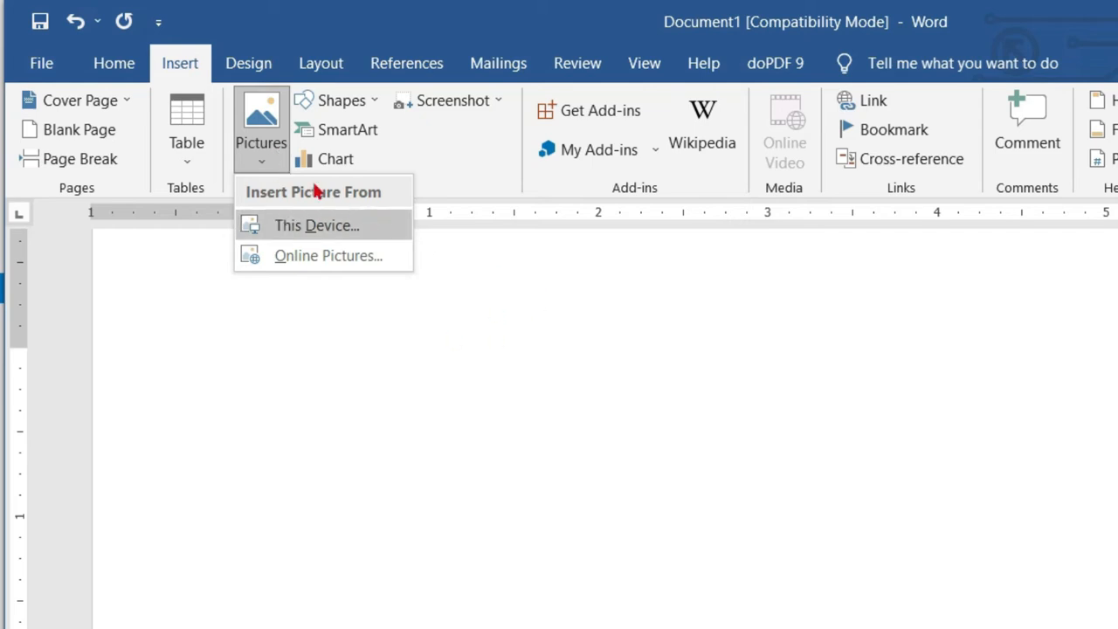
# Insert the picture nurse-37322_1280.png from the device's Downloads folder into the document.
pyautogui.click(570, 372)
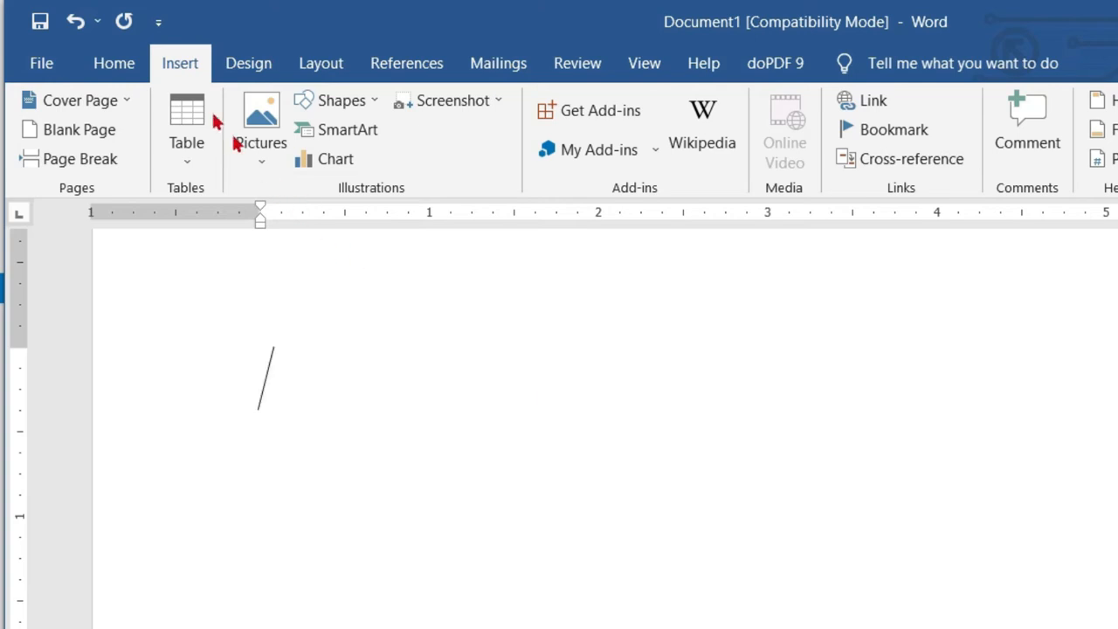
pyautogui.click(263, 169)
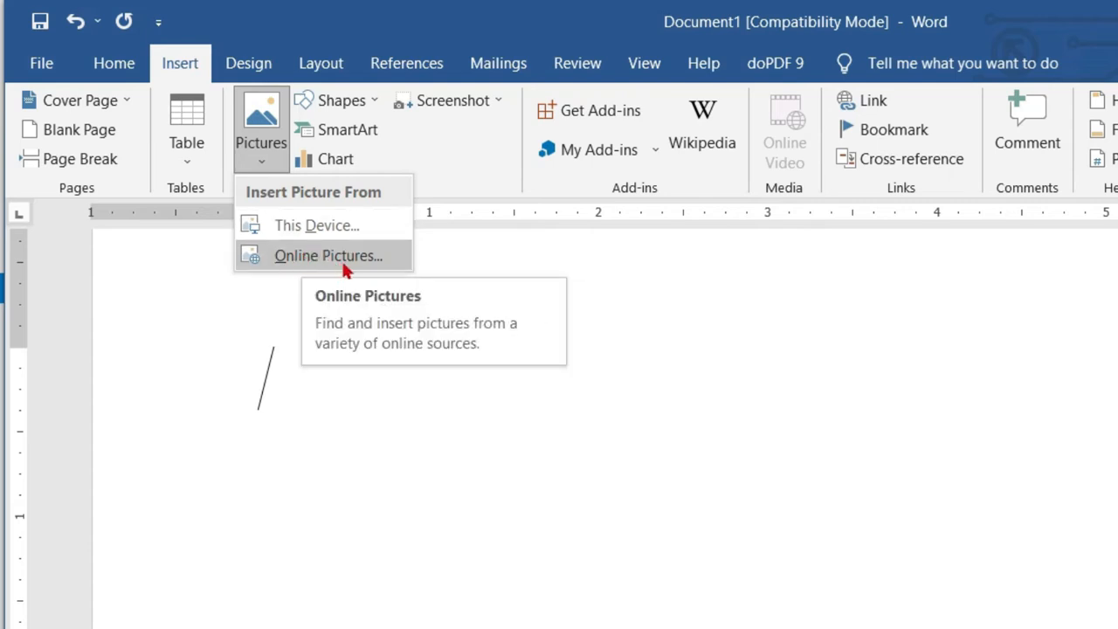
pyautogui.click(289, 229)
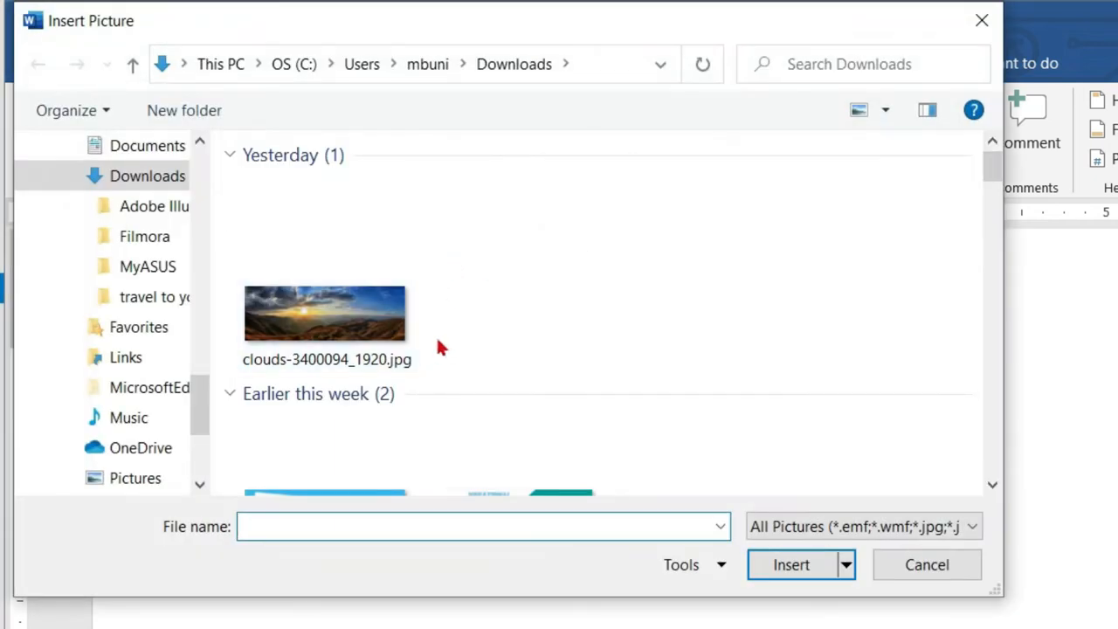
pyautogui.click(384, 327)
pyautogui.scroll(-10, 487, 363)
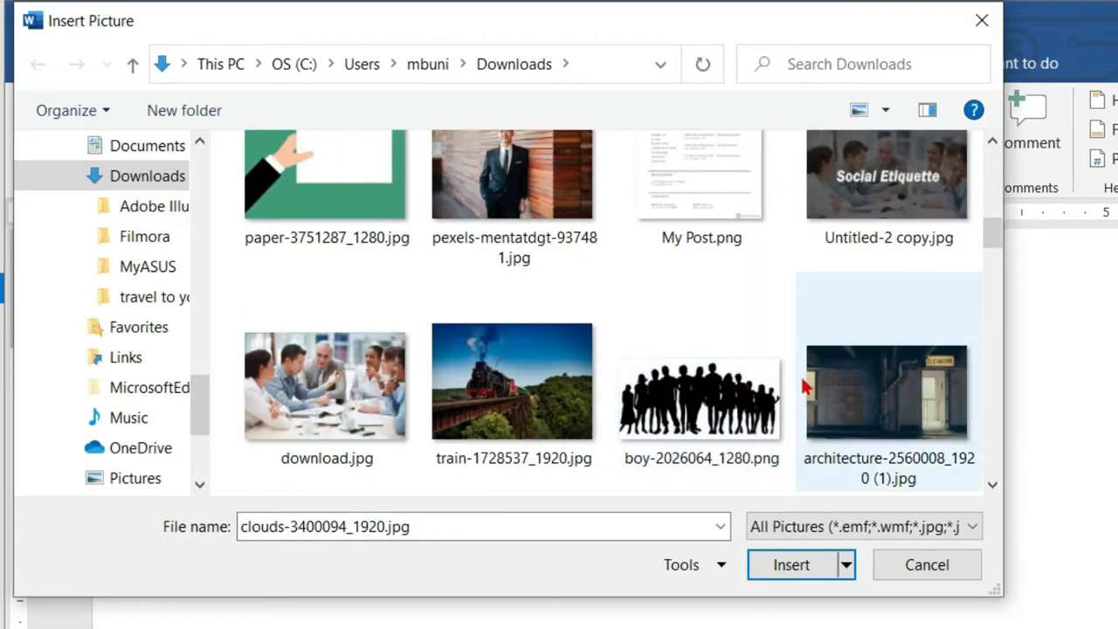
pyautogui.scroll(3, 806, 385)
pyautogui.scroll(-3, 721, 379)
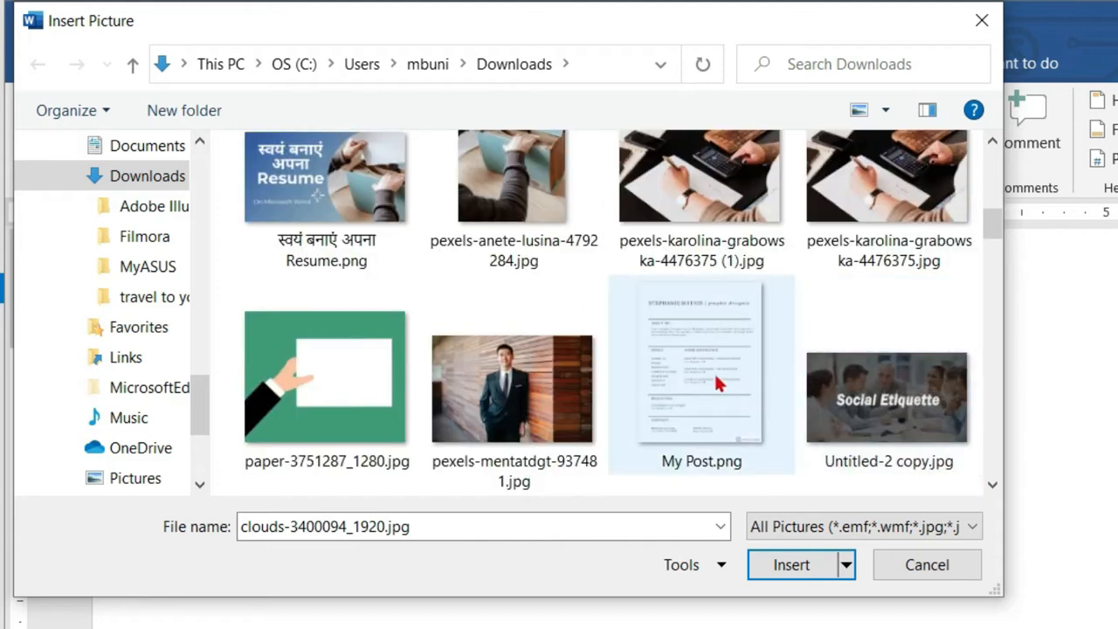
pyautogui.scroll(-3, 683, 380)
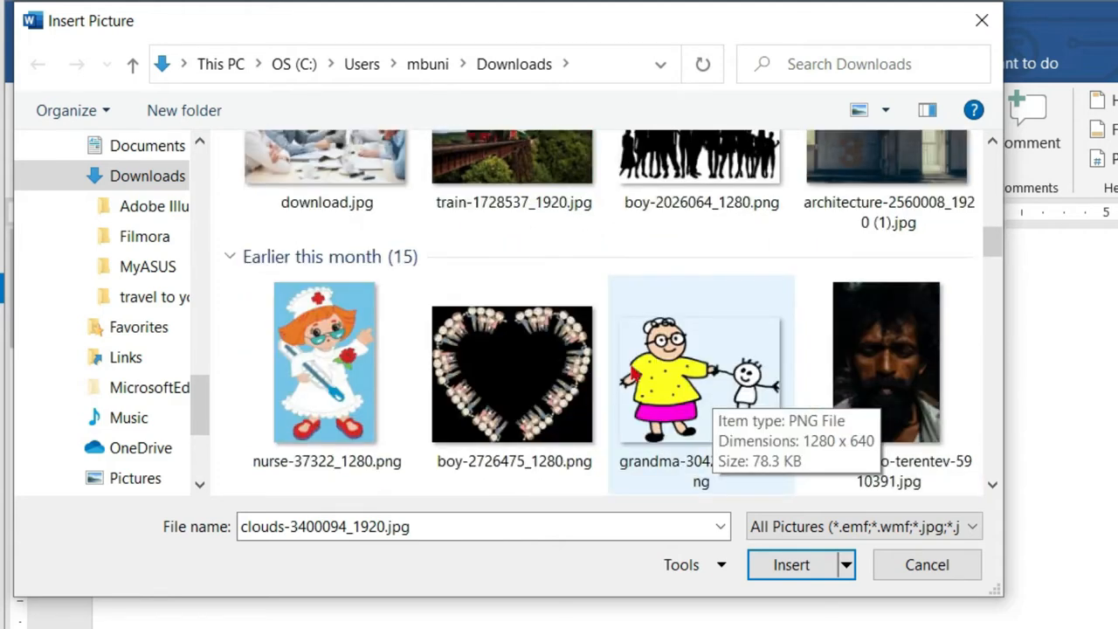
pyautogui.click(332, 358)
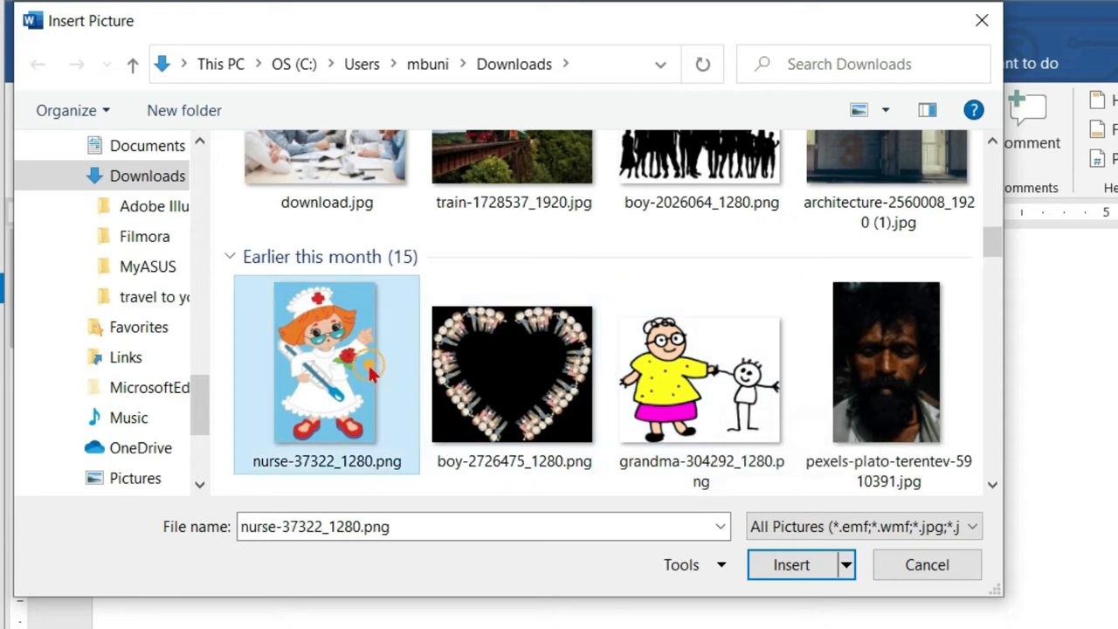
pyautogui.click(806, 568)
# Examine the inserted nurse picture from top to bottom and show its picture formatting tools.
pyautogui.scroll(-6, 814, 491)
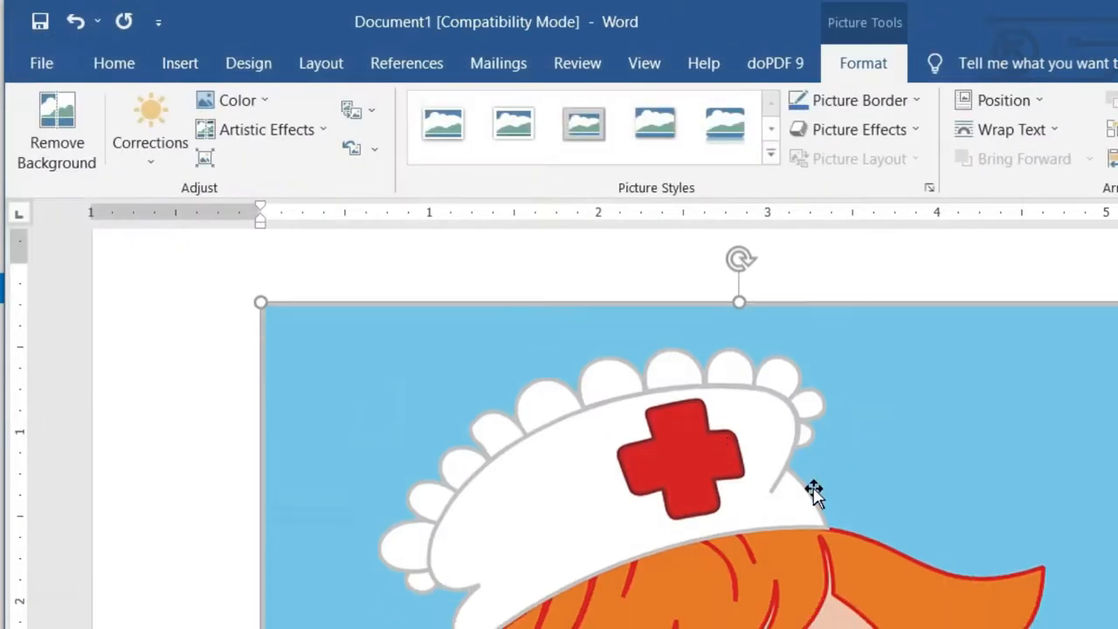
pyautogui.scroll(4, 827, 490)
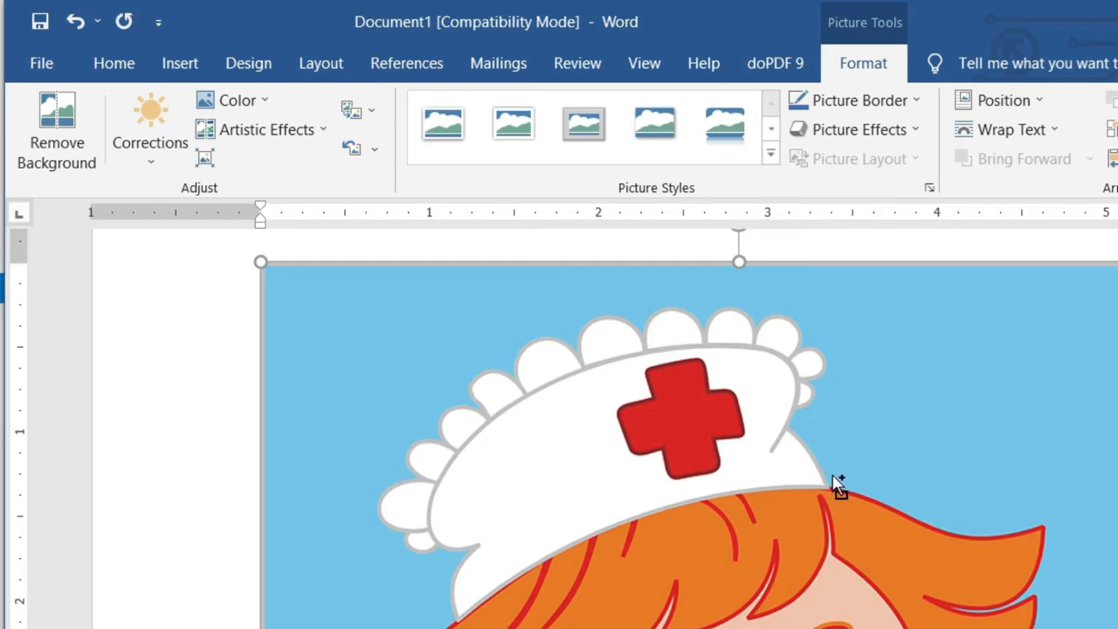
pyautogui.scroll(-4, 839, 486)
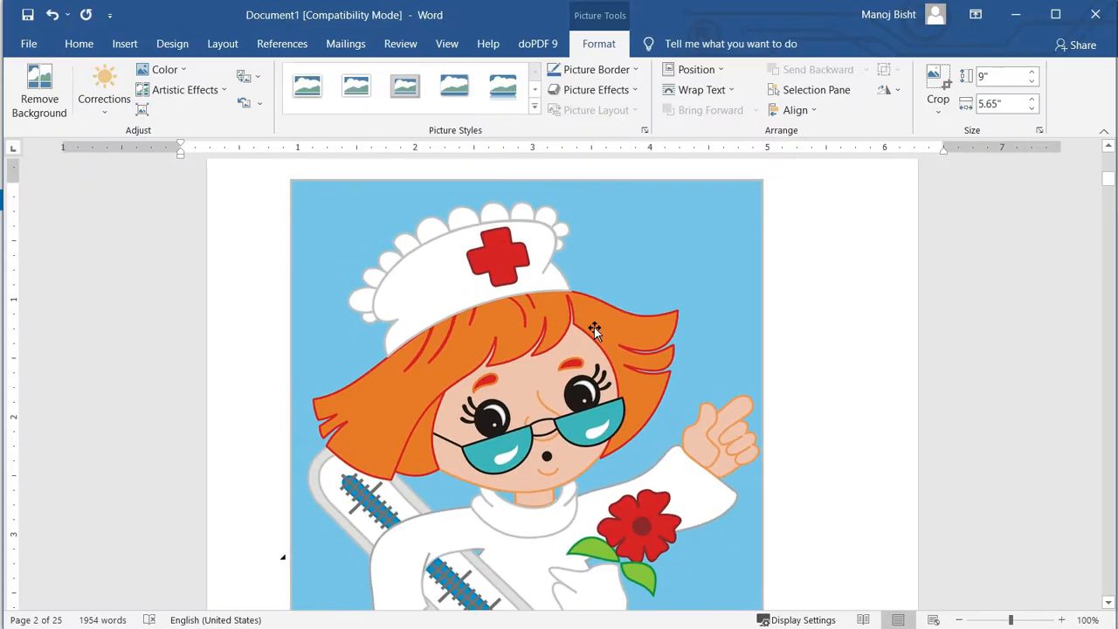
pyautogui.click(594, 330)
pyautogui.moveTo(609, 287); pyautogui.dragTo(627, 310)
pyautogui.scroll(2, 626, 310)
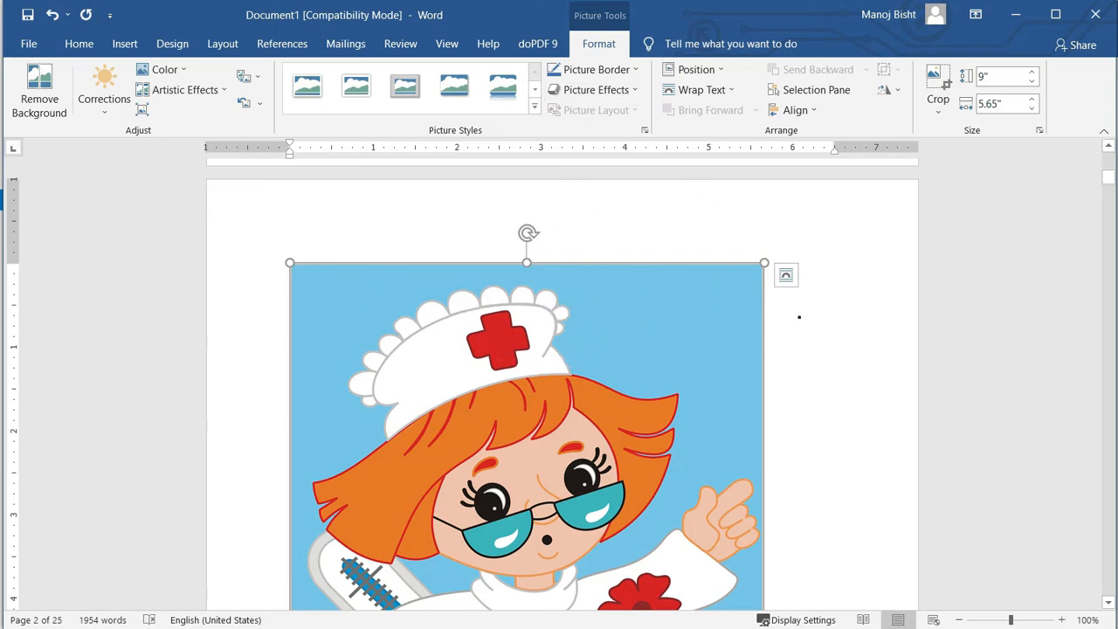
pyautogui.click(810, 320)
pyautogui.scroll(-10, 791, 320)
pyautogui.scroll(5, 690, 332)
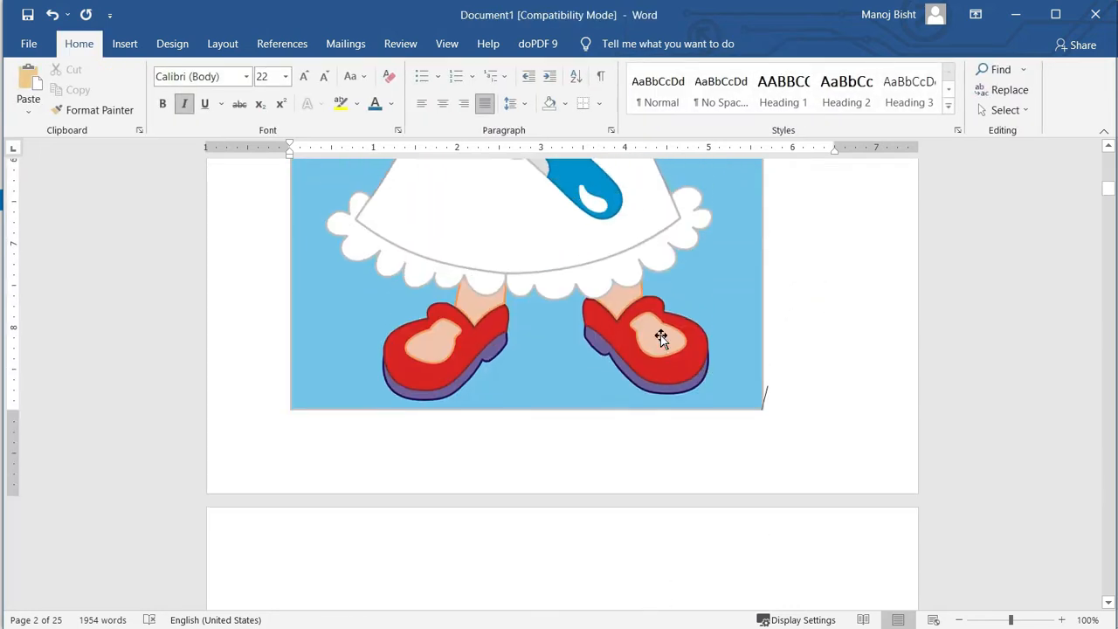
pyautogui.click(547, 247)
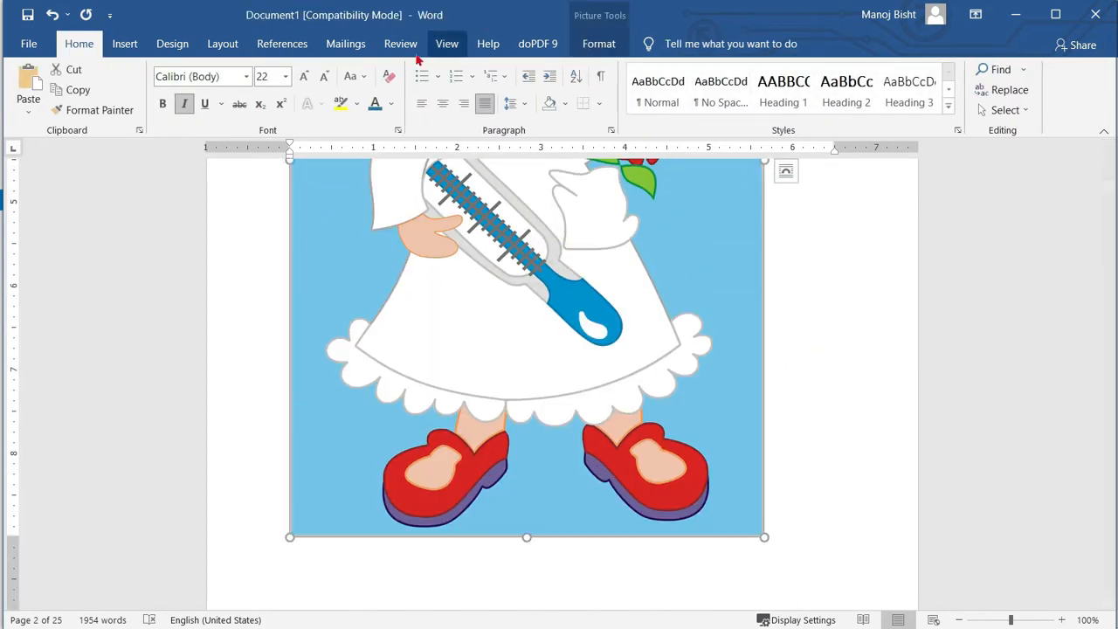
pyautogui.click(601, 48)
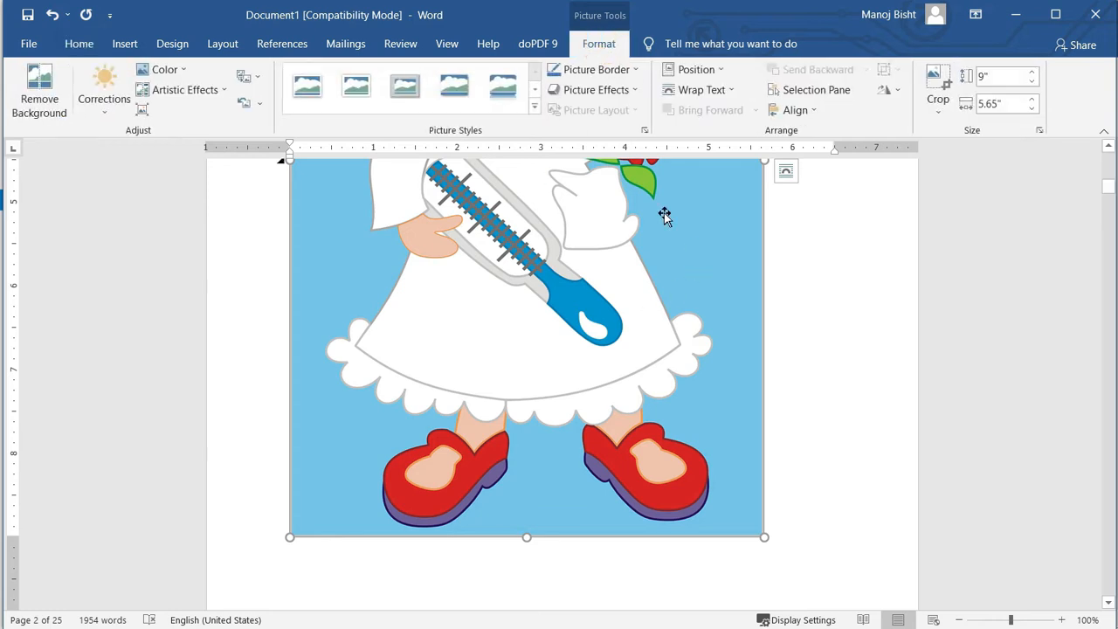
# Deselect the nurse picture by placing the cursor on the following page, and reselect it to view its formatting tools again.
pyautogui.scroll(2, 594, 302)
pyautogui.scroll(3, 605, 291)
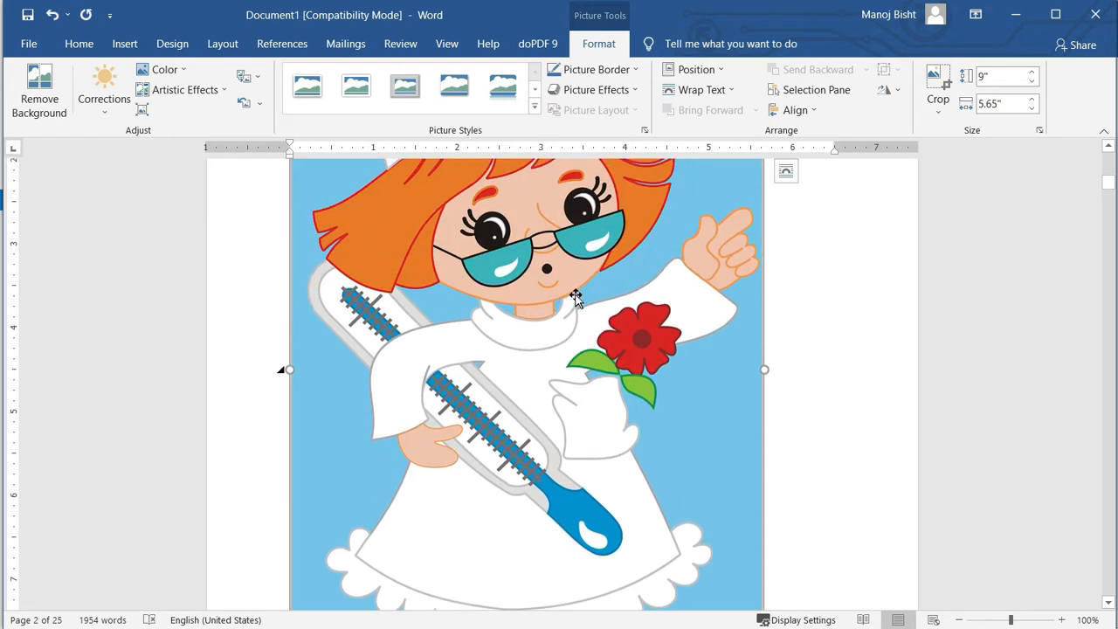
pyautogui.scroll(2, 574, 294)
pyautogui.scroll(-3, 732, 319)
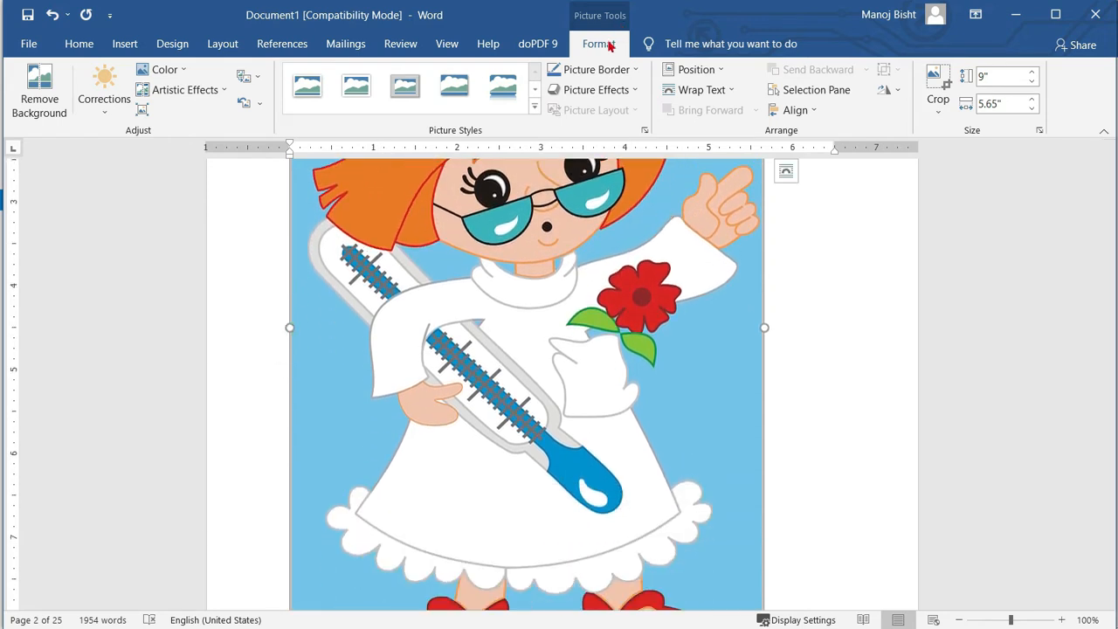
pyautogui.scroll(-4, 758, 316)
pyautogui.scroll(-8, 757, 317)
pyautogui.click(522, 394)
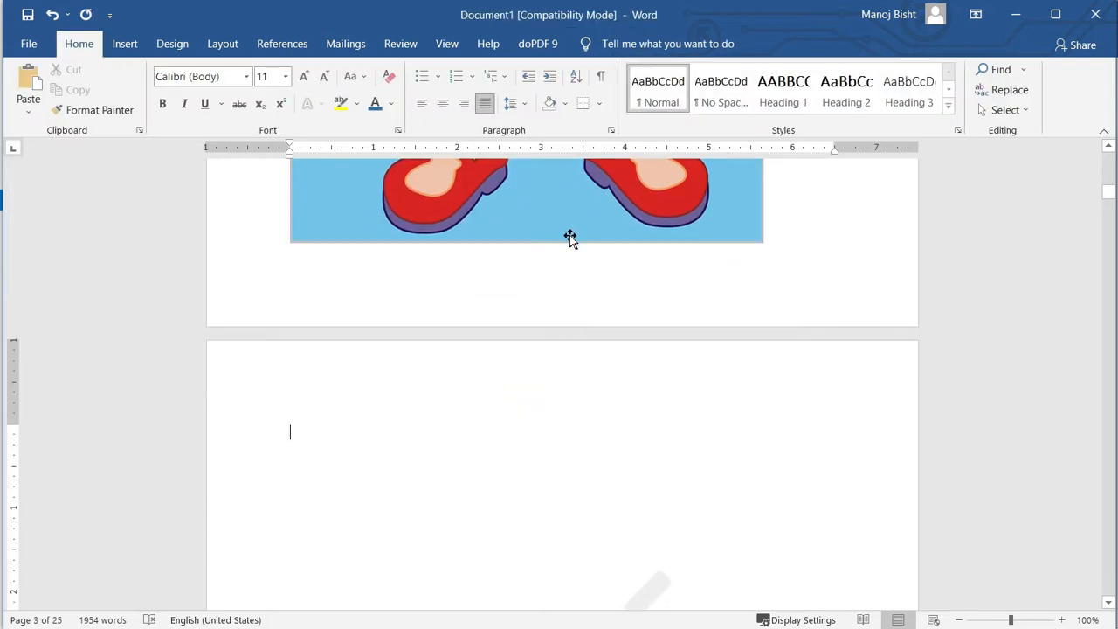
pyautogui.scroll(-2, 442, 407)
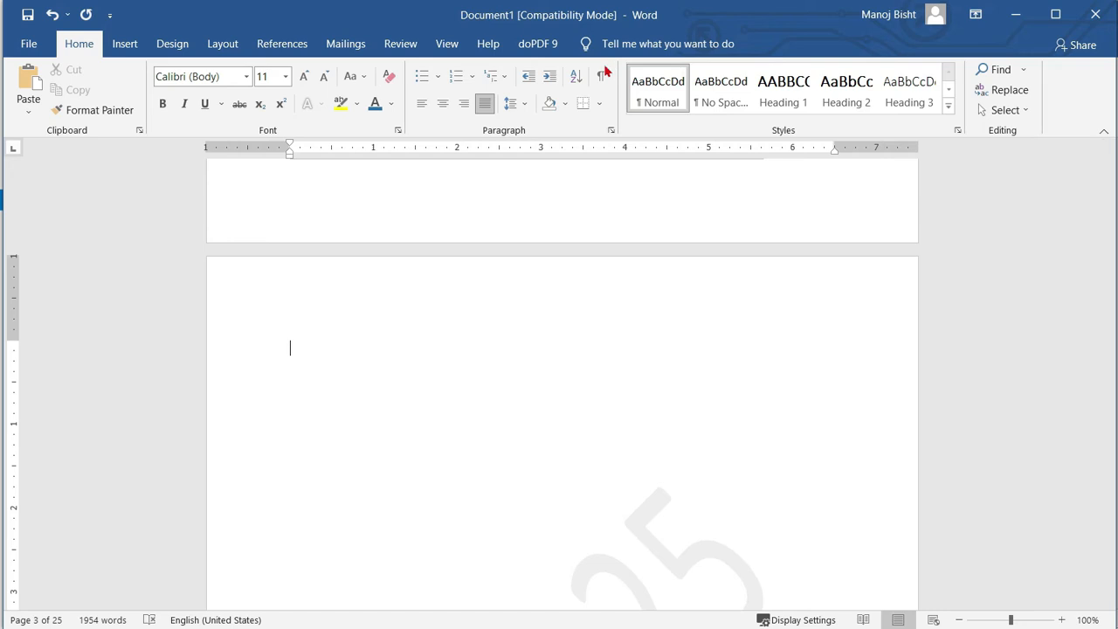
pyautogui.scroll(5, 543, 283)
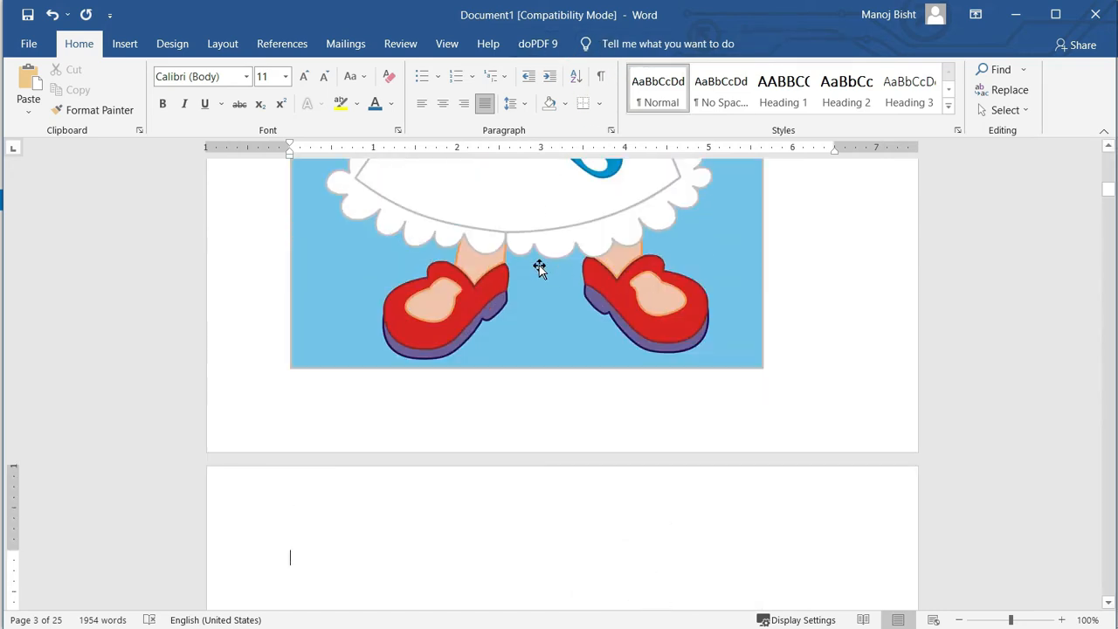
pyautogui.scroll(4, 551, 324)
pyautogui.click(547, 281)
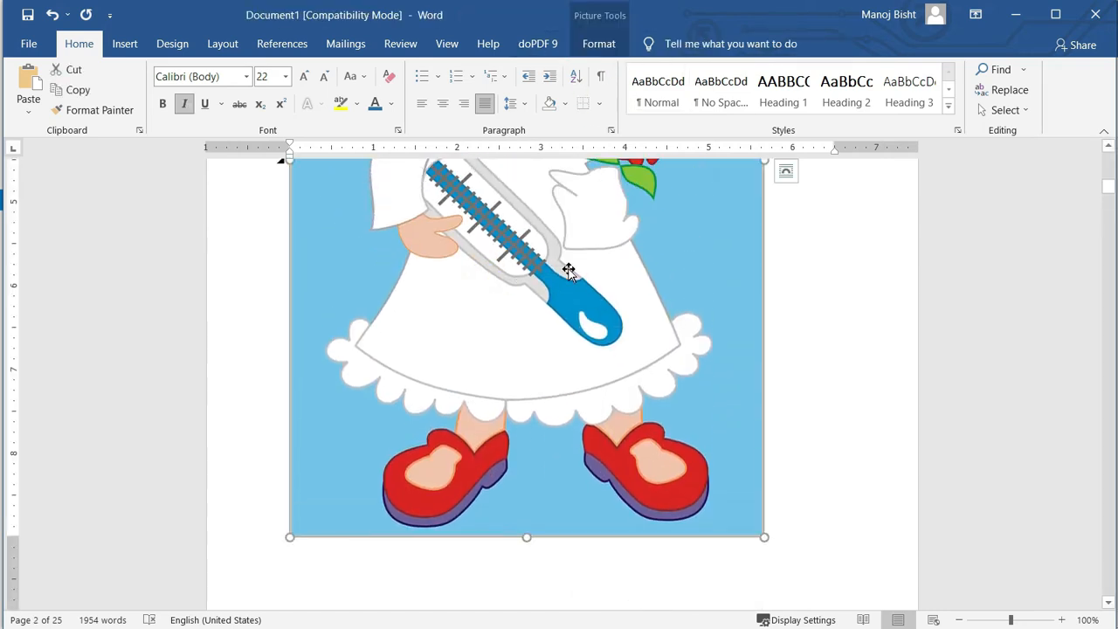
pyautogui.scroll(1, 542, 293)
pyautogui.scroll(2, 550, 297)
pyautogui.scroll(1, 520, 322)
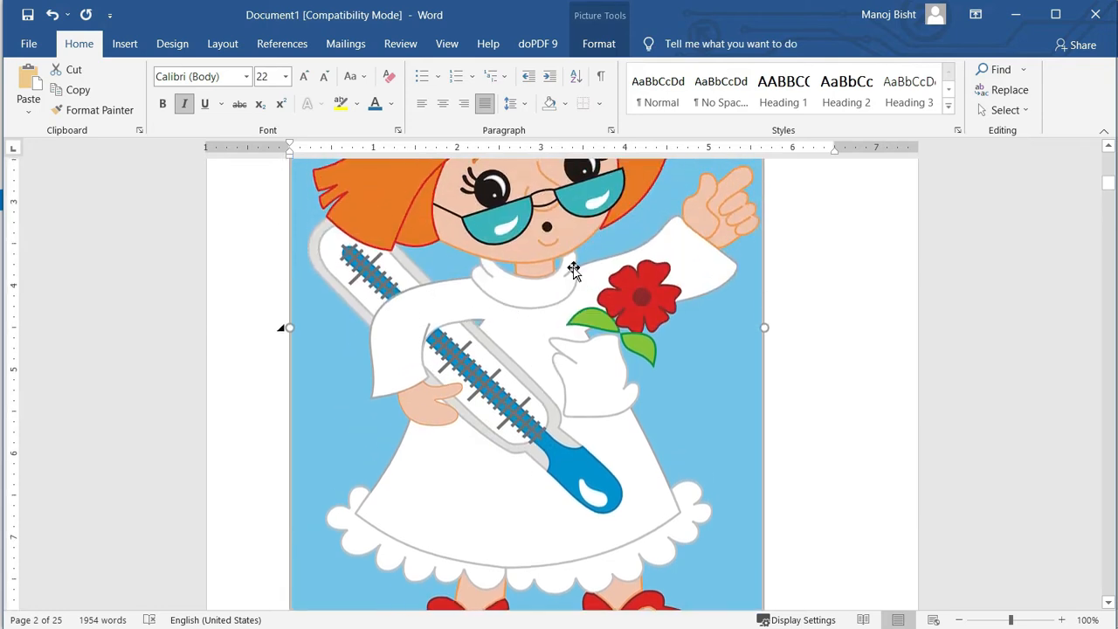
pyautogui.click(601, 44)
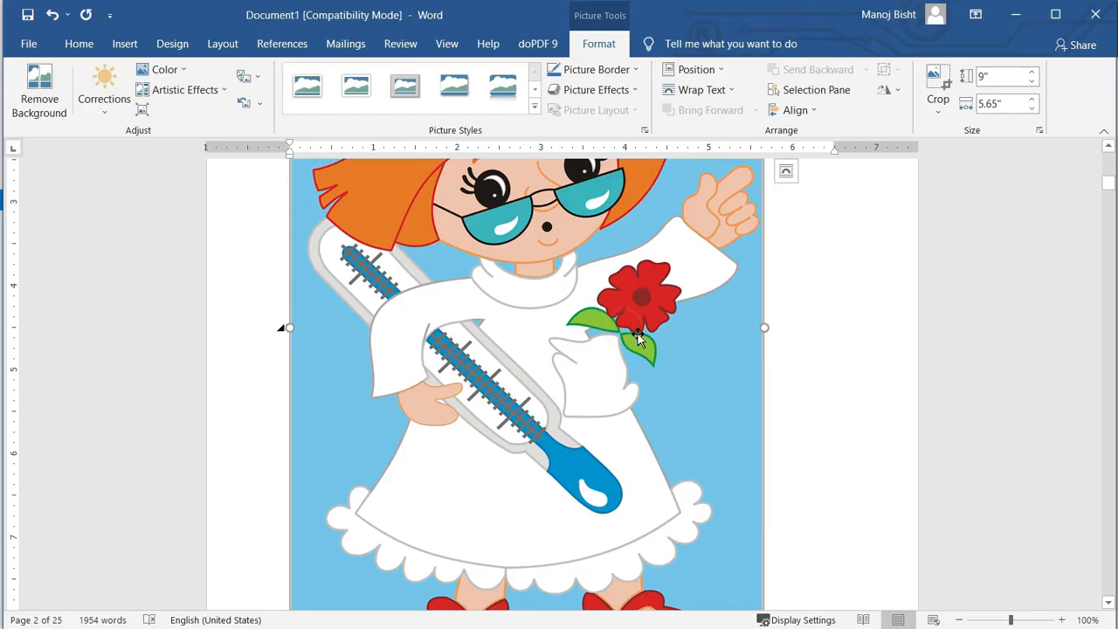
# Undo the nurse picture's background removal and its insertion.
pyautogui.scroll(5, 637, 339)
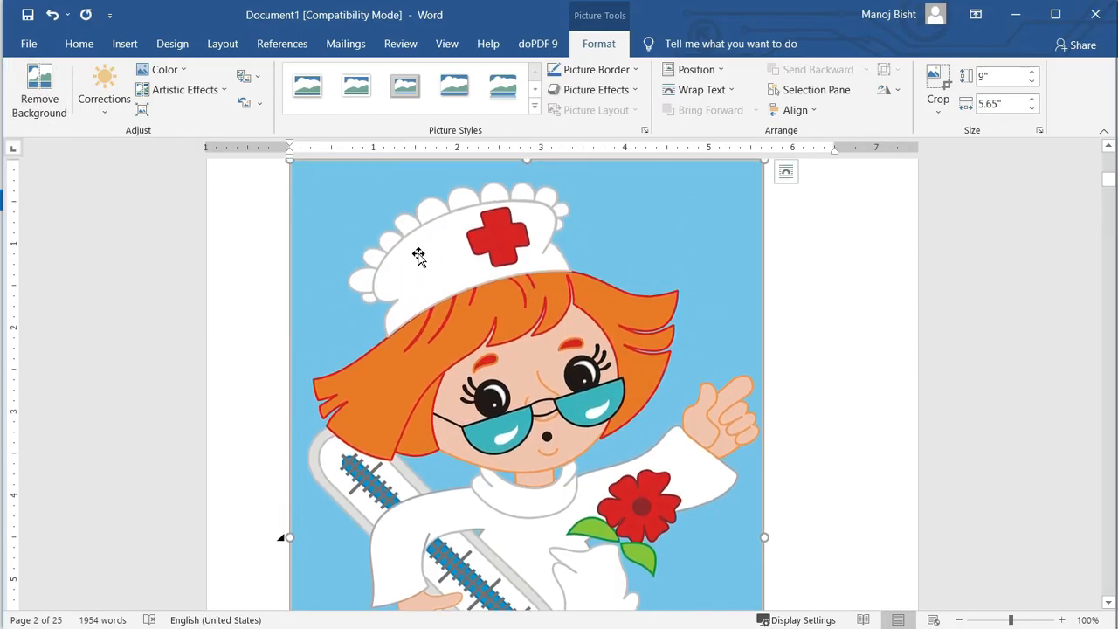
pyautogui.scroll(2, 423, 262)
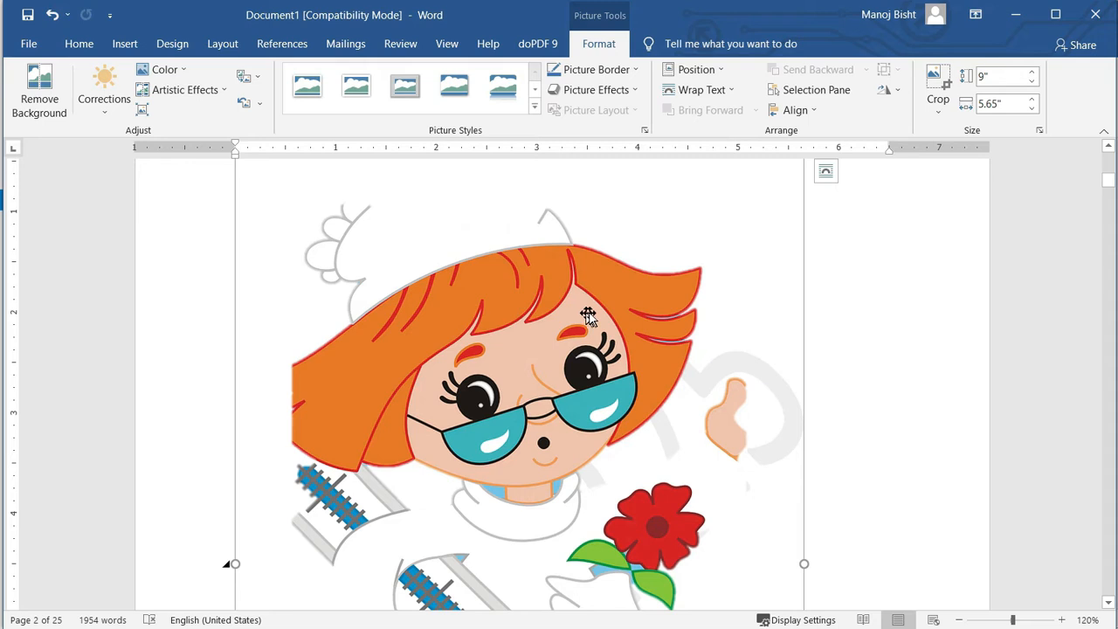
pyautogui.hotkey('ctrl', 'z')
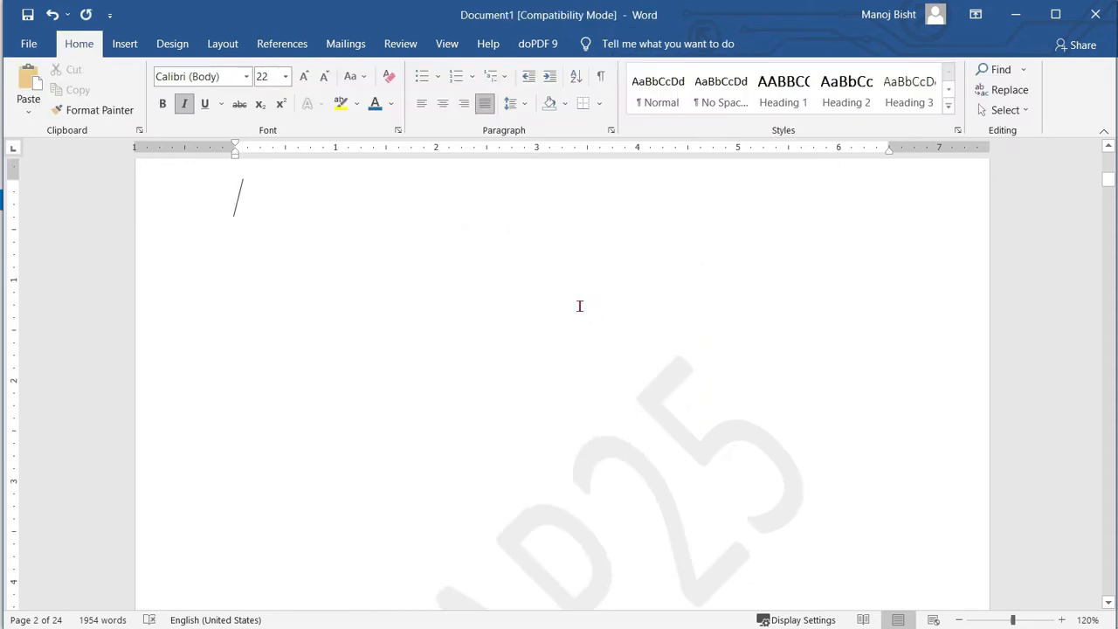
# Insert the Pexels photo whose file name ends in 2128817.jpg from the device's Downloads folder.
pyautogui.click(124, 45)
pyautogui.click(184, 94)
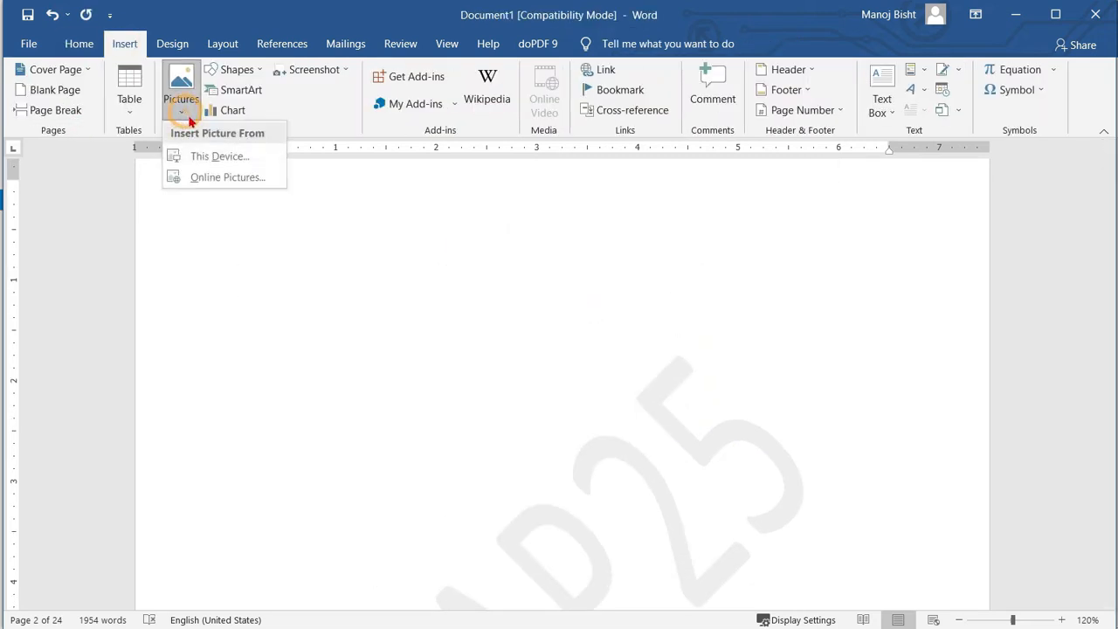
pyautogui.click(214, 161)
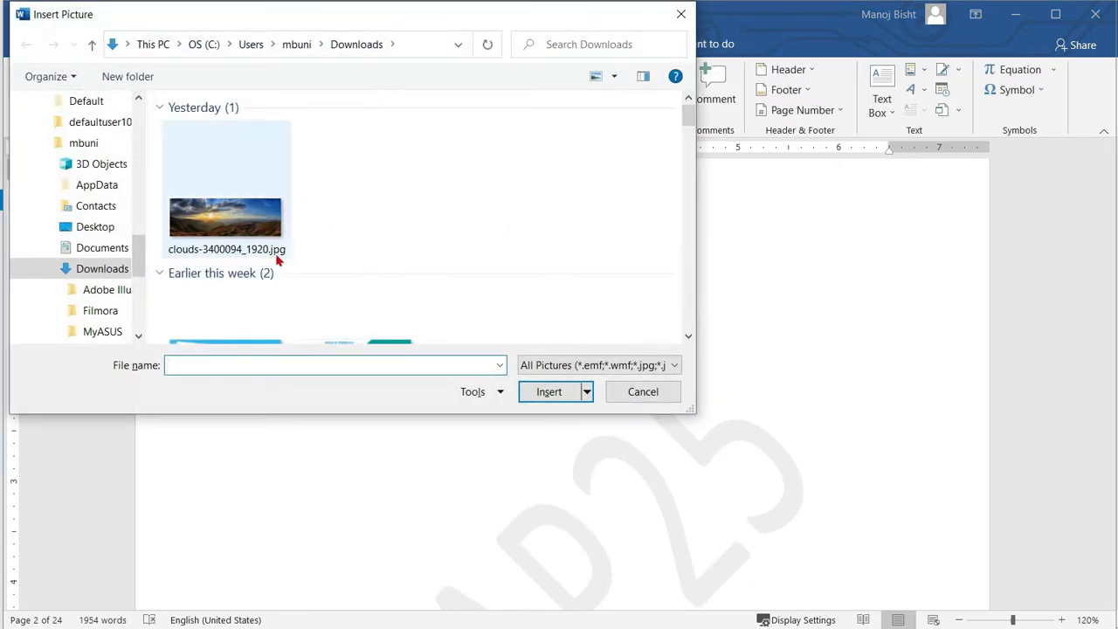
pyautogui.click(278, 253)
pyautogui.scroll(-5, 380, 272)
pyautogui.scroll(-6, 378, 272)
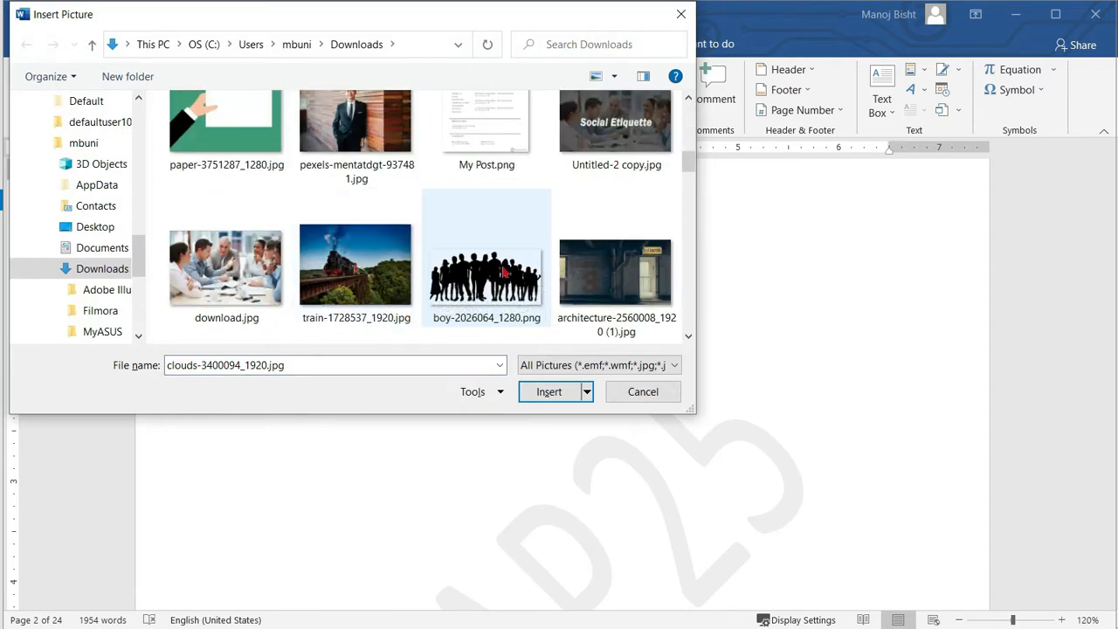
pyautogui.scroll(-2, 504, 273)
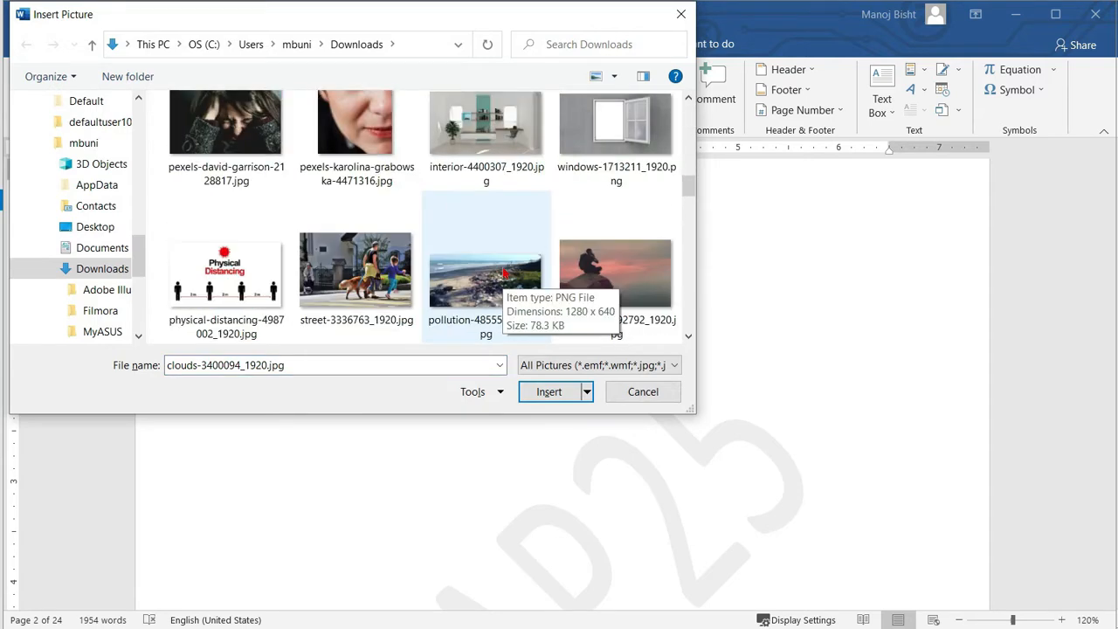
pyautogui.scroll(1, 504, 274)
pyautogui.click(210, 179)
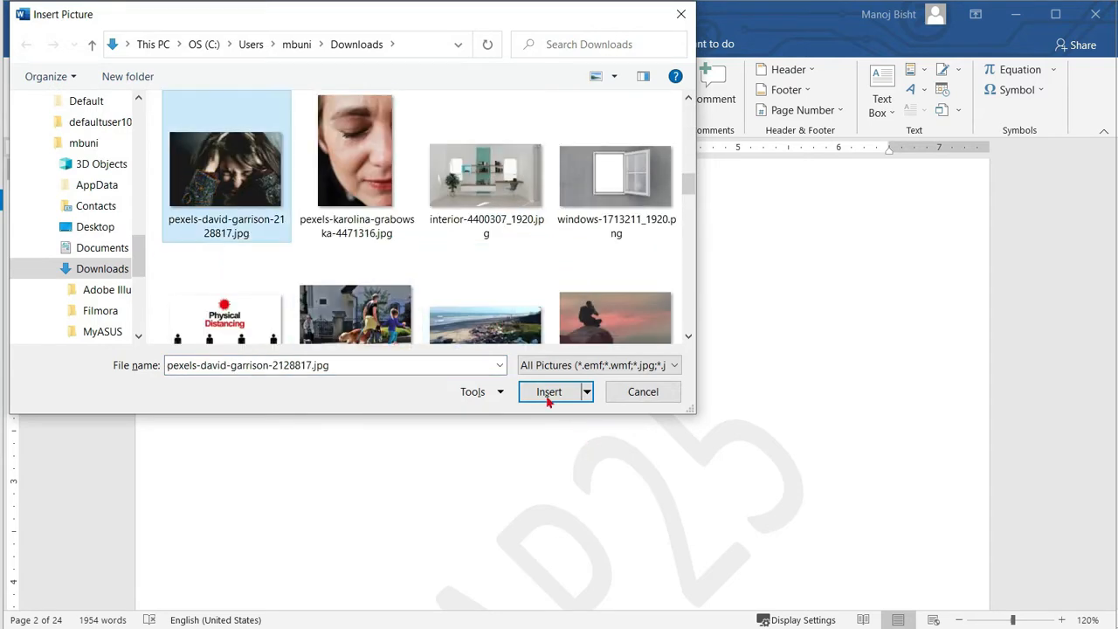
pyautogui.click(548, 392)
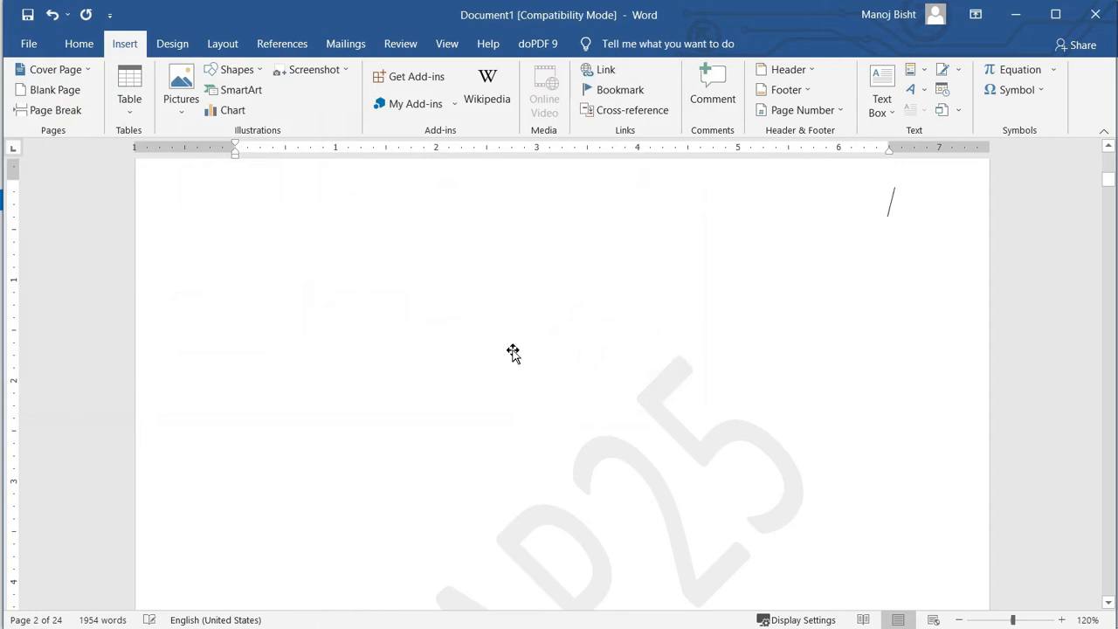
pyautogui.scroll(2, 570, 363)
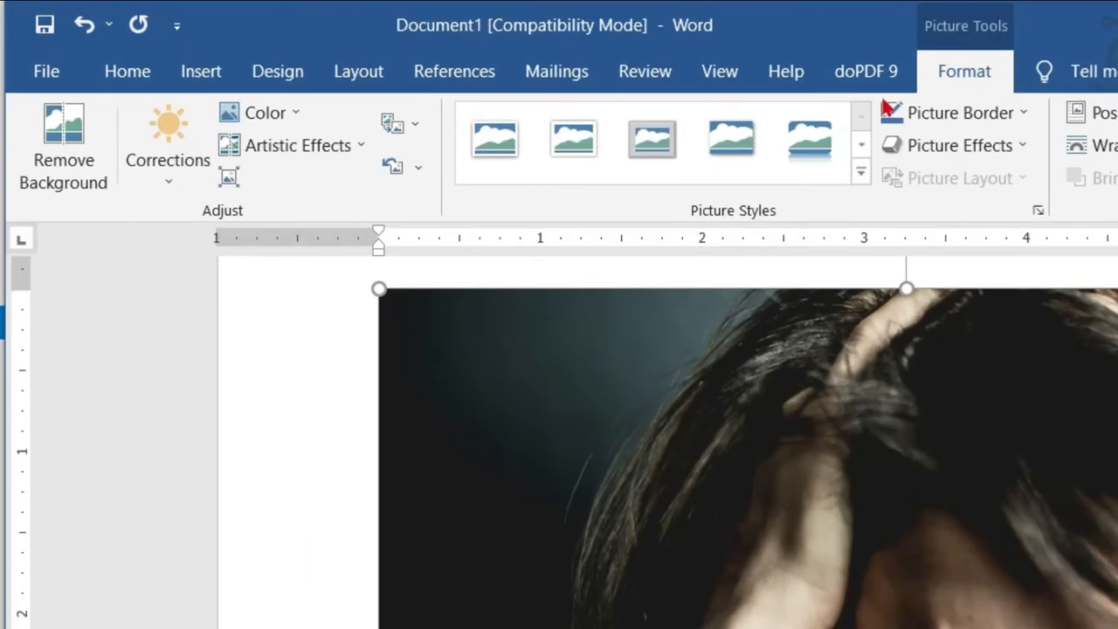
# Remove the photo's background with the automatically marked area, keep the changes, and reselect the picture for formatting.
pyautogui.click(79, 175)
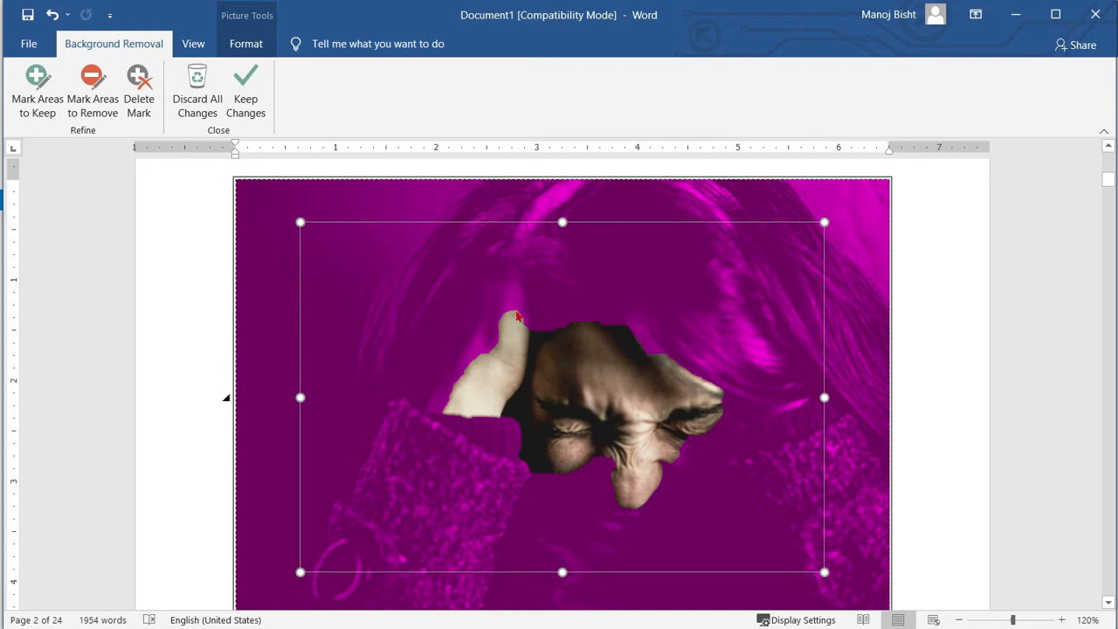
pyautogui.click(248, 114)
pyautogui.click(922, 324)
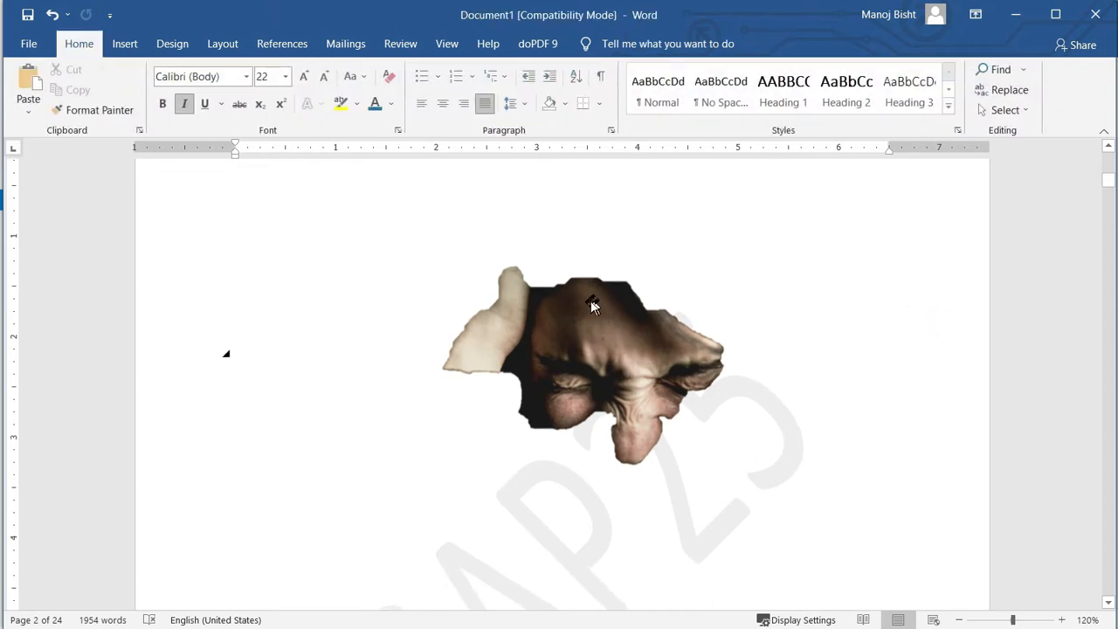
pyautogui.doubleClick(606, 356)
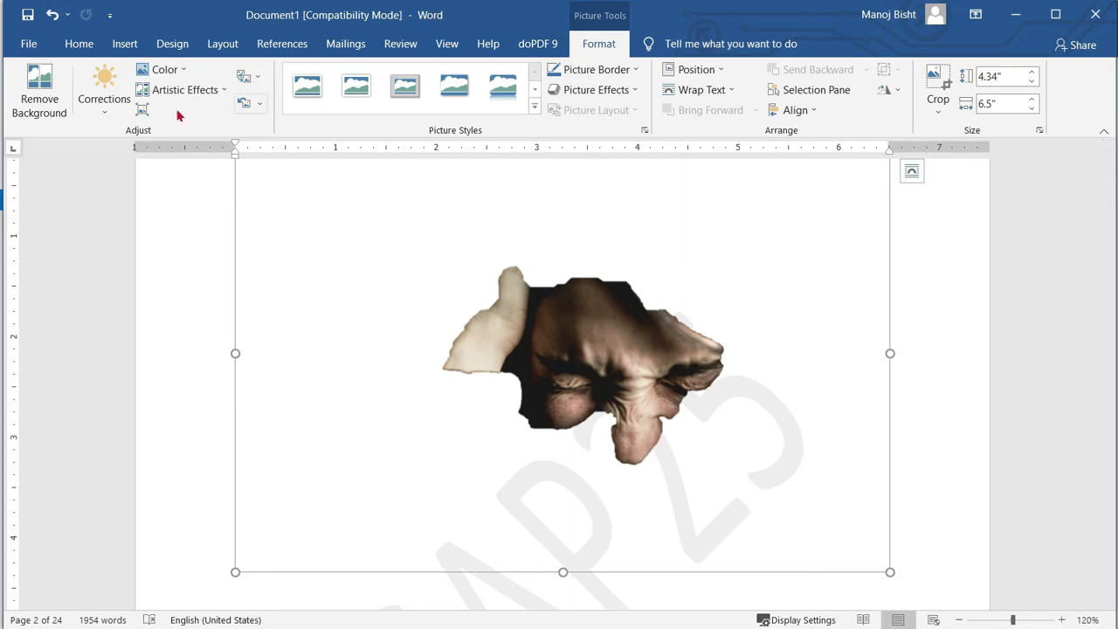
# Resume removing the photo's background and mark the raised hand, the hair above the forehead and the hair around the hand as areas to keep.
pyautogui.click(39, 105)
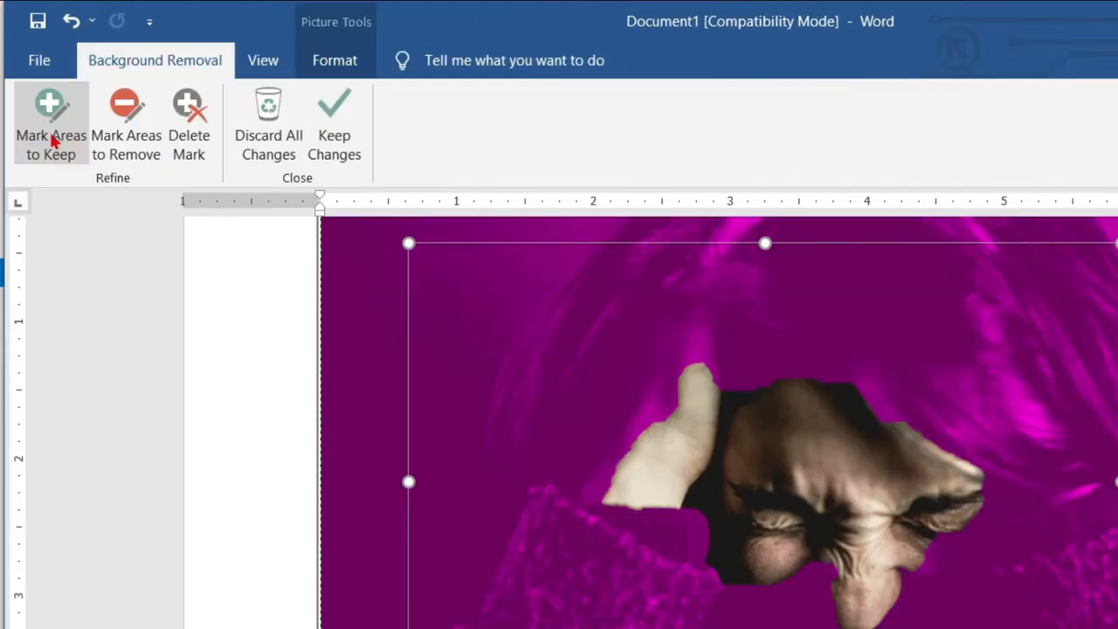
pyautogui.click(50, 154)
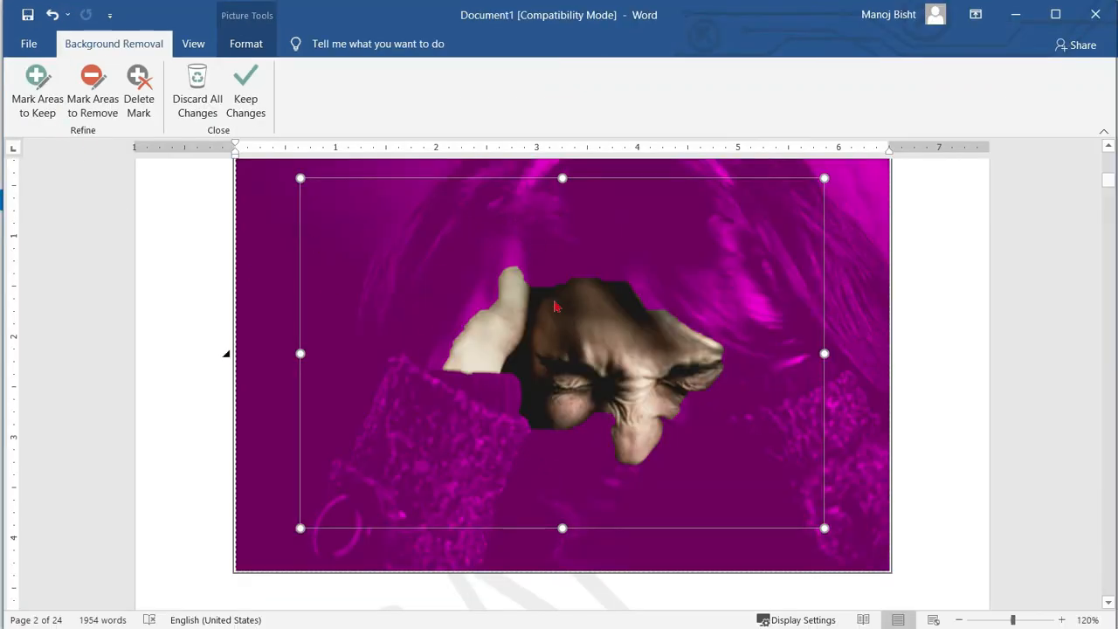
pyautogui.click(33, 97)
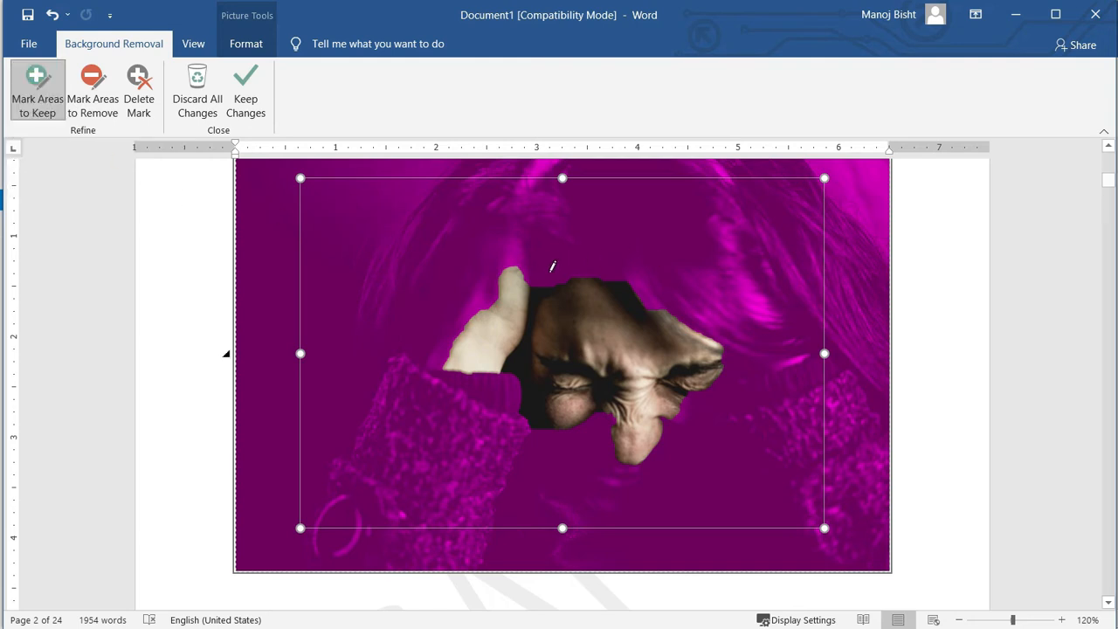
pyautogui.click(513, 261)
pyautogui.click(547, 242)
pyautogui.moveTo(546, 242)
pyautogui.mouseDown()
pyautogui.moveTo(637, 236)
pyautogui.moveTo(693, 273)
pyautogui.moveTo(680, 260)
pyautogui.moveTo(730, 356)
pyautogui.mouseUp()
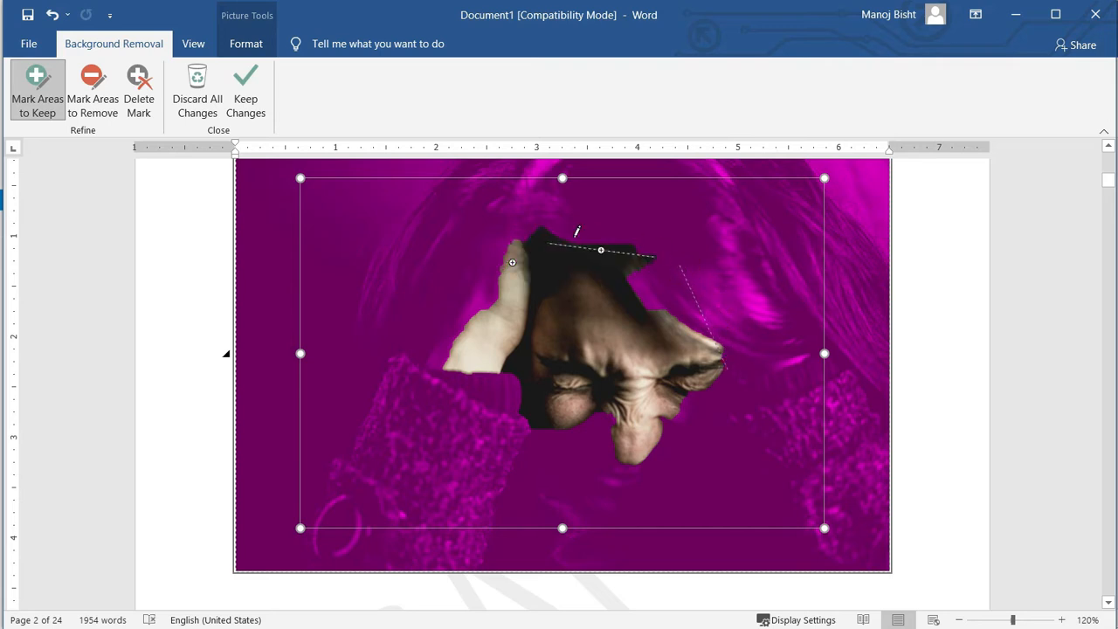
pyautogui.moveTo(411, 317)
pyautogui.mouseDown()
pyautogui.moveTo(474, 199)
pyautogui.moveTo(536, 222)
pyautogui.mouseUp()
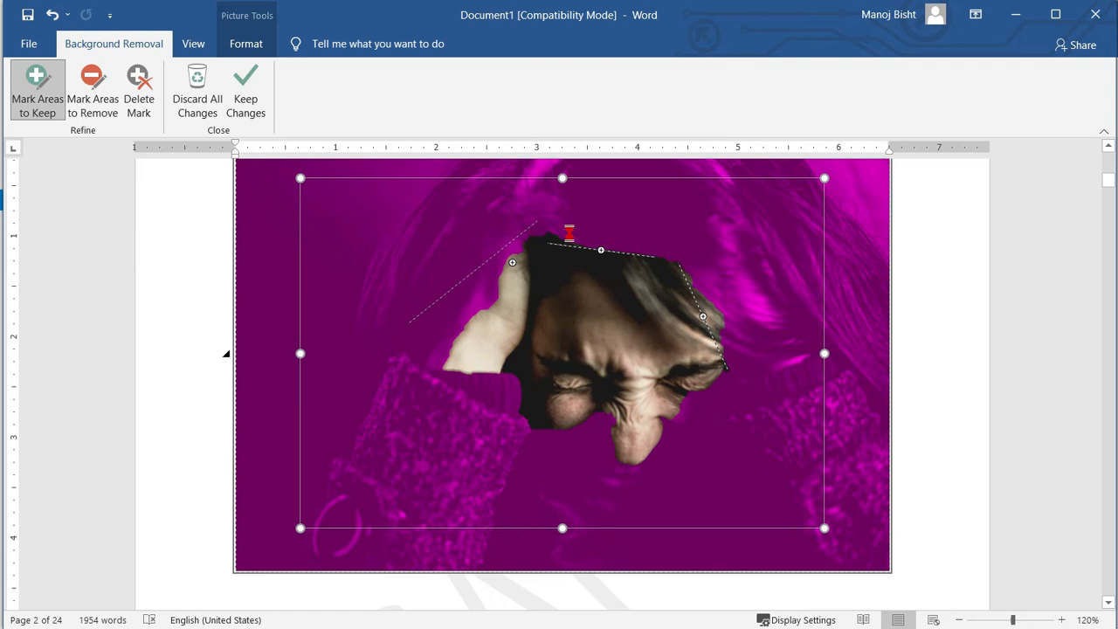
# Mark the cuff and the whole knitted sleeve on the photo's left side as areas to keep.
pyautogui.moveTo(375, 343); pyautogui.dragTo(475, 487)
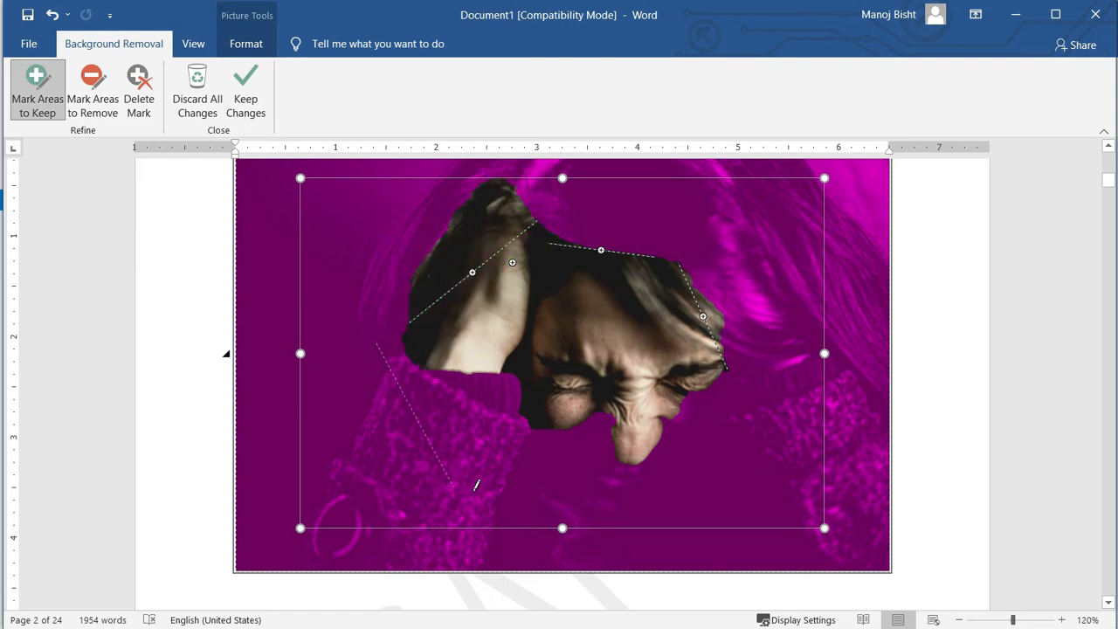
pyautogui.moveTo(522, 402); pyautogui.dragTo(479, 371)
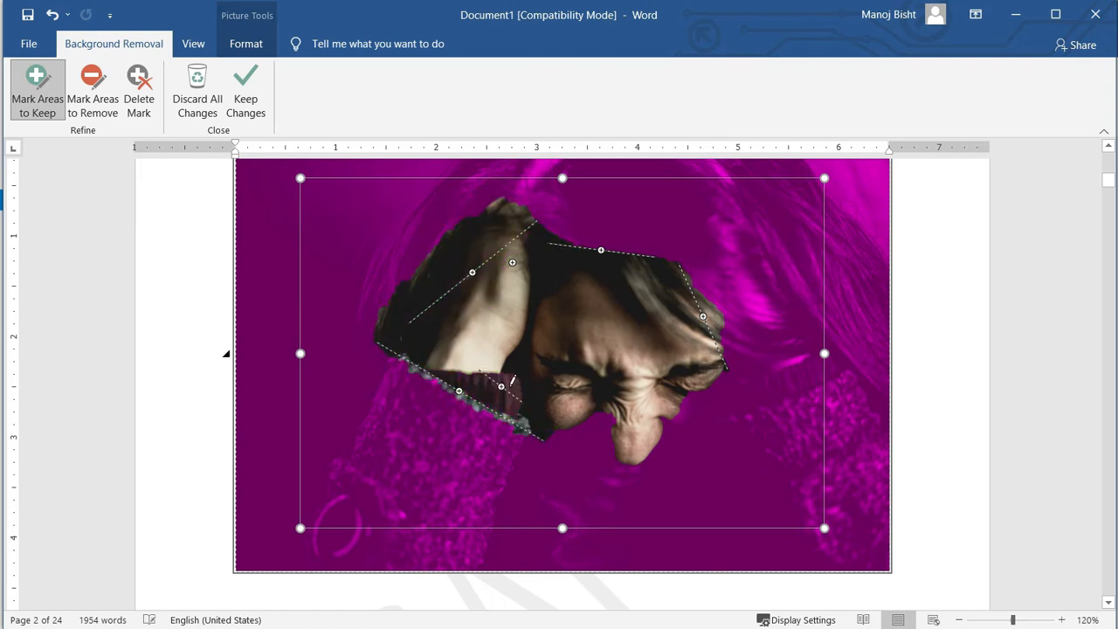
pyautogui.moveTo(532, 452); pyautogui.dragTo(396, 407)
pyautogui.moveTo(387, 349); pyautogui.dragTo(348, 465)
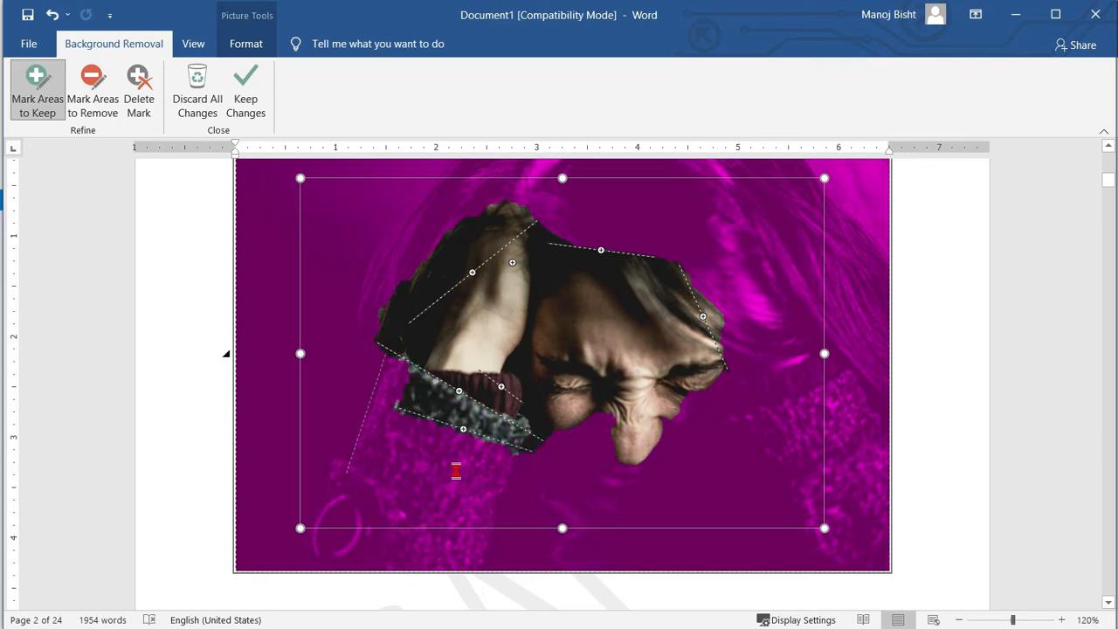
pyautogui.moveTo(531, 446); pyautogui.dragTo(487, 556)
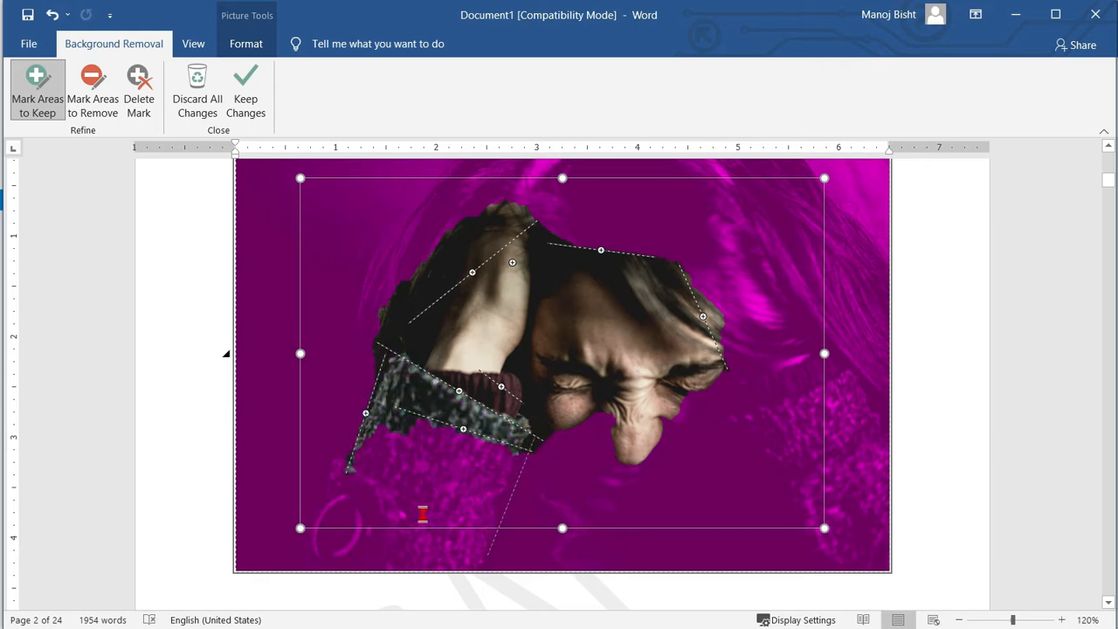
pyautogui.moveTo(350, 456)
pyautogui.mouseDown()
pyautogui.moveTo(382, 560)
pyautogui.moveTo(482, 556)
pyautogui.mouseUp()
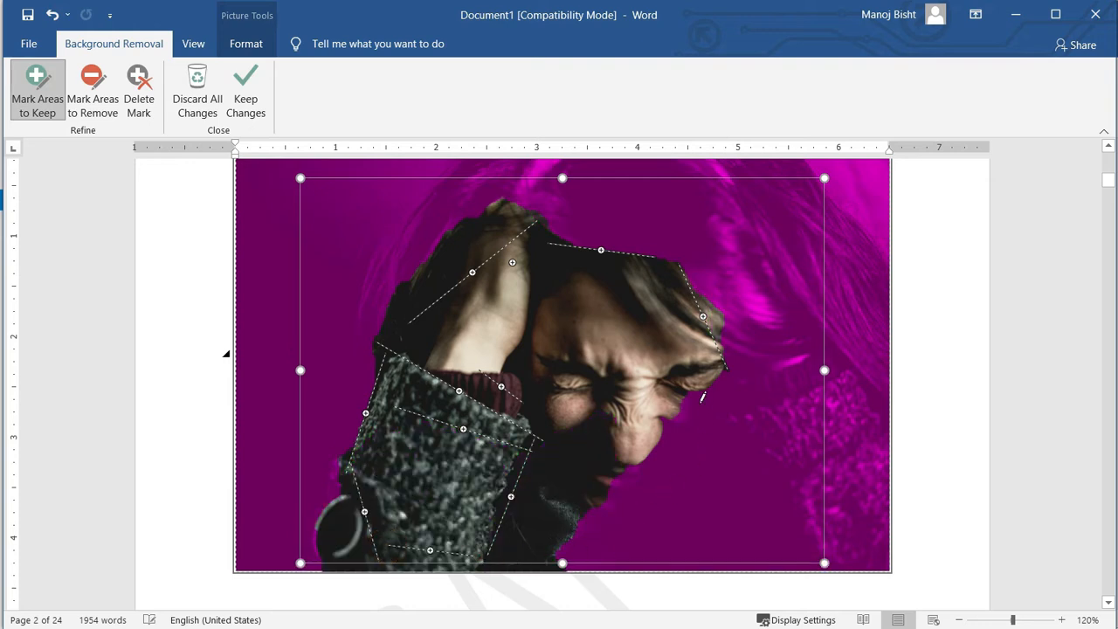
# Mark the hair on top of the head and the sleeve on the photo's right side as areas to keep.
pyautogui.moveTo(524, 199)
pyautogui.mouseDown()
pyautogui.moveTo(634, 187)
pyautogui.moveTo(694, 195)
pyautogui.moveTo(701, 206)
pyautogui.mouseUp()
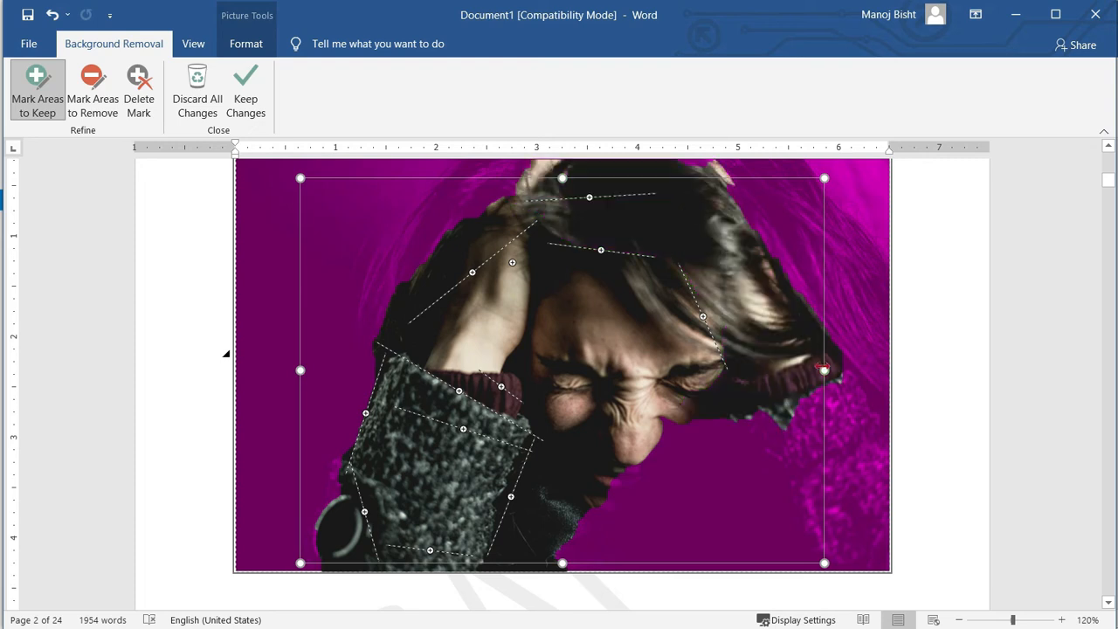
pyautogui.moveTo(812, 392); pyautogui.dragTo(750, 524)
pyautogui.moveTo(847, 393); pyautogui.dragTo(838, 465)
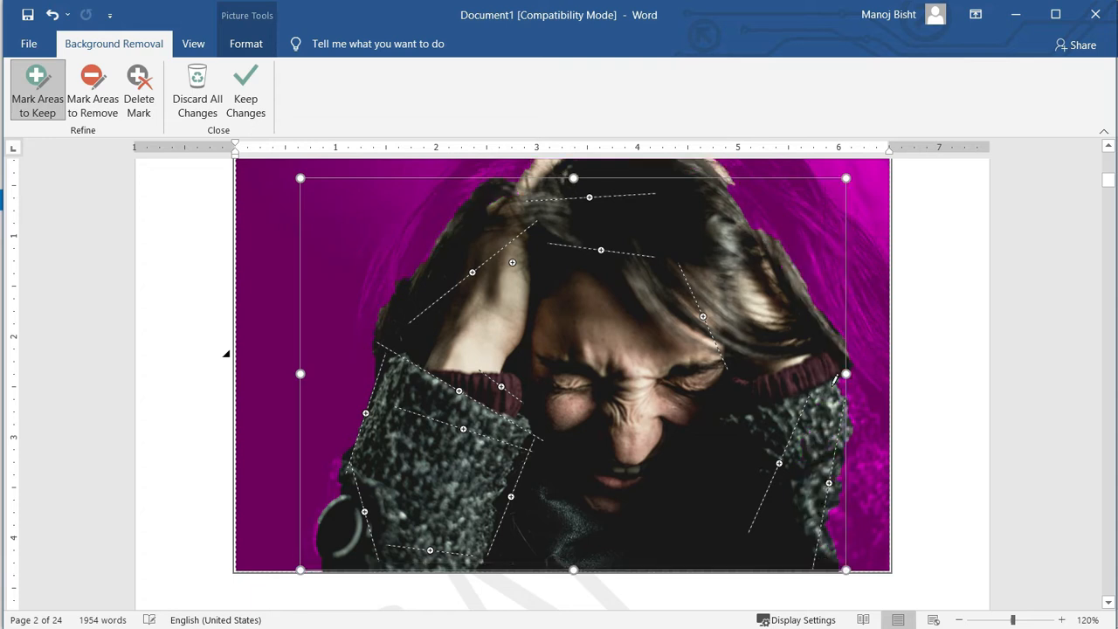
pyautogui.moveTo(854, 374); pyautogui.dragTo(847, 563)
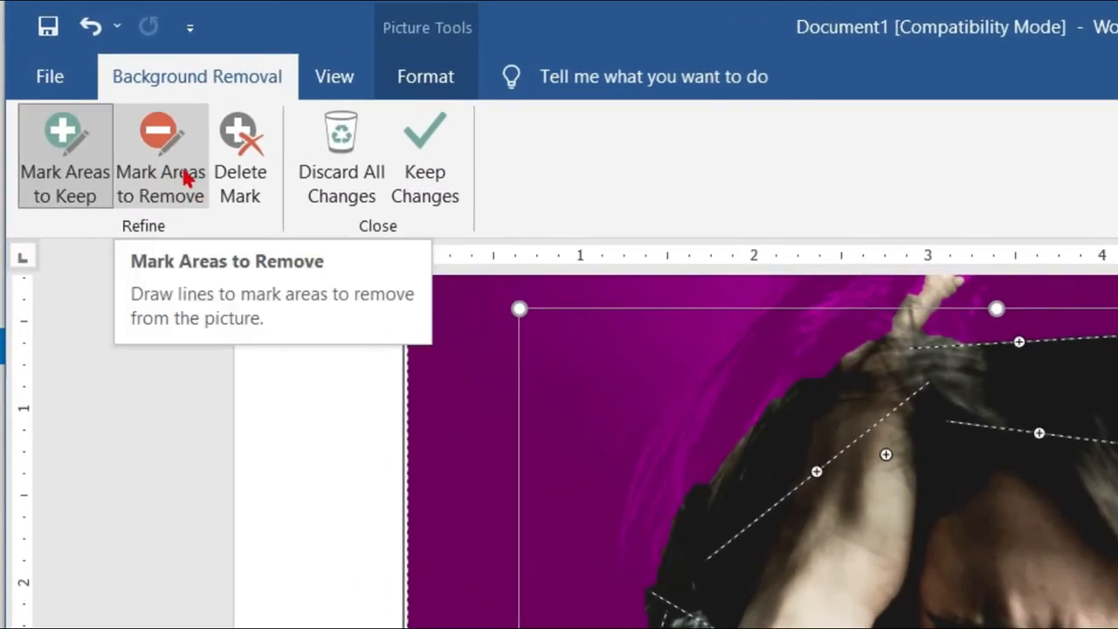
# Mark areas to remove at the lower end of the right sleeve and across the right wrist and cuff.
pyautogui.click(168, 164)
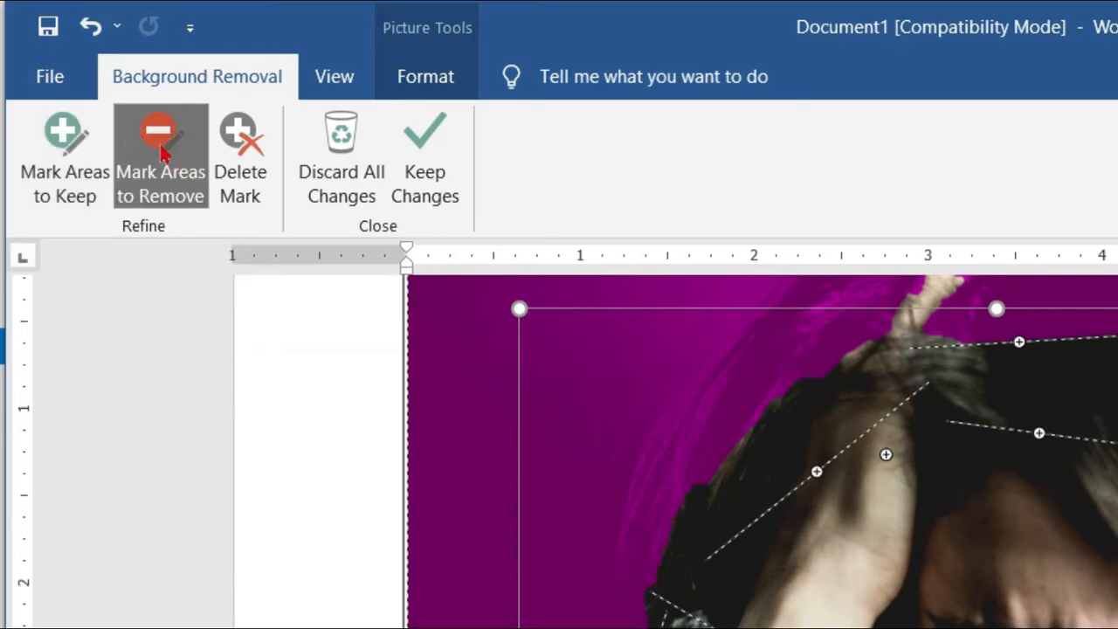
pyautogui.moveTo(826, 551); pyautogui.dragTo(742, 570)
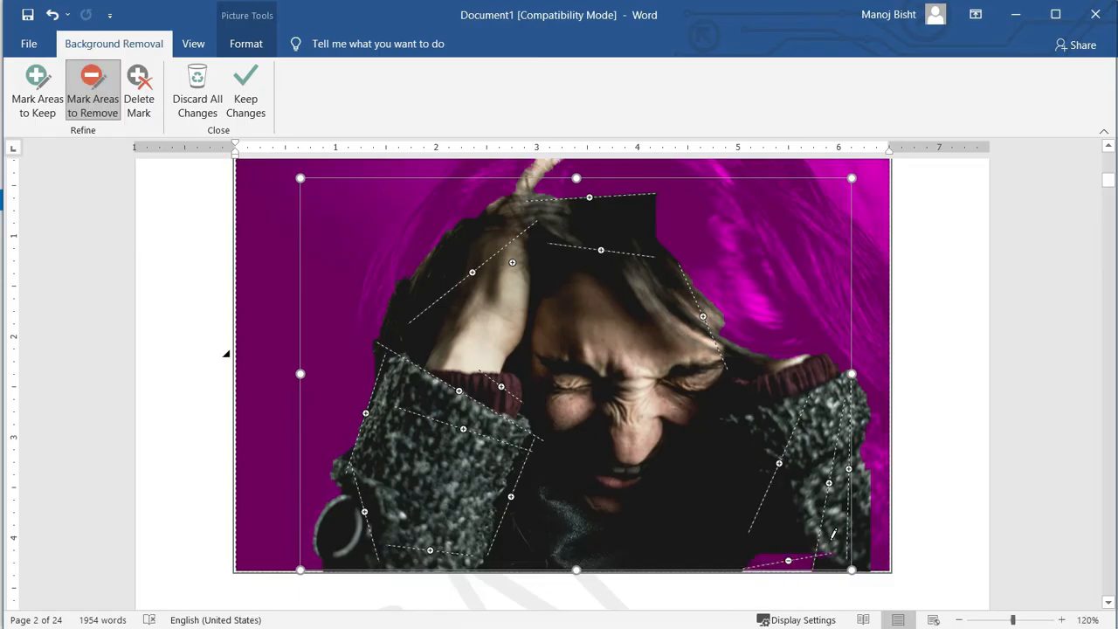
pyautogui.moveTo(815, 554); pyautogui.dragTo(876, 504)
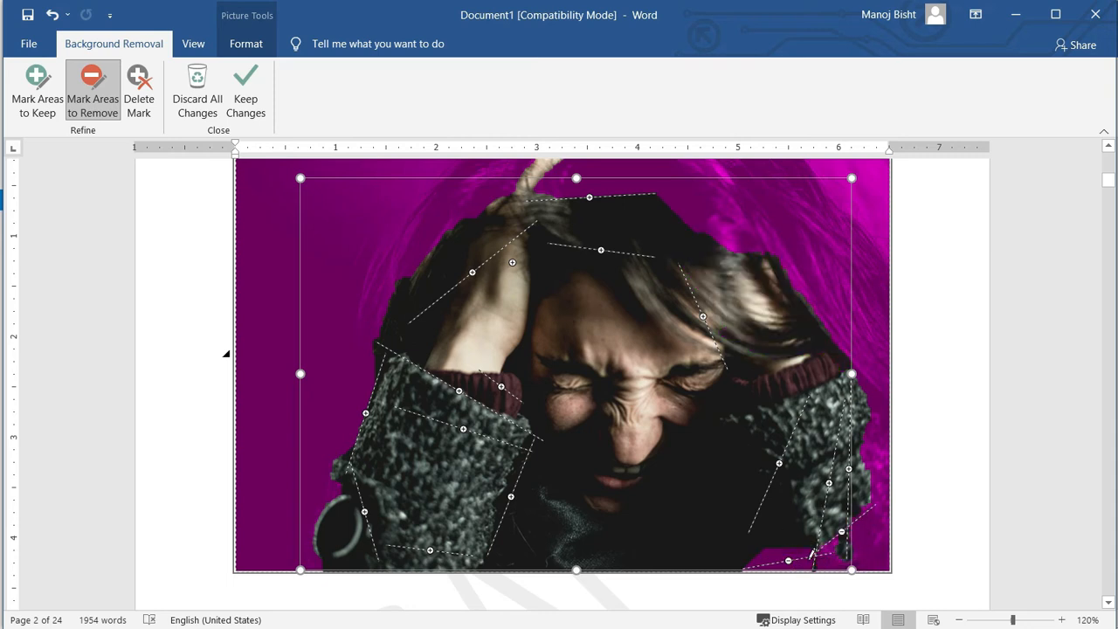
pyautogui.moveTo(791, 432)
pyautogui.mouseDown()
pyautogui.moveTo(809, 277)
pyautogui.moveTo(826, 282)
pyautogui.mouseUp()
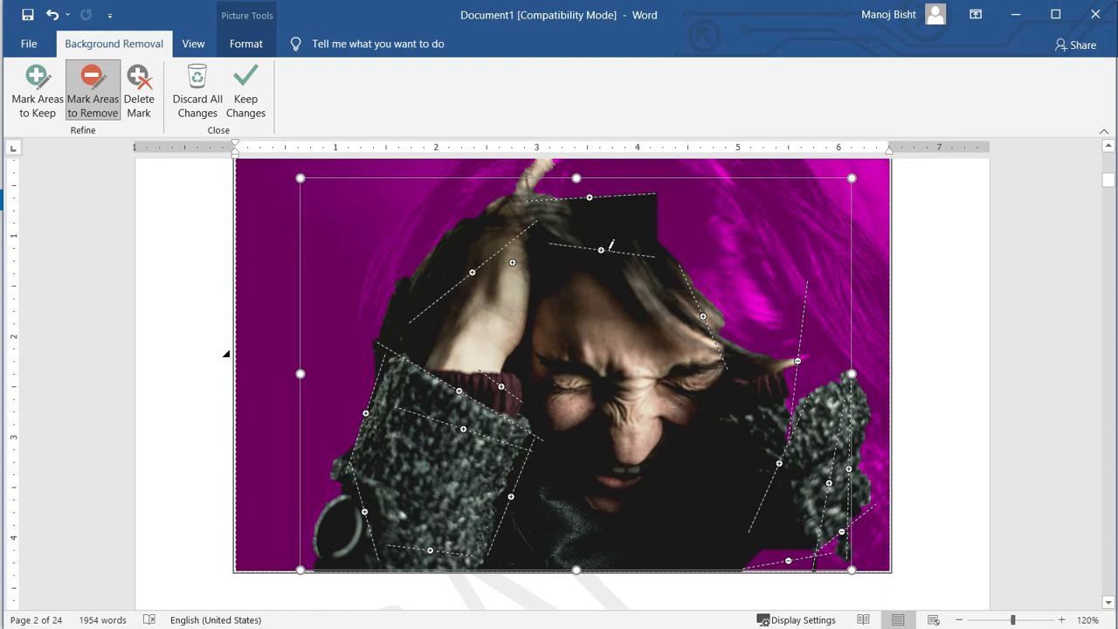
# Delete the keep marks on the left hand, its cuff and the hairline, and keep the background removal changes.
pyautogui.click(144, 100)
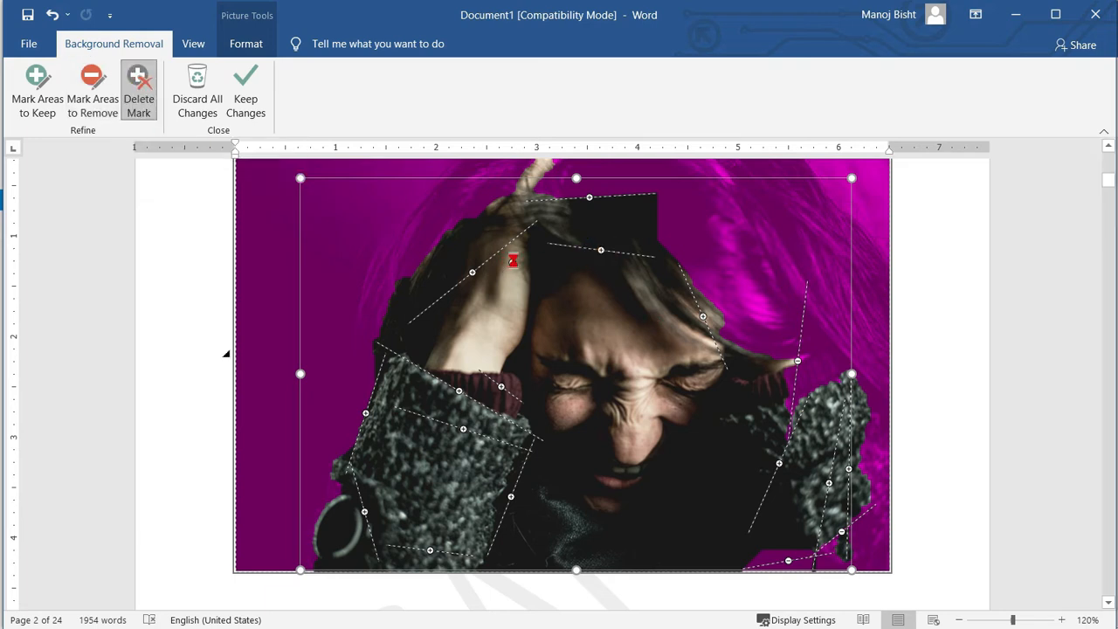
pyautogui.click(474, 266)
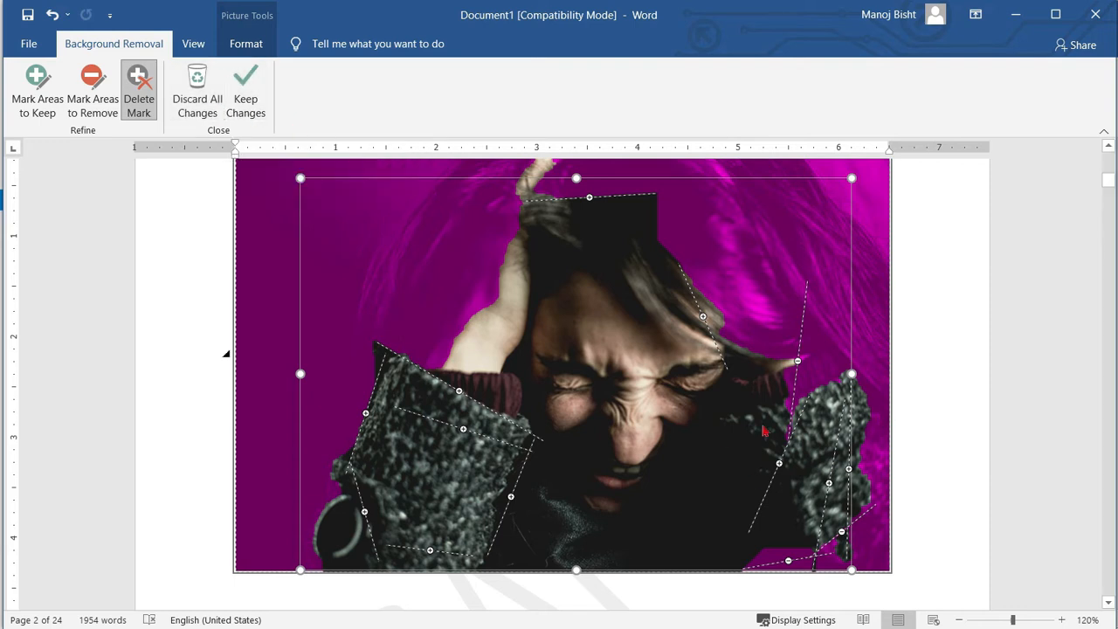
pyautogui.click(245, 96)
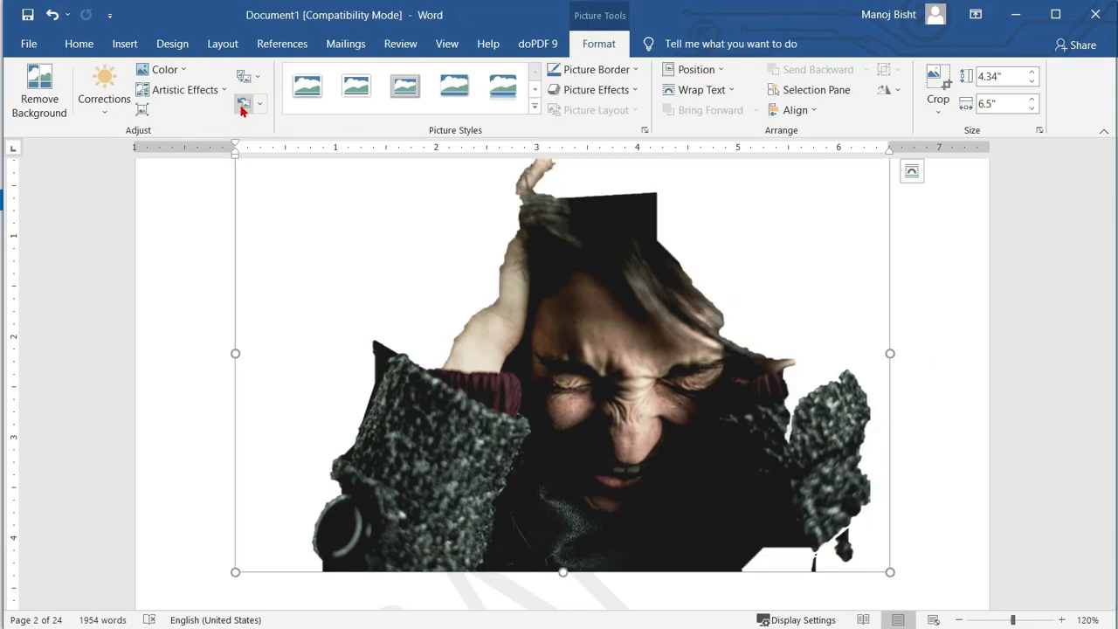
# Reopen the photo's background removal and discard all changes to restore the full picture.
pyautogui.scroll(-5, 731, 417)
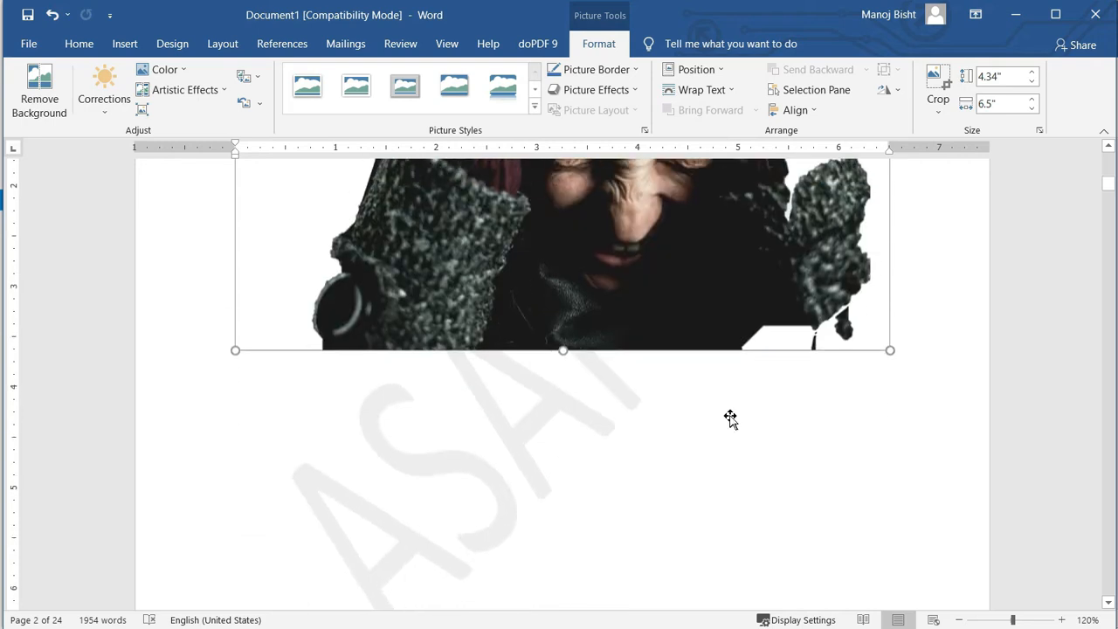
pyautogui.scroll(4, 732, 418)
pyautogui.scroll(2, 612, 306)
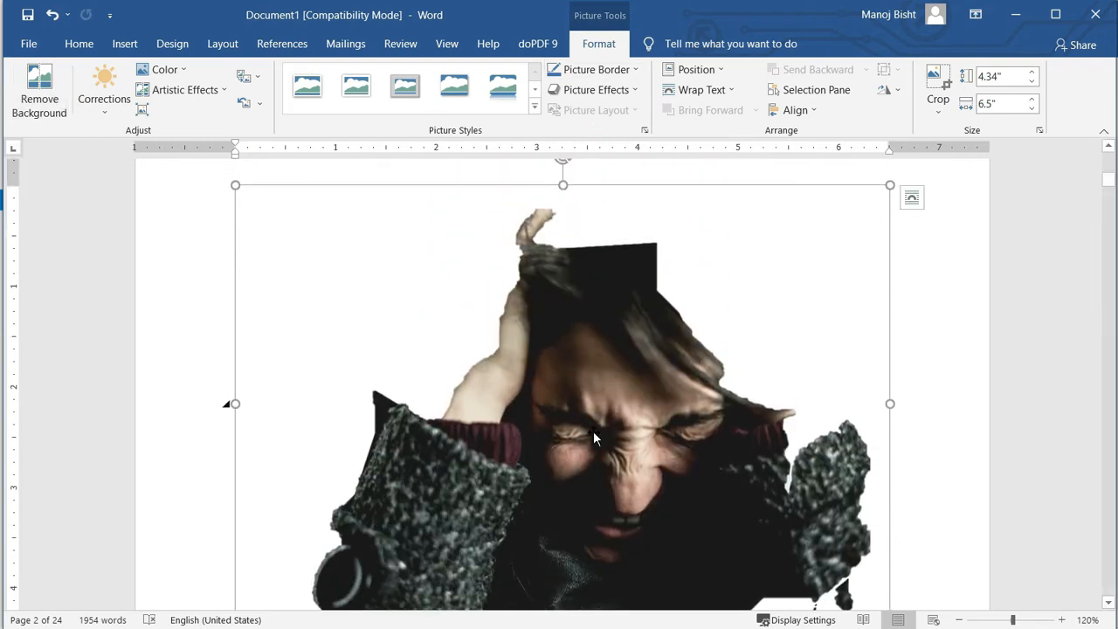
pyautogui.click(26, 98)
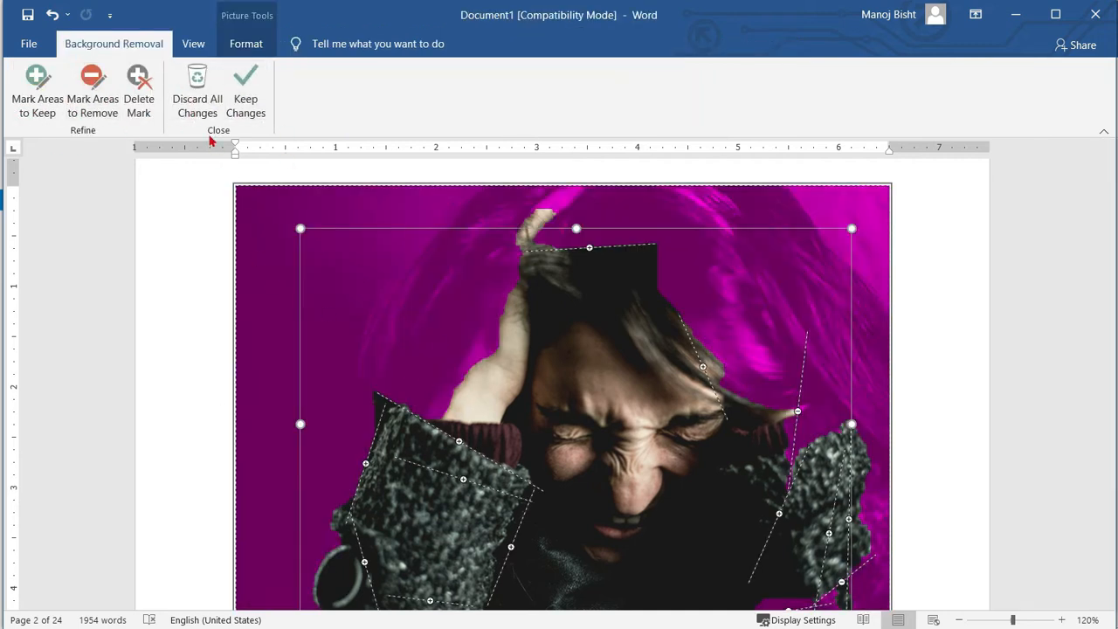
pyautogui.click(220, 94)
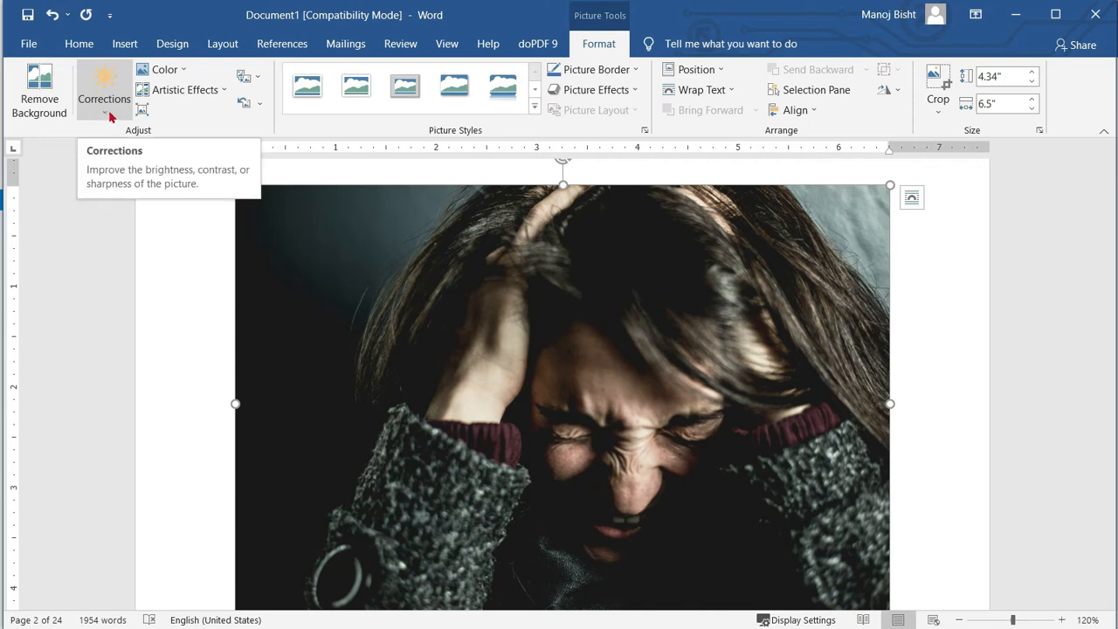
# Preview the Sharpen/Soften and Brightness/Contrast correction presets on the photo without applying one.
pyautogui.click(108, 116)
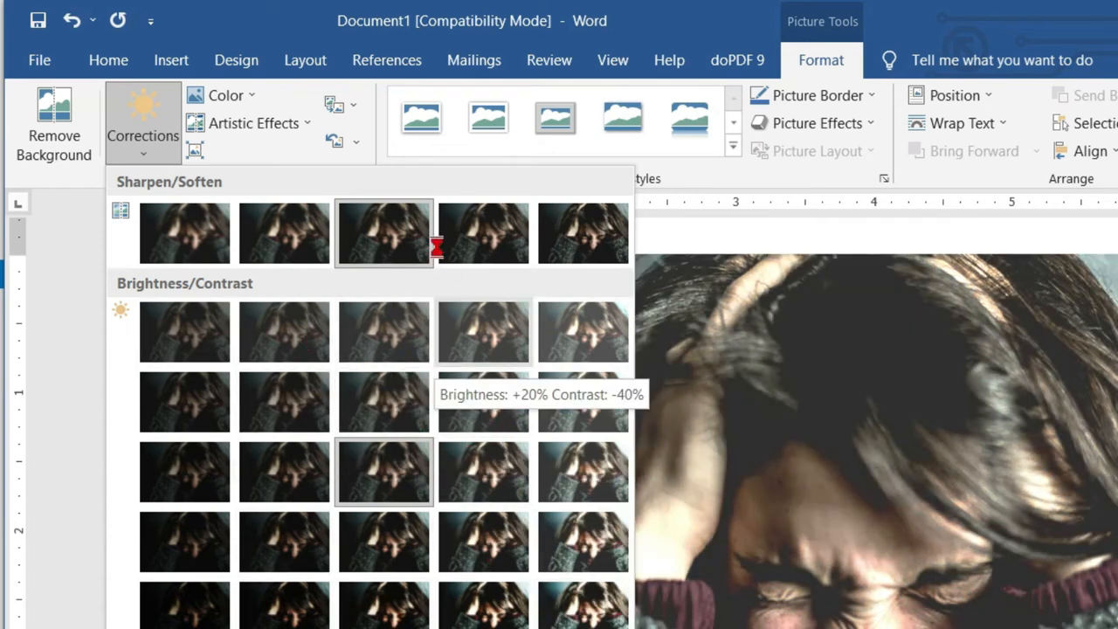
pyautogui.scroll(2, 890, 483)
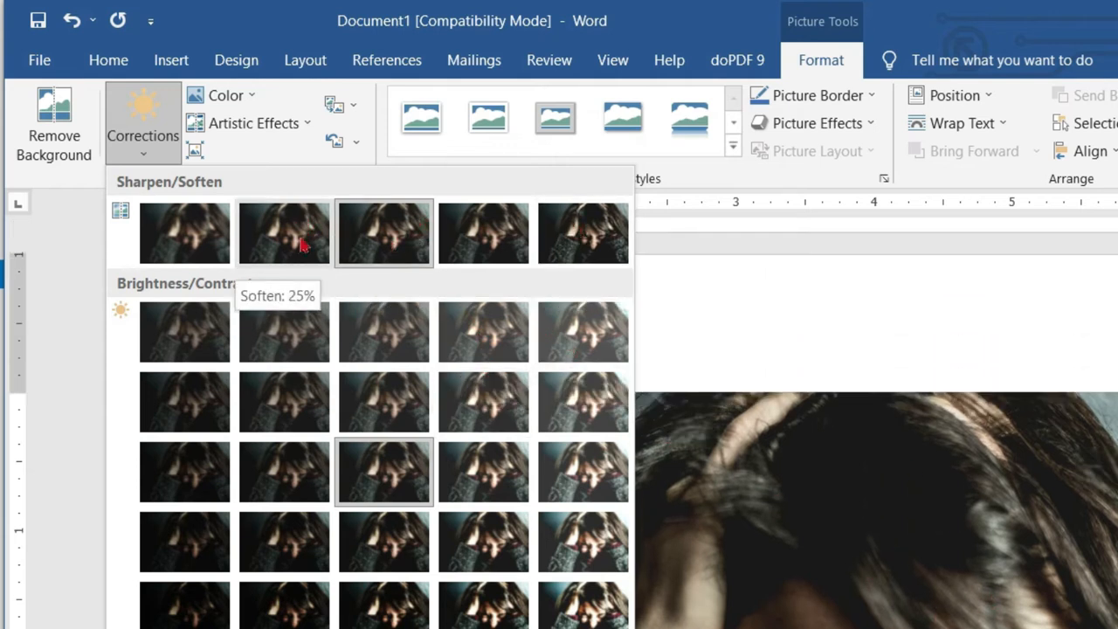
pyautogui.click(245, 98)
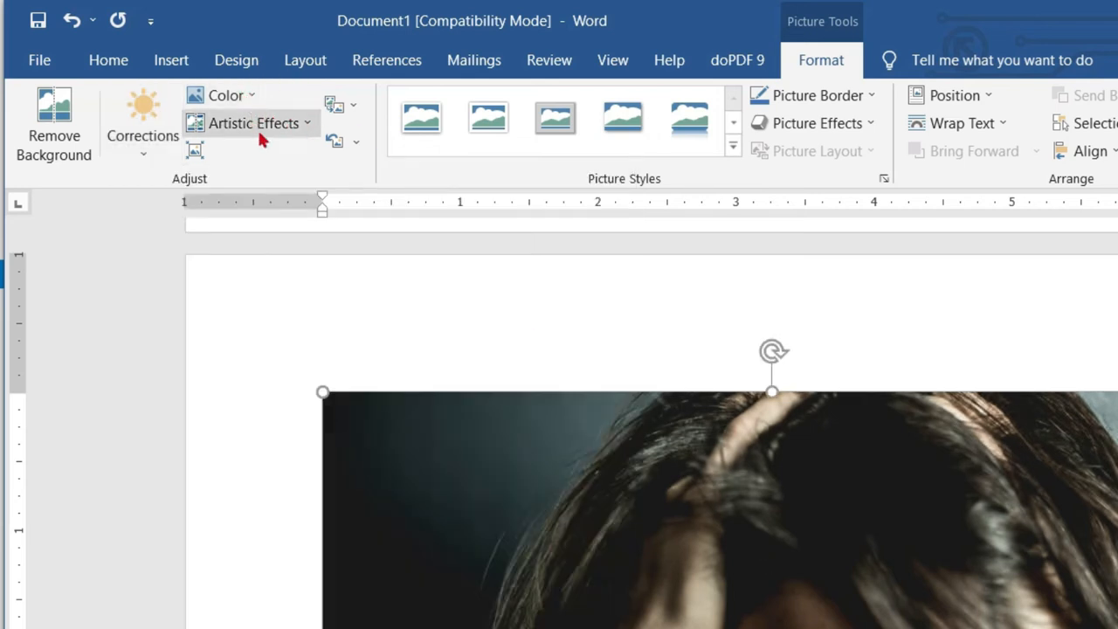
# Browse the photo's recolor presets and variations, and pick the light orange standard color #FFCC99 from More Colors.
pyautogui.click(246, 99)
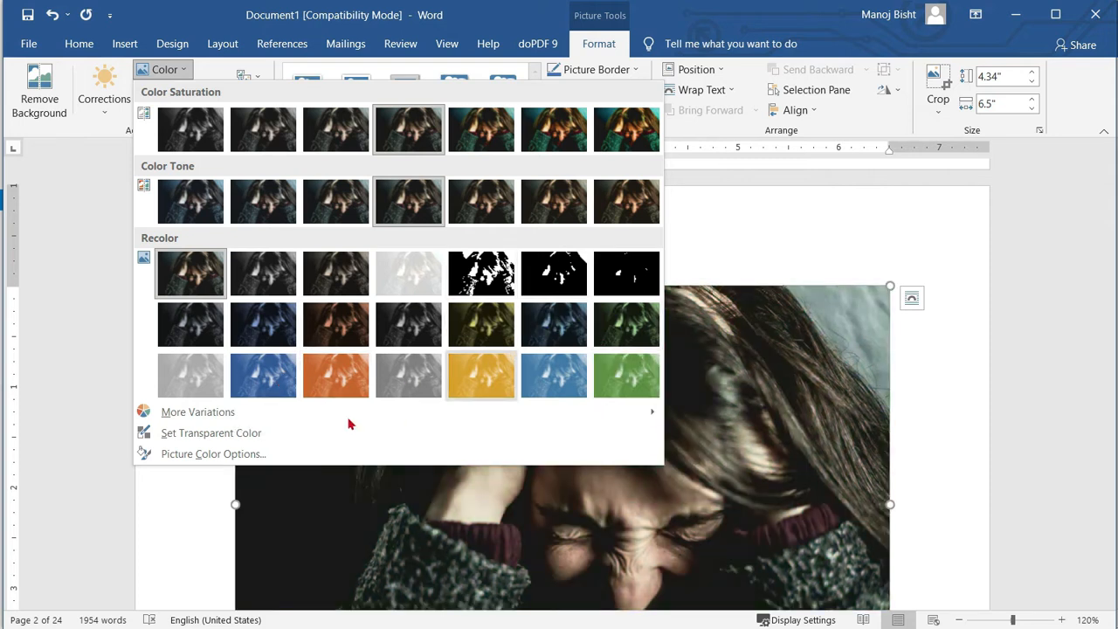
pyautogui.moveTo(183, 420)
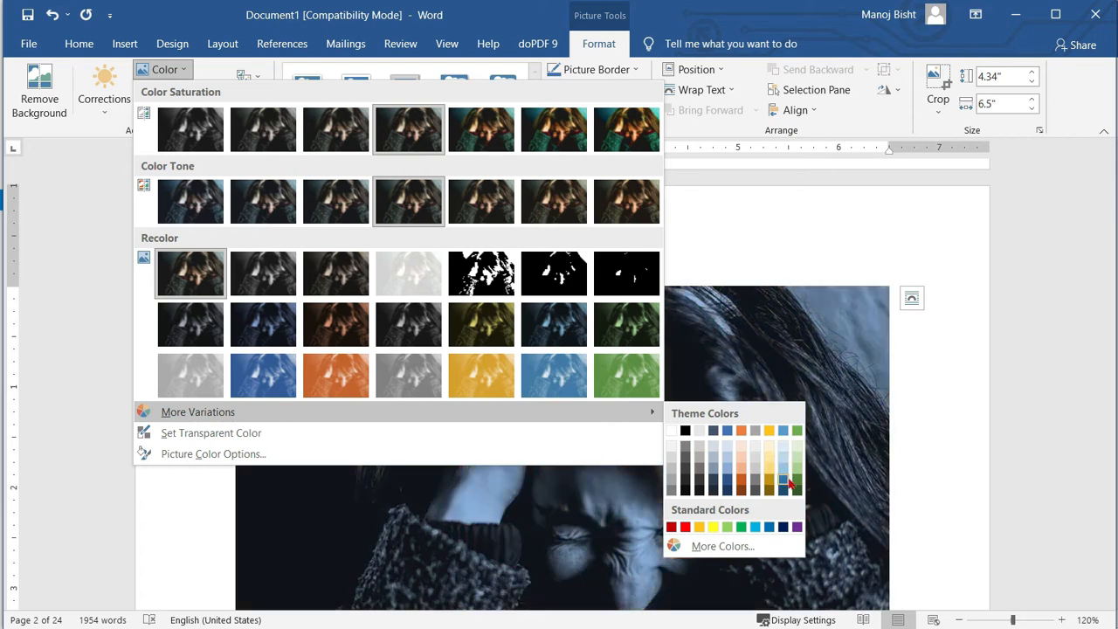
pyautogui.click(712, 547)
pyautogui.moveTo(673, 202); pyautogui.dragTo(895, 204)
pyautogui.click(749, 295)
pyautogui.click(732, 336)
pyautogui.click(876, 311)
pyautogui.click(846, 336)
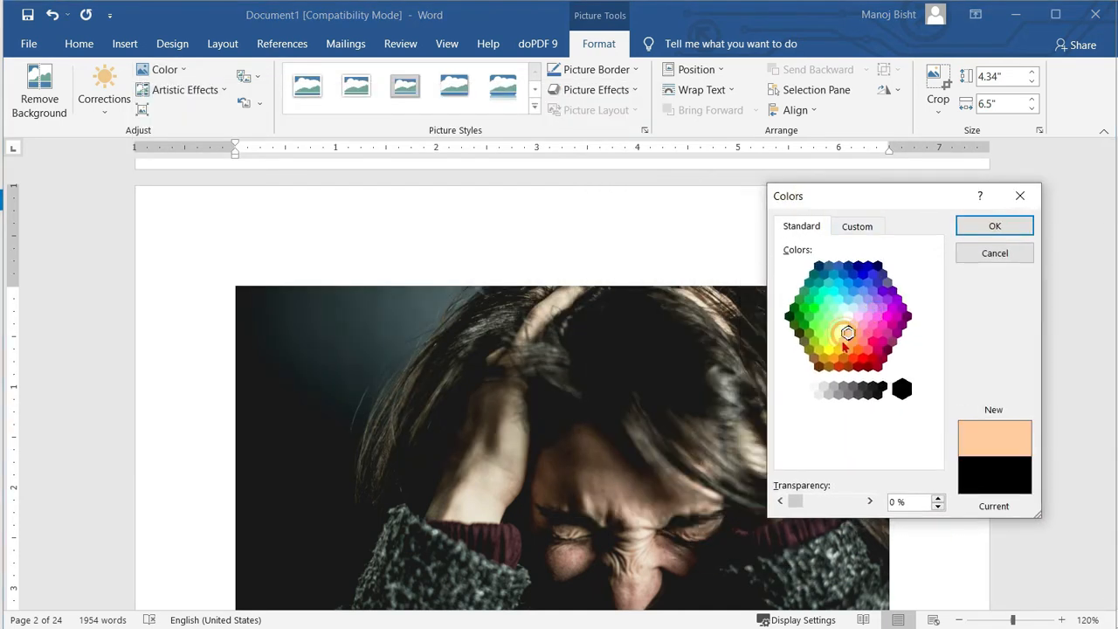
# Darken the recolor shade to the custom color RGB 255, 171, 87 (#FFAB57) and apply it to the photo.
pyautogui.click(856, 227)
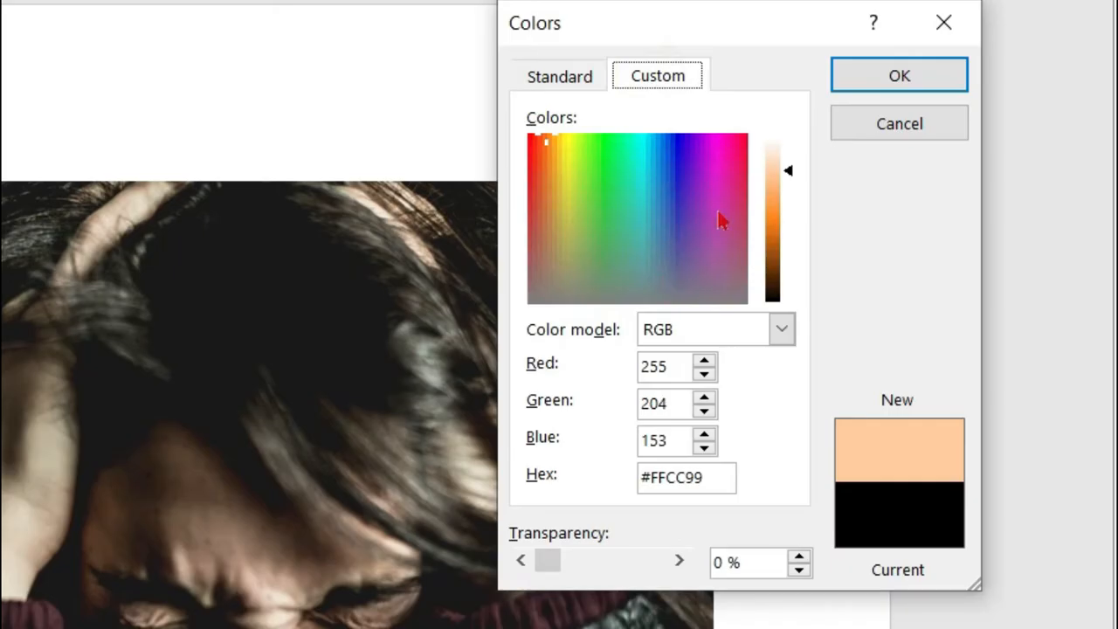
pyautogui.moveTo(931, 281); pyautogui.dragTo(929, 307)
pyautogui.moveTo(783, 219); pyautogui.dragTo(785, 173)
pyautogui.click(776, 180)
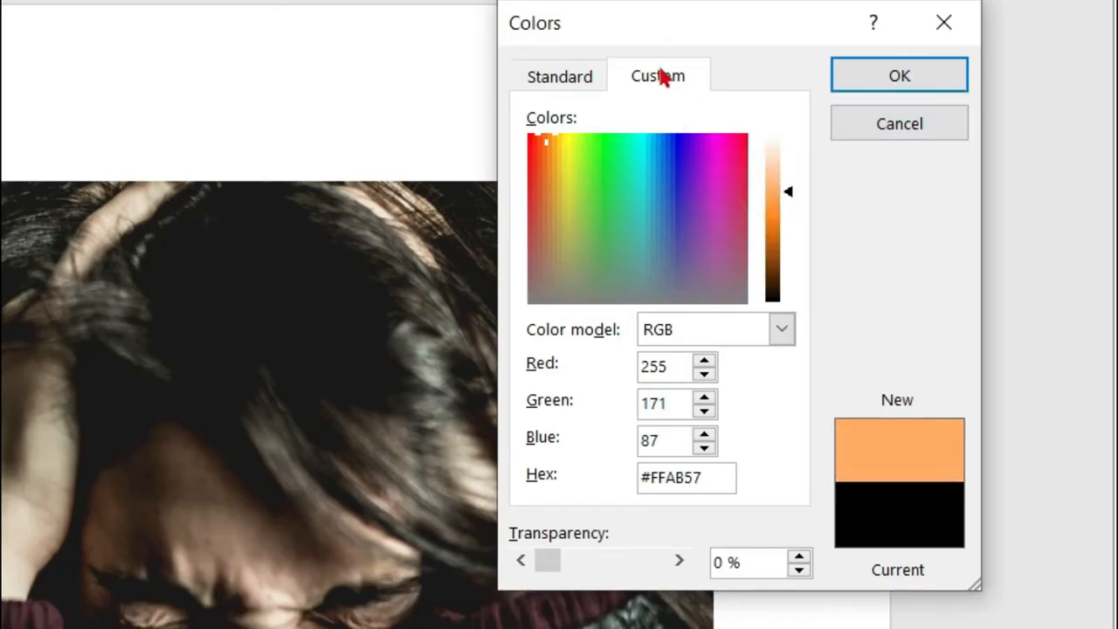
pyautogui.click(900, 76)
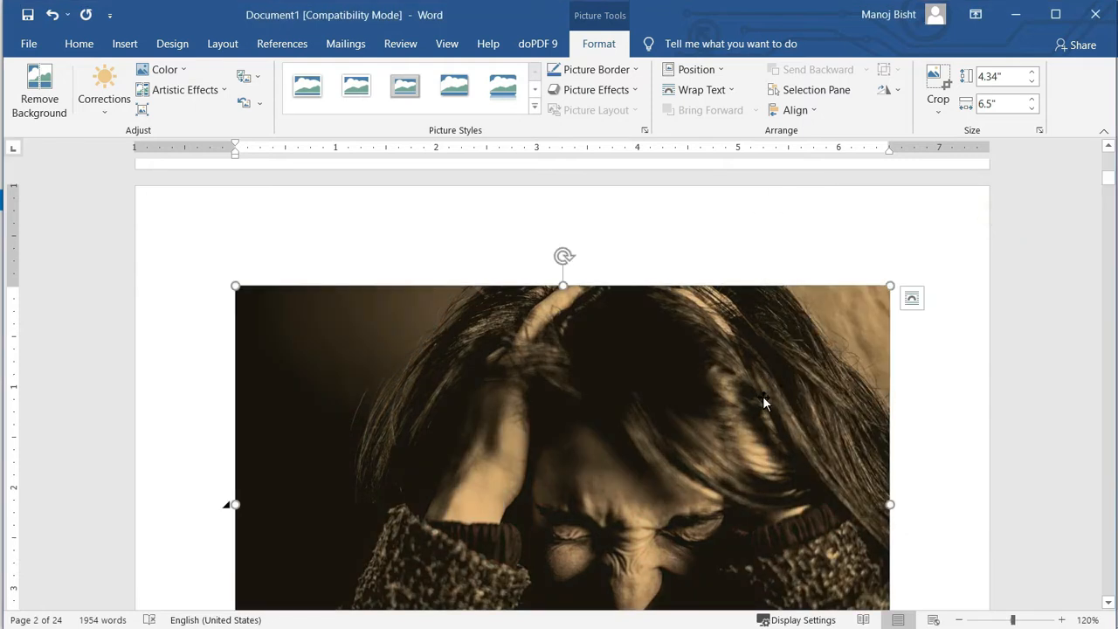
# Undo the photo's orange recoloring.
pyautogui.hotkey('ctrl', 'z')
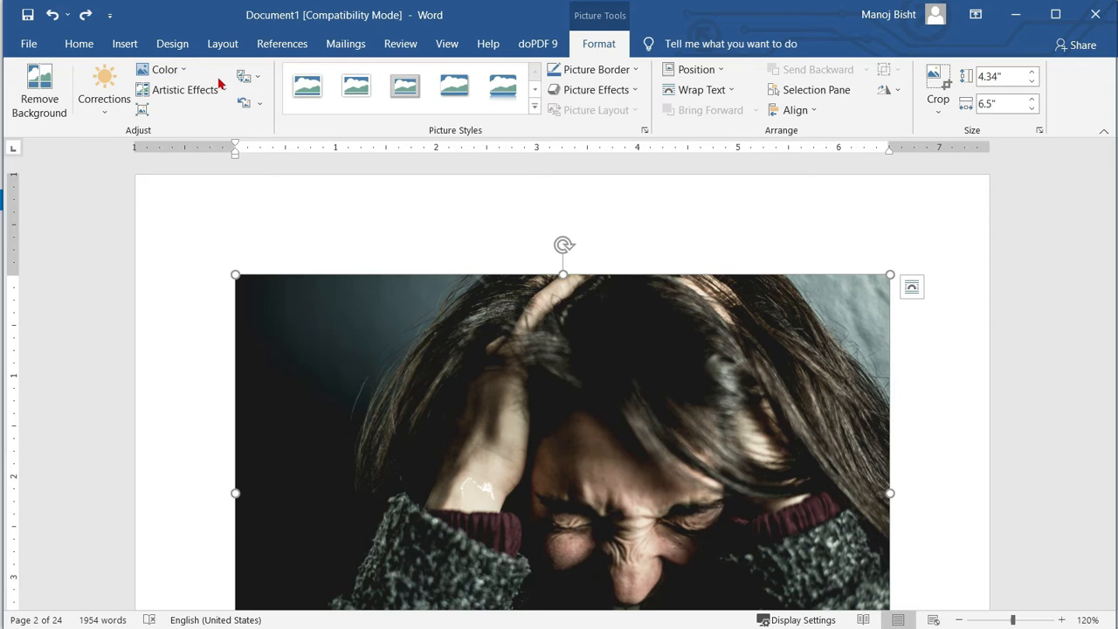
pyautogui.click(173, 43)
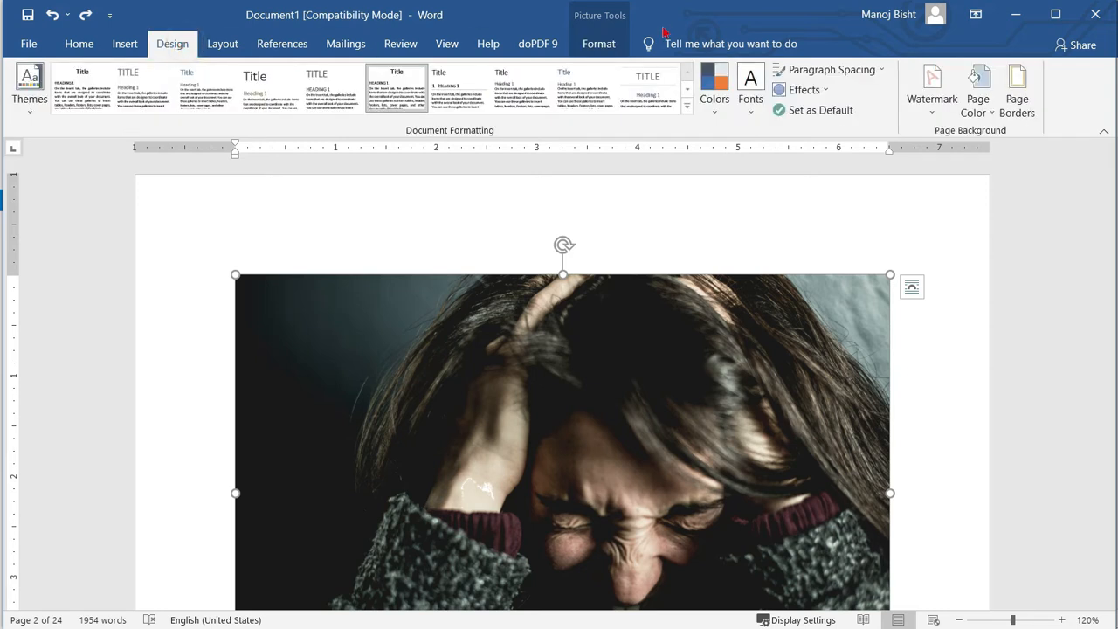
# Set the photo's black background as its transparent color.
pyautogui.click(596, 46)
pyautogui.click(162, 70)
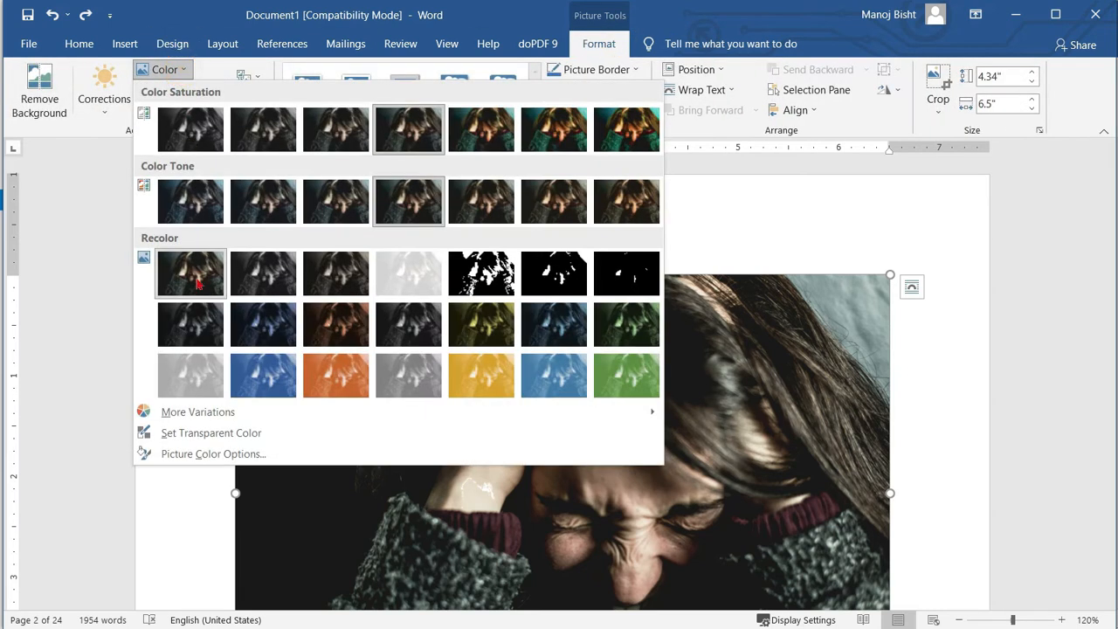
pyautogui.moveTo(225, 418)
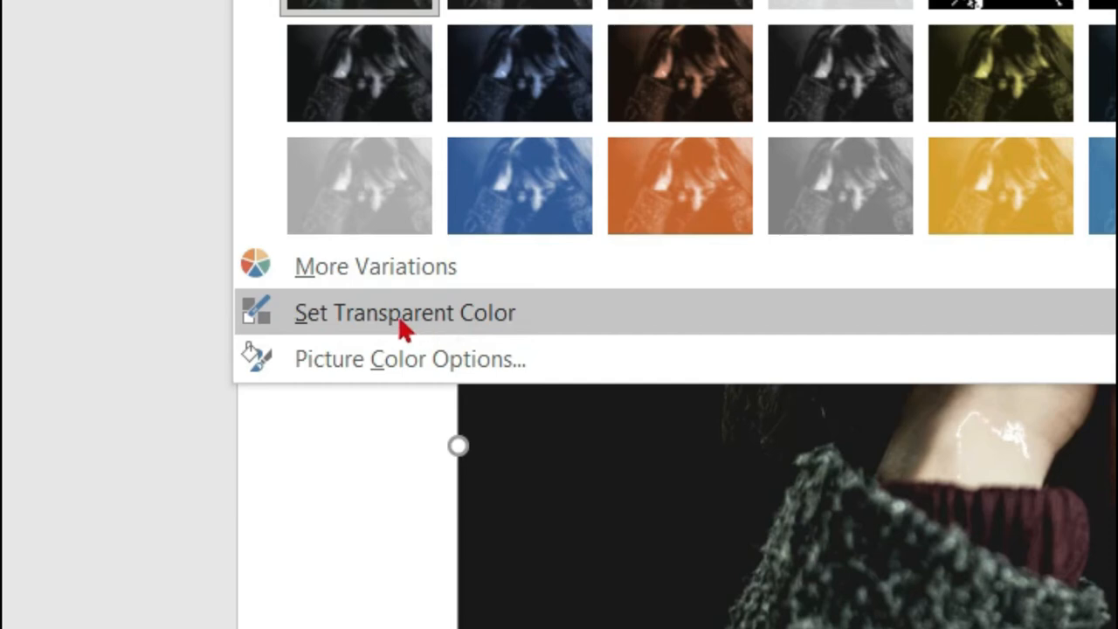
pyautogui.click(404, 325)
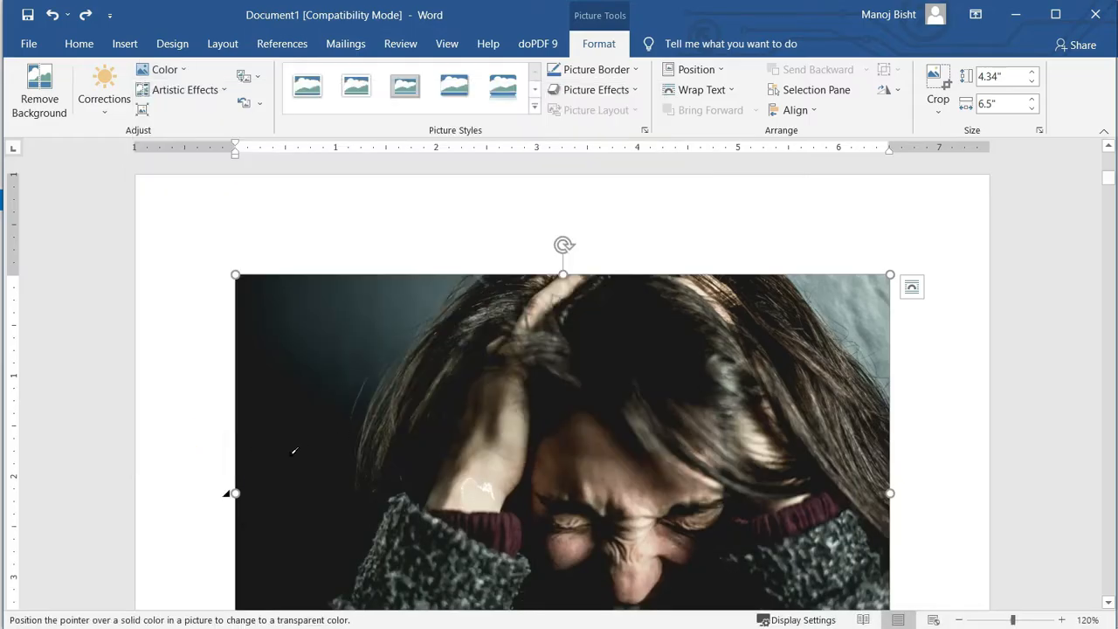
pyautogui.scroll(-4, 294, 451)
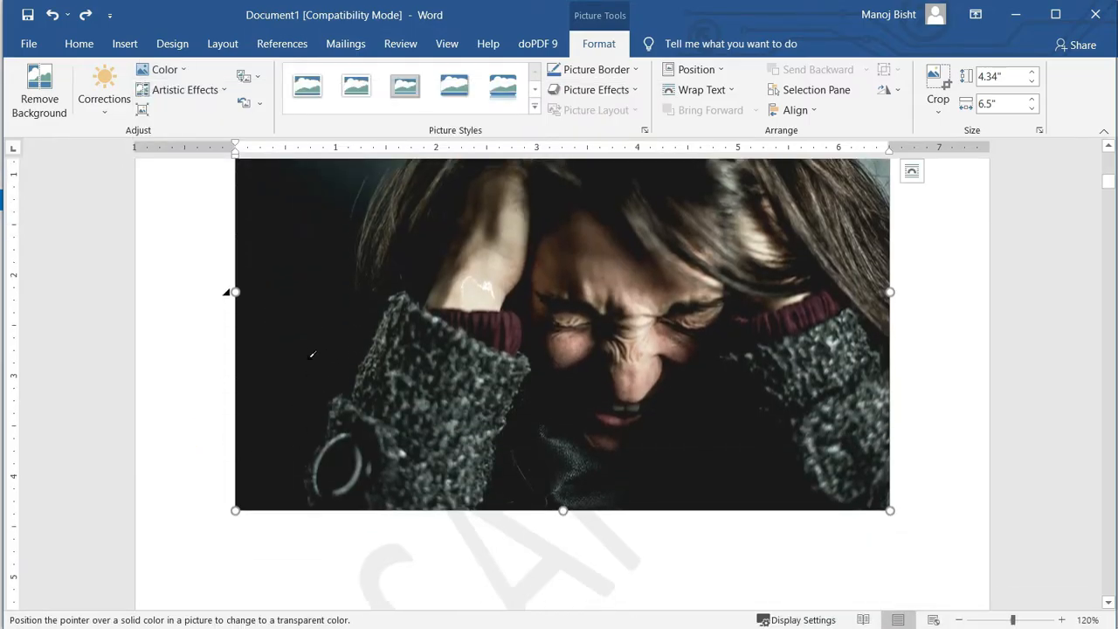
pyautogui.scroll(1, 298, 416)
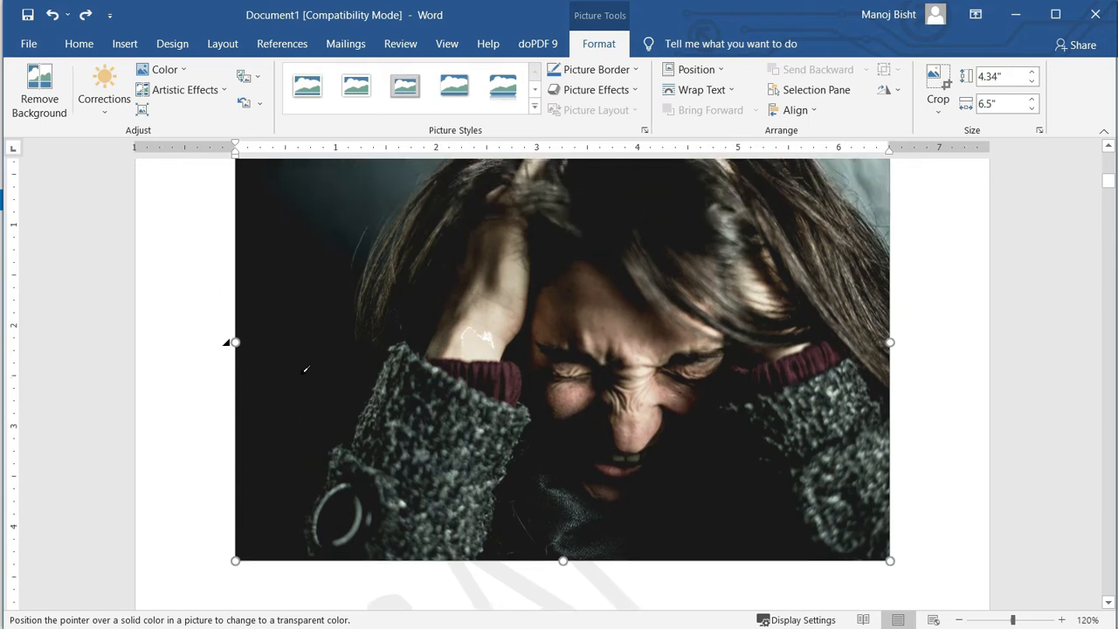
pyautogui.click(164, 70)
pyautogui.scroll(1, 297, 399)
pyautogui.scroll(-1, 290, 437)
pyautogui.click(278, 425)
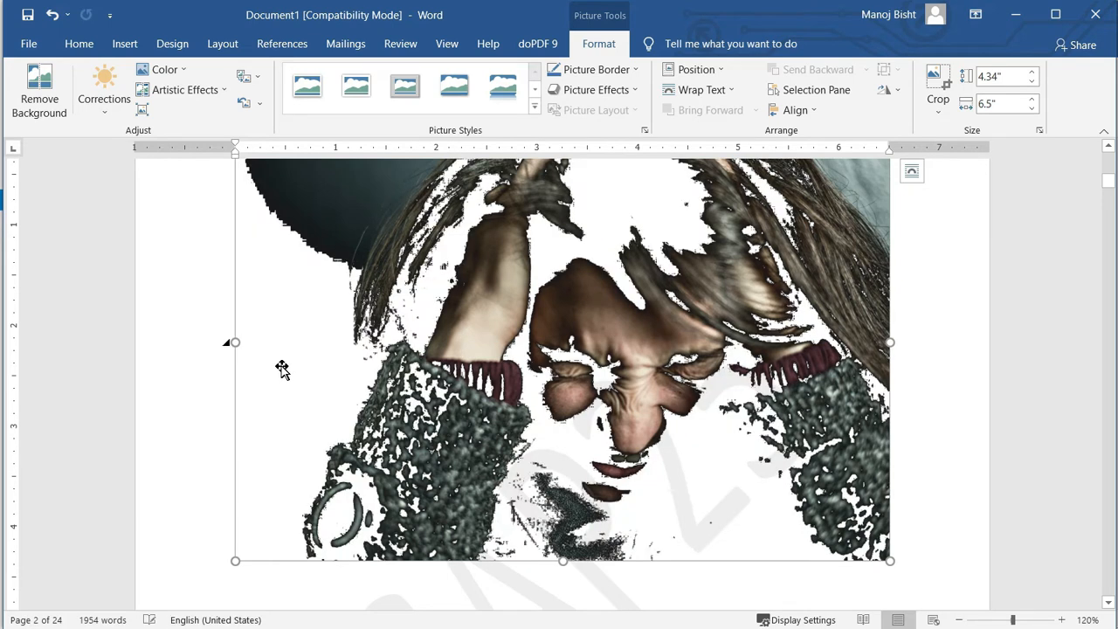
# Undo the transparent color applied to the photo.
pyautogui.scroll(2, 288, 316)
pyautogui.scroll(-3, 288, 310)
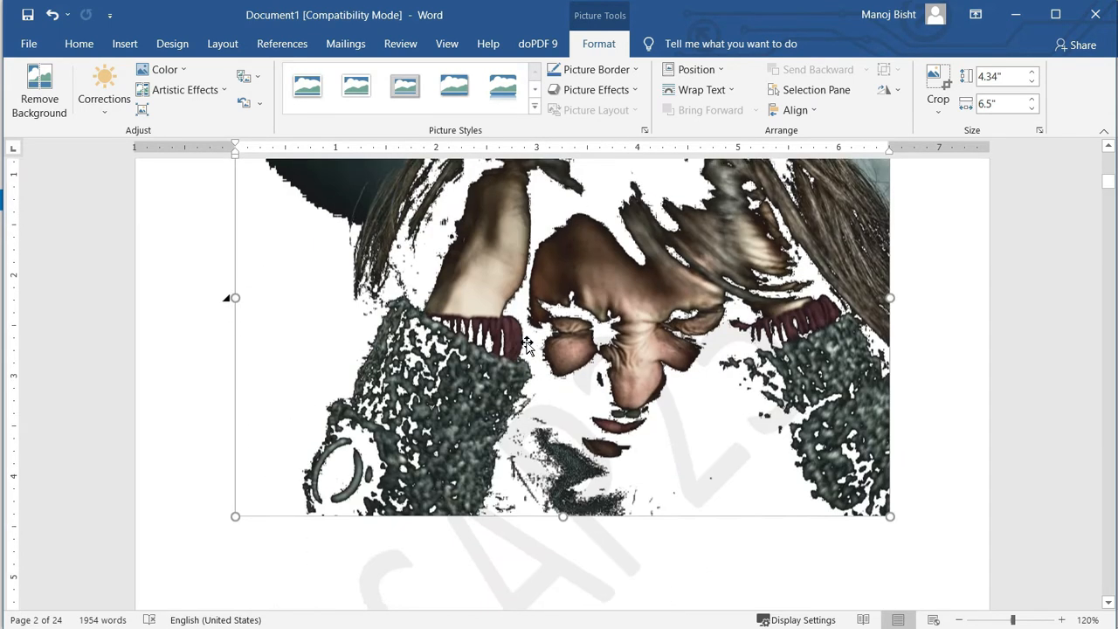
pyautogui.scroll(2, 328, 441)
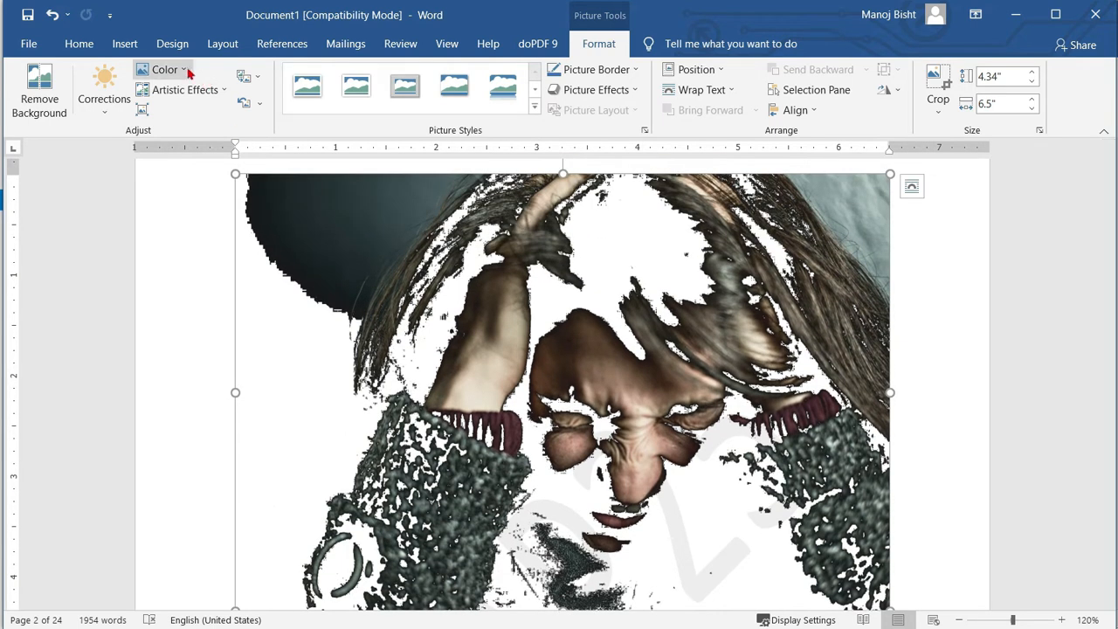
pyautogui.hotkey('ctrl', 'z')
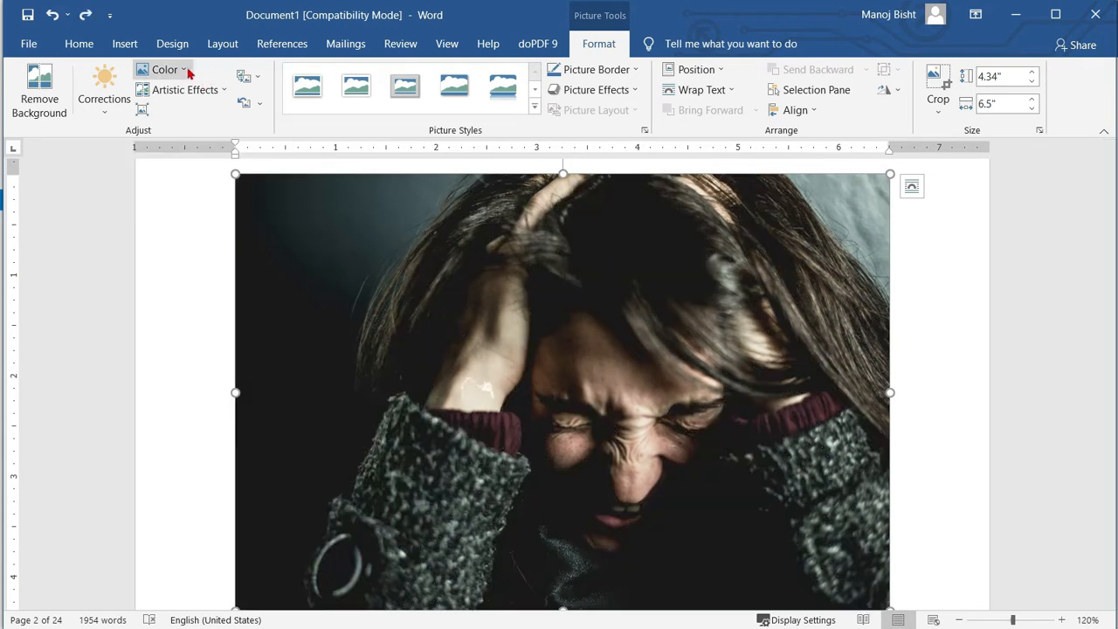
# Set the photo's color saturation to 190% and its color temperature to 6,000 in the picture color options.
pyautogui.click(187, 72)
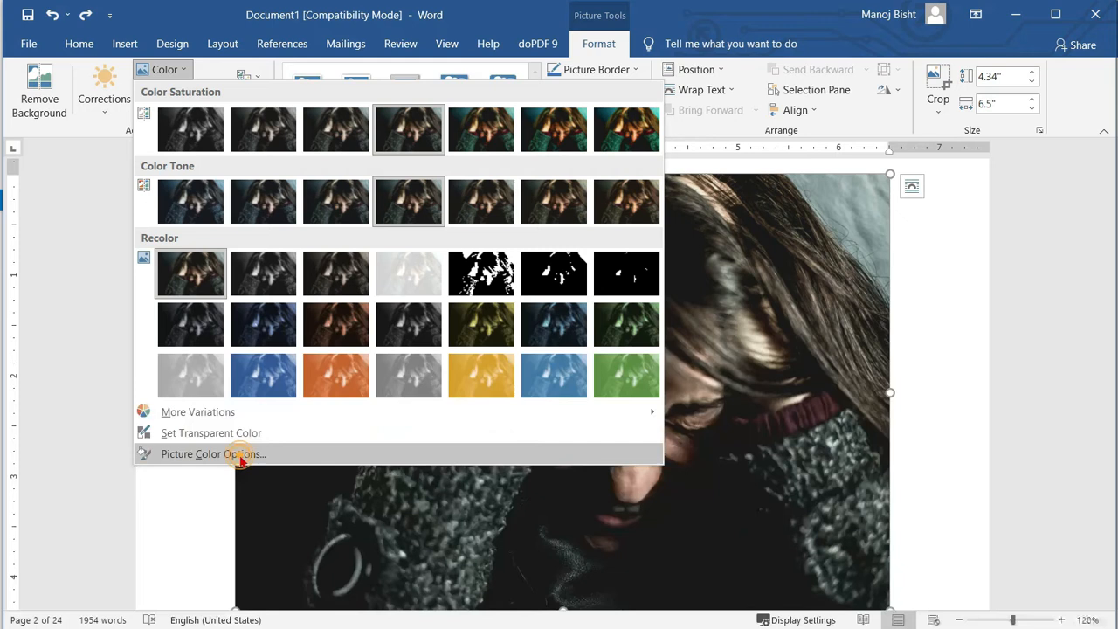
pyautogui.click(493, 511)
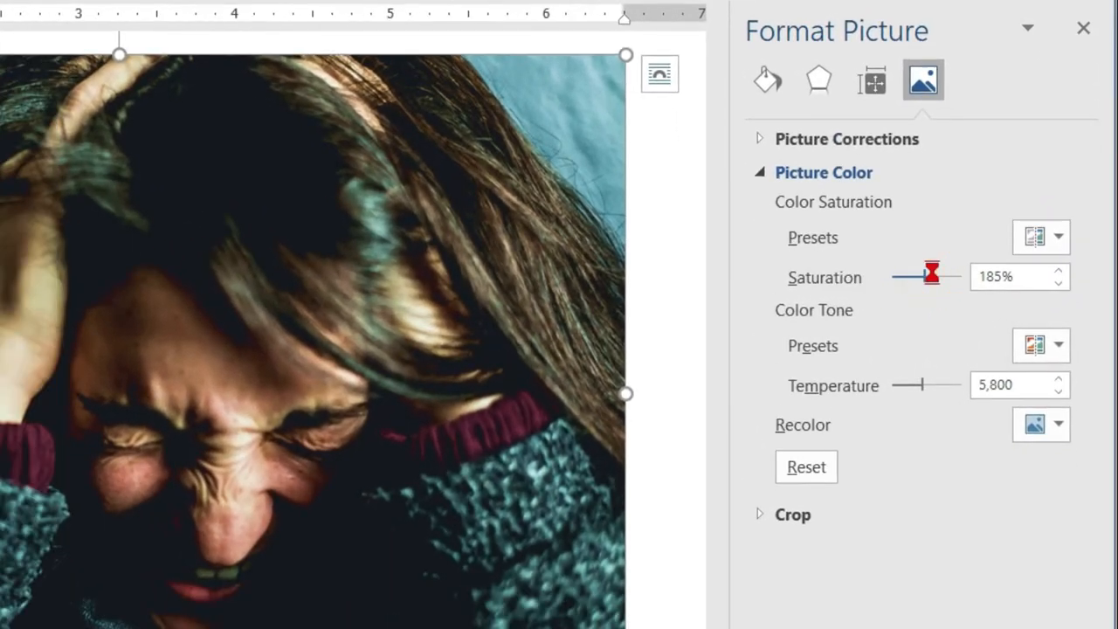
pyautogui.moveTo(925, 275); pyautogui.dragTo(945, 275)
pyautogui.click(922, 384)
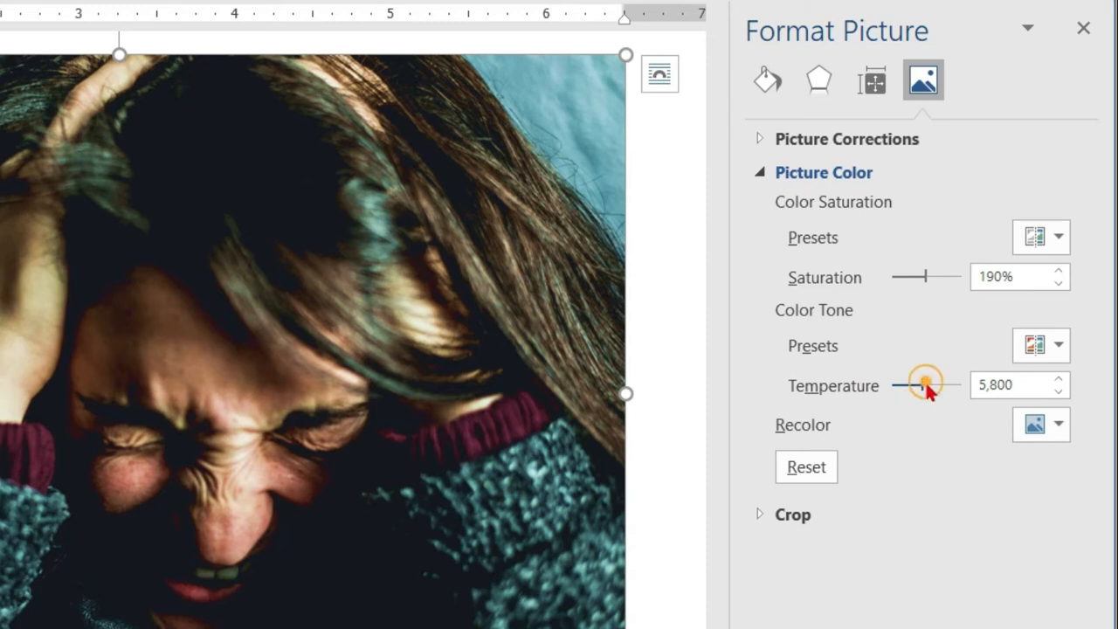
pyautogui.click(931, 382)
pyautogui.click(928, 383)
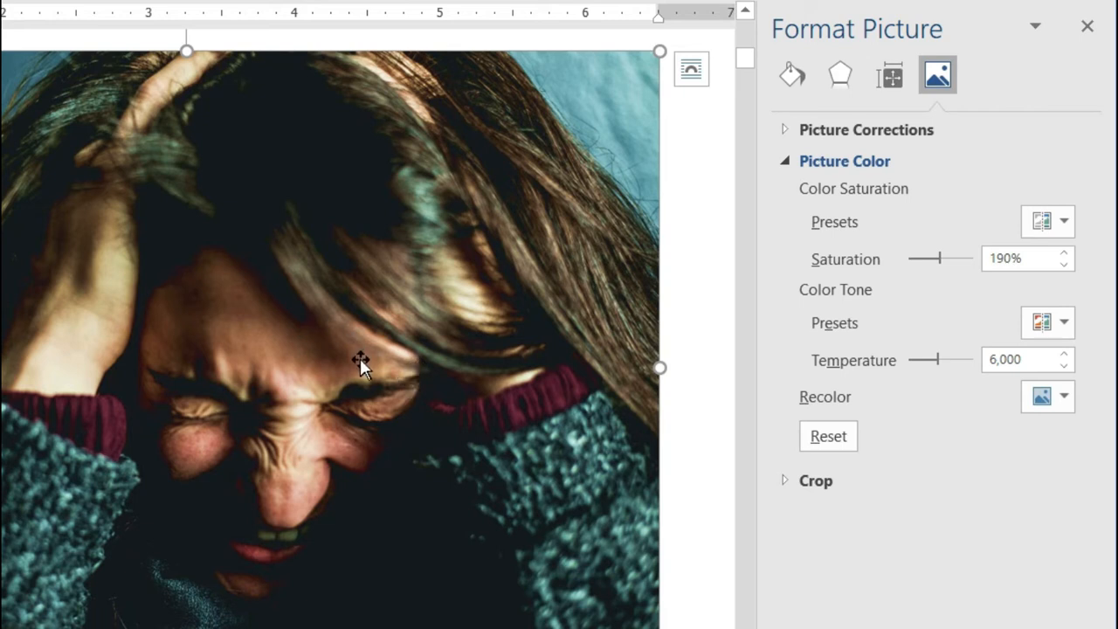
# Delete the photo and insert nurse-37322_1280.png from the device's Downloads folder in its place.
pyautogui.press('Delete')
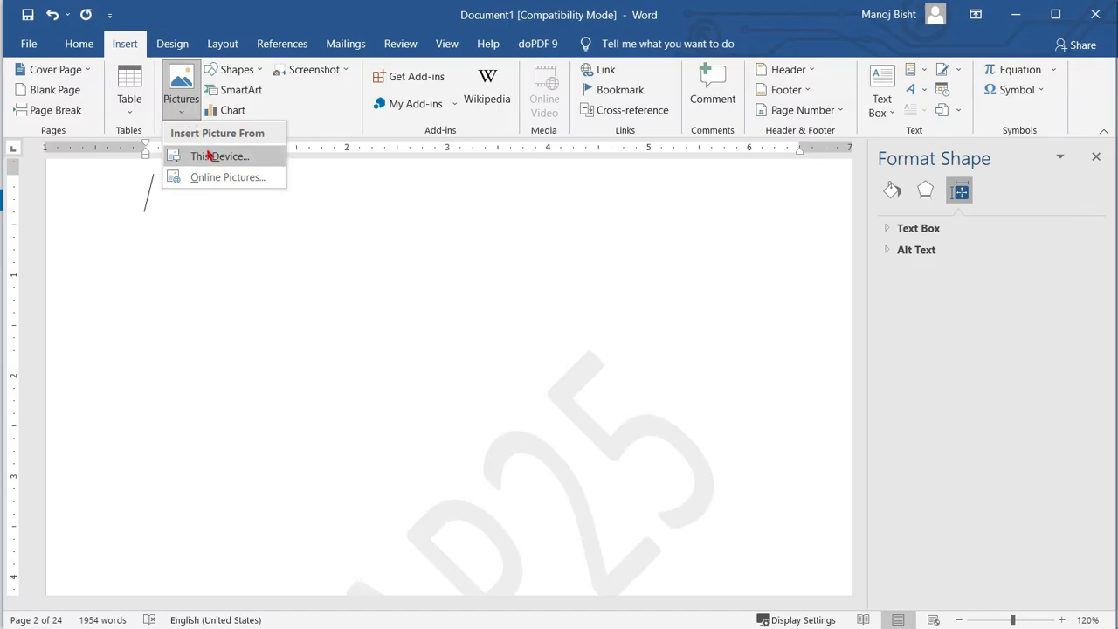
pyautogui.click(200, 155)
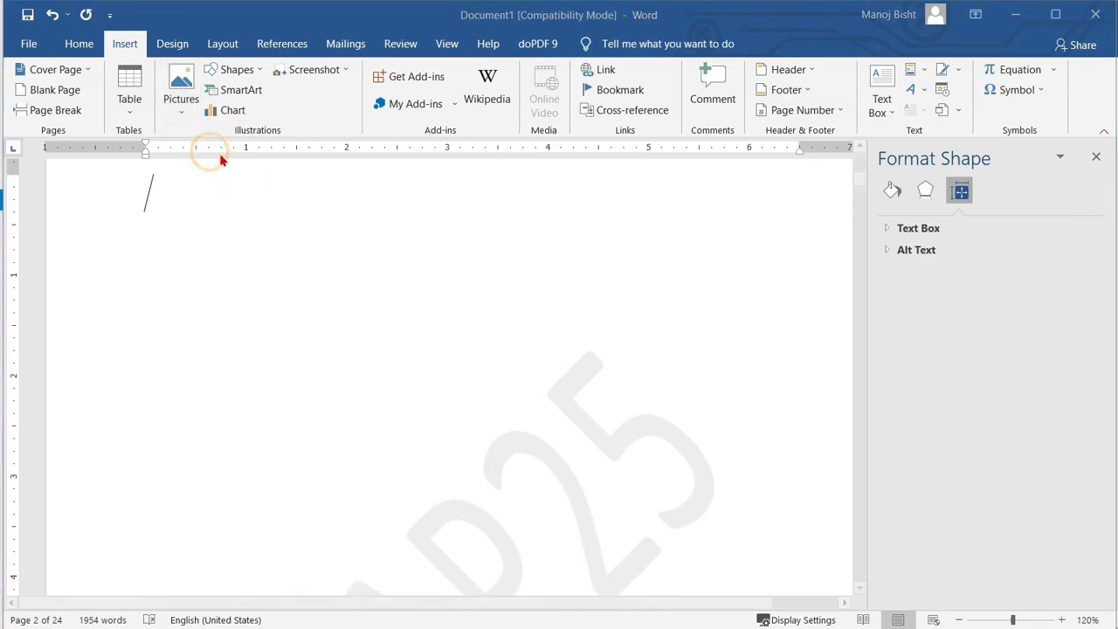
pyautogui.scroll(-10, 319, 312)
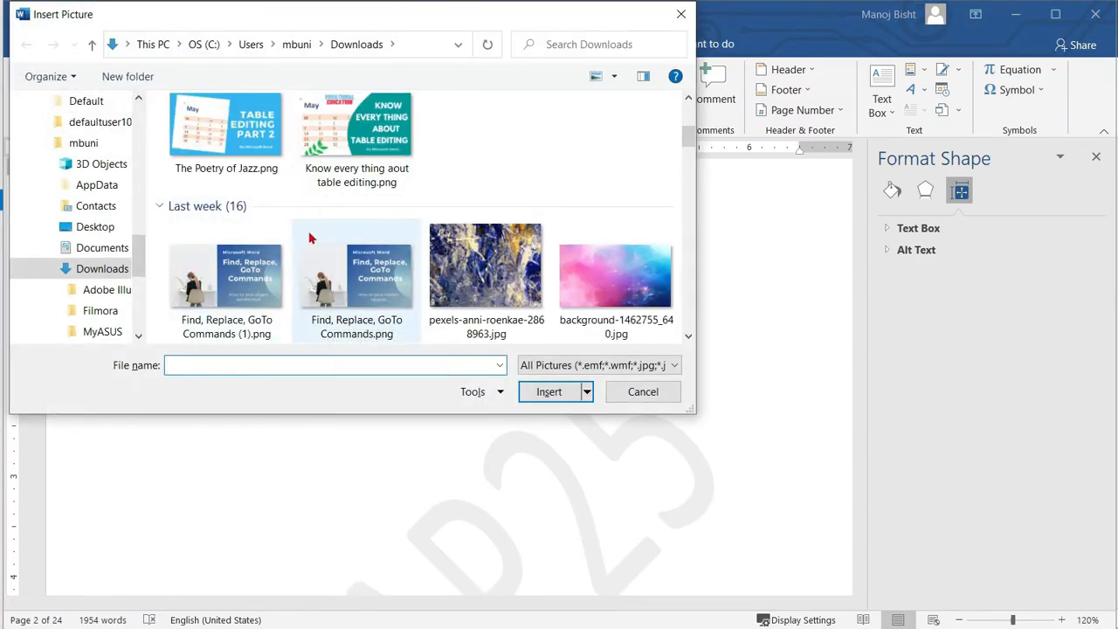
pyautogui.scroll(-5, 345, 262)
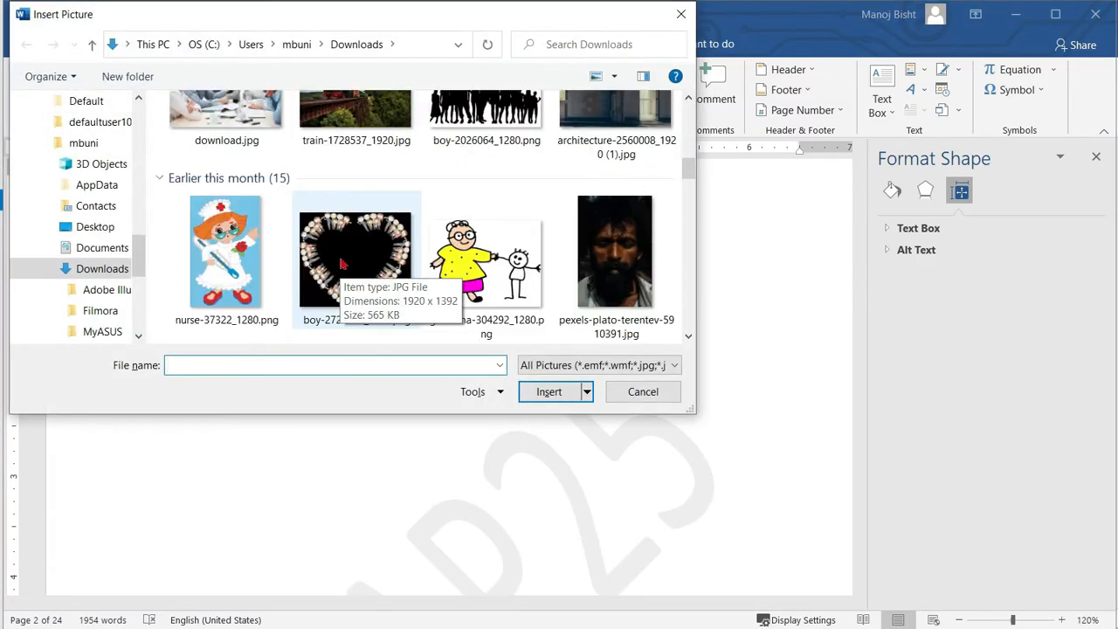
pyautogui.click(262, 262)
pyautogui.click(549, 391)
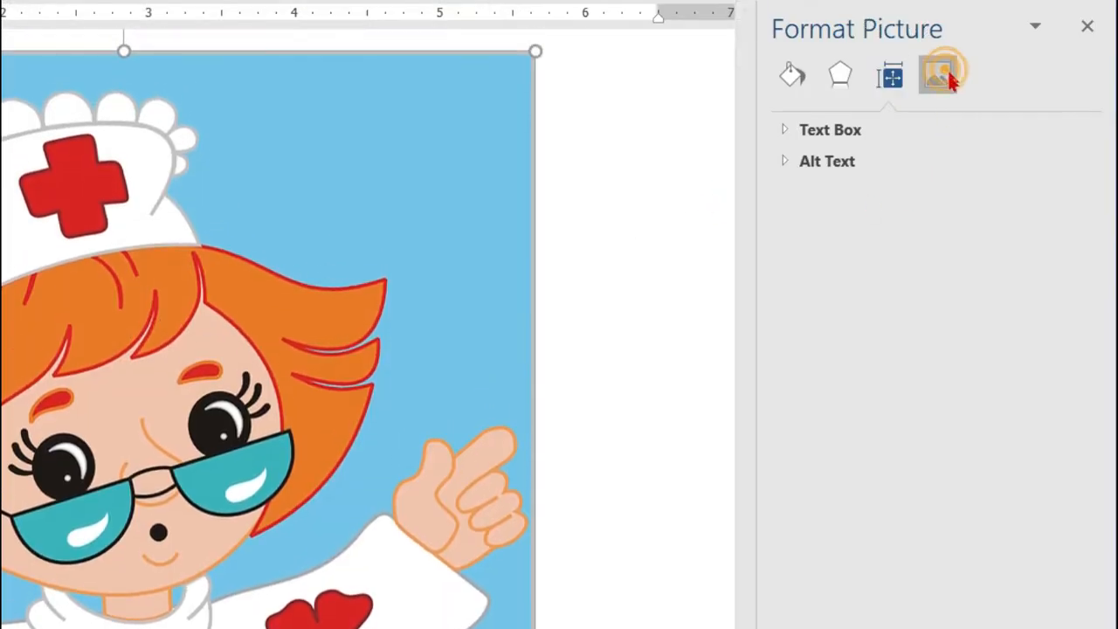
# Set the nurse picture's color saturation to 266% and its color temperature to 10,162.
pyautogui.click(938, 76)
pyautogui.click(926, 364)
pyautogui.click(937, 365)
pyautogui.click(951, 353)
pyautogui.click(960, 357)
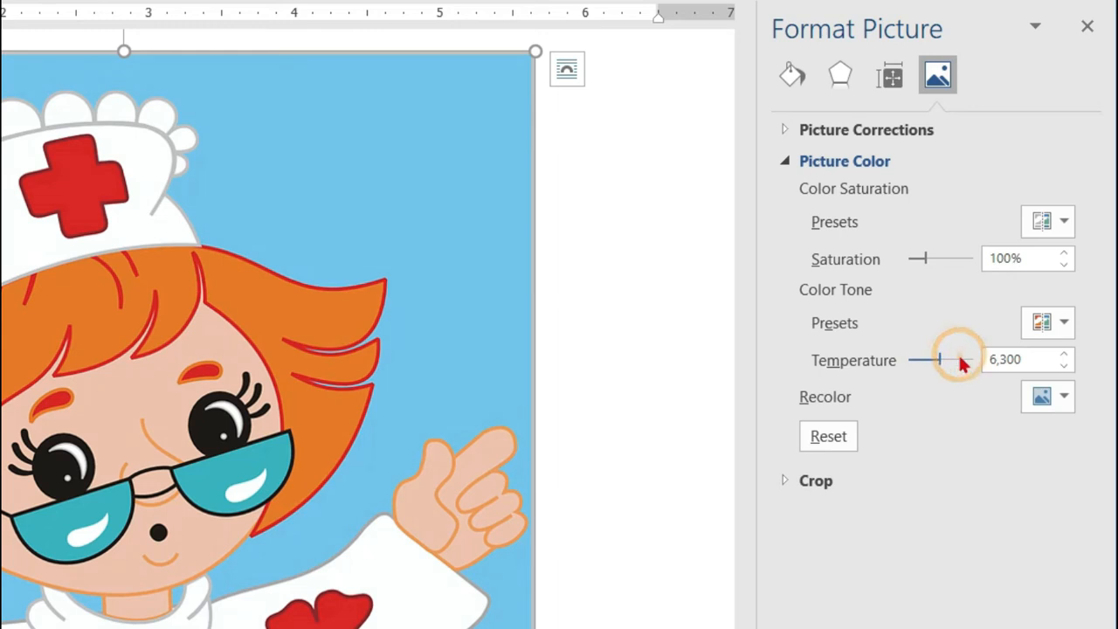
pyautogui.moveTo(940, 359); pyautogui.dragTo(971, 367)
pyautogui.click(935, 260)
pyautogui.click(966, 259)
pyautogui.click(961, 258)
pyautogui.click(954, 258)
pyautogui.moveTo(928, 259); pyautogui.dragTo(952, 258)
pyautogui.moveTo(966, 360)
pyautogui.mouseDown()
pyautogui.moveTo(918, 364)
pyautogui.moveTo(935, 352)
pyautogui.moveTo(926, 357)
pyautogui.moveTo(963, 358)
pyautogui.mouseUp()
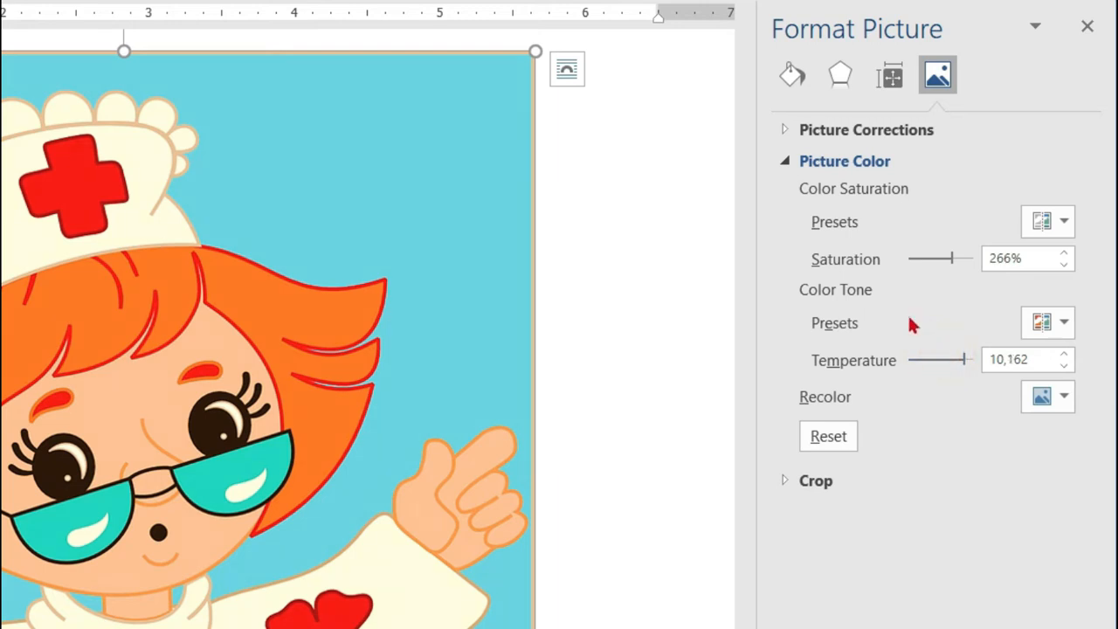
# Set the nurse picture's sharpness to 6% in the picture corrections.
pyautogui.click(786, 131)
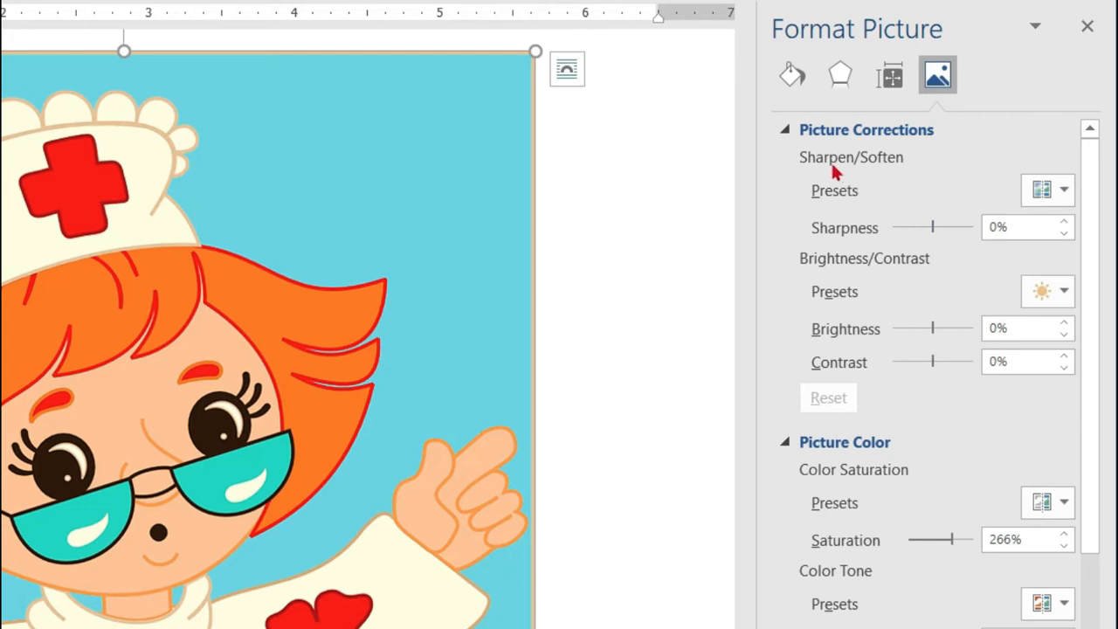
pyautogui.moveTo(939, 227); pyautogui.dragTo(973, 225)
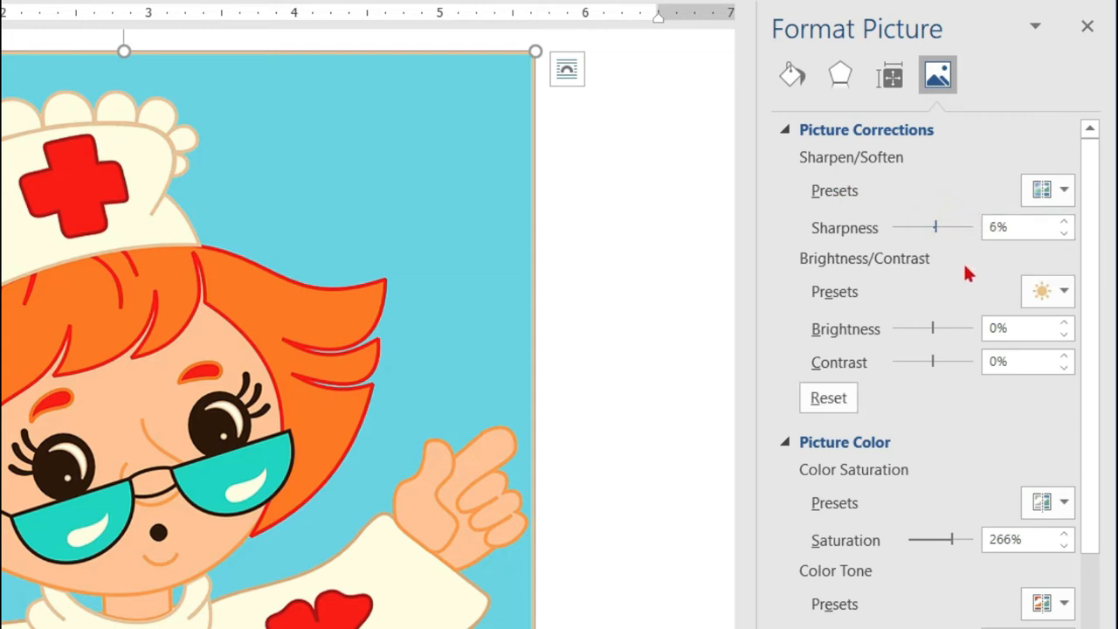
# Try several brightness and contrast levels on the nurse picture, settling on brightness -53% and contrast 15%.
pyautogui.scroll(-1, 947, 340)
pyautogui.click(938, 299)
pyautogui.moveTo(938, 299)
pyautogui.mouseDown()
pyautogui.moveTo(953, 299)
pyautogui.moveTo(921, 298)
pyautogui.moveTo(931, 266)
pyautogui.moveTo(967, 266)
pyautogui.moveTo(883, 269)
pyautogui.moveTo(959, 274)
pyautogui.moveTo(924, 299)
pyautogui.moveTo(935, 303)
pyautogui.mouseUp()
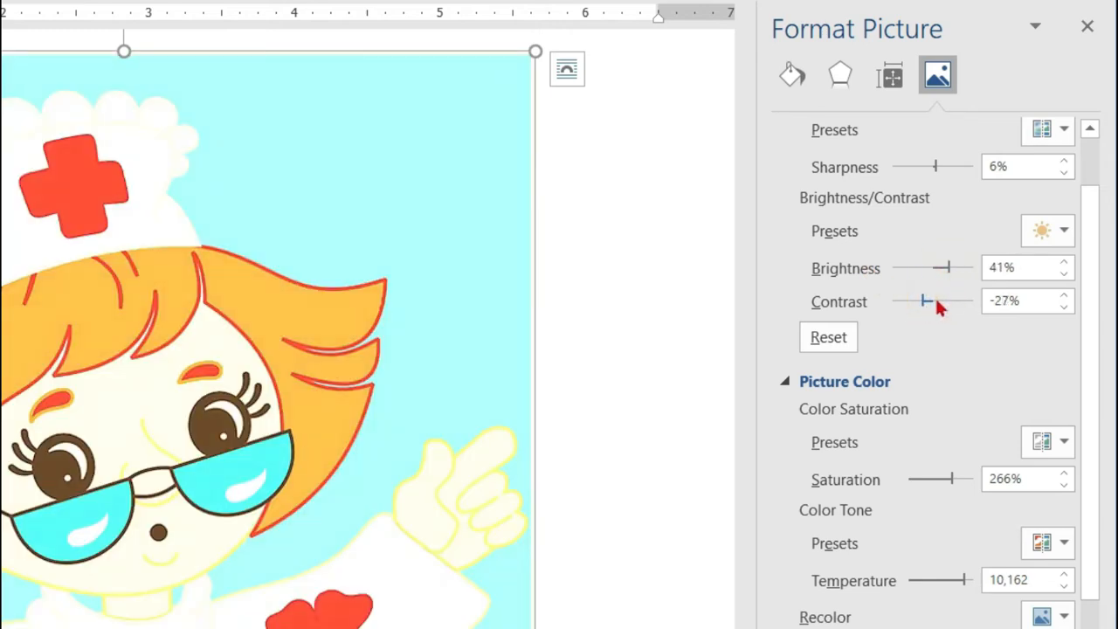
pyautogui.click(944, 299)
pyautogui.click(935, 298)
pyautogui.click(950, 300)
pyautogui.click(949, 300)
pyautogui.click(952, 299)
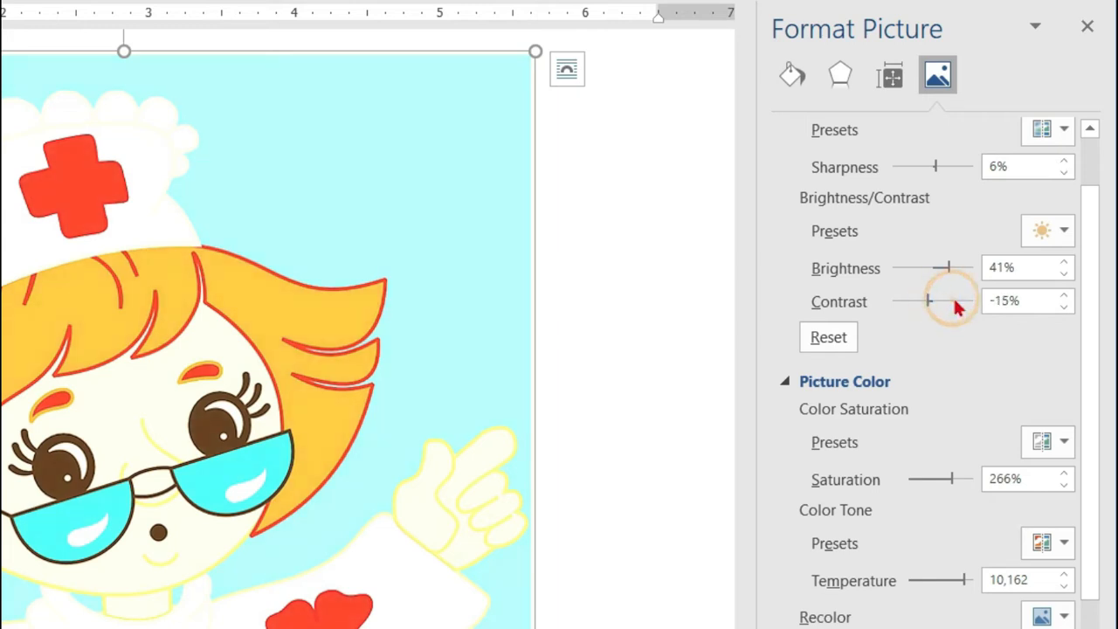
pyautogui.click(952, 299)
pyautogui.moveTo(930, 302); pyautogui.dragTo(916, 269)
pyautogui.click(931, 262)
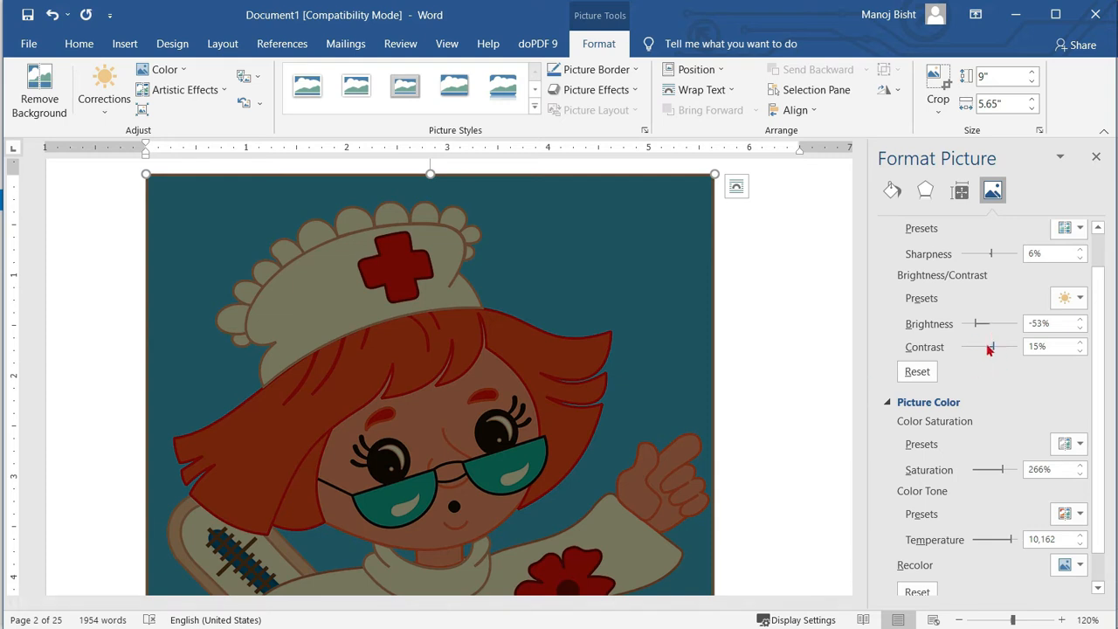
# Review the nurse picture's correction and color settings, and raise its color saturation to 270%.
pyautogui.scroll(-1, 1000, 400)
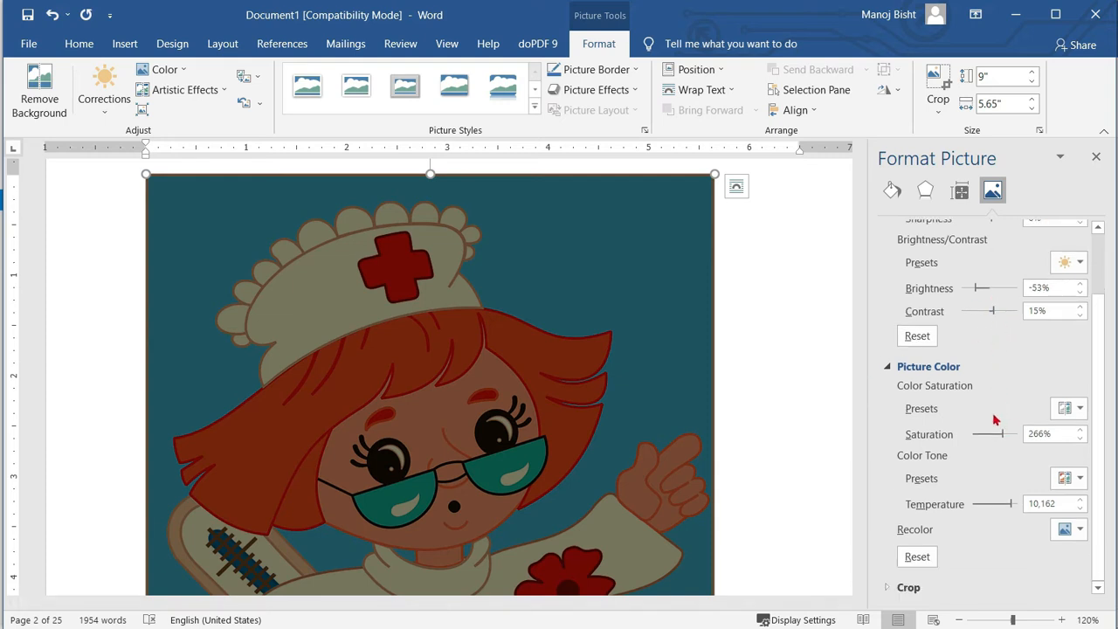
pyautogui.scroll(2, 929, 375)
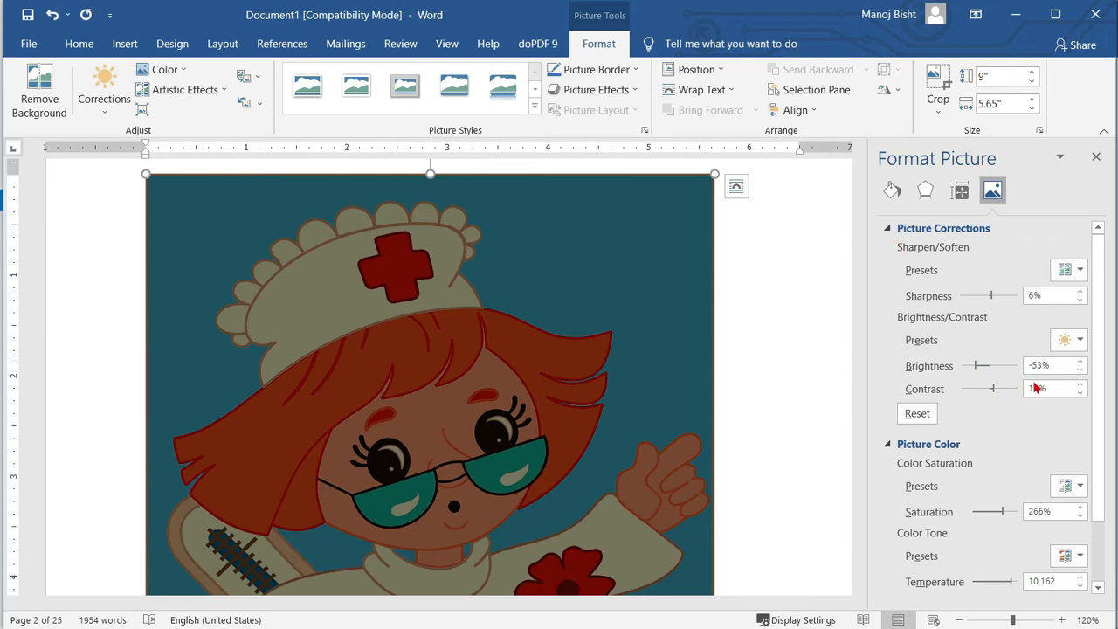
pyautogui.scroll(-2, 1027, 381)
pyautogui.scroll(1, 999, 486)
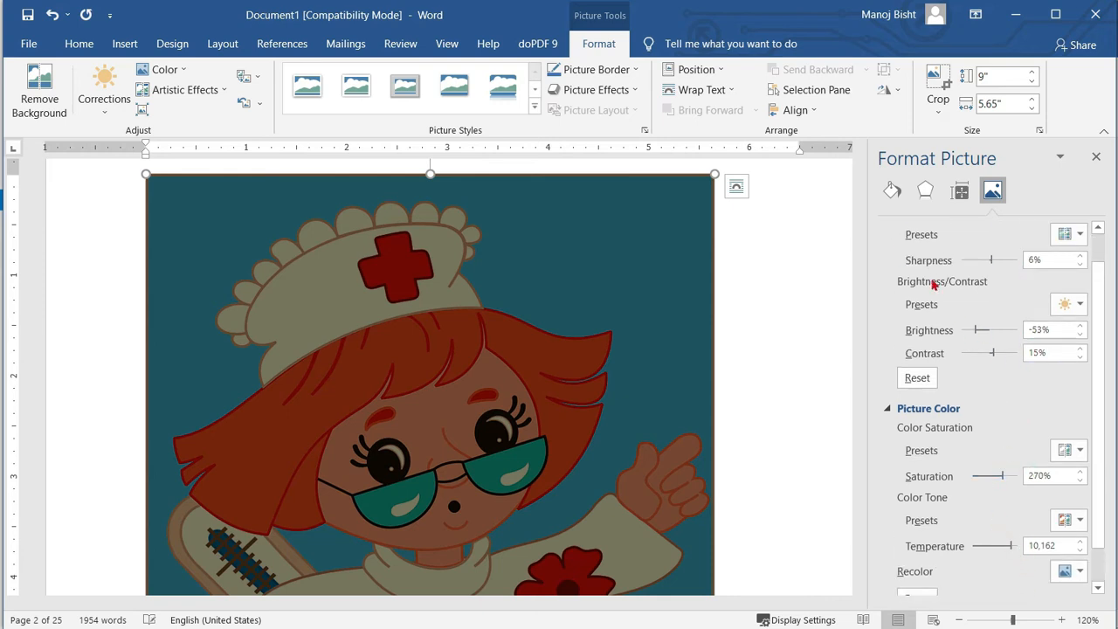
# Give the nurse picture the alt text title "Medical Staff" and the description "This is a nurse working on govt. hospital".
pyautogui.click(961, 194)
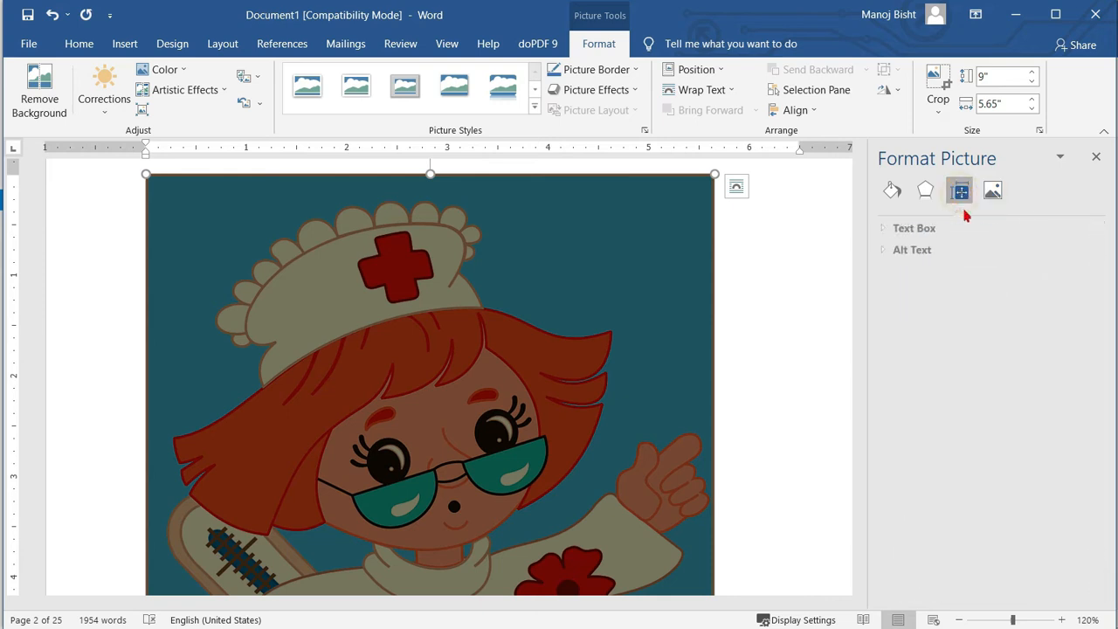
pyautogui.click(891, 228)
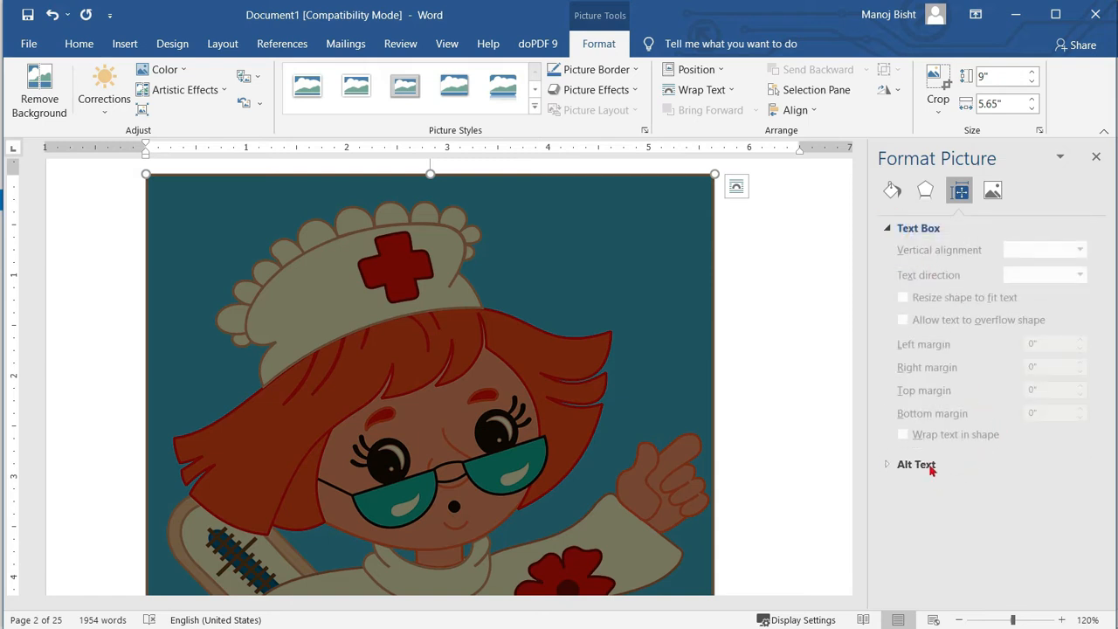
pyautogui.click(932, 271)
pyautogui.click(950, 464)
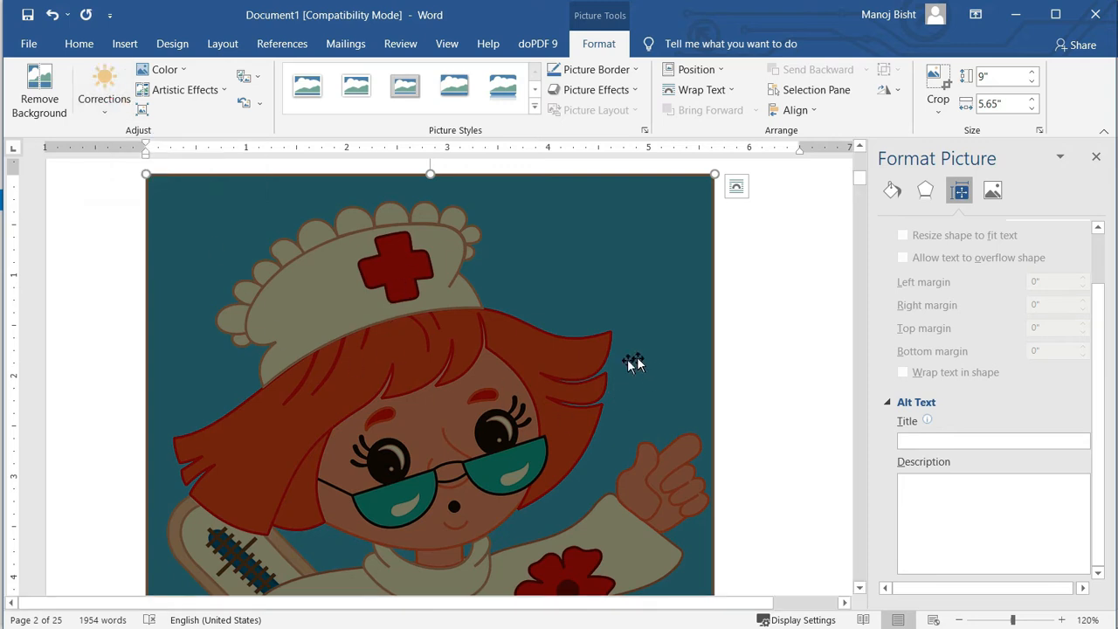
pyautogui.scroll(-2, 635, 362)
pyautogui.scroll(-1, 569, 399)
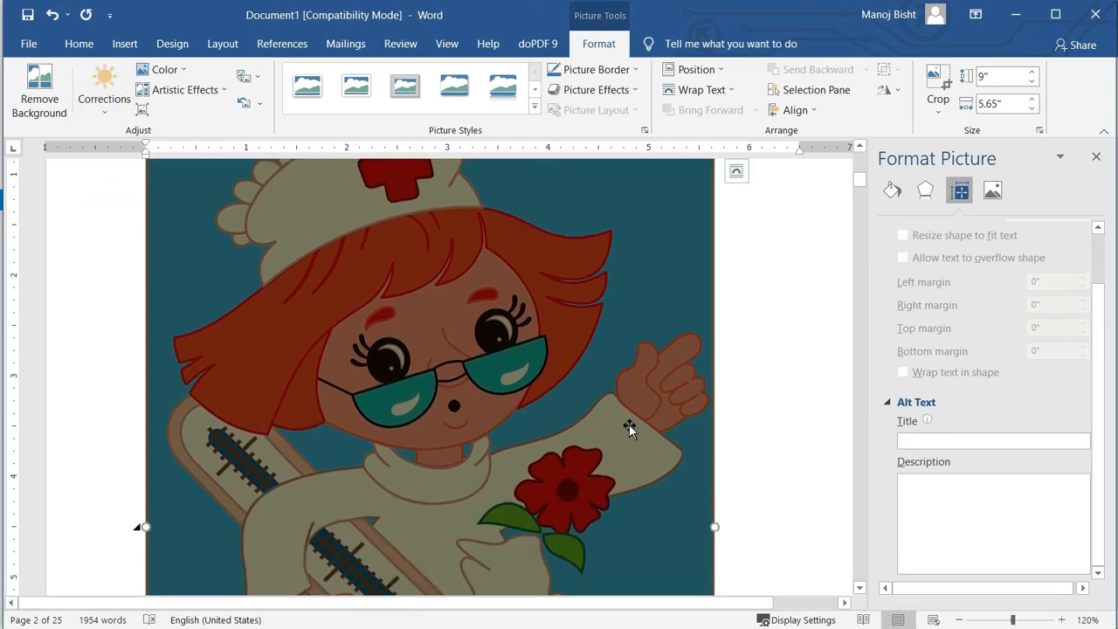
pyautogui.click(923, 442)
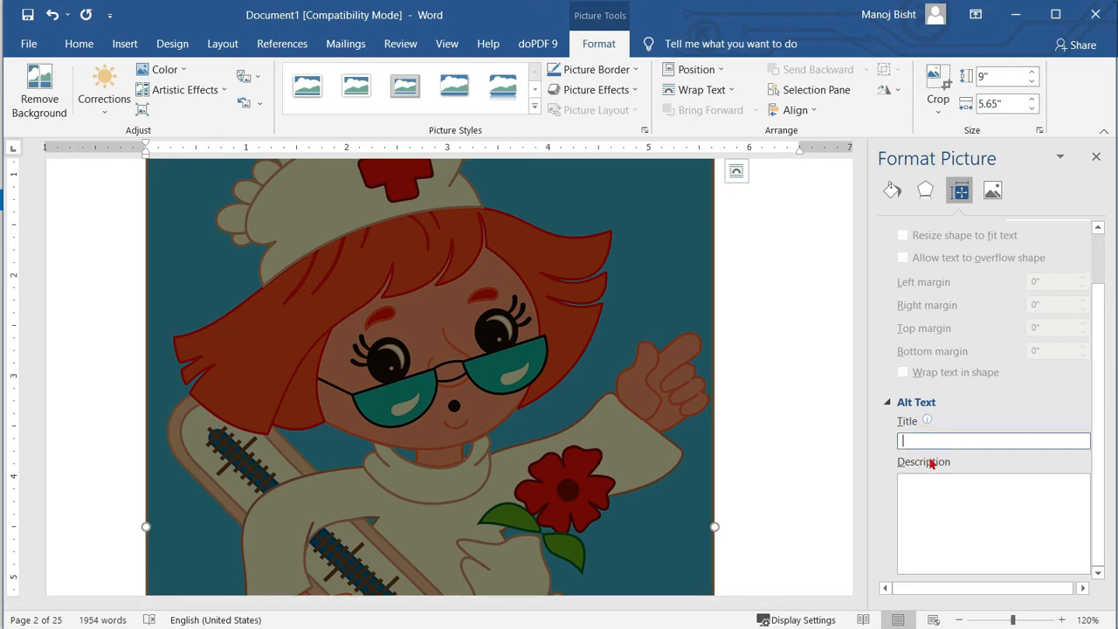
pyautogui.write('Medical Staff')
pyautogui.click(968, 487)
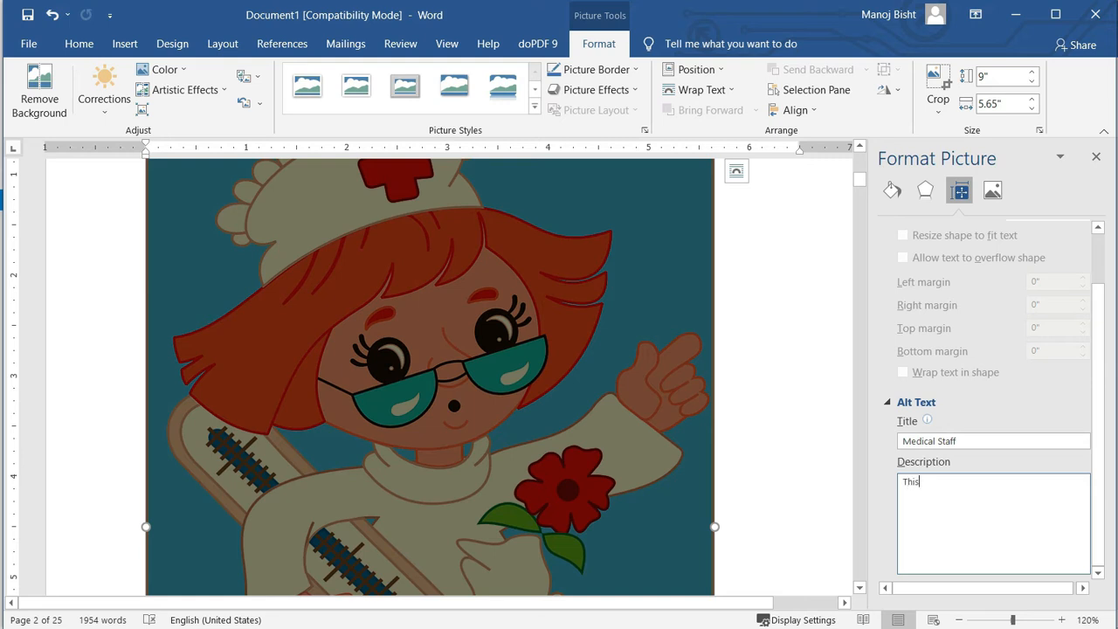
pyautogui.write('is a nurse working on govt. hospital')
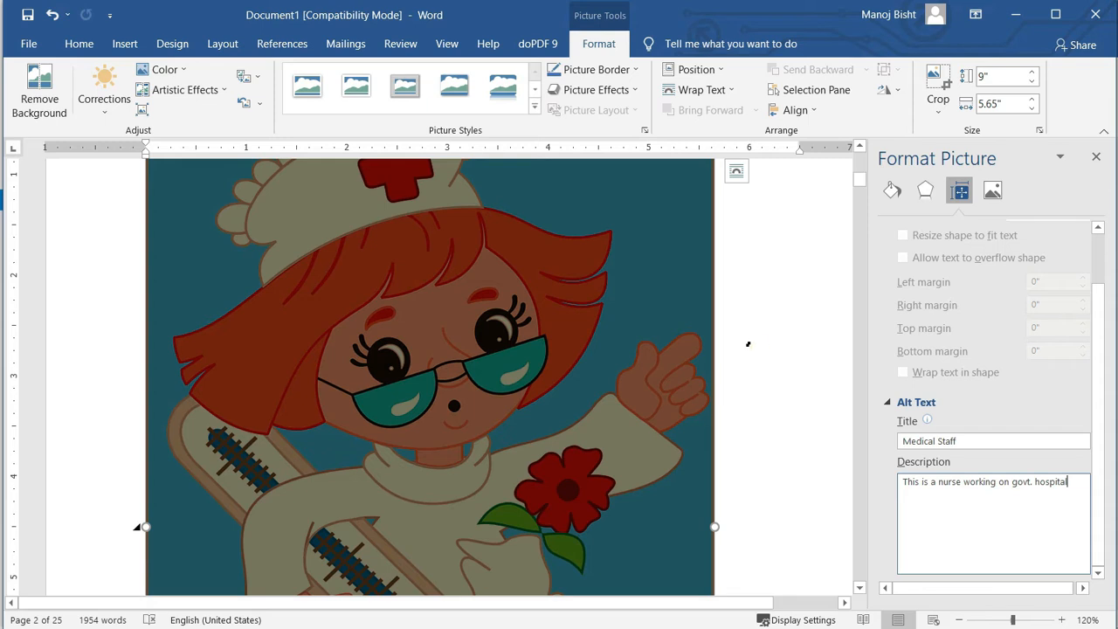
# Close the Format Picture pane and look over the whole nurse picture on the page.
pyautogui.click(748, 345)
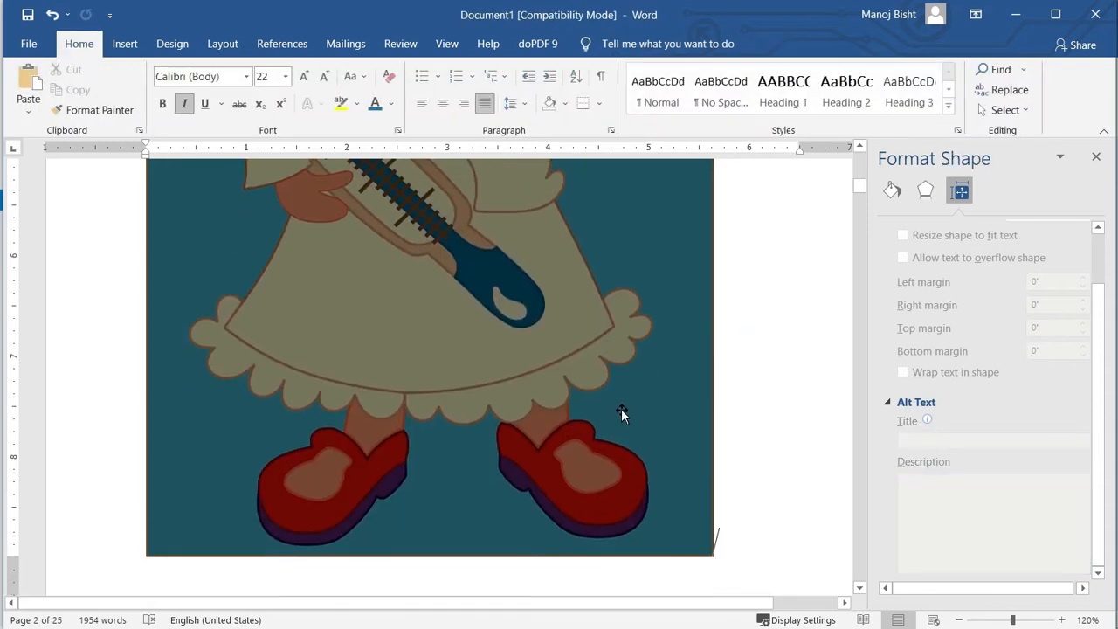
pyautogui.scroll(-3, 667, 435)
pyautogui.click(666, 385)
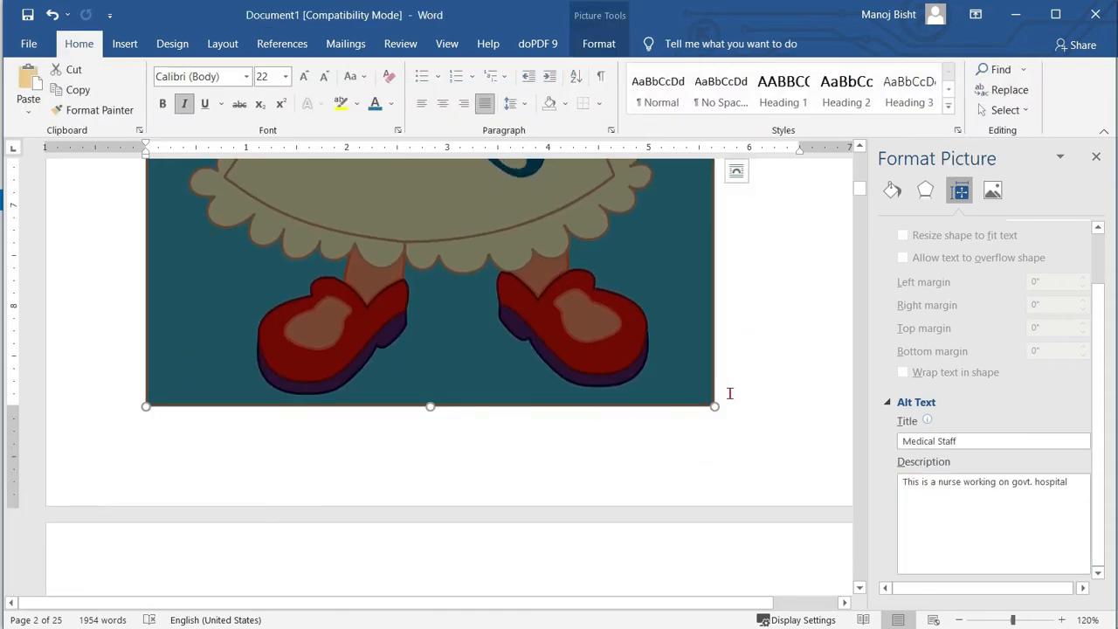
pyautogui.click(1096, 156)
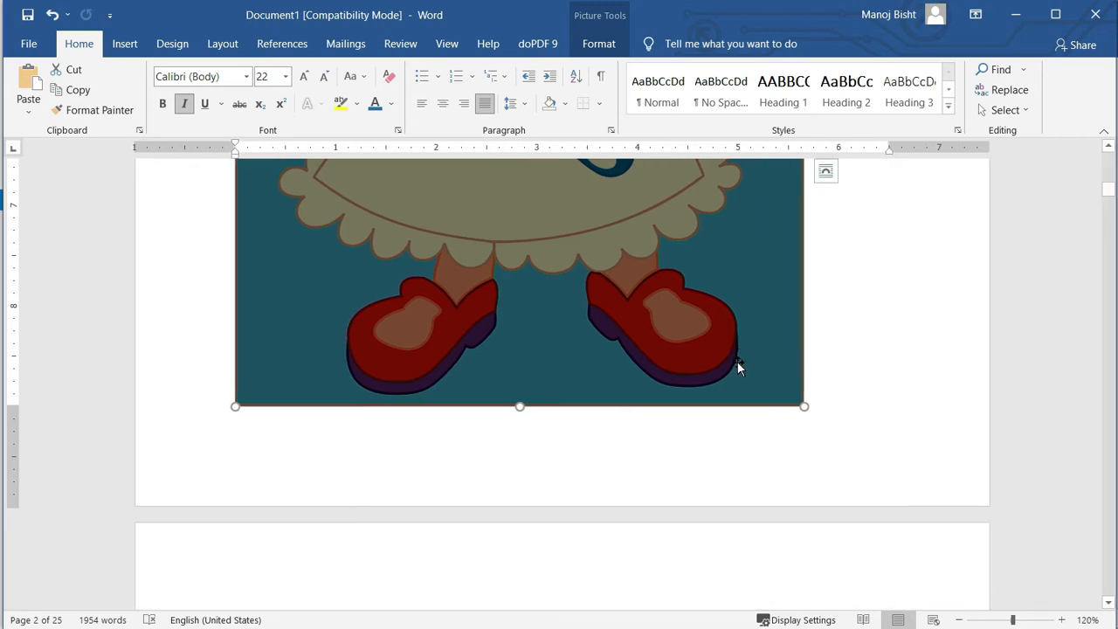
pyautogui.scroll(3, 737, 367)
pyautogui.scroll(10, 738, 380)
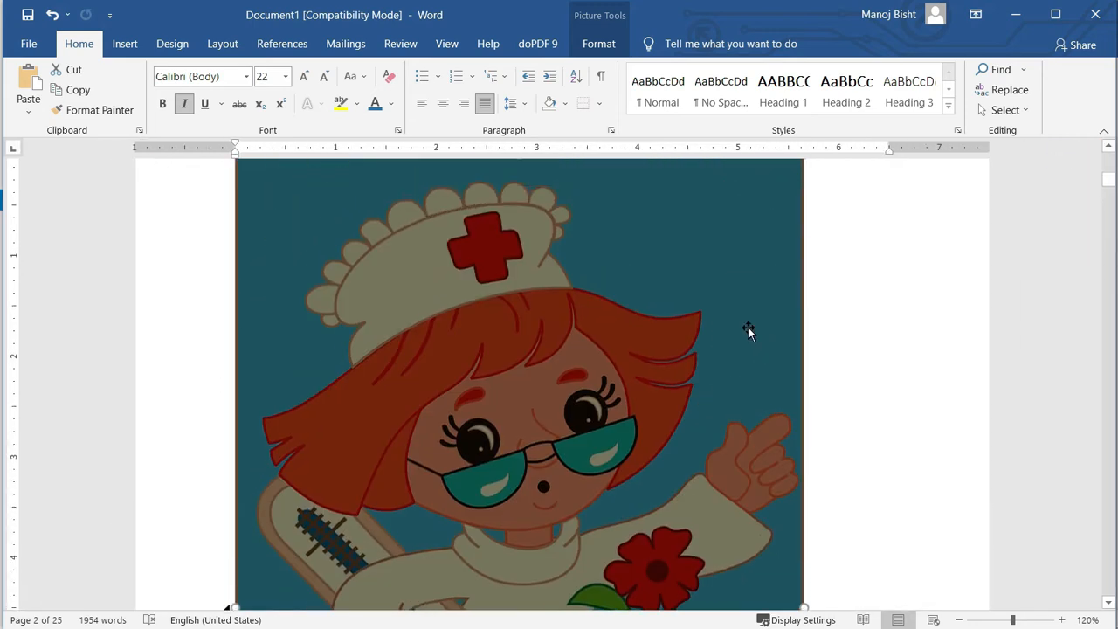
pyautogui.scroll(2, 712, 313)
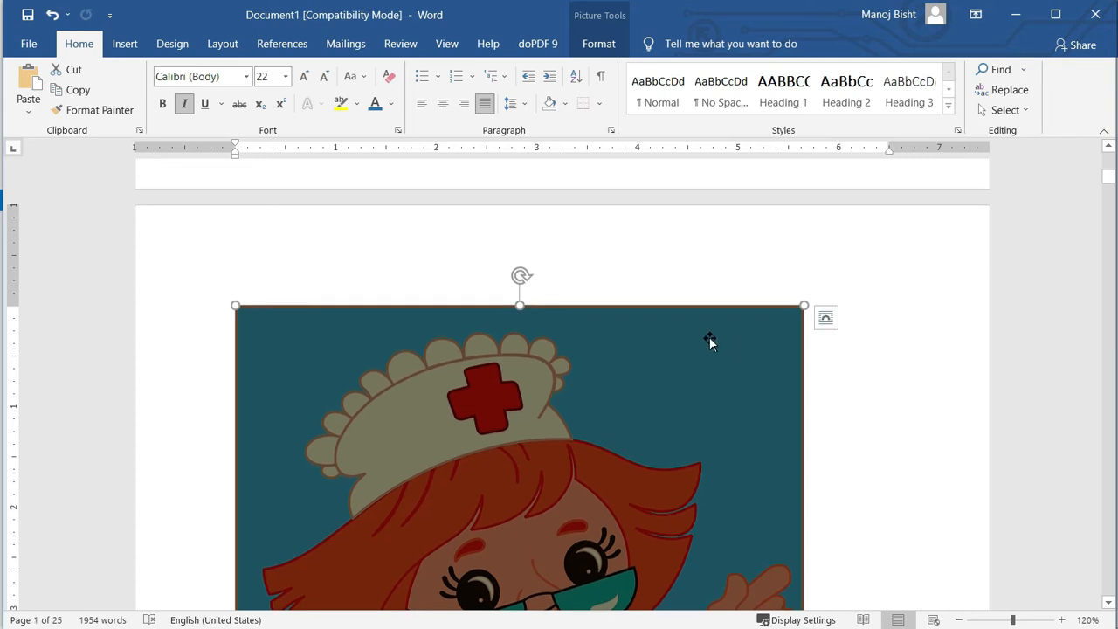
# Open the picture color options for the nurse picture again and check its text box and alt text settings.
pyautogui.click(645, 381)
pyautogui.click(599, 44)
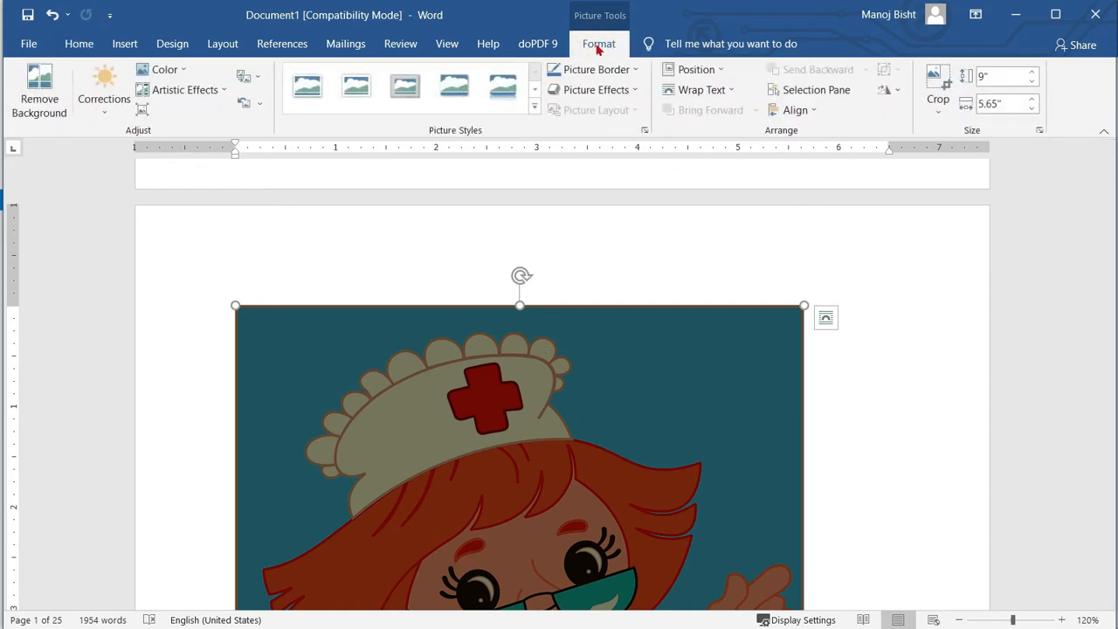
pyautogui.click(160, 69)
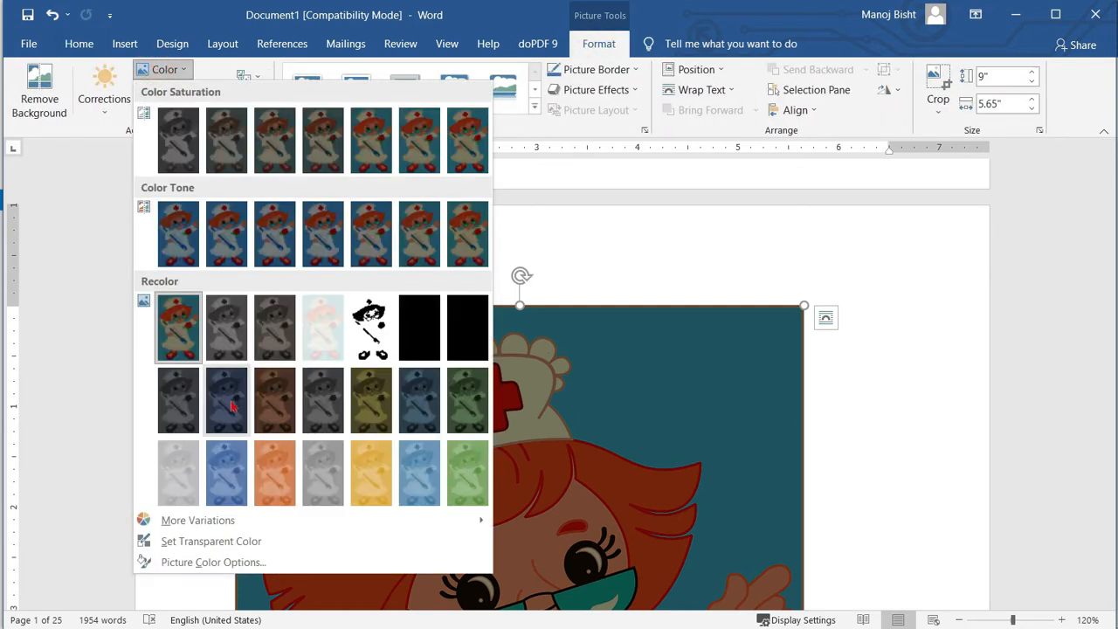
pyautogui.click(206, 563)
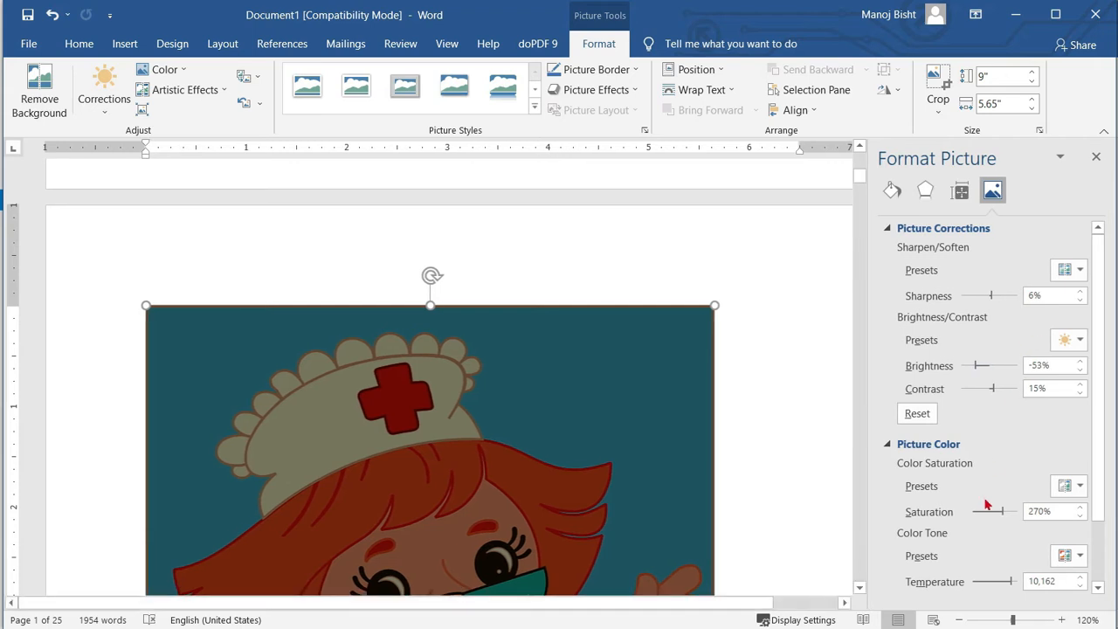
pyautogui.click(959, 192)
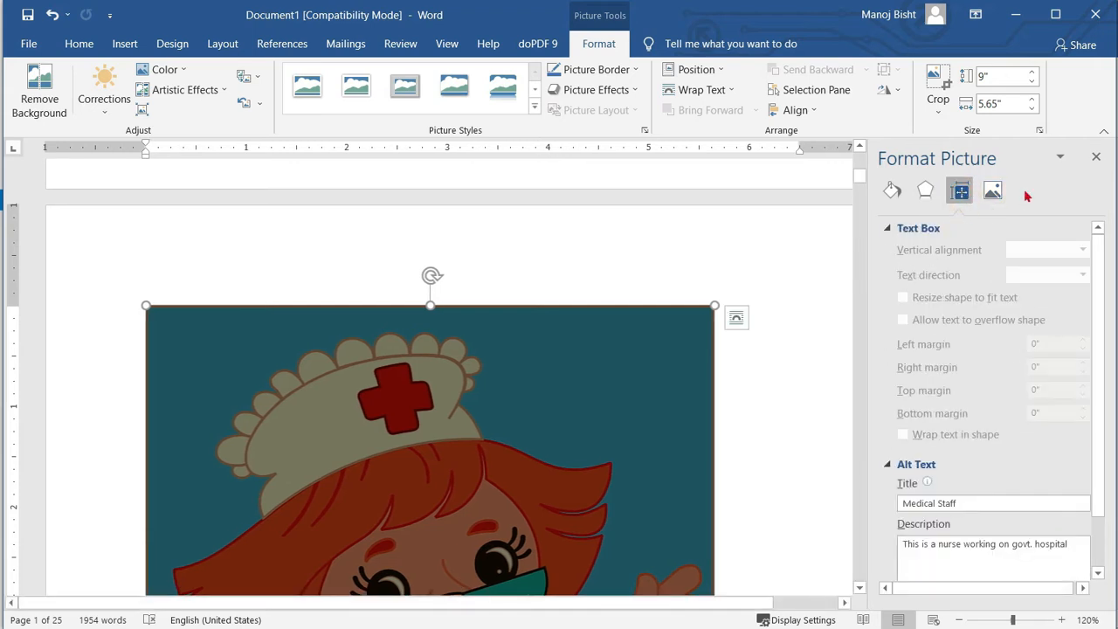
pyautogui.scroll(-1, 996, 489)
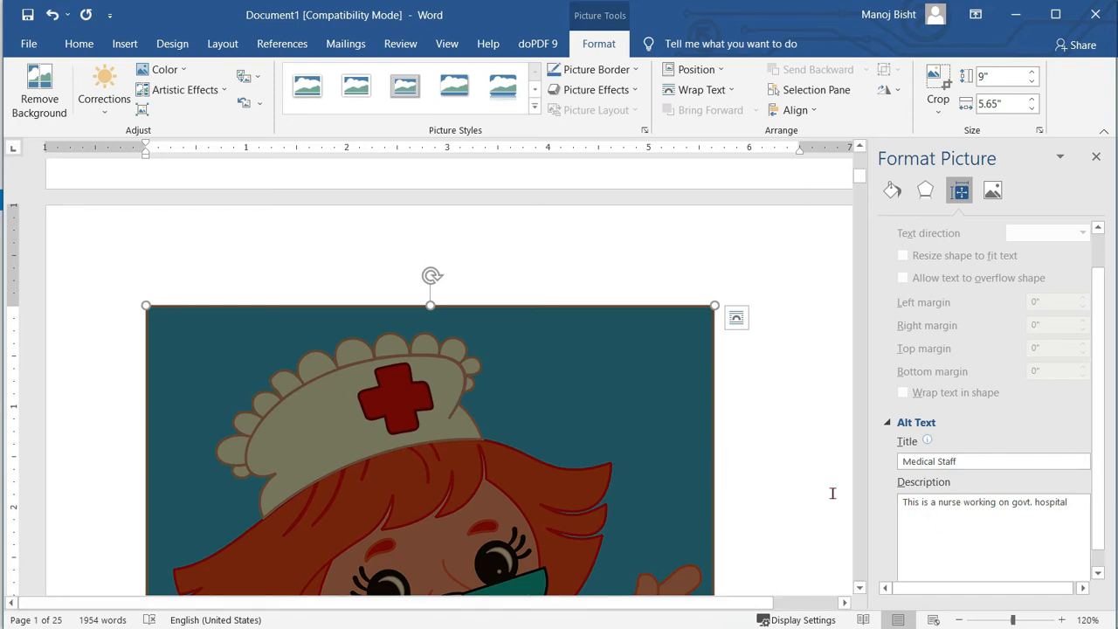
# Give the nurse picture a shadow with 77% transparency and 185% size.
pyautogui.click(925, 189)
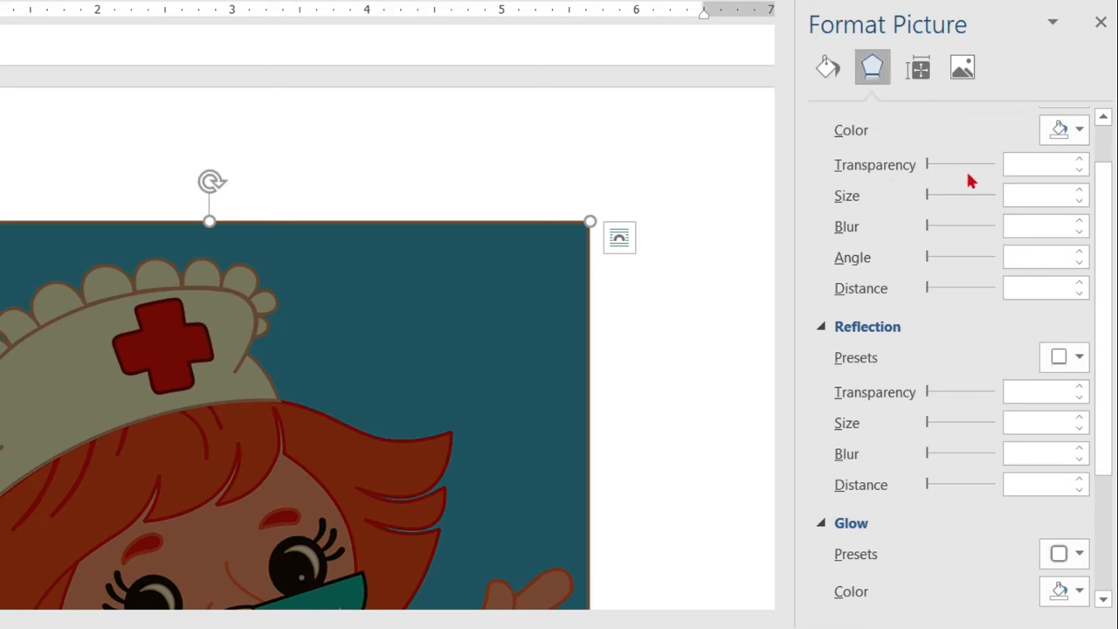
pyautogui.moveTo(935, 162); pyautogui.dragTo(984, 167)
pyautogui.scroll(-5, 638, 306)
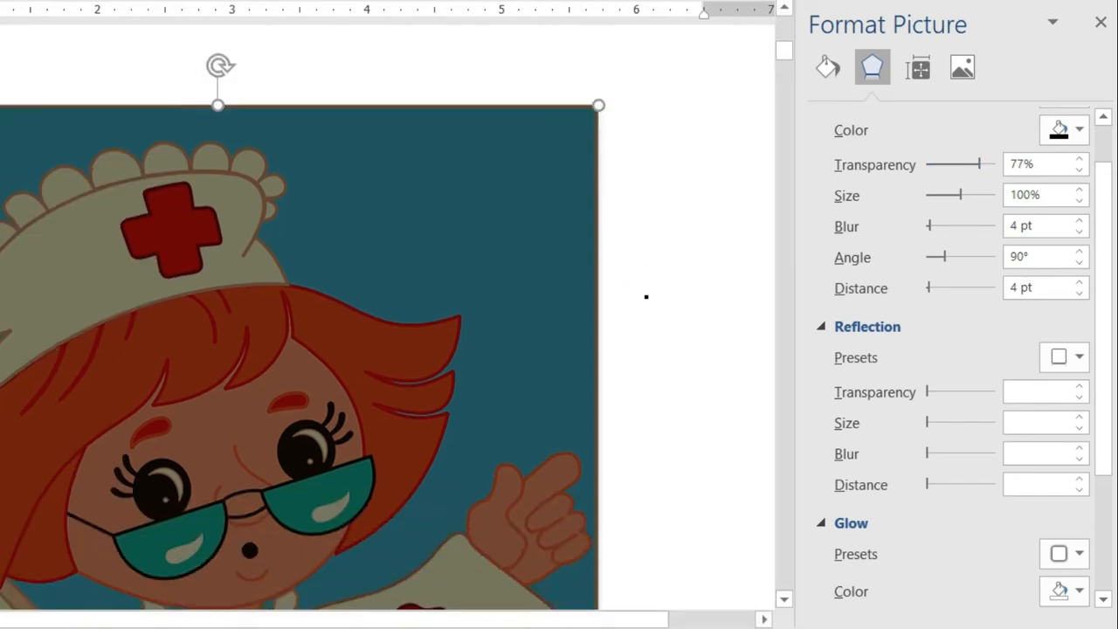
pyautogui.moveTo(975, 203); pyautogui.dragTo(990, 196)
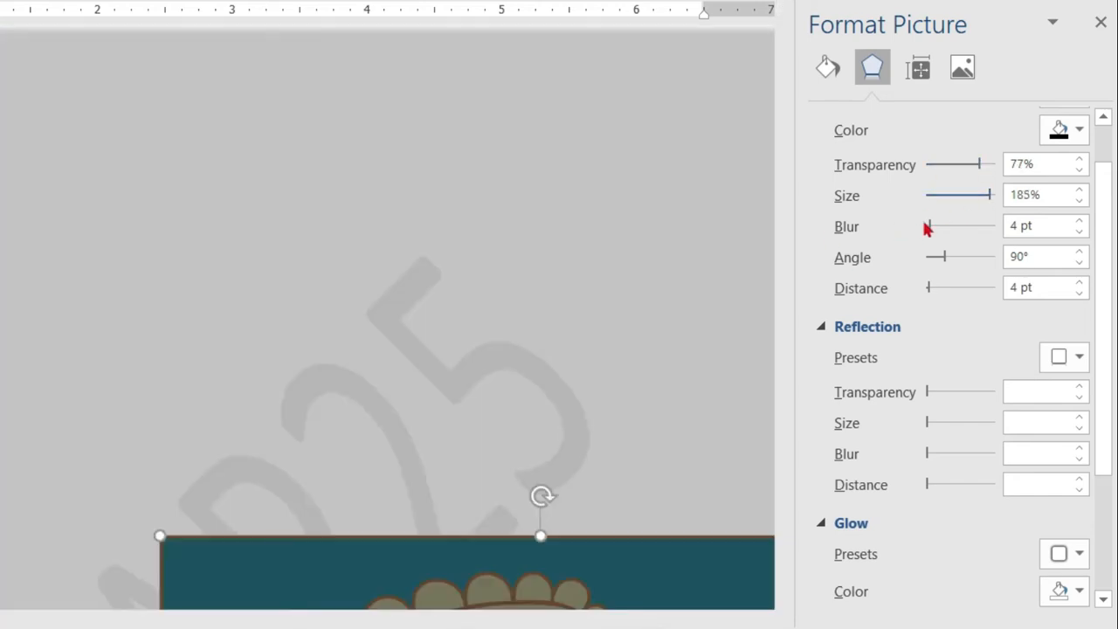
# Adjust the nurse picture's shadow to 183% size and 65% transparency.
pyautogui.click(954, 201)
pyautogui.click(946, 196)
pyautogui.click(938, 166)
pyautogui.click(950, 165)
pyautogui.click(951, 163)
pyautogui.click(952, 163)
pyautogui.click(952, 164)
pyautogui.click(952, 163)
pyautogui.click(951, 163)
pyautogui.click(948, 164)
pyautogui.click(947, 163)
pyautogui.click(946, 164)
pyautogui.click(968, 165)
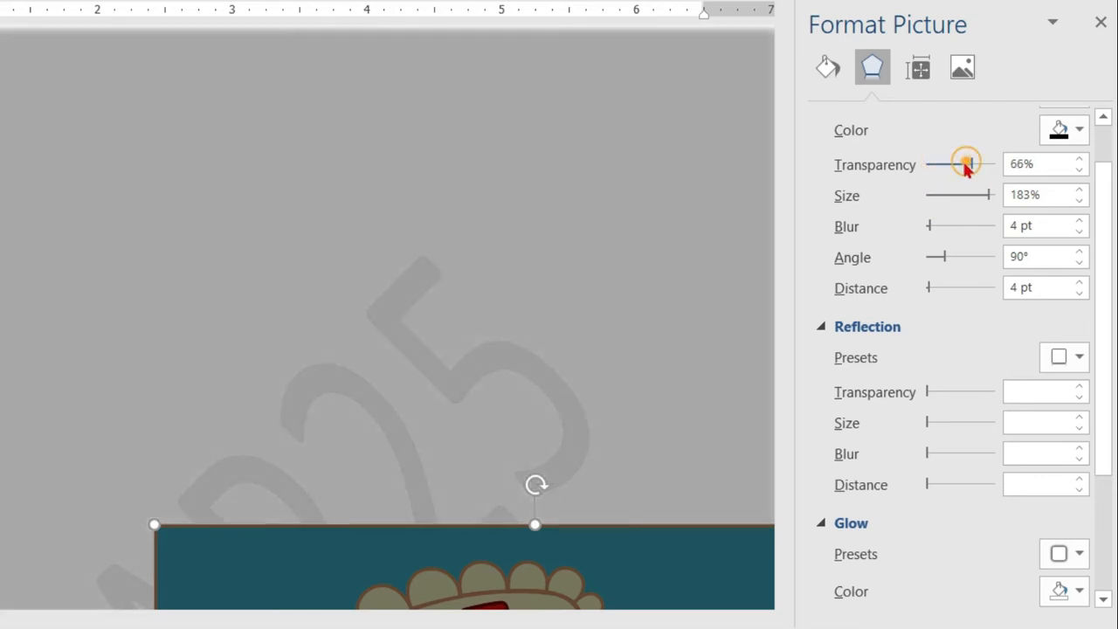
# Reduce the shadow's size to 92% and set its blur to 20 pt.
pyautogui.click(931, 202)
pyautogui.click(927, 201)
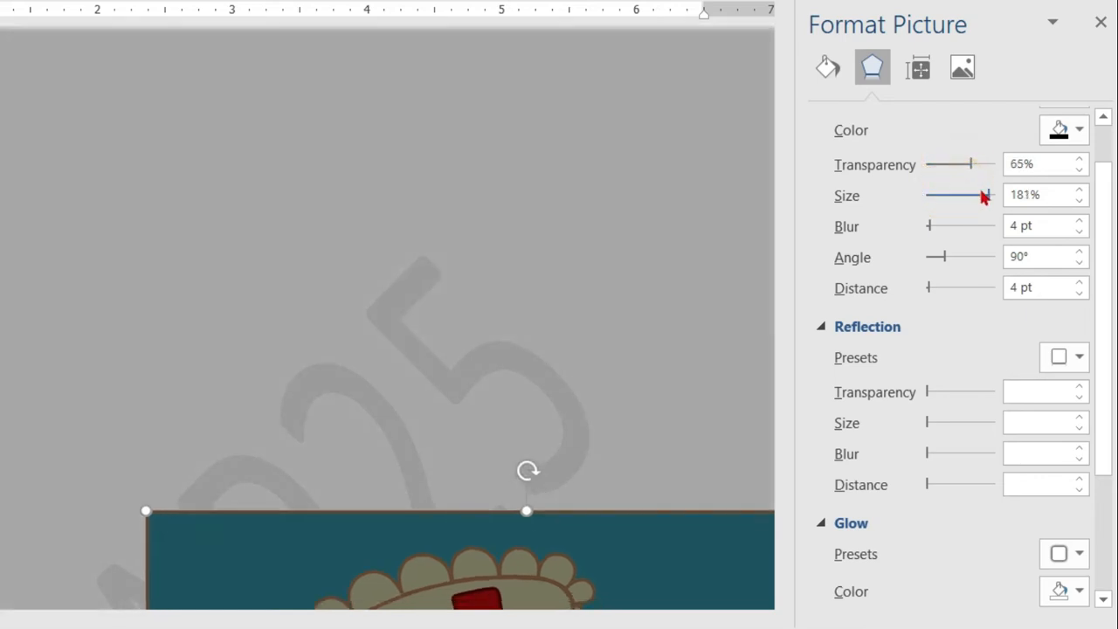
pyautogui.moveTo(985, 194); pyautogui.dragTo(961, 200)
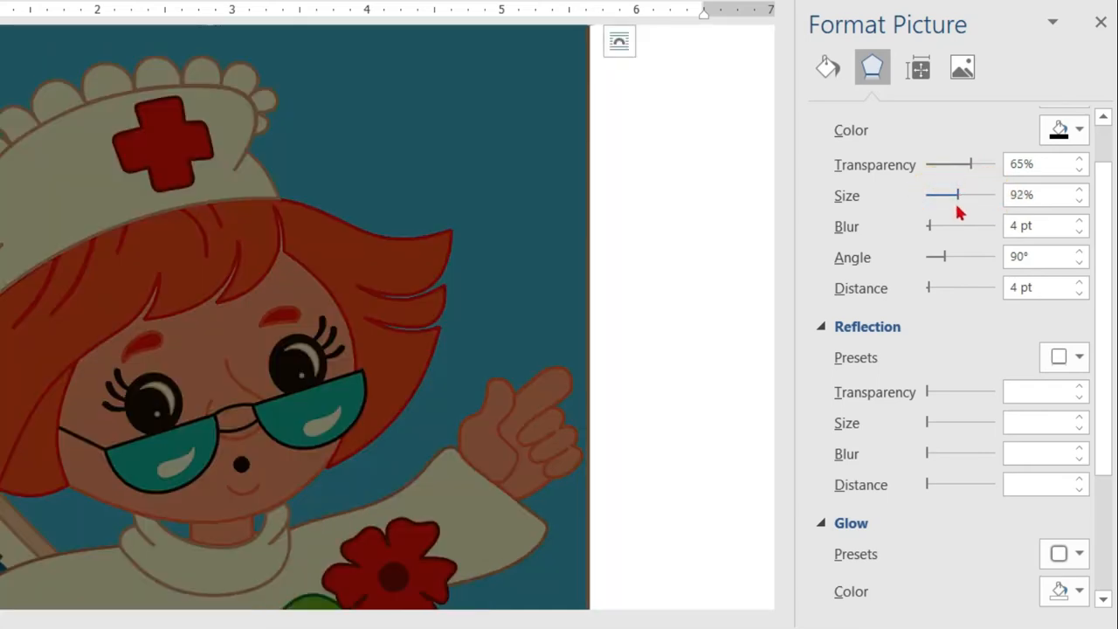
pyautogui.click(954, 223)
pyautogui.click(944, 223)
pyautogui.moveTo(933, 225)
pyautogui.mouseDown()
pyautogui.moveTo(976, 228)
pyautogui.moveTo(936, 227)
pyautogui.mouseUp()
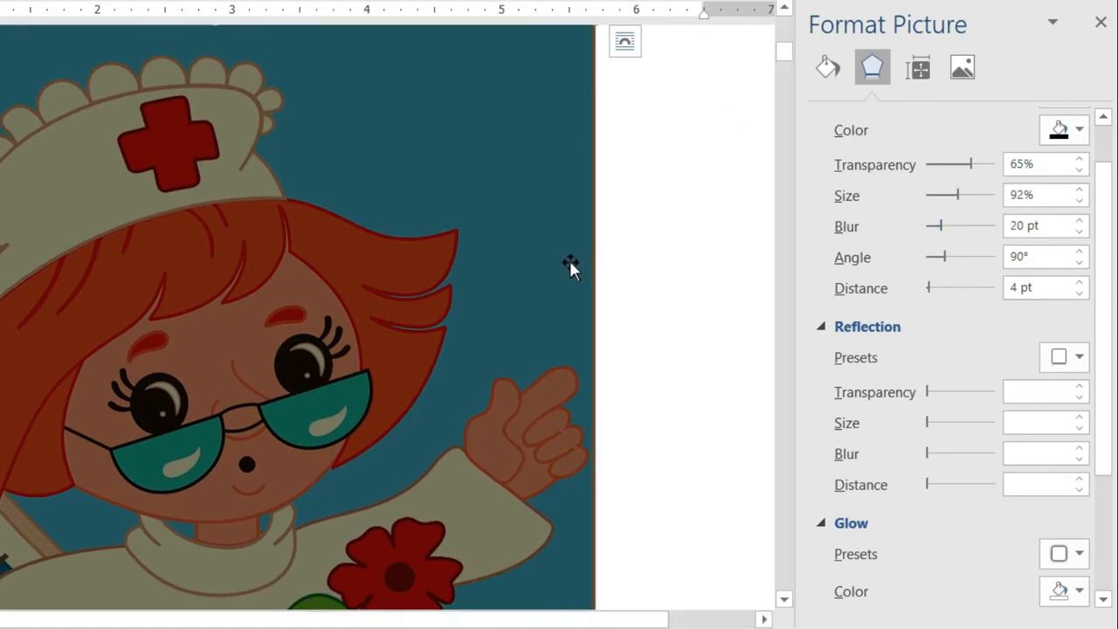
# Try different shadow angles on the nurse picture, settling on 120°.
pyautogui.scroll(-3, 603, 283)
pyautogui.click(953, 256)
pyautogui.click(985, 259)
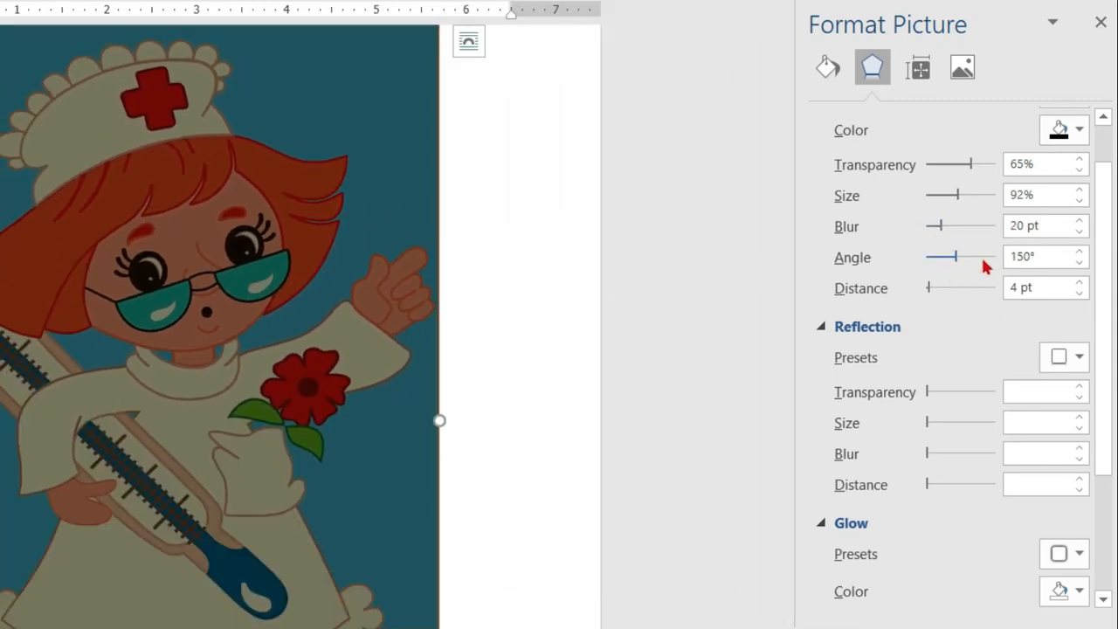
pyautogui.click(965, 256)
pyautogui.click(938, 256)
pyautogui.click(936, 256)
pyautogui.click(935, 256)
pyautogui.click(936, 256)
pyautogui.scroll(-3, 444, 288)
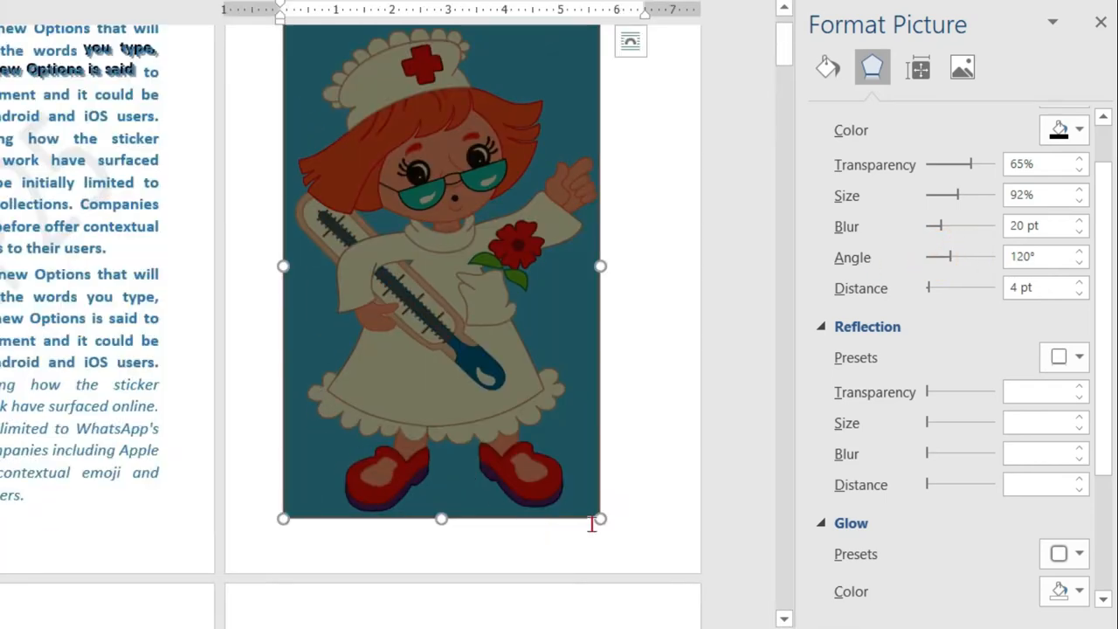
# Shrink the nurse picture to about 2.5 inches wide and set its shadow to 93% size with 100 pt blur.
pyautogui.moveTo(599, 518); pyautogui.dragTo(426, 239)
pyautogui.scroll(2, 481, 337)
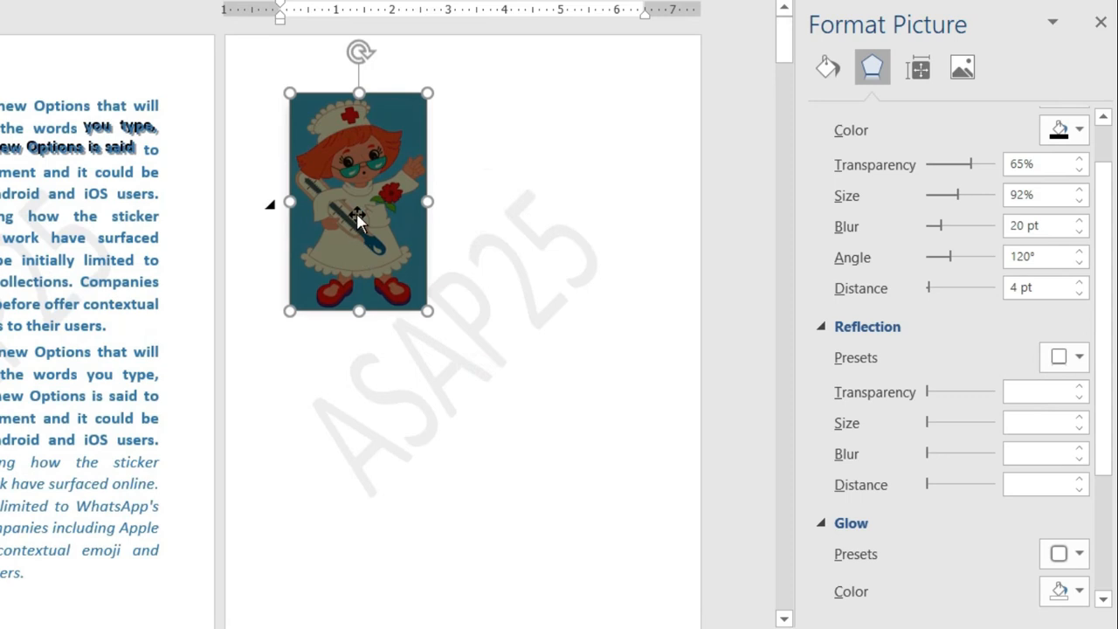
pyautogui.moveTo(957, 194); pyautogui.dragTo(970, 232)
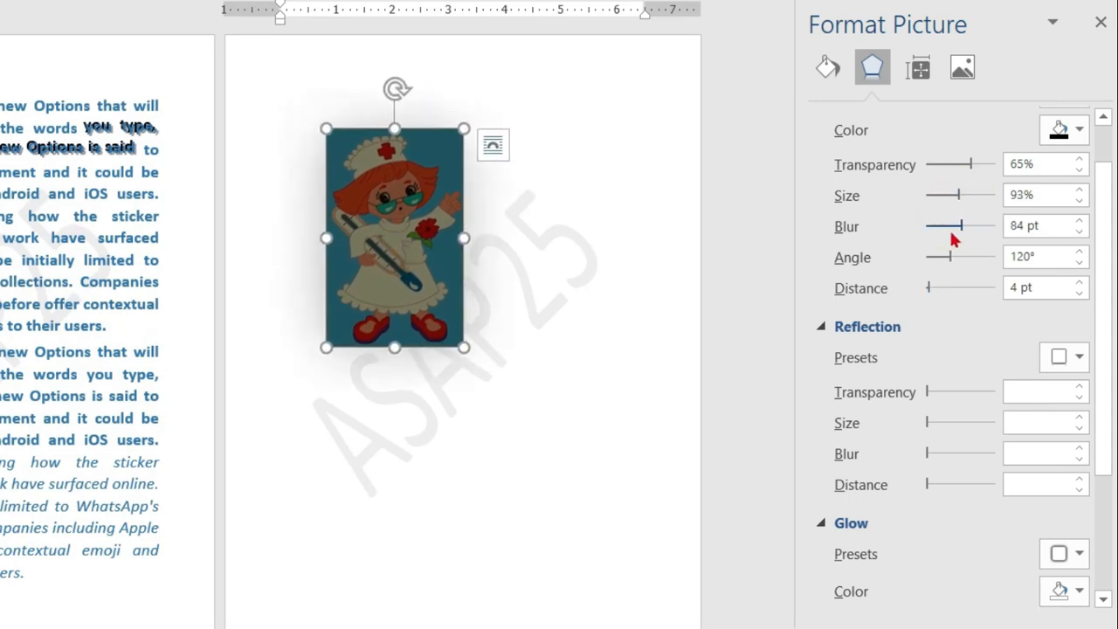
pyautogui.moveTo(989, 250); pyautogui.dragTo(995, 251)
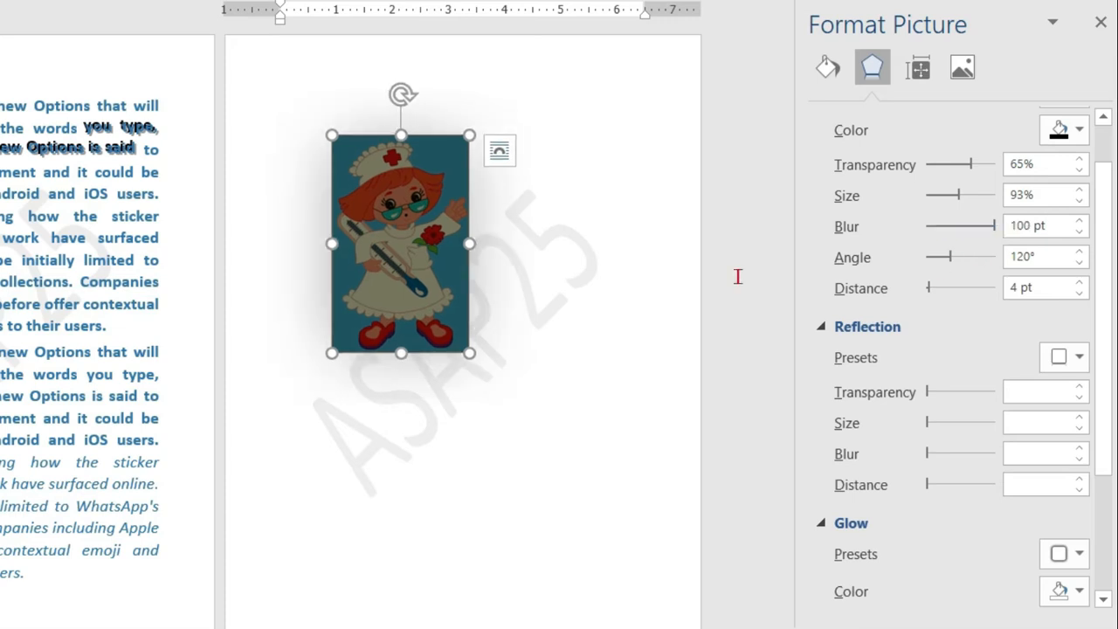
pyautogui.scroll(12, 481, 242)
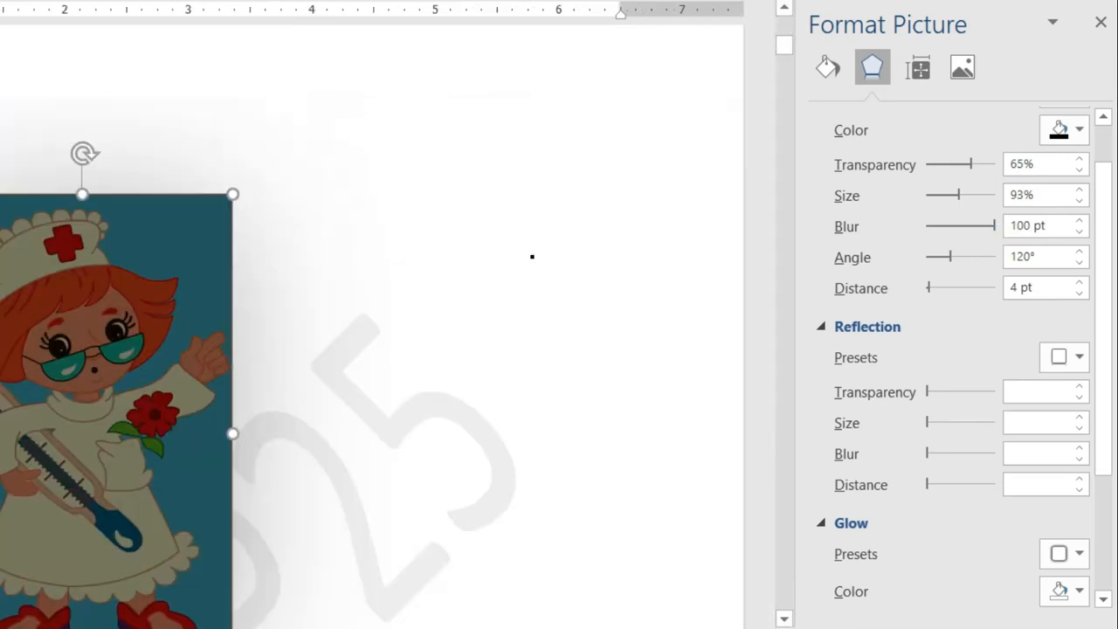
pyautogui.scroll(-4, 449, 275)
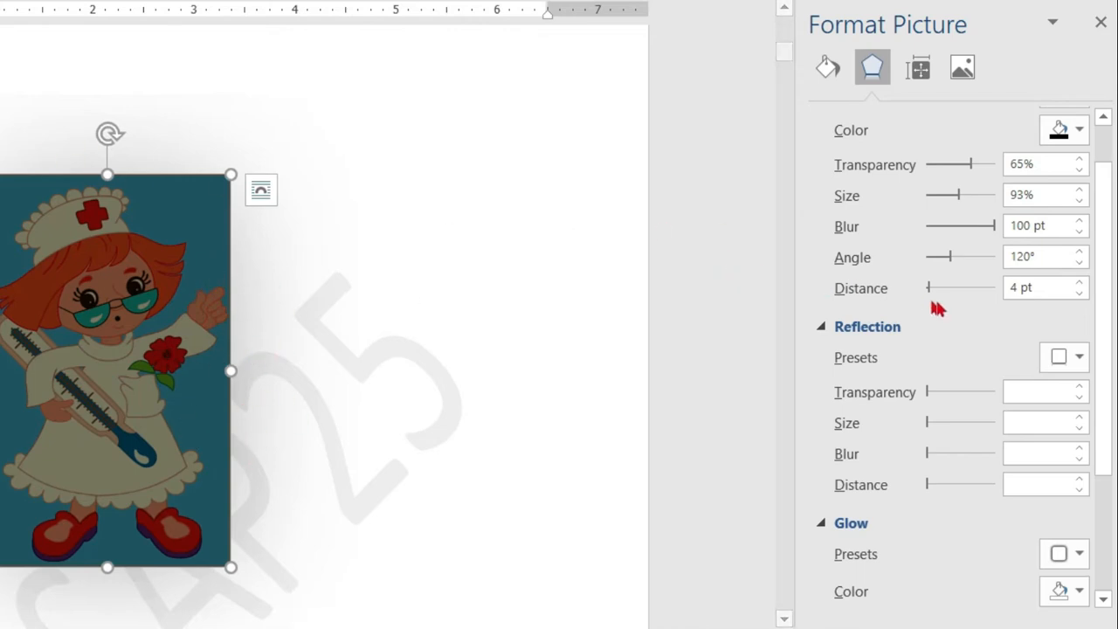
# Set the shadow's distance from the nurse picture to 11 pt.
pyautogui.click(964, 289)
pyautogui.click(946, 287)
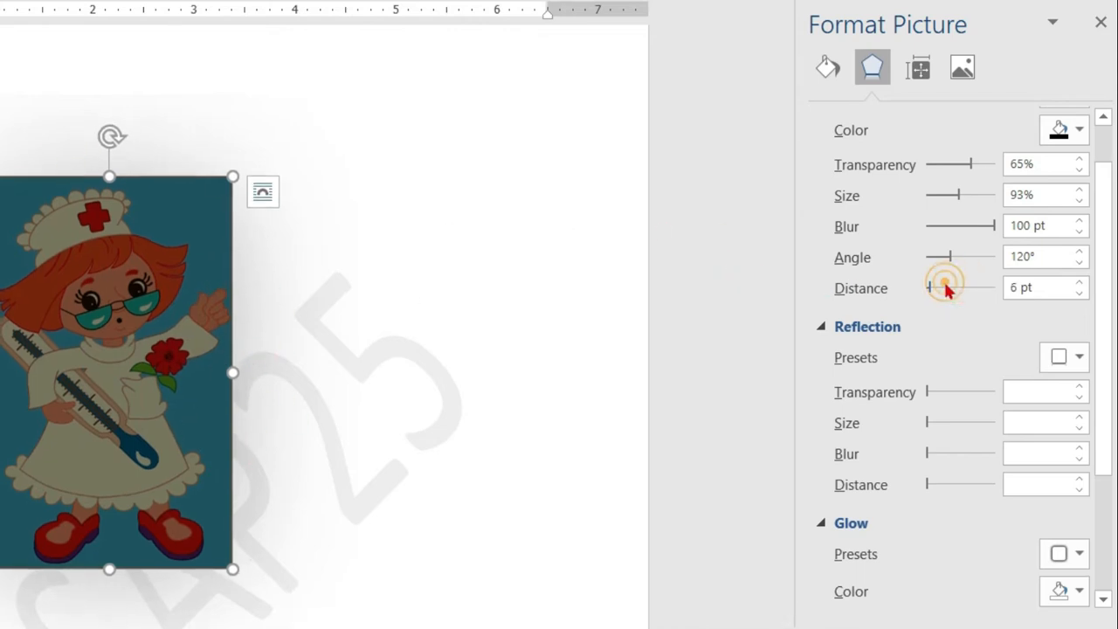
pyautogui.click(946, 288)
# Add a reflection to the nurse picture with 1% transparency, 27% size and 1 pt blur.
pyautogui.scroll(-3, 950, 332)
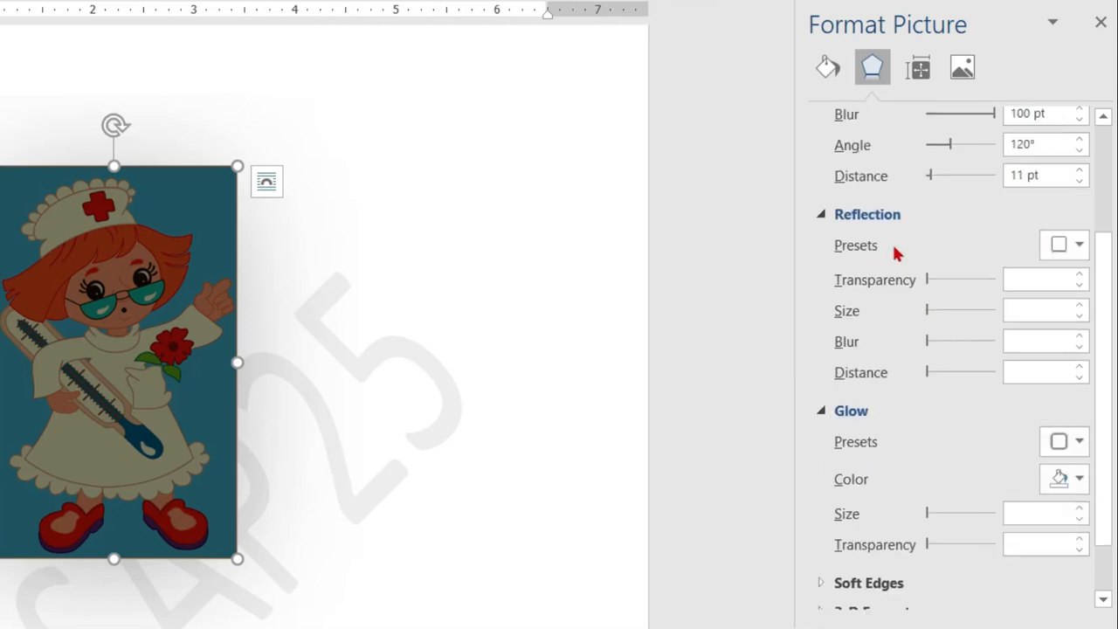
pyautogui.click(932, 279)
pyautogui.scroll(-3, 626, 340)
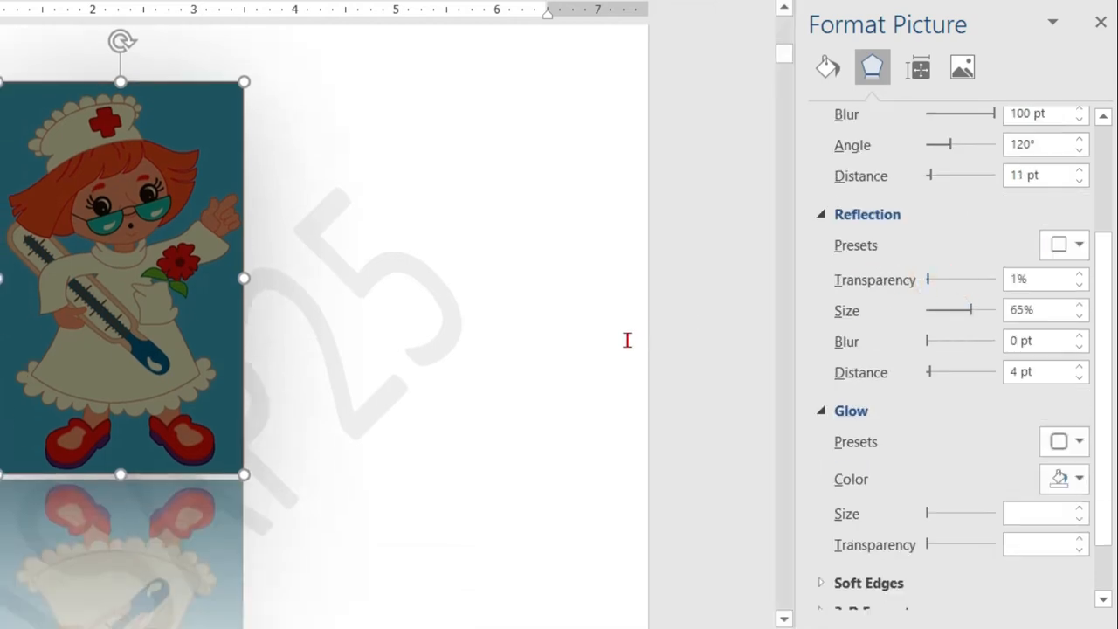
pyautogui.scroll(-2, 187, 324)
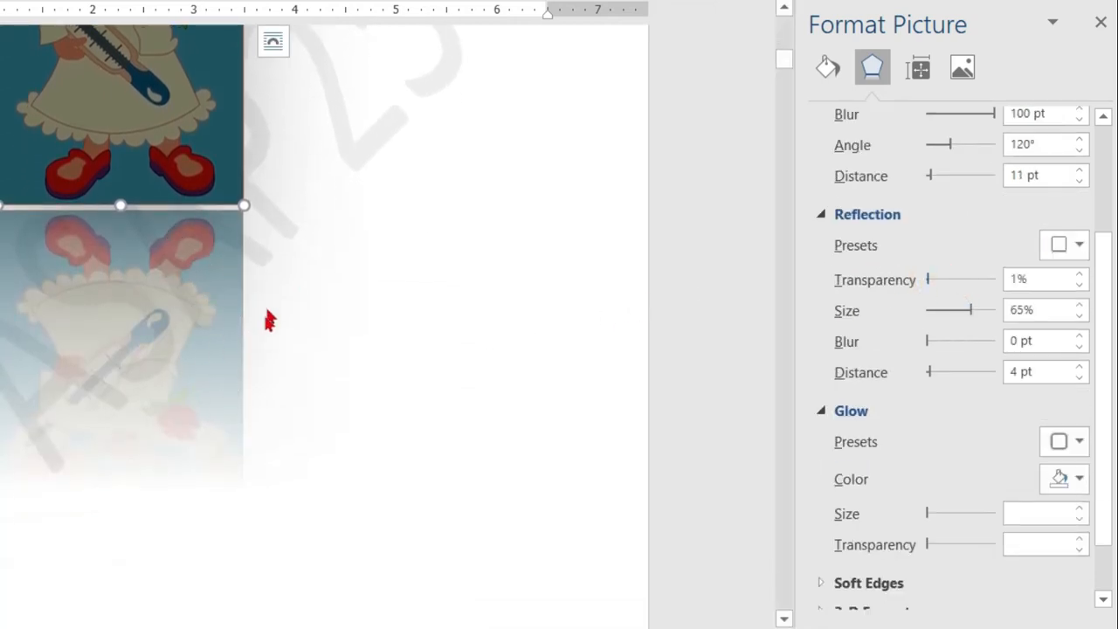
pyautogui.scroll(-1, 227, 288)
pyautogui.scroll(2, 215, 274)
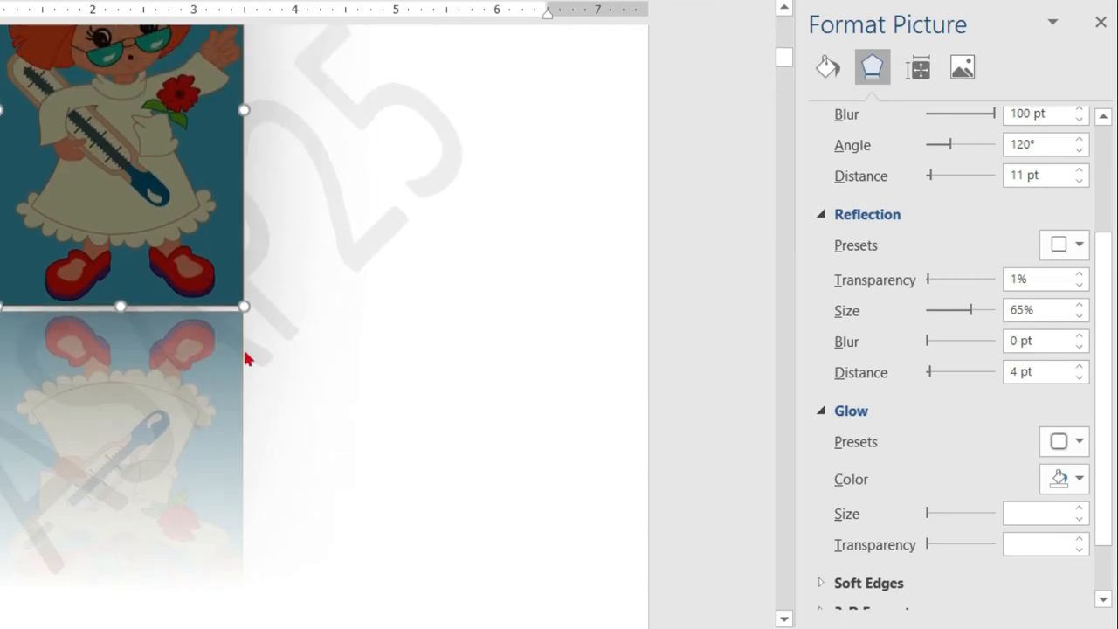
pyautogui.moveTo(986, 313); pyautogui.dragTo(940, 316)
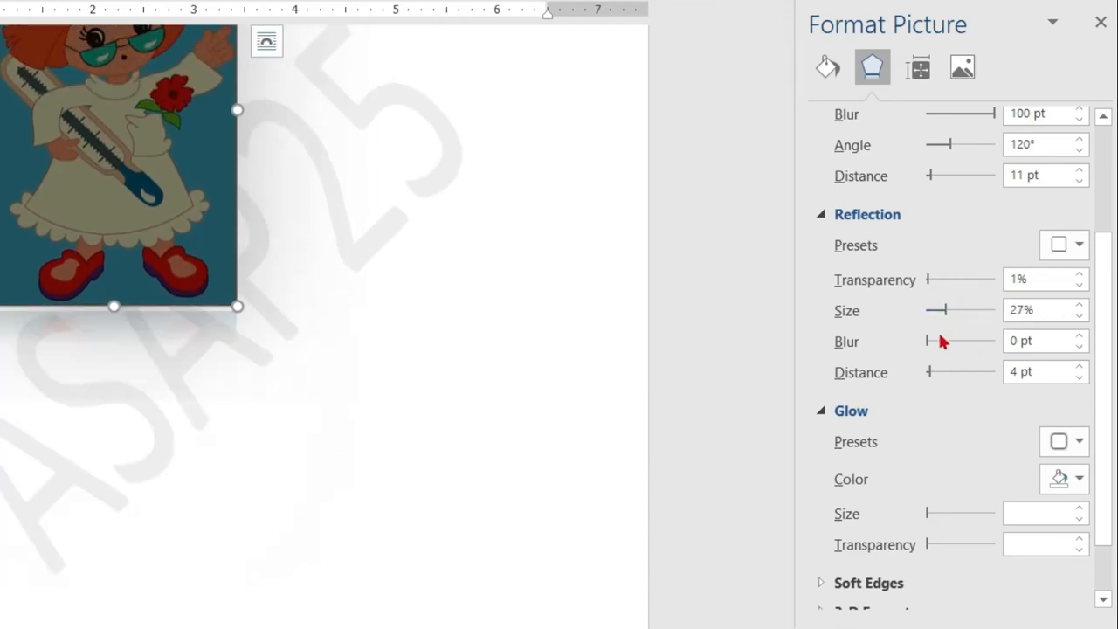
pyautogui.click(943, 343)
# Add a glow around the nurse picture and enlarge it to 97 pt.
pyautogui.scroll(-1, 916, 402)
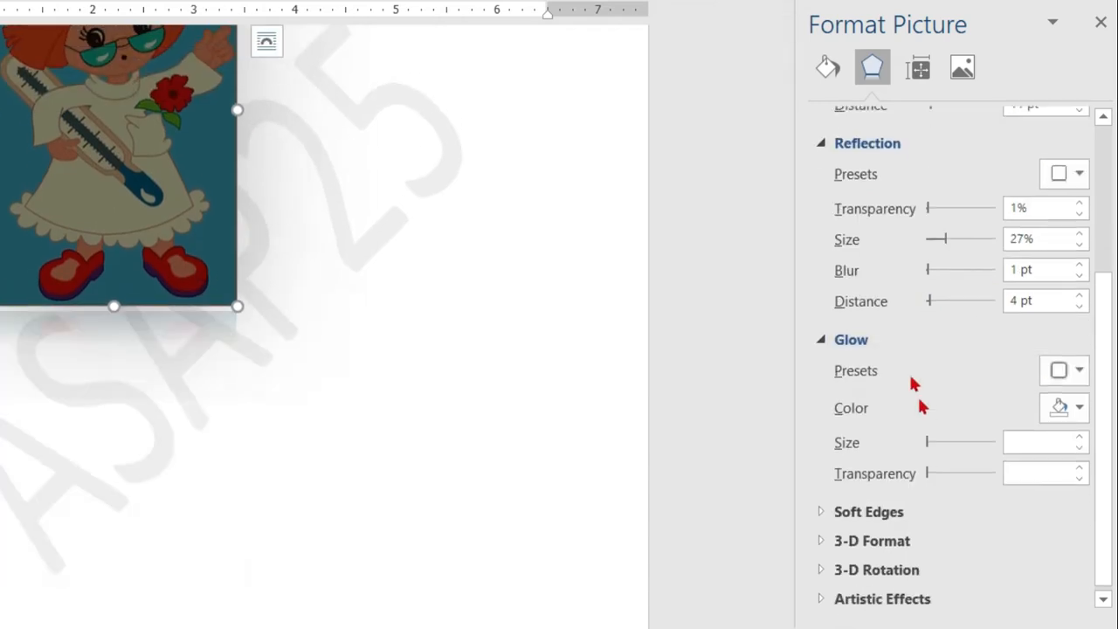
pyautogui.click(928, 440)
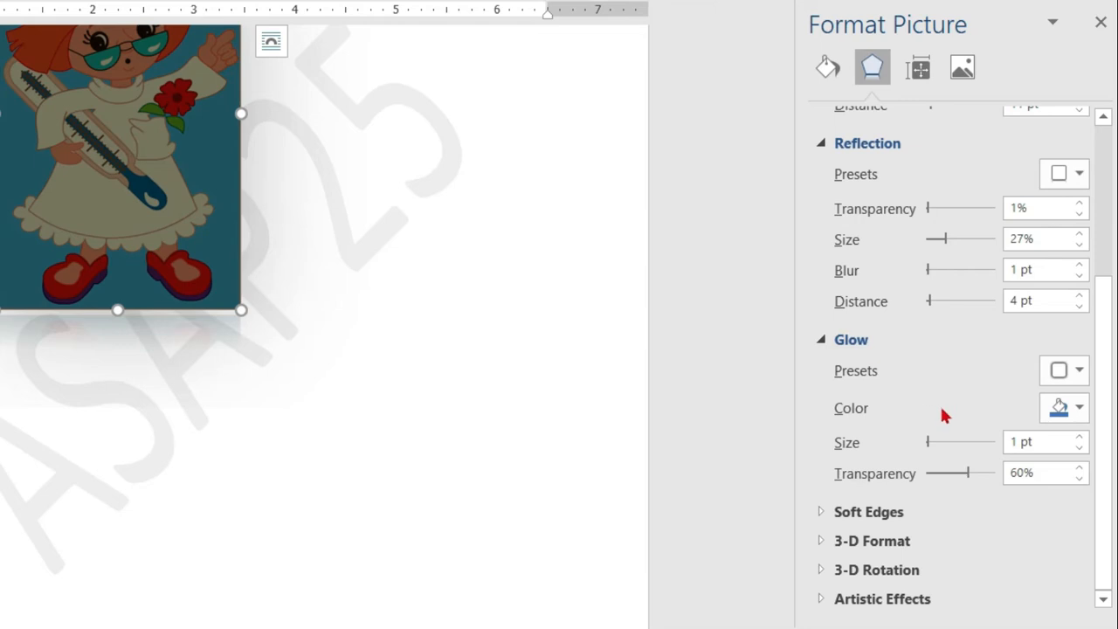
pyautogui.click(967, 441)
pyautogui.click(968, 441)
pyautogui.click(968, 441)
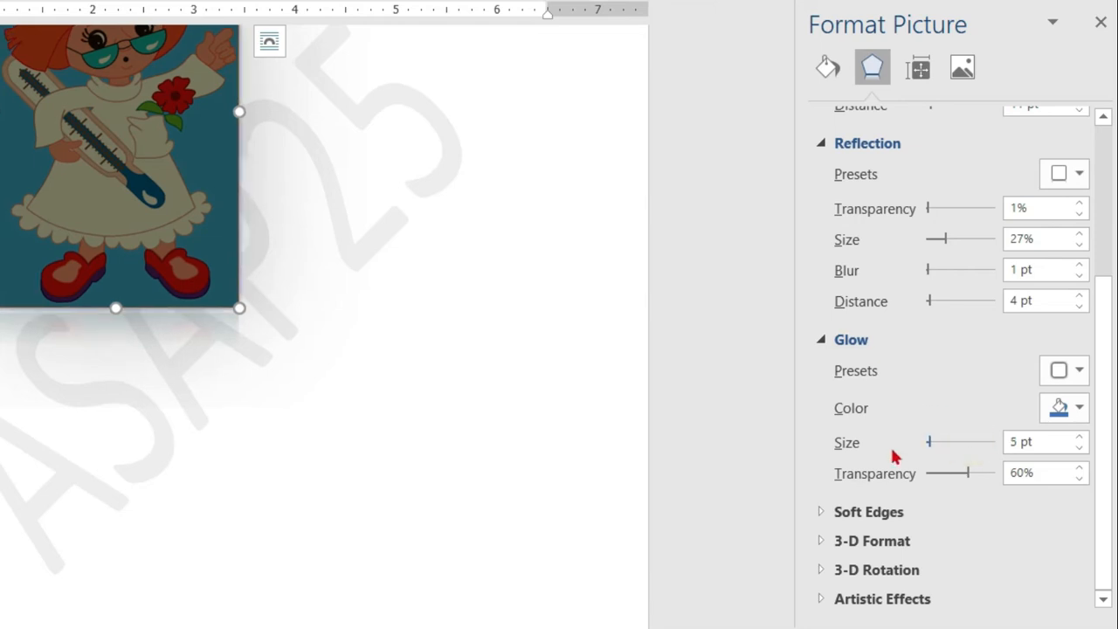
pyautogui.click(944, 443)
pyautogui.moveTo(934, 444); pyautogui.dragTo(970, 443)
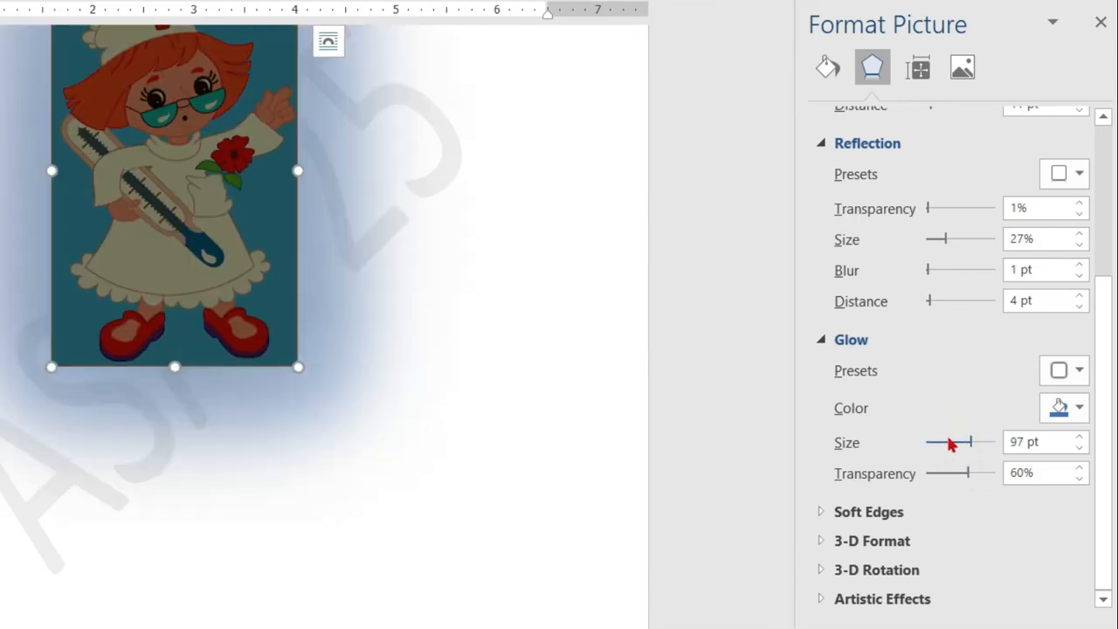
pyautogui.scroll(5, 420, 311)
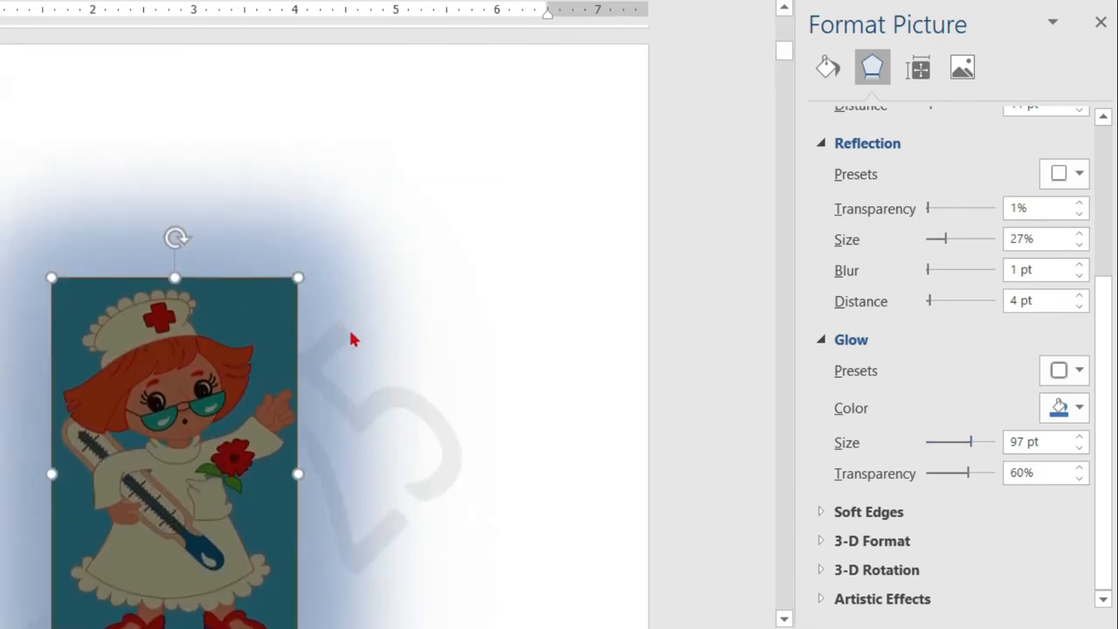
# Add soft edges to the nurse picture and set their size to 5 pt.
pyautogui.scroll(-5, 376, 342)
pyautogui.scroll(3, 685, 375)
pyautogui.scroll(-3, 684, 375)
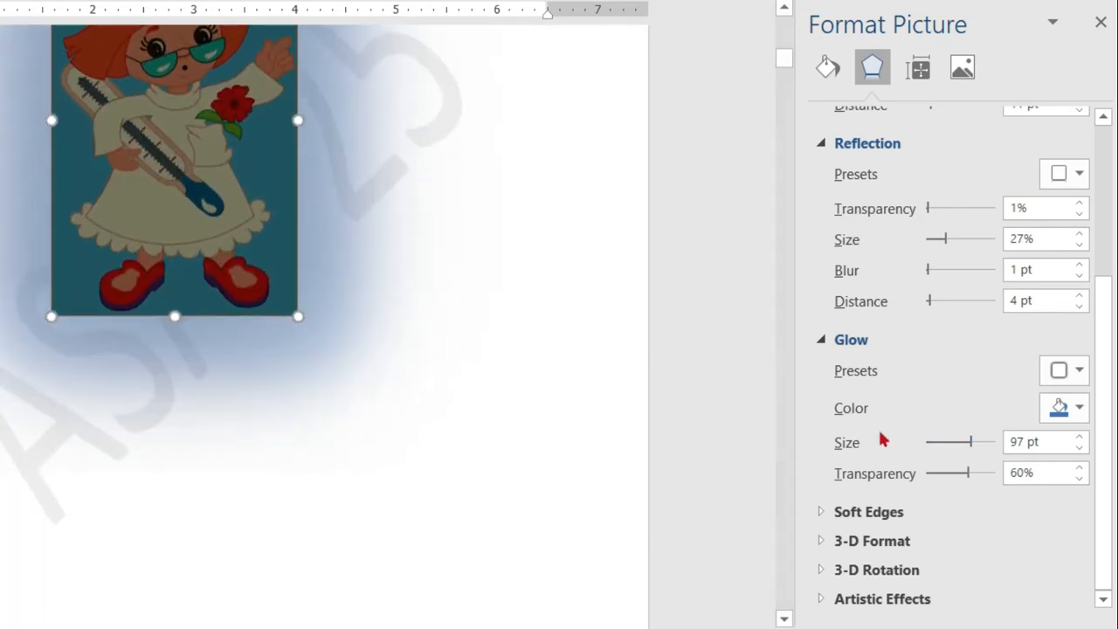
pyautogui.click(900, 514)
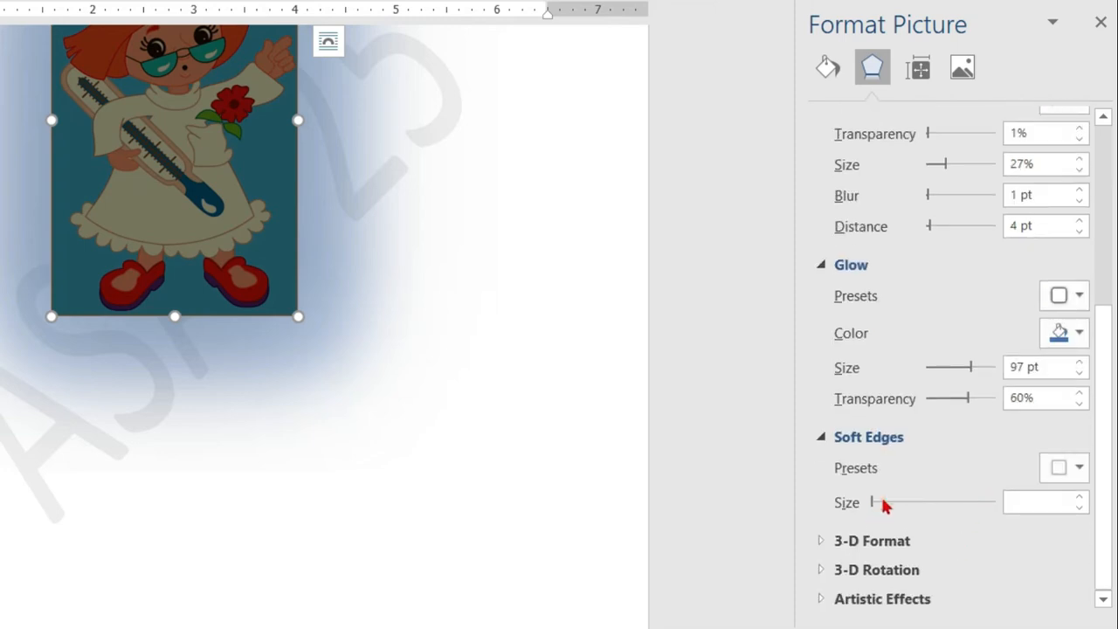
pyautogui.click(913, 505)
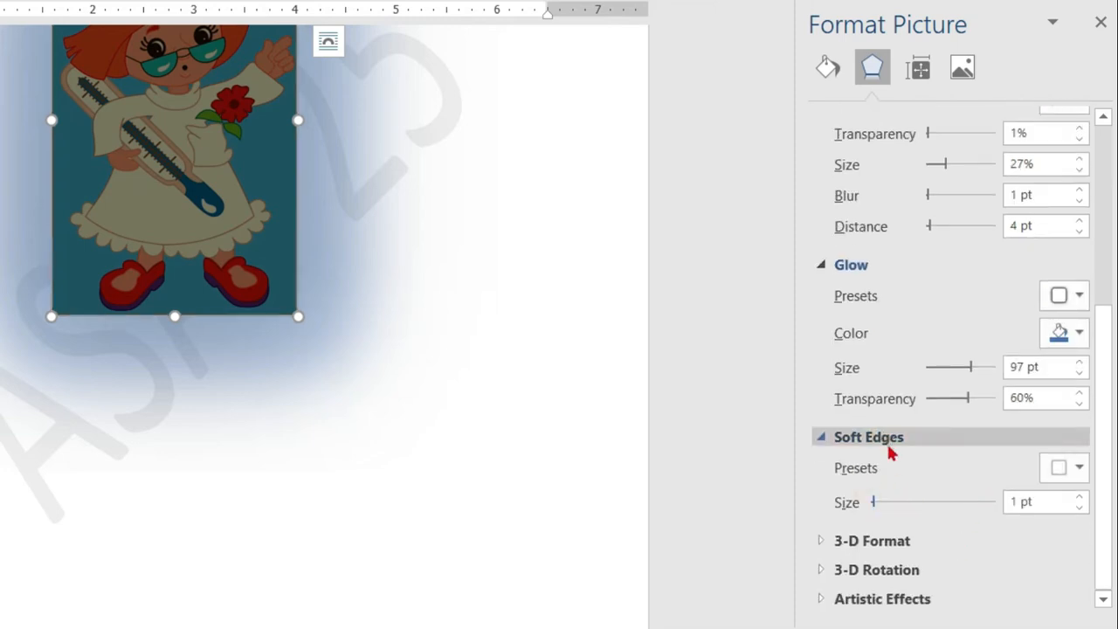
pyautogui.click(918, 507)
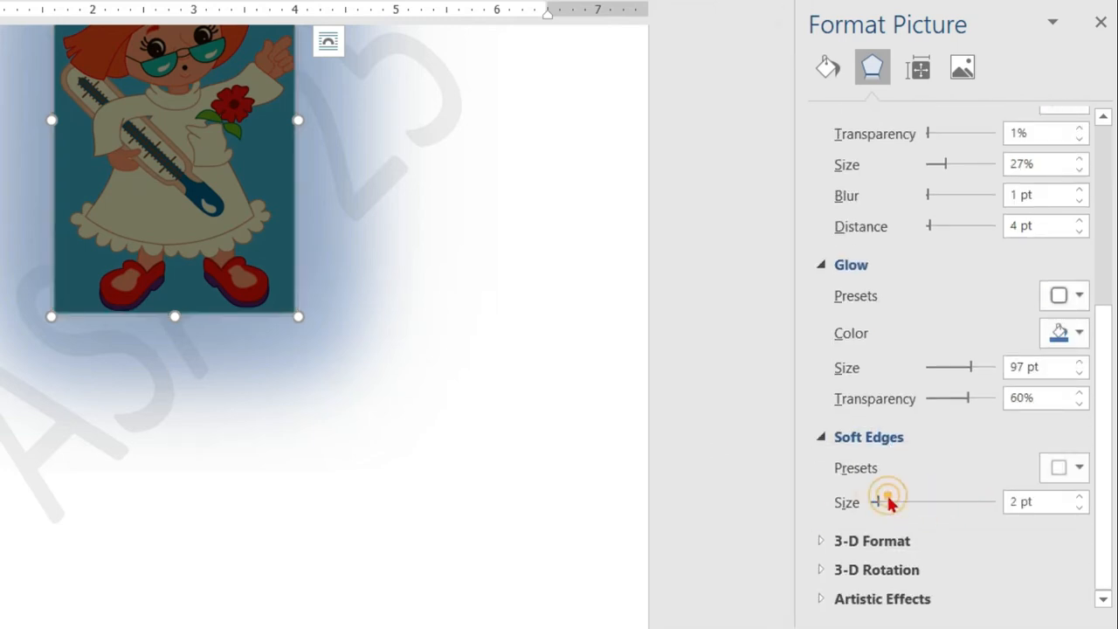
pyautogui.click(972, 505)
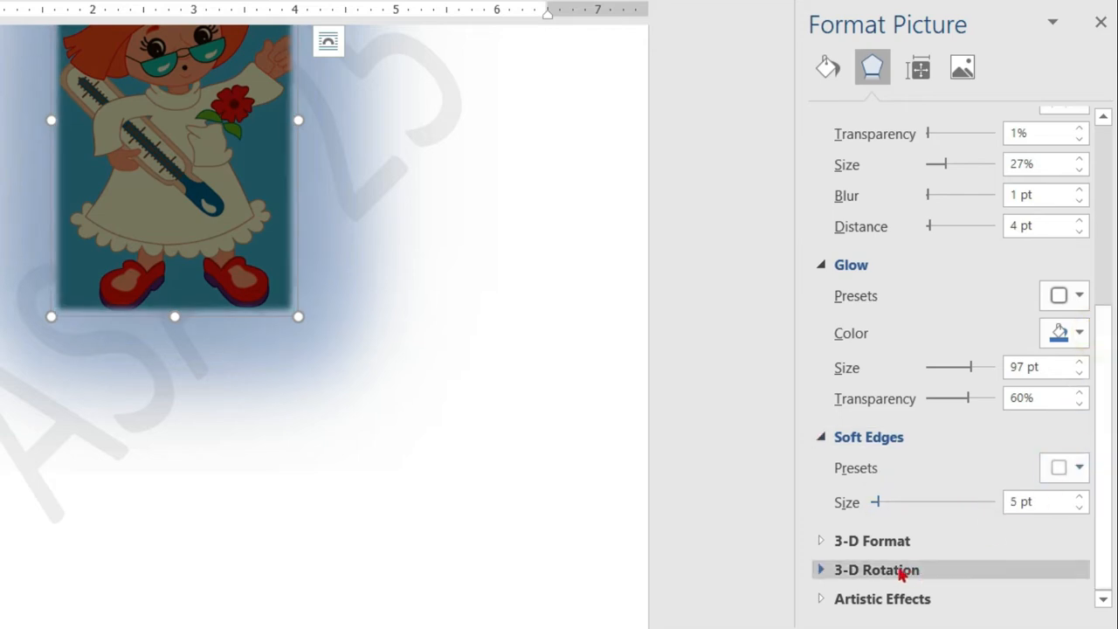
# Try a top bevel preset 11 pt wide on the nurse picture, replacing it with the angled preset 6 pt wide and 6 pt high.
pyautogui.click(849, 544)
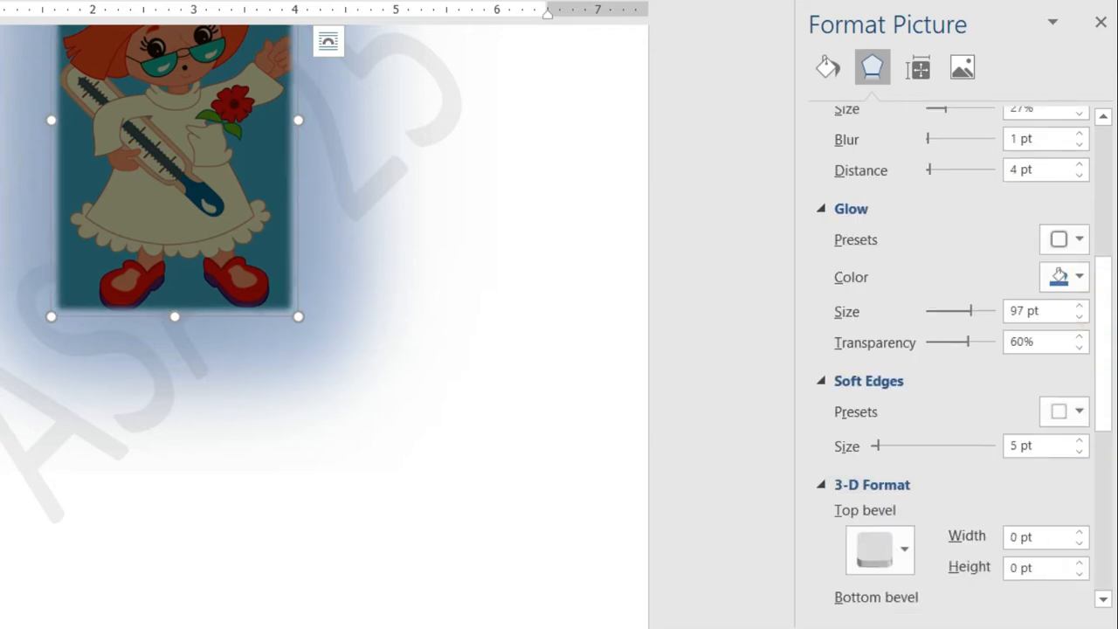
pyautogui.scroll(-5, 1108, 356)
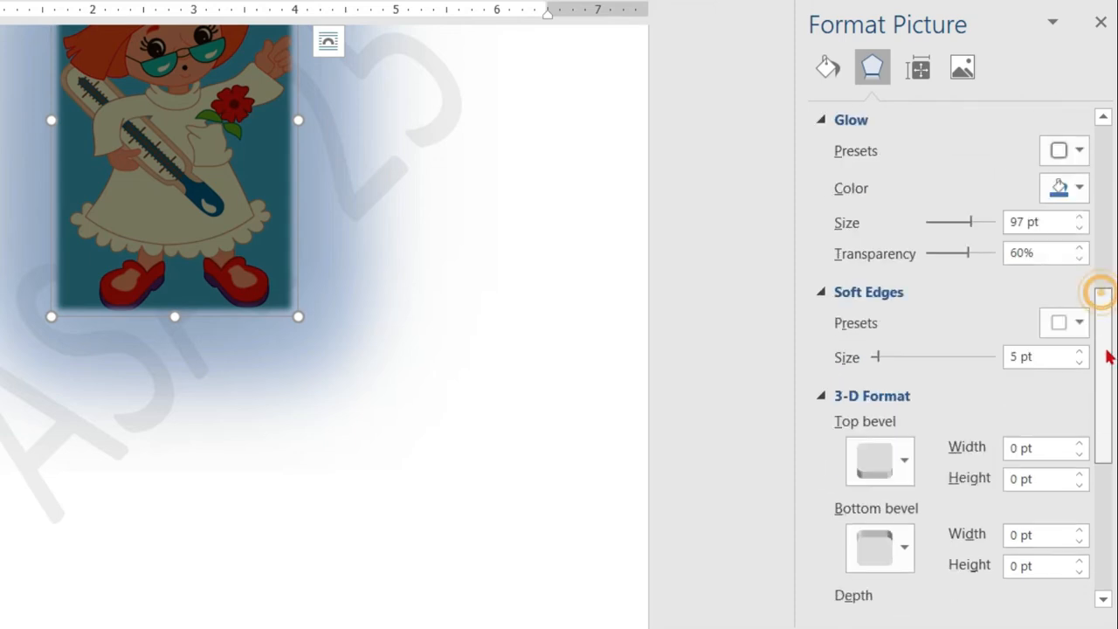
pyautogui.click(893, 152)
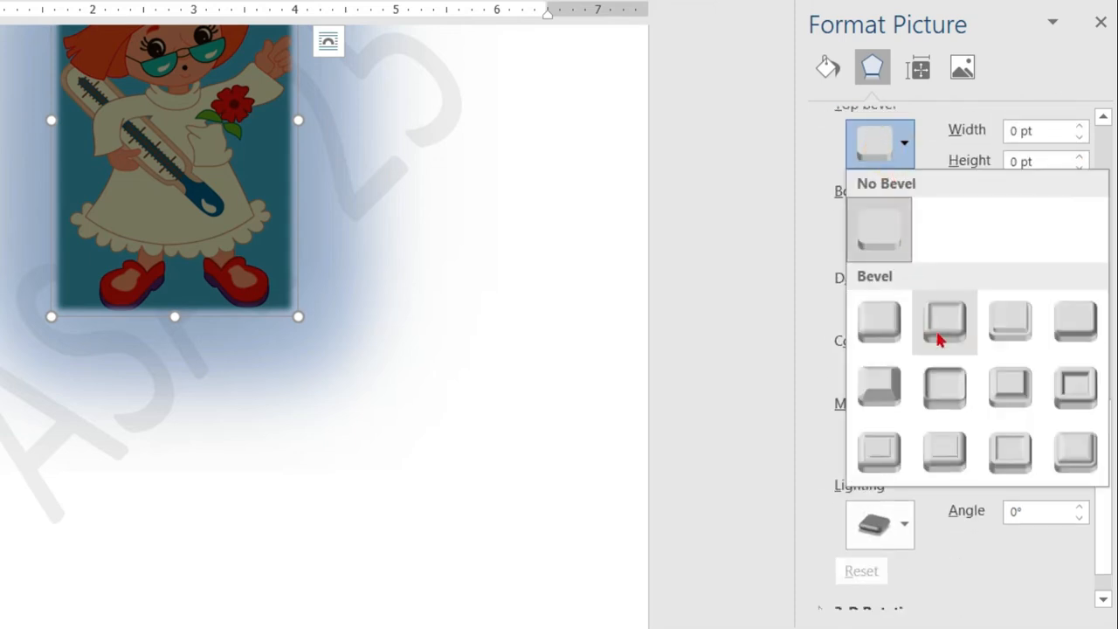
pyautogui.click(1001, 342)
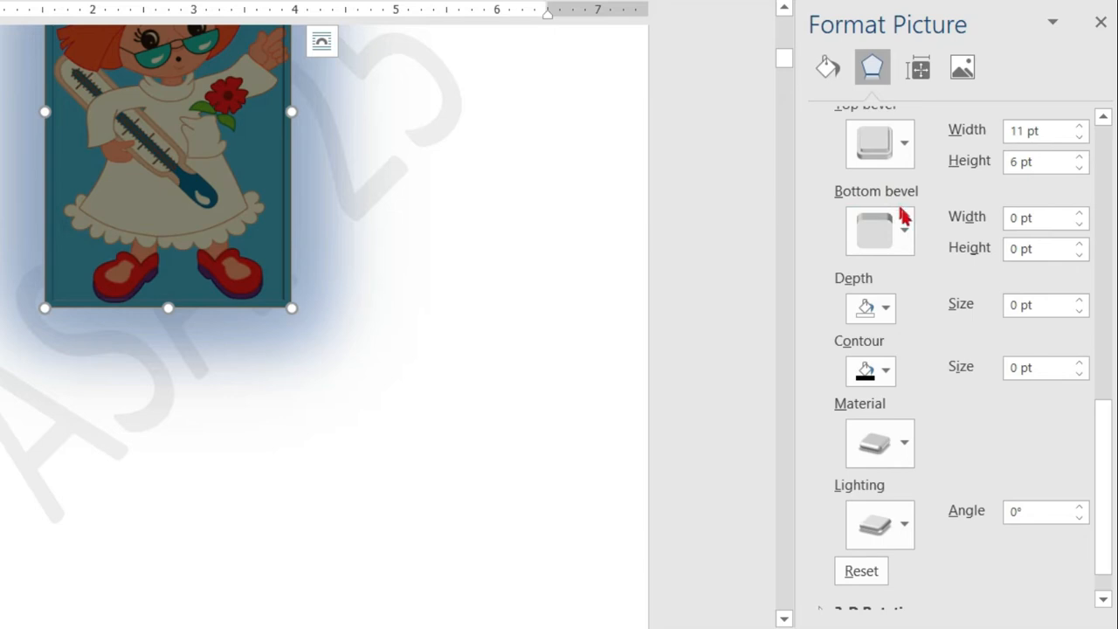
pyautogui.click(905, 144)
pyautogui.click(893, 375)
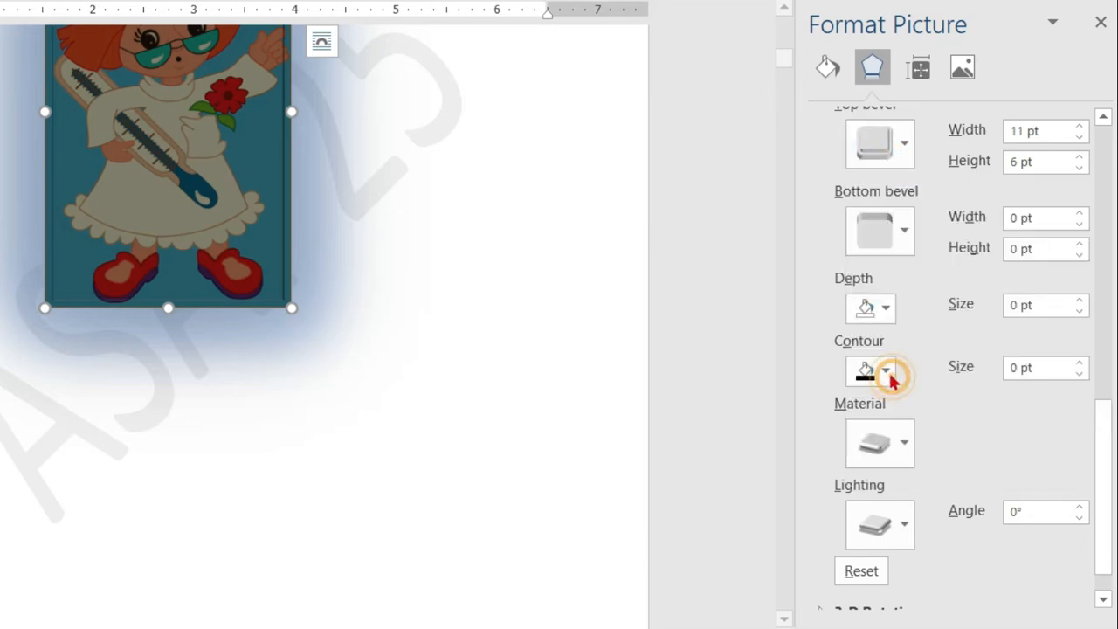
pyautogui.scroll(3, 591, 419)
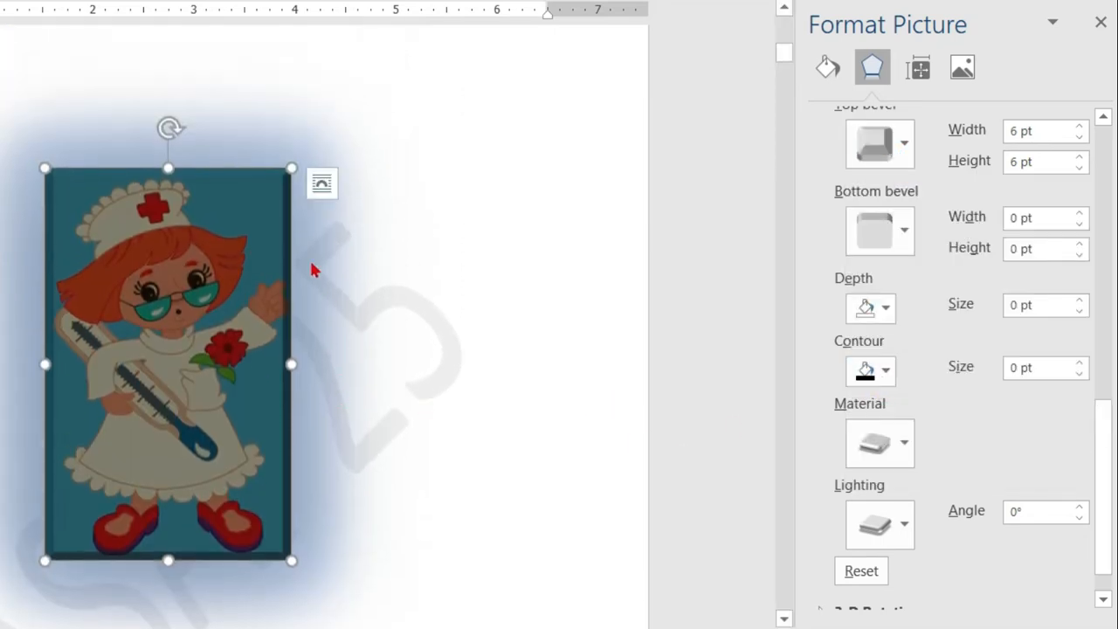
pyautogui.scroll(2, 368, 297)
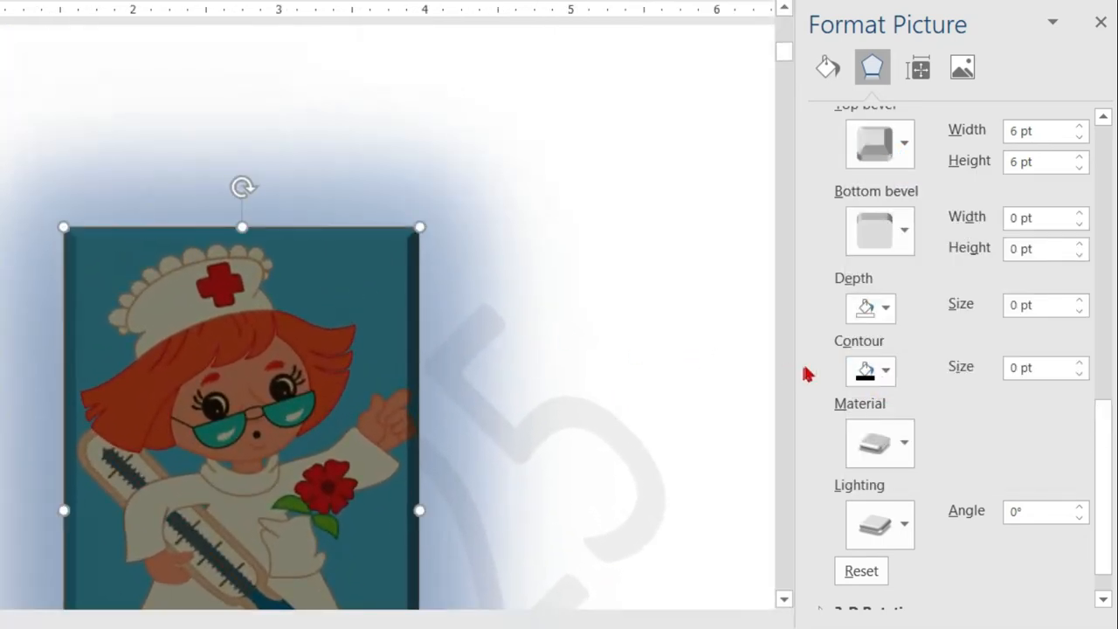
# Apply the rounded bottom bevel preset, 12 pt wide and 4 pt high, and look at the available depth colors.
pyautogui.click(904, 230)
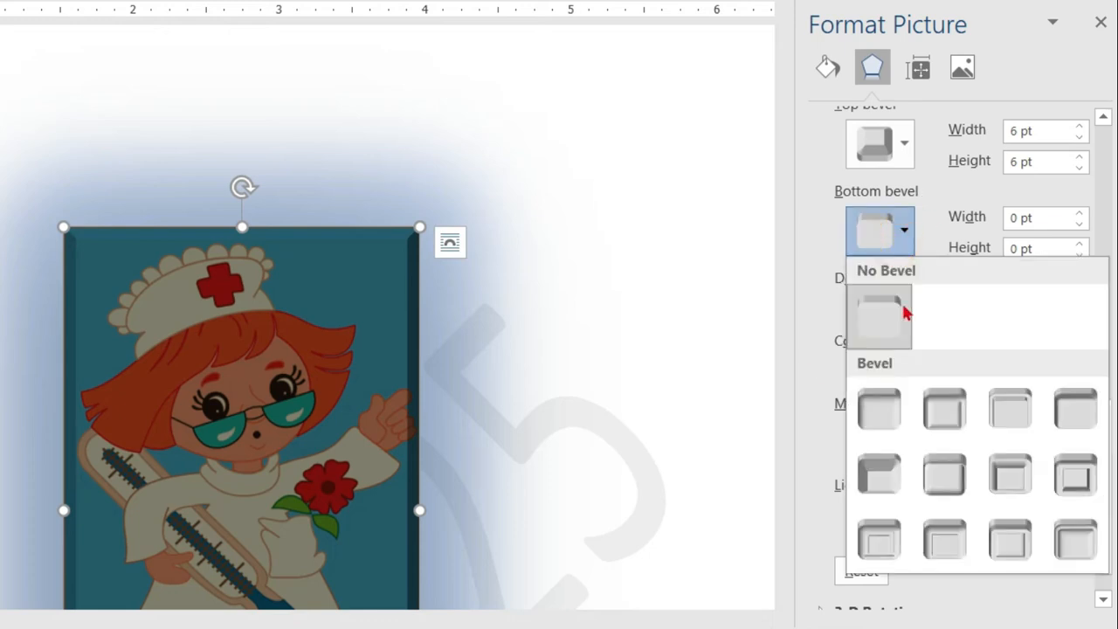
pyautogui.click(878, 465)
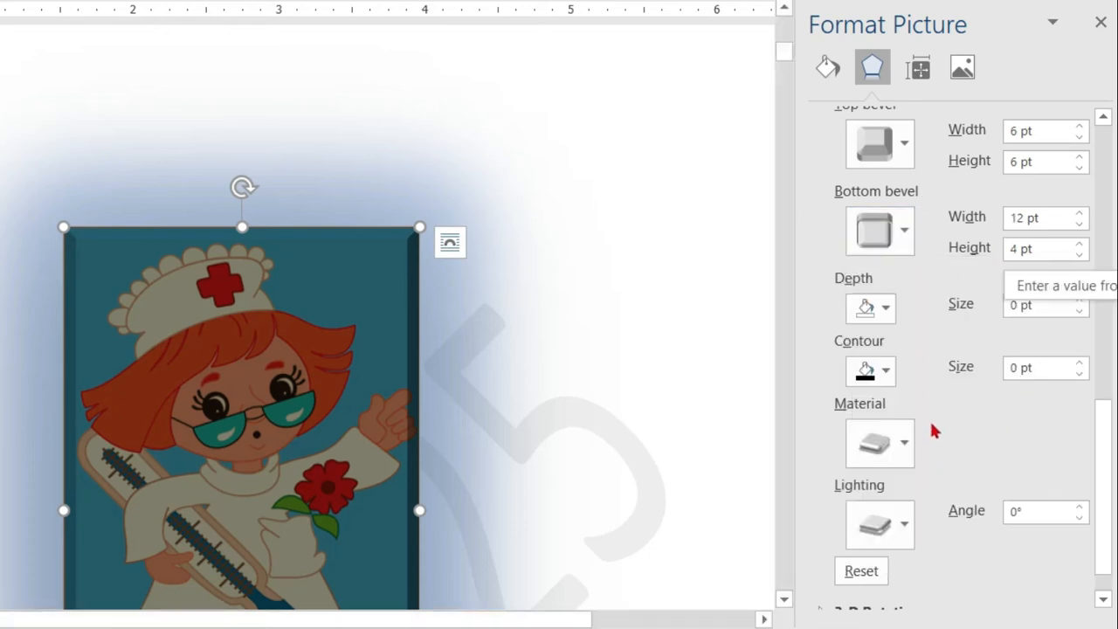
pyautogui.scroll(-1, 944, 384)
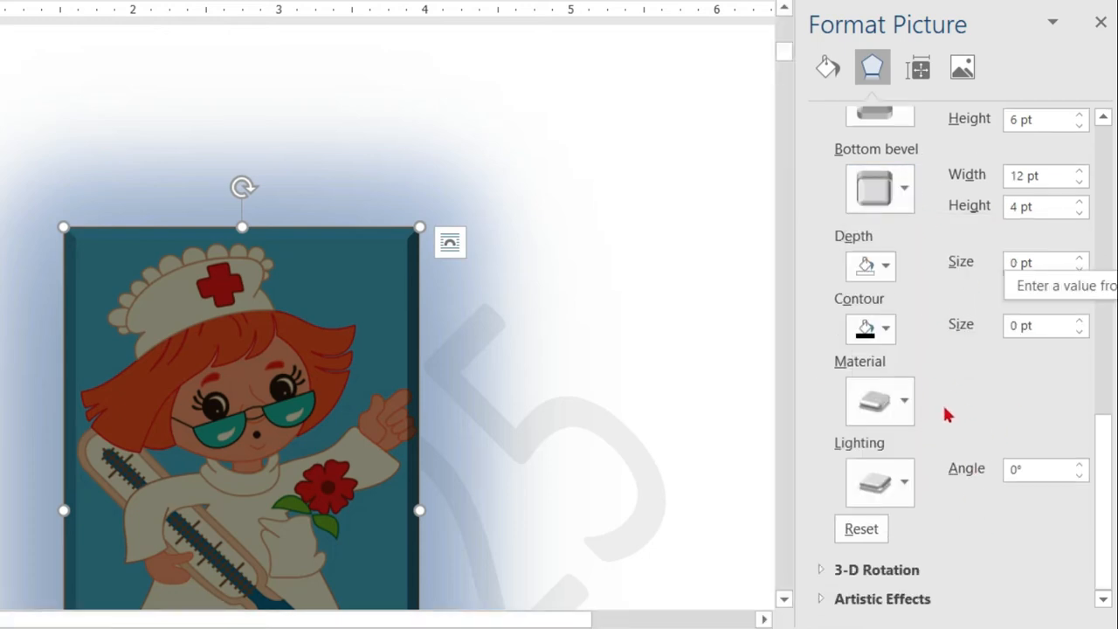
pyautogui.click(886, 265)
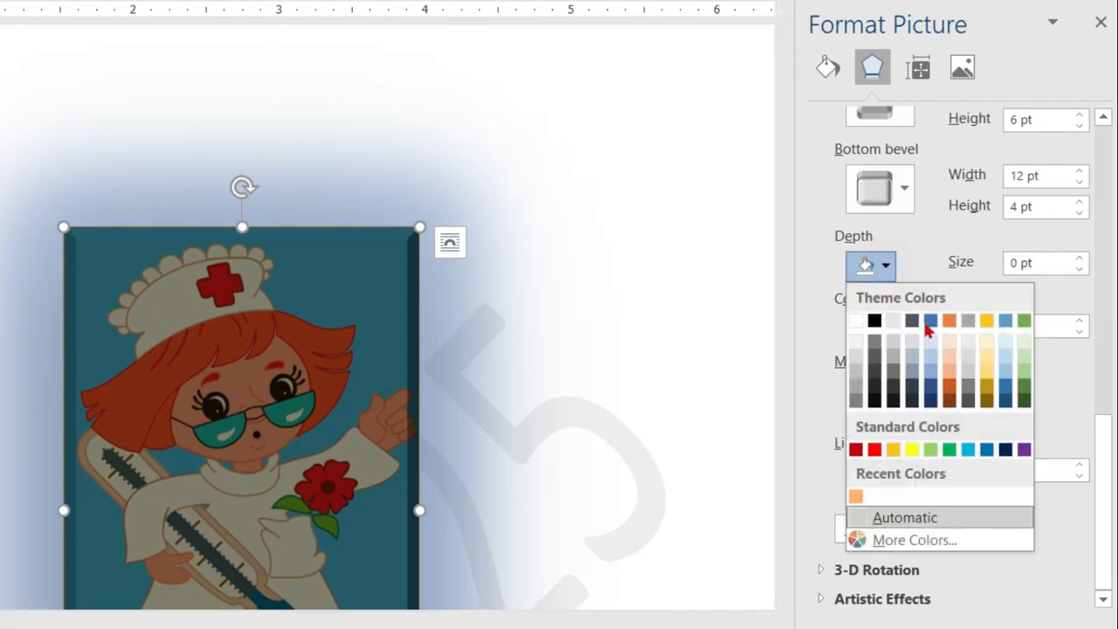
pyautogui.click(937, 261)
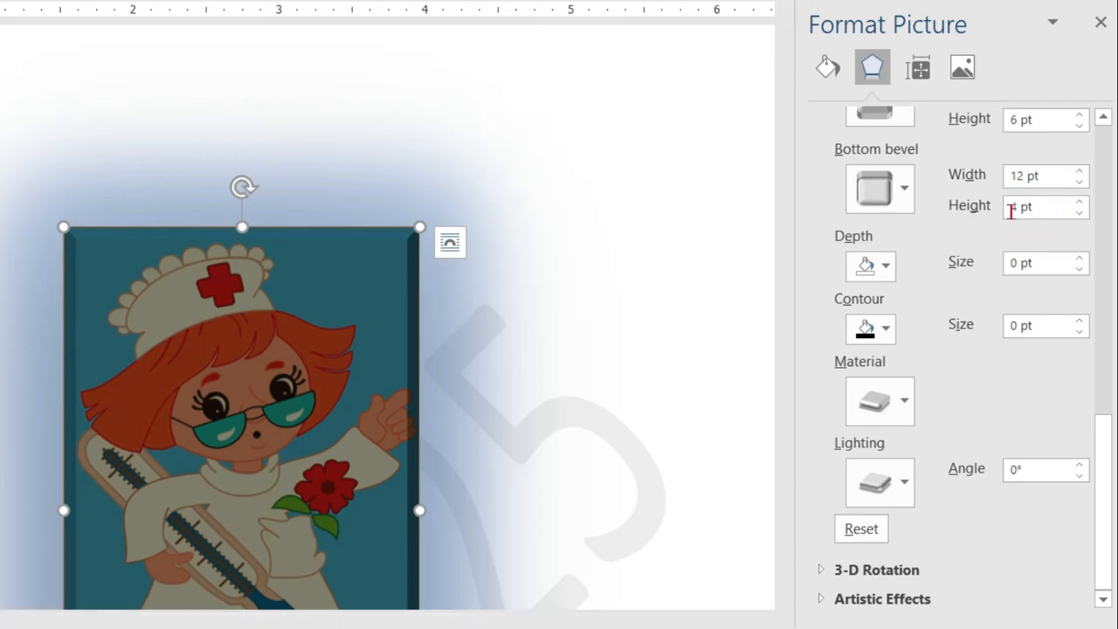
# Set the bottom bevel's width to 6 pt.
pyautogui.click(1080, 183)
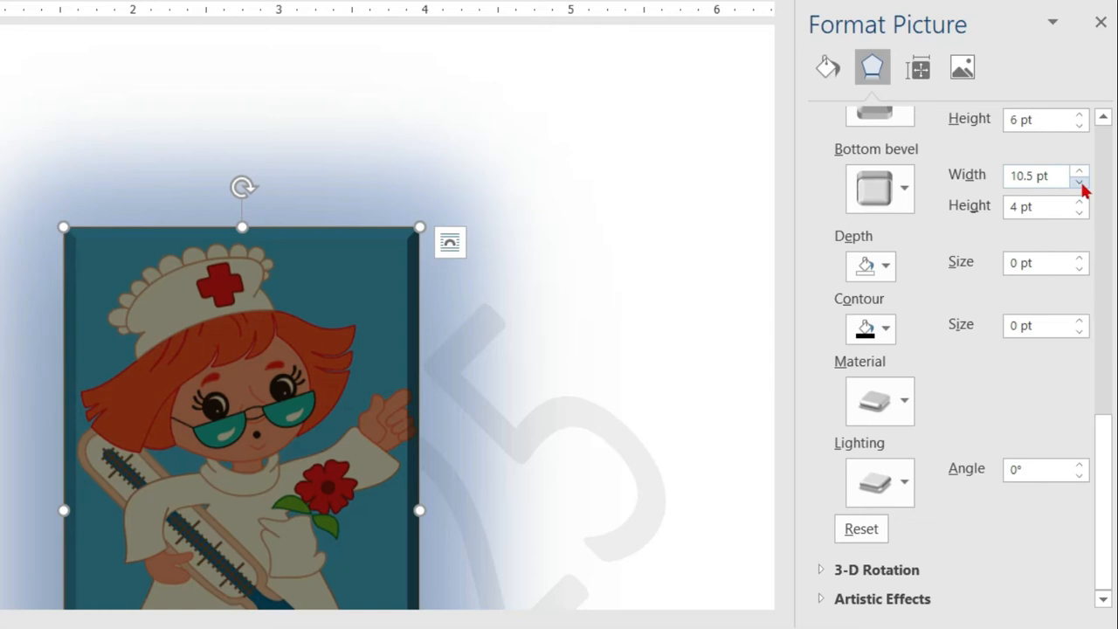
pyautogui.click(1079, 183)
pyautogui.click(1080, 183)
pyautogui.click(1080, 183)
pyautogui.click(1080, 183)
pyautogui.click(1080, 183)
pyautogui.click(1080, 184)
pyautogui.click(1080, 183)
pyautogui.click(1080, 183)
pyautogui.click(1079, 184)
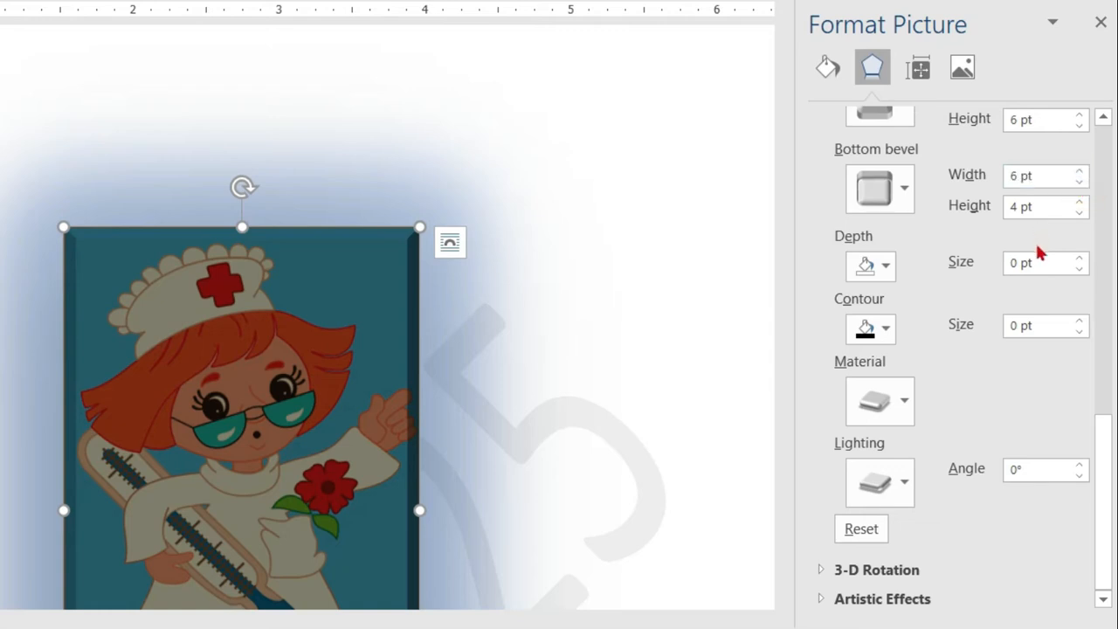
pyautogui.click(464, 431)
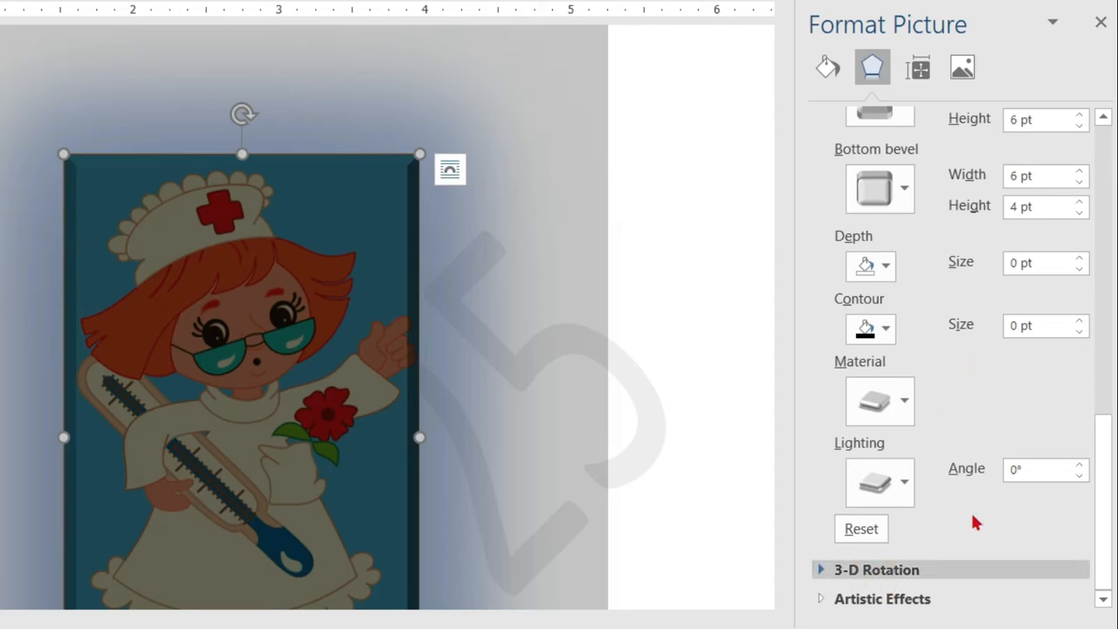
# Set the nurse picture's 3-D X rotation to 70°.
pyautogui.scroll(1, 976, 523)
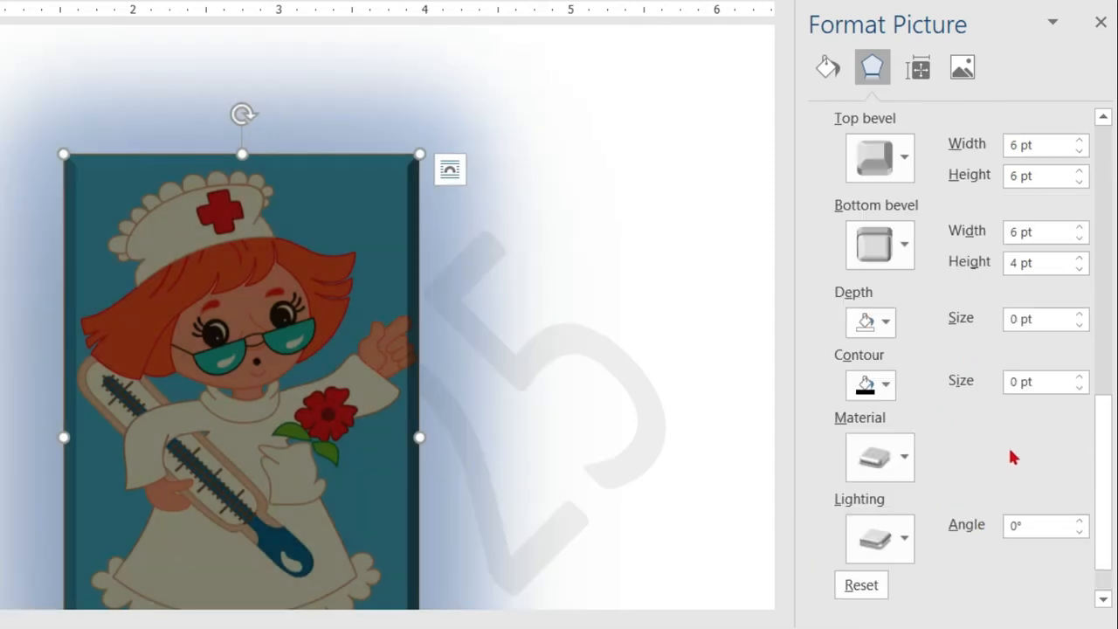
pyautogui.scroll(-1, 1008, 459)
pyautogui.click(892, 569)
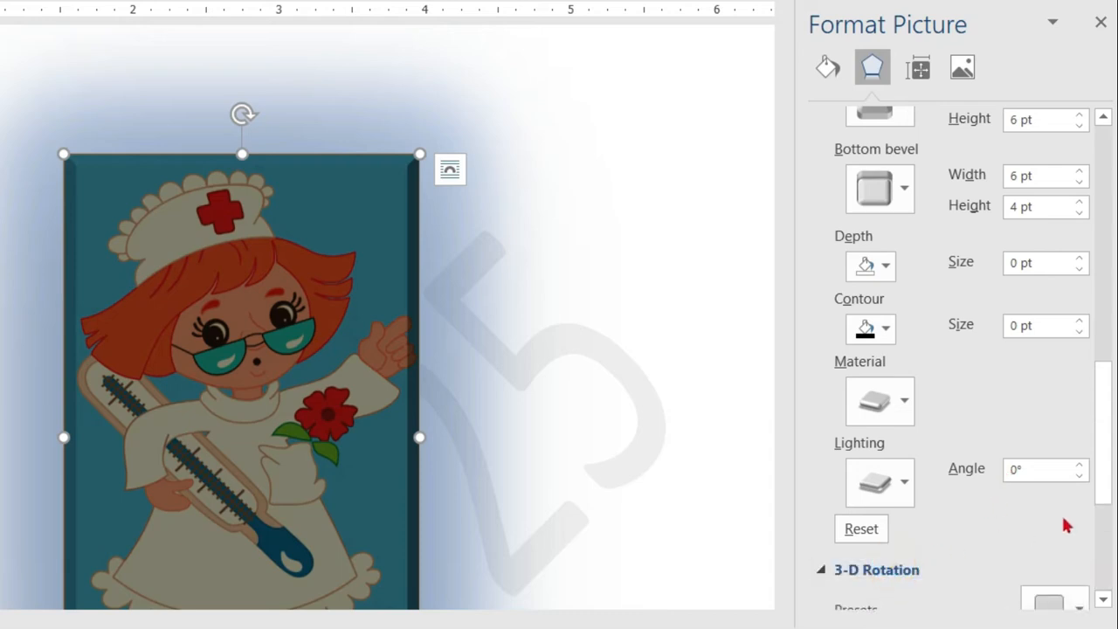
pyautogui.scroll(-5, 1103, 481)
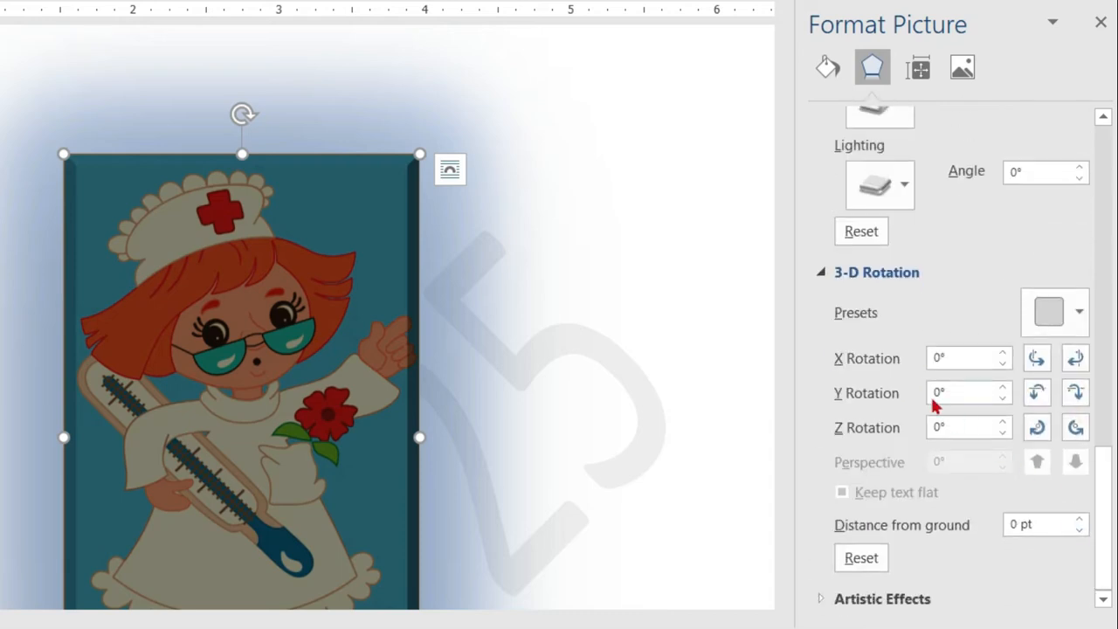
pyautogui.click(1002, 353)
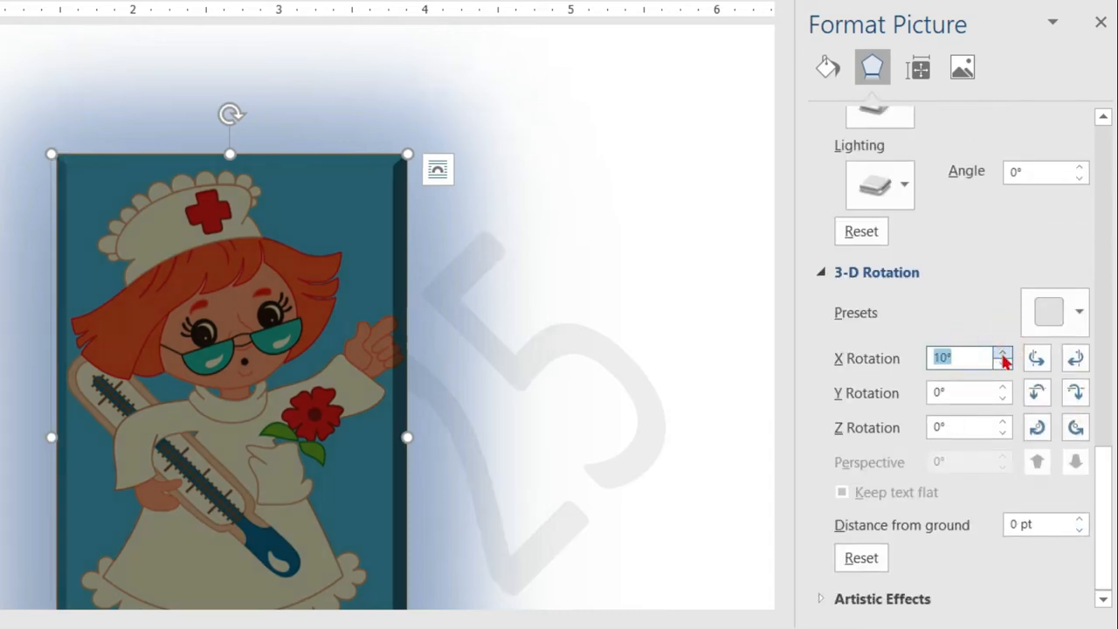
pyautogui.click(1002, 353)
pyautogui.click(1002, 353)
pyautogui.click(1002, 353)
pyautogui.click(1002, 353)
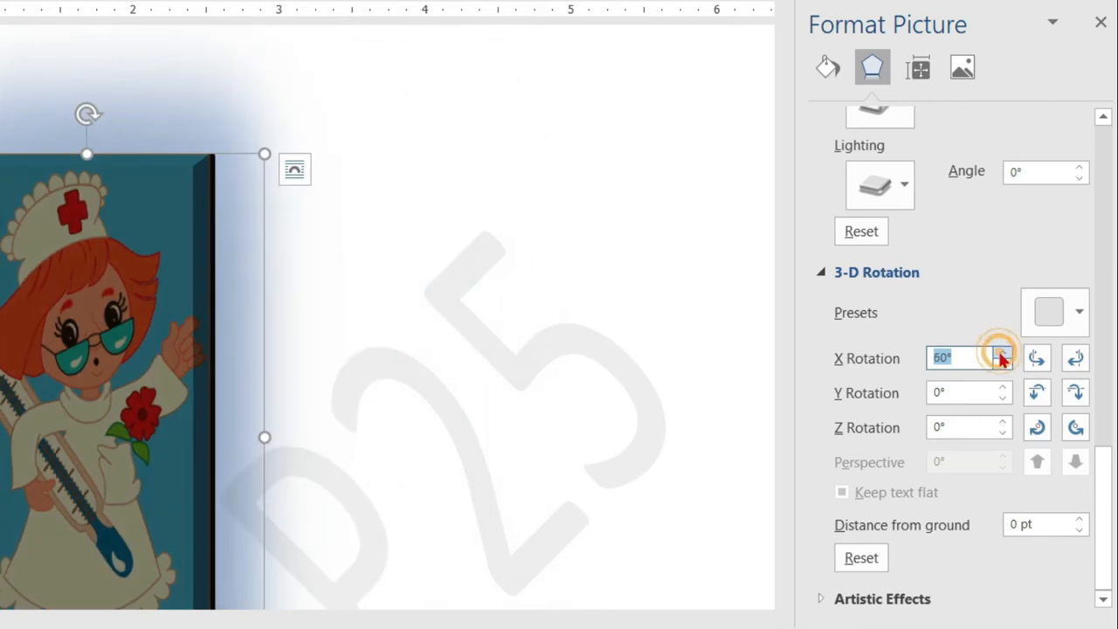
pyautogui.click(1002, 353)
pyautogui.click(1002, 353)
pyautogui.scroll(-5, 577, 379)
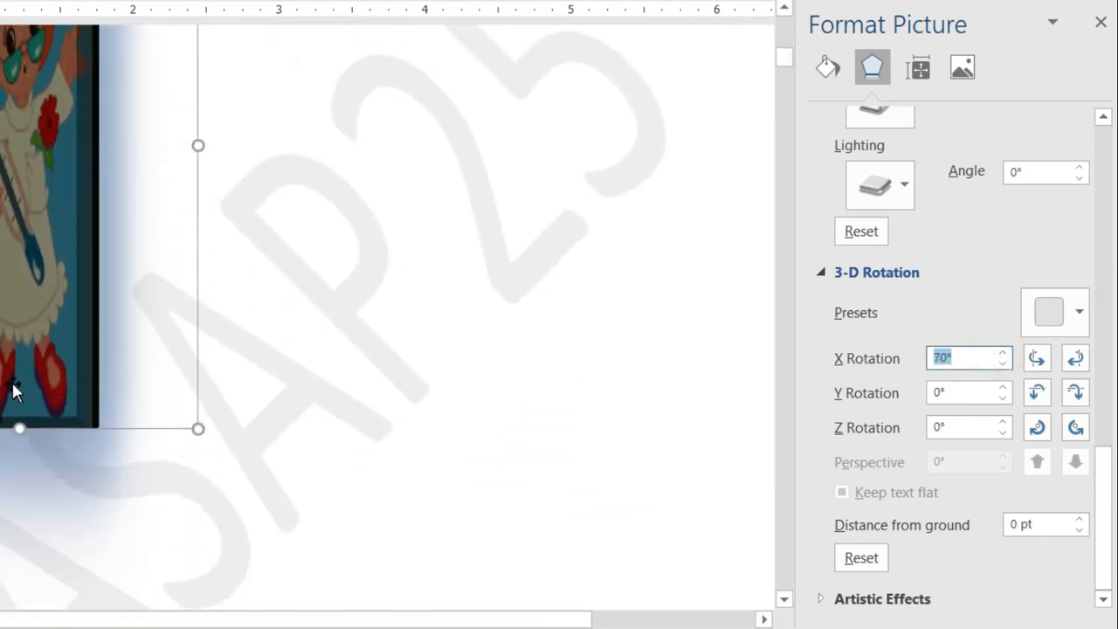
pyautogui.scroll(3, 253, 408)
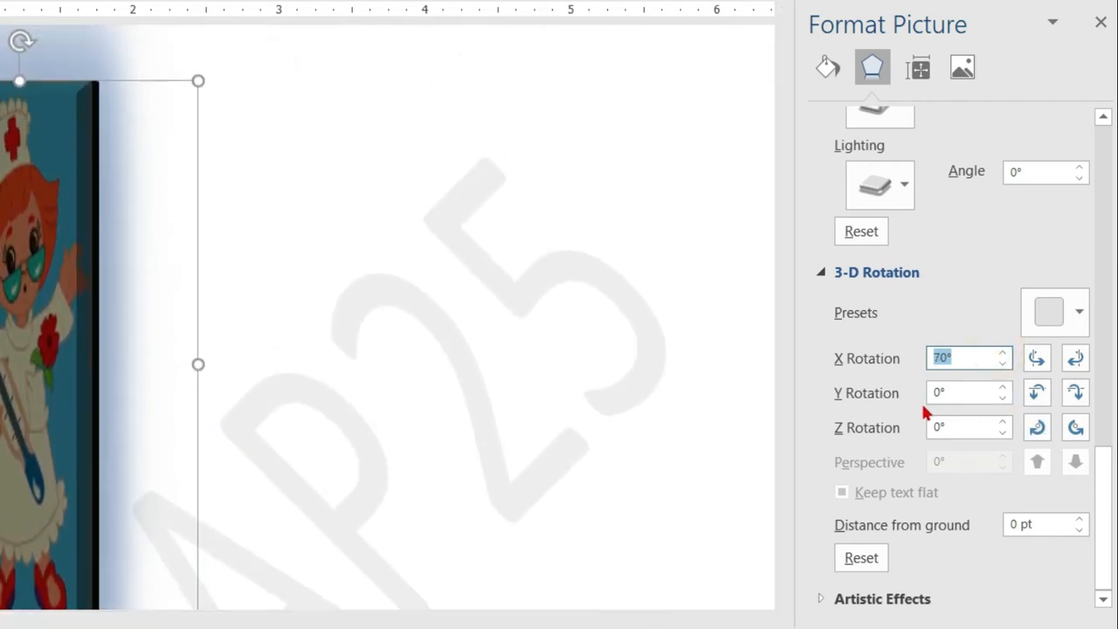
# Set the nurse picture's 3-D Y rotation to 20°.
pyautogui.click(1002, 395)
pyautogui.click(1002, 398)
pyautogui.click(1002, 390)
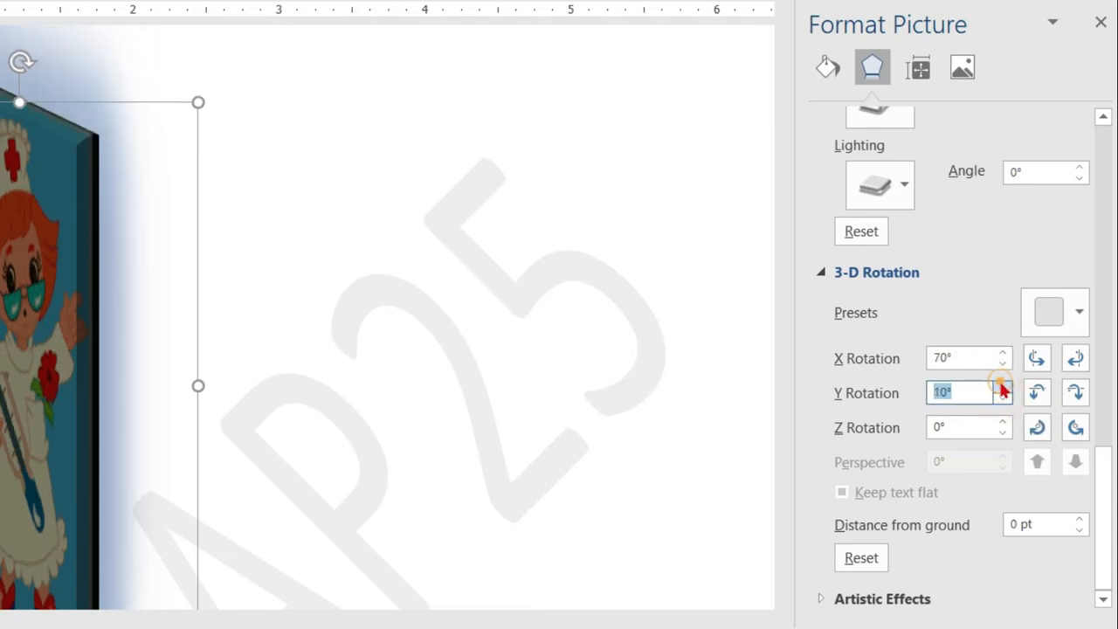
pyautogui.click(1002, 391)
pyautogui.scroll(-4, 181, 423)
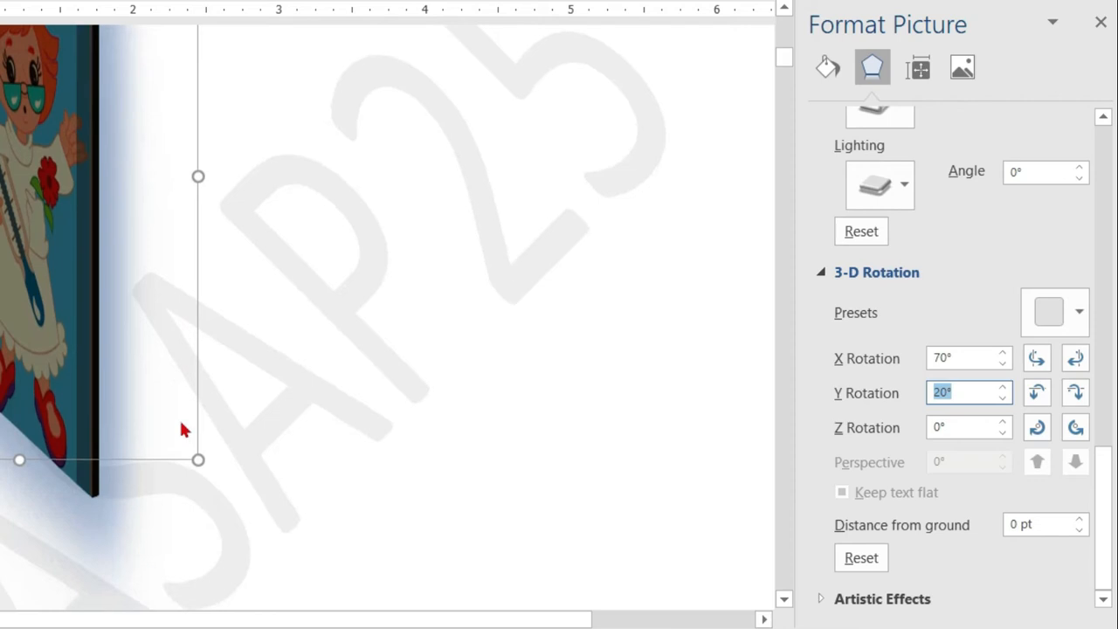
pyautogui.scroll(6, 181, 422)
pyautogui.keyDown('ctrl'); pyautogui.scroll(3, 66, 388); pyautogui.keyUp('ctrl')
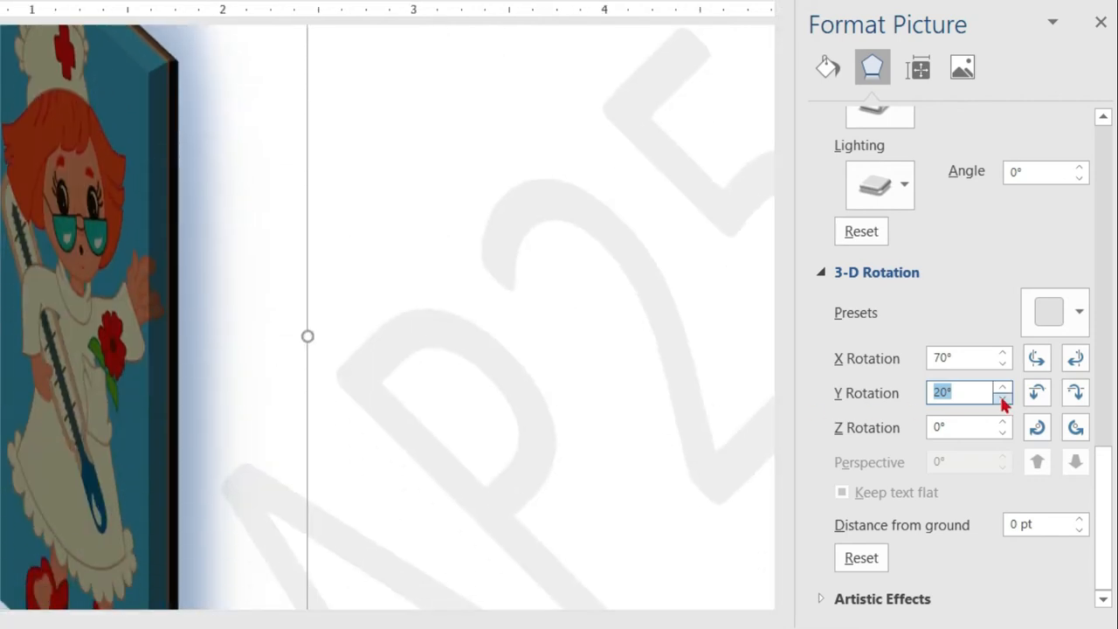
# Apply the grid-patterned artistic effect to the nurse picture.
pyautogui.click(821, 601)
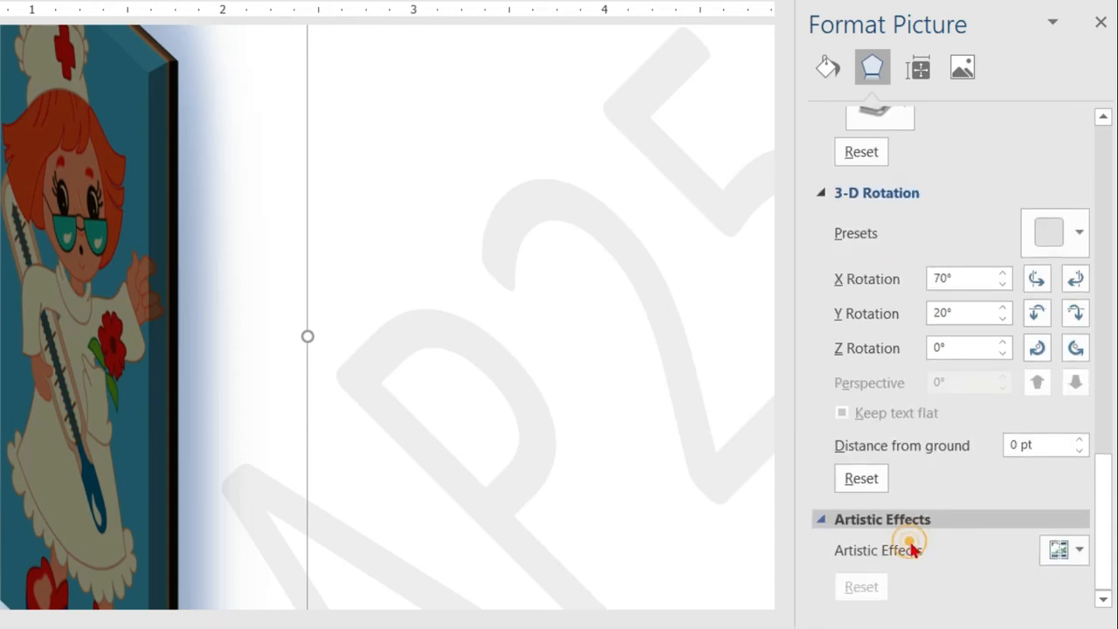
pyautogui.click(1079, 549)
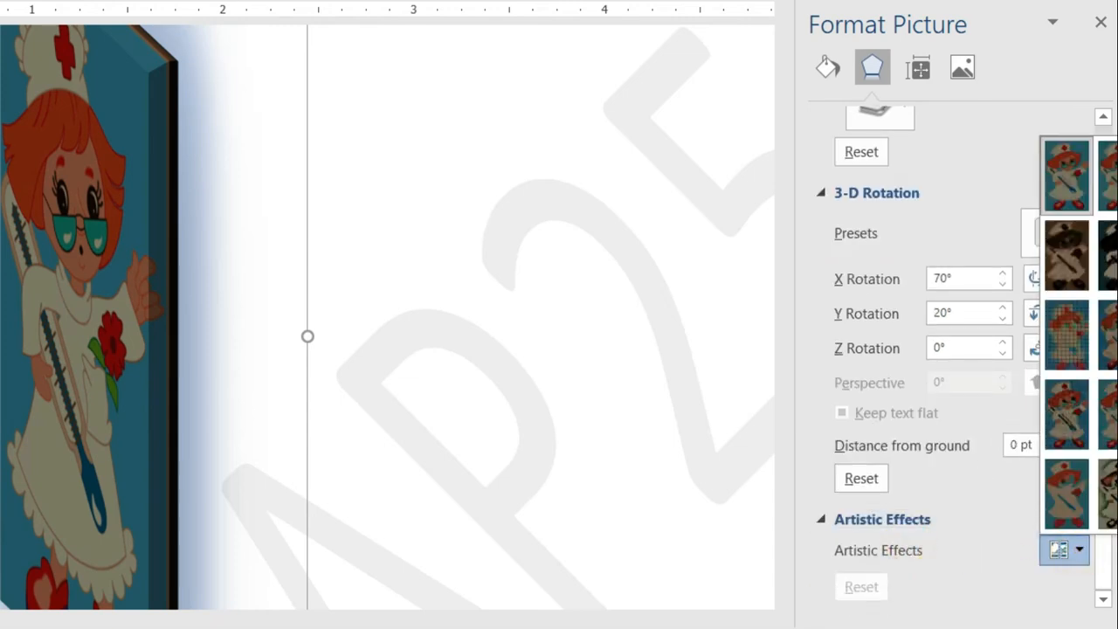
pyautogui.click(1084, 348)
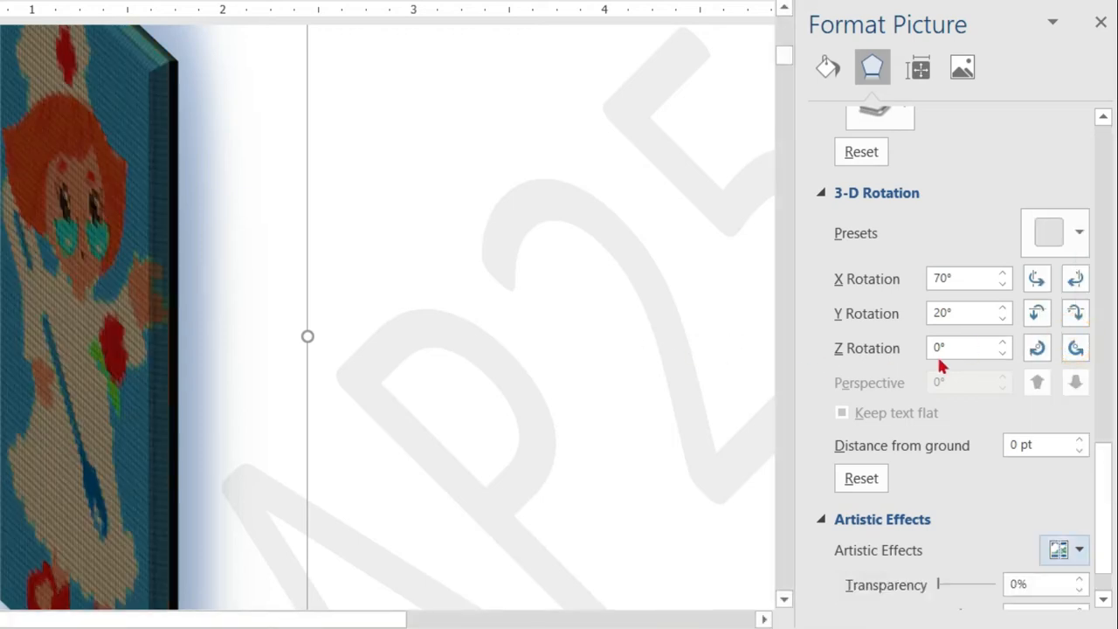
# Set both the X and Y rotation of the nurse picture to 0°.
pyautogui.click(970, 276)
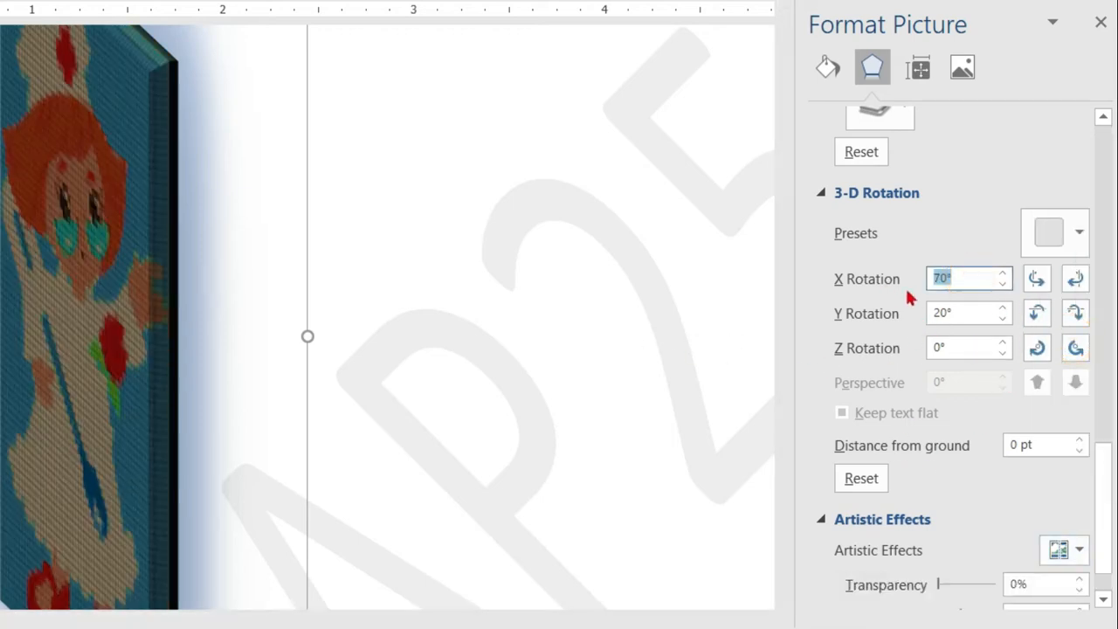
pyautogui.write('0')
pyautogui.press('Tab')
pyautogui.write('0')
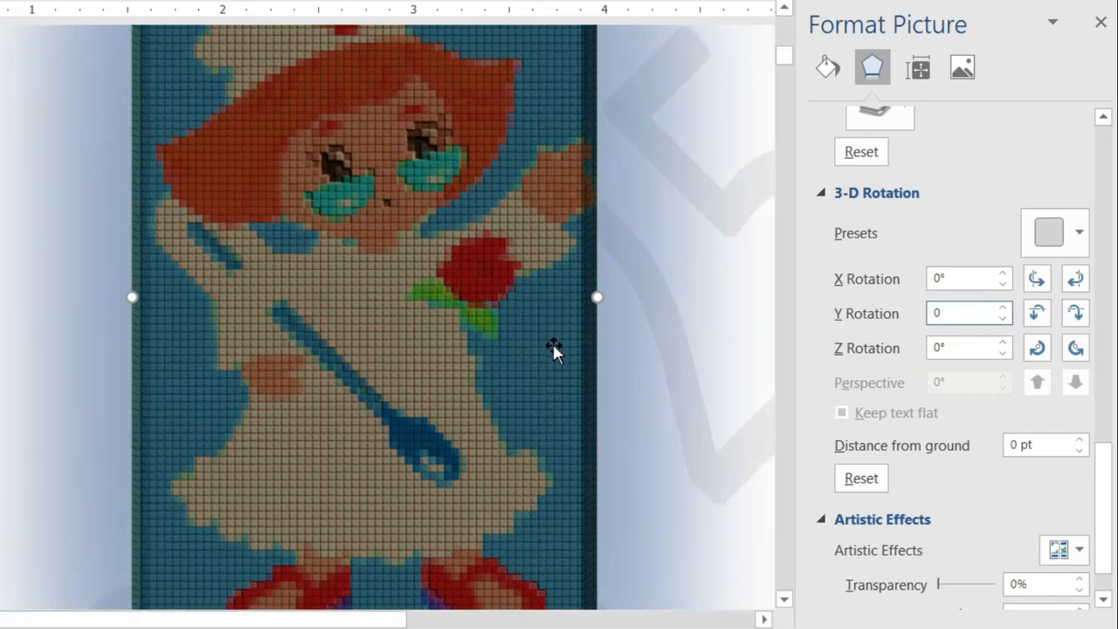
pyautogui.scroll(5, 554, 350)
pyautogui.scroll(-3, 584, 365)
pyautogui.keyDown('ctrl'); pyautogui.scroll(3, 599, 367); pyautogui.keyUp('ctrl')
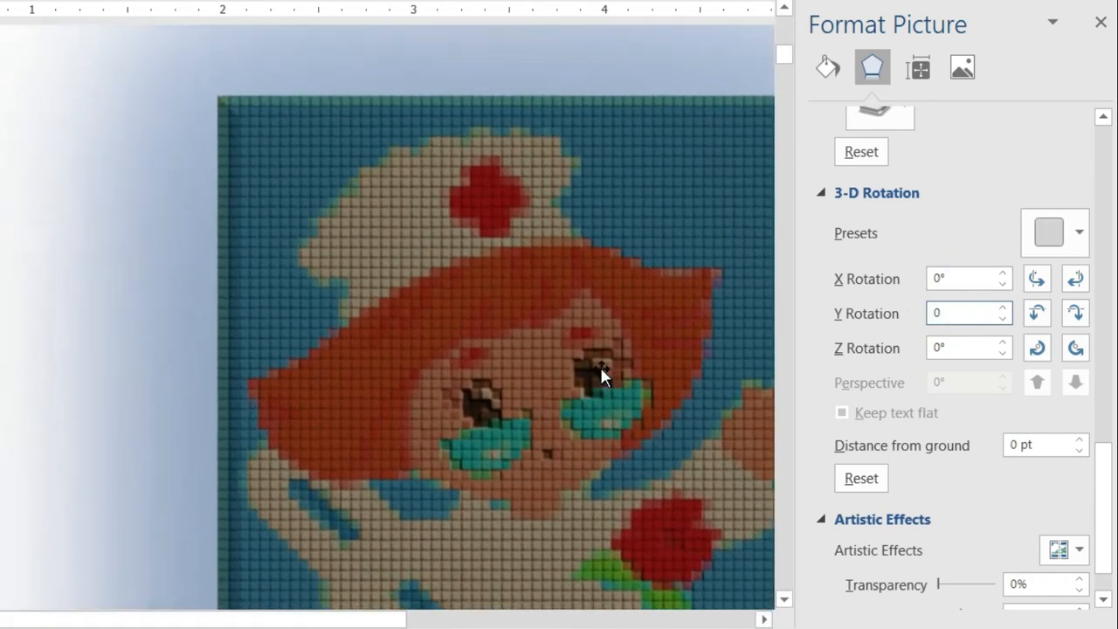
pyautogui.keyDown('ctrl'); pyautogui.scroll(-4, 601, 374); pyautogui.keyUp('ctrl')
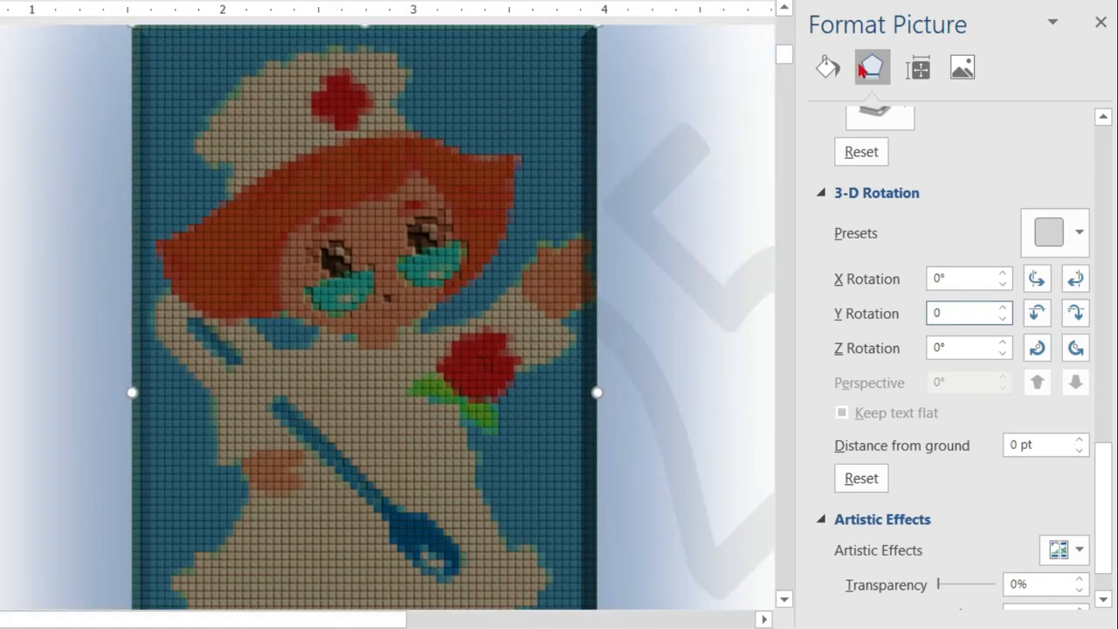
# Shrink the picture of the old woman and child proportionally to about 5.9 inches wide.
pyautogui.click(827, 67)
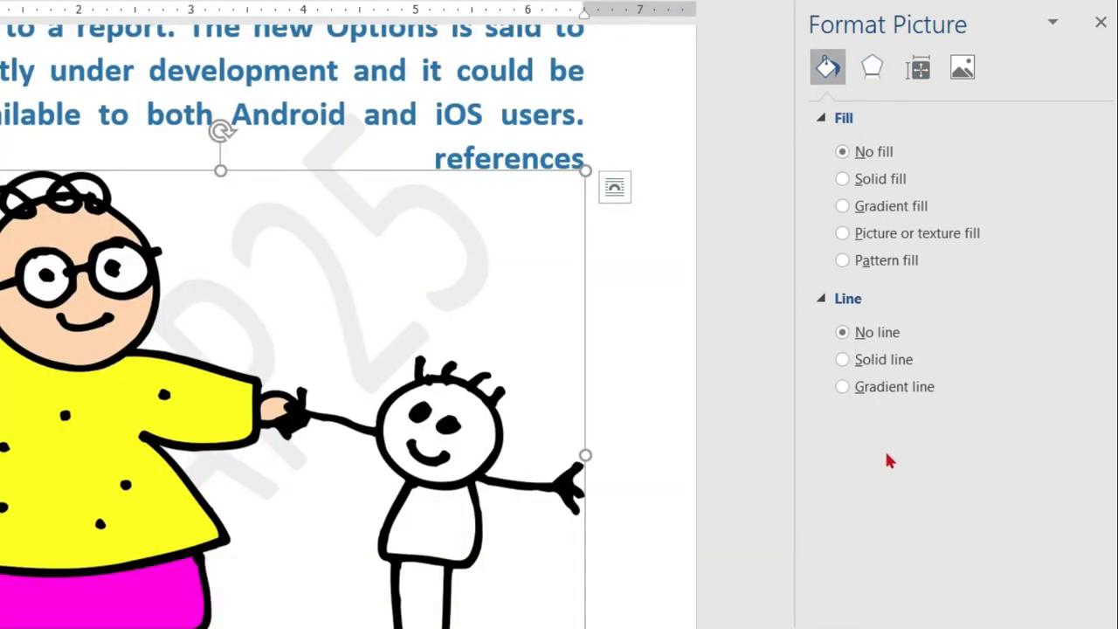
pyautogui.scroll(-2, 332, 324)
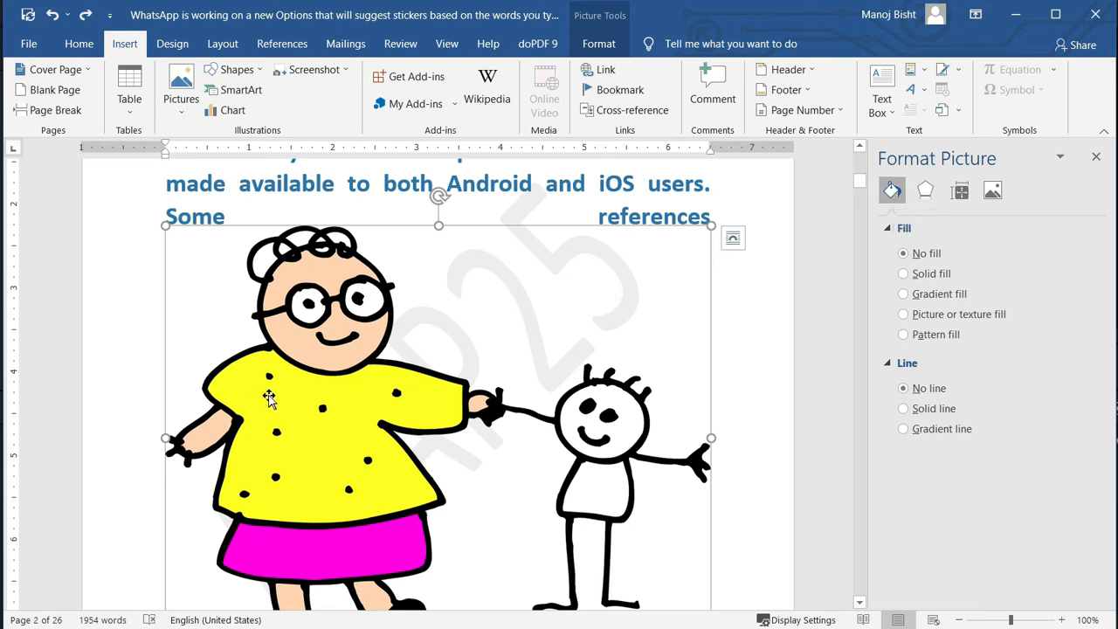
pyautogui.scroll(-2, 454, 377)
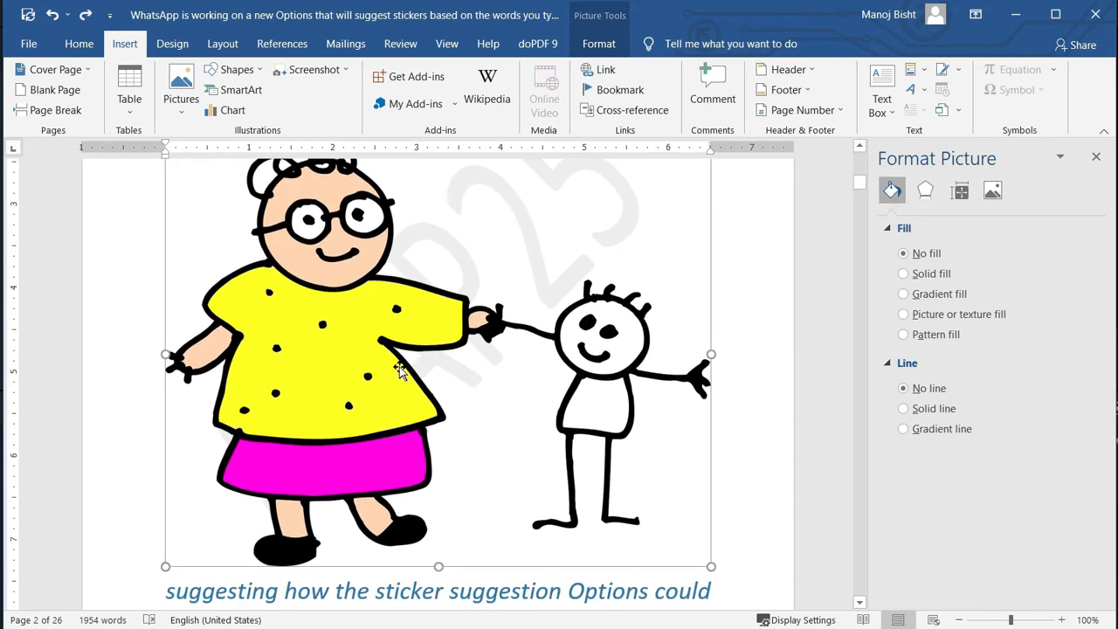
pyautogui.scroll(-2, 459, 356)
pyautogui.scroll(4, 465, 356)
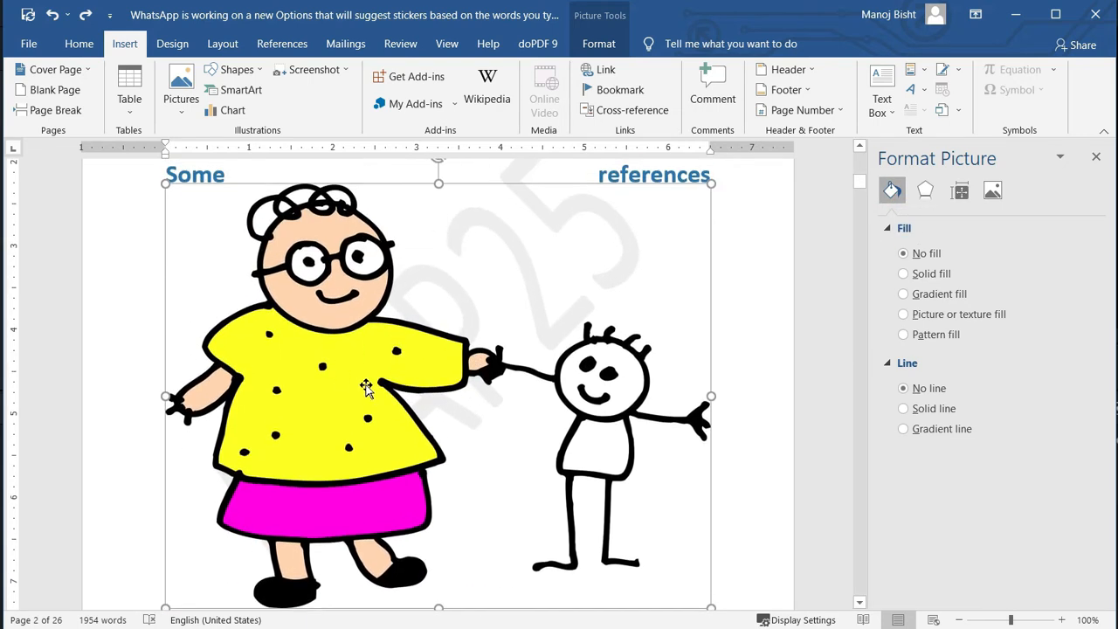
pyautogui.moveTo(711, 183); pyautogui.dragTo(636, 222)
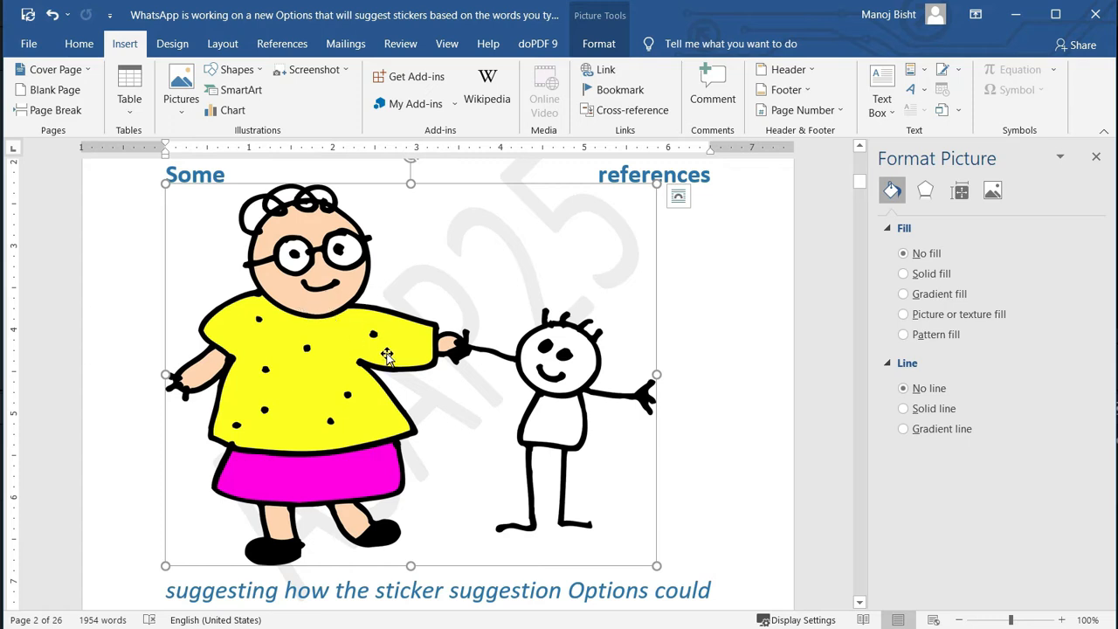
pyautogui.click(560, 364)
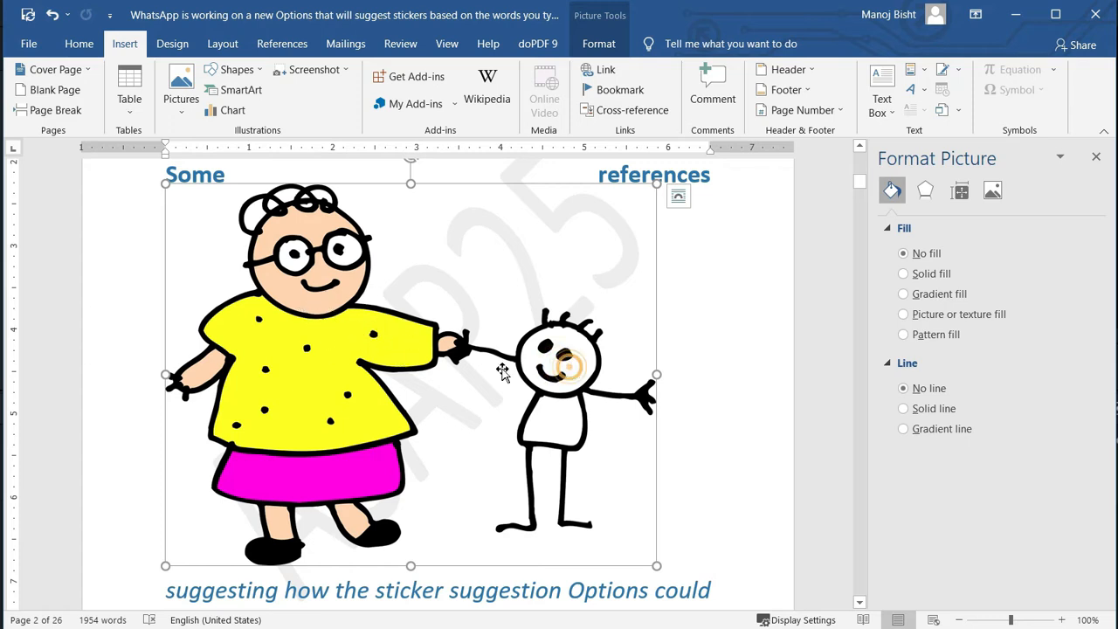
pyautogui.moveTo(306, 374); pyautogui.dragTo(395, 338)
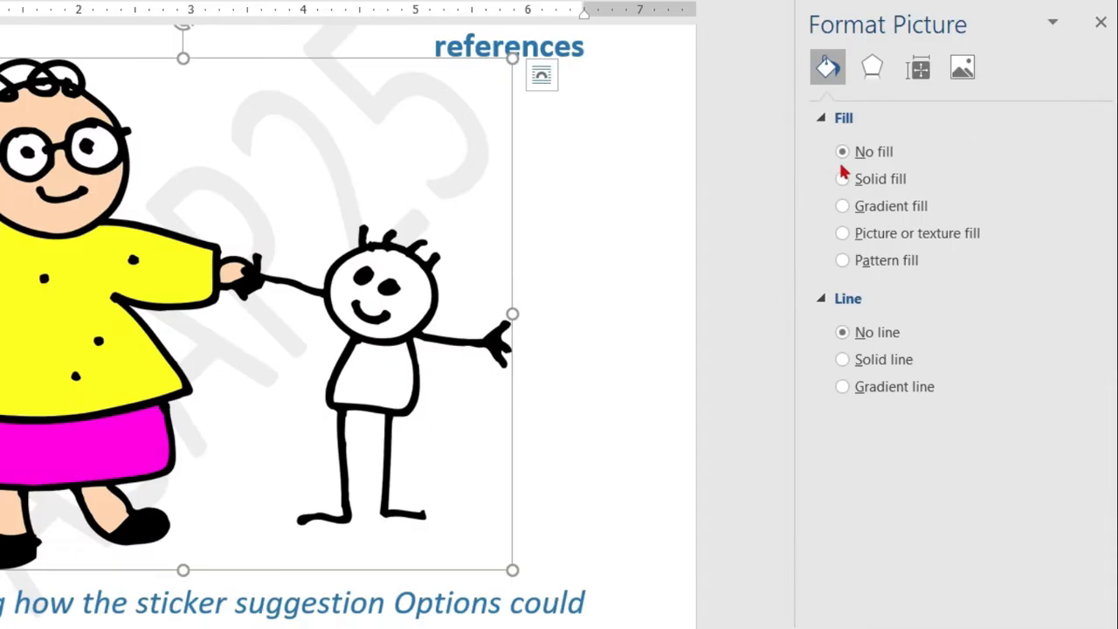
# Give the picture of the woman and child a solid dark blue fill with 27% transparency.
pyautogui.click(827, 73)
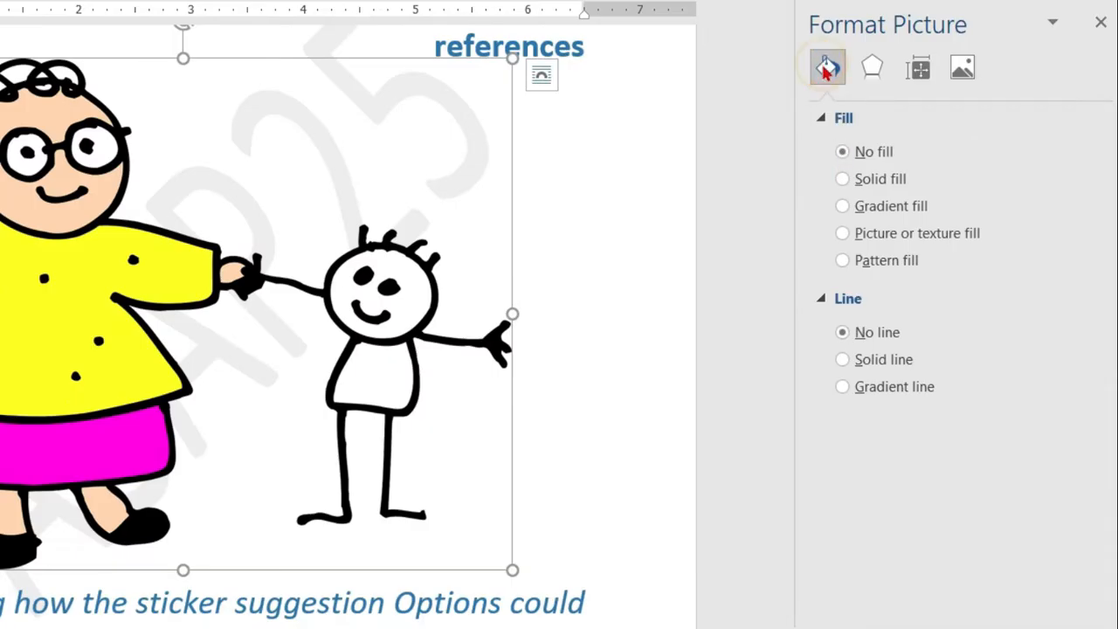
pyautogui.click(877, 180)
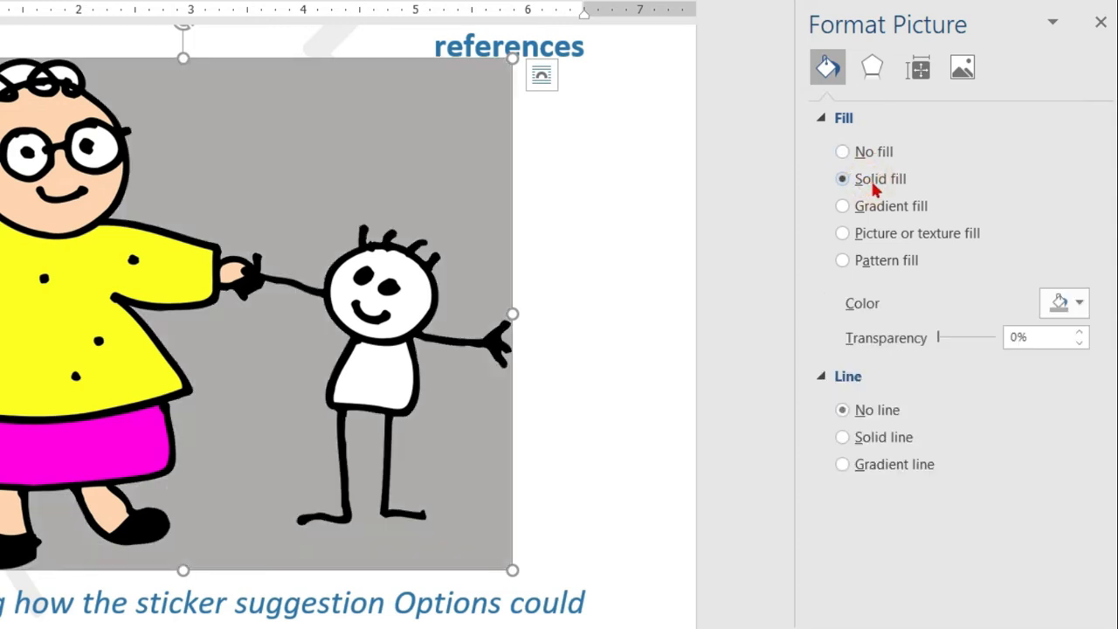
pyautogui.click(1078, 306)
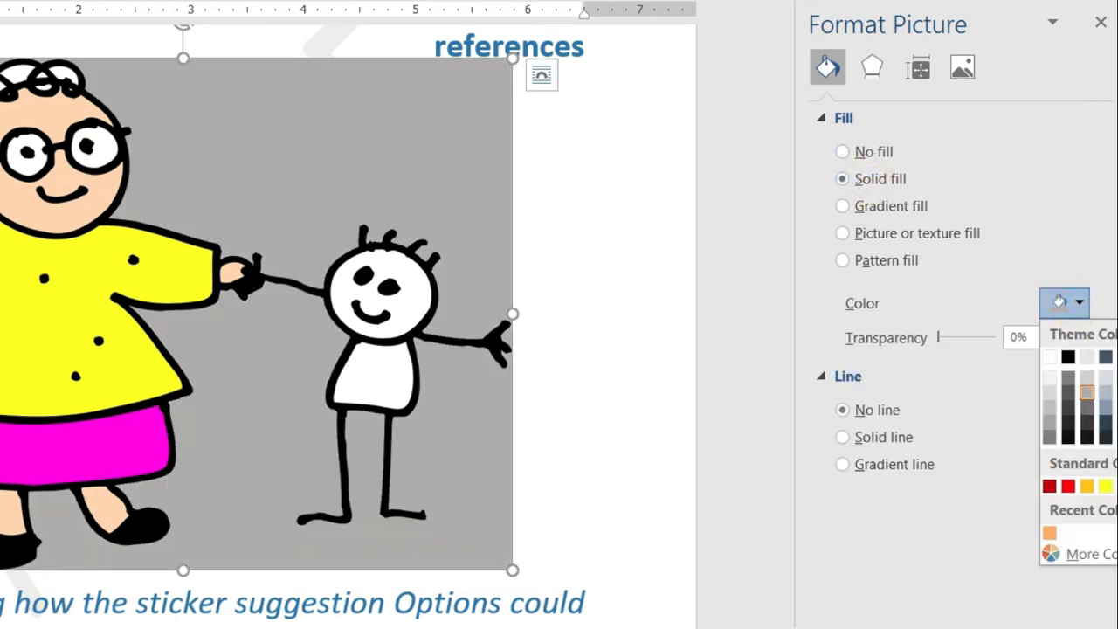
pyautogui.click(1117, 422)
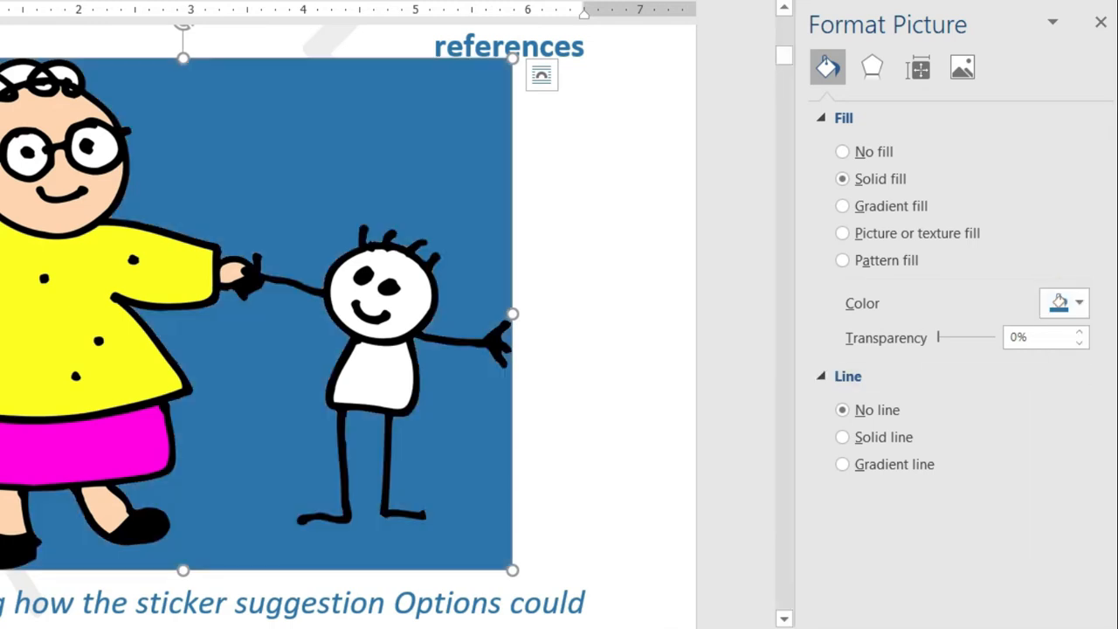
pyautogui.moveTo(940, 337); pyautogui.dragTo(981, 341)
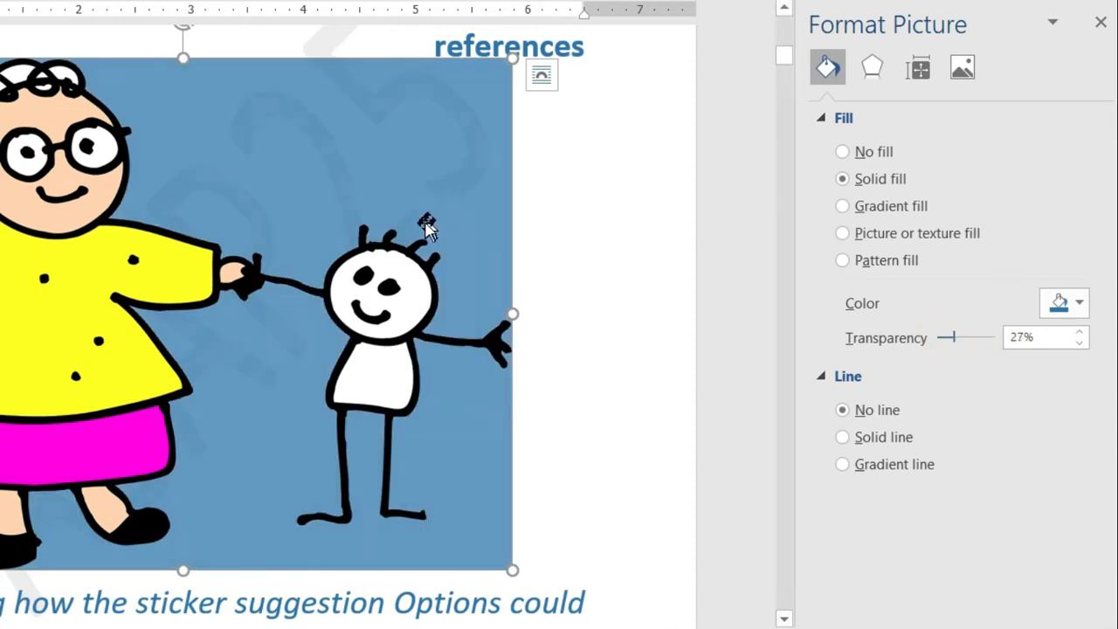
# Give the picture a gradient fill, trying the blue radial and grey linear presets and ending with the gold radial preset.
pyautogui.click(843, 208)
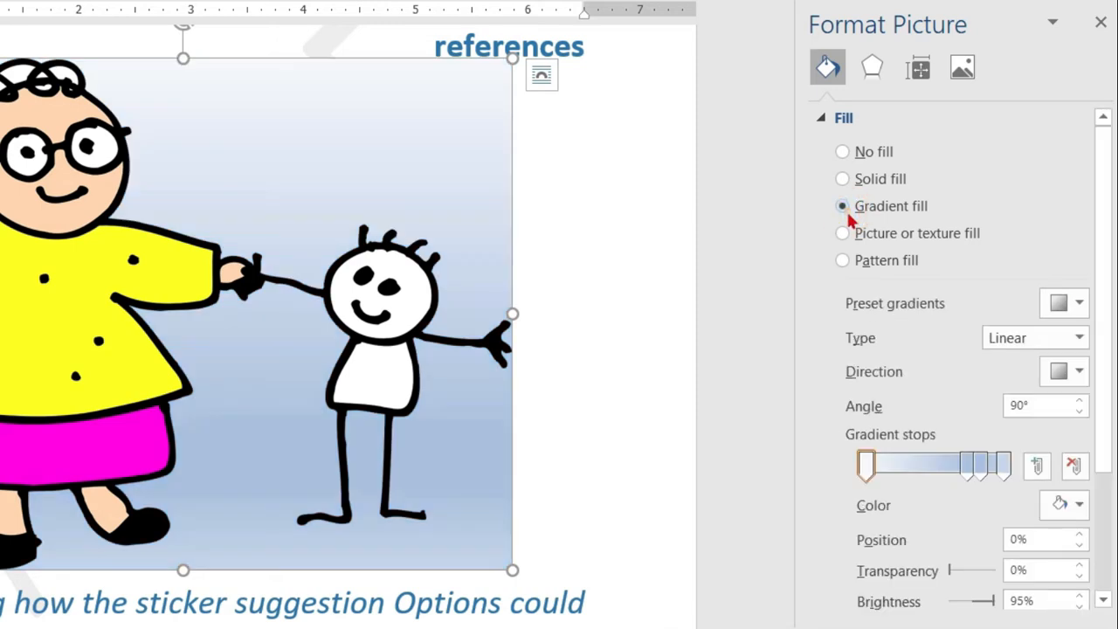
pyautogui.click(1078, 303)
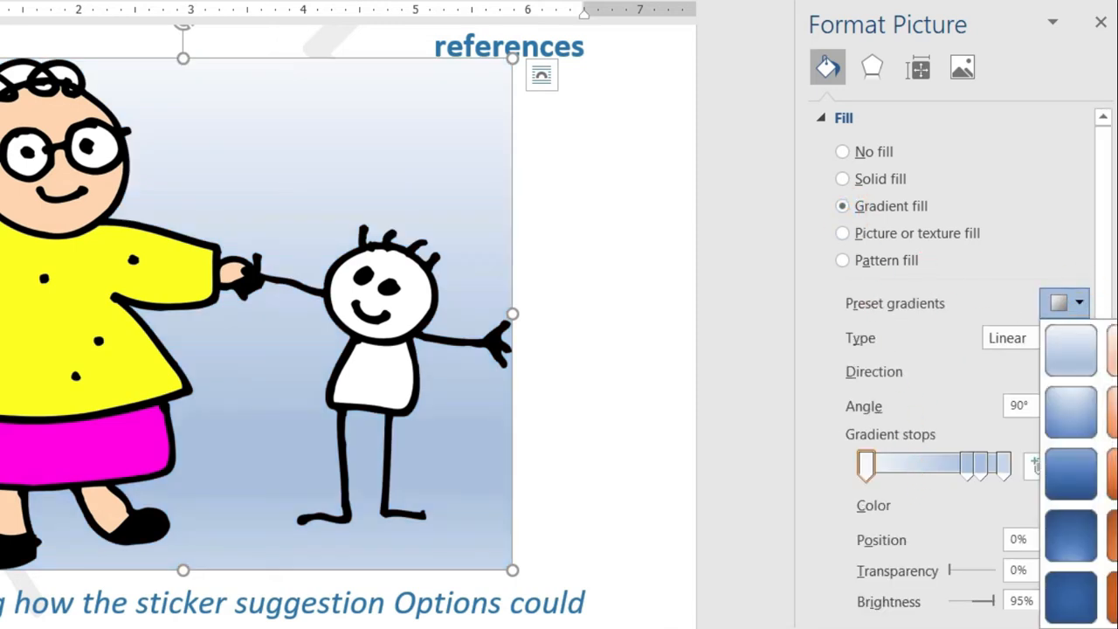
pyautogui.click(1071, 412)
pyautogui.click(1069, 302)
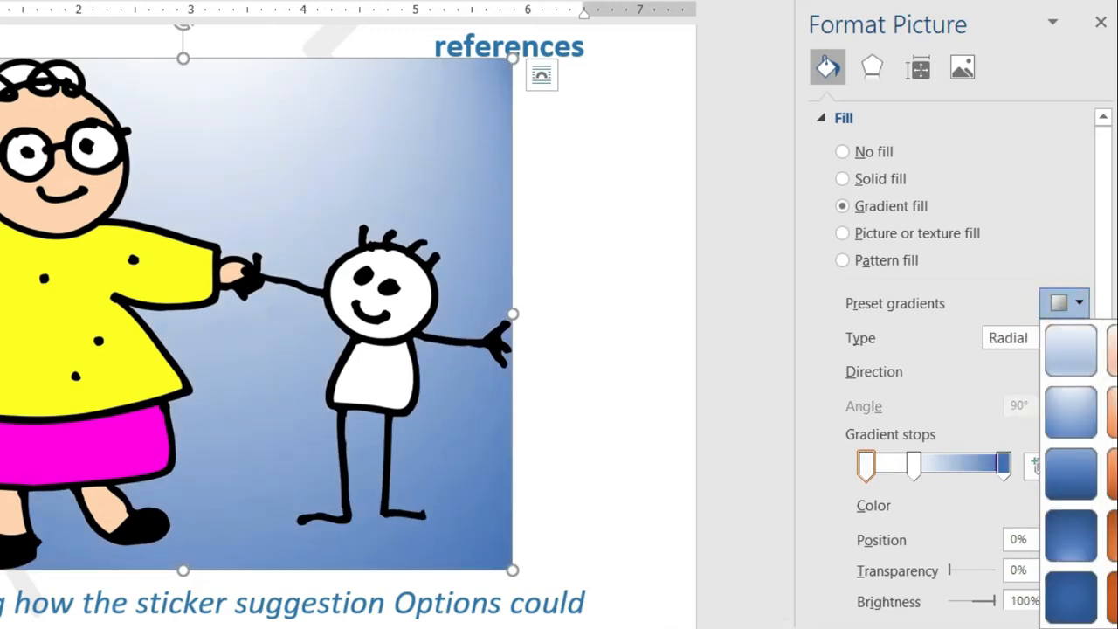
pyautogui.click(1117, 474)
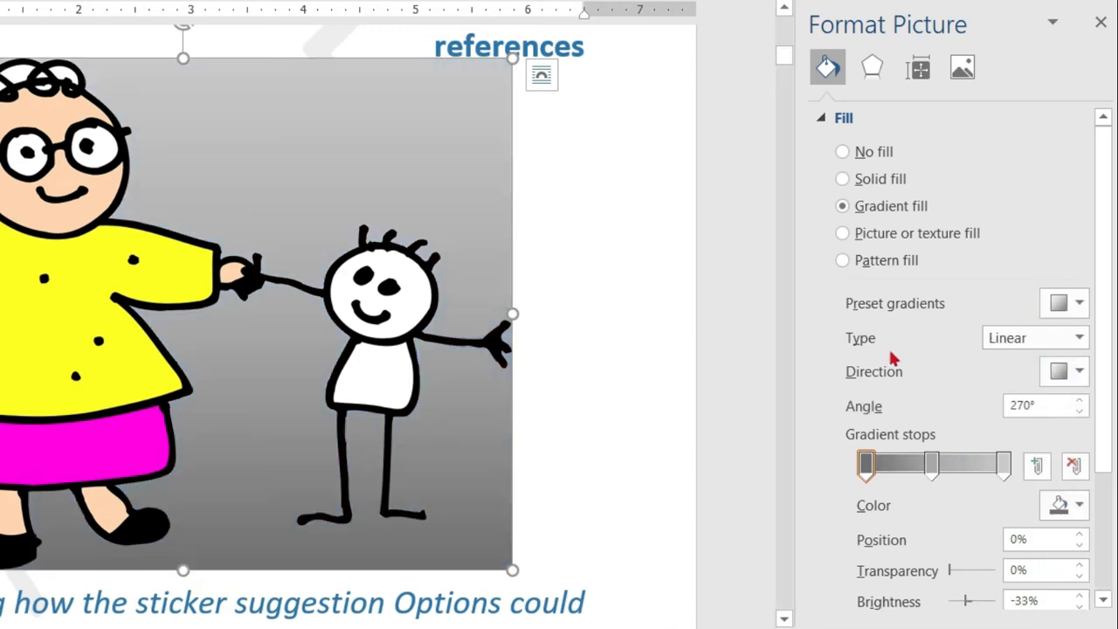
pyautogui.click(1059, 302)
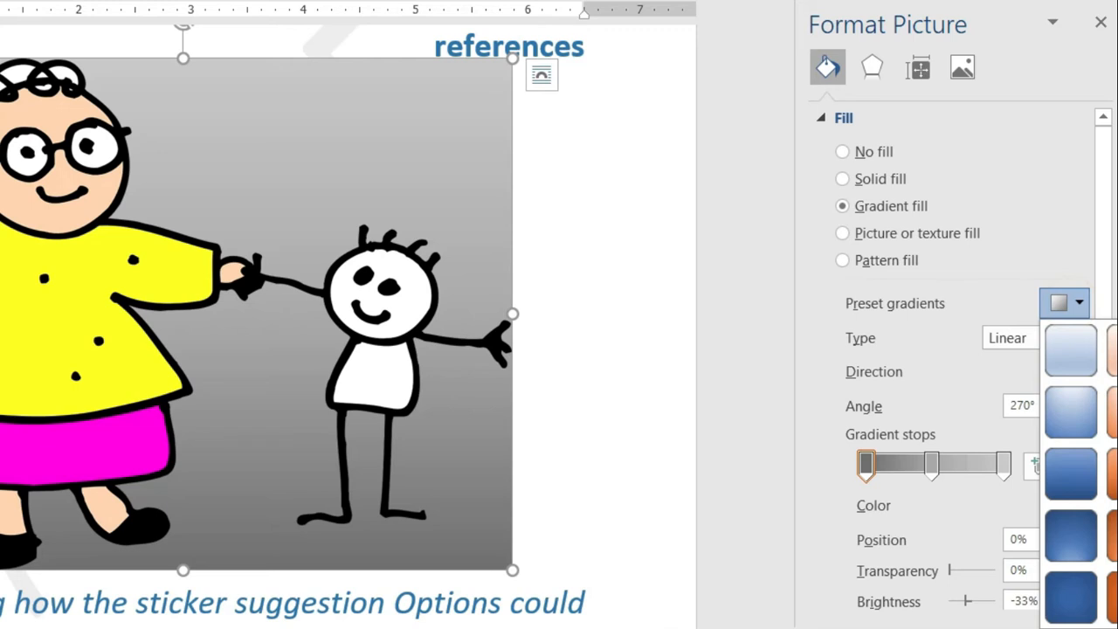
pyautogui.click(1117, 412)
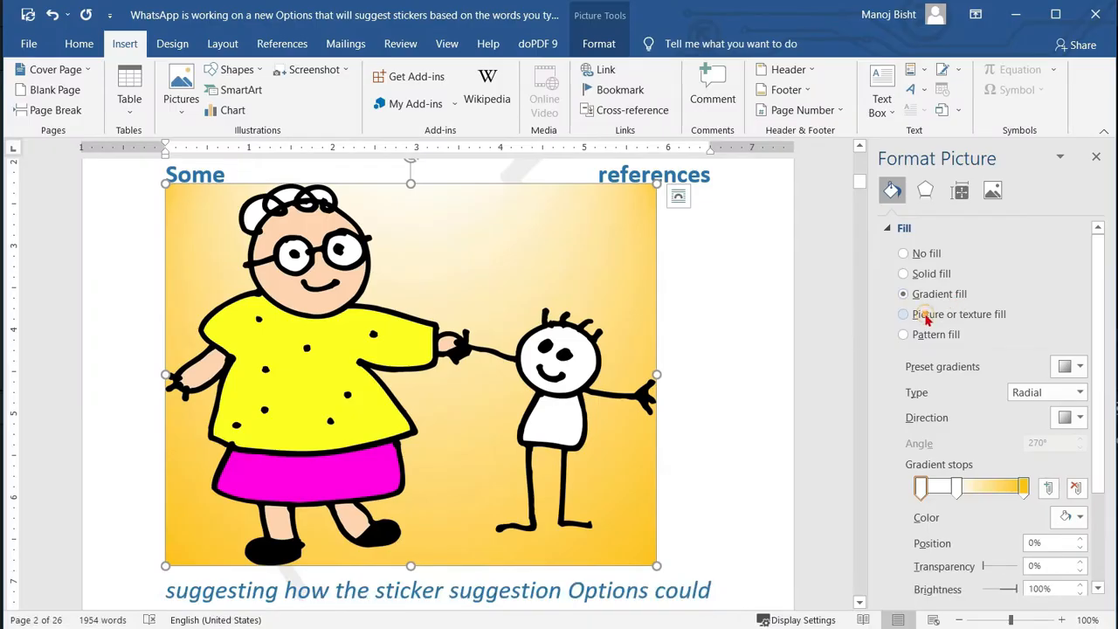
# Fill the picture's background with the image file Find, Replace, GoTo Commands.png from the Downloads folder.
pyautogui.click(928, 317)
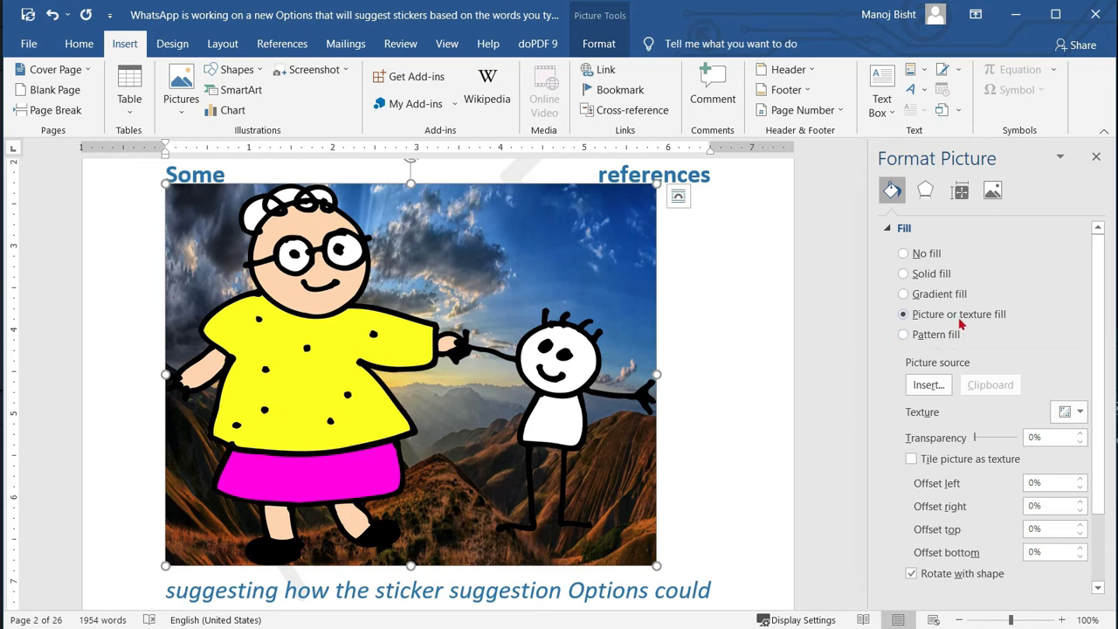
pyautogui.click(928, 385)
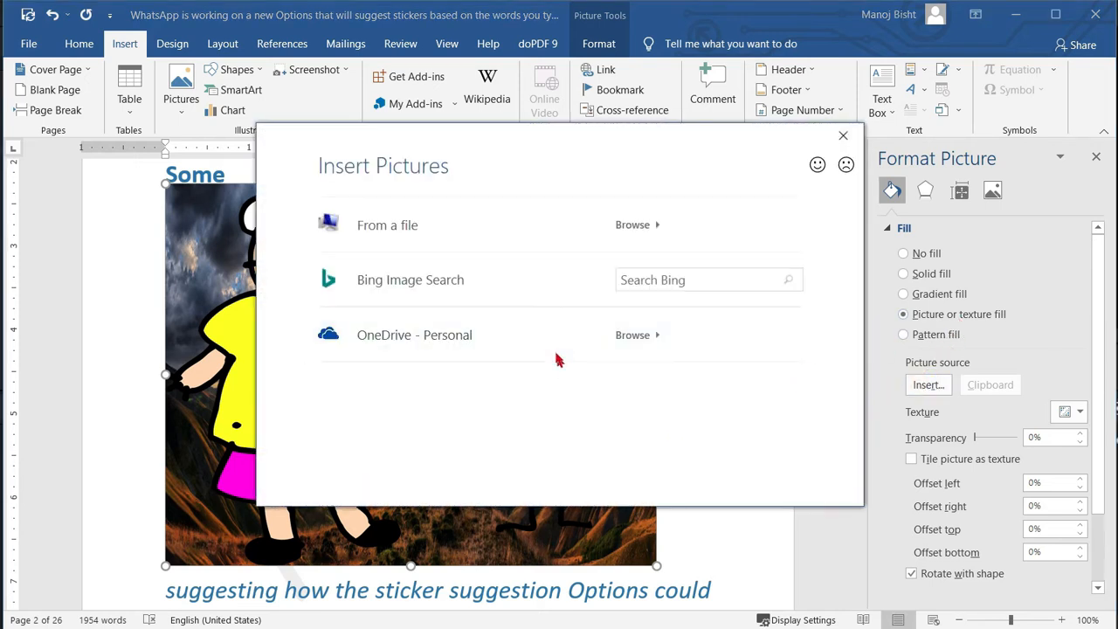
pyautogui.click(626, 230)
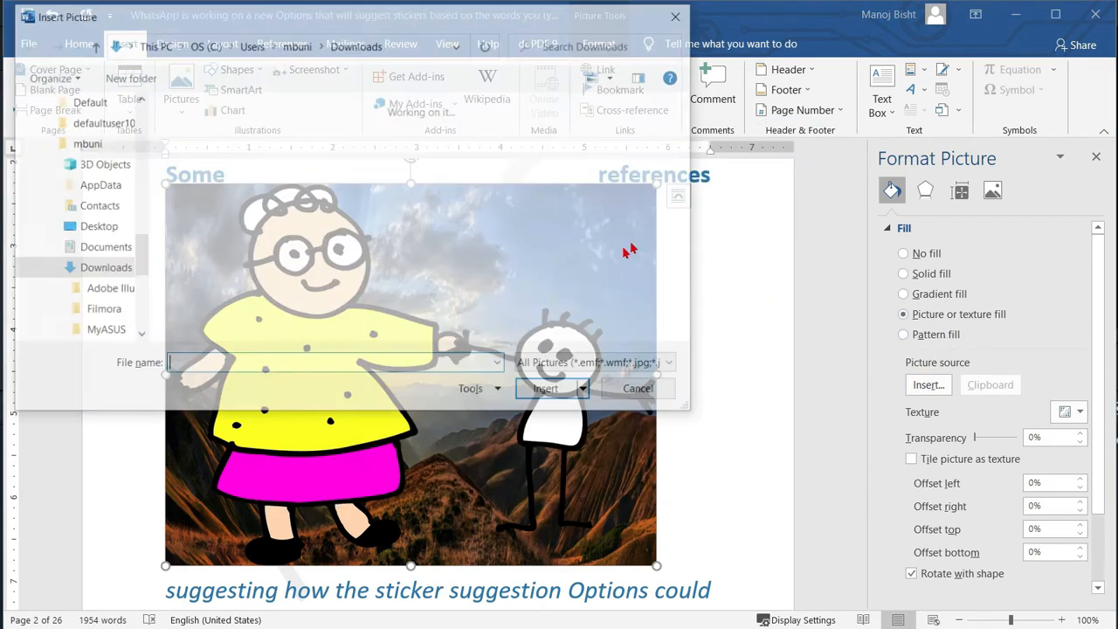
pyautogui.click(269, 245)
pyautogui.scroll(-3, 268, 245)
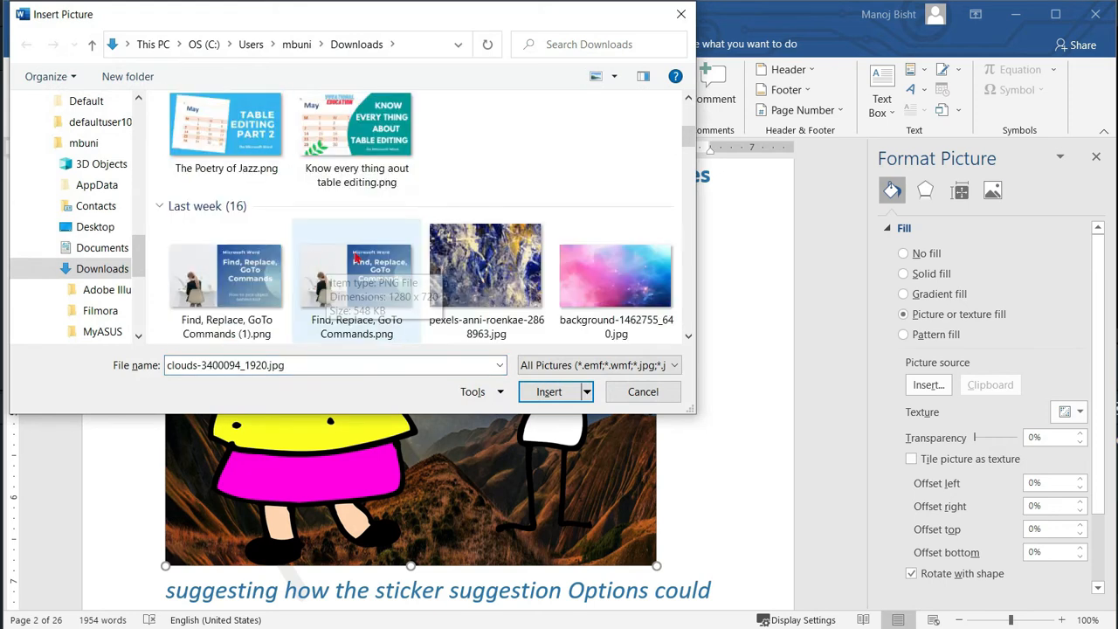
pyautogui.click(357, 273)
pyautogui.click(549, 391)
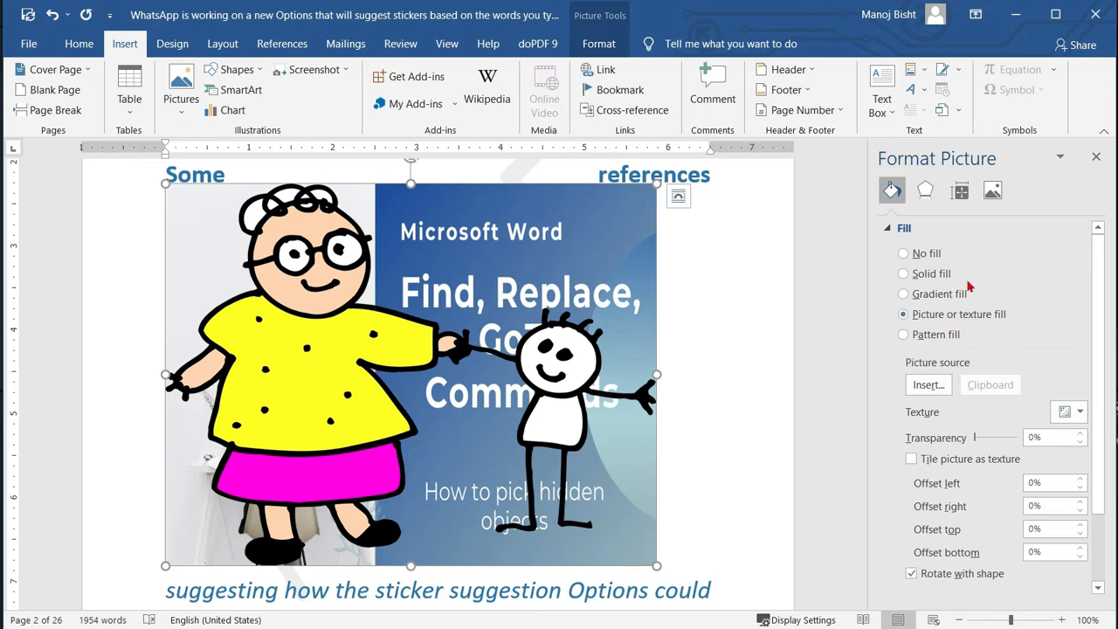
# Switch the picture's background to a pattern fill, trying several line and wave patterns and ending with the small checker pattern.
pyautogui.click(905, 335)
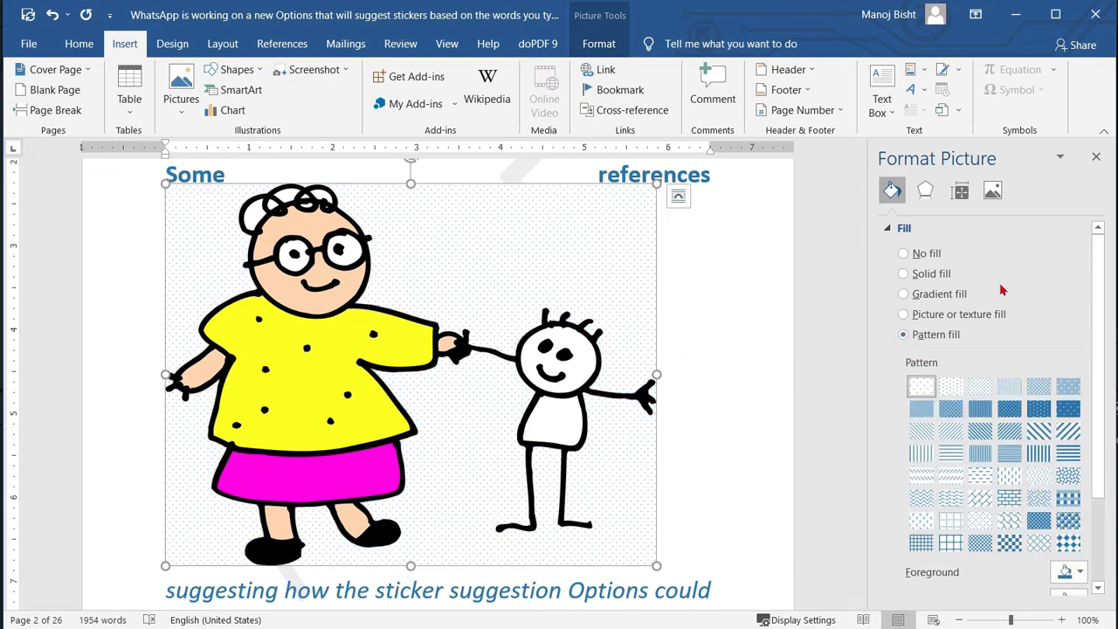
pyautogui.click(956, 433)
pyautogui.click(958, 451)
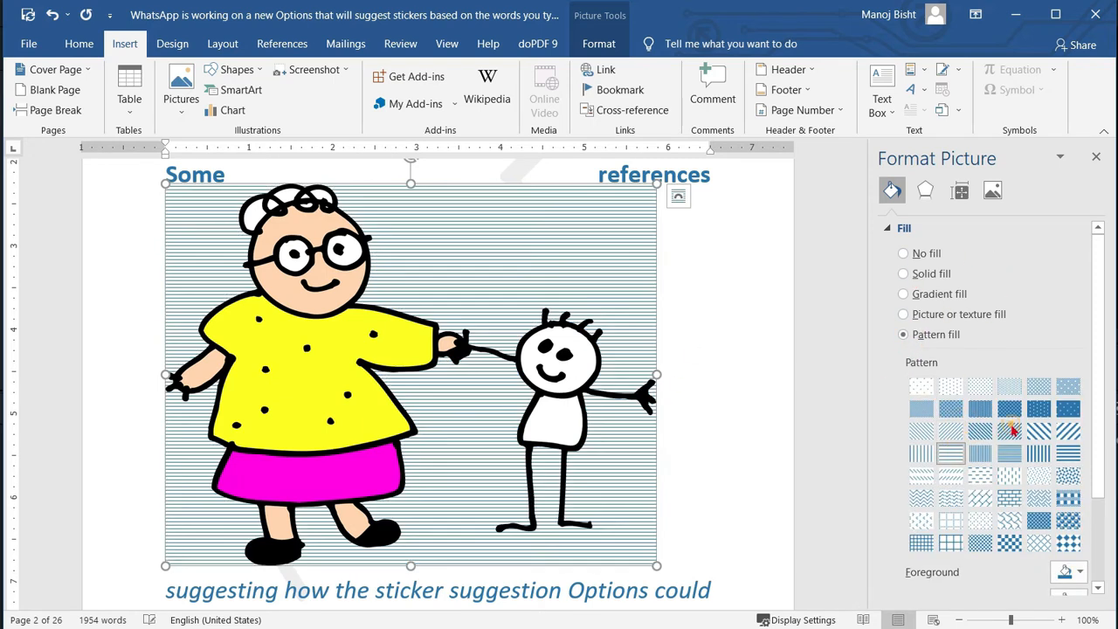
pyautogui.click(1011, 427)
pyautogui.click(1043, 456)
pyautogui.click(1009, 520)
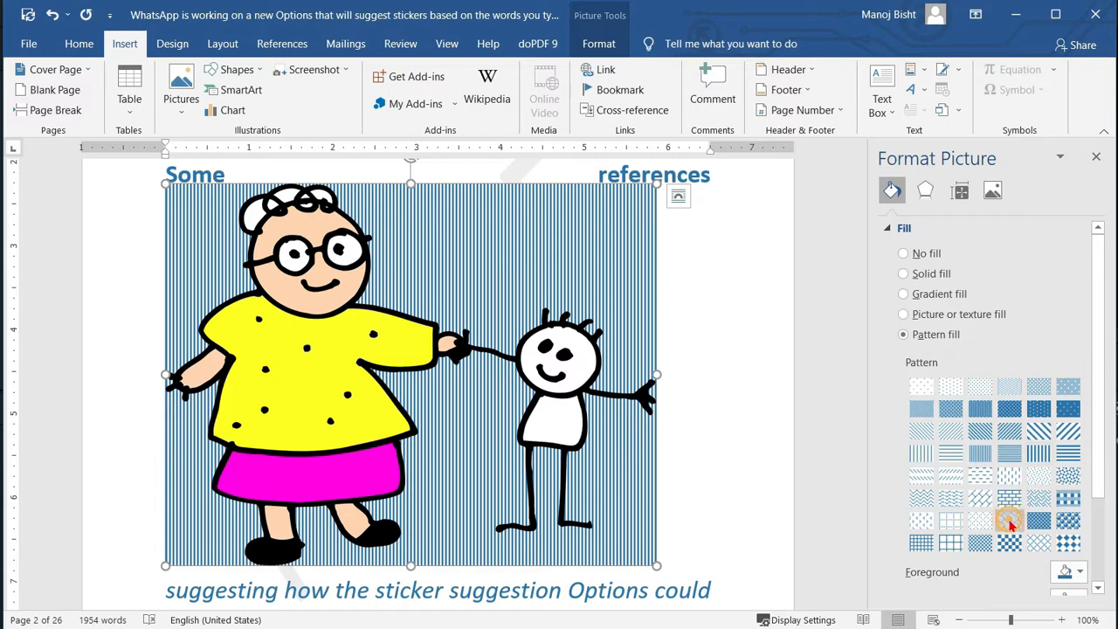
pyautogui.scroll(-1, 1009, 520)
pyautogui.click(952, 500)
pyautogui.click(981, 500)
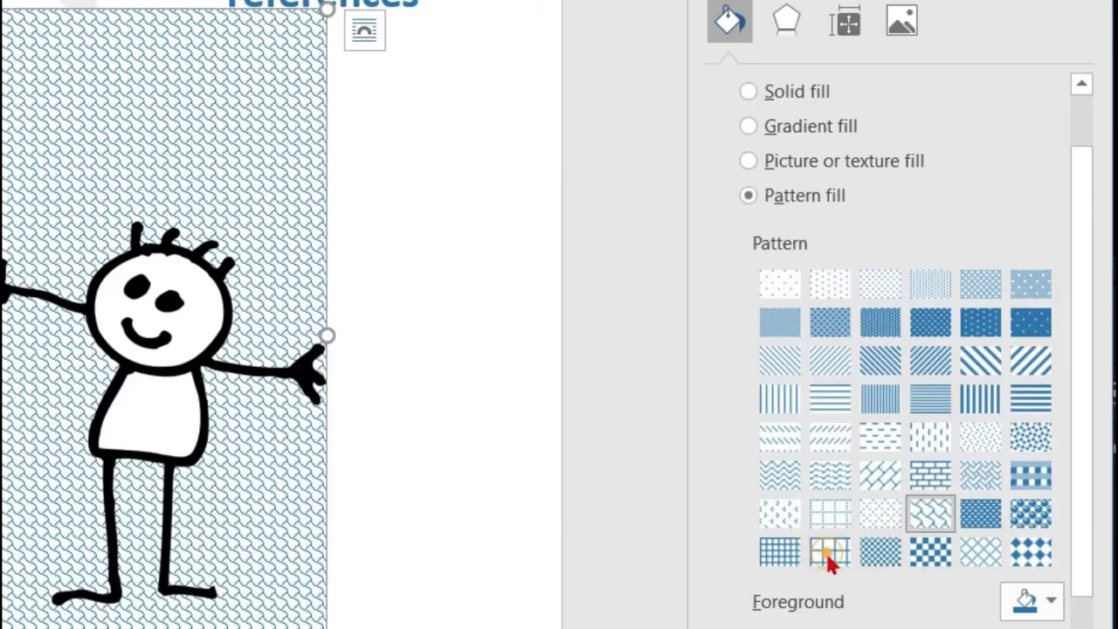
pyautogui.scroll(-2, 917, 503)
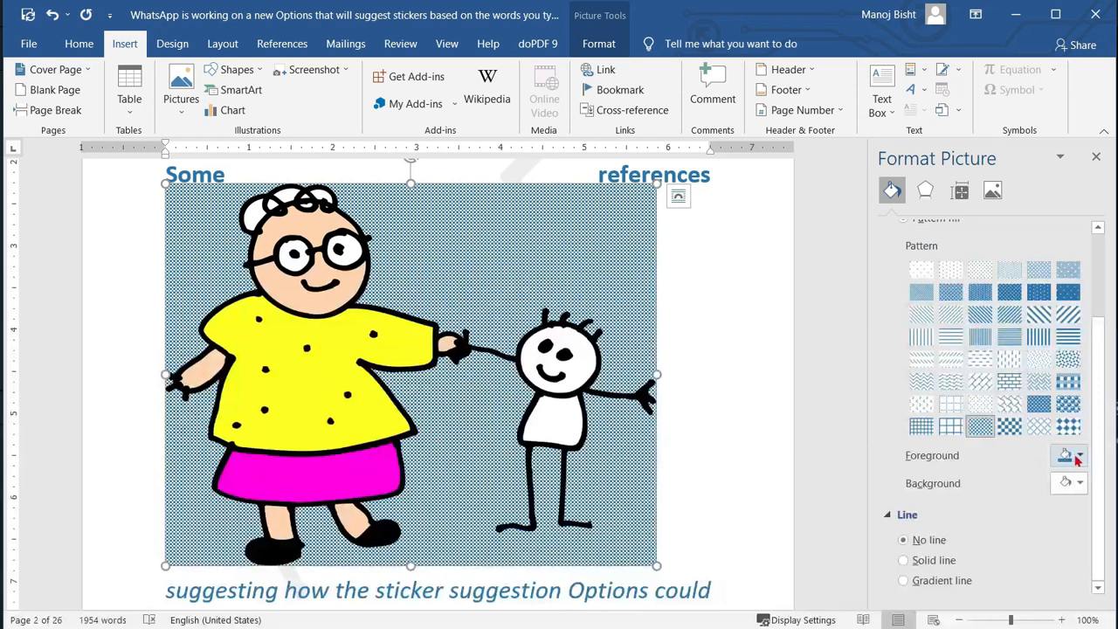
# Set the pattern's foreground to dark blue-grey and its background to light blue-grey, and choose the thin horizontal line pattern.
pyautogui.click(1051, 472)
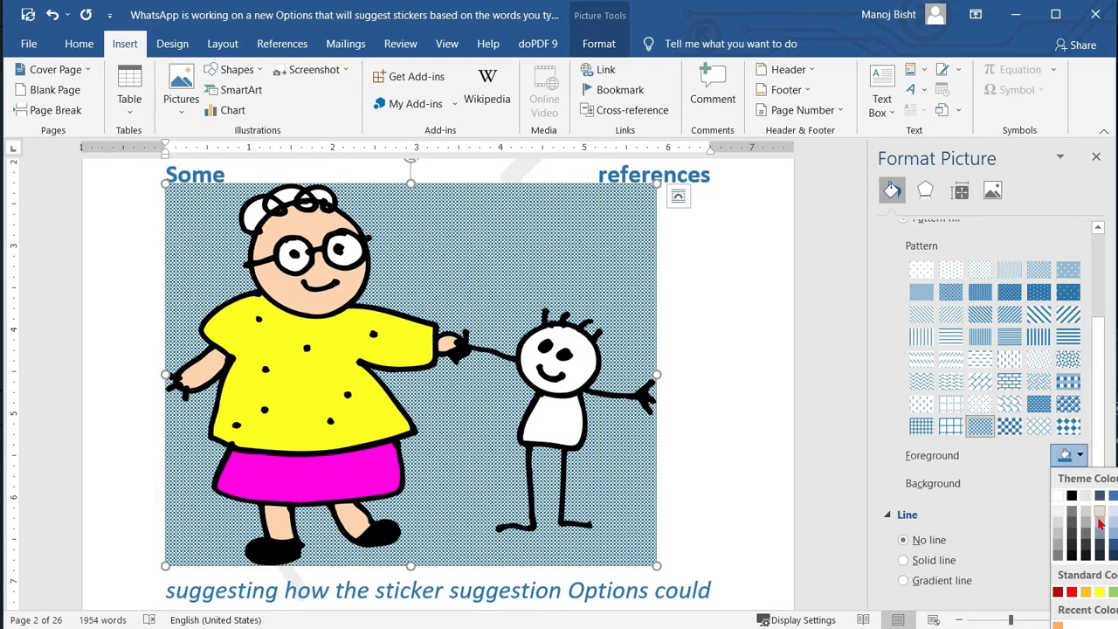
pyautogui.click(1097, 545)
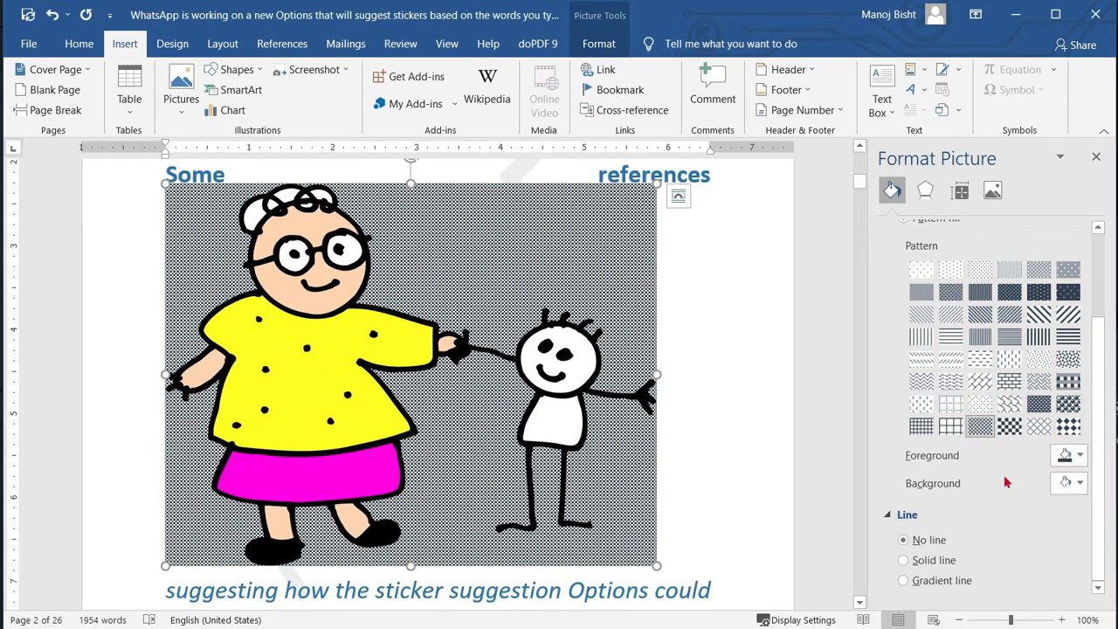
pyautogui.click(1080, 483)
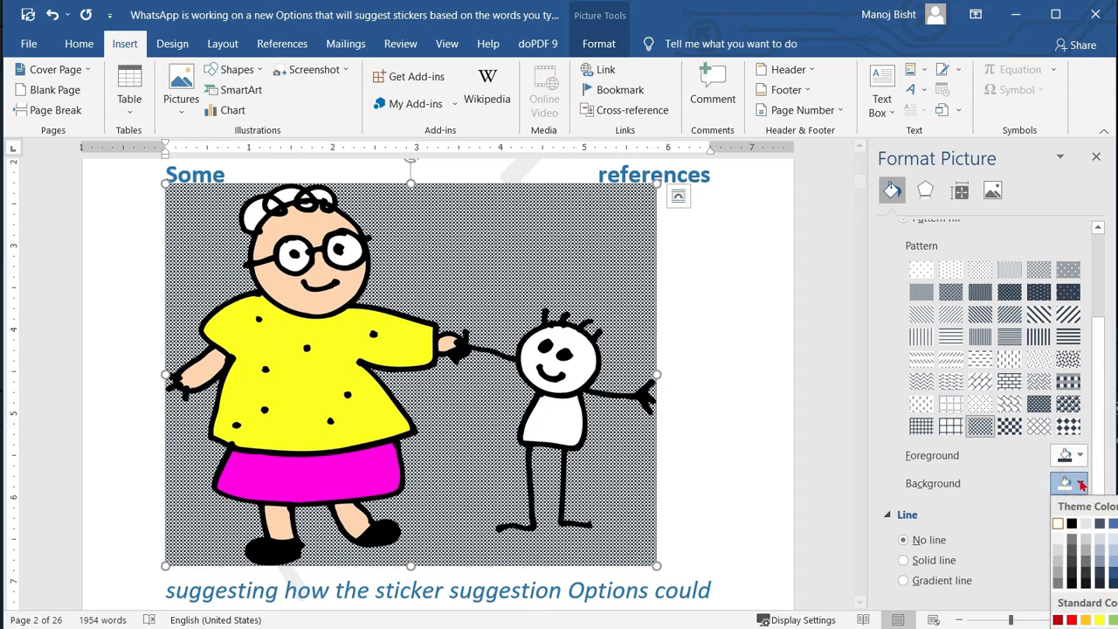
pyautogui.click(1099, 556)
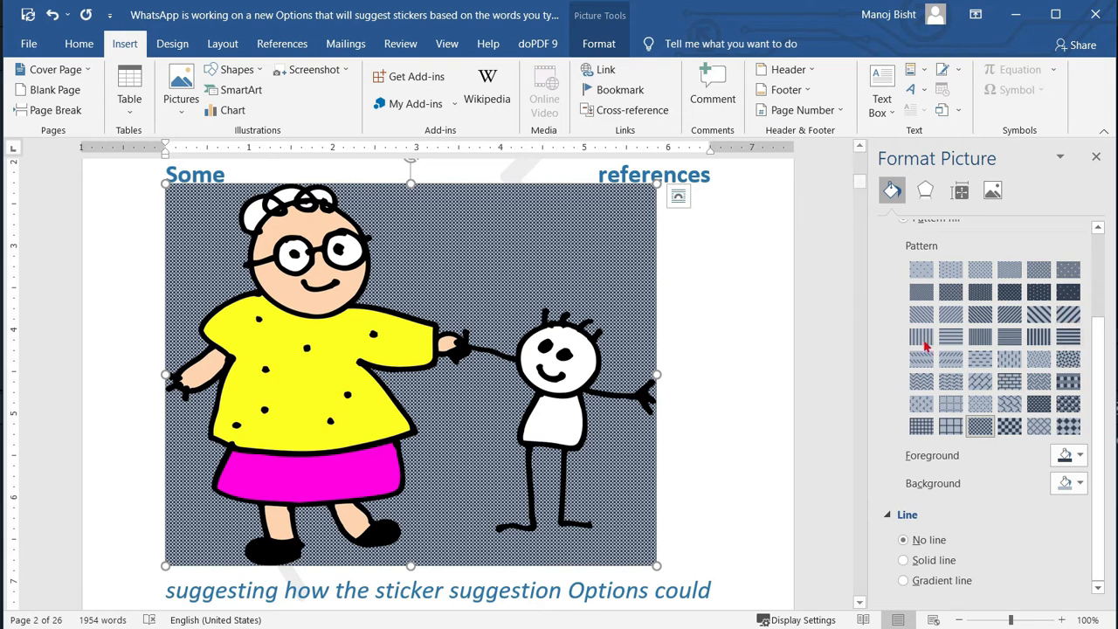
pyautogui.click(950, 338)
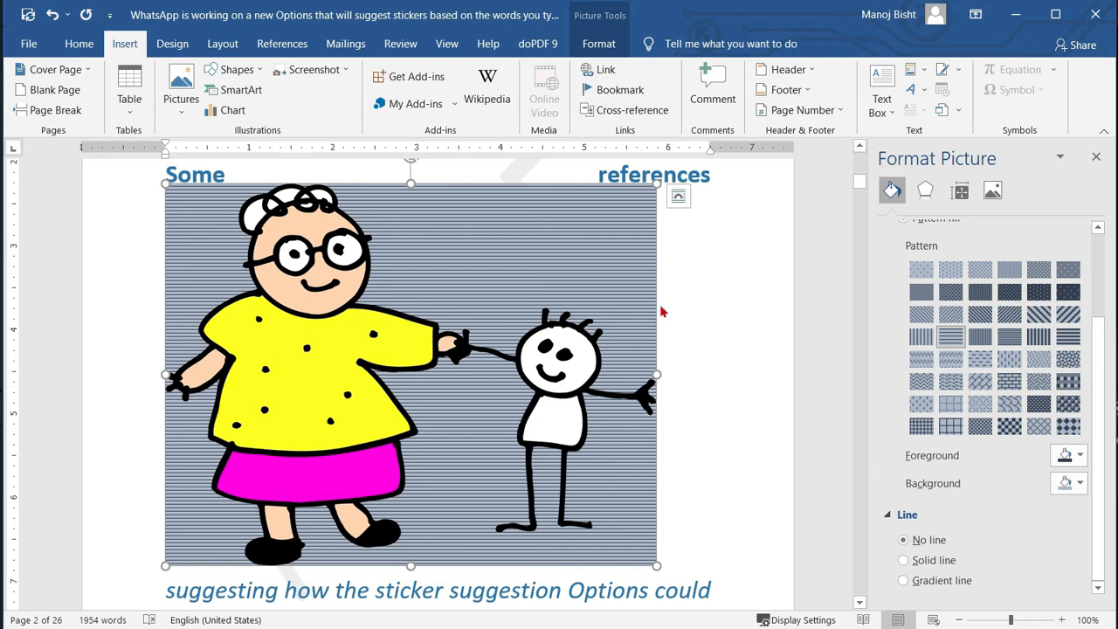
# Set the pattern fill's background colour to light gold and choose the large checkerboard pattern.
pyautogui.click(1081, 483)
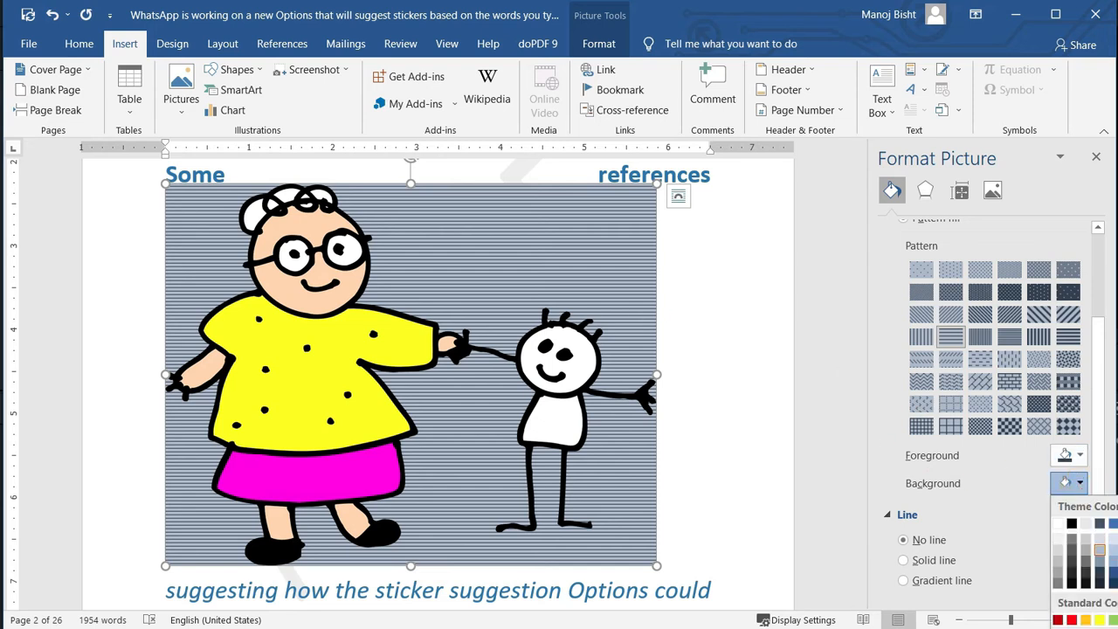
pyautogui.click(1117, 550)
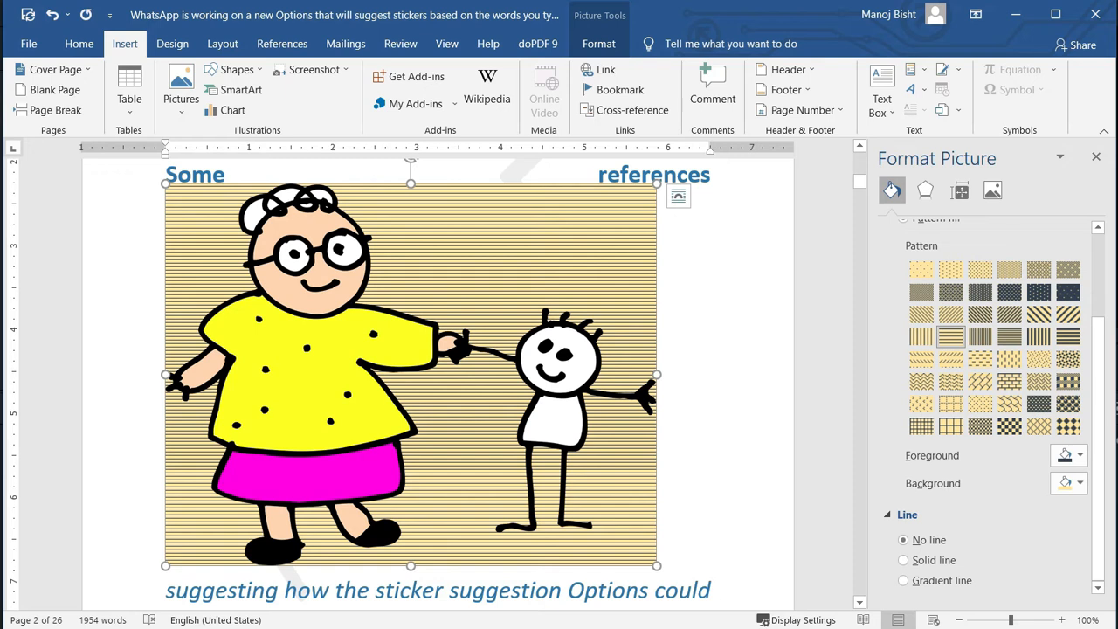
pyautogui.click(1009, 425)
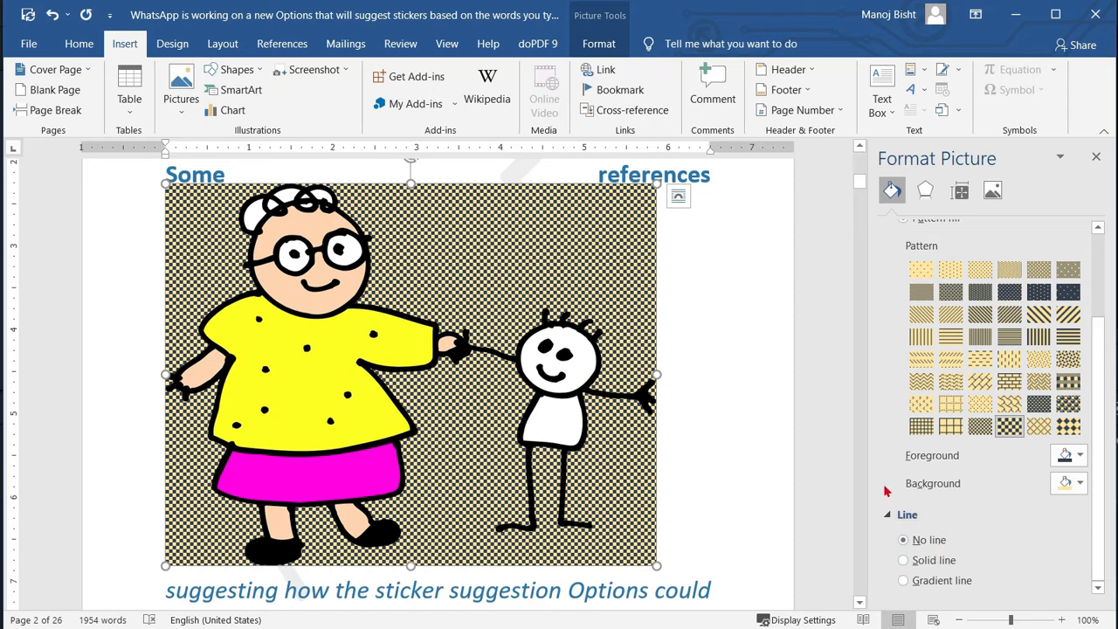
# Give the picture a solid outline, trying dark red and ending with black.
pyautogui.click(931, 562)
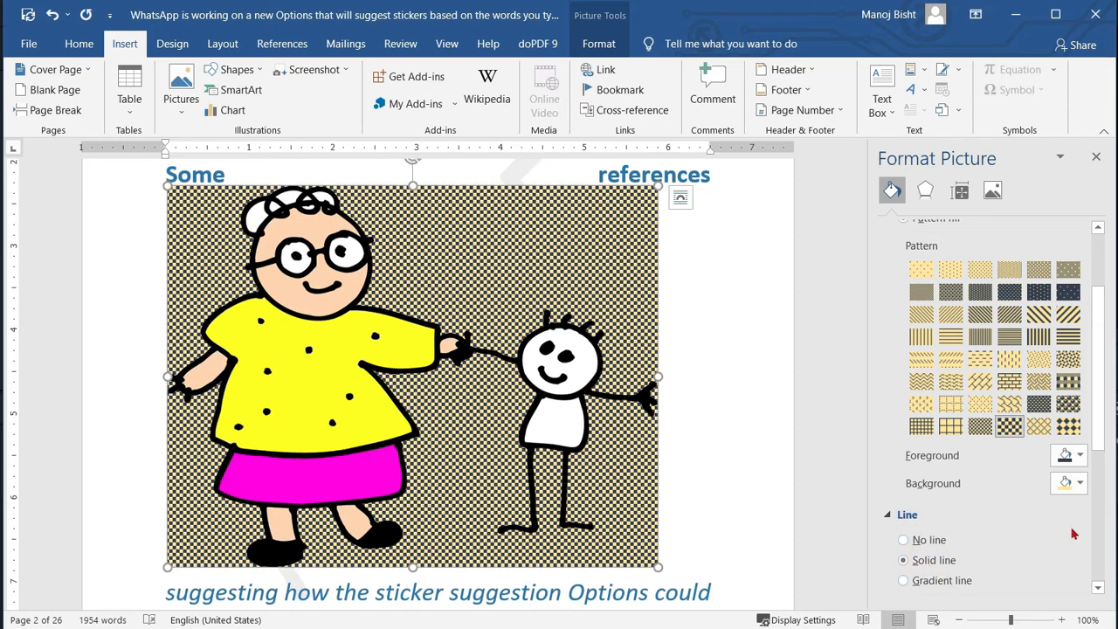
pyautogui.scroll(-5, 1097, 494)
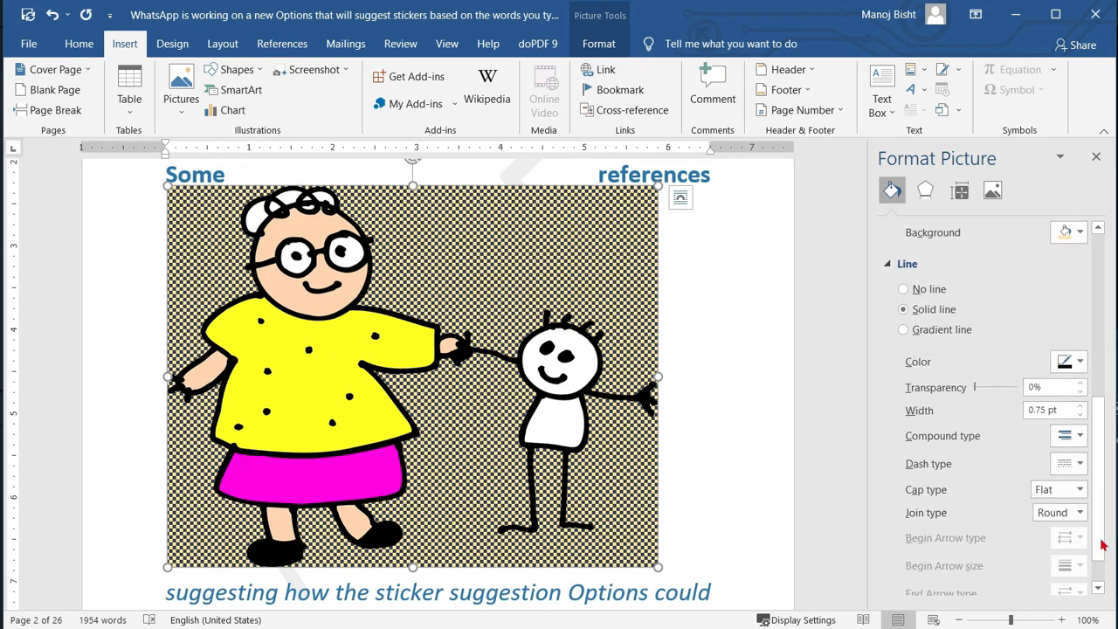
pyautogui.click(1080, 361)
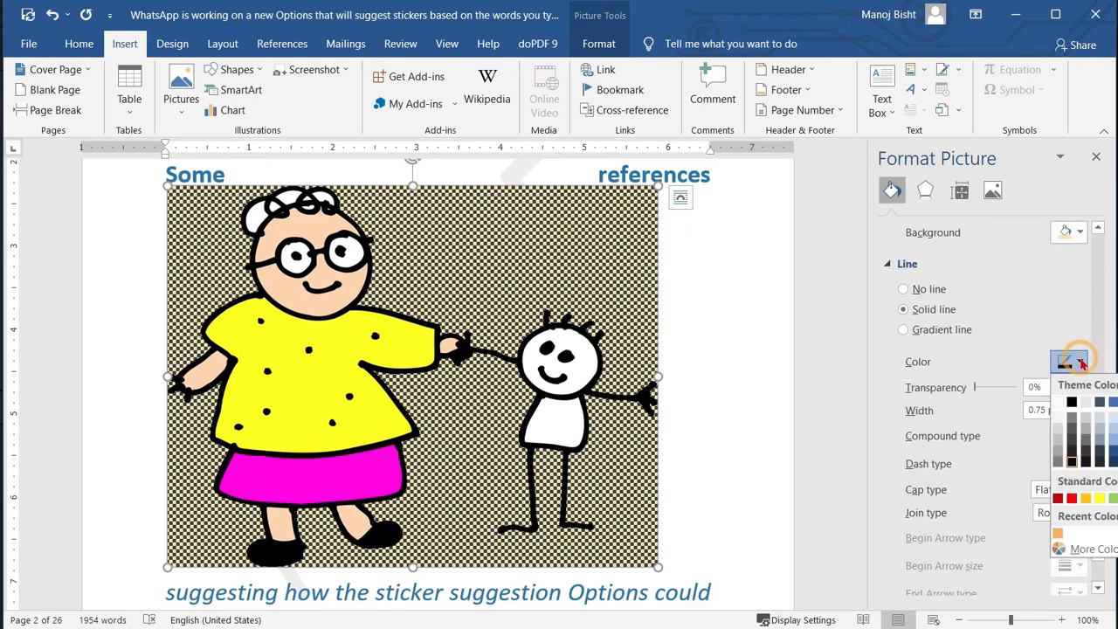
pyautogui.click(1058, 498)
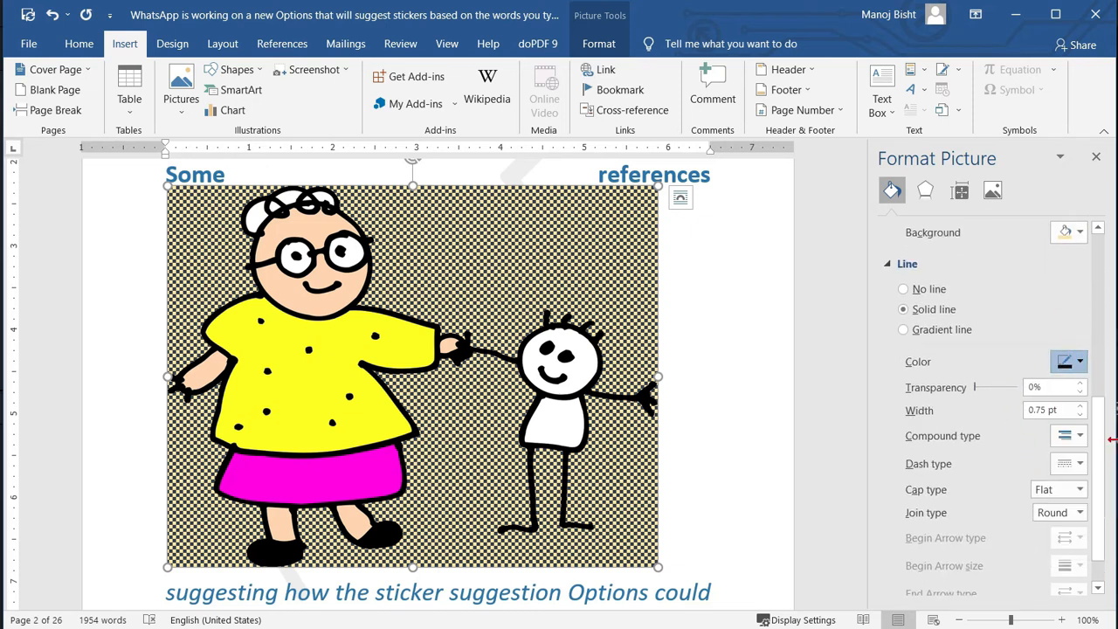
pyautogui.click(1079, 363)
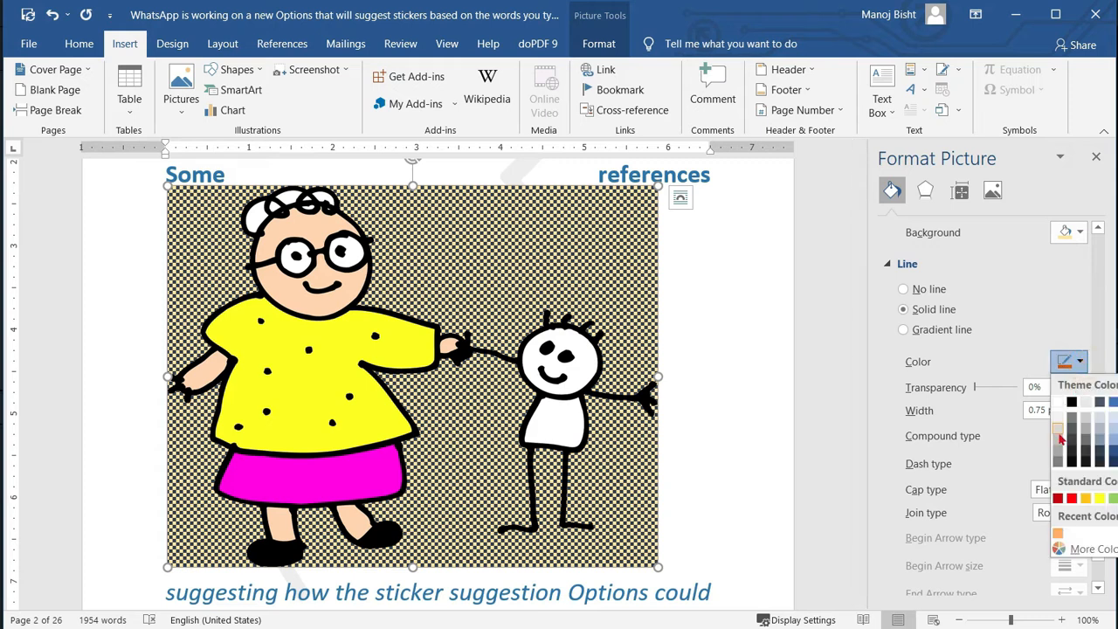
pyautogui.click(1072, 463)
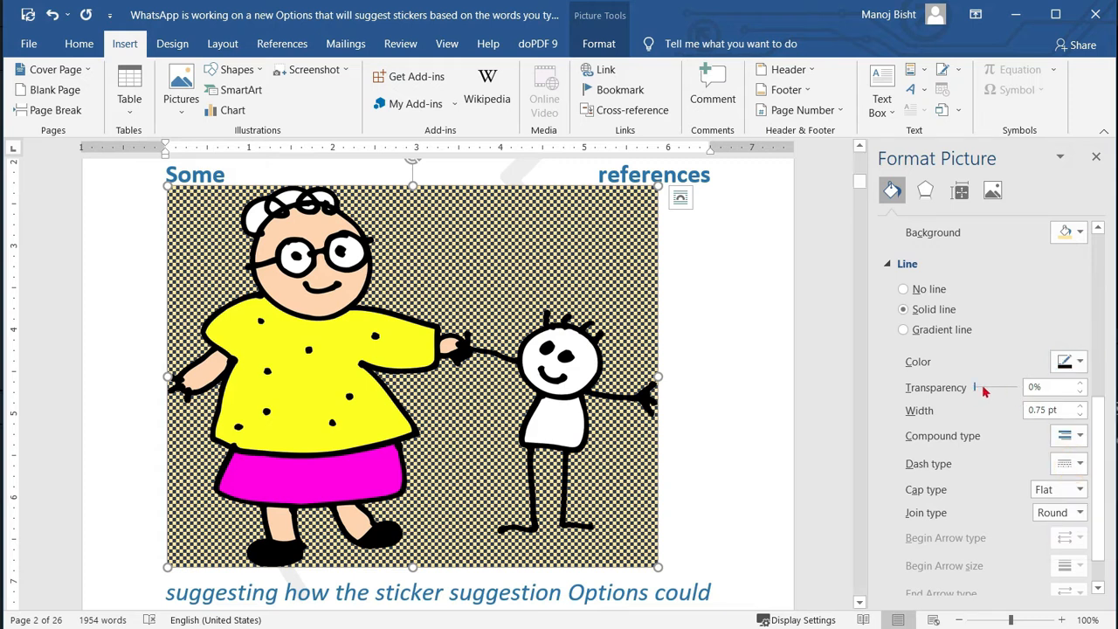
# Set the picture outline's width to 4.75 pt.
pyautogui.scroll(-1, 1049, 450)
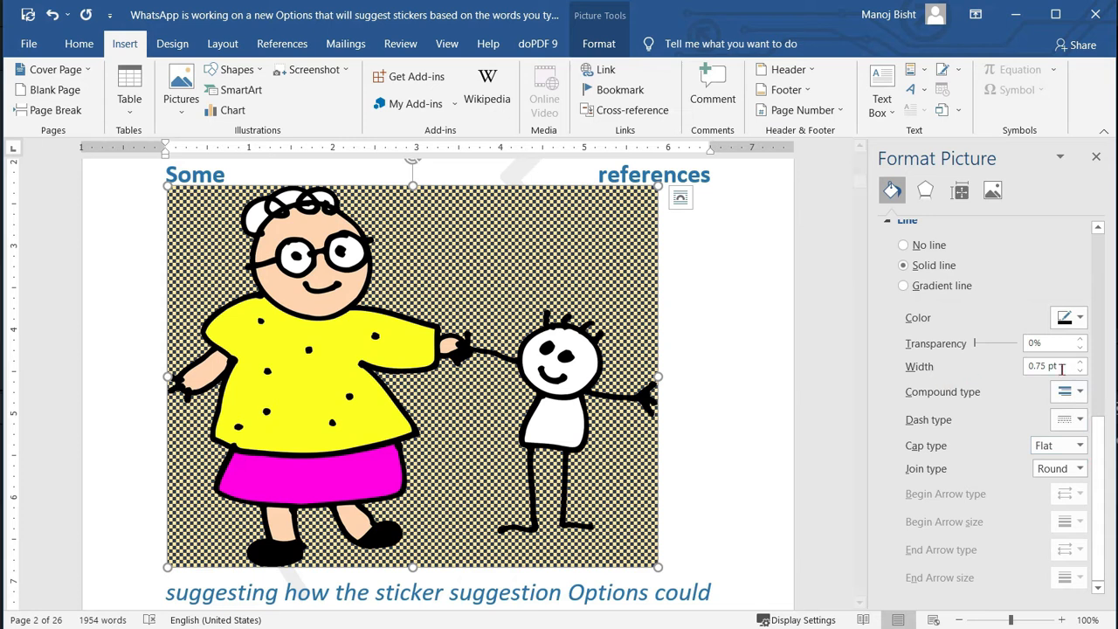
pyautogui.click(1080, 370)
pyautogui.click(1081, 370)
pyautogui.click(1082, 361)
pyautogui.click(1081, 361)
pyautogui.click(1081, 361)
pyautogui.click(1082, 360)
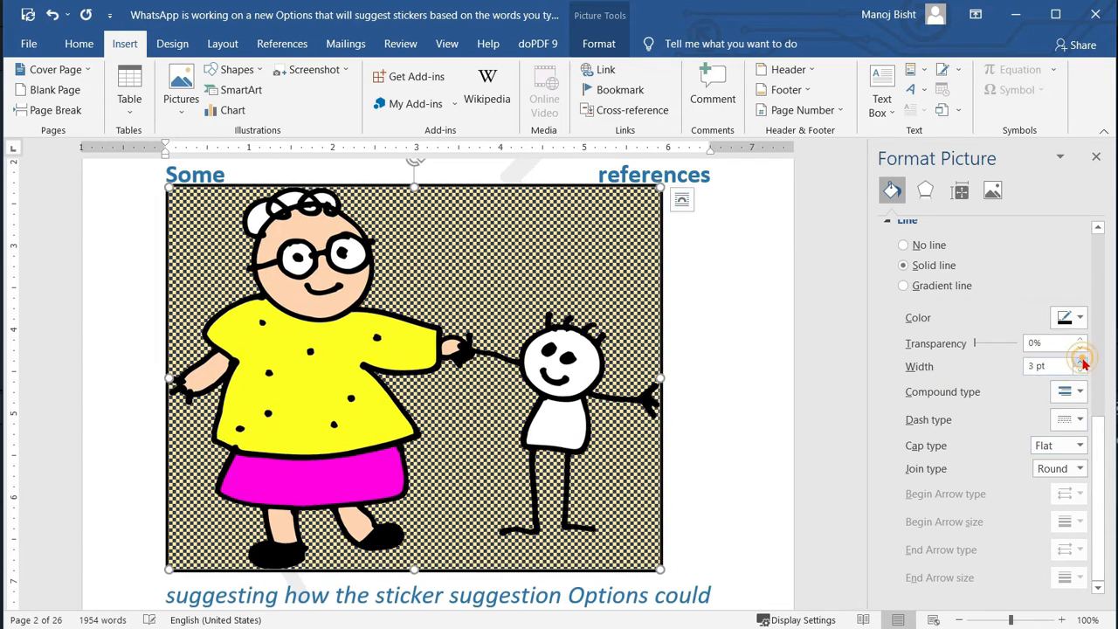
pyautogui.click(1081, 361)
pyautogui.click(1082, 360)
pyautogui.click(1082, 361)
pyautogui.click(1082, 361)
pyautogui.click(1082, 361)
pyautogui.click(1082, 360)
pyautogui.click(1081, 361)
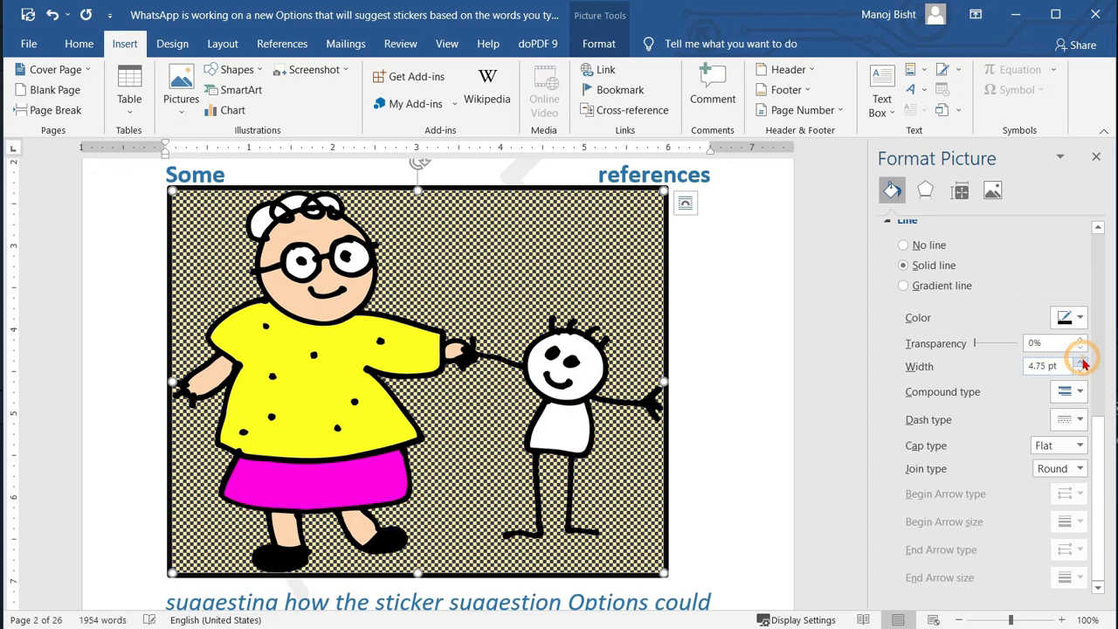
# Set the outline's compound type to the thick-thin double line and its dash type to dashes.
pyautogui.click(1080, 396)
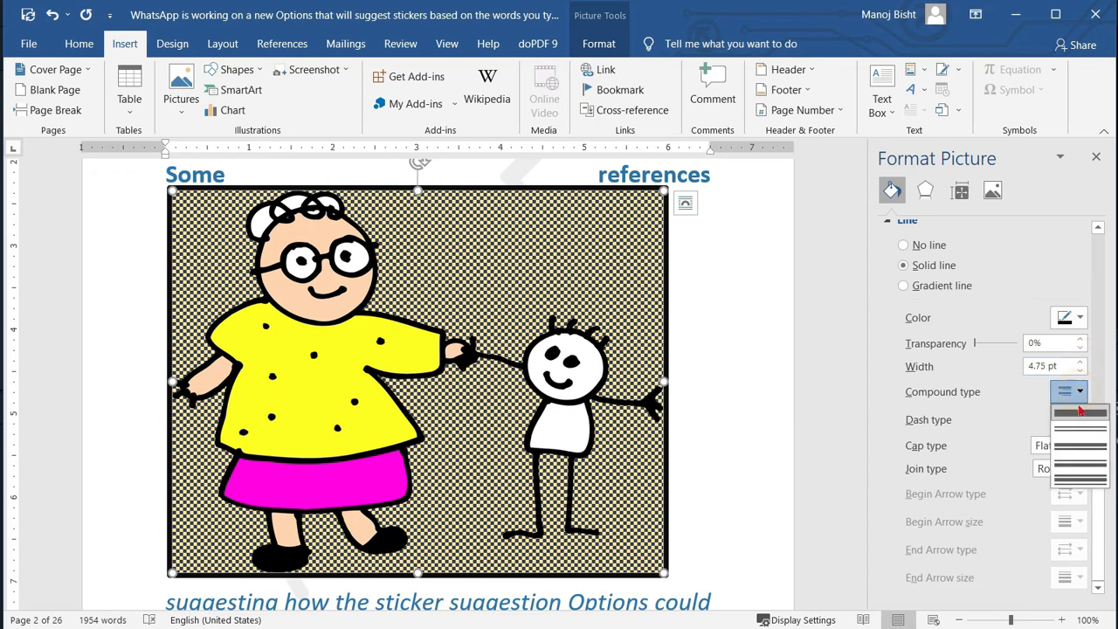
pyautogui.click(1076, 448)
pyautogui.click(1081, 395)
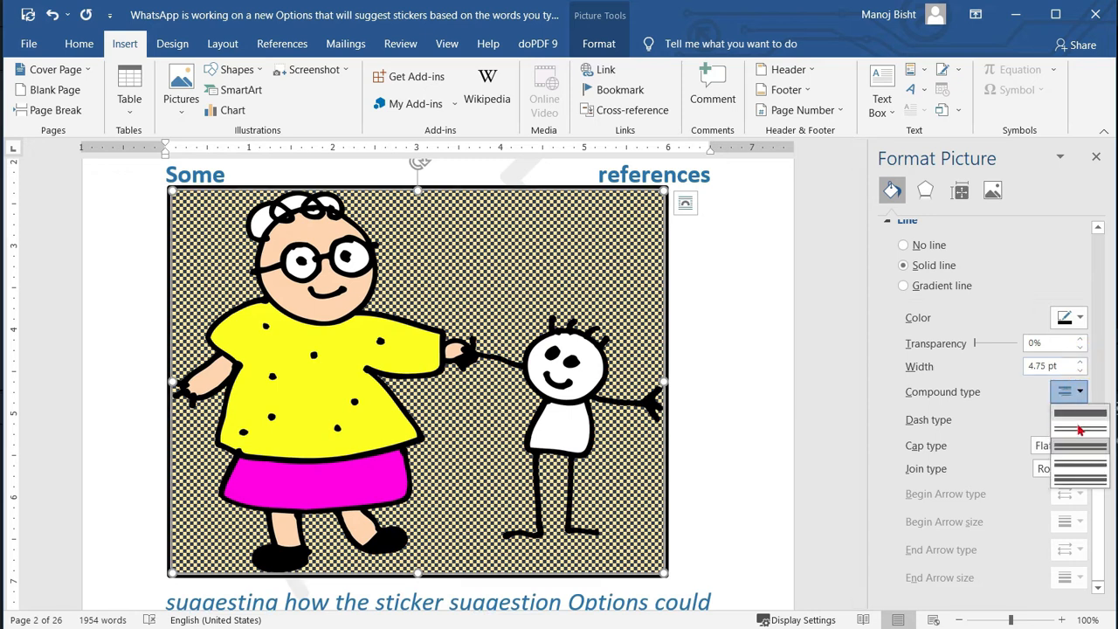
pyautogui.click(1080, 449)
pyautogui.click(1081, 419)
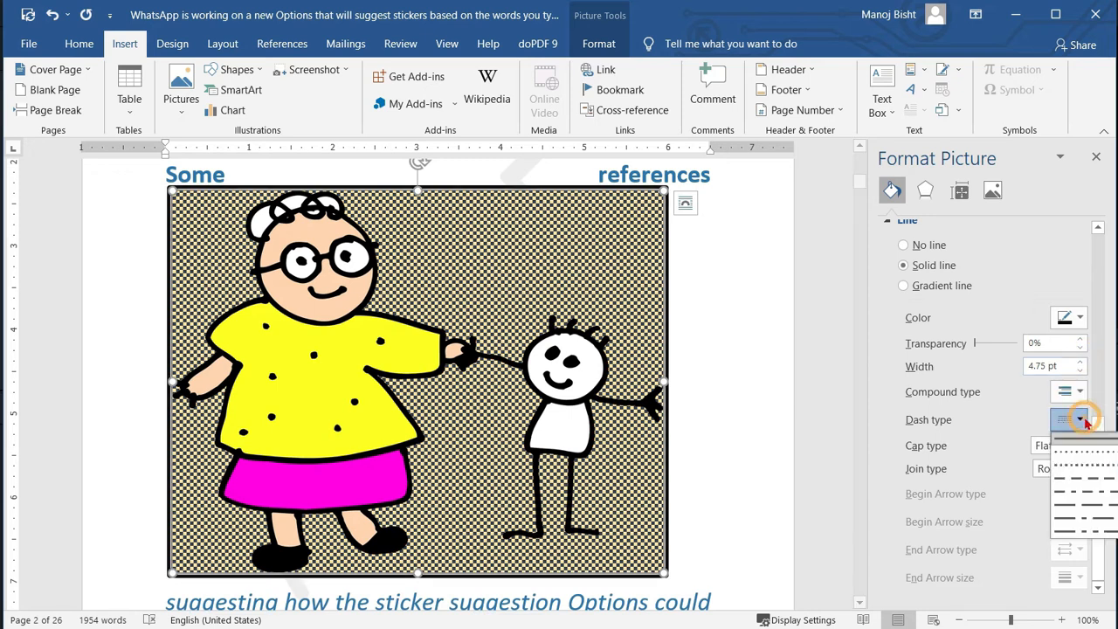
pyautogui.click(1079, 481)
pyautogui.click(1082, 419)
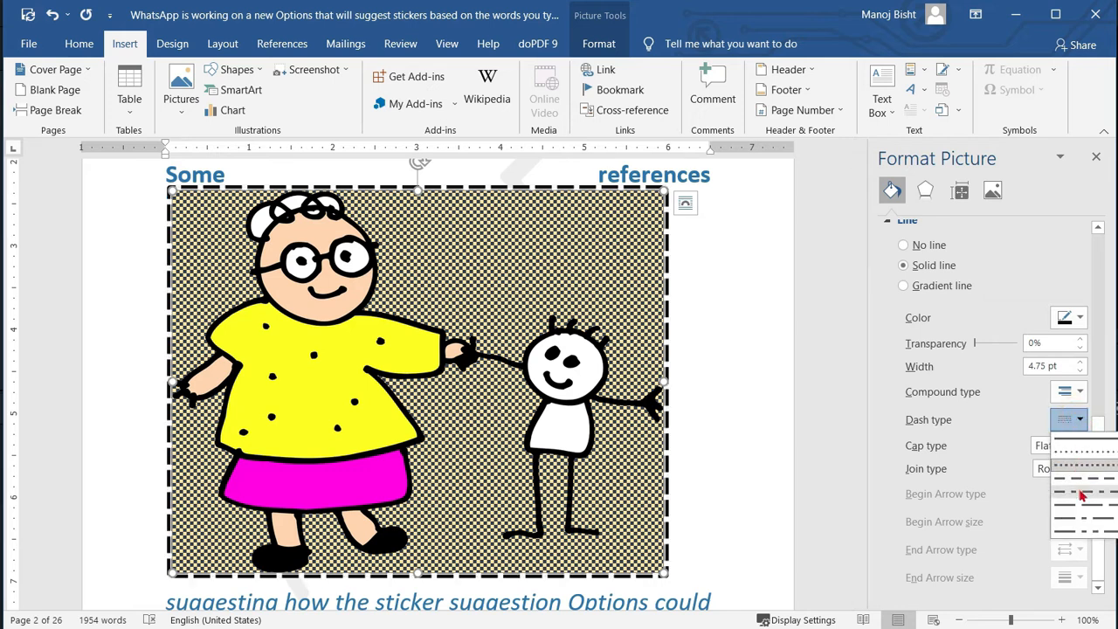
pyautogui.click(999, 399)
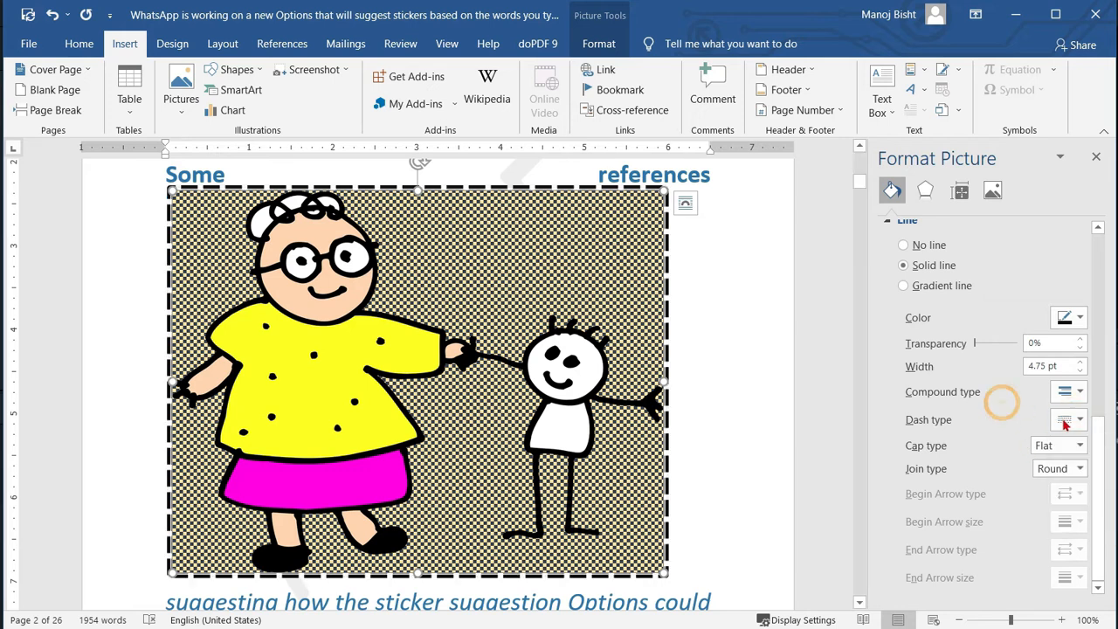
# Change the outline's cap type, trying Square and ending with Round.
pyautogui.click(1071, 447)
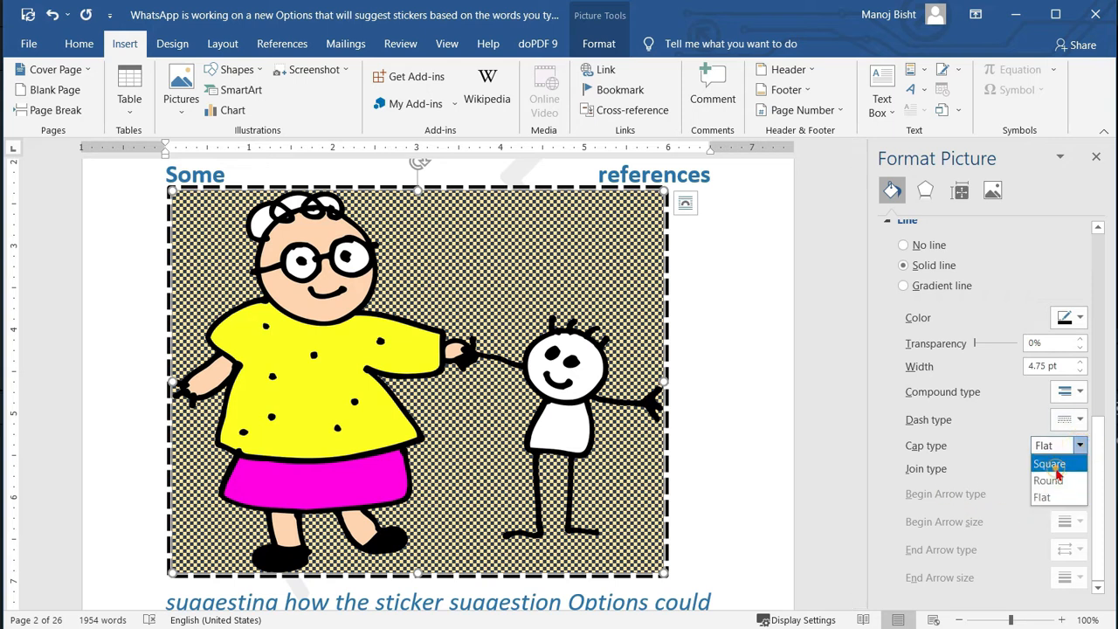
pyautogui.click(1057, 464)
pyautogui.click(1082, 445)
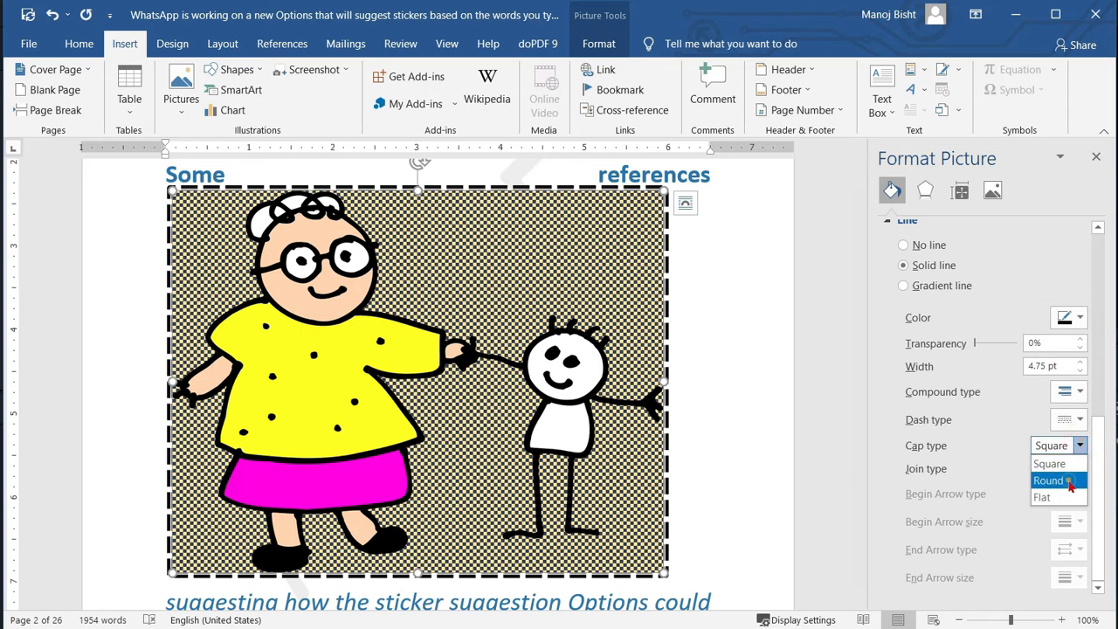
pyautogui.click(1053, 474)
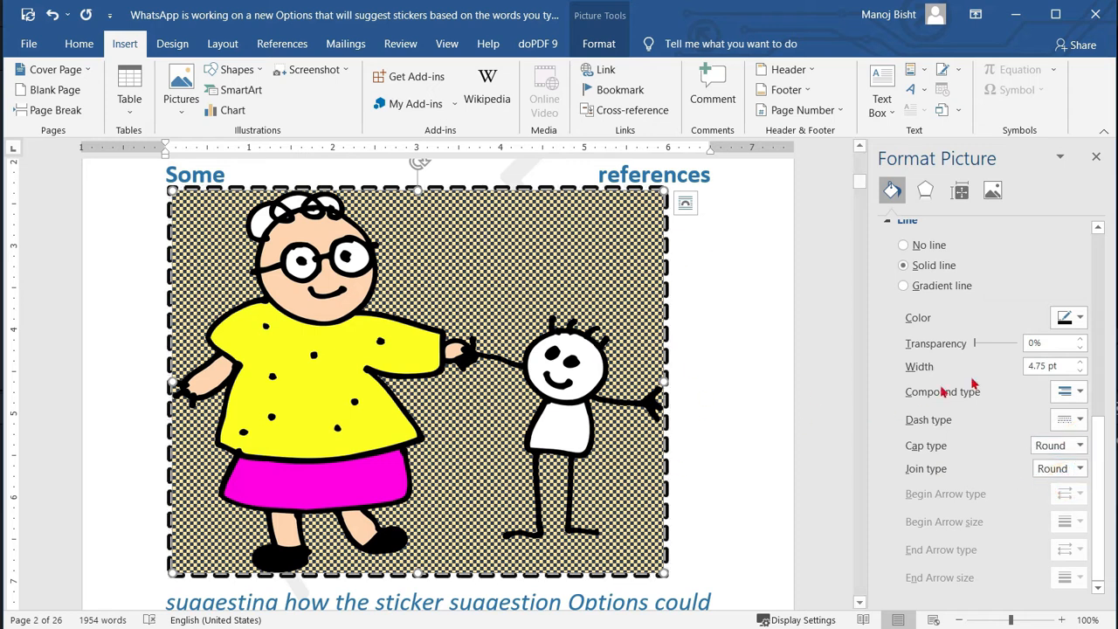
pyautogui.scroll(1, 953, 350)
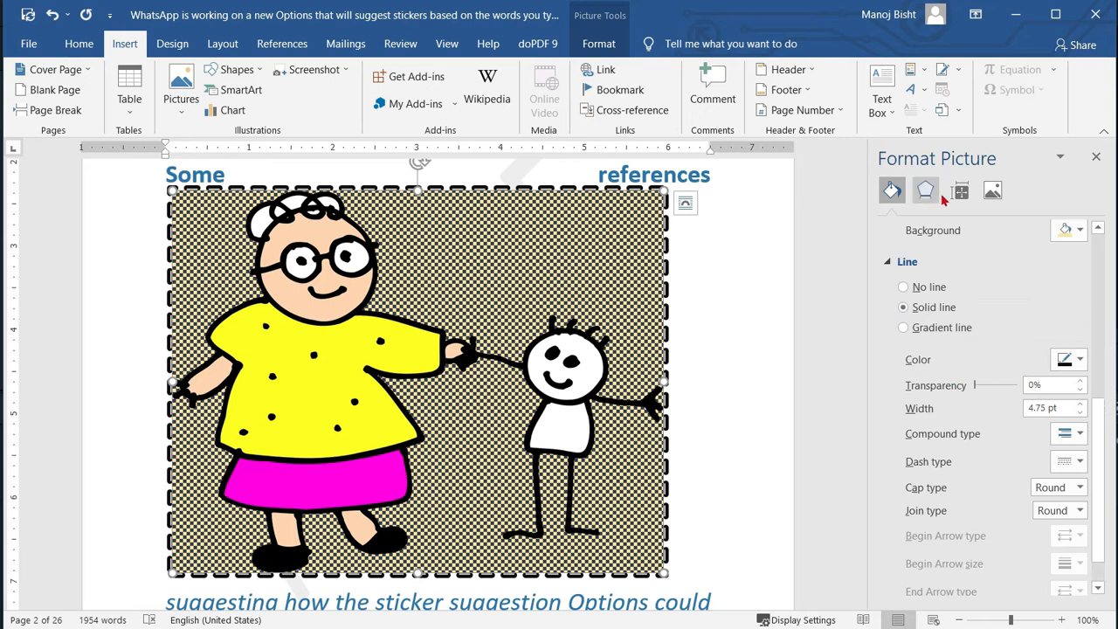
pyautogui.scroll(5, 664, 332)
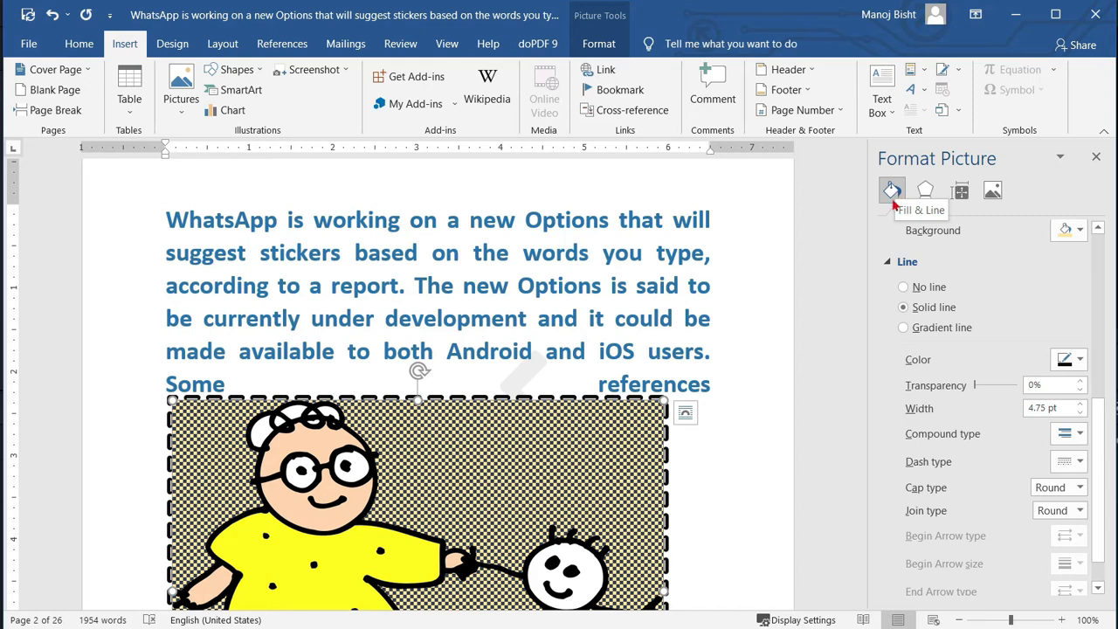
pyautogui.scroll(-1, 563, 428)
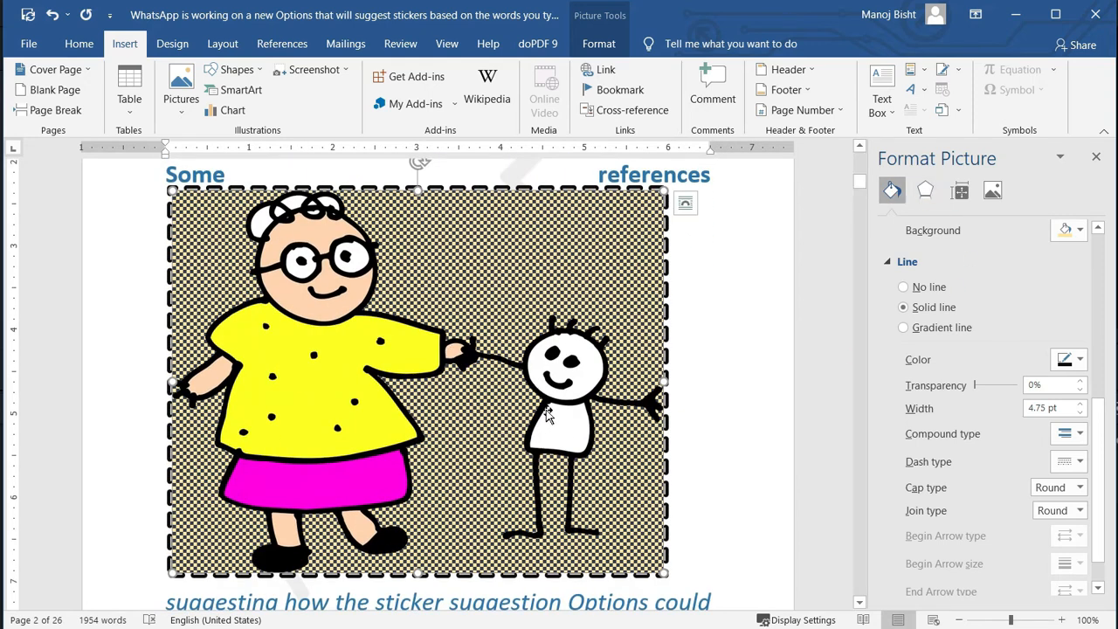
pyautogui.scroll(1, 549, 413)
pyautogui.scroll(1, 566, 402)
pyautogui.scroll(-2, 566, 402)
pyautogui.scroll(6, 585, 405)
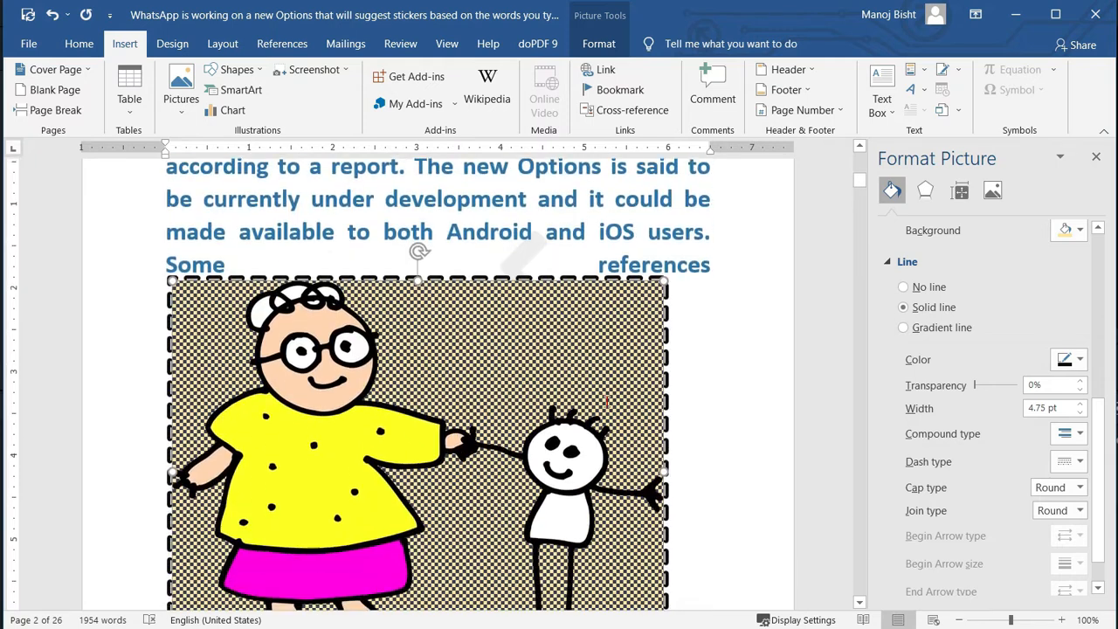
# Select the nurse picture on page 3 and try outline transparency and a gradient line, ending with a solid line at 0% transparency.
pyautogui.scroll(-15, 577, 411)
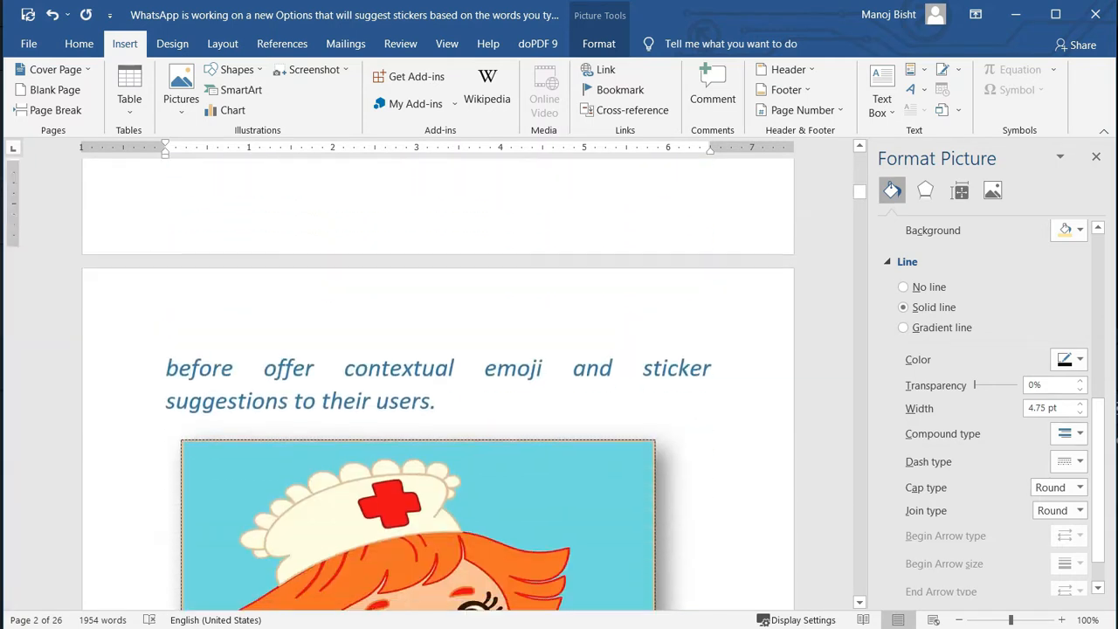
pyautogui.click(552, 422)
pyautogui.scroll(-2, 594, 399)
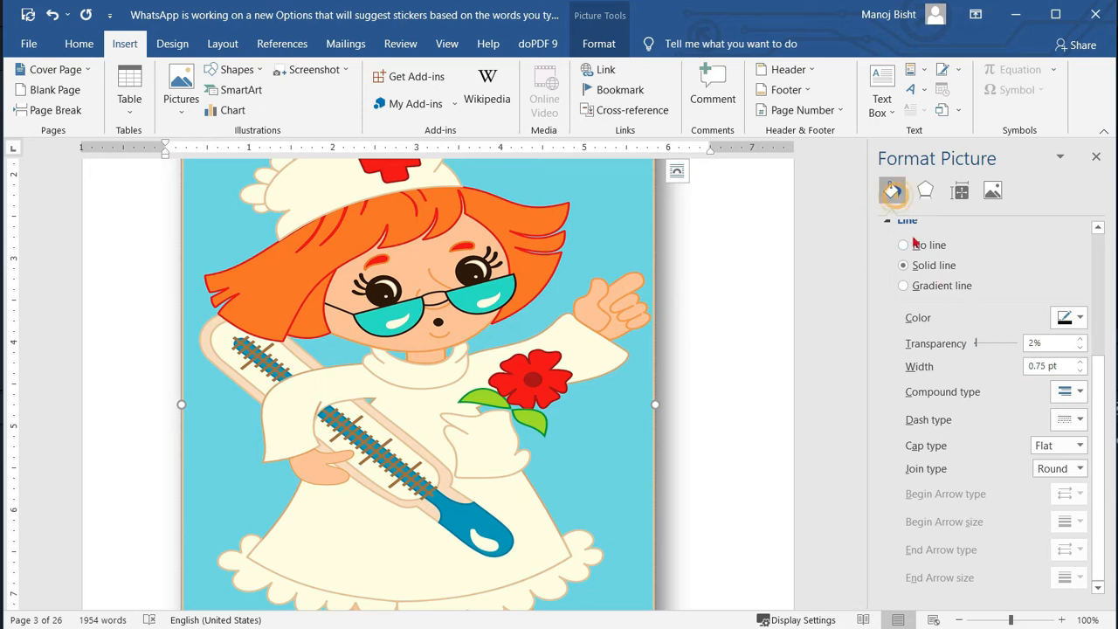
pyautogui.click(996, 344)
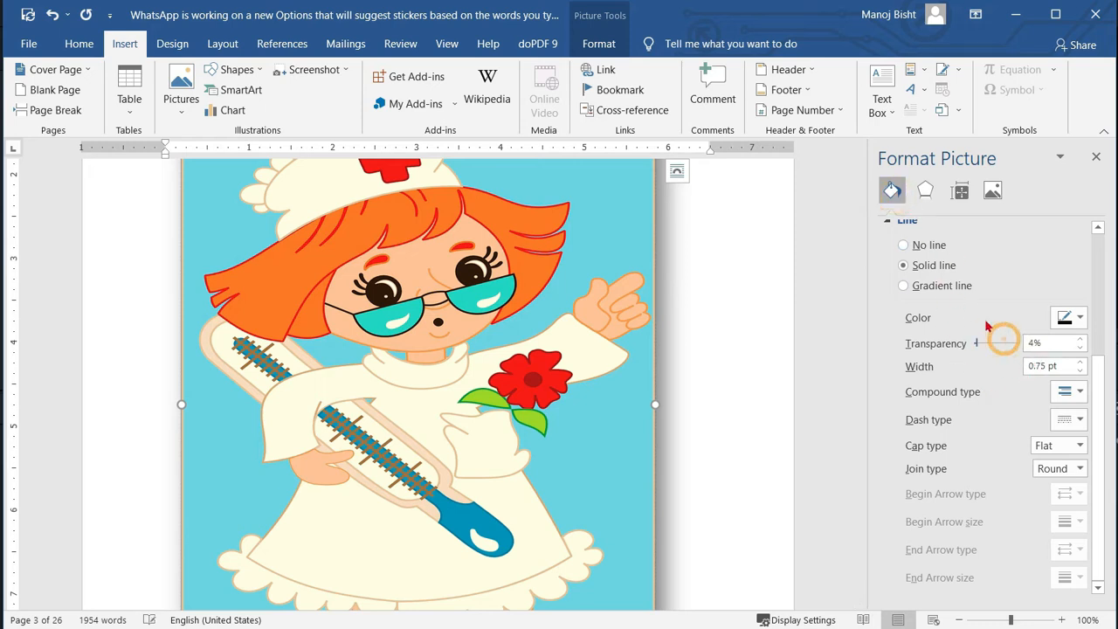
pyautogui.click(931, 285)
pyautogui.click(935, 267)
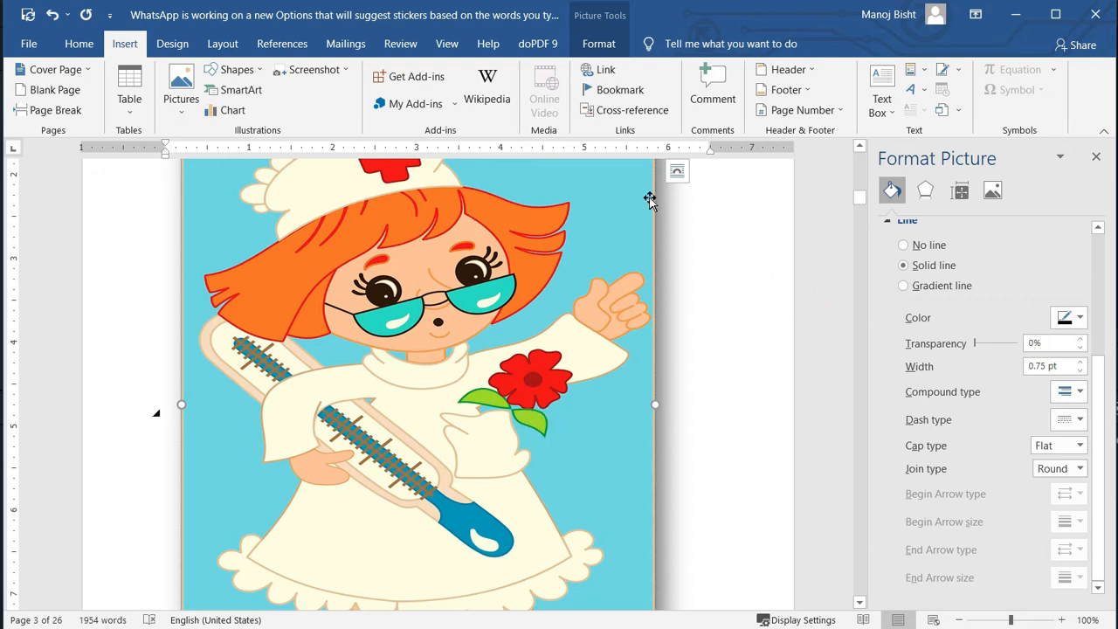
# Apply the square-grid artistic effect to the nurse picture.
pyautogui.doubleClick(341, 212)
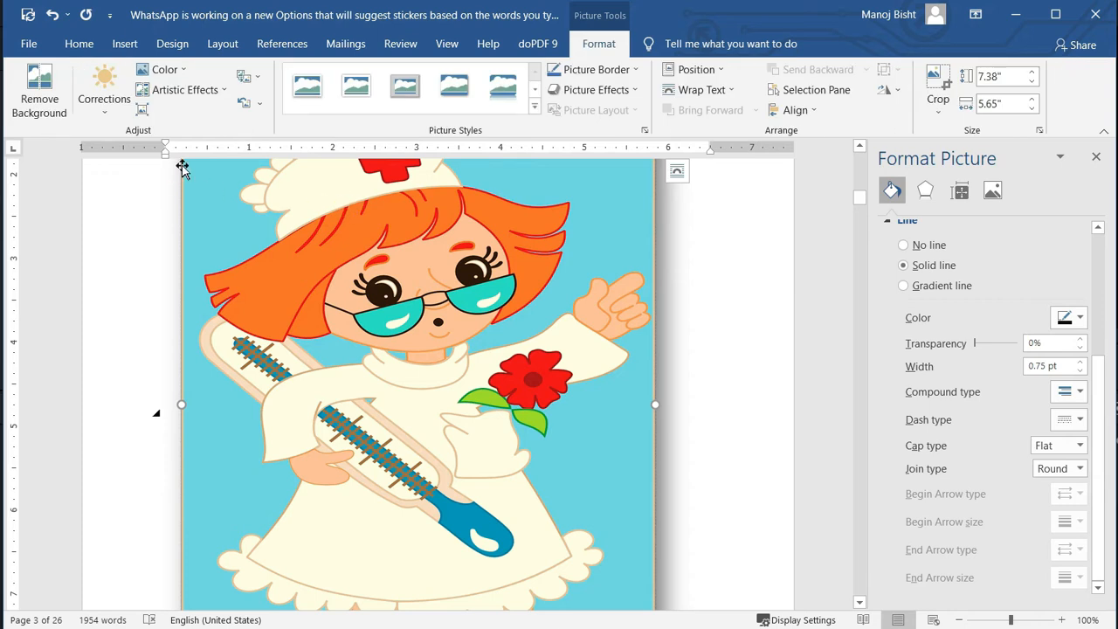
pyautogui.click(194, 90)
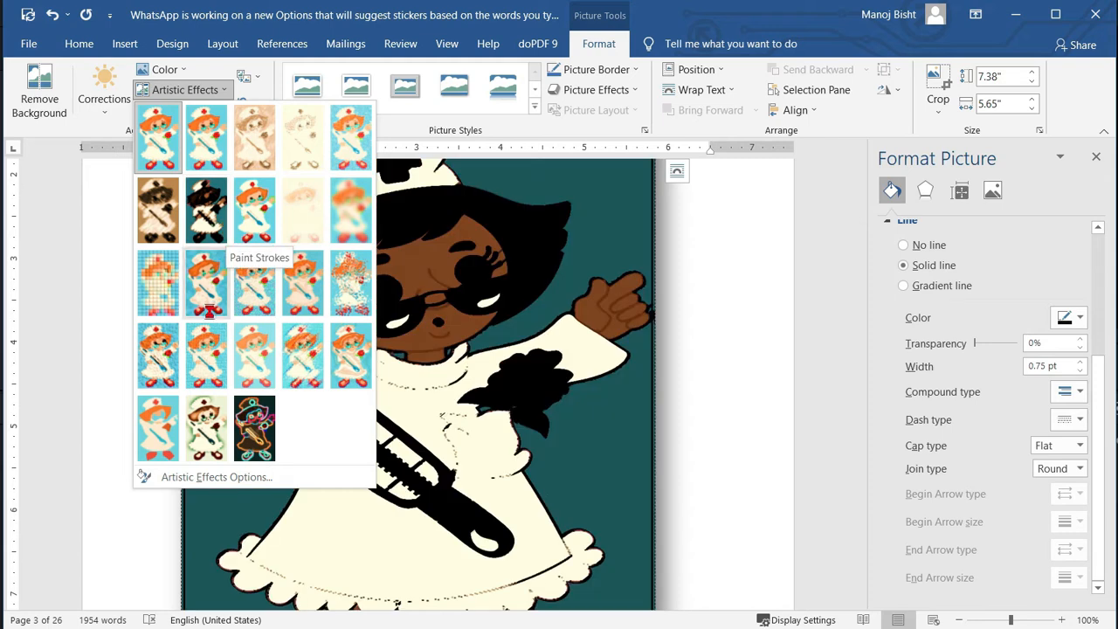
pyautogui.click(162, 313)
pyautogui.scroll(-4, 580, 334)
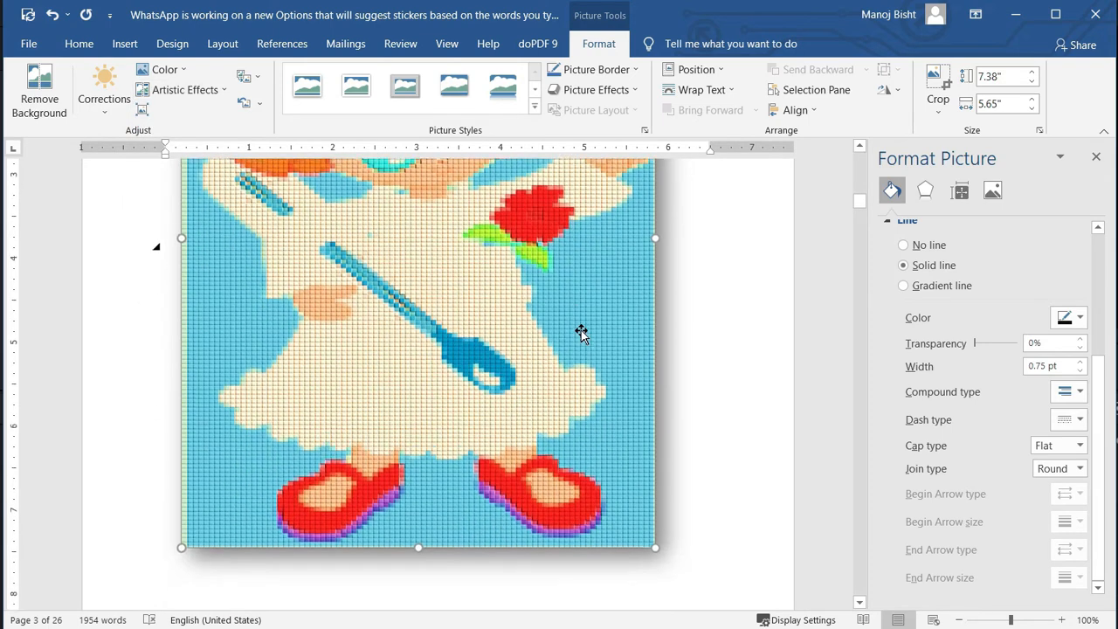
pyautogui.scroll(5, 581, 335)
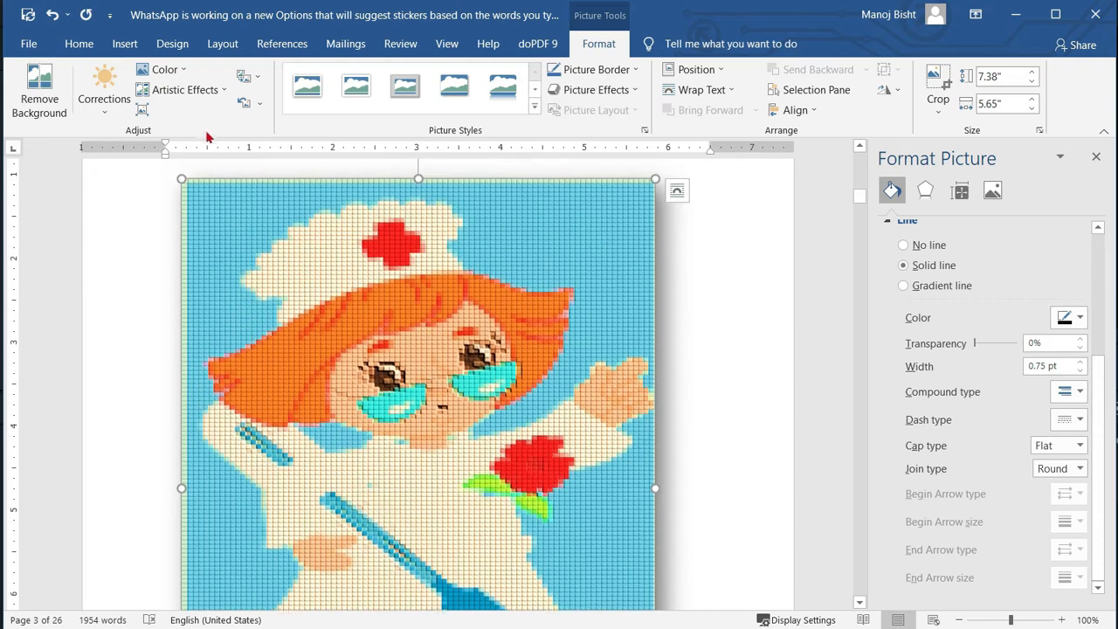
pyautogui.click(213, 96)
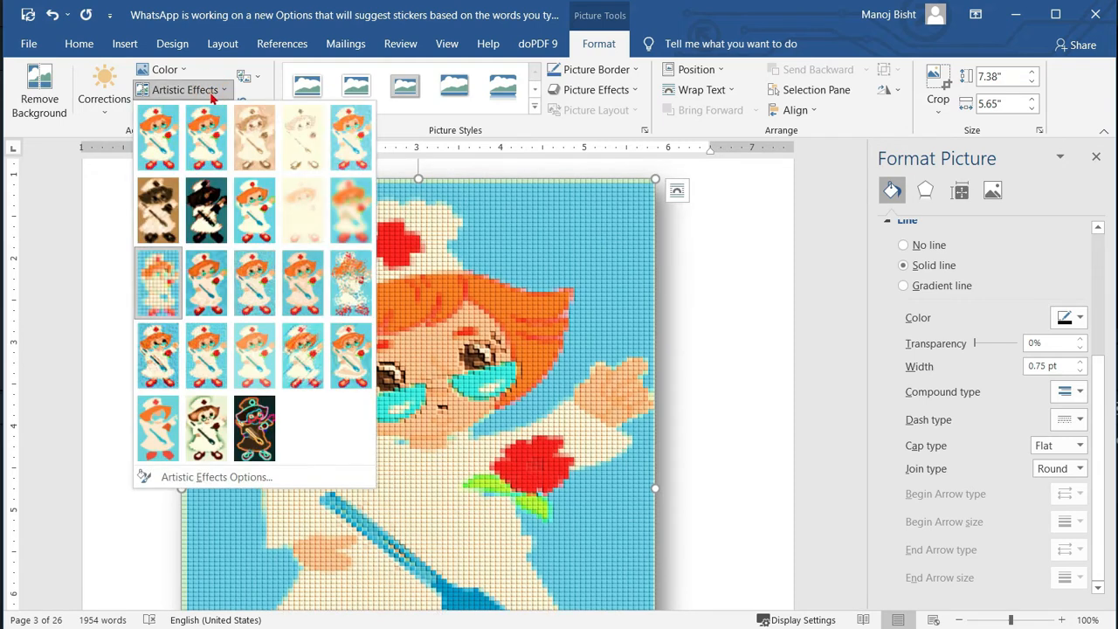
pyautogui.click(200, 93)
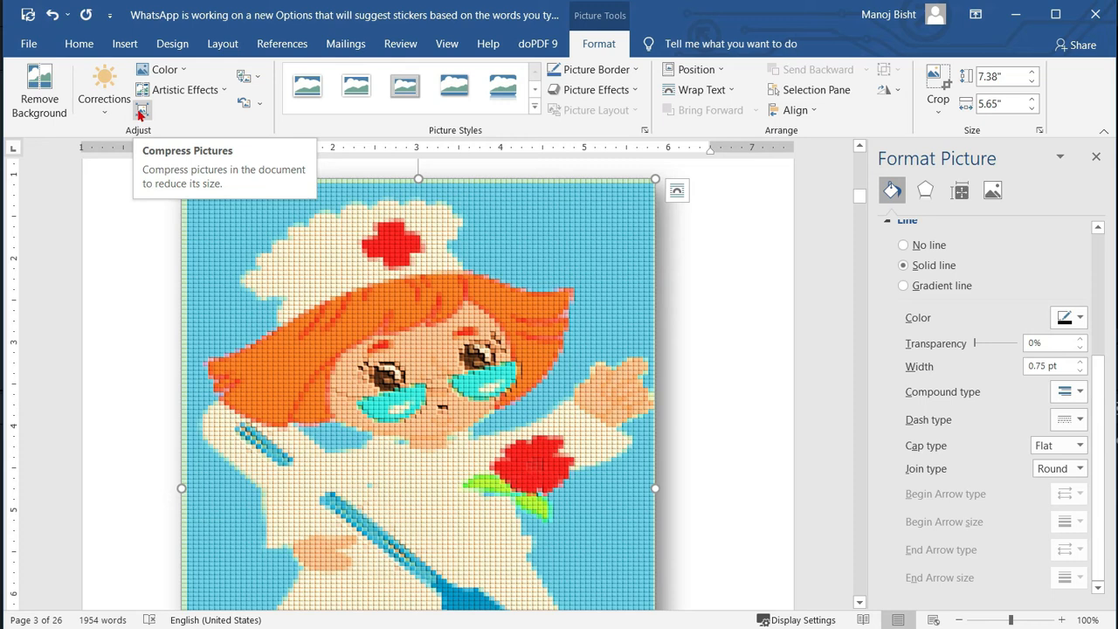
# Compress only the nurse picture, deleting its cropped areas and using the default resolution.
pyautogui.click(140, 115)
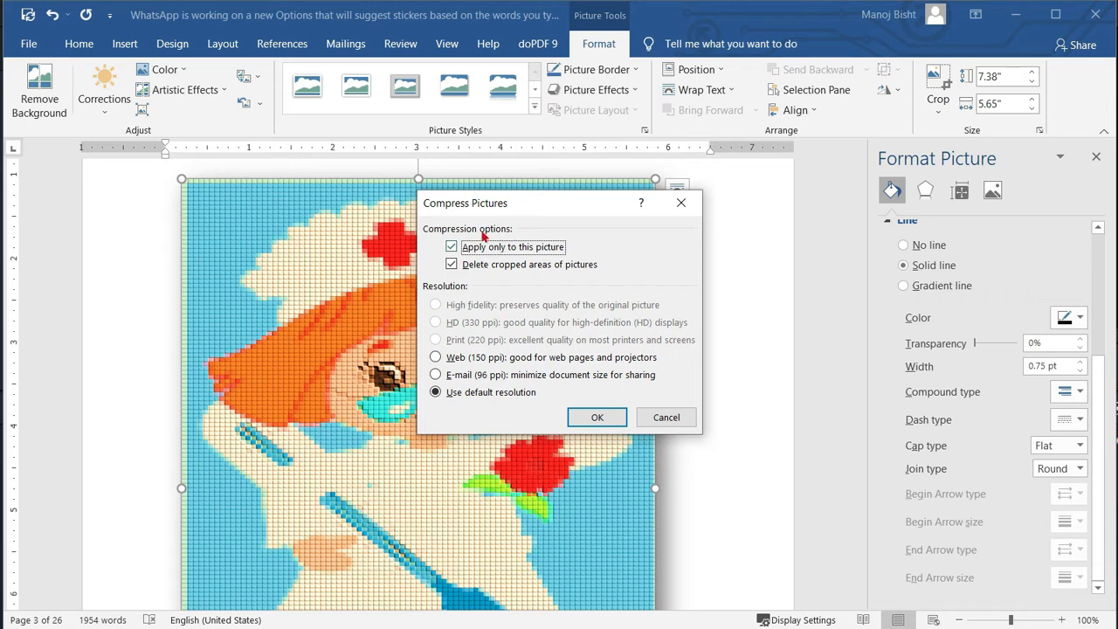
pyautogui.moveTo(564, 211); pyautogui.dragTo(561, 206)
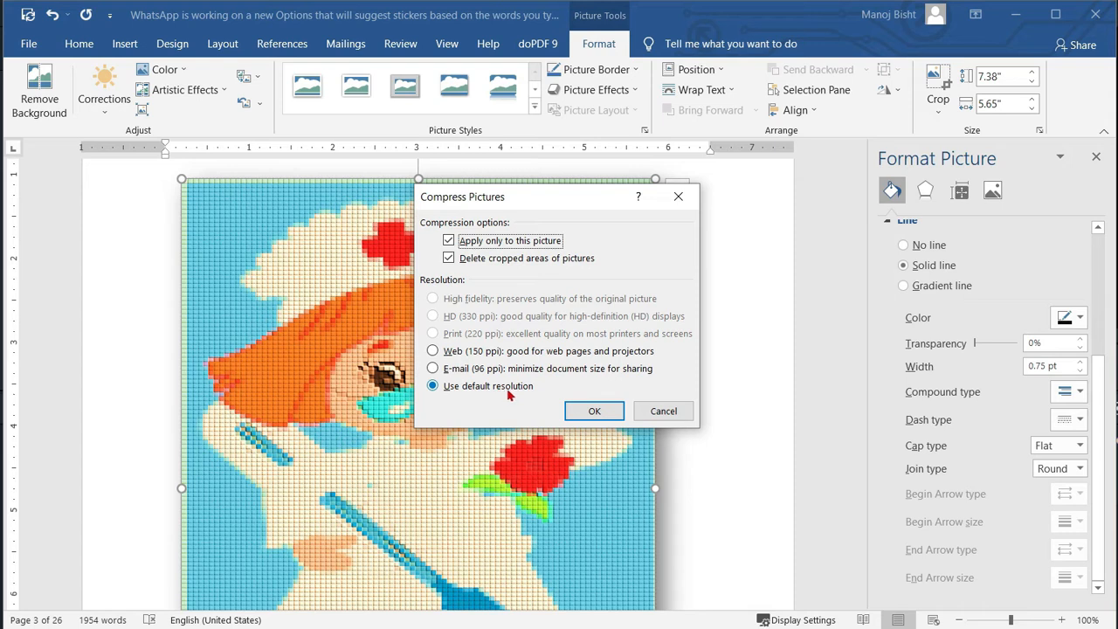
pyautogui.click(584, 412)
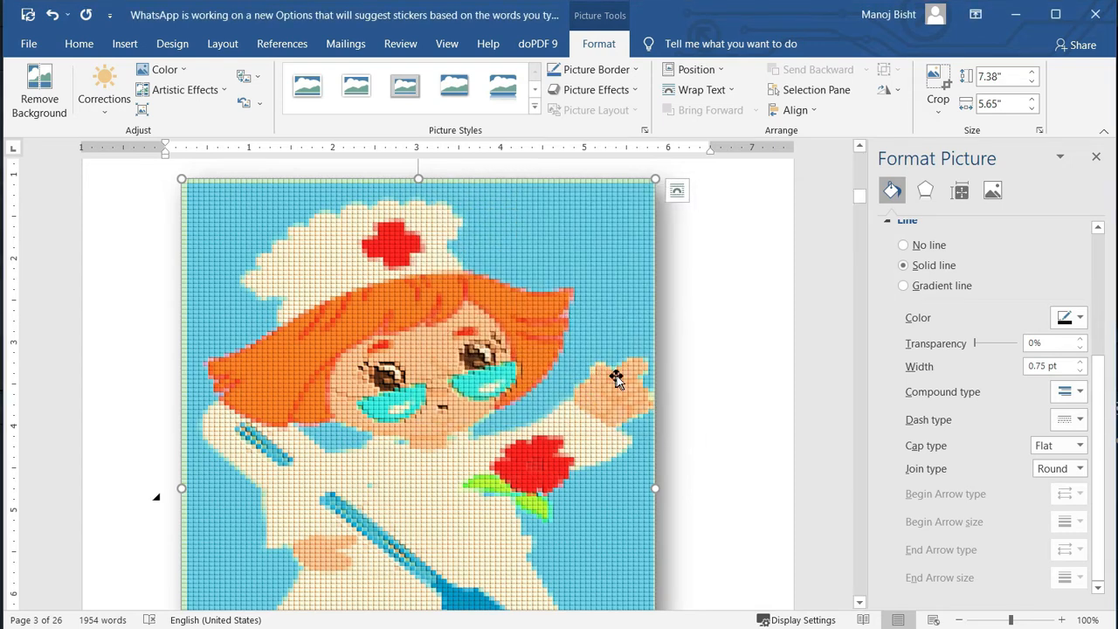
pyautogui.click(142, 117)
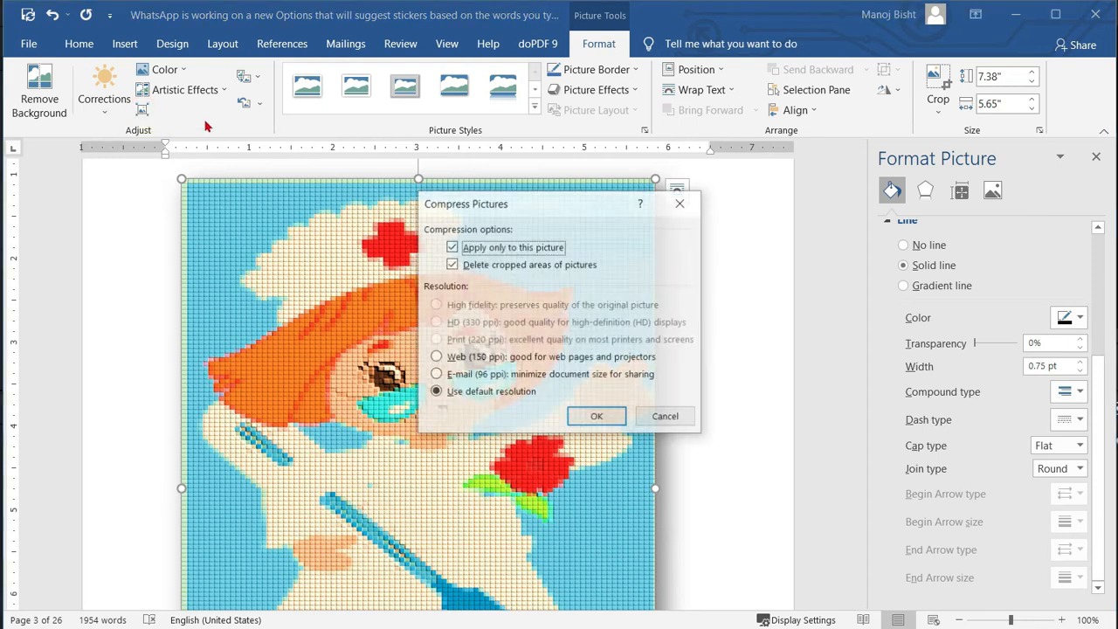
pyautogui.click(603, 416)
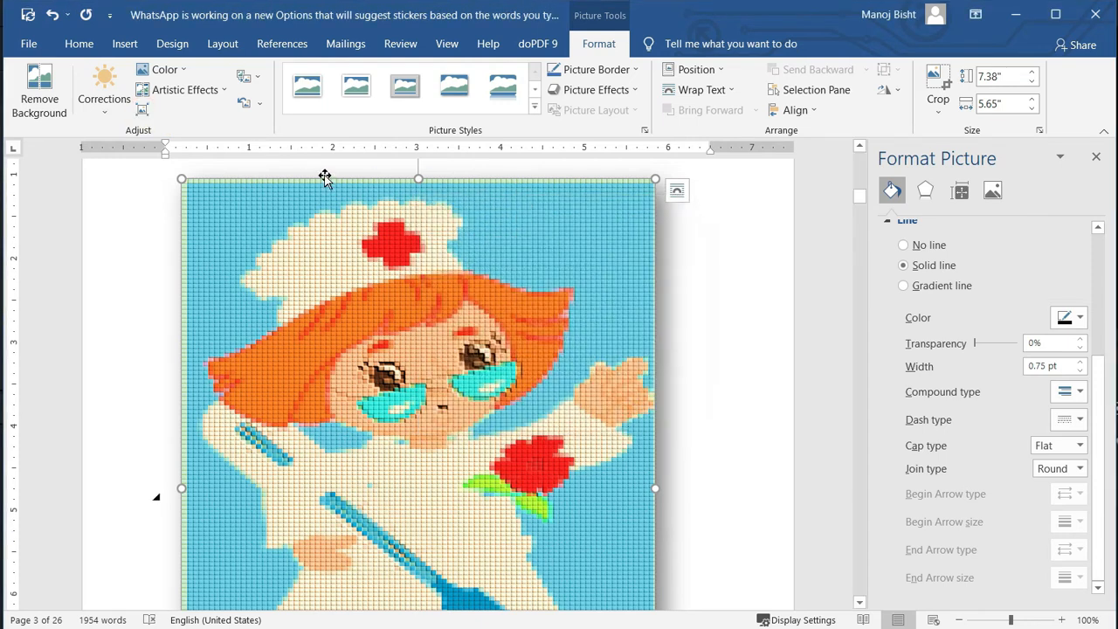
# Compress only the nurse picture at Web (150 ppi) resolution, deleting cropped areas, and look over the compressed picture.
pyautogui.click(142, 109)
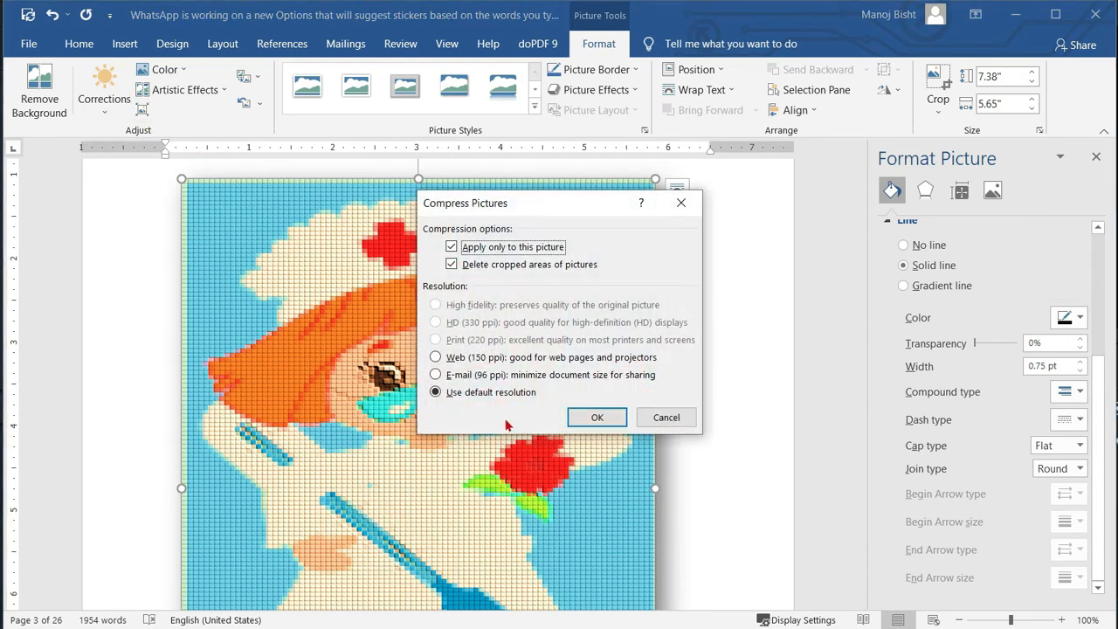
pyautogui.click(435, 358)
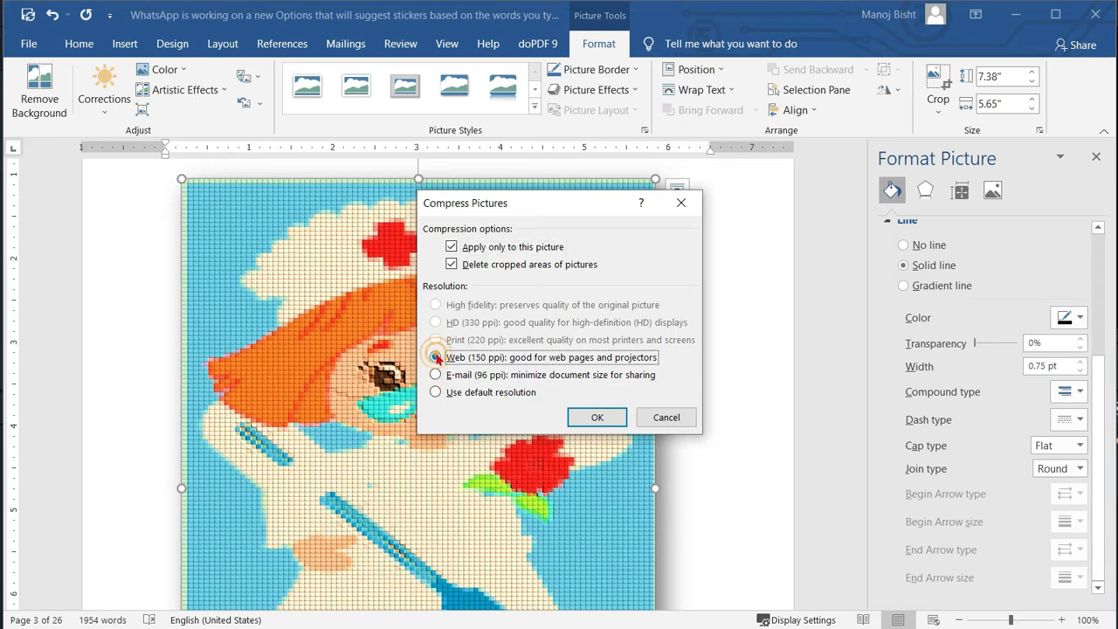
pyautogui.click(593, 418)
pyautogui.scroll(-7, 570, 414)
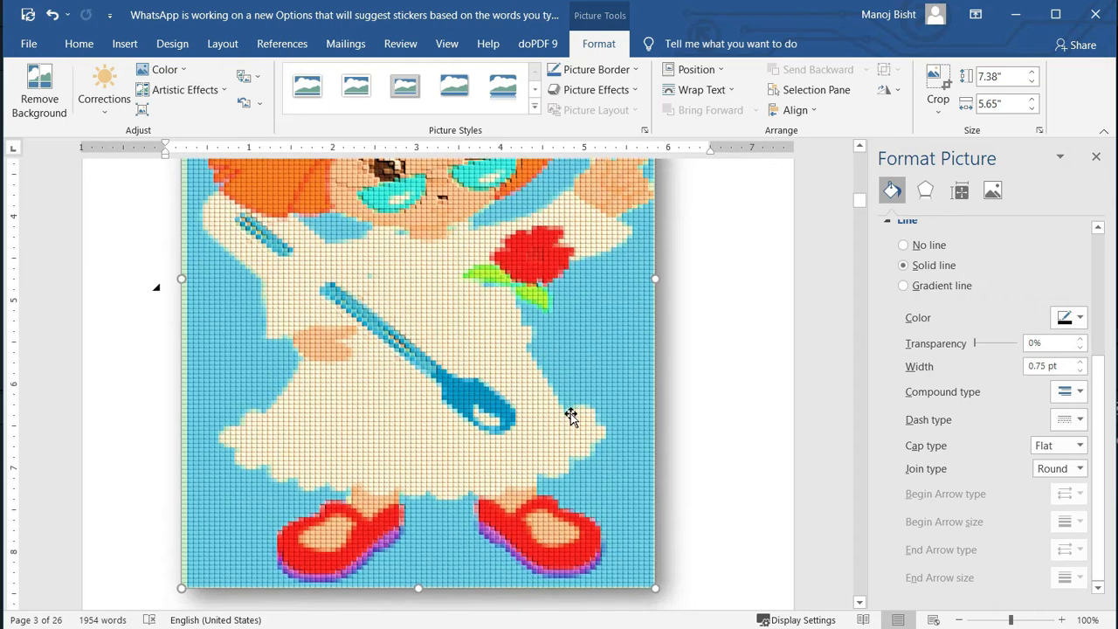
pyautogui.scroll(-3, 570, 419)
pyautogui.scroll(8, 569, 418)
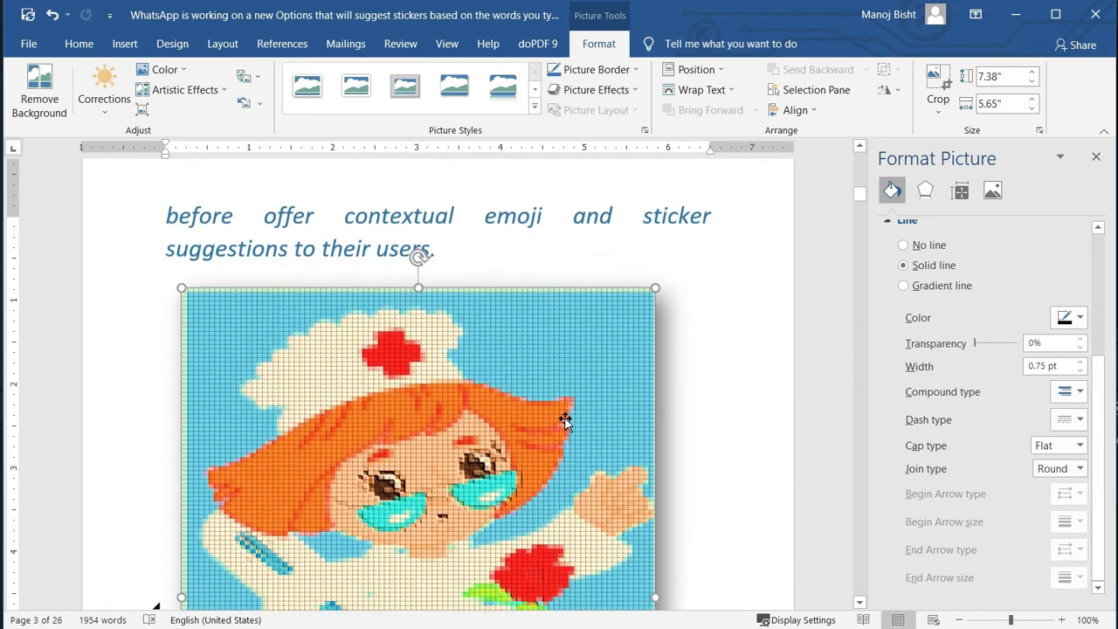
pyautogui.scroll(2, 524, 407)
pyautogui.scroll(-4, 521, 402)
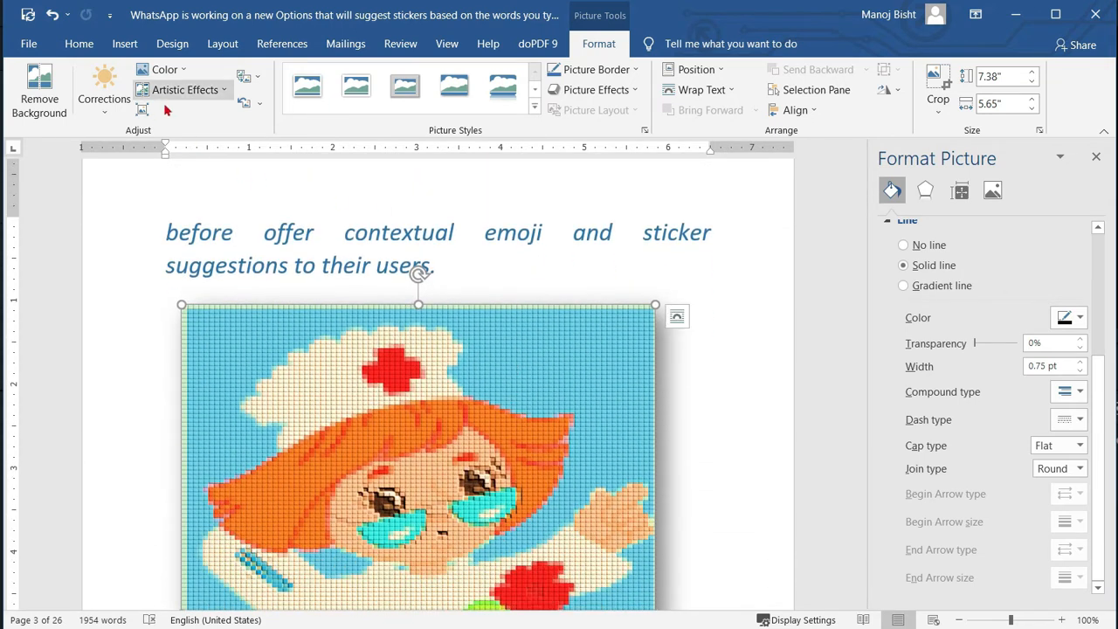
# Reset the nurse picture to discard its formatting changes while keeping its size.
pyautogui.click(254, 103)
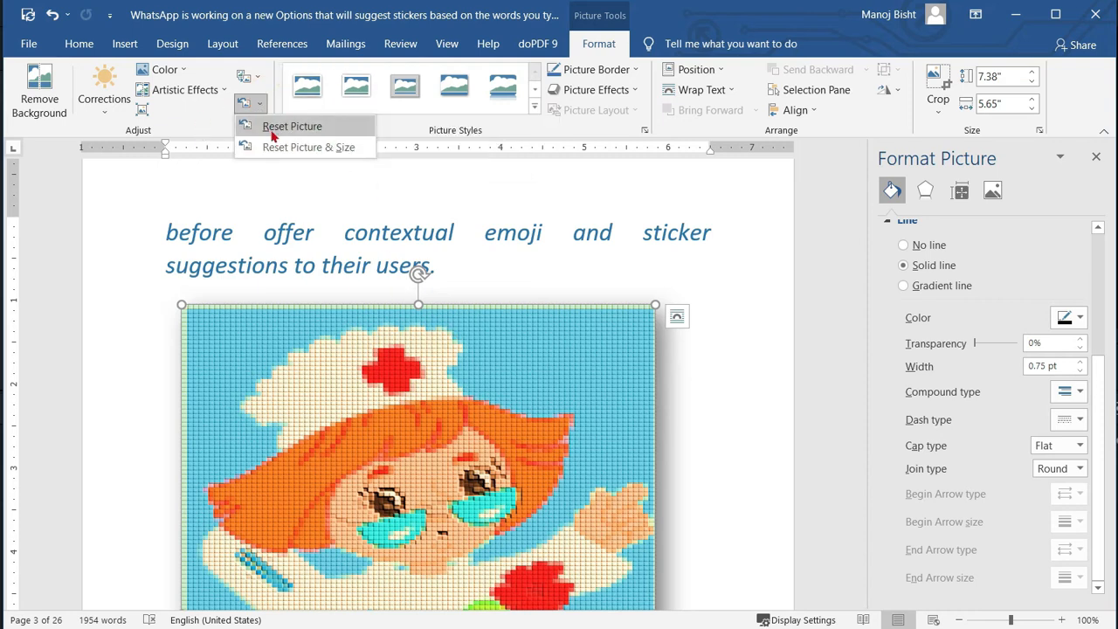
pyautogui.click(285, 131)
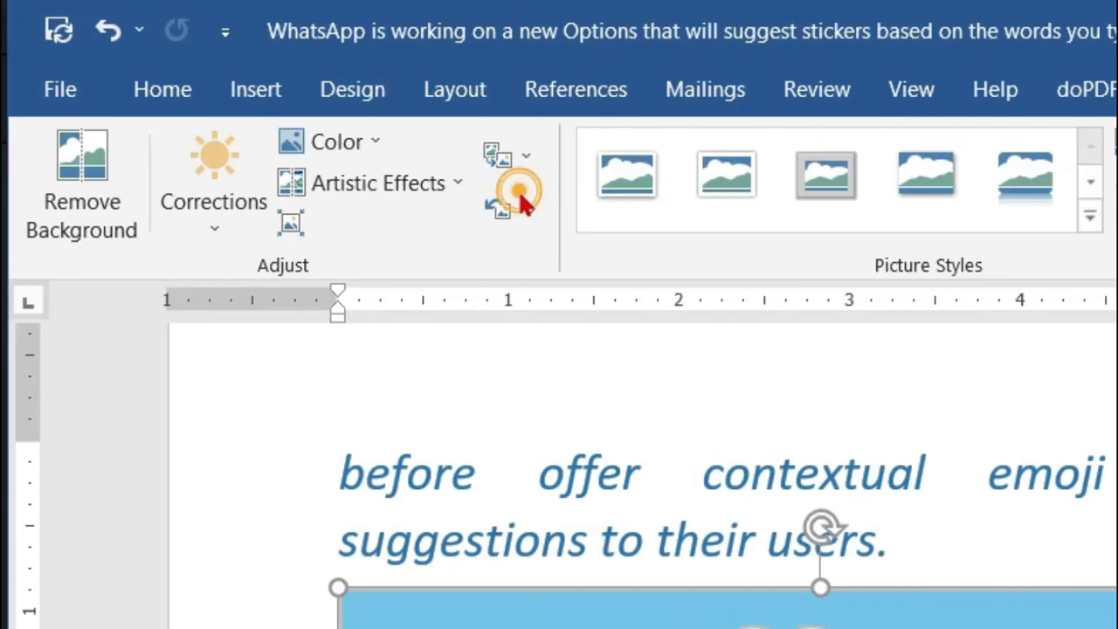
# Try resetting both the nurse picture and its size, and undo that reset.
pyautogui.click(255, 102)
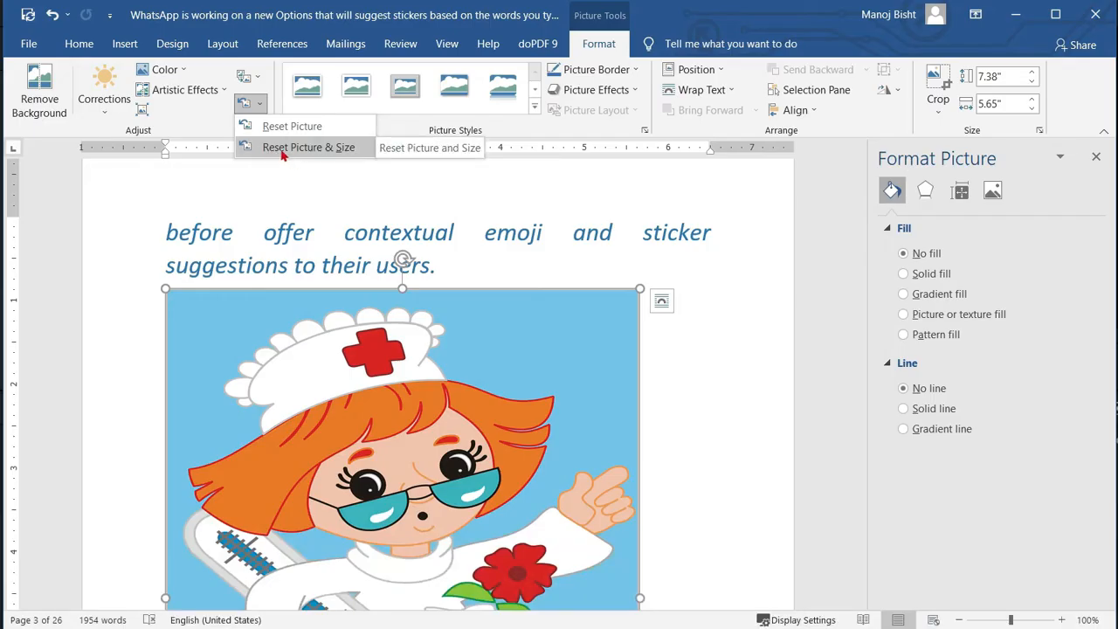
pyautogui.click(332, 151)
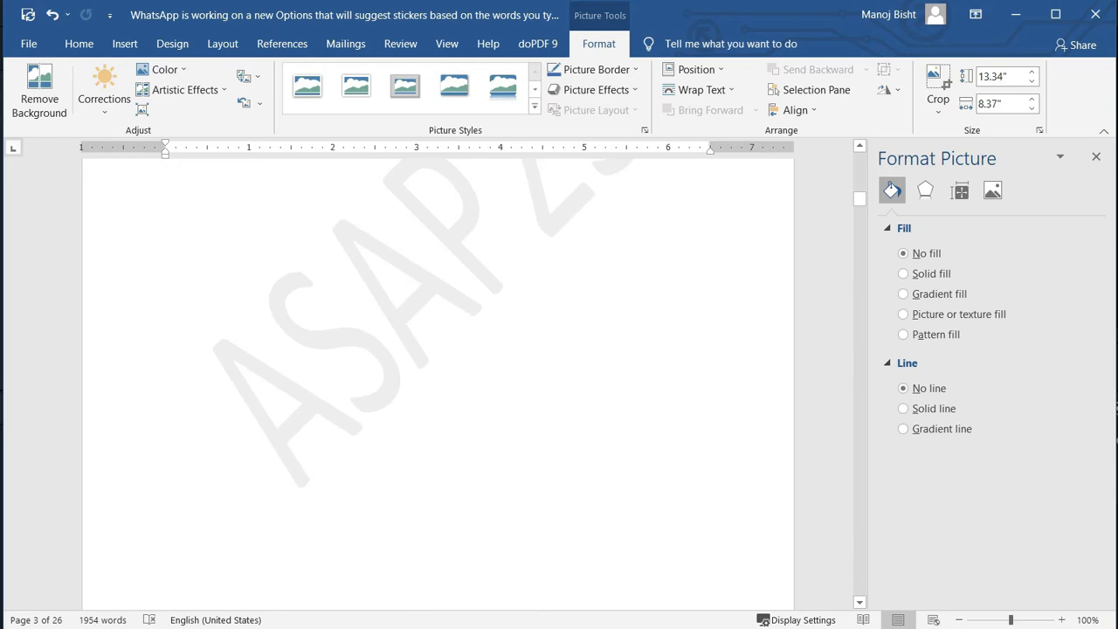
pyautogui.hotkey('ctrl', 'z')
pyautogui.scroll(6, 417, 381)
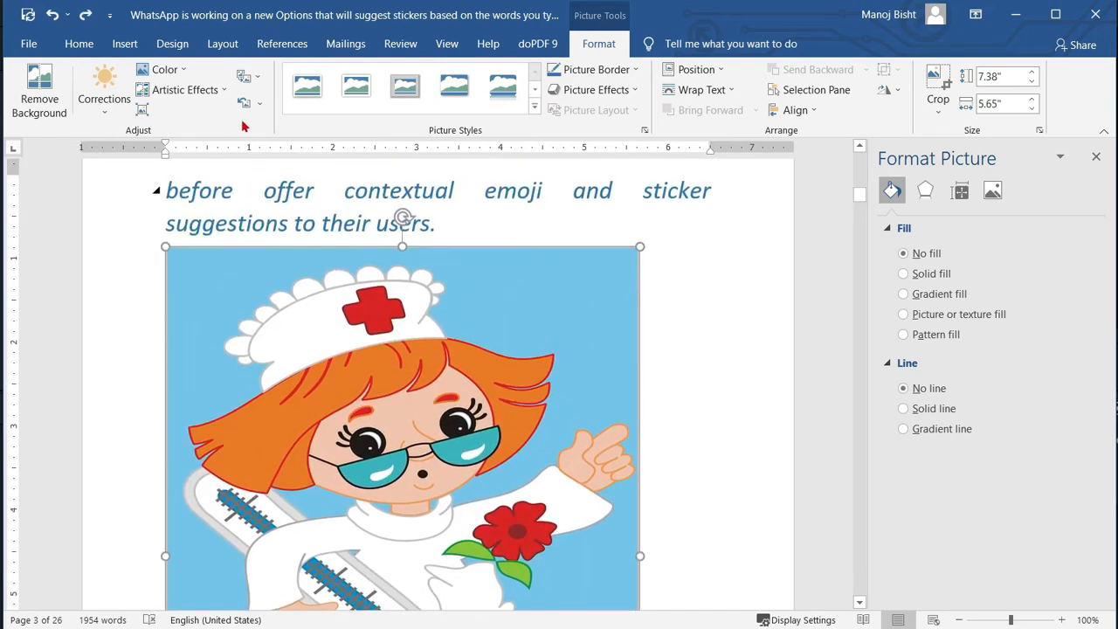
# Replace the nurse picture with the file clouds-3400094_1920.jpg from the Downloads folder.
pyautogui.click(260, 78)
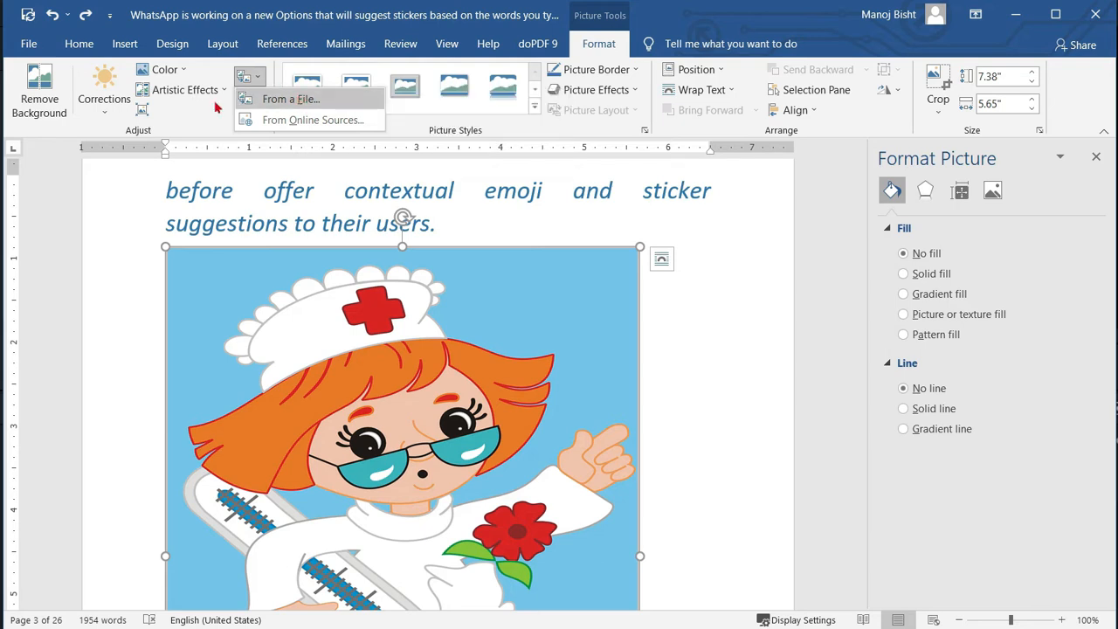
pyautogui.click(281, 101)
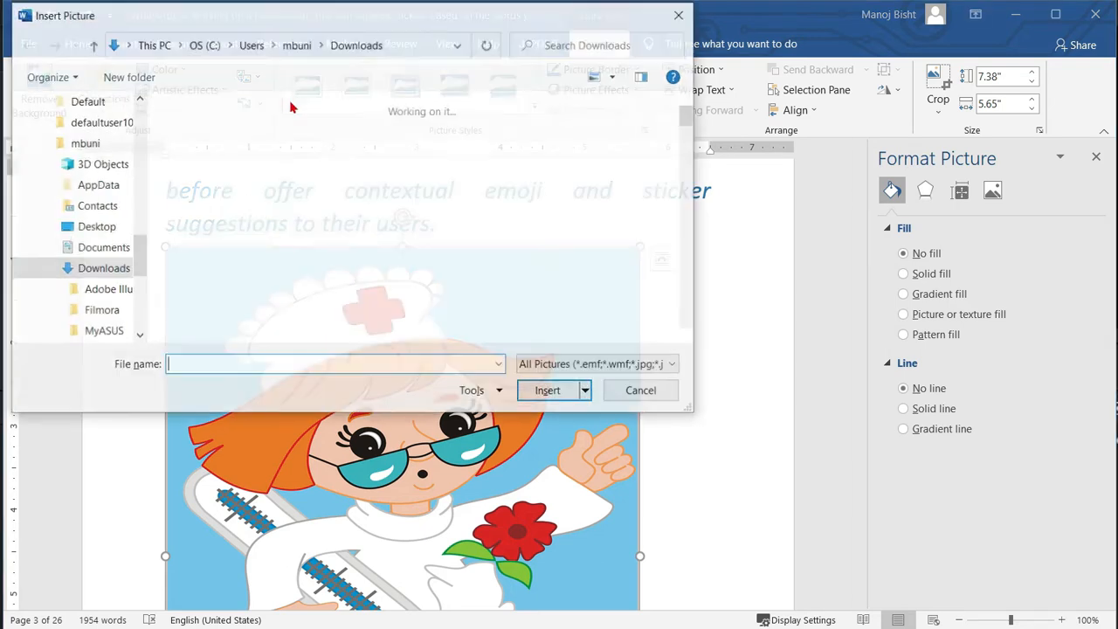
pyautogui.click(226, 218)
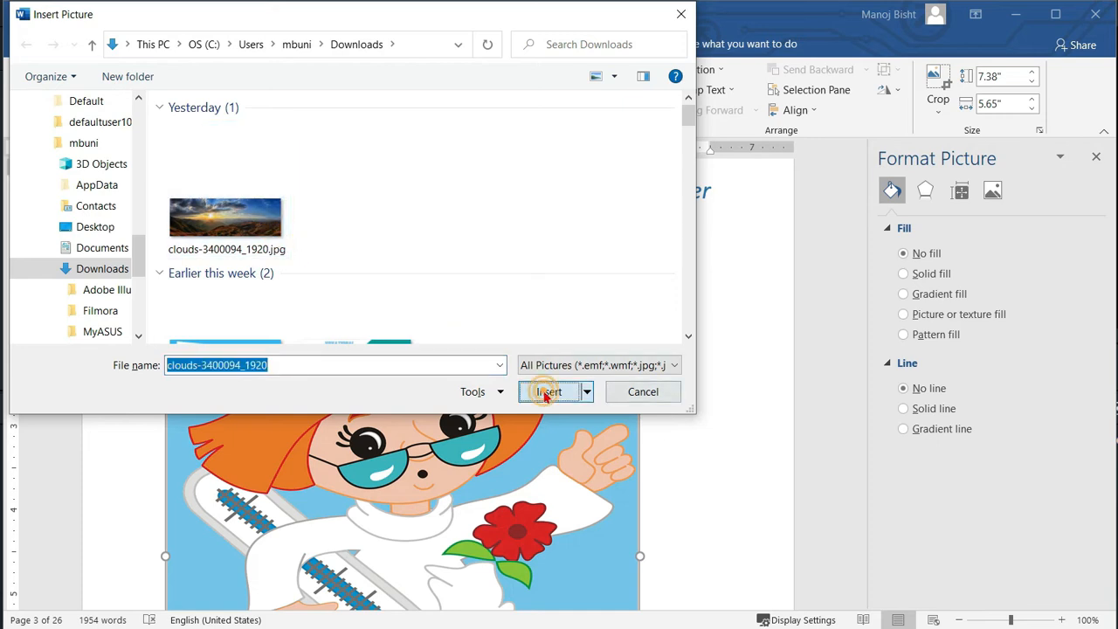
pyautogui.click(548, 392)
pyautogui.scroll(-15, 457, 349)
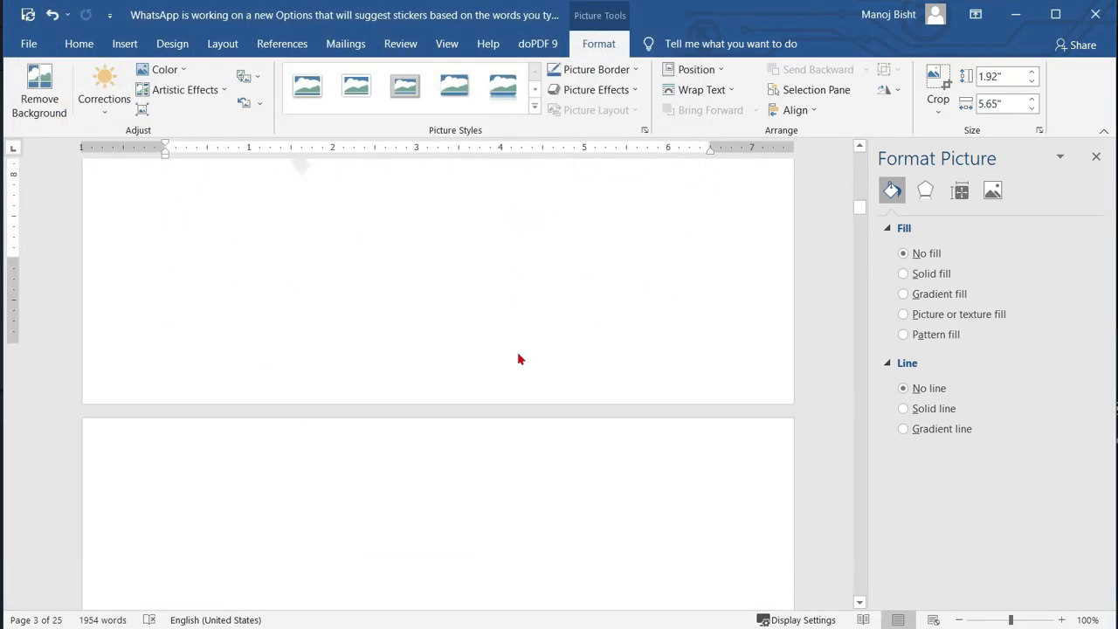
pyautogui.scroll(12, 419, 288)
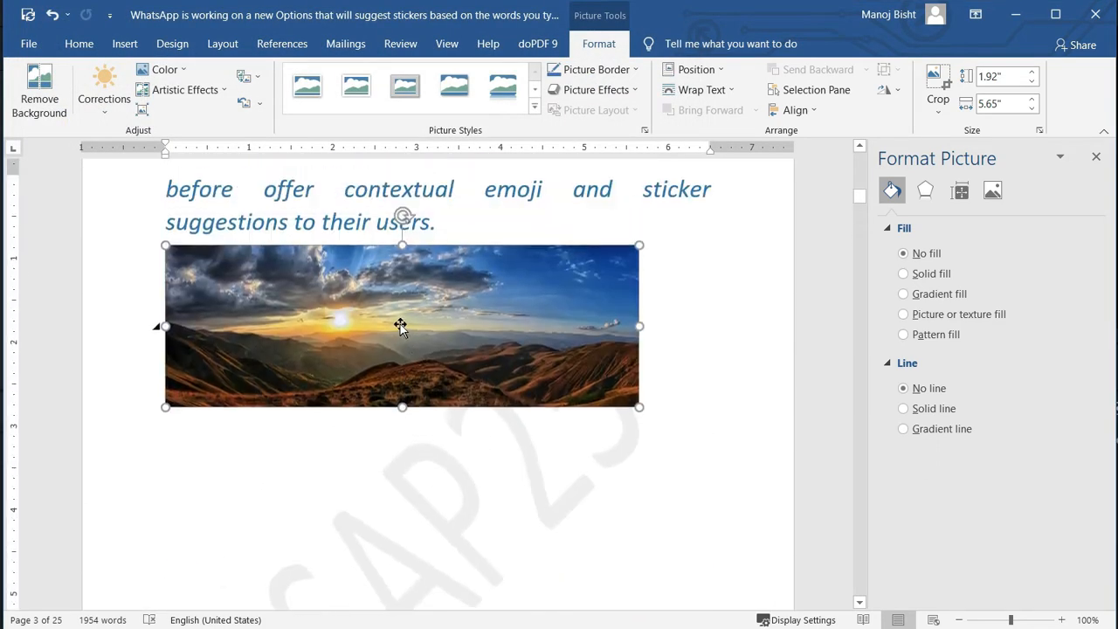
# Replace the clouds picture with the file Find, Replace, GoTo Commands (1).png from Downloads.
pyautogui.click(249, 76)
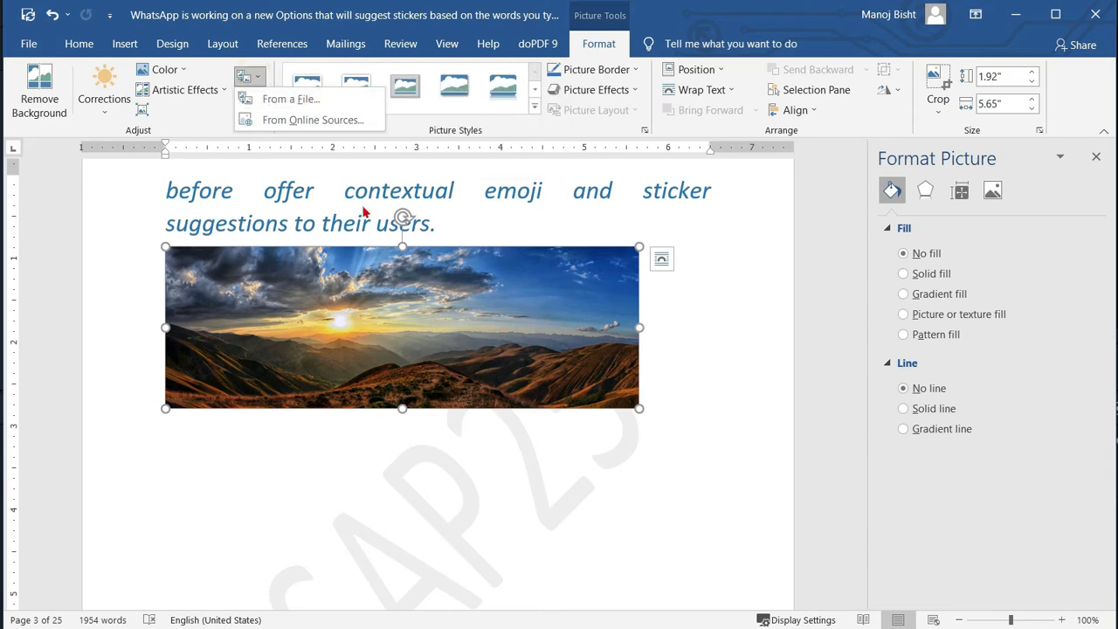
pyautogui.click(284, 98)
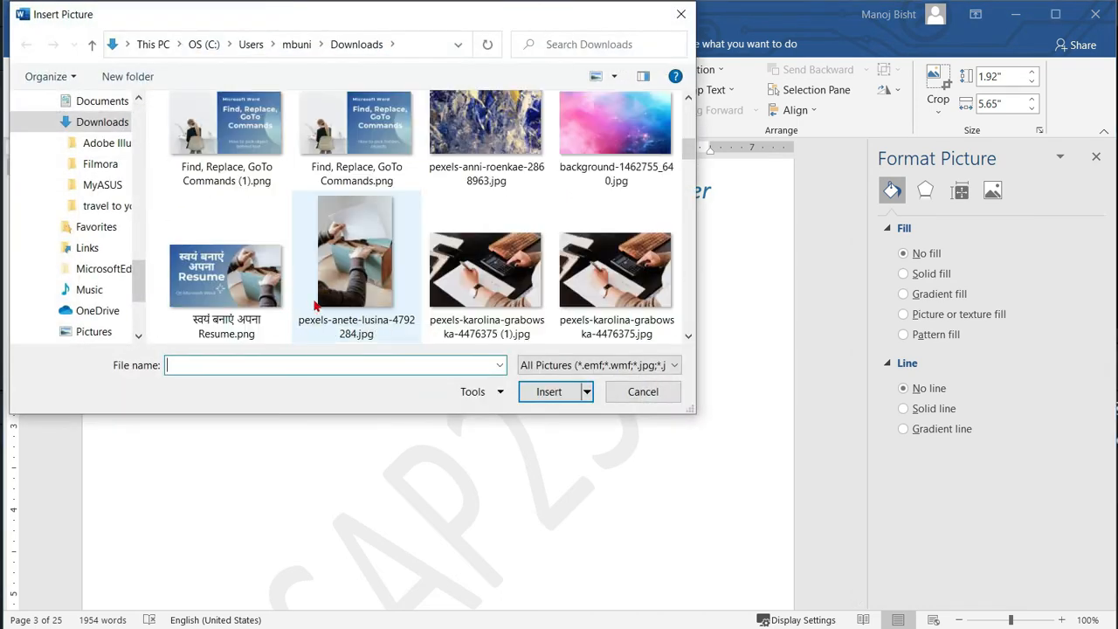
pyautogui.click(262, 140)
pyautogui.click(542, 392)
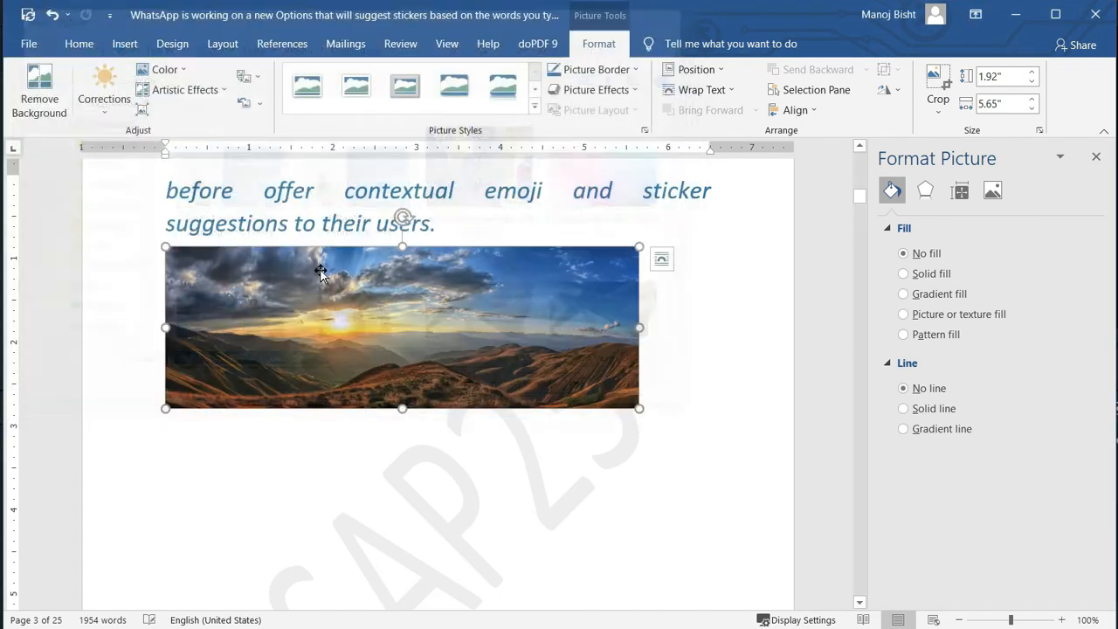
# Examine the online sources for replacing the picture, including Bing Image Search, and leave without choosing a picture.
pyautogui.click(254, 79)
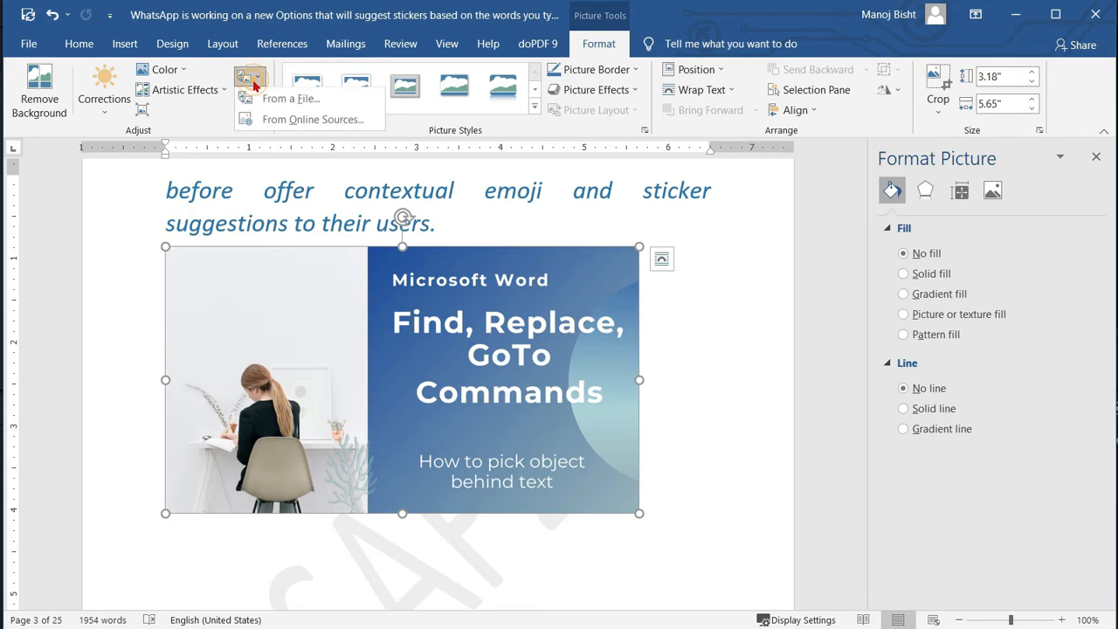
pyautogui.click(302, 127)
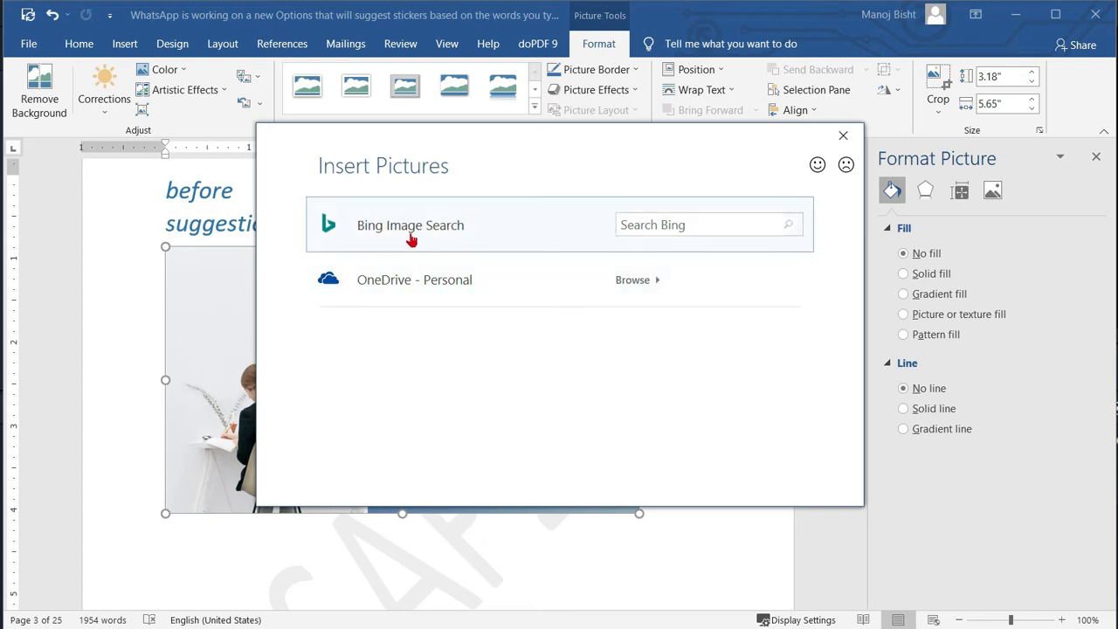
pyautogui.click(662, 224)
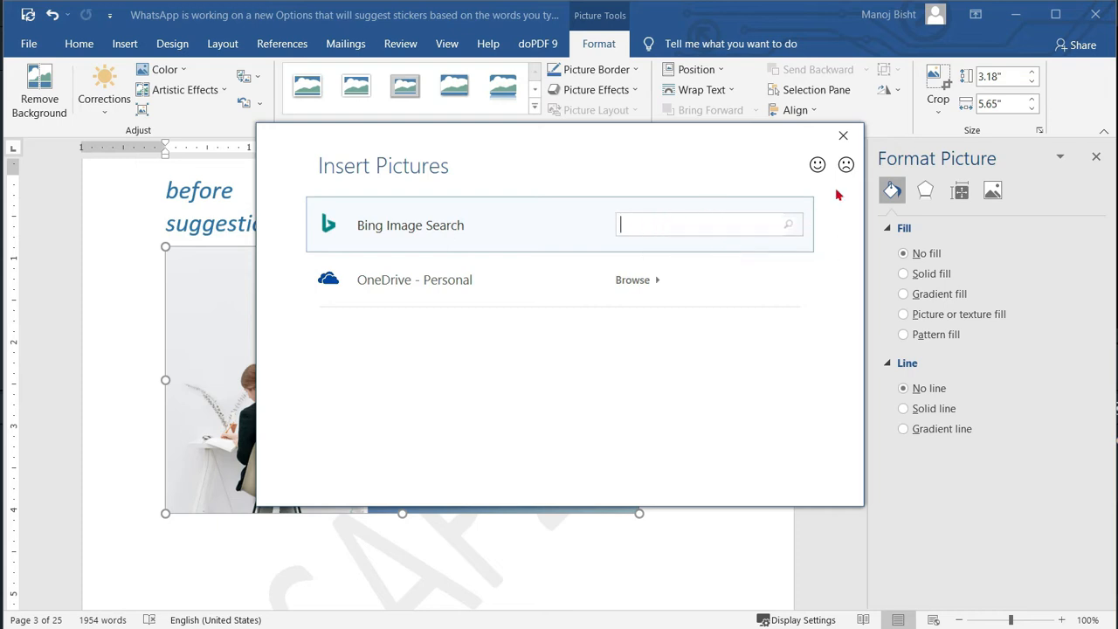
pyautogui.click(843, 138)
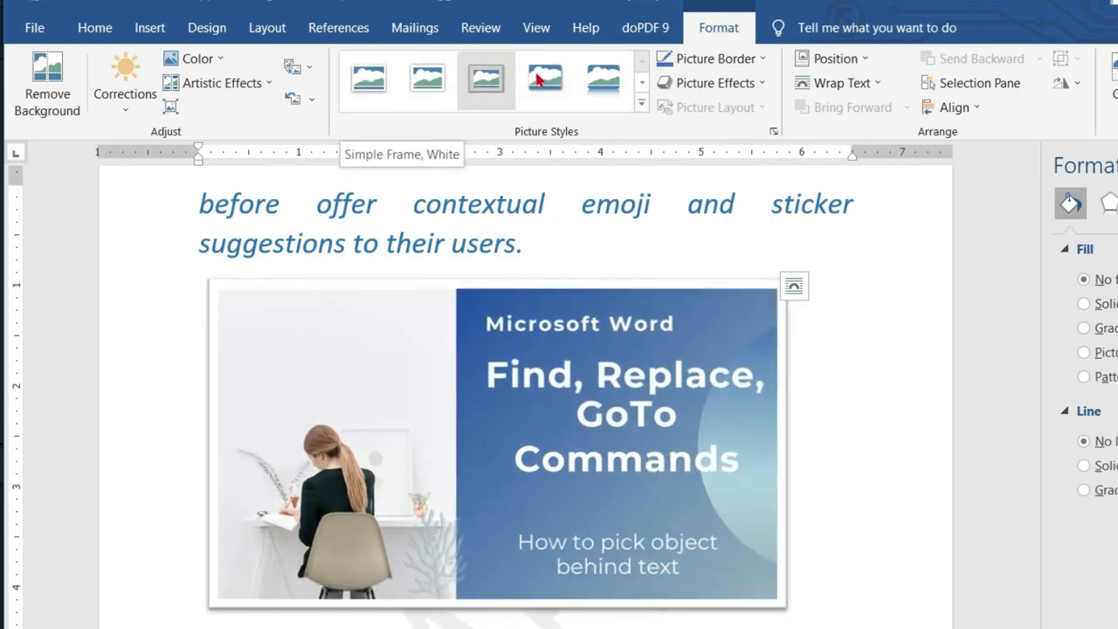
# Apply the backward-tilted perspective picture style with a white frame and shadow to the Find, Replace, GoTo picture, and inspect it enlarged.
pyautogui.click(642, 85)
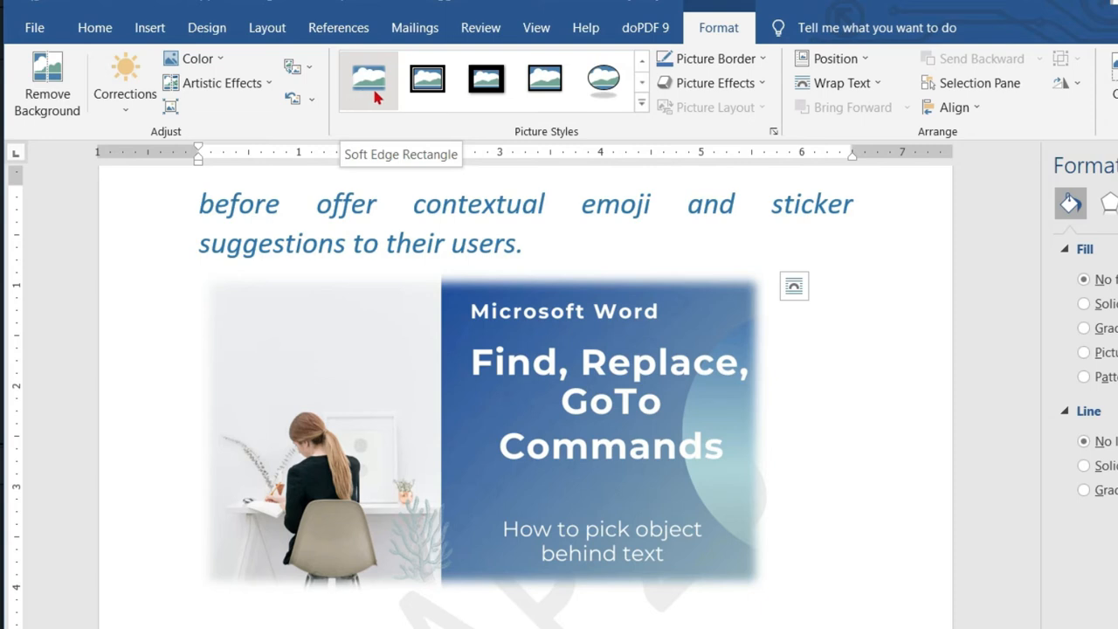
pyautogui.click(642, 82)
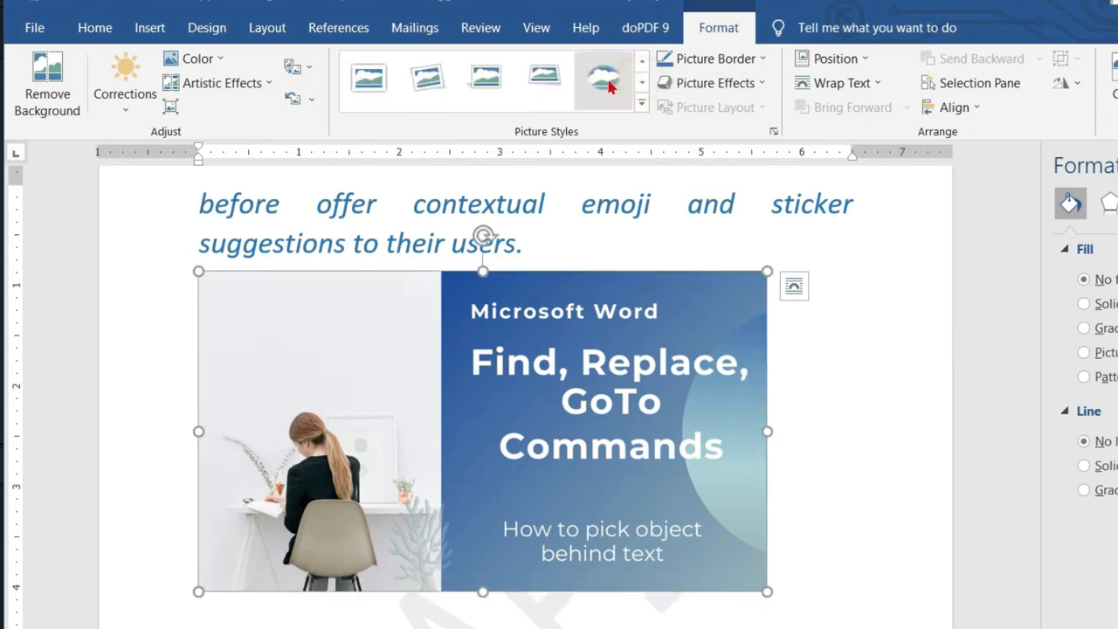
pyautogui.click(545, 80)
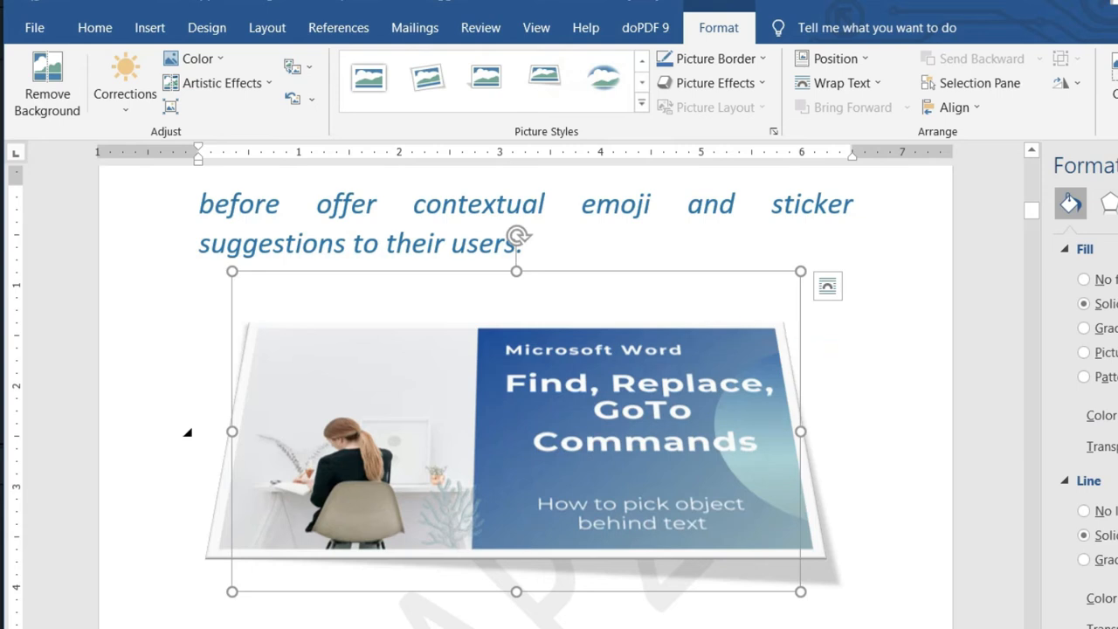
pyautogui.click(1117, 165)
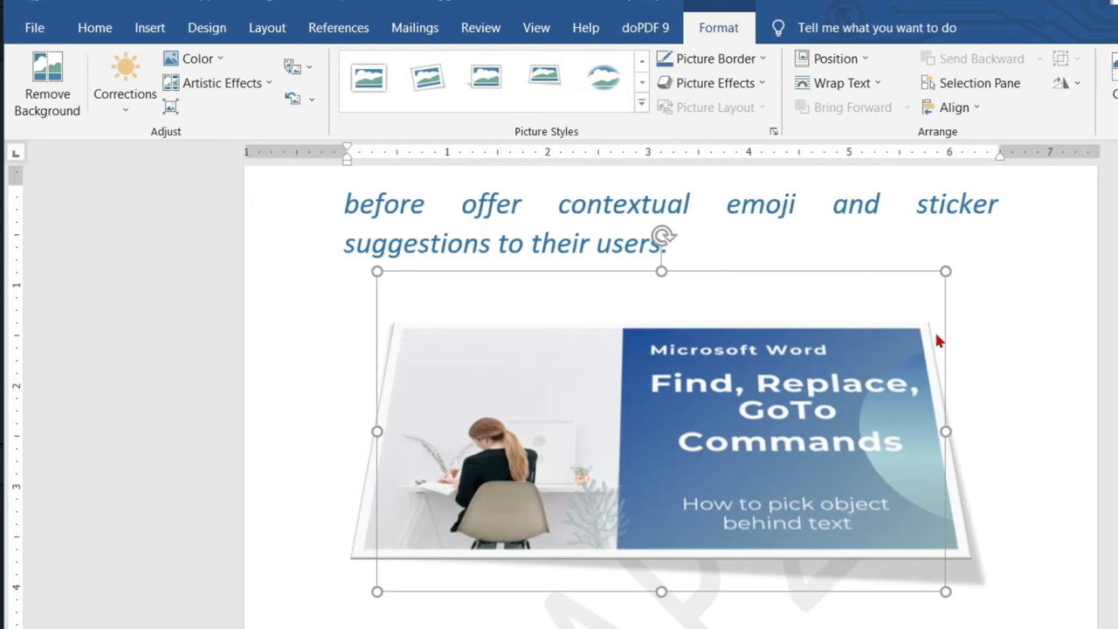
pyautogui.keyDown('ctrl'); pyautogui.scroll(4, 939, 345); pyautogui.keyUp('ctrl')
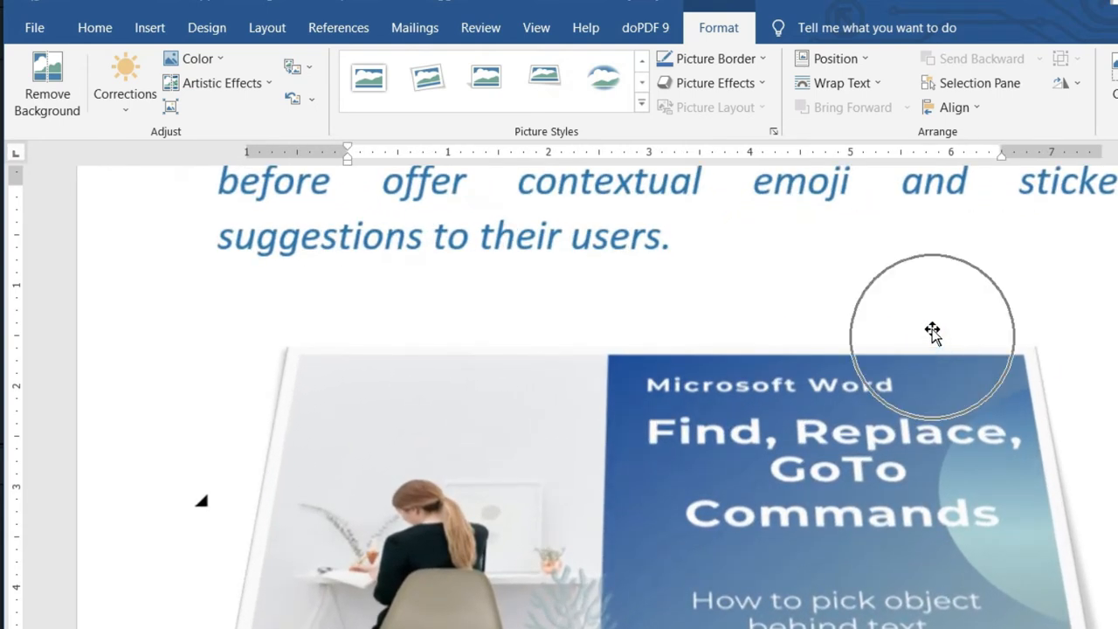
pyautogui.scroll(-3, 742, 227)
# Apply the slanted perspective picture style with rounded, bevelled corners to the picture, and view the remaining styles.
pyautogui.click(642, 82)
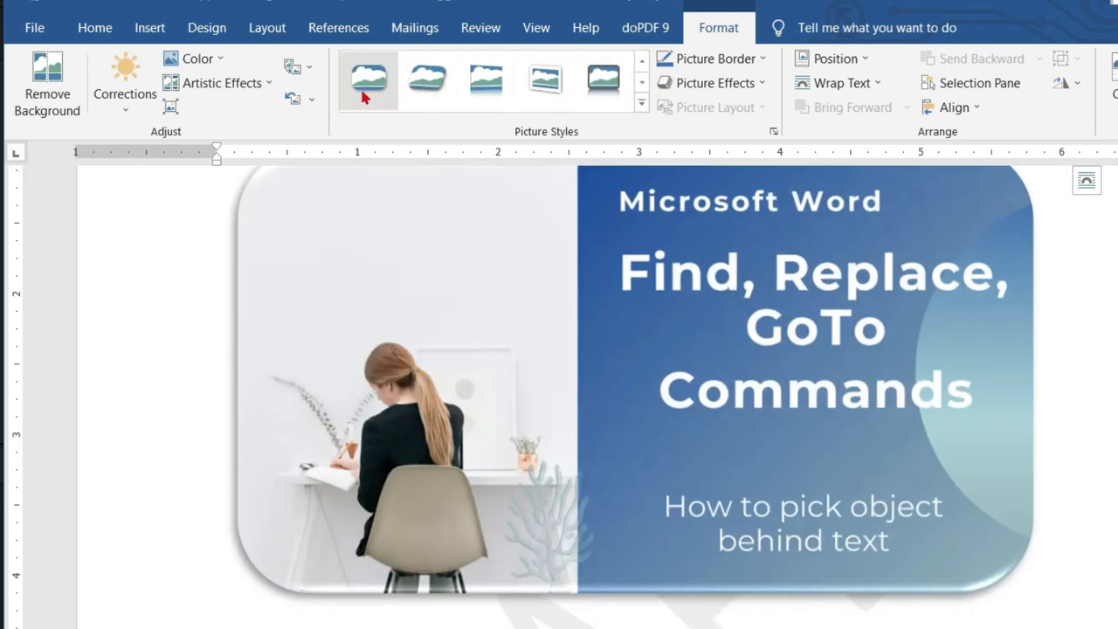
pyautogui.click(430, 84)
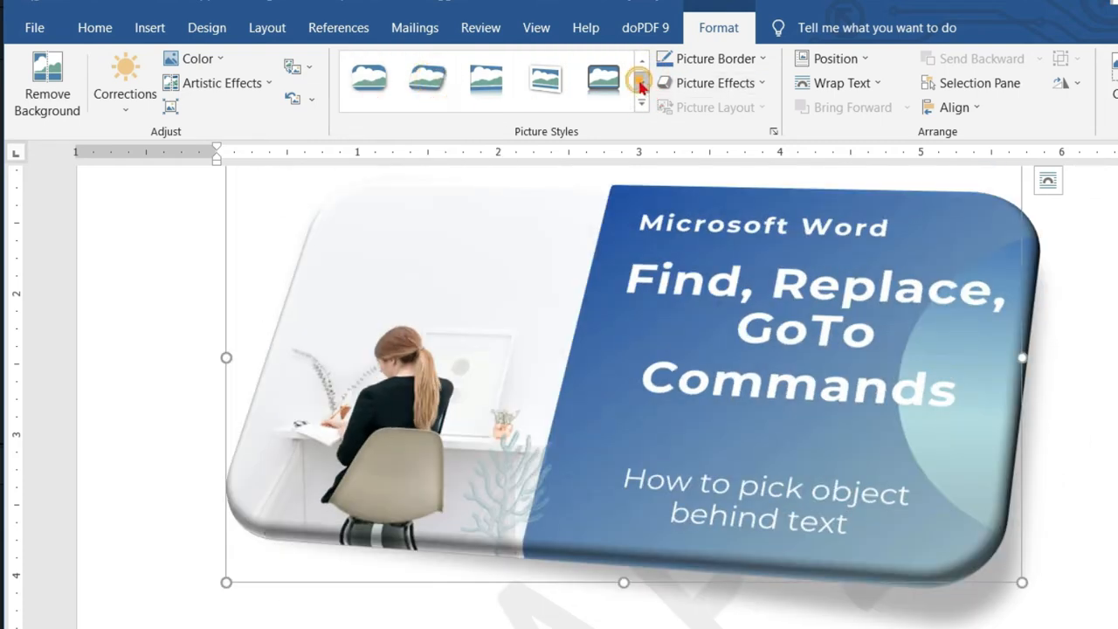
pyautogui.click(642, 82)
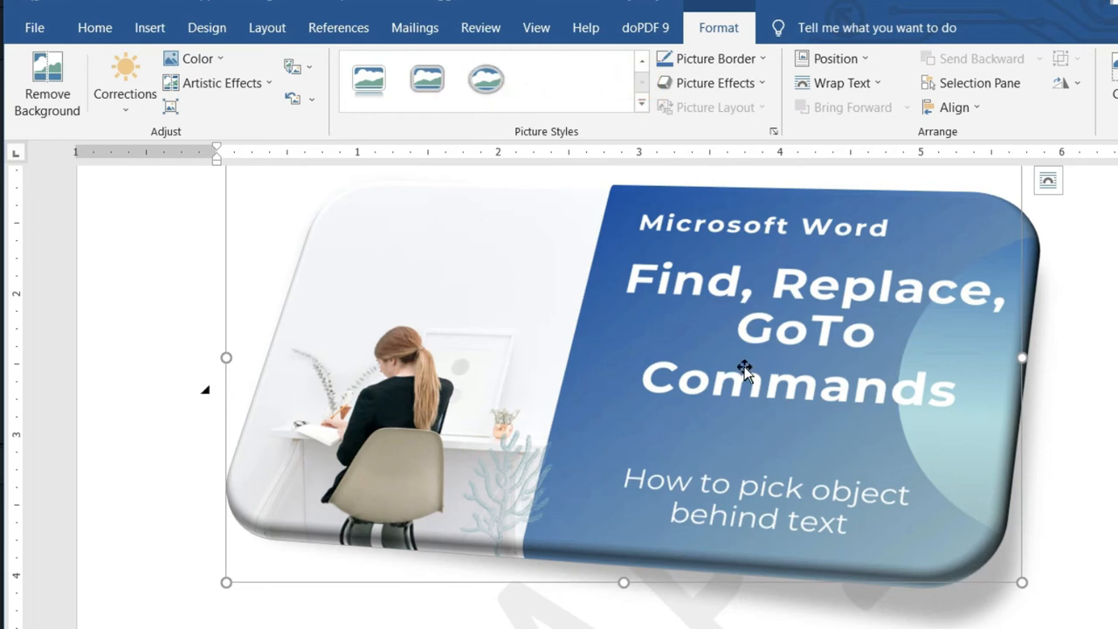
# Preview border colours on the Find, Replace, GoTo picture without choosing one, and apply the plain rectangular picture style with a soft drop shadow.
pyautogui.click(764, 60)
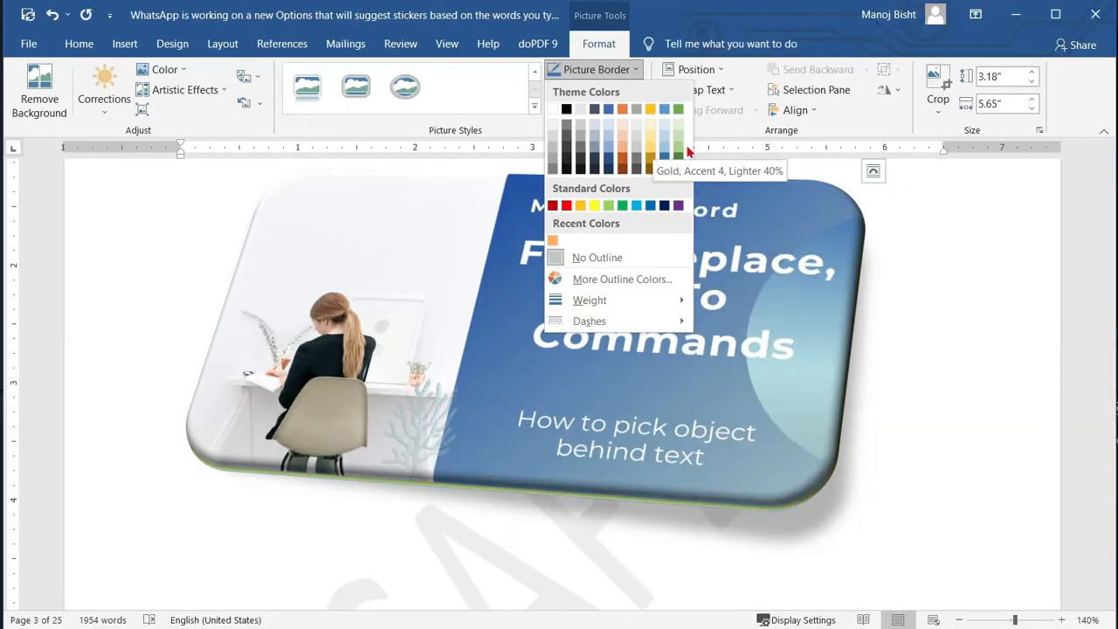
pyautogui.click(978, 424)
pyautogui.click(534, 74)
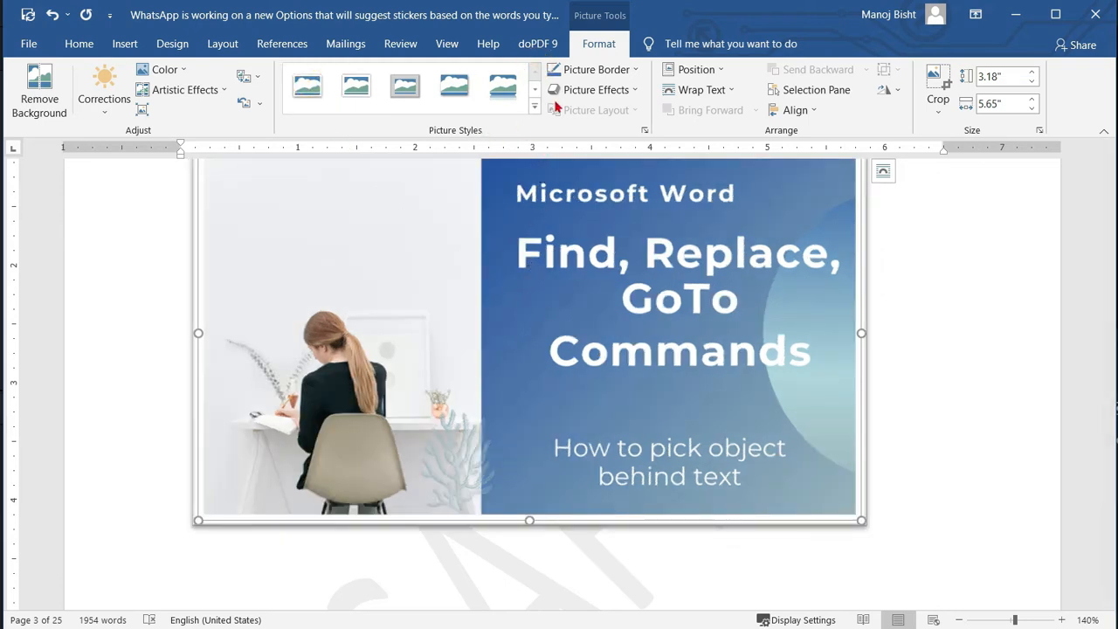
pyautogui.click(528, 56)
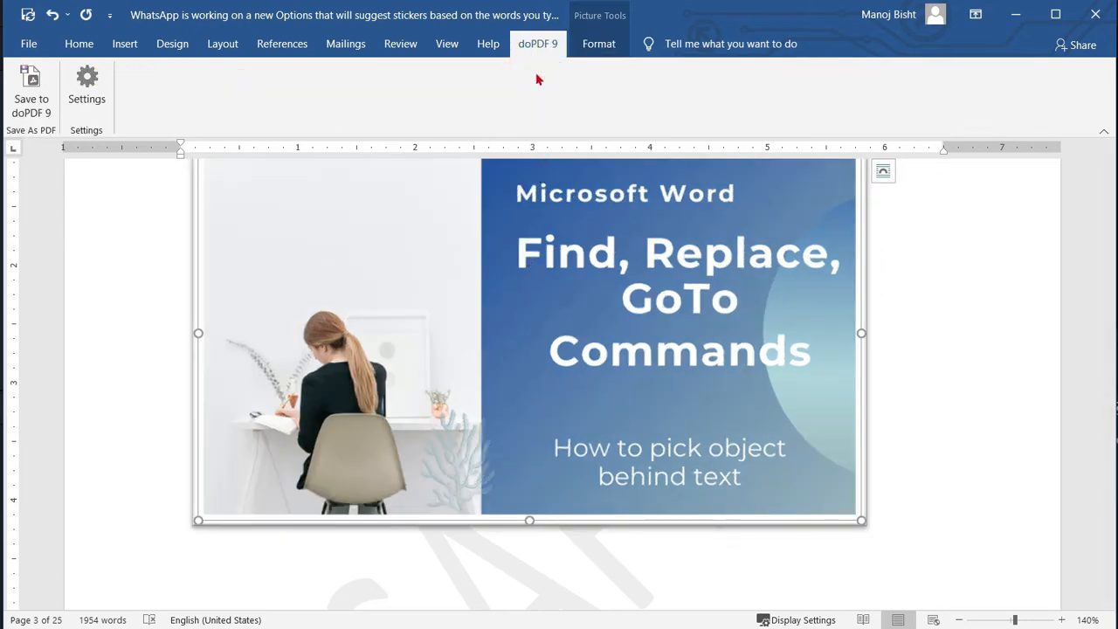
pyautogui.click(597, 45)
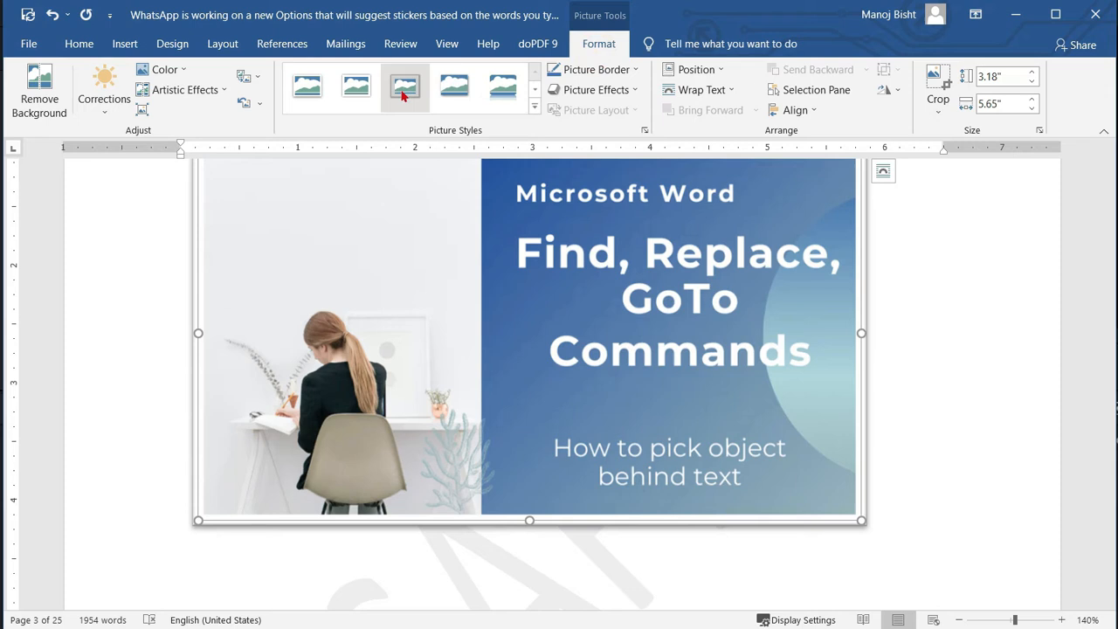
pyautogui.click(450, 88)
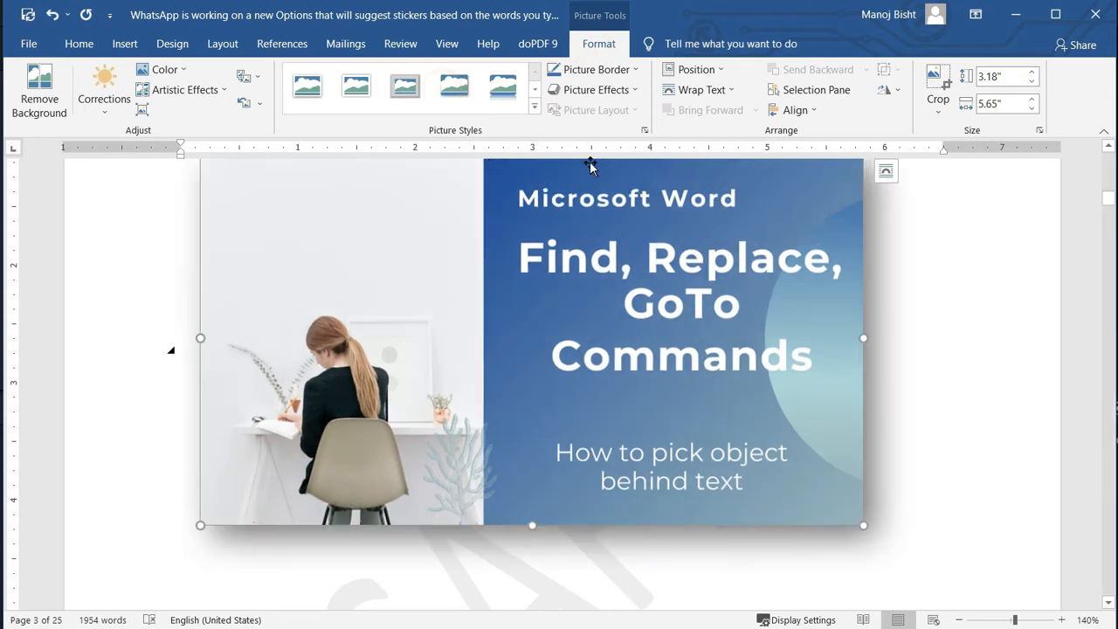
# Preview other picture styles and keep the rectangular drop-shadow style on the picture.
pyautogui.click(533, 91)
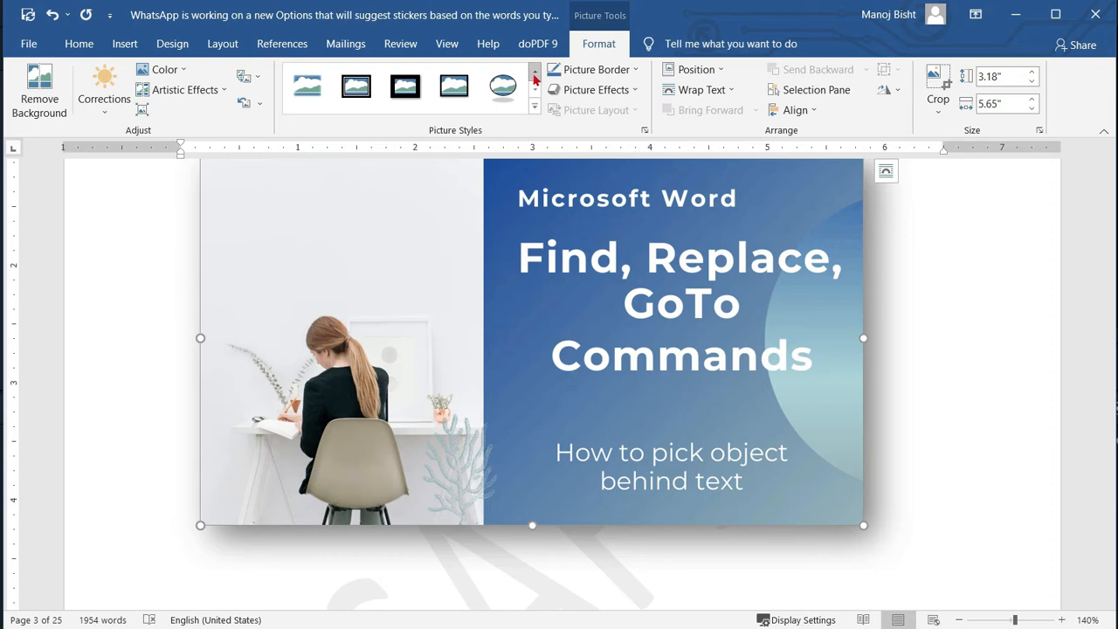
pyautogui.click(534, 77)
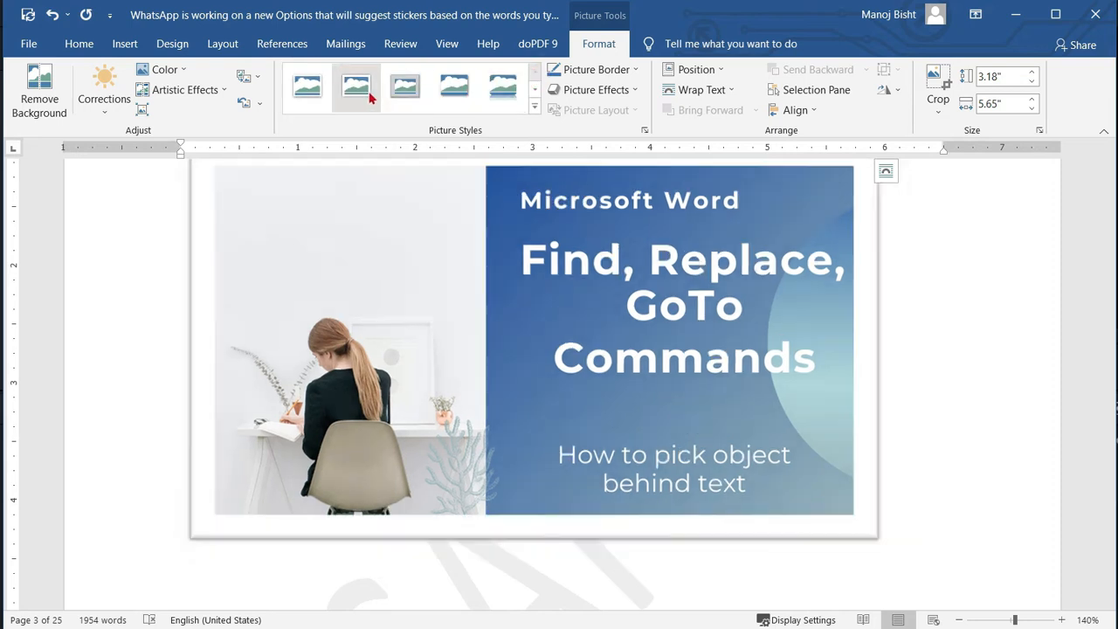
pyautogui.click(463, 86)
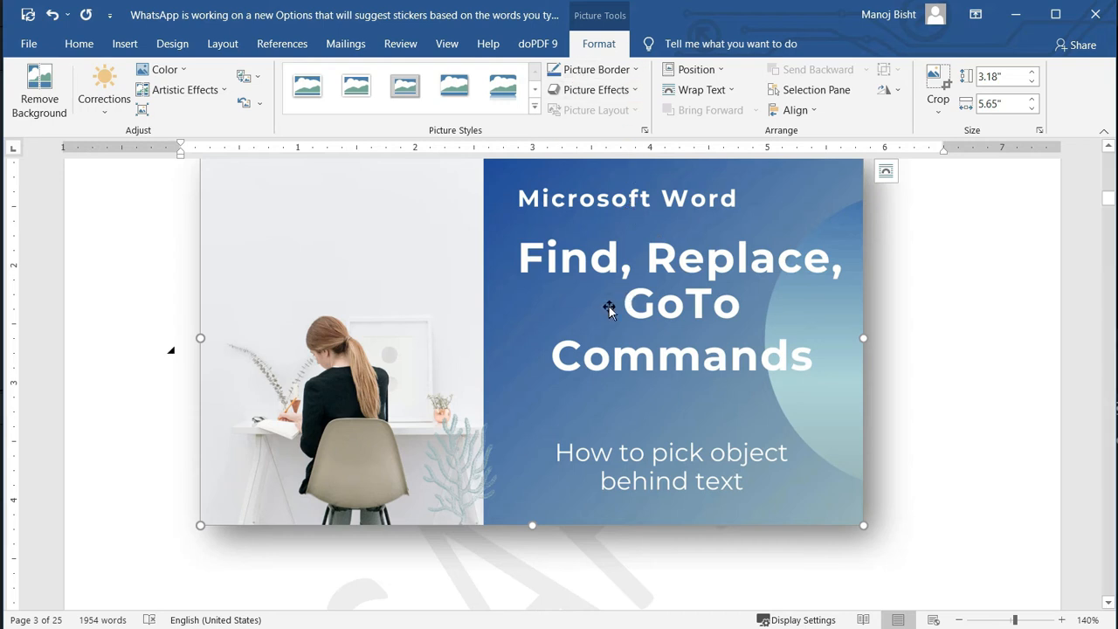
pyautogui.scroll(1, 721, 375)
pyautogui.scroll(-1, 742, 361)
# Give the picture a 3 pt border in the standard purple colour.
pyautogui.click(631, 73)
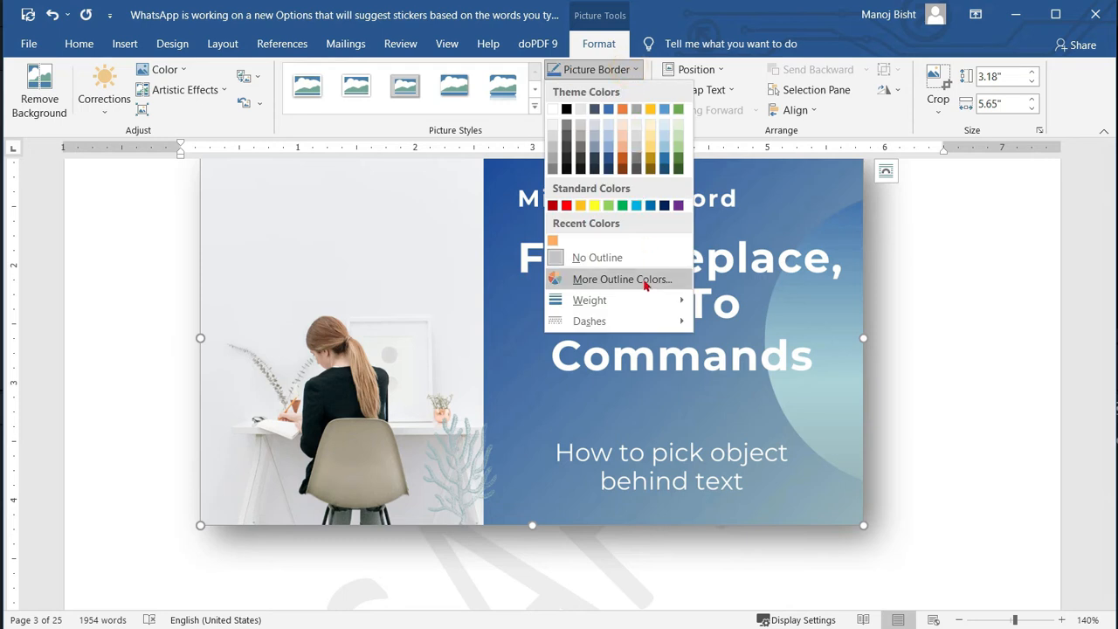
pyautogui.moveTo(655, 303)
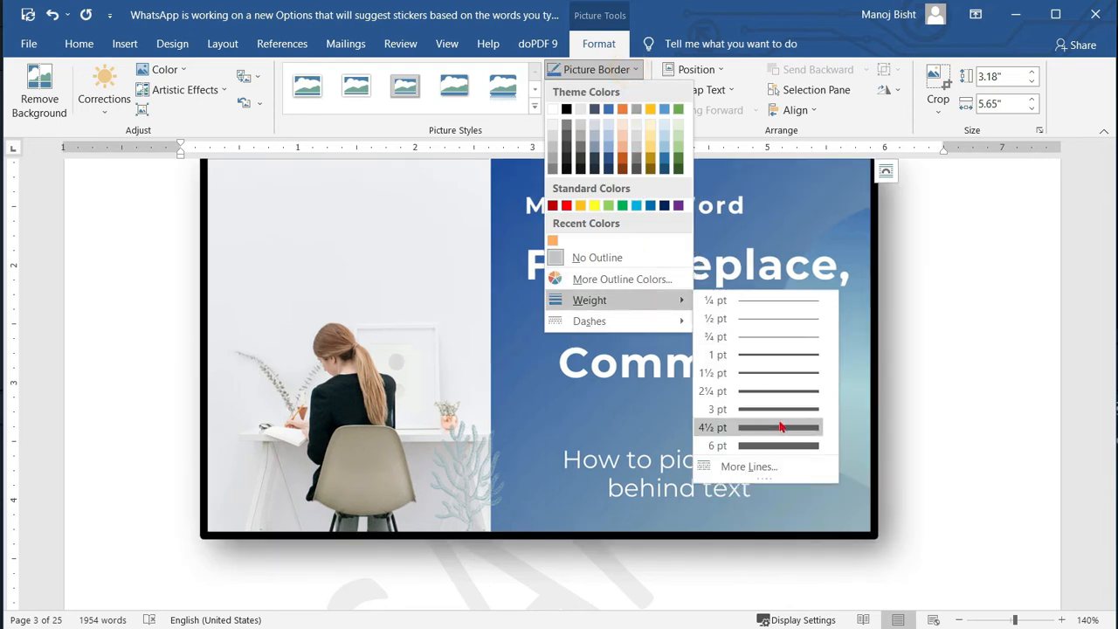
pyautogui.click(786, 414)
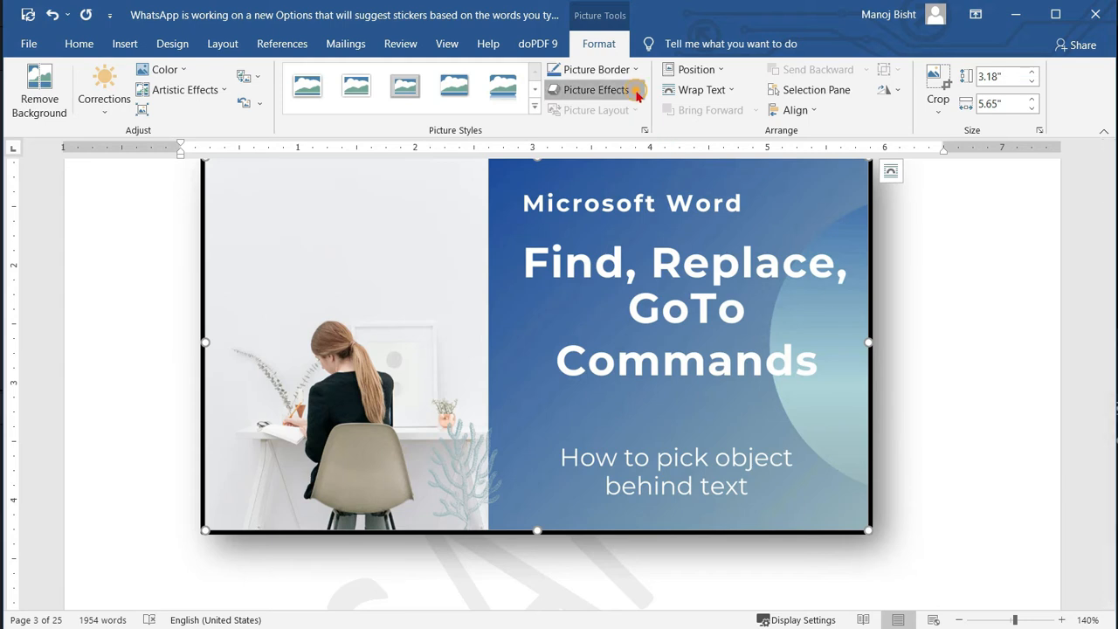
pyautogui.click(607, 90)
pyautogui.click(623, 75)
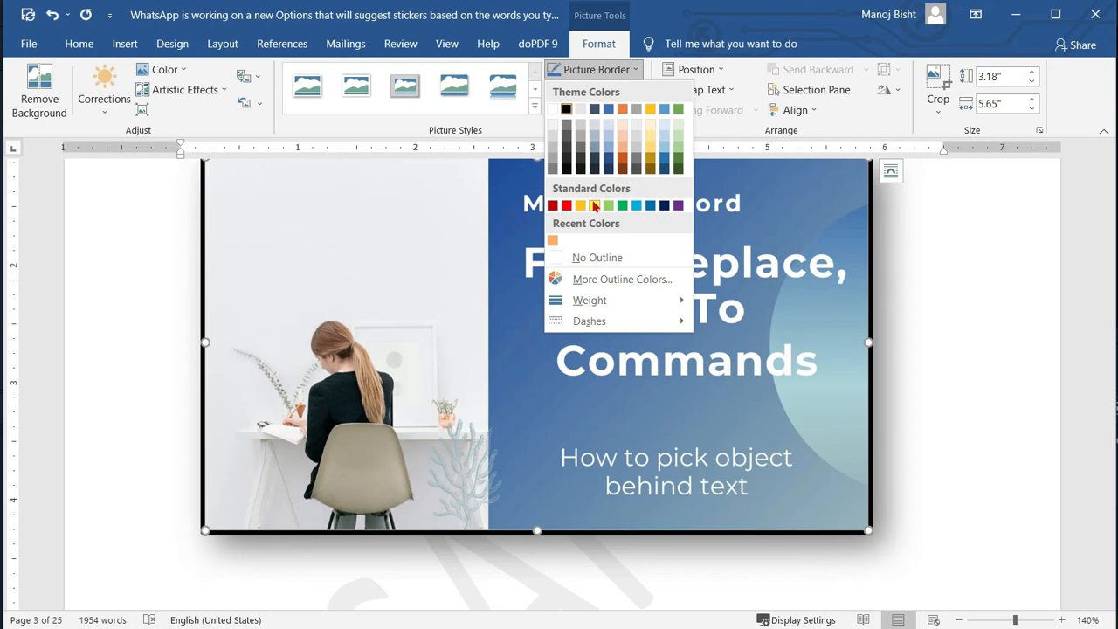
pyautogui.click(677, 205)
# Preview the dash styles for the picture border, and set the picture to No Outline.
pyautogui.click(624, 68)
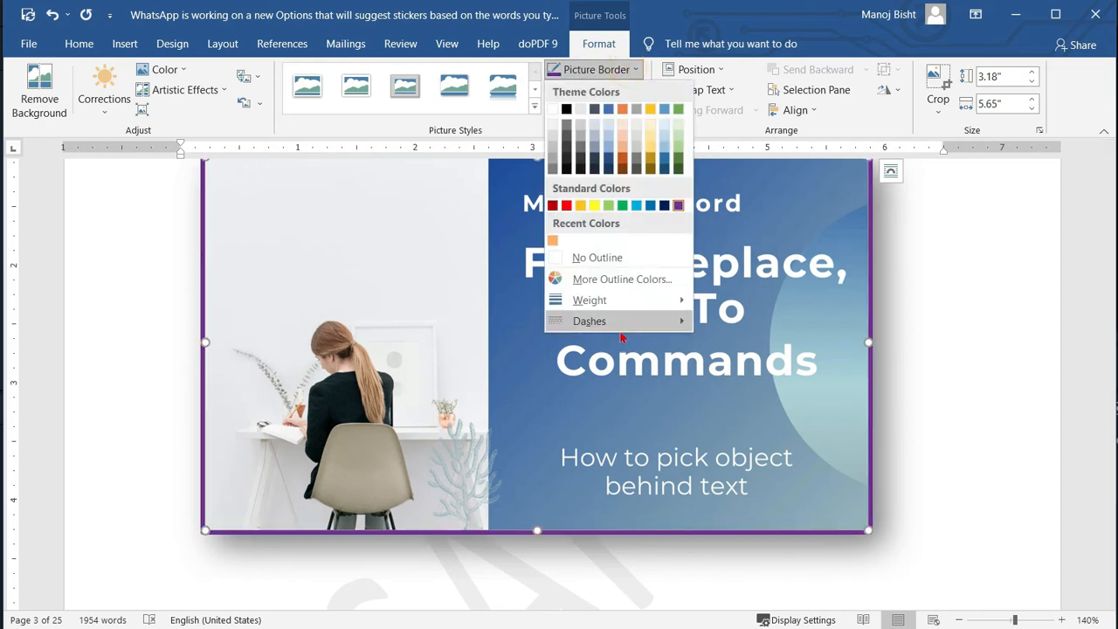
pyautogui.moveTo(616, 321)
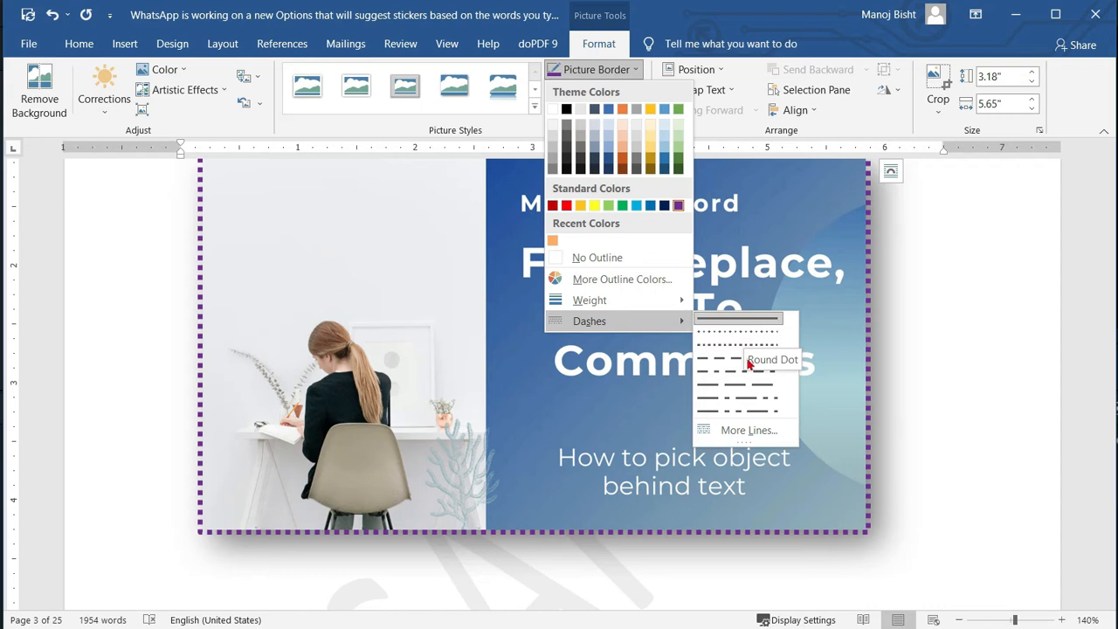
pyautogui.click(616, 70)
pyautogui.click(619, 70)
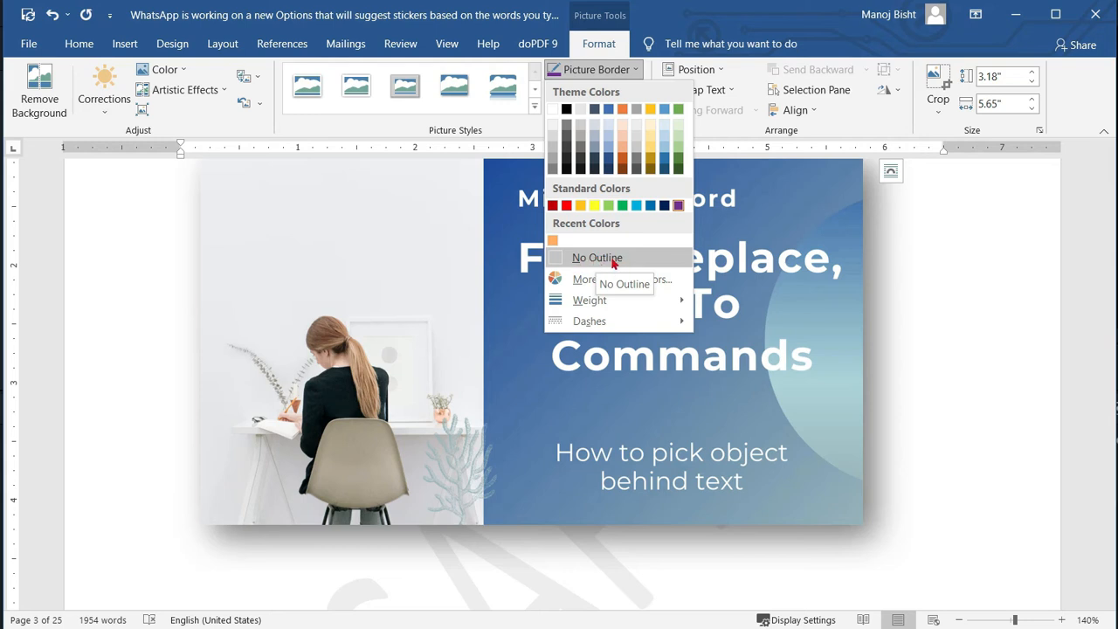
pyautogui.click(617, 259)
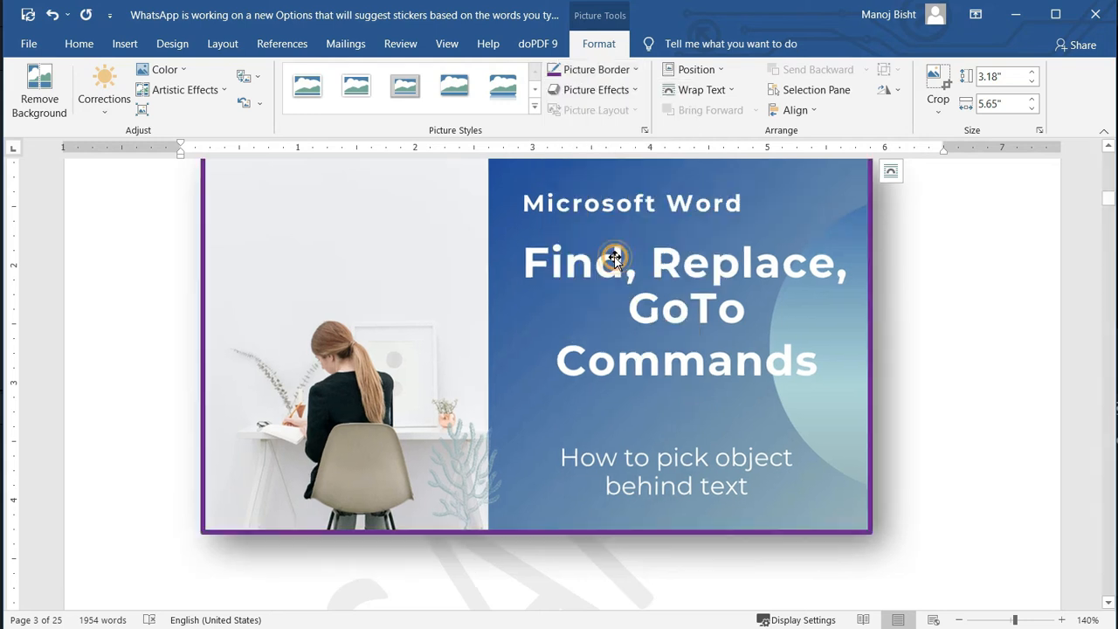
# Examine the preset and shadow variations among the picture effects.
pyautogui.click(633, 94)
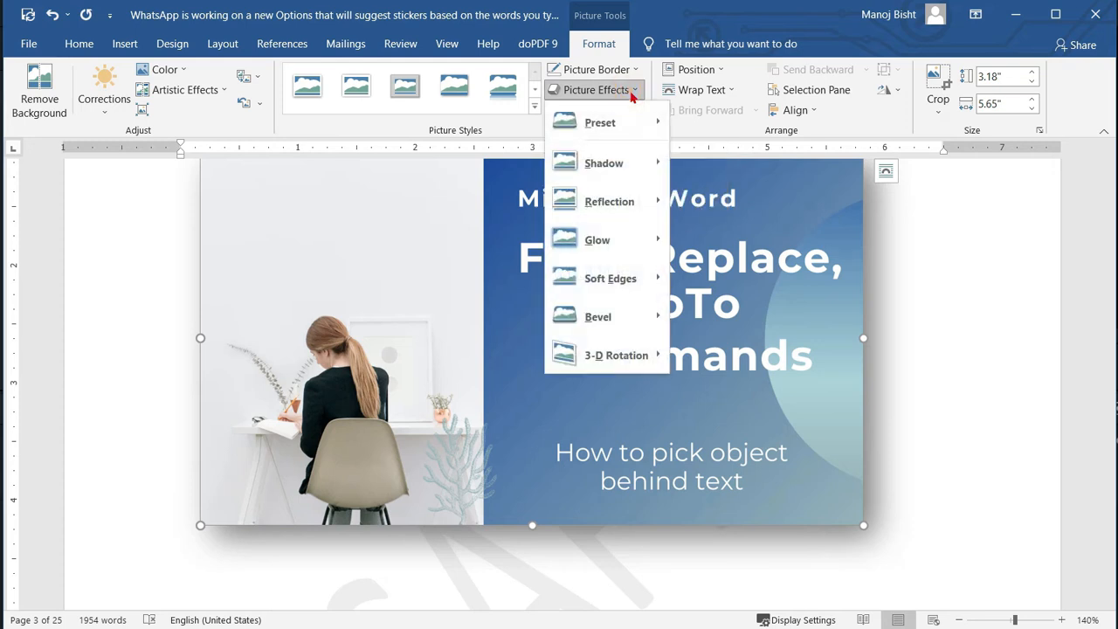
pyautogui.click(635, 94)
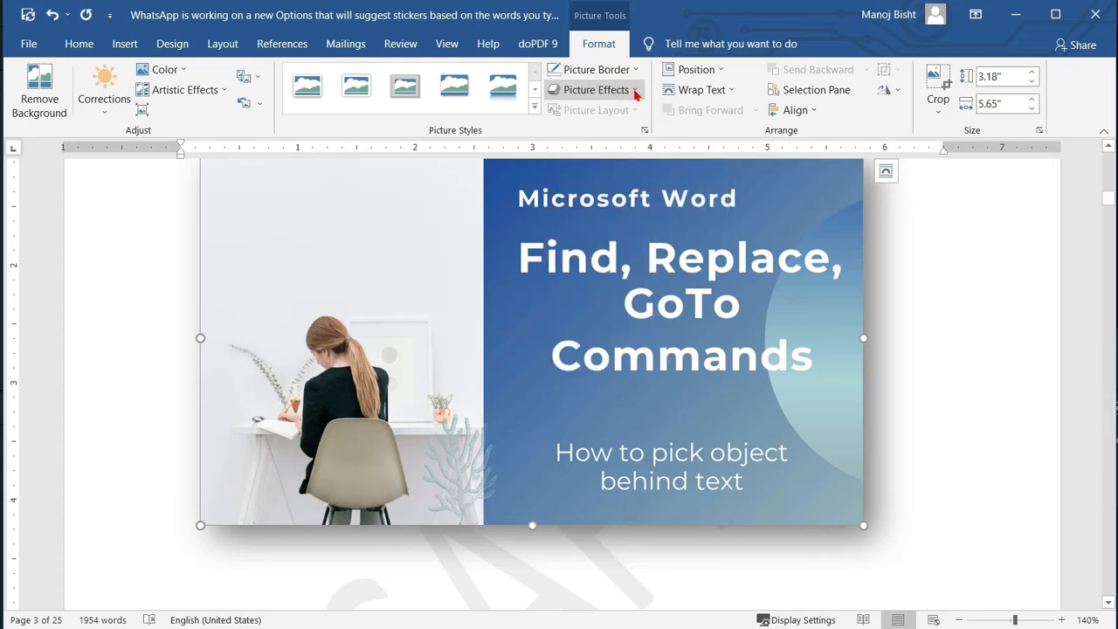
pyautogui.click(637, 94)
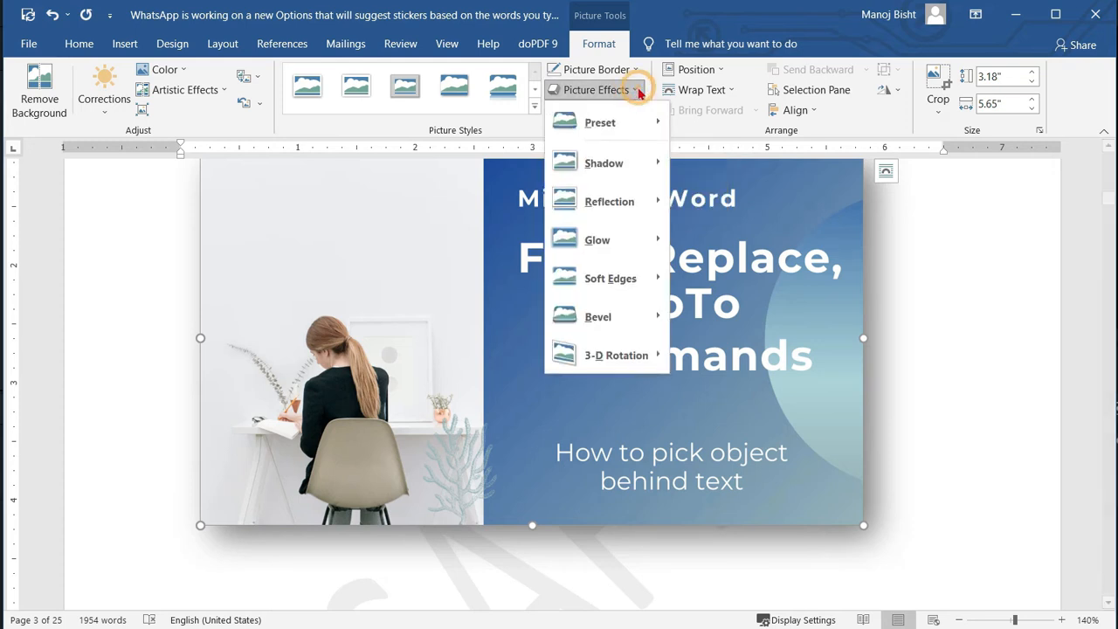
pyautogui.moveTo(616, 121)
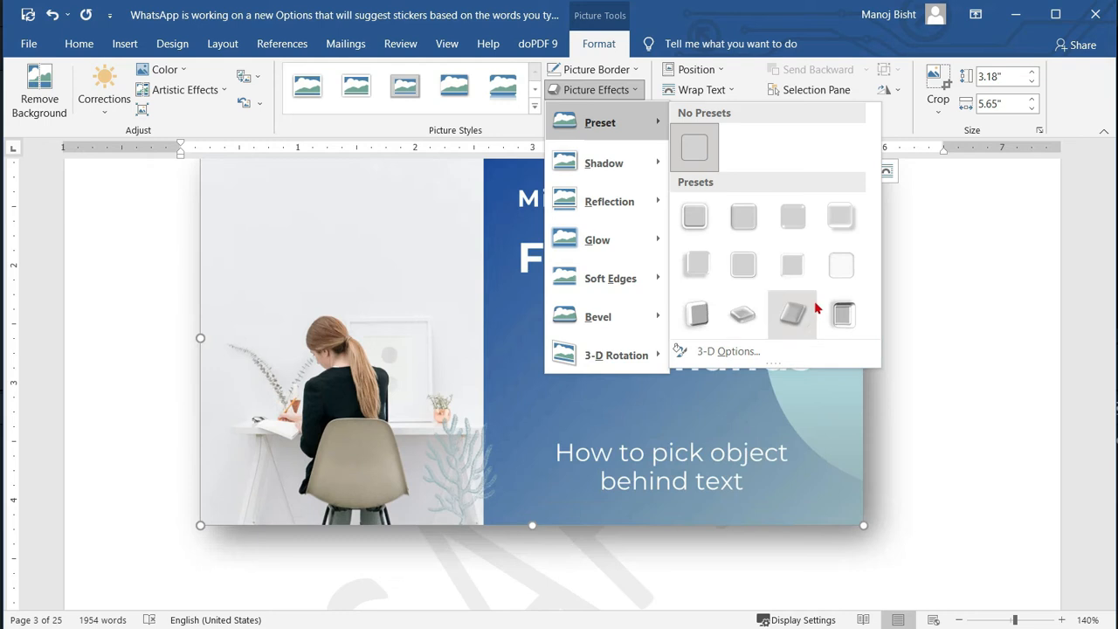
pyautogui.moveTo(603, 163)
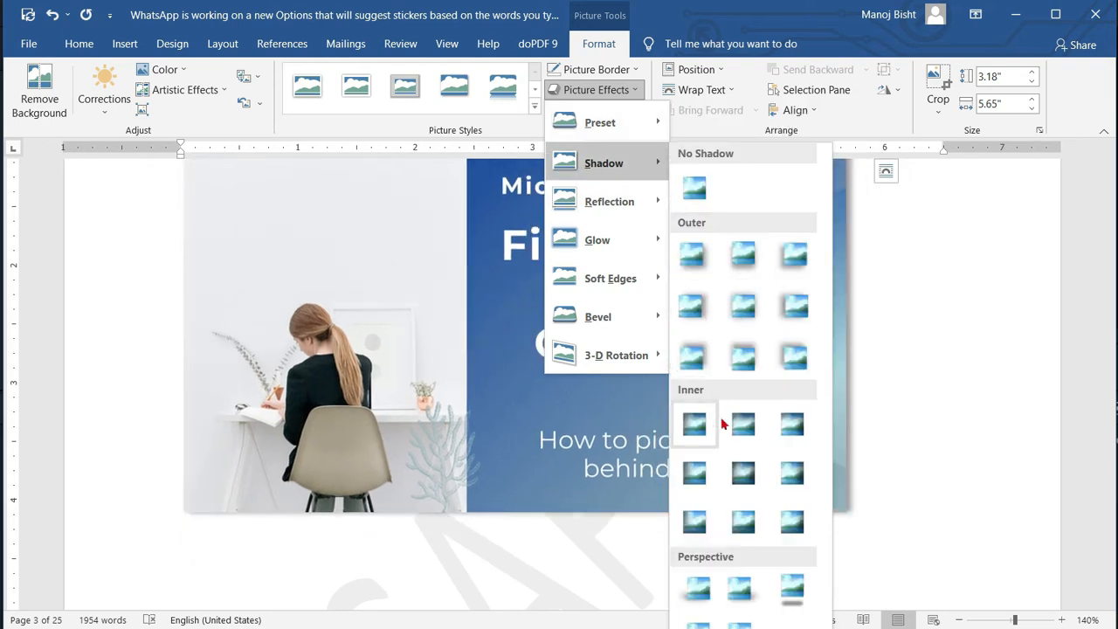
# Apply a half-height reflection with the largest offset to the picture, and inspect it below the picture.
pyautogui.moveTo(612, 201)
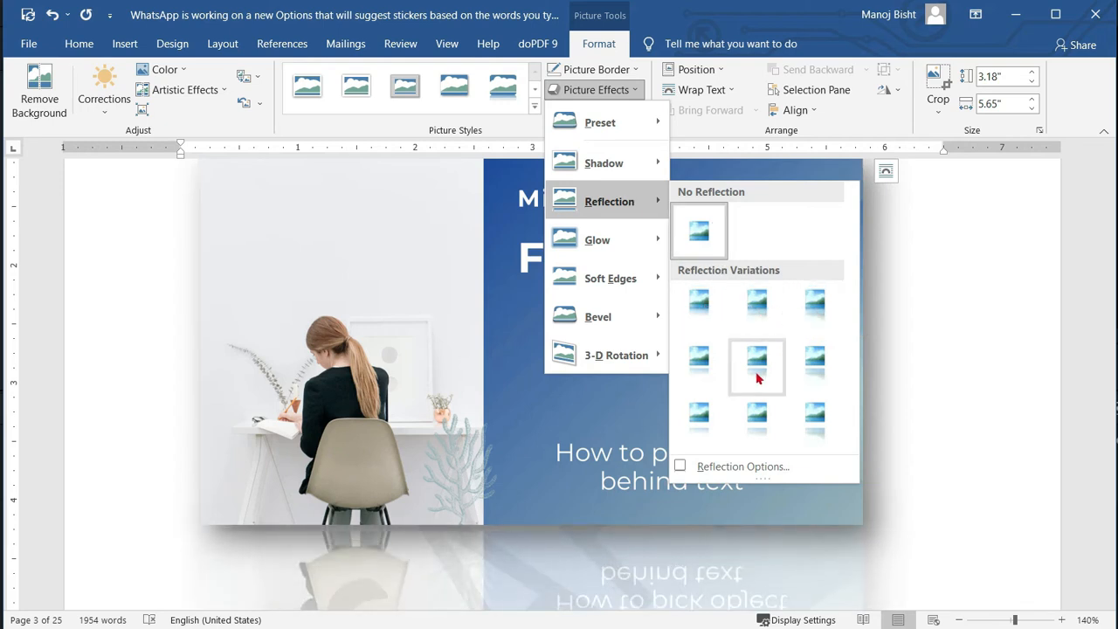
pyautogui.click(758, 431)
pyautogui.scroll(-5, 696, 411)
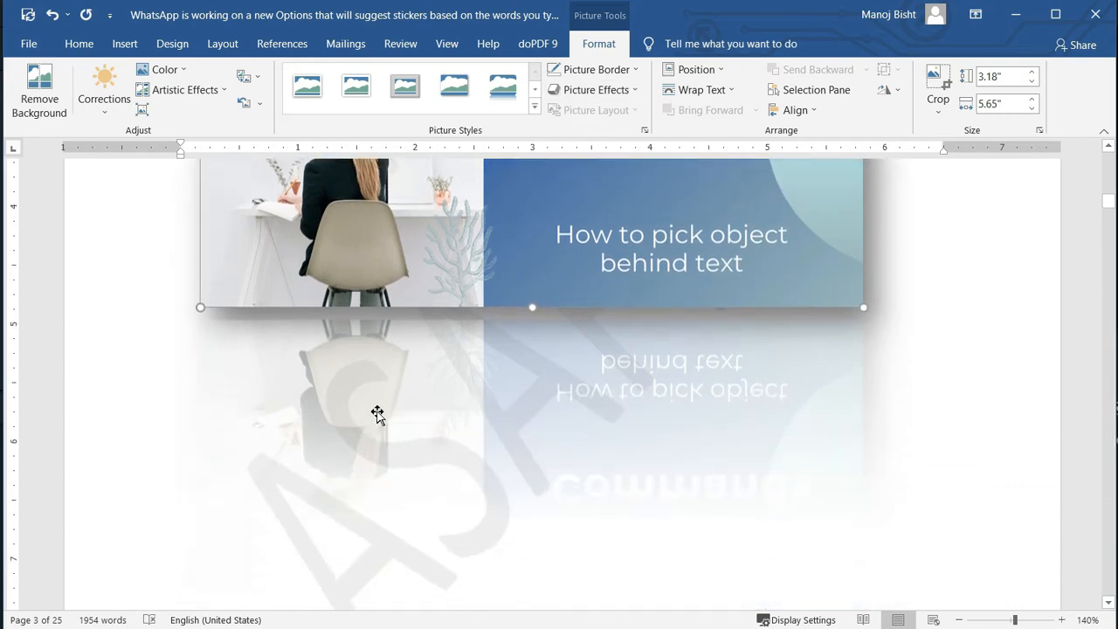
pyautogui.scroll(6, 584, 404)
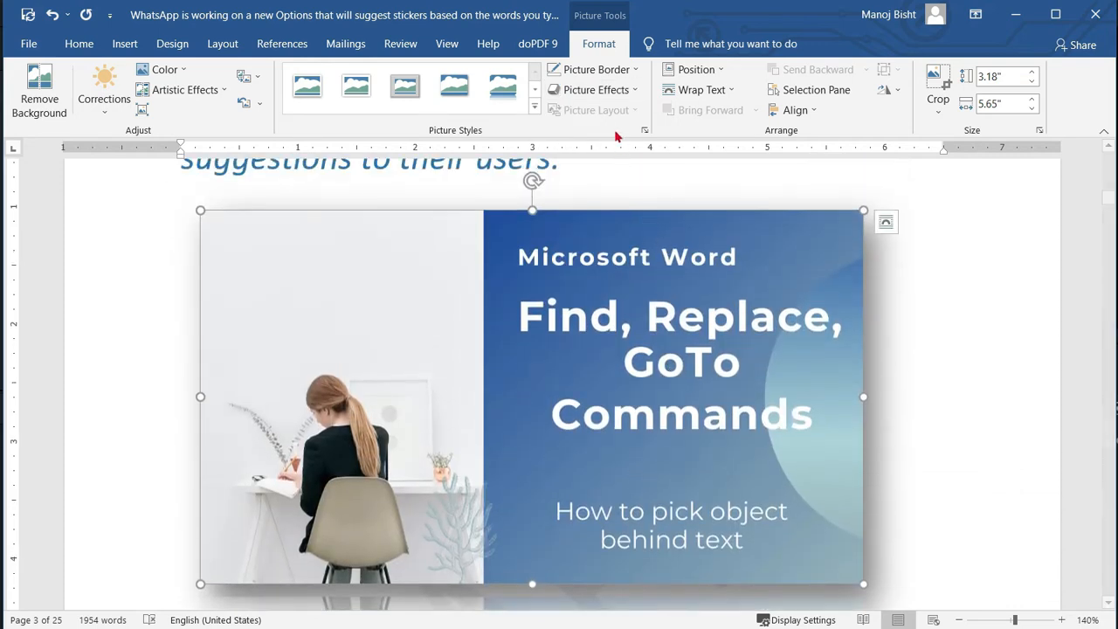
# Apply the 8 point Orange, Accent color 2 glow to the picture.
pyautogui.click(601, 90)
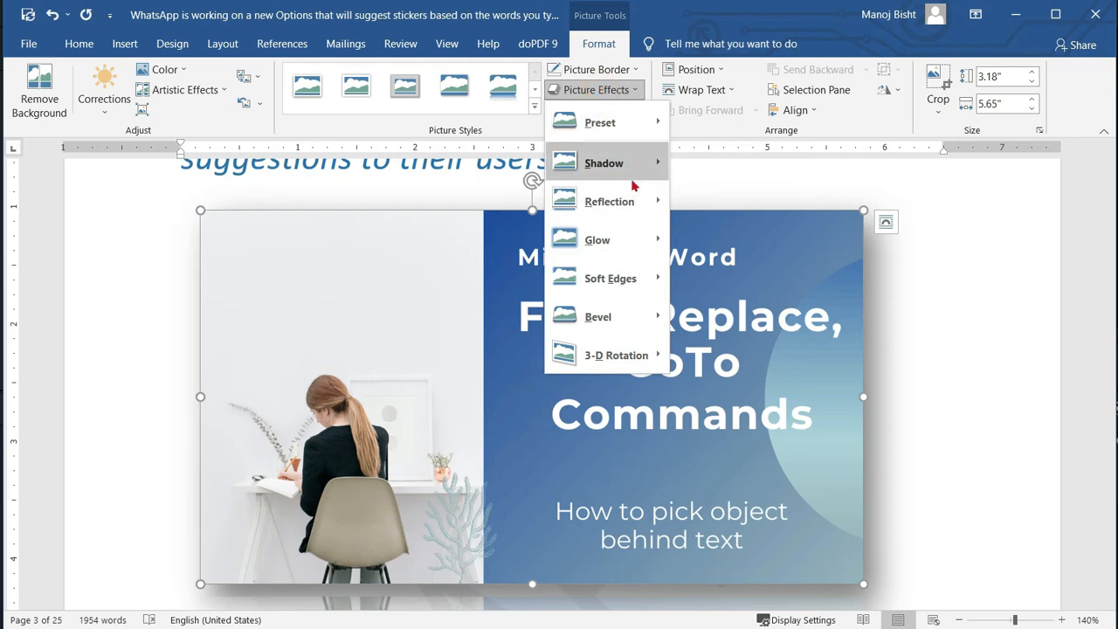
pyautogui.moveTo(624, 255)
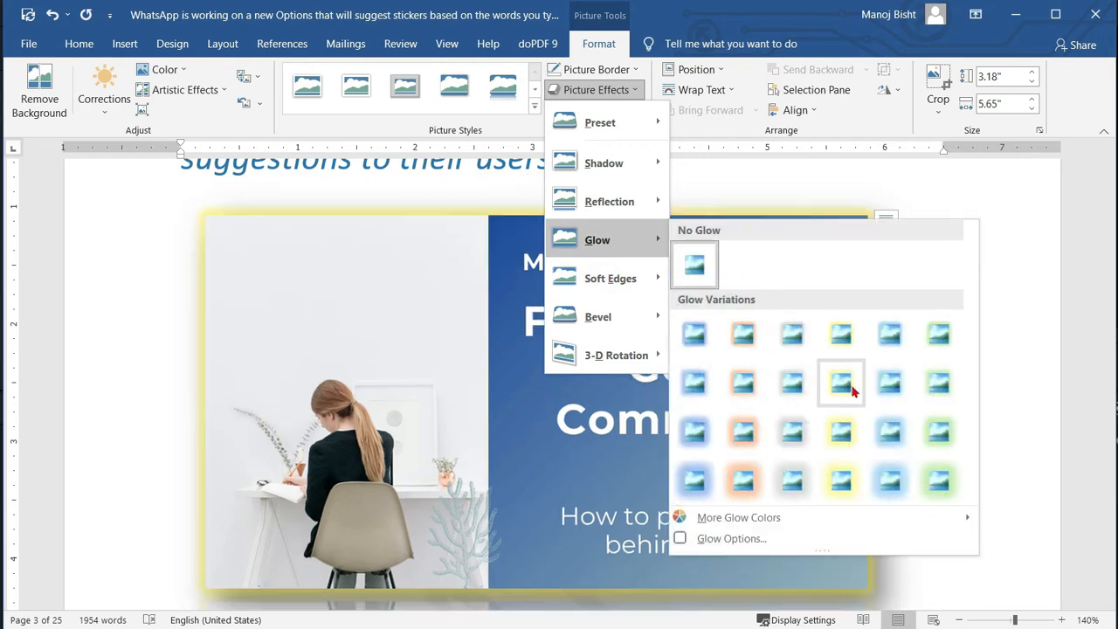
pyautogui.moveTo(936, 519)
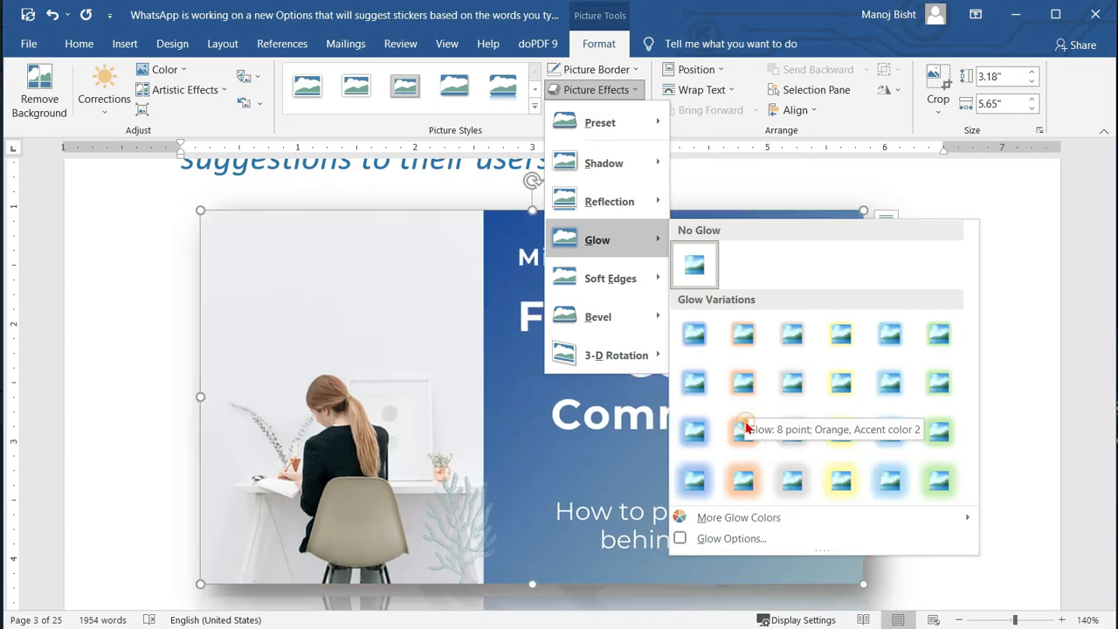
pyautogui.click(744, 428)
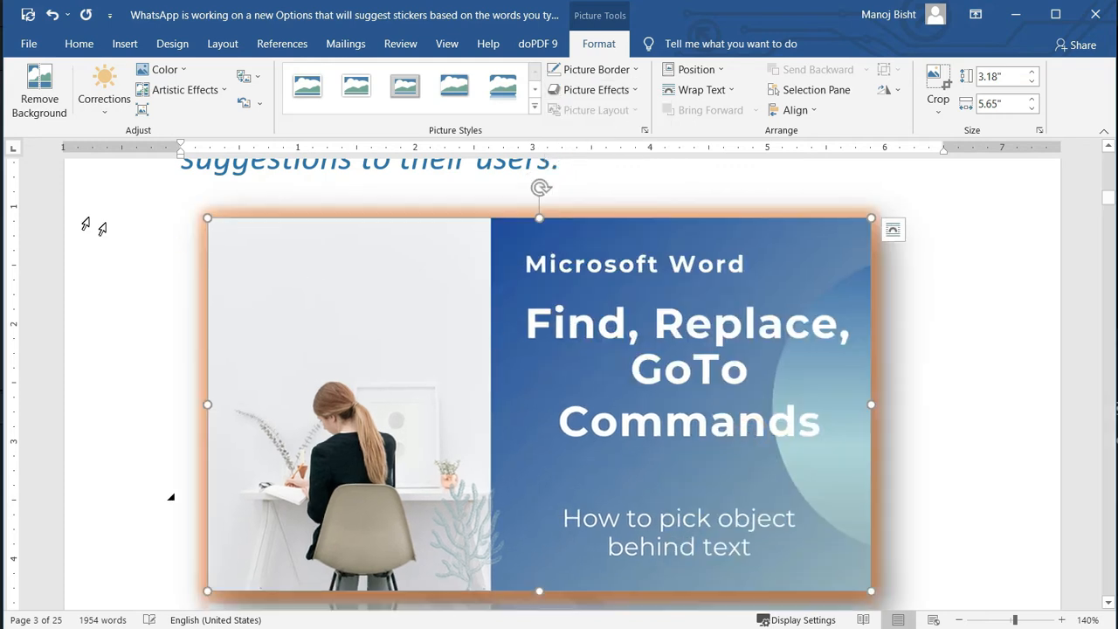
# Change the picture's glow colour to the darkest orange shade in the theme colours.
pyautogui.click(631, 90)
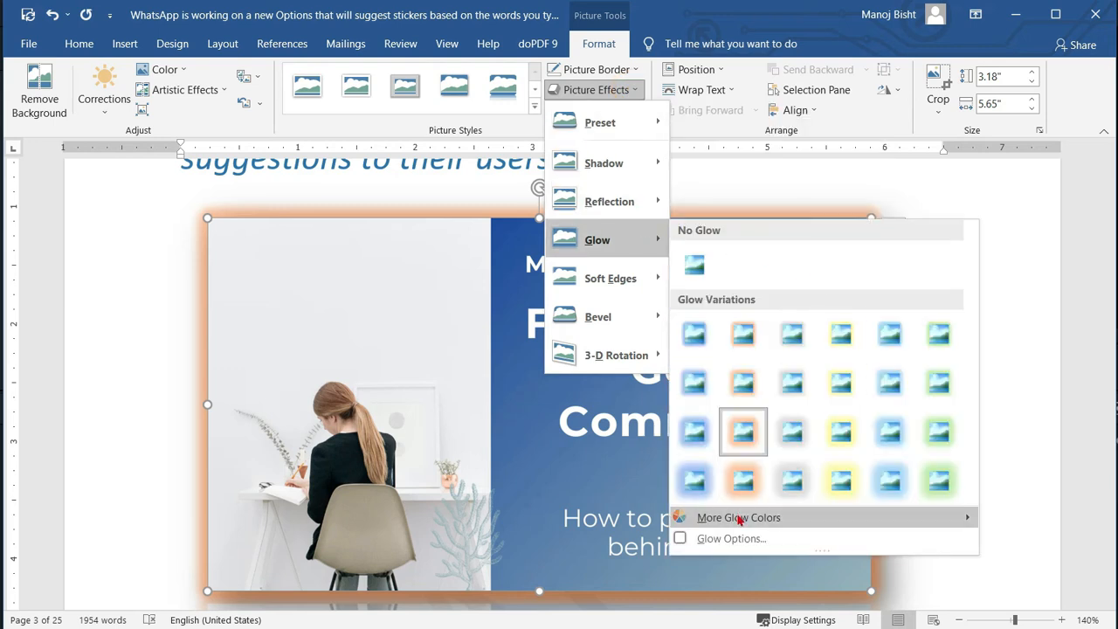
pyautogui.moveTo(742, 521)
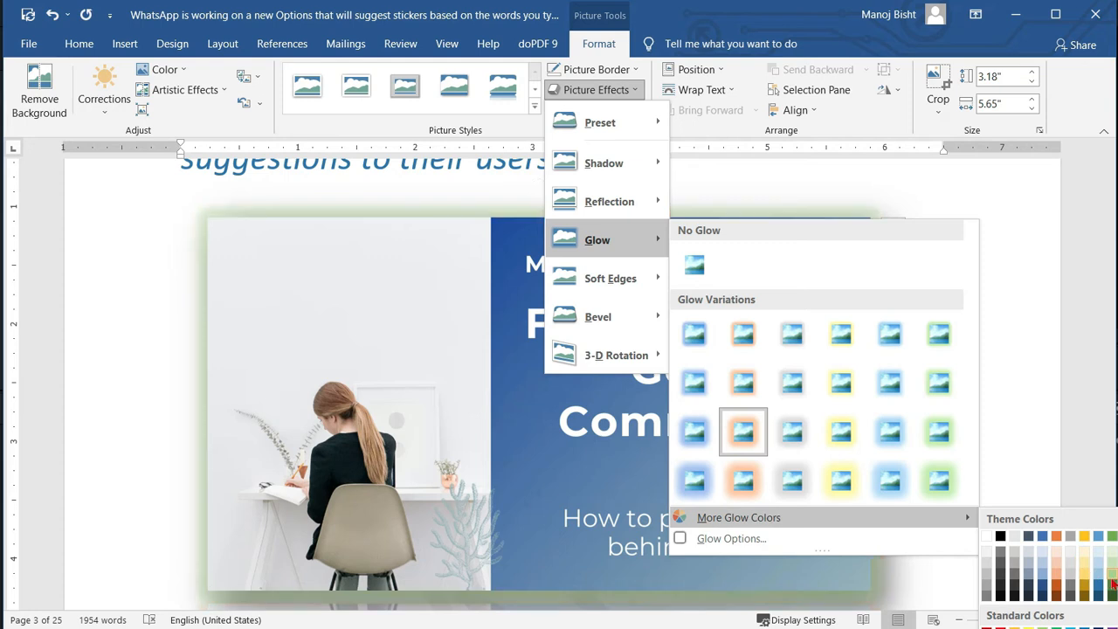
pyautogui.click(1057, 597)
# Preview the bevel and soft edges effects without choosing one, and delete the picture from the document.
pyautogui.click(623, 89)
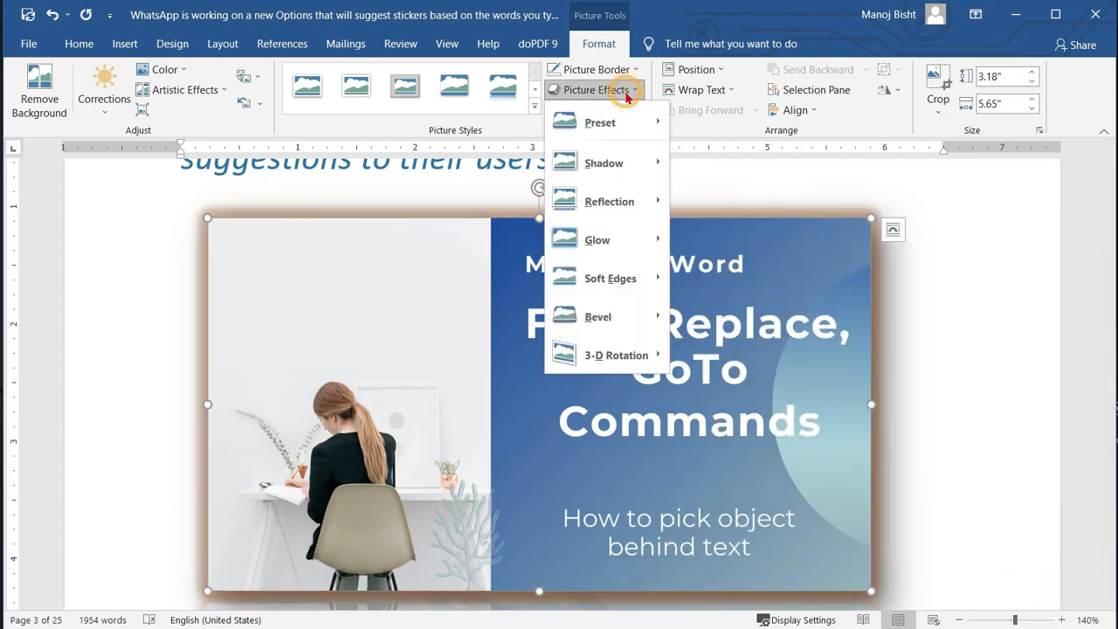
pyautogui.moveTo(612, 331)
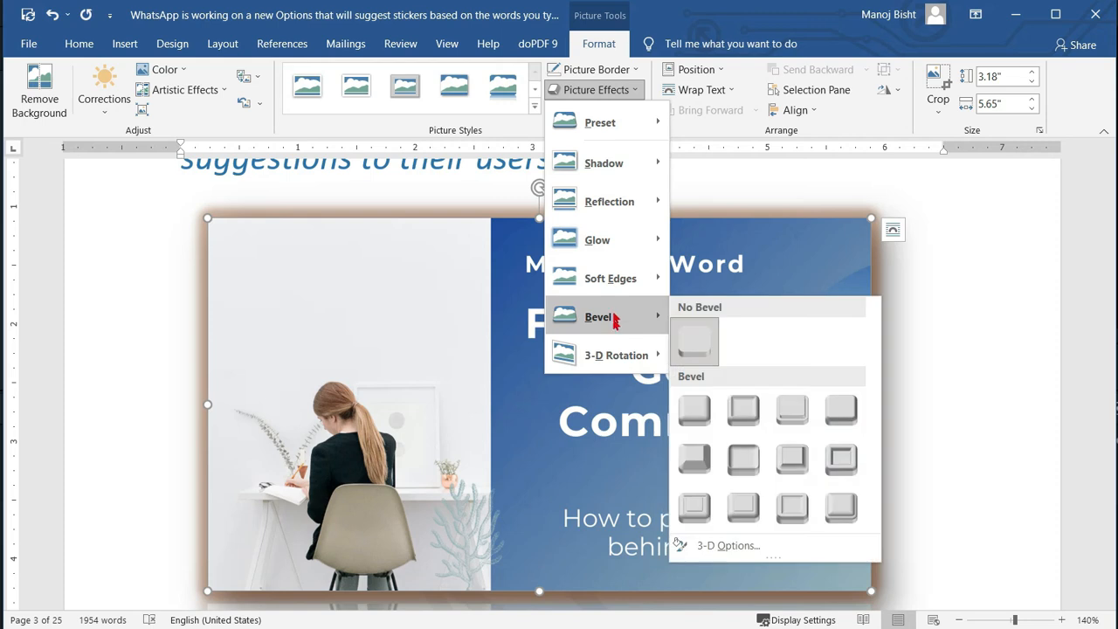
pyautogui.moveTo(616, 279)
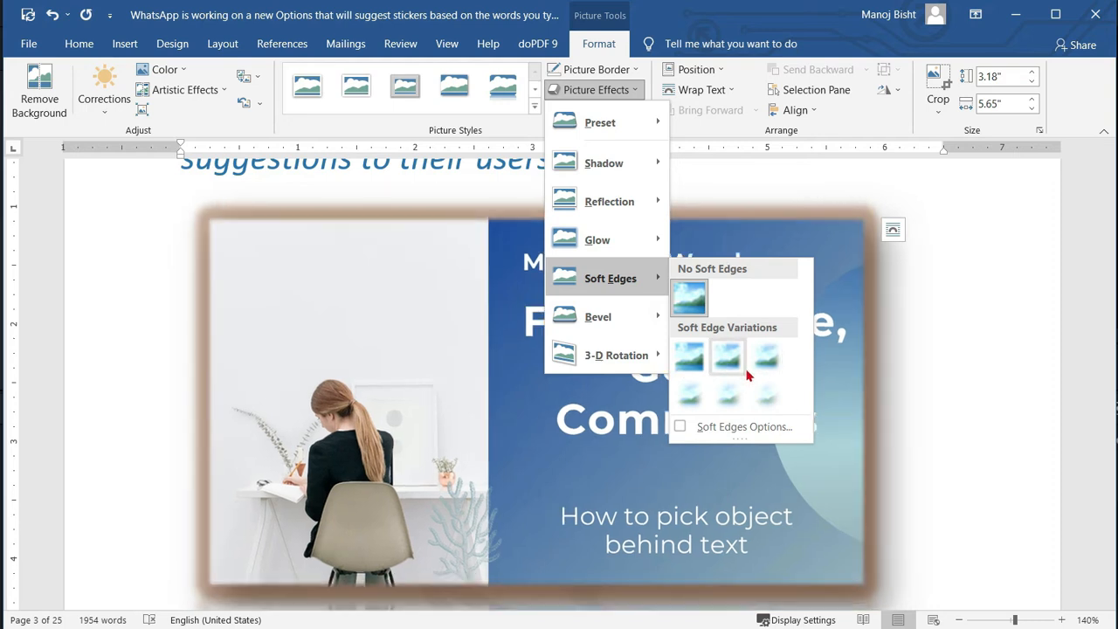
pyautogui.click(477, 396)
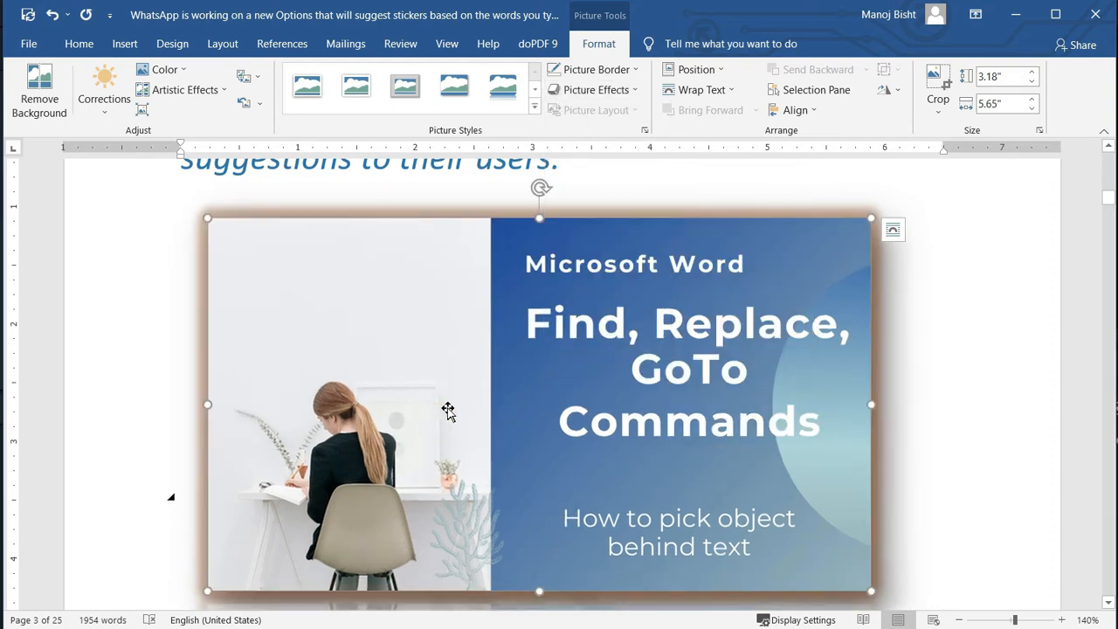
pyautogui.press('Delete')
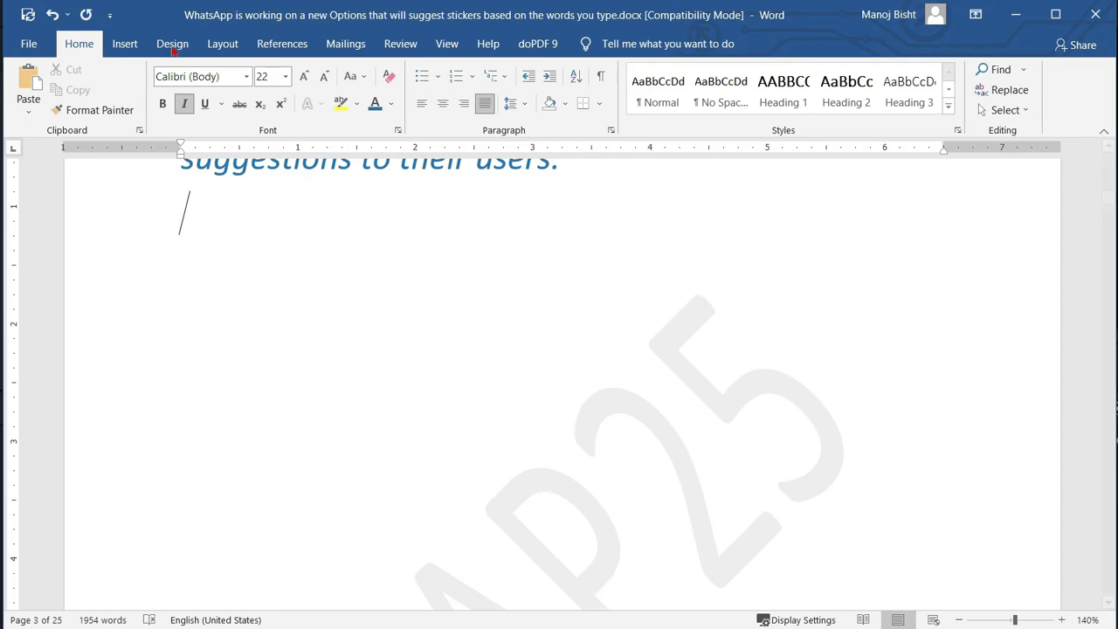
# Insert the picture Find, Replace, GoTo Commands.png from the device's Downloads folder below the last paragraph.
pyautogui.click(126, 52)
pyautogui.click(182, 98)
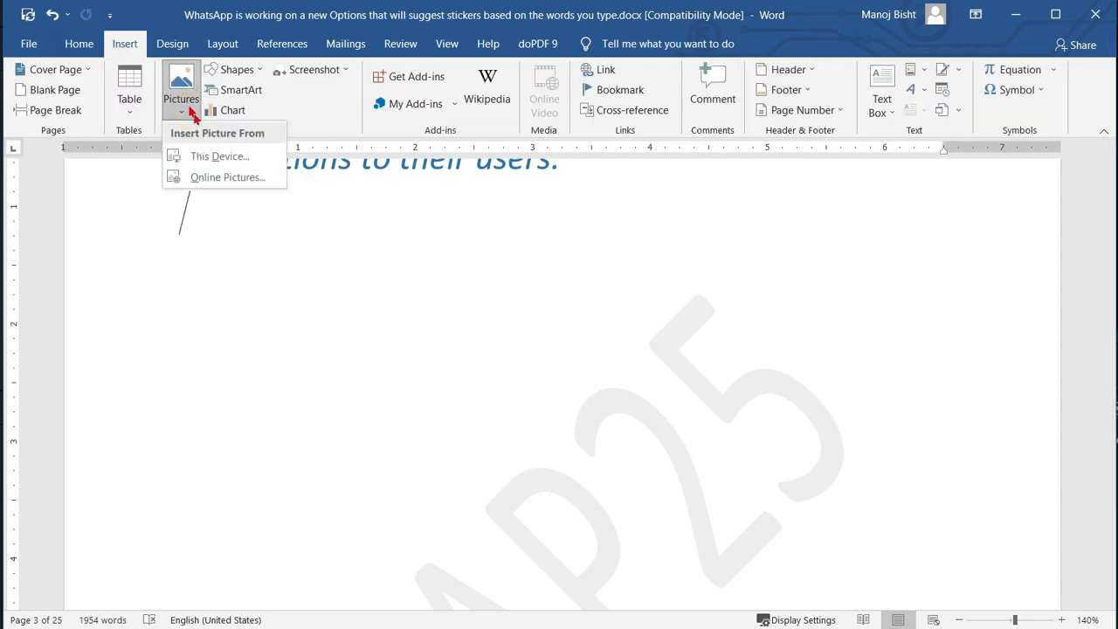
pyautogui.click(218, 164)
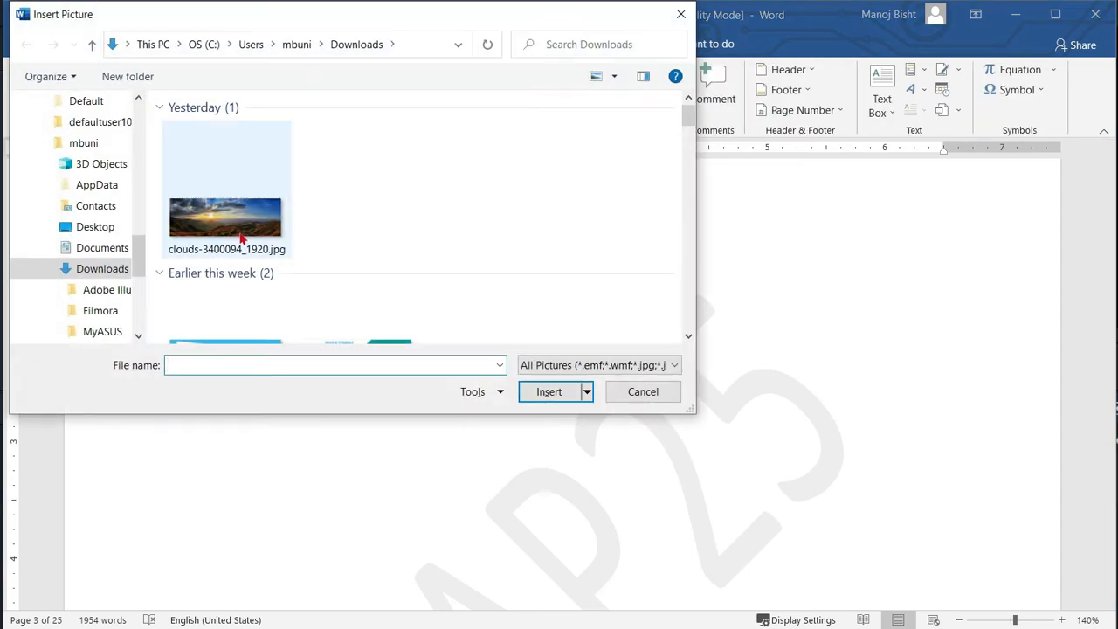
pyautogui.click(243, 238)
pyautogui.scroll(-5, 347, 243)
pyautogui.scroll(1, 347, 243)
pyautogui.click(350, 229)
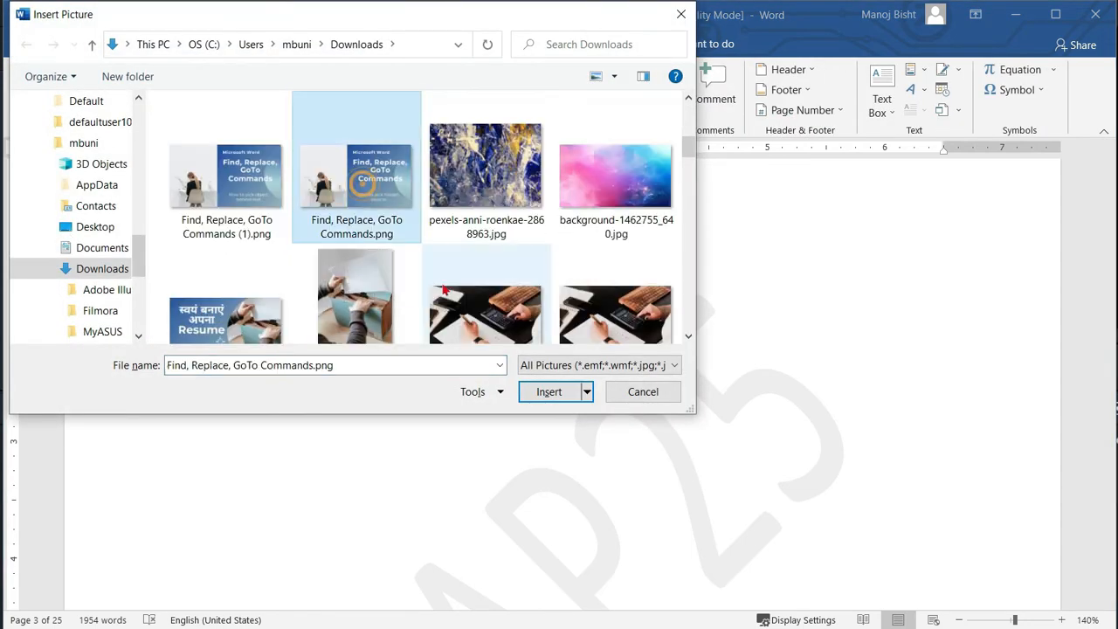
pyautogui.click(531, 367)
pyautogui.click(387, 200)
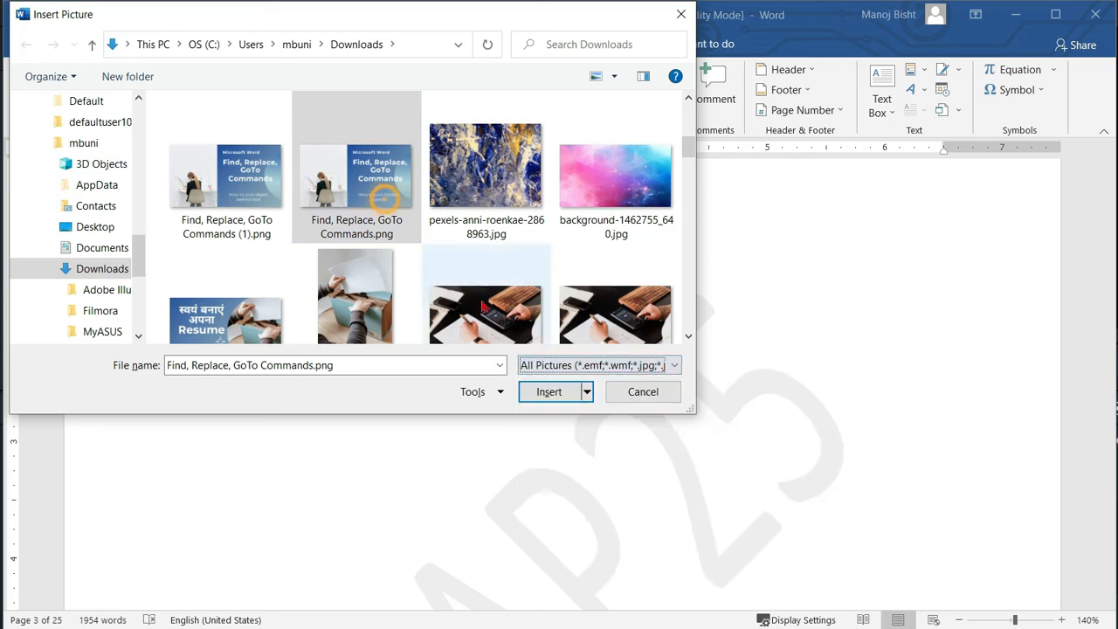
pyautogui.click(562, 390)
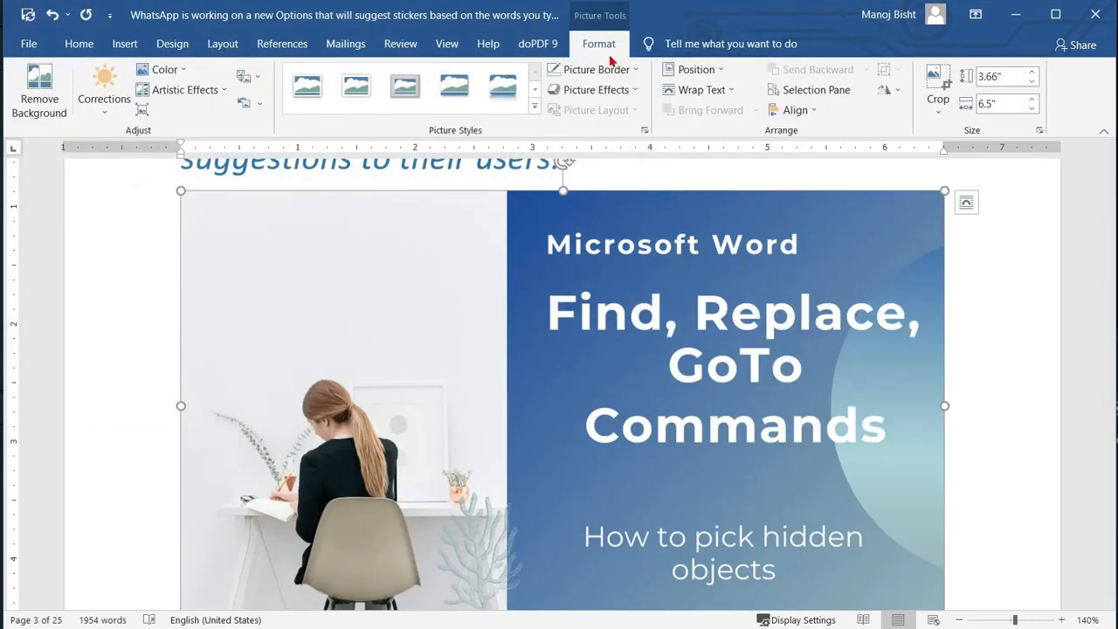
# Apply the middle soft edge variation of the second row to the picture and inspect its blurred edges.
pyautogui.click(590, 89)
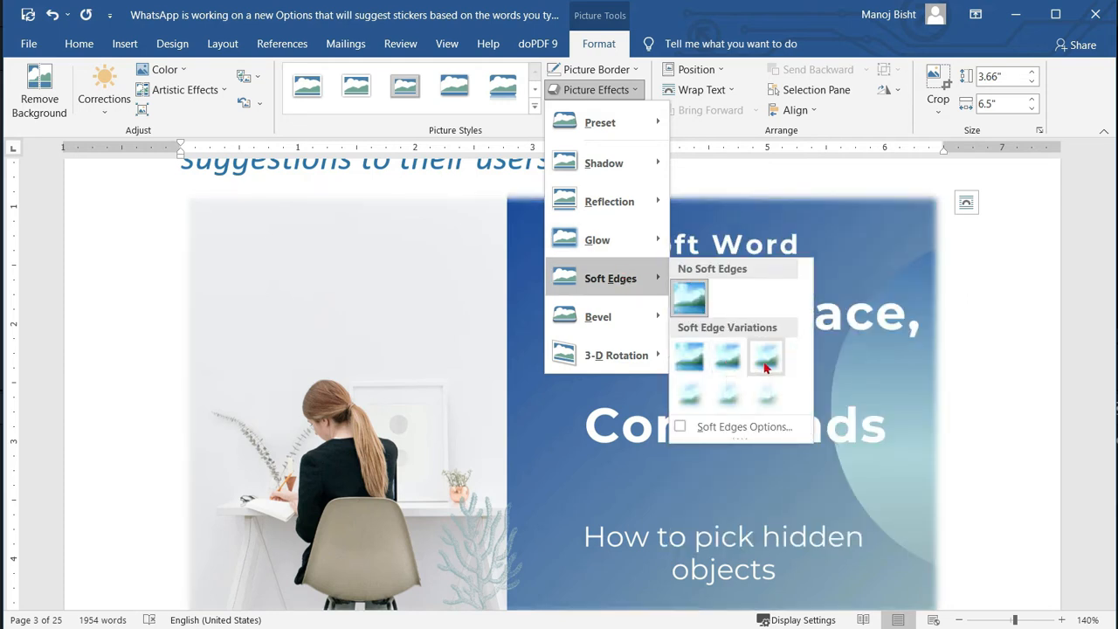
pyautogui.click(737, 404)
pyautogui.click(1006, 362)
pyautogui.scroll(-5, 986, 382)
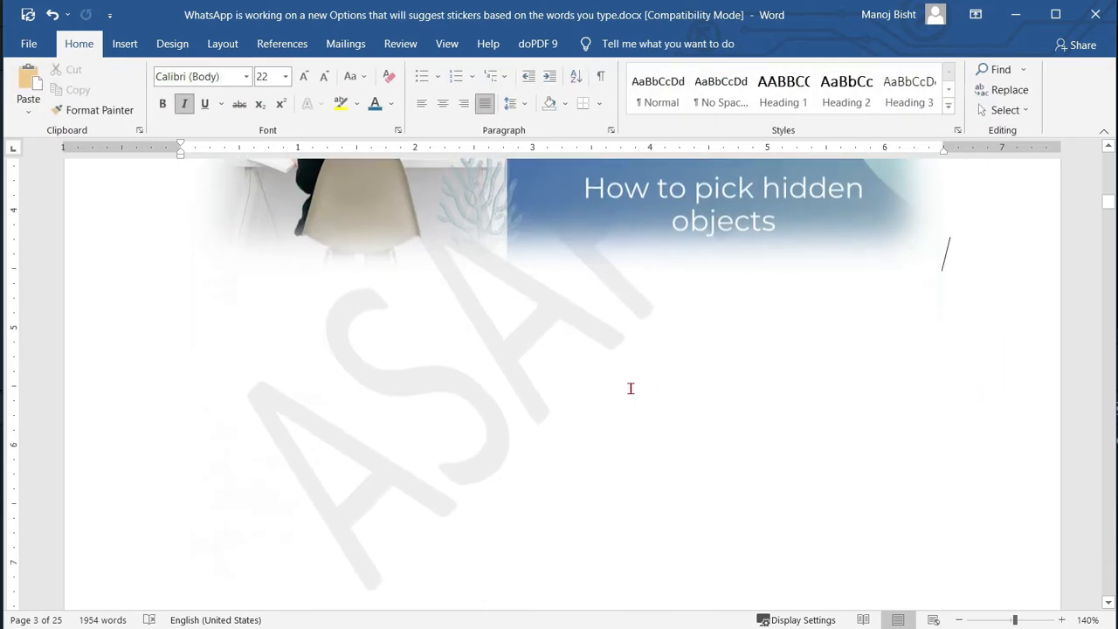
pyautogui.scroll(5, 631, 388)
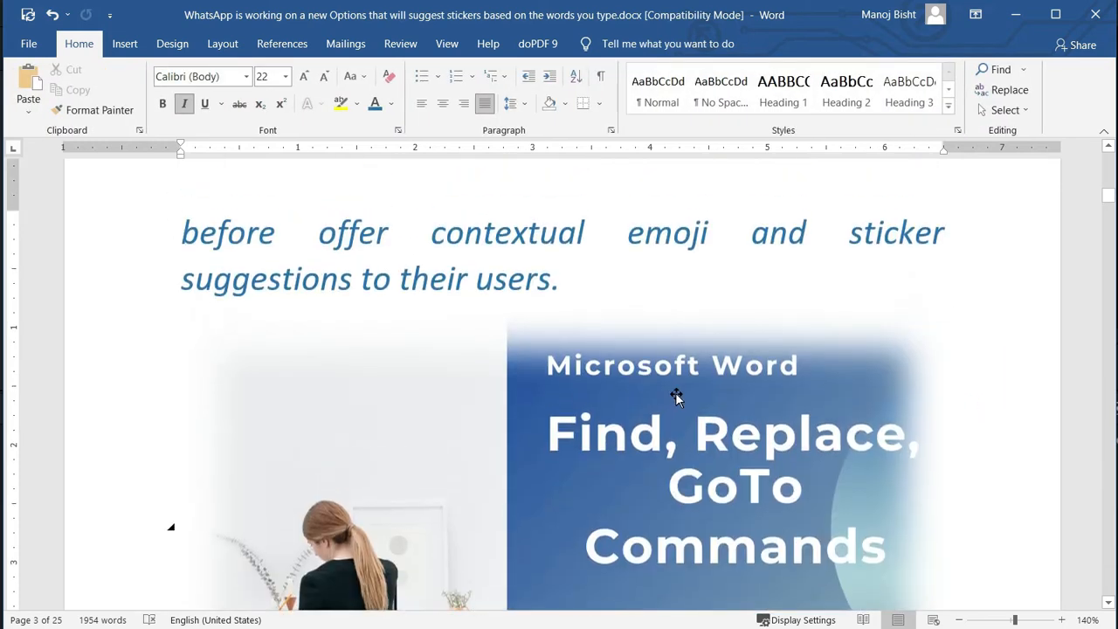
pyautogui.scroll(-3, 681, 410)
pyautogui.scroll(-2, 783, 480)
# Apply the first bevel of the third row to the picture.
pyautogui.click(635, 338)
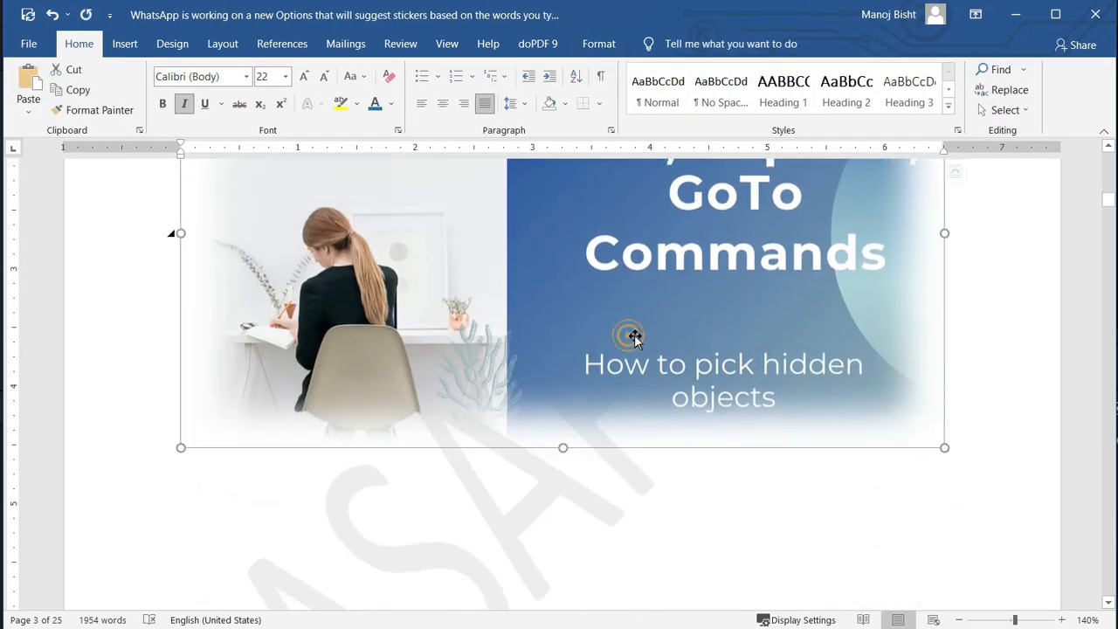
pyautogui.click(599, 44)
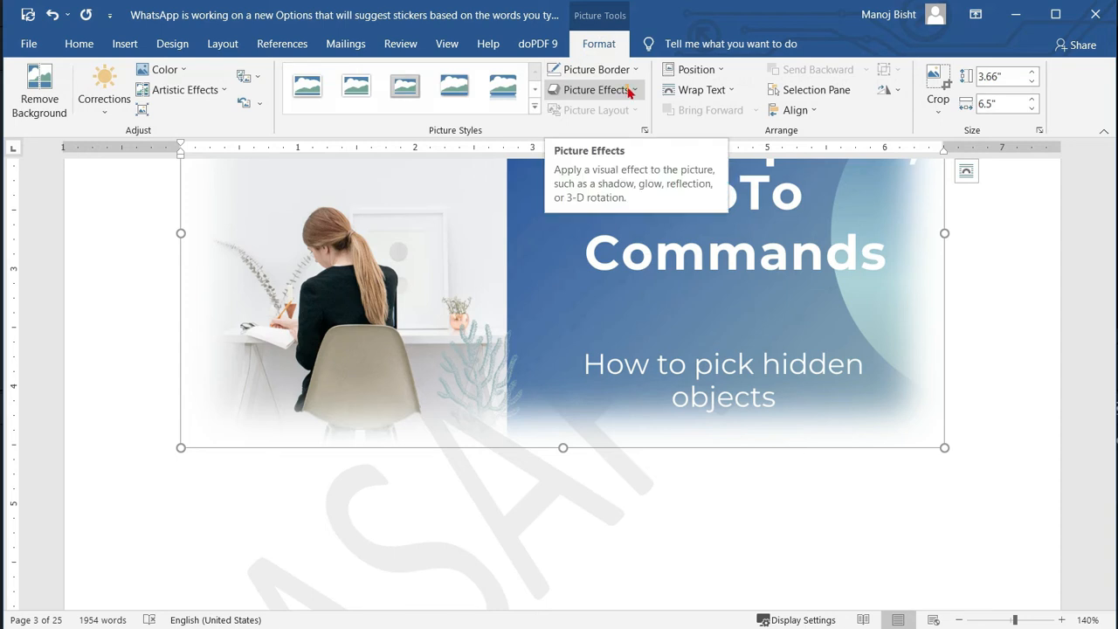
pyautogui.click(629, 91)
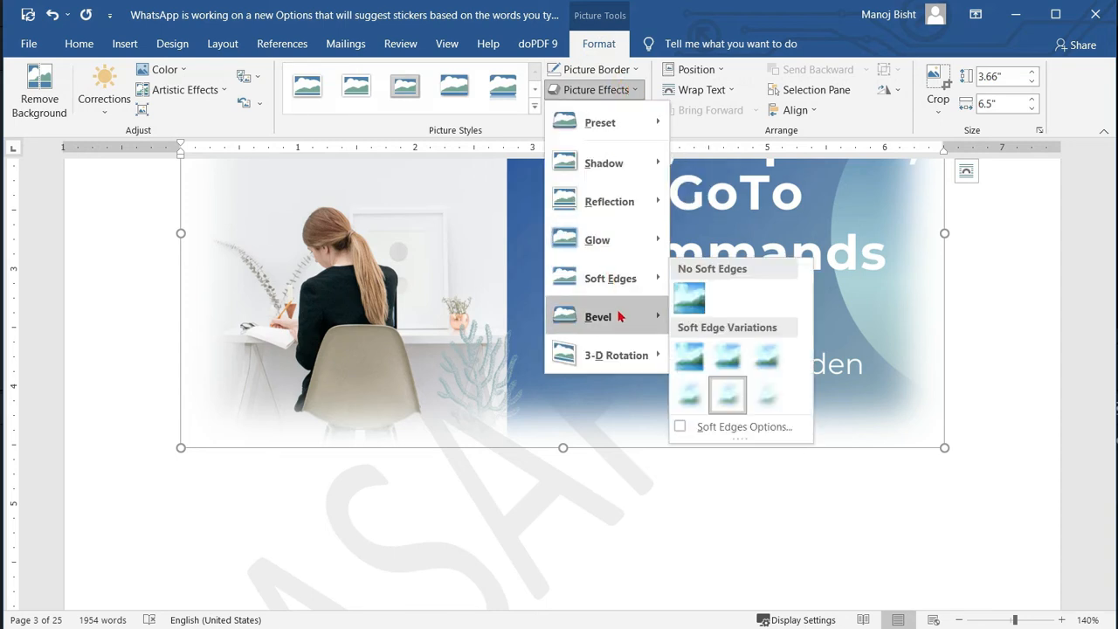
pyautogui.moveTo(620, 317)
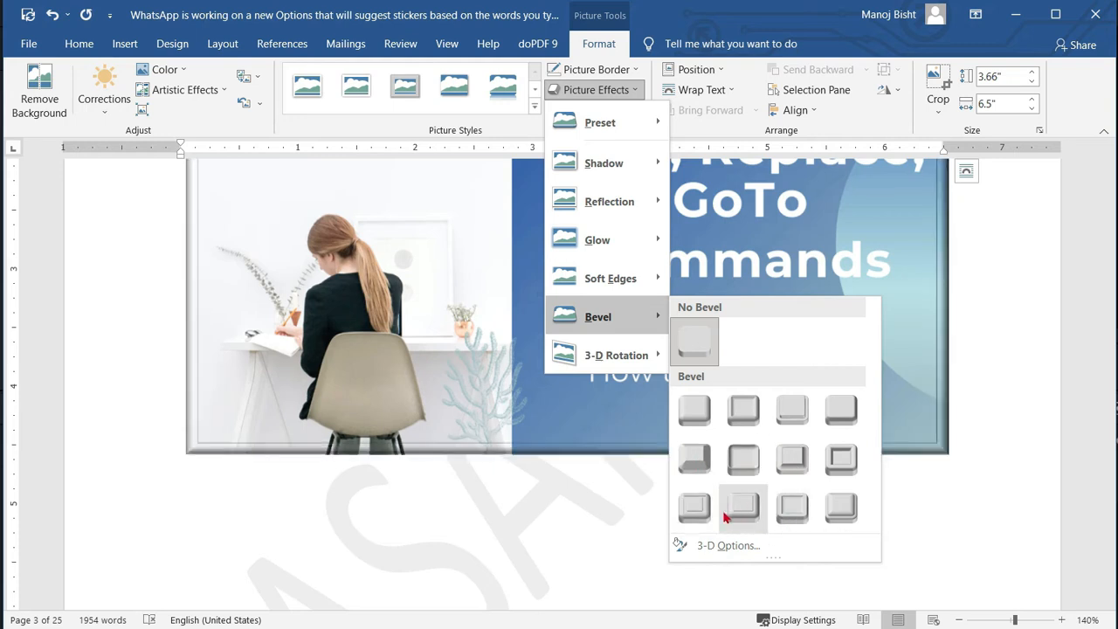
pyautogui.click(695, 507)
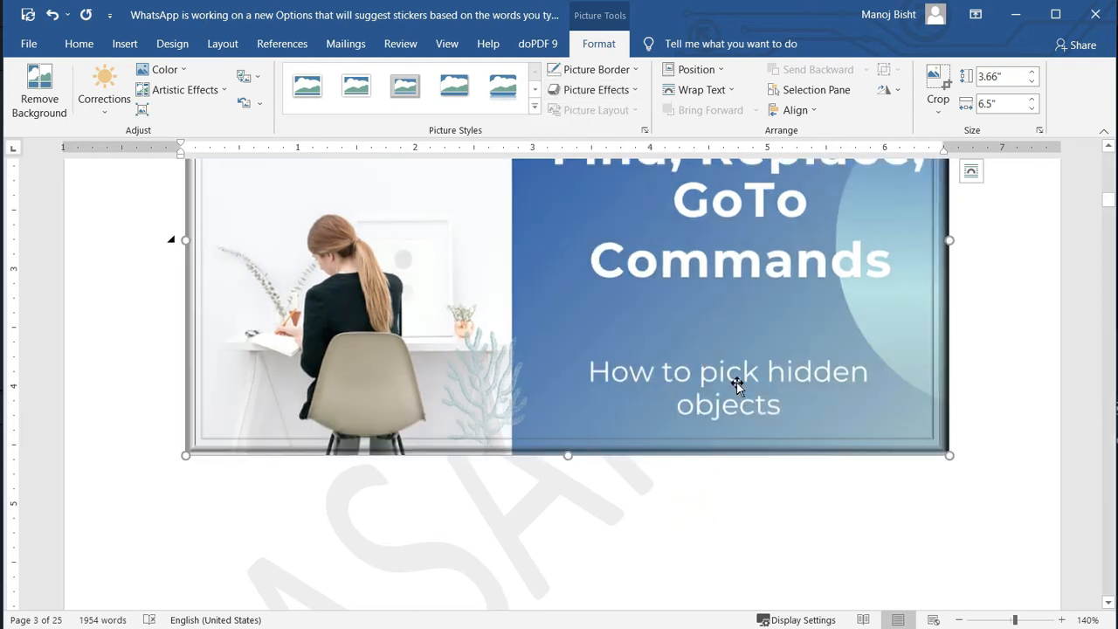
# Apply the last parallel 3-D rotation of the second row to the picture, and inspect the tilted picture on the page.
pyautogui.click(604, 90)
pyautogui.moveTo(629, 365)
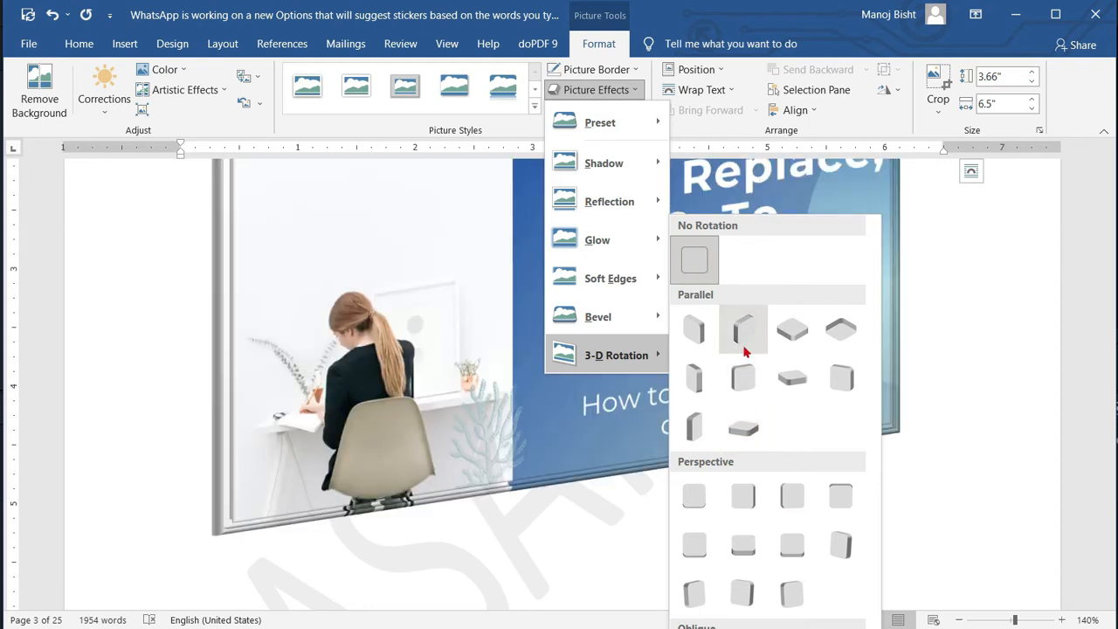
pyautogui.click(844, 388)
pyautogui.scroll(3, 868, 439)
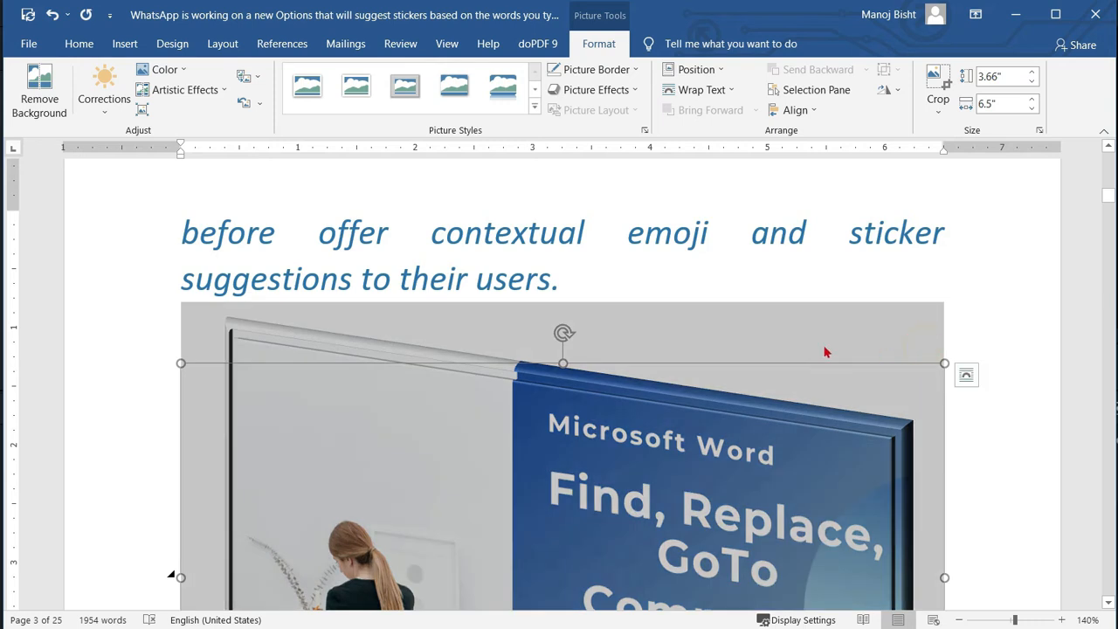
pyautogui.scroll(-3, 825, 352)
pyautogui.click(996, 382)
pyautogui.scroll(-5, 996, 381)
pyautogui.scroll(5, 996, 382)
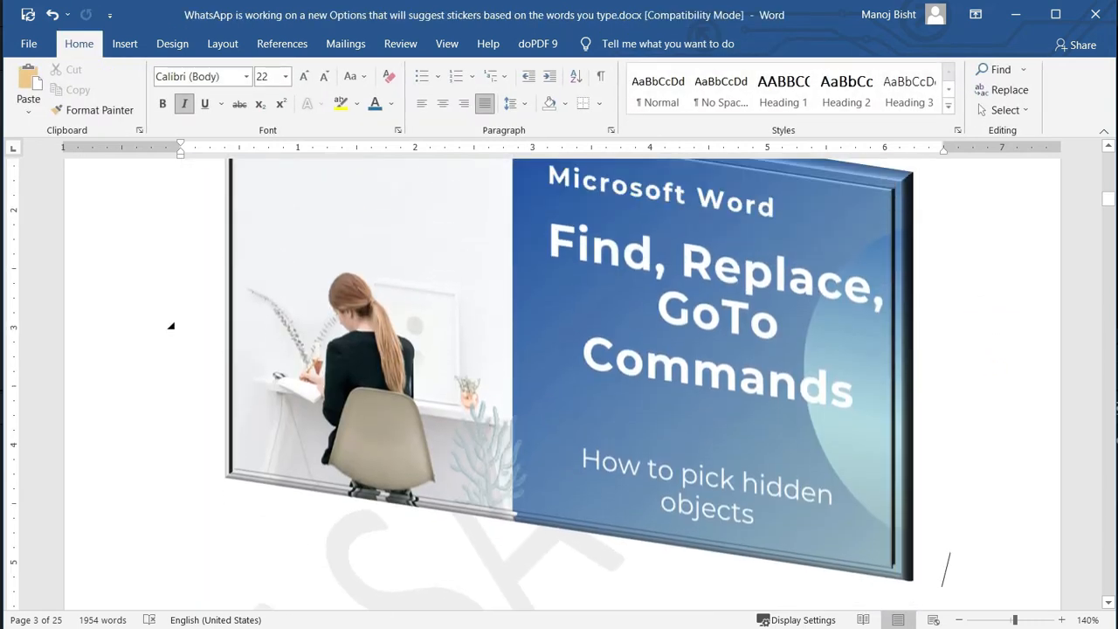
pyautogui.scroll(4, 839, 407)
pyautogui.scroll(-5, 754, 354)
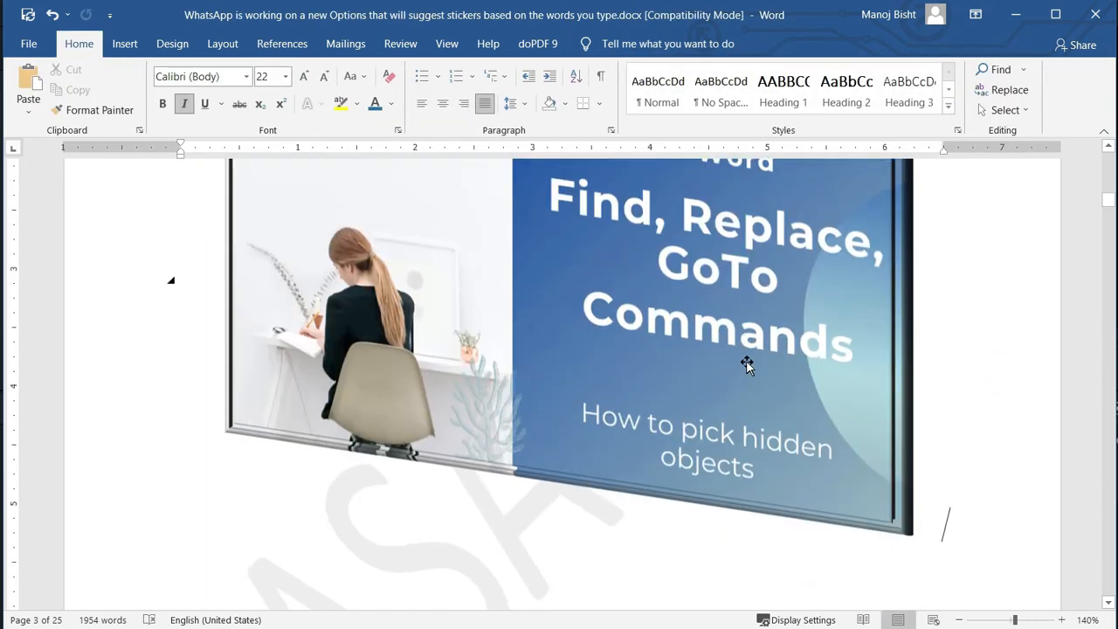
pyautogui.scroll(3, 515, 288)
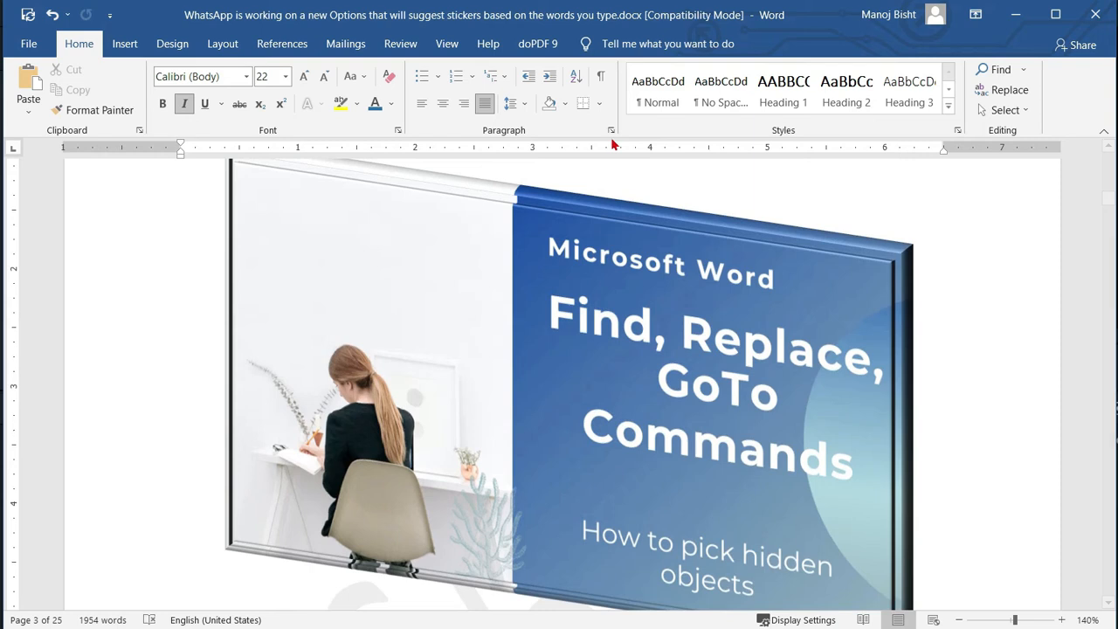
# Shrink the picture to about 1.79" high and 3.19" wide.
pyautogui.click(533, 247)
pyautogui.click(599, 44)
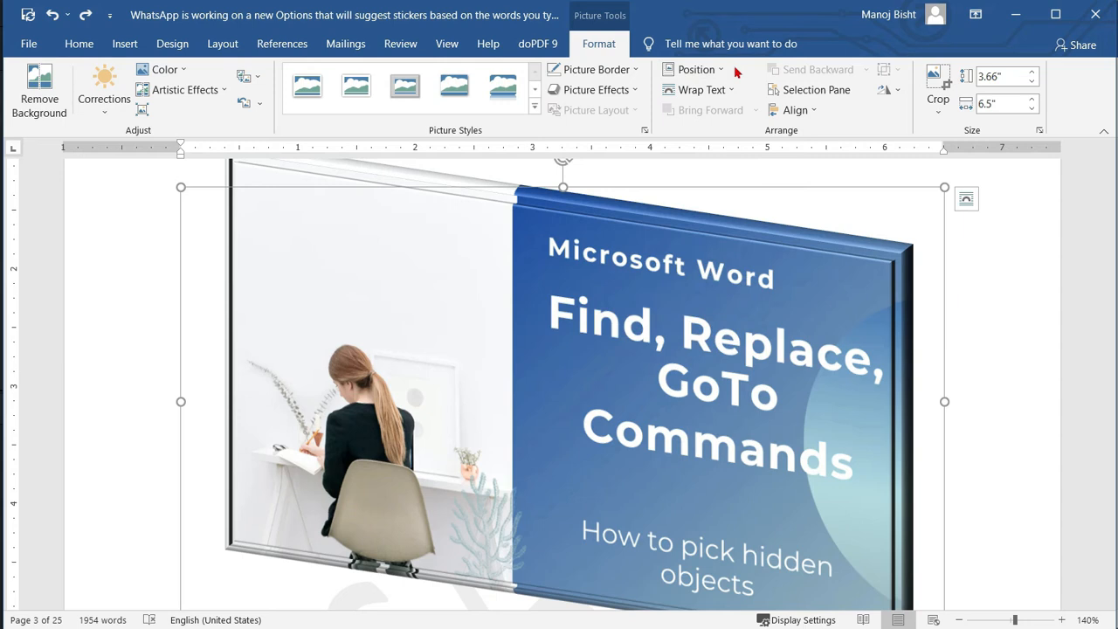
pyautogui.click(690, 70)
pyautogui.click(615, 296)
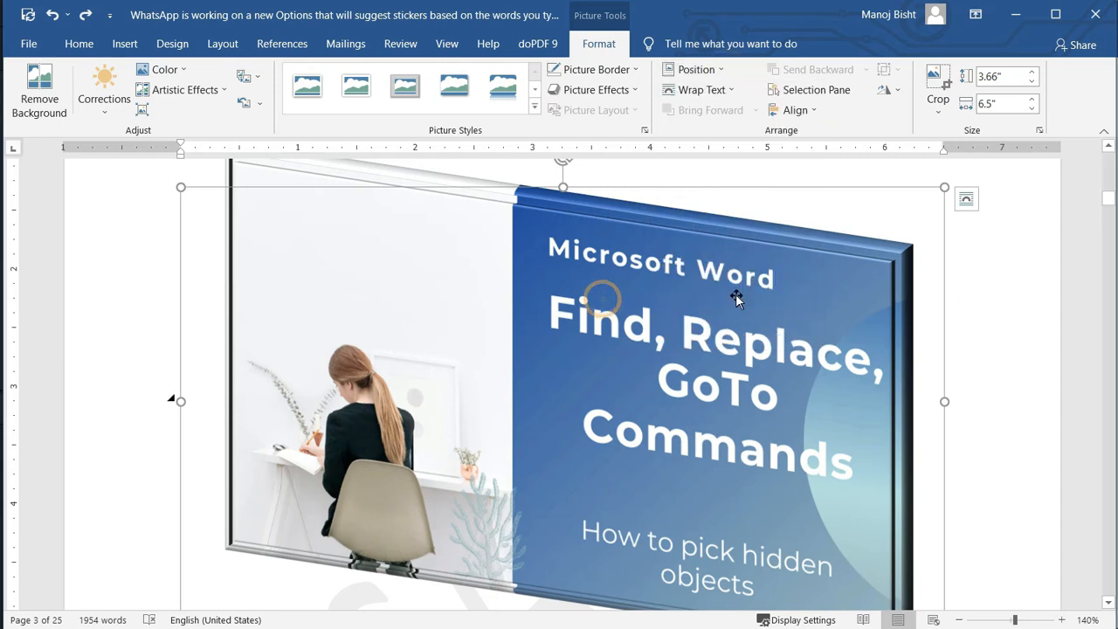
pyautogui.moveTo(945, 187); pyautogui.dragTo(769, 178)
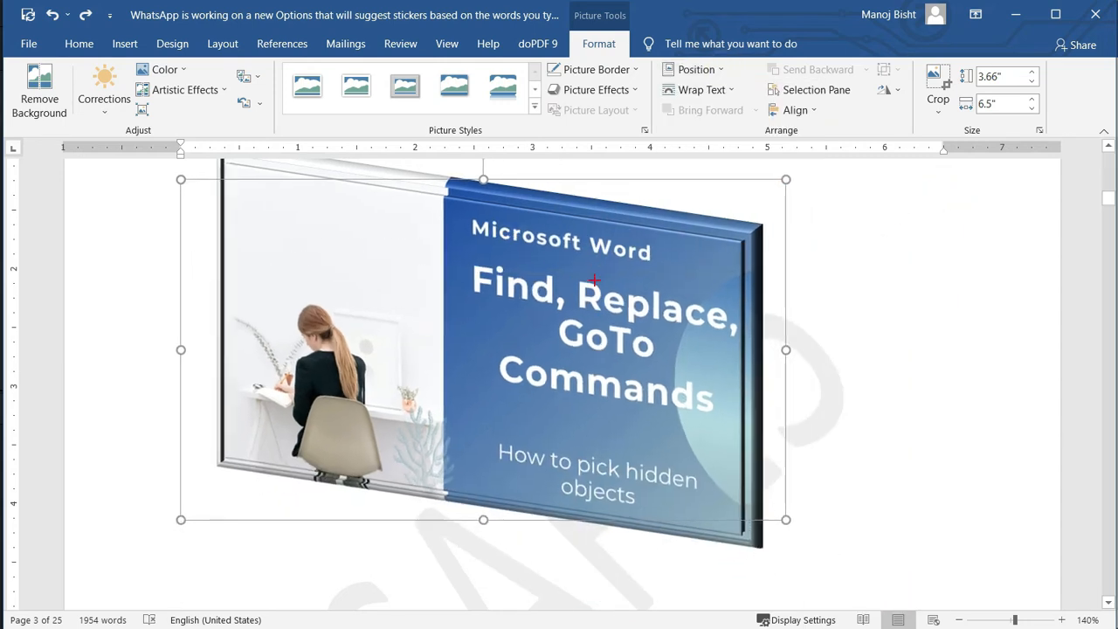
pyautogui.moveTo(768, 507); pyautogui.dragTo(397, 389)
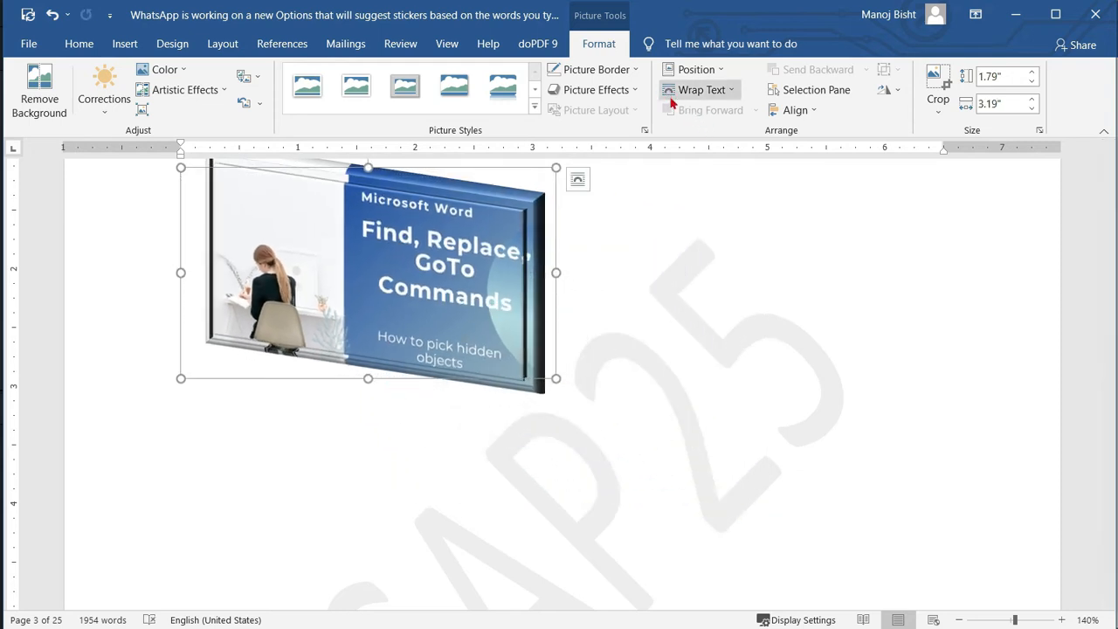
# Position the picture at the top centre of the page with text wrapping, and move it to the top right position.
pyautogui.click(704, 72)
pyautogui.click(730, 213)
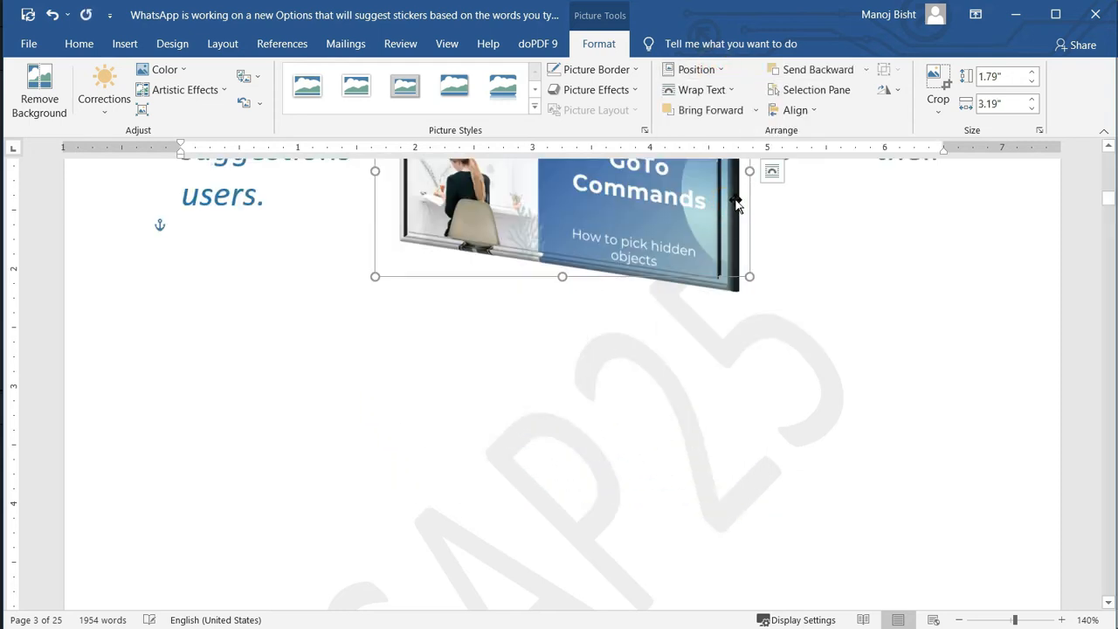
pyautogui.keyDown('ctrl'); pyautogui.scroll(-5, 706, 242); pyautogui.keyUp('ctrl')
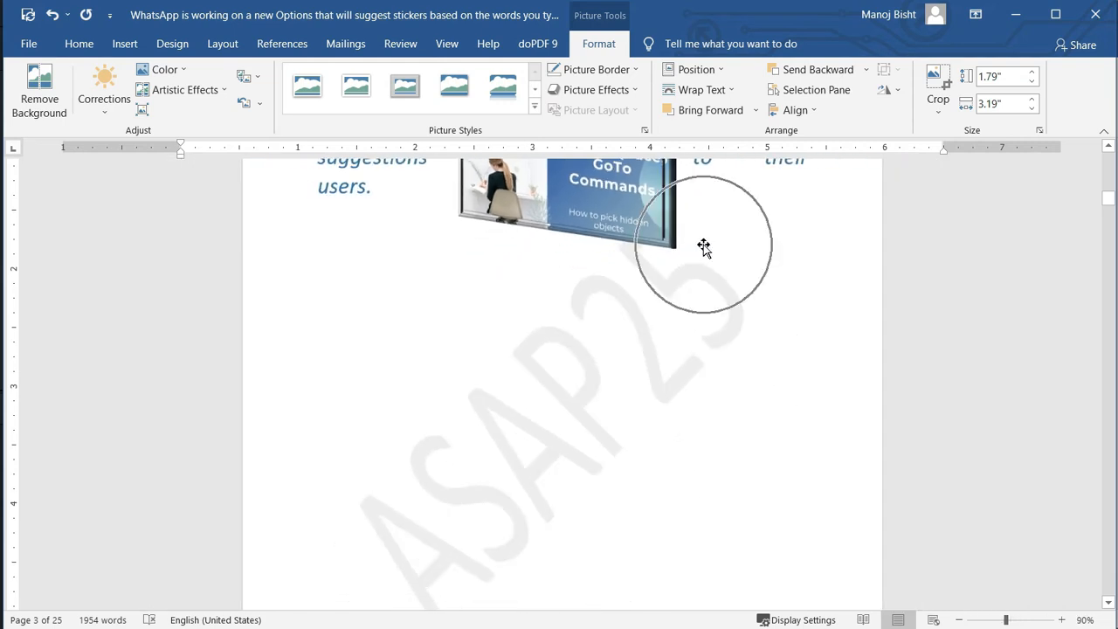
pyautogui.scroll(3, 675, 267)
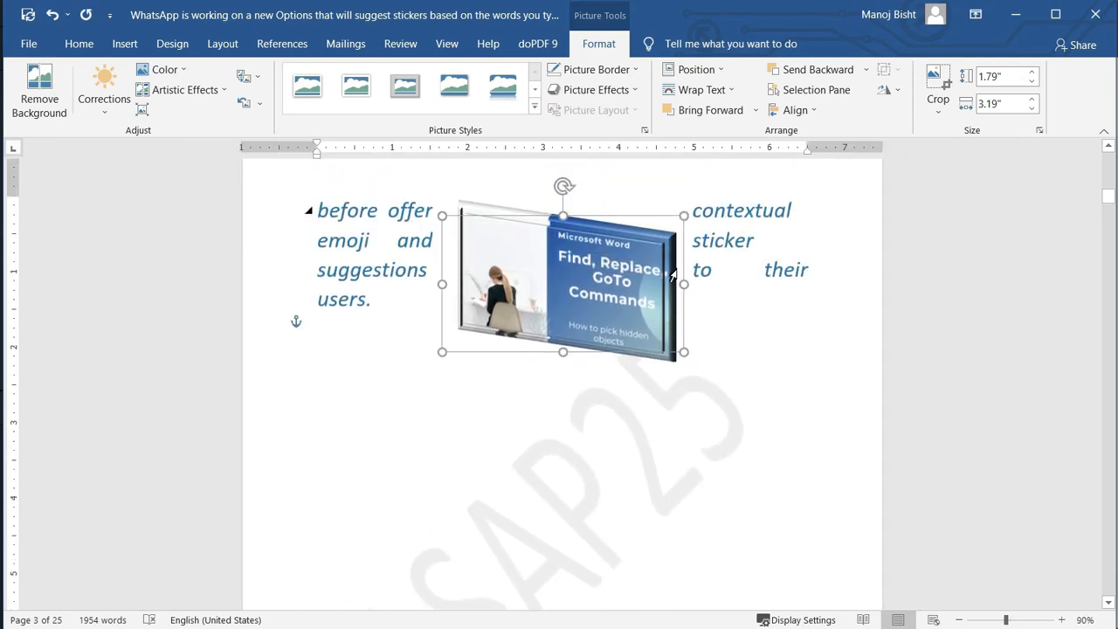
pyautogui.scroll(2, 672, 281)
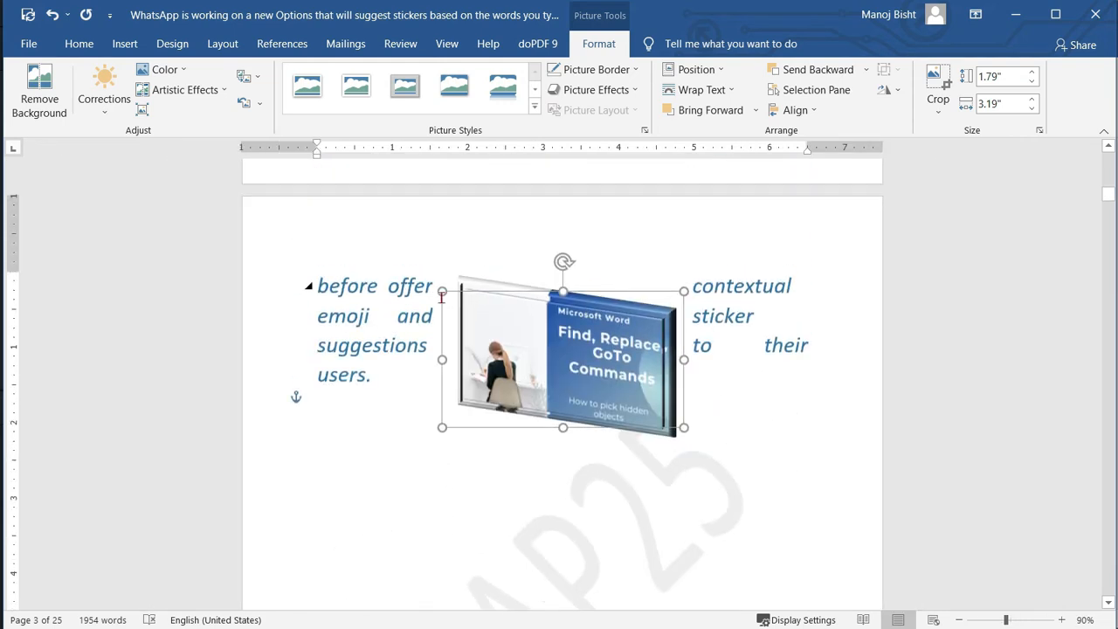
pyautogui.click(697, 70)
pyautogui.click(775, 201)
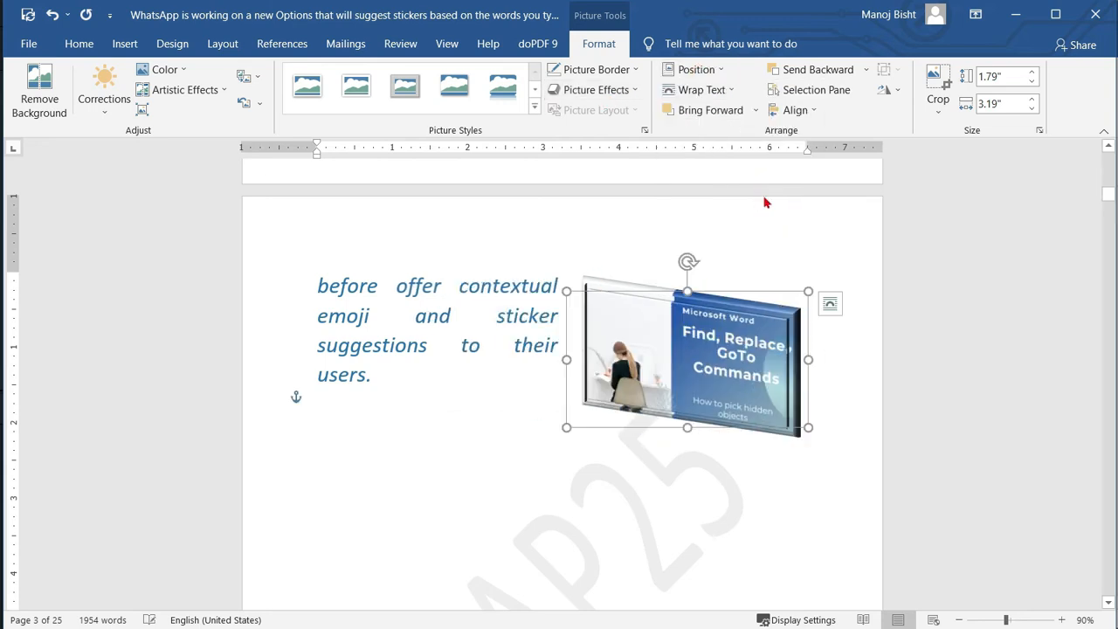
# Position the picture in the middle centre of the page with text wrapping, and check its placement.
pyautogui.click(699, 70)
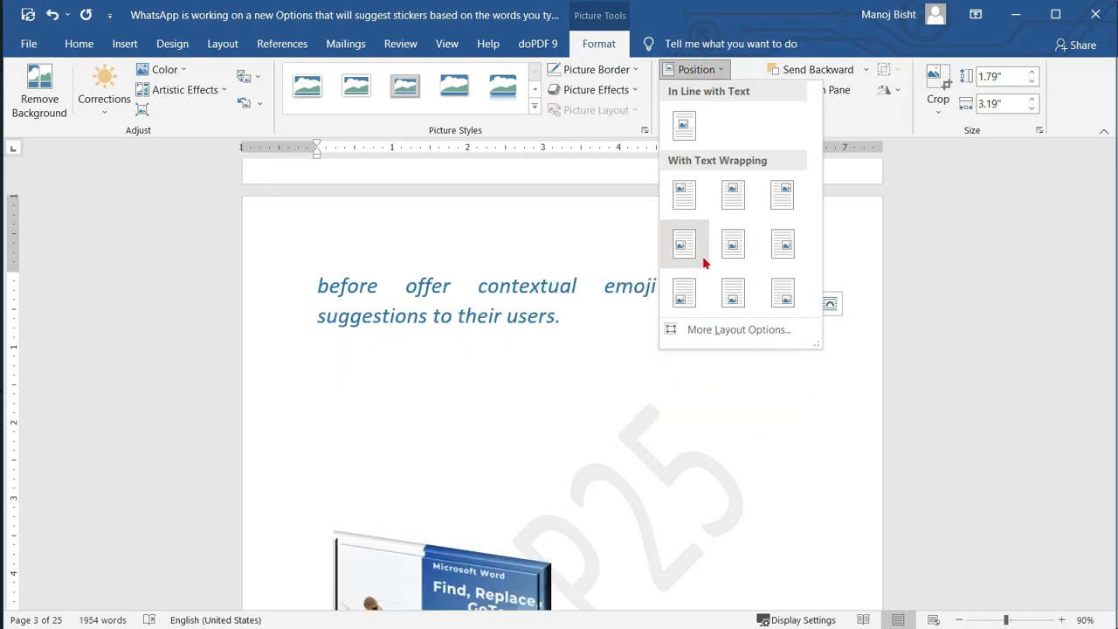
pyautogui.click(726, 243)
pyautogui.scroll(-5, 743, 244)
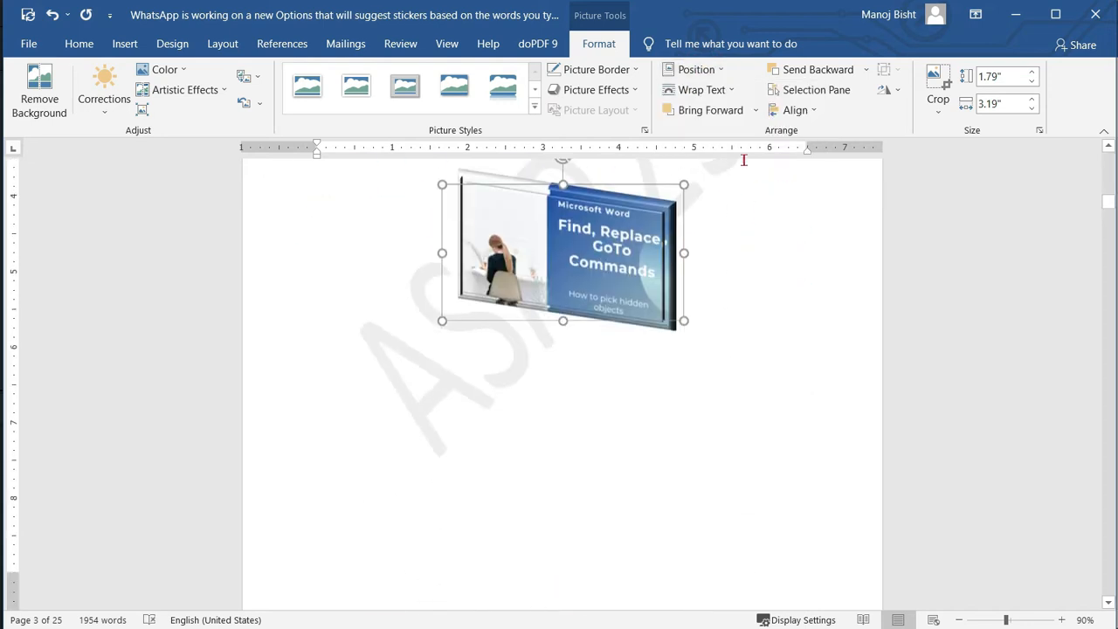
pyautogui.click(694, 70)
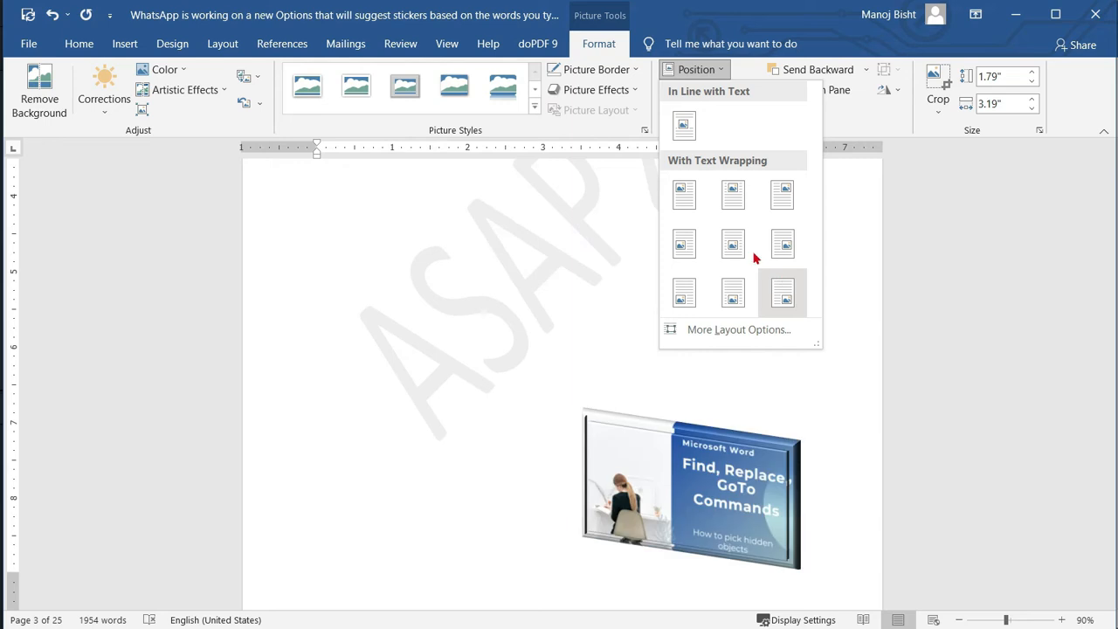
pyautogui.click(733, 244)
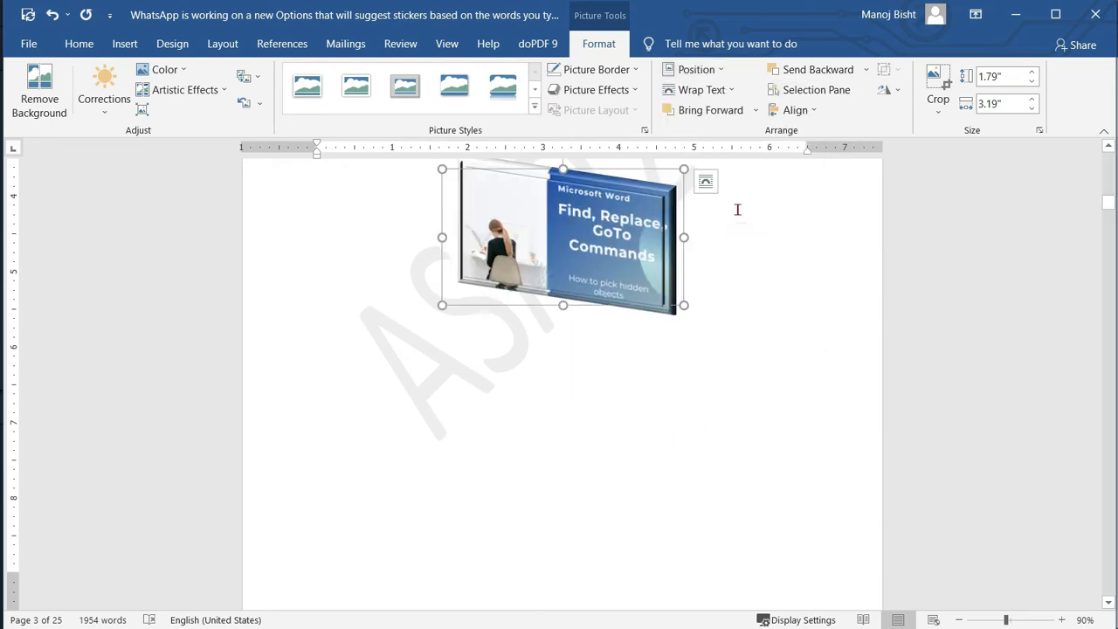
pyautogui.scroll(5, 737, 209)
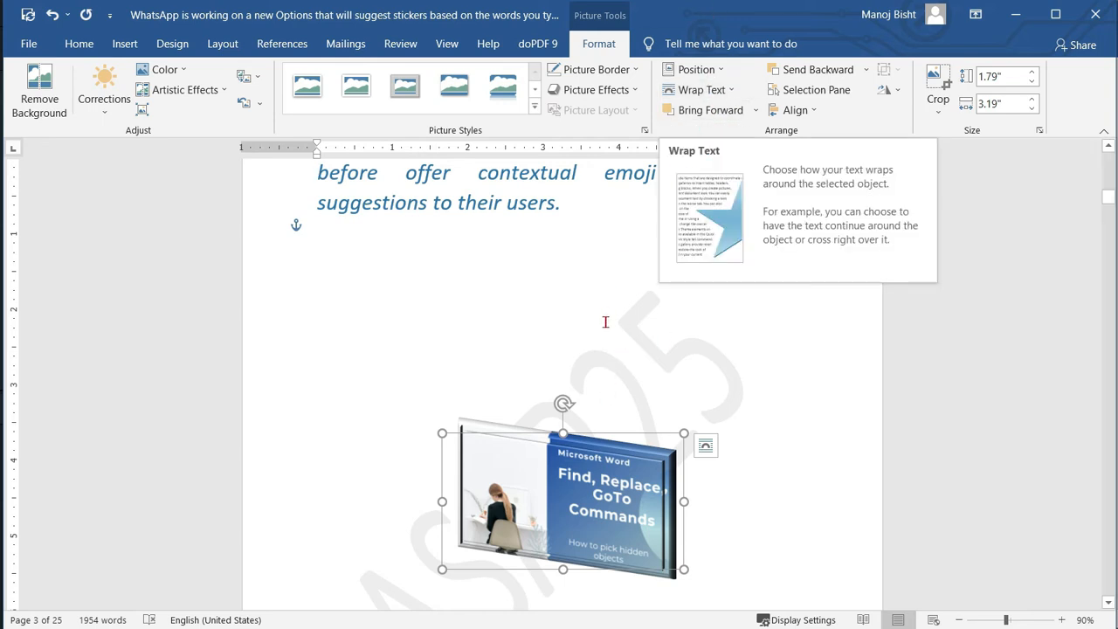
pyautogui.scroll(-3, 604, 357)
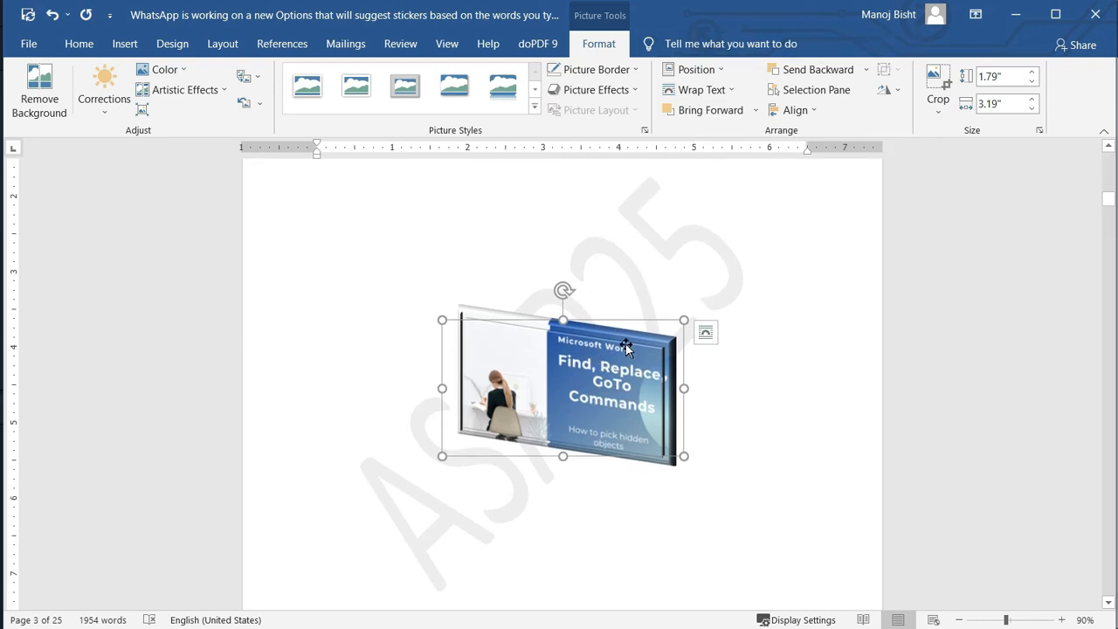
pyautogui.scroll(3, 570, 397)
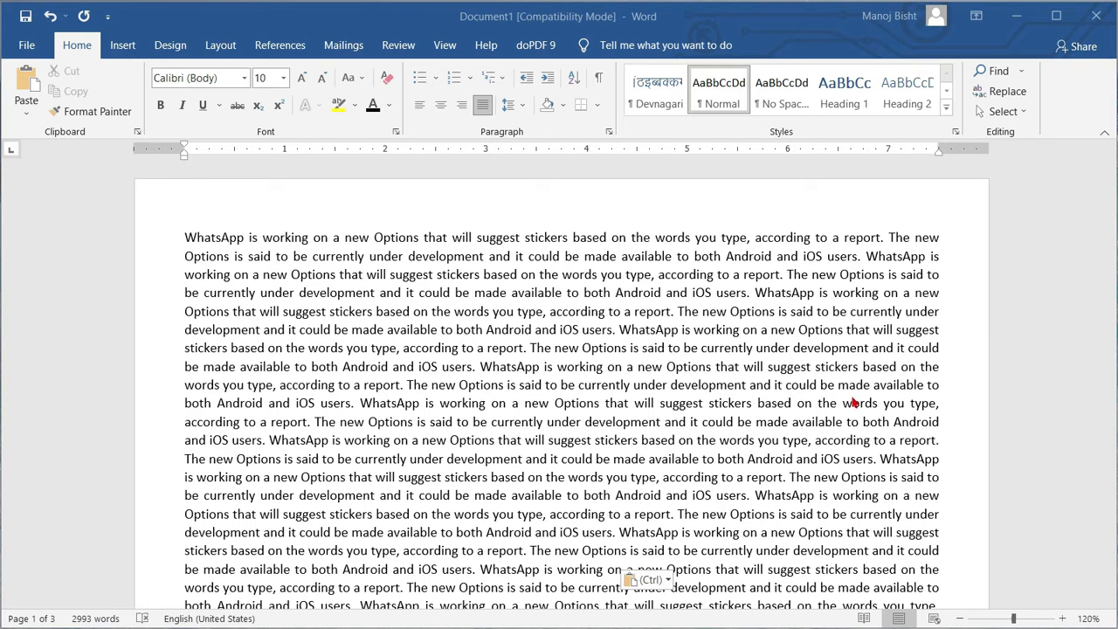
# Insert the picture of the man sitting on a rock at sunset from the Downloads folder on this device.
pyautogui.click(123, 46)
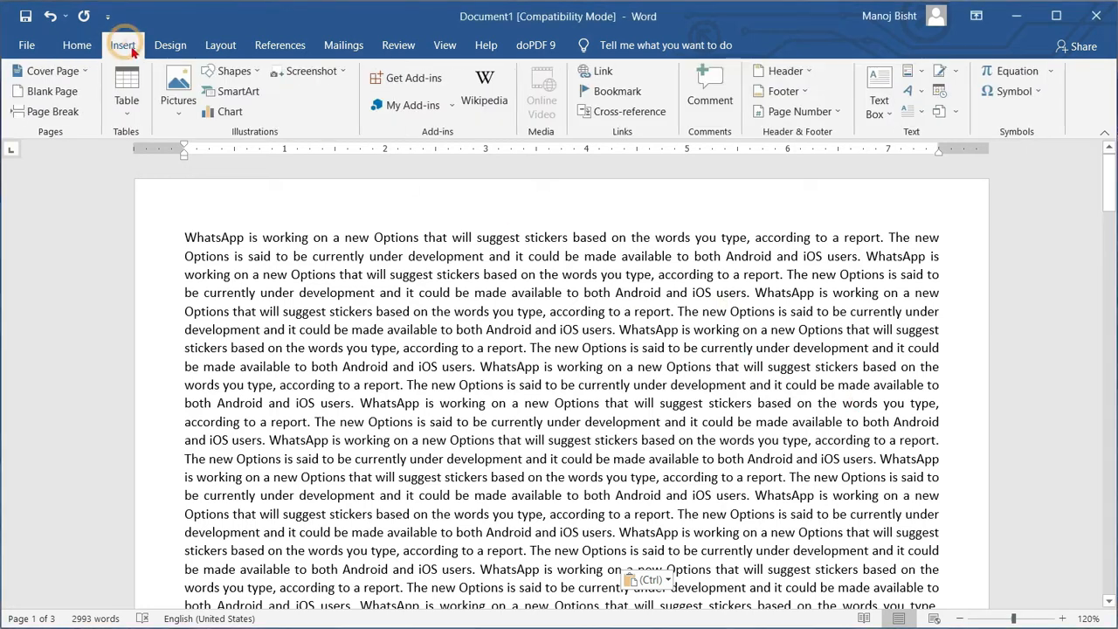
pyautogui.click(179, 96)
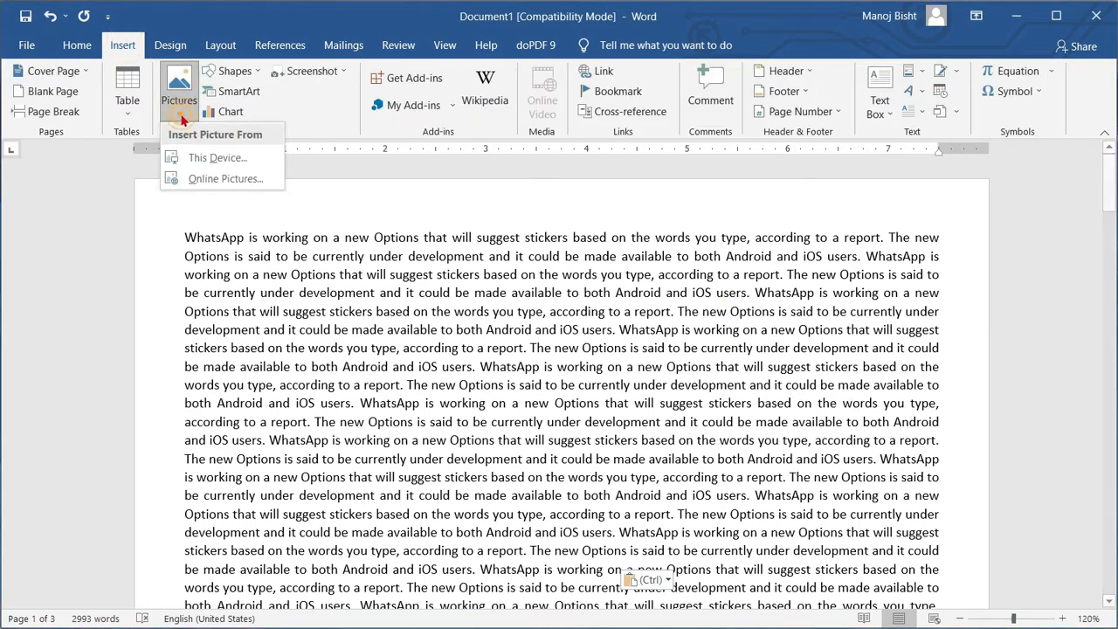
pyautogui.click(217, 157)
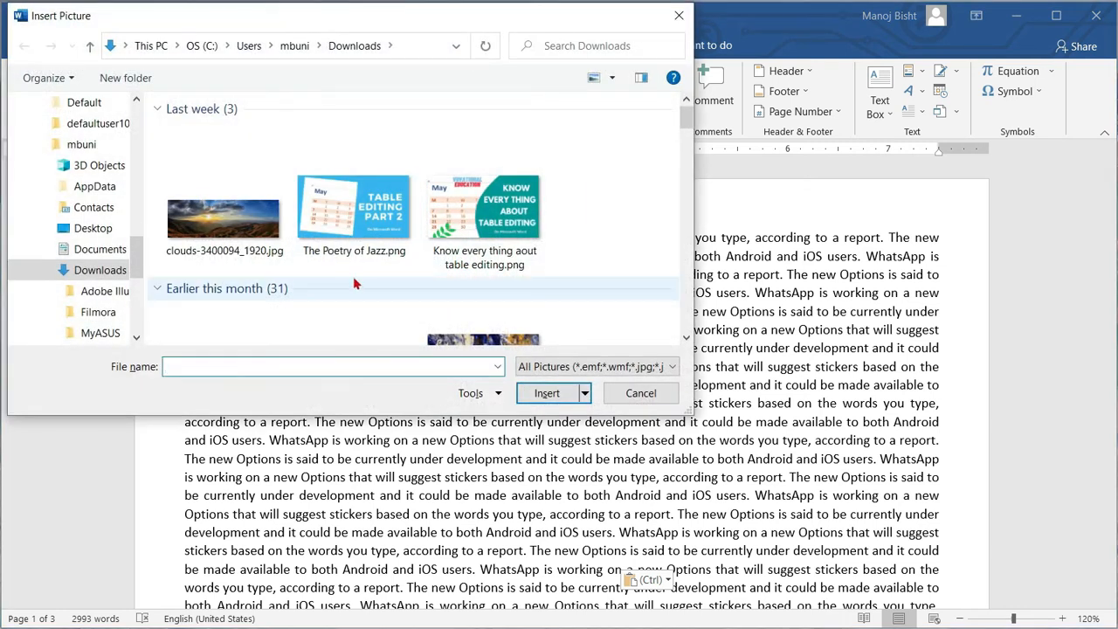
pyautogui.scroll(-10, 472, 288)
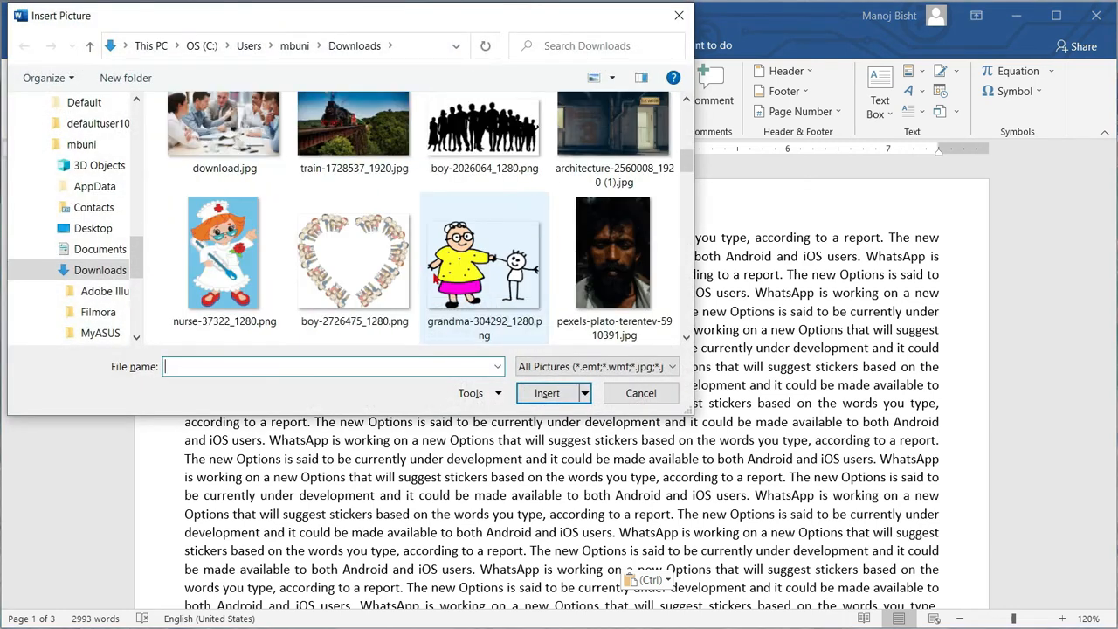
pyautogui.scroll(-4, 437, 277)
pyautogui.click(595, 271)
pyautogui.click(542, 395)
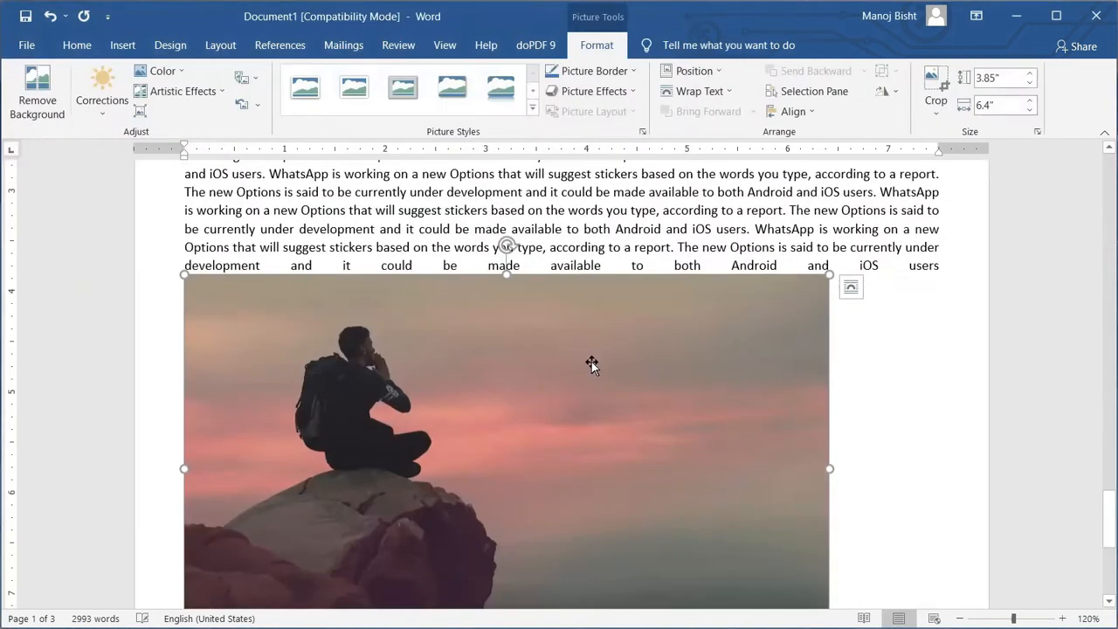
# Shrink the inserted picture proportionally to about 1.99" high and 3.3" wide.
pyautogui.scroll(-3, 594, 363)
pyautogui.scroll(3, 678, 383)
pyautogui.scroll(-3, 664, 337)
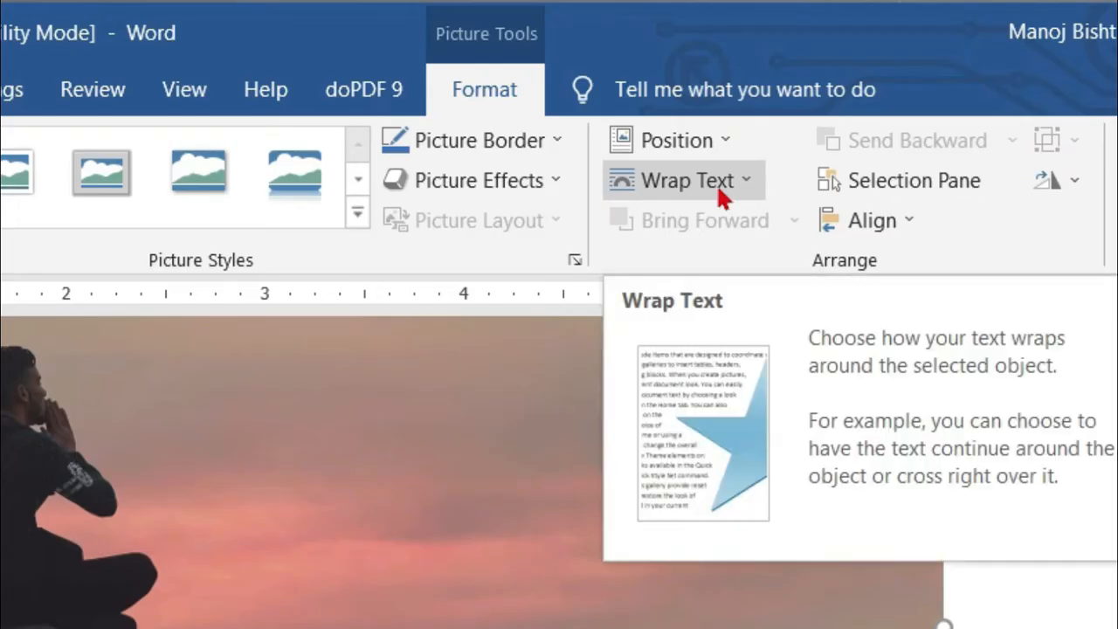
pyautogui.click(716, 97)
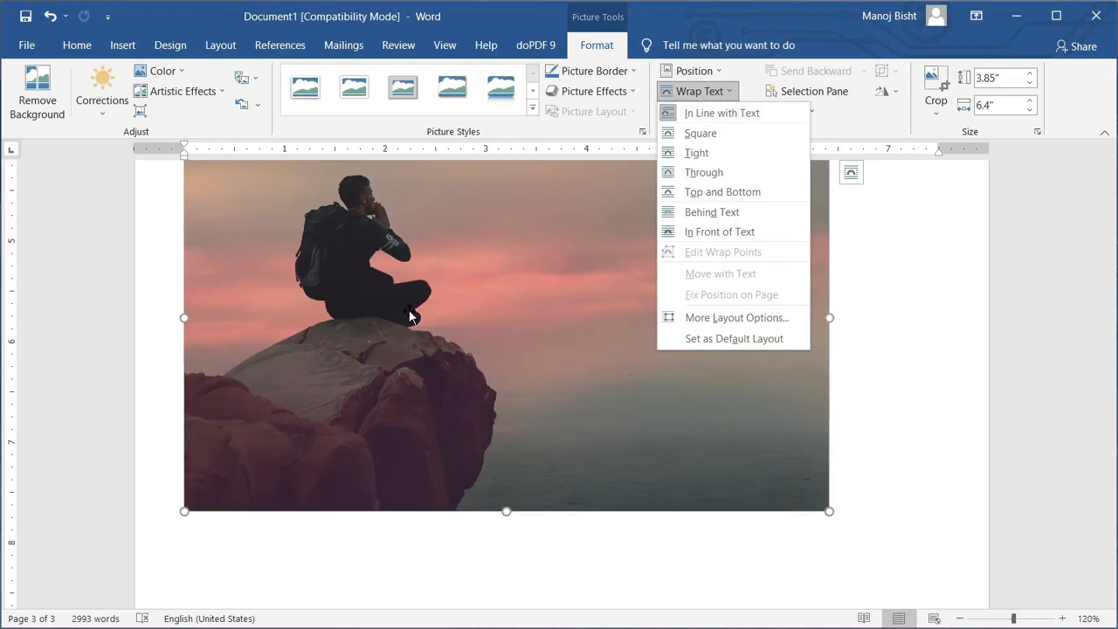
pyautogui.click(411, 316)
pyautogui.moveTo(829, 513); pyautogui.dragTo(517, 341)
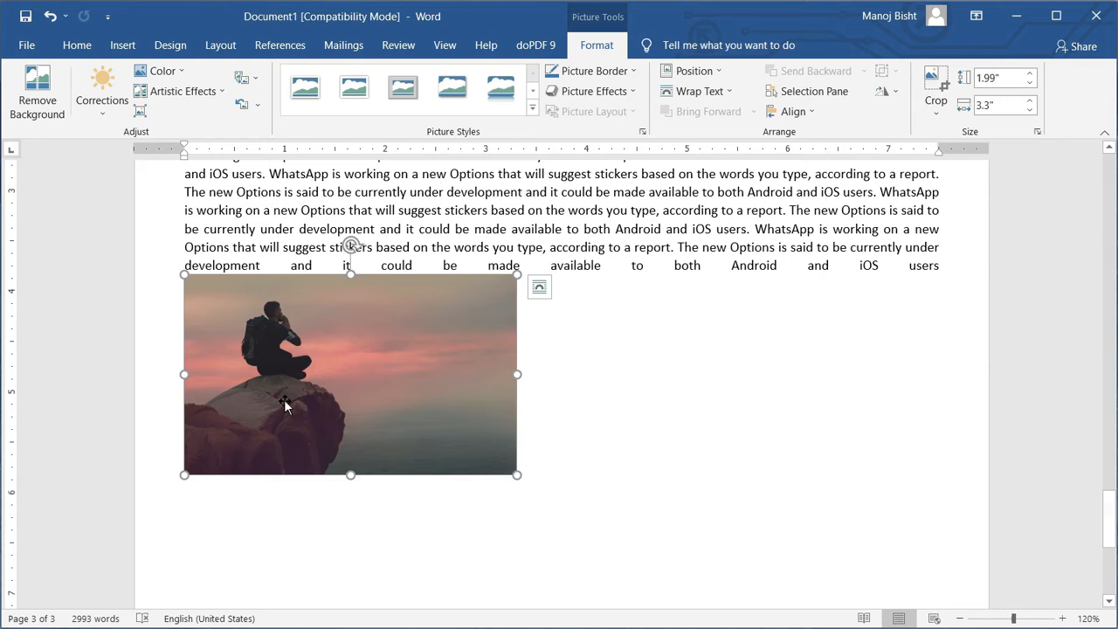
# Try to shift the in-line picture by indenting its paragraph and adding blank lines before it.
pyautogui.press('Left')
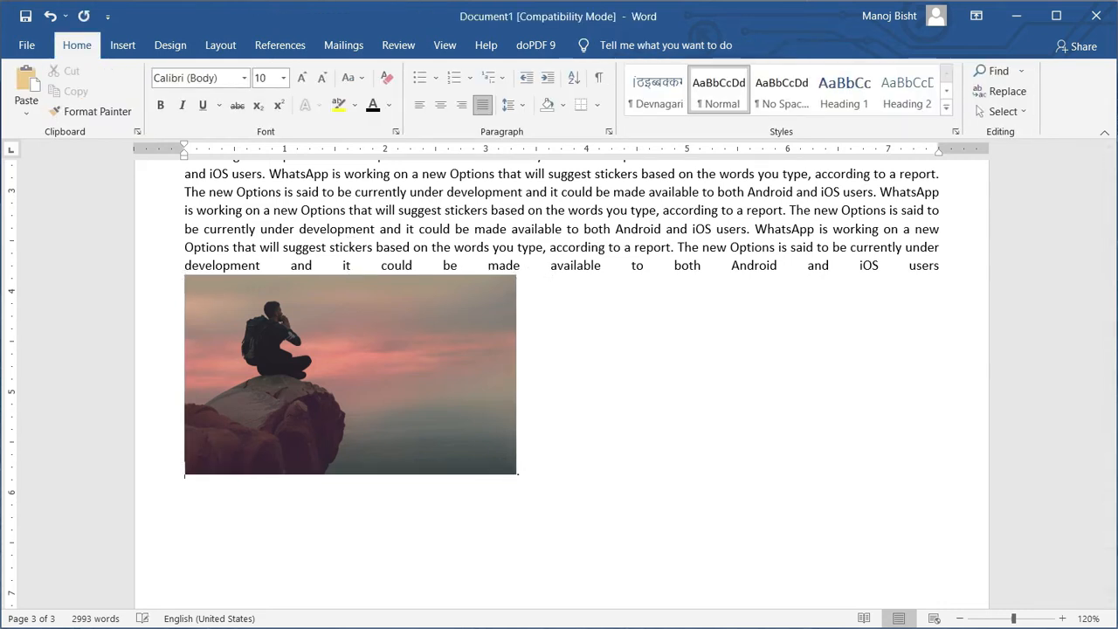
pyautogui.click(213, 456)
pyautogui.press('Left')
pyautogui.hotkey('ctrl', 'm')
pyautogui.scroll(-3, 524, 481)
pyautogui.hotkey('ctrl', 'm')
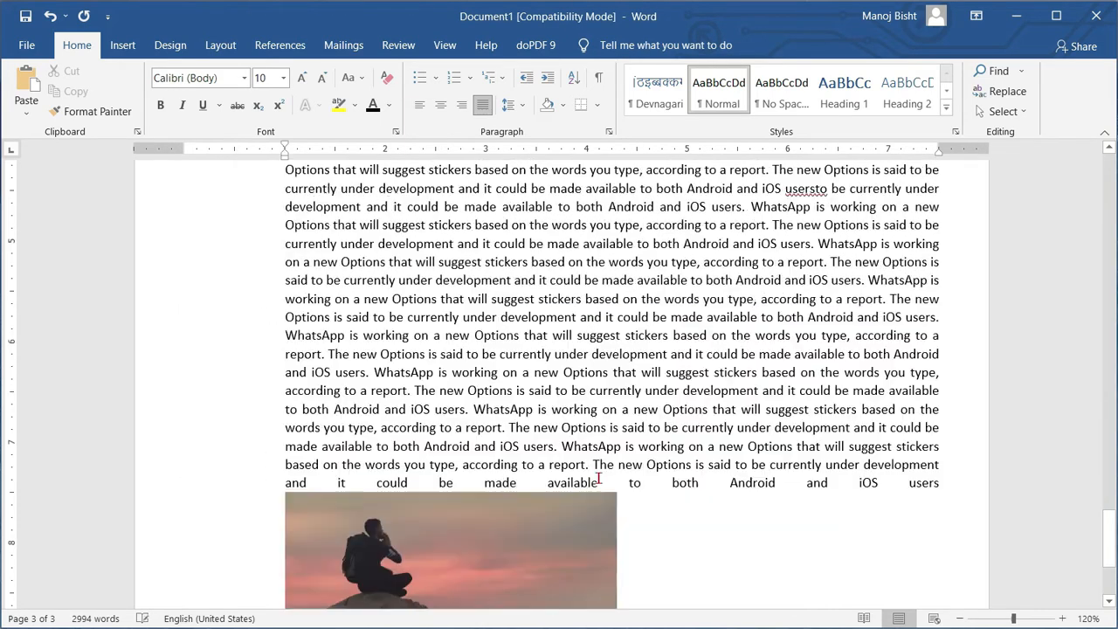
pyautogui.scroll(-3, 578, 496)
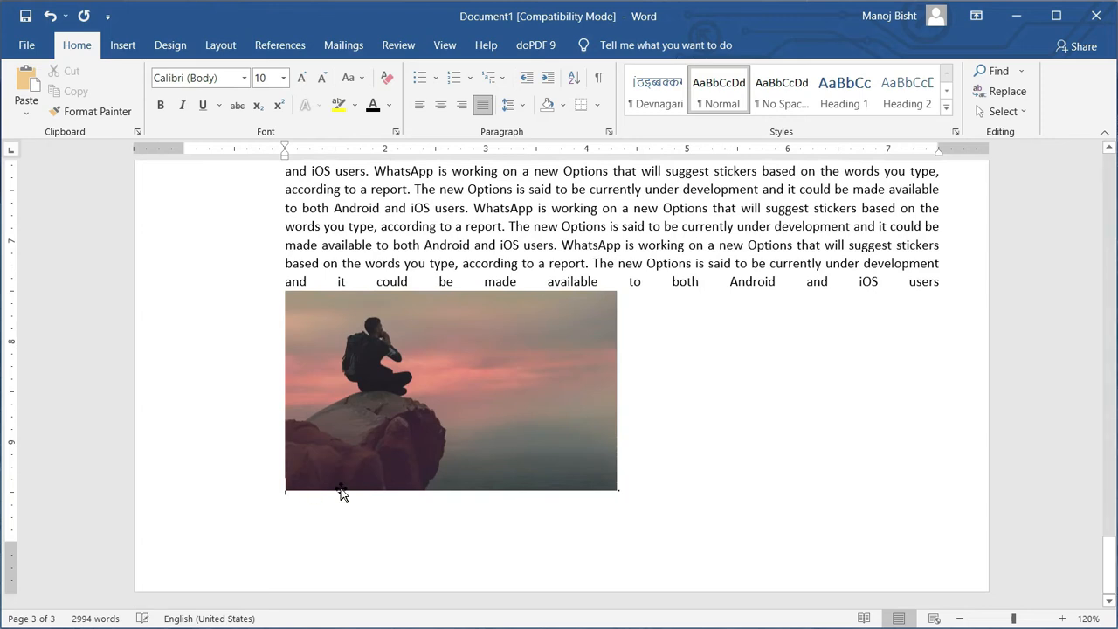
pyautogui.press('Return')
pyautogui.press('Return')
pyautogui.press('Return')
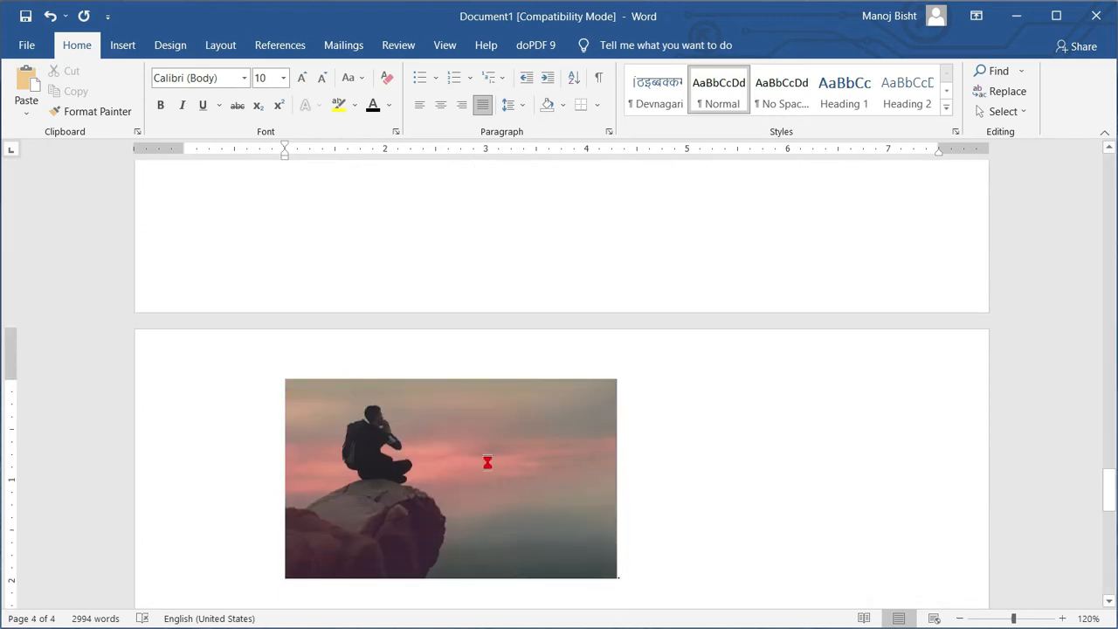
# Undo the blank lines and indentation while keeping the picture at its reduced size.
pyautogui.hotkey('ctrl', 'z')
pyautogui.hotkey('ctrl', 'z')
pyautogui.hotkey('ctrl', 'z')
pyautogui.hotkey('ctrl', 'z')
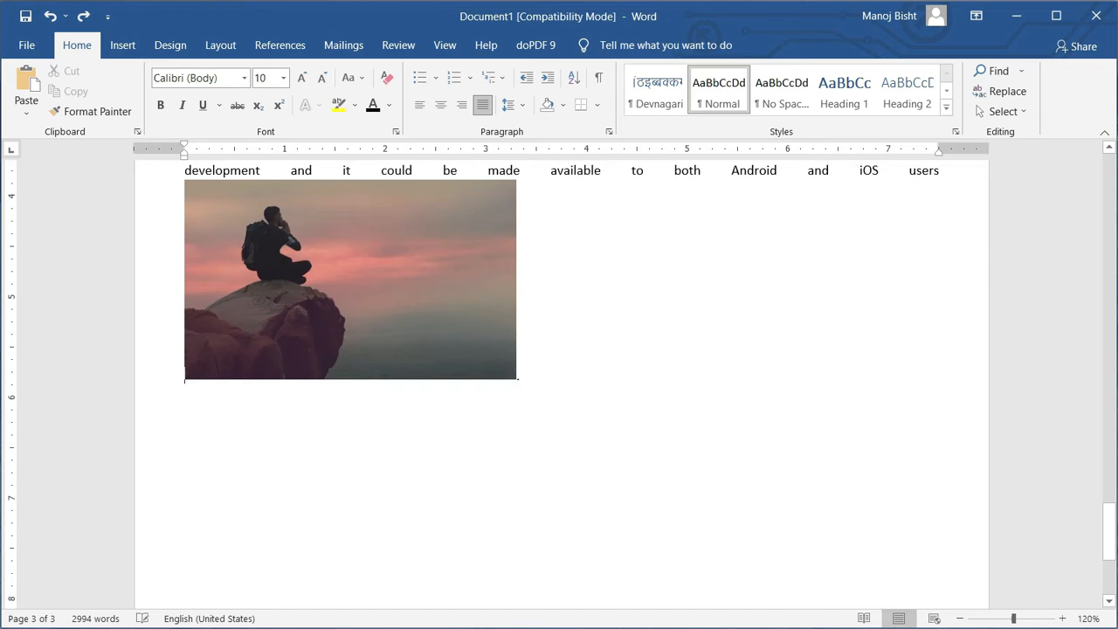
pyautogui.scroll(2, 536, 469)
pyautogui.hotkey('ctrl', 'z')
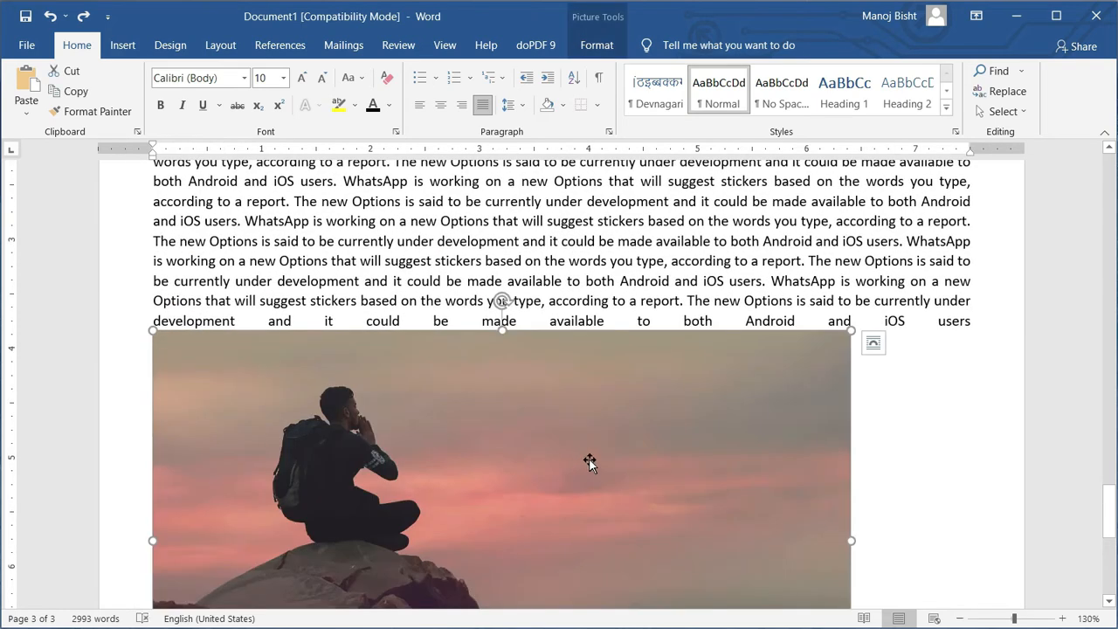
pyautogui.hotkey('ctrl', 'y')
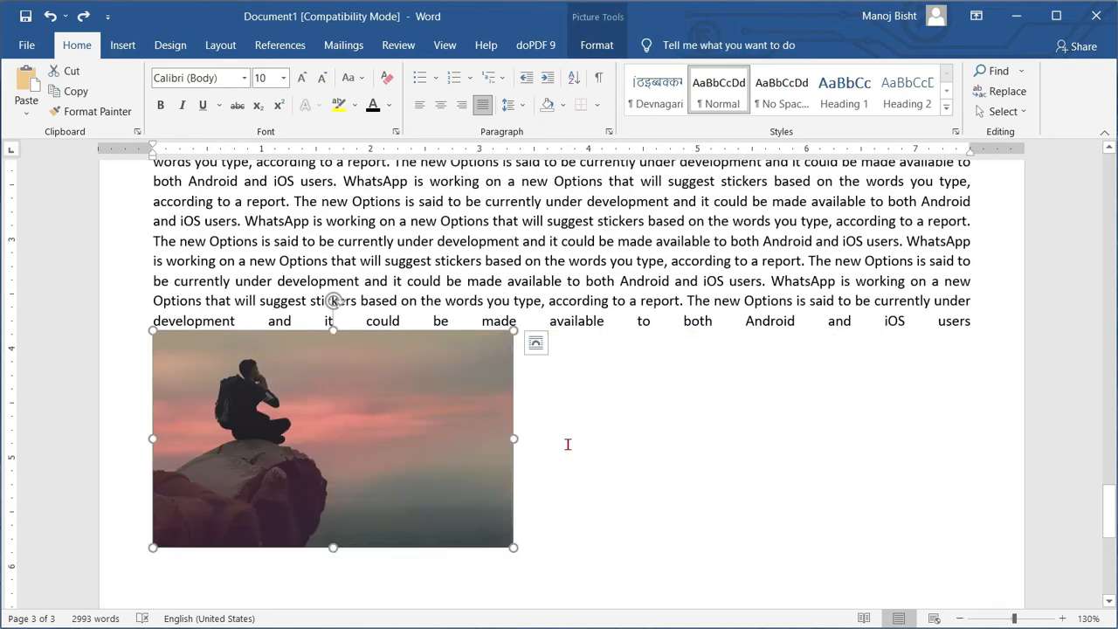
# Set the picture's text wrapping to Square and move the picture up into the middle of the page 3 text.
pyautogui.click(597, 45)
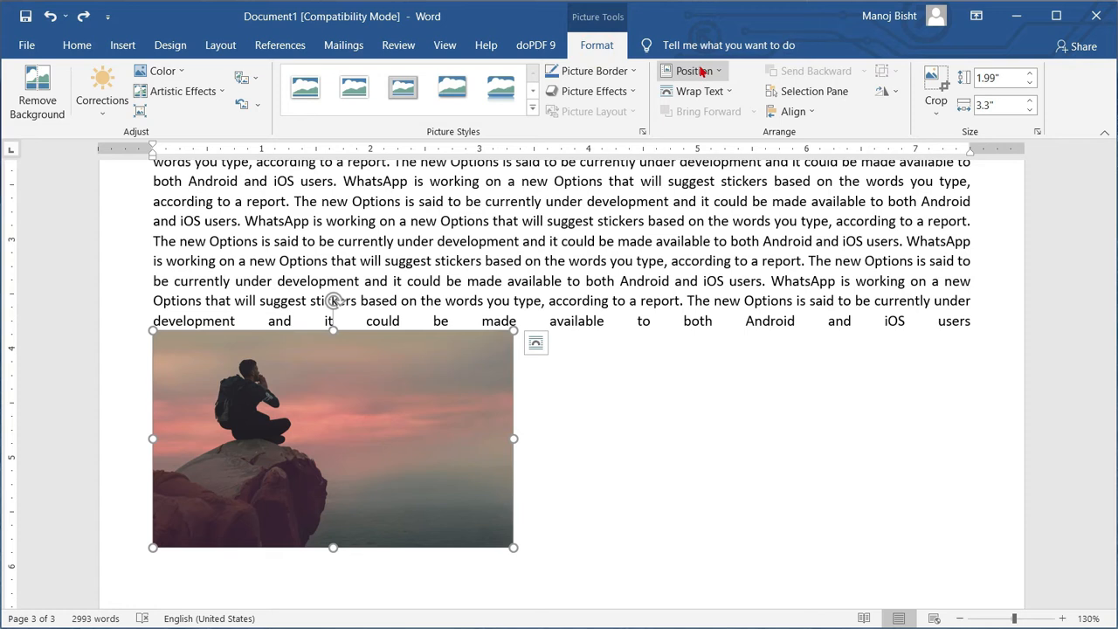
pyautogui.click(728, 92)
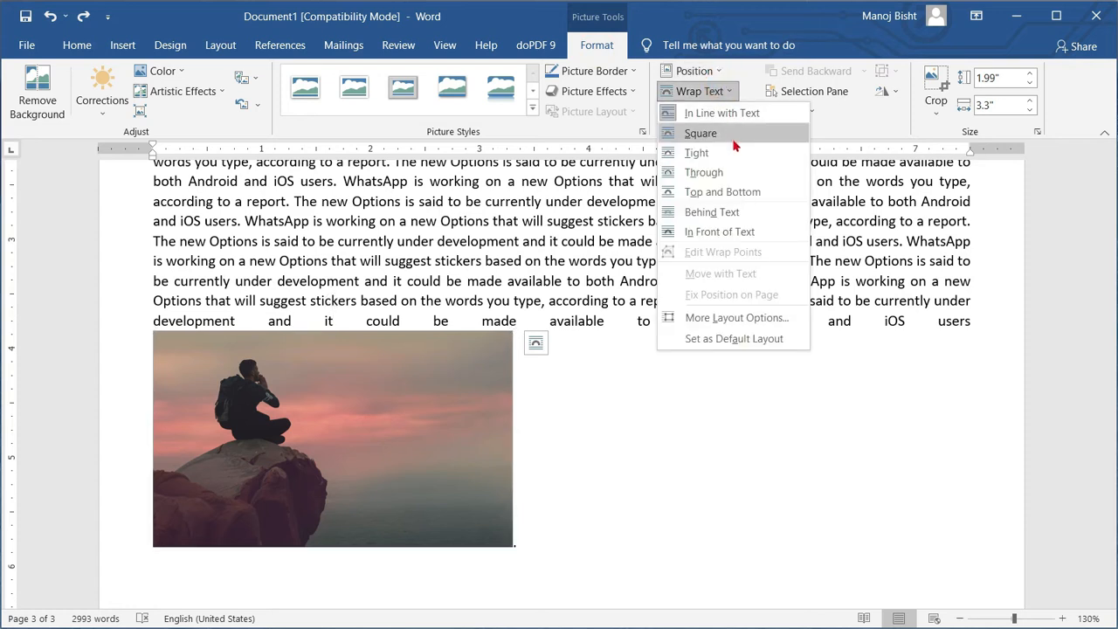
pyautogui.click(704, 136)
pyautogui.moveTo(468, 428); pyautogui.dragTo(626, 306)
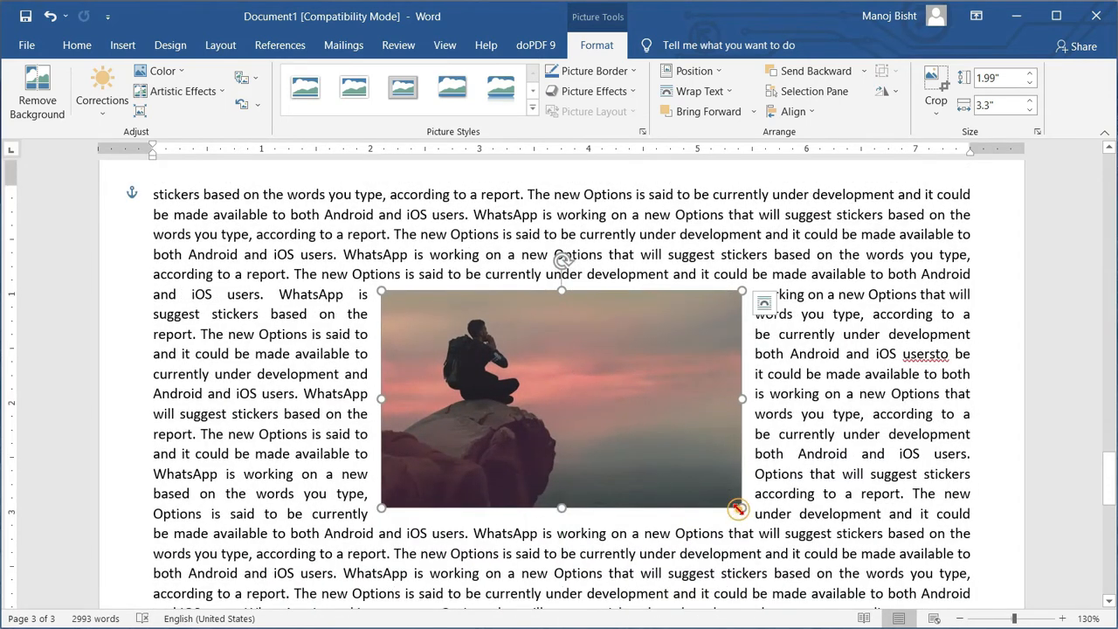
# Enlarge the picture slightly, then narrow it to about 2.17" high by 2.94" wide.
pyautogui.moveTo(738, 509); pyautogui.dragTo(776, 527)
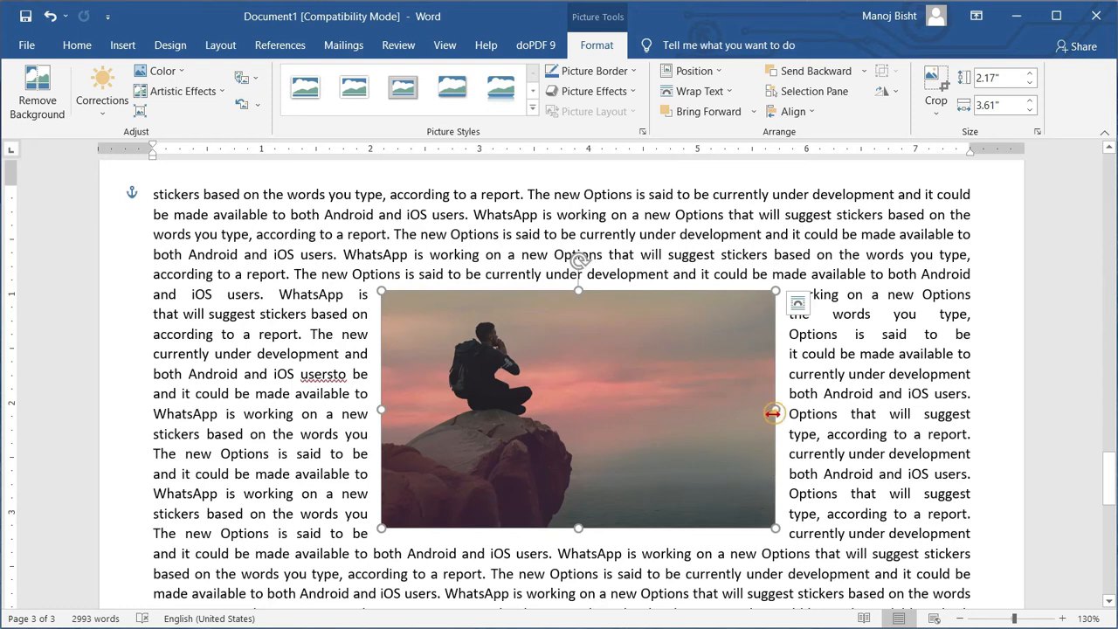
pyautogui.moveTo(776, 408); pyautogui.dragTo(703, 409)
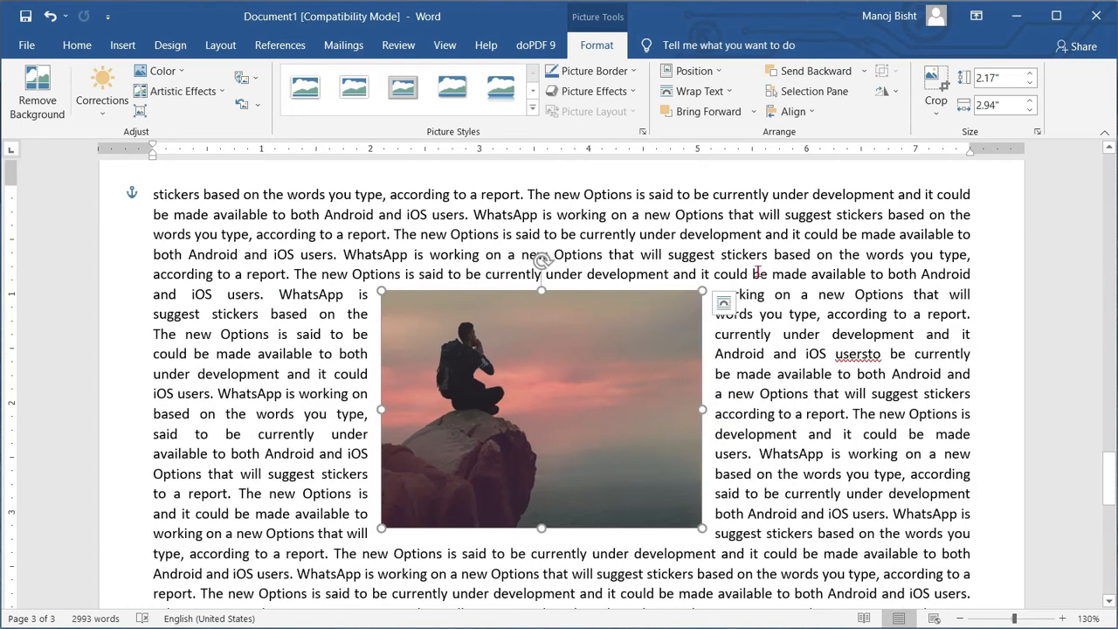
pyautogui.scroll(-3, 638, 549)
pyautogui.scroll(2, 568, 419)
pyautogui.scroll(2, 566, 455)
pyautogui.scroll(-3, 599, 407)
pyautogui.scroll(3, 524, 350)
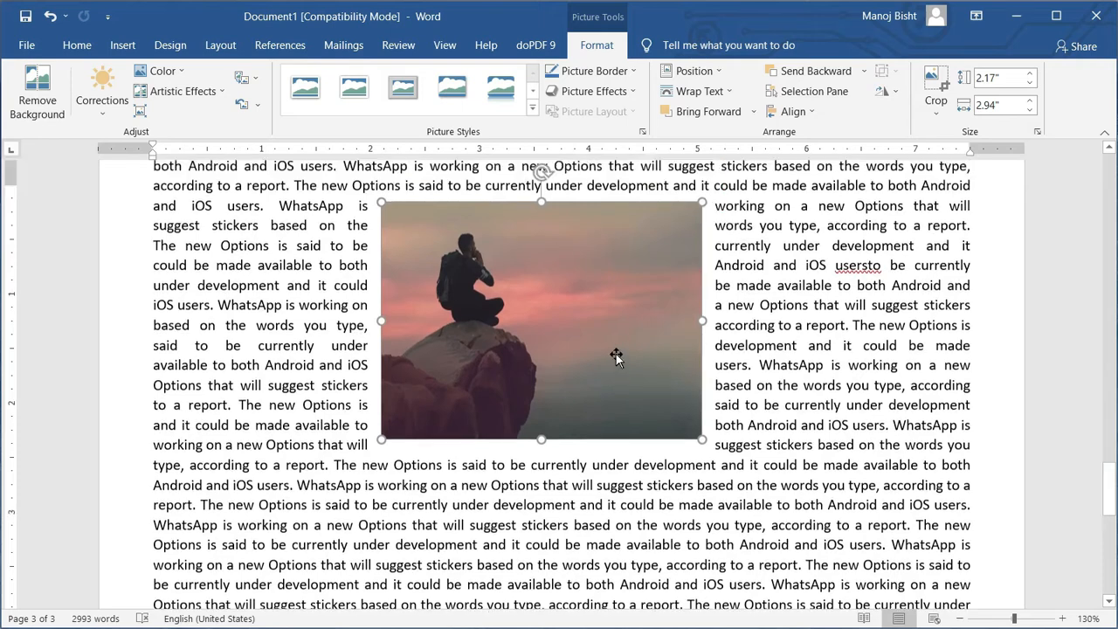
# Move the picture around within the page 3 text, placing it lower among the lines near the page centre.
pyautogui.moveTo(568, 470); pyautogui.dragTo(586, 345)
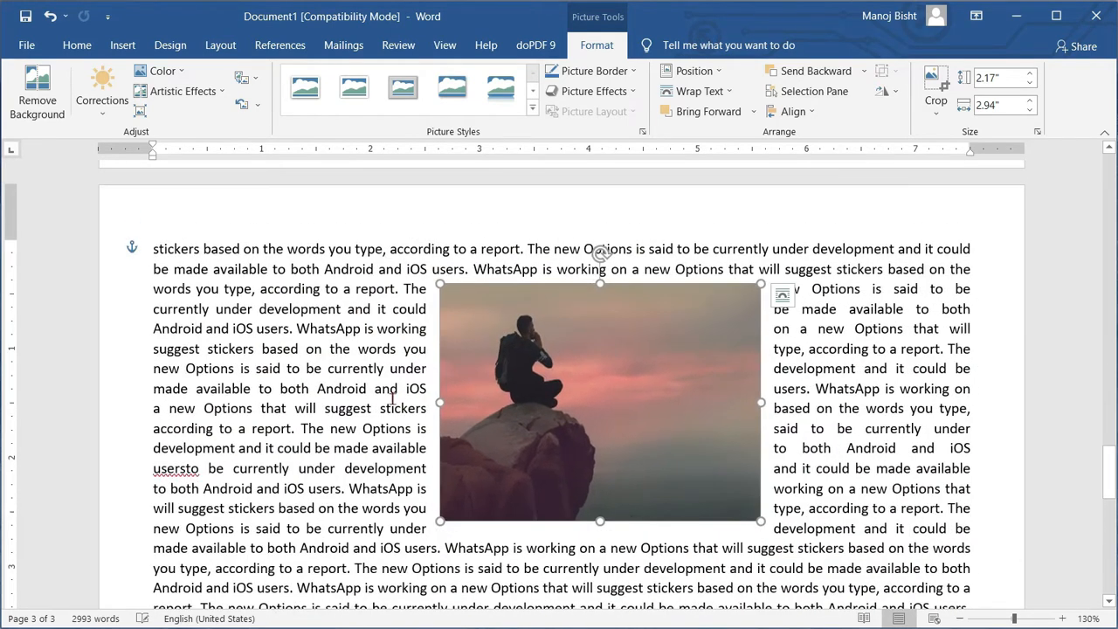
pyautogui.moveTo(526, 378); pyautogui.dragTo(478, 485)
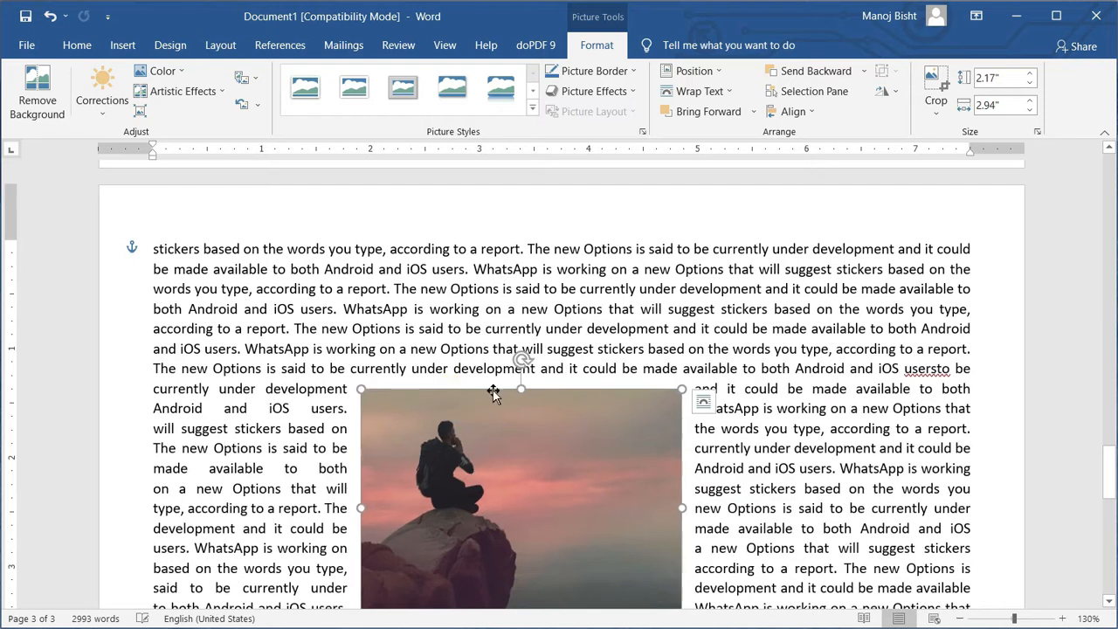
pyautogui.scroll(-2, 511, 464)
pyautogui.scroll(-2, 512, 464)
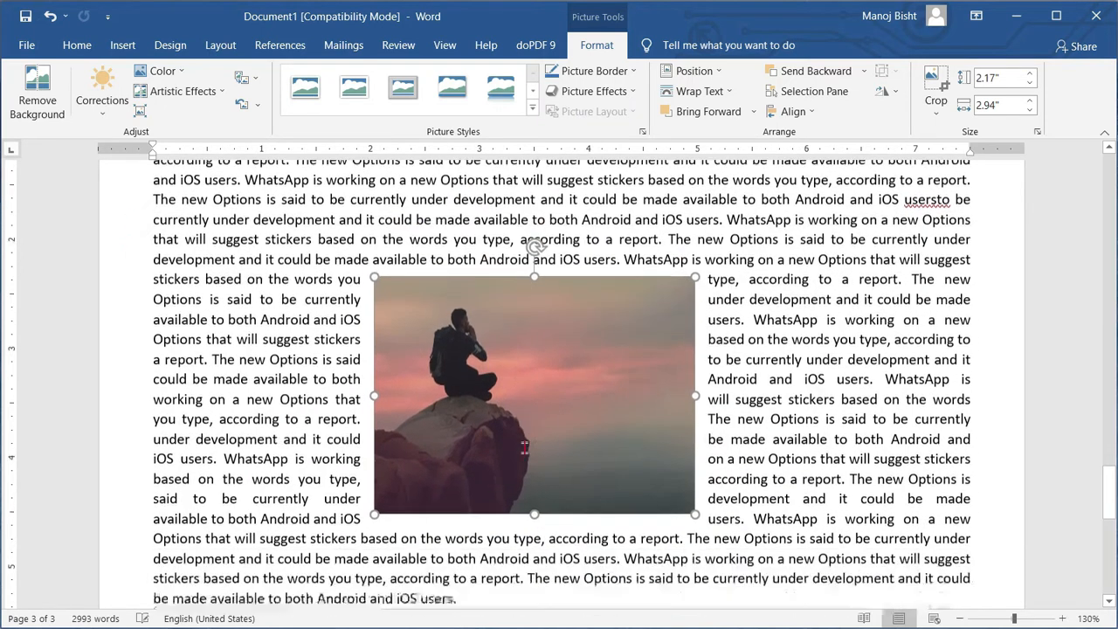
# Apply the Square text wrapping to the picture again.
pyautogui.click(711, 96)
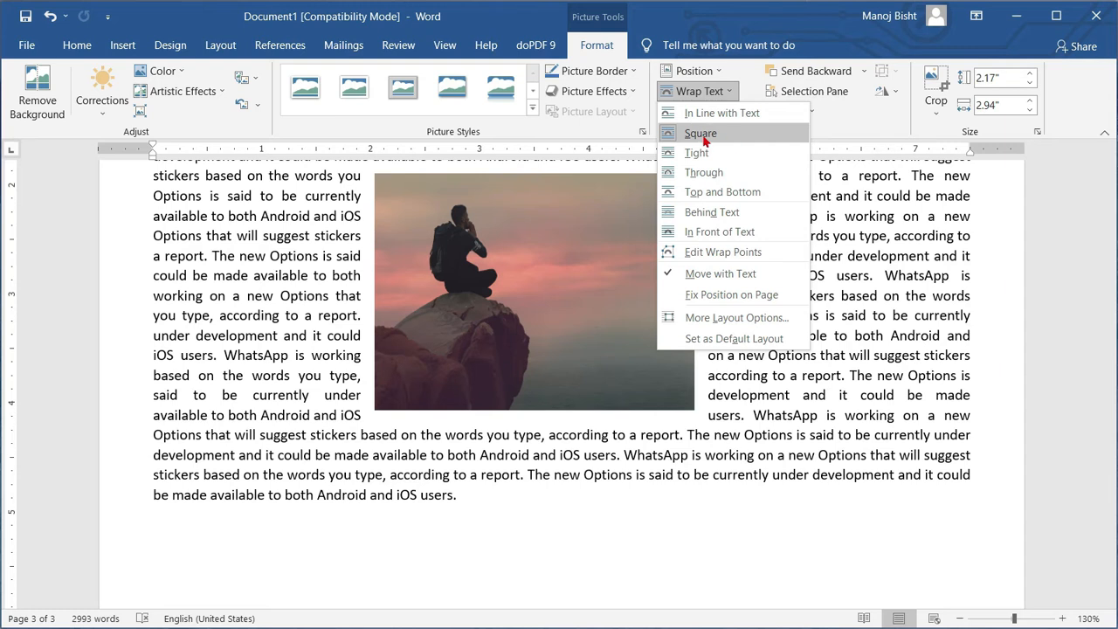
pyautogui.click(699, 134)
pyautogui.scroll(3, 537, 267)
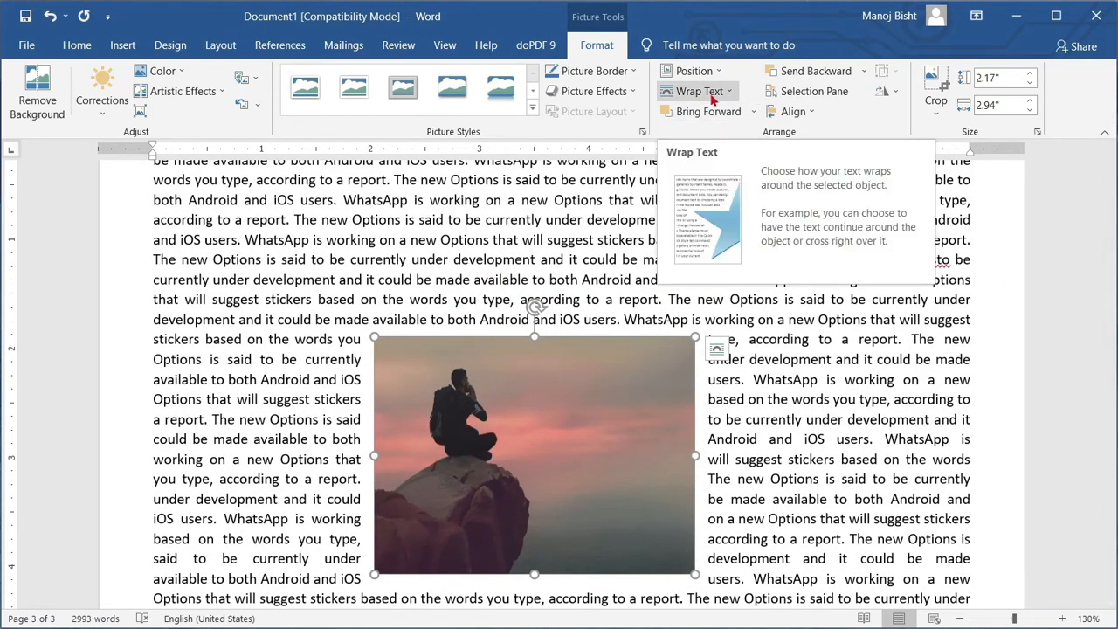
# Set the picture's text wrapping to Tight and move the picture down beside the last lines of the text.
pyautogui.click(712, 96)
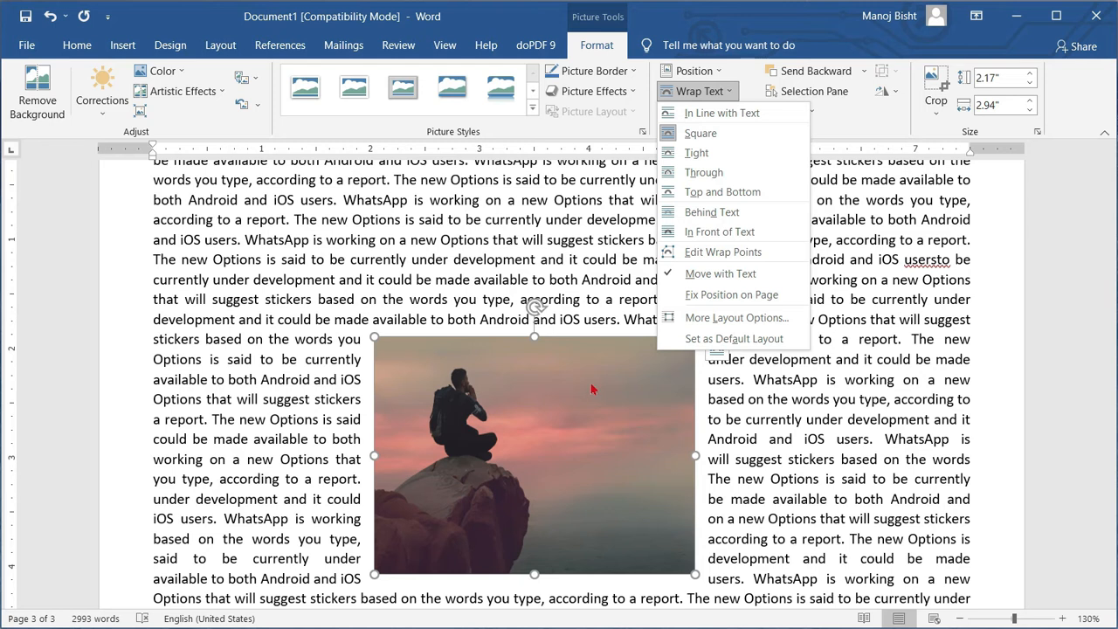
pyautogui.scroll(-1, 587, 399)
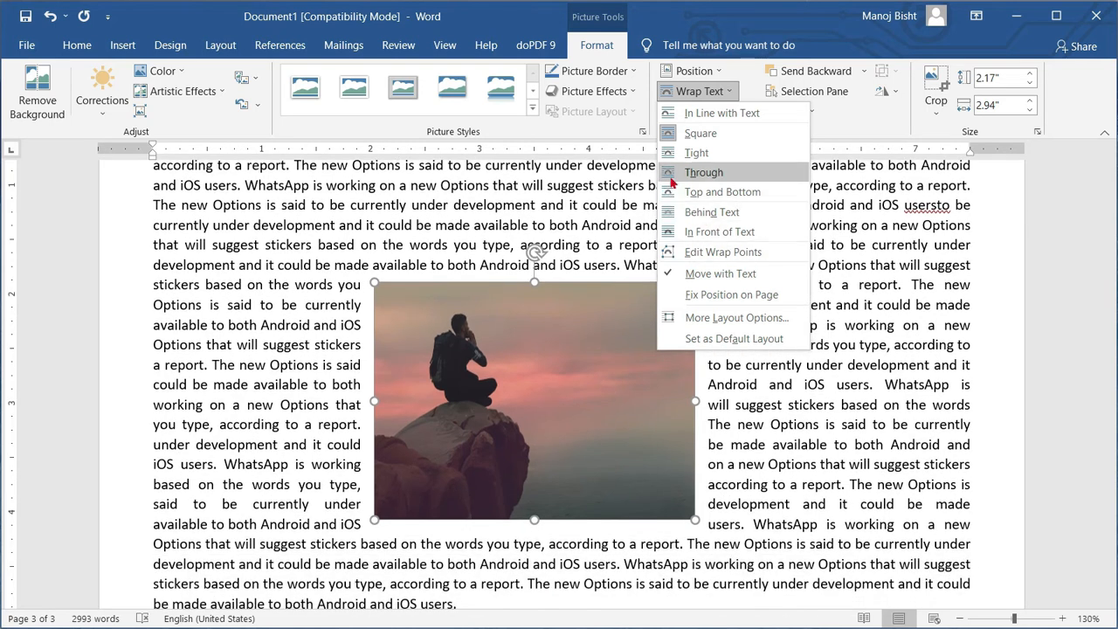
pyautogui.click(696, 153)
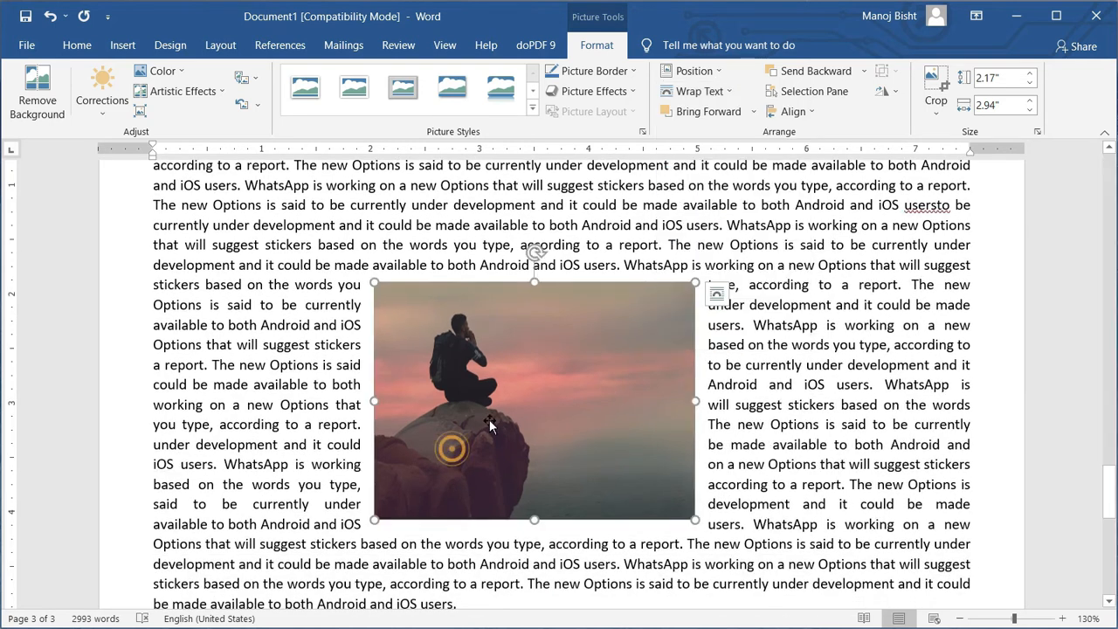
pyautogui.scroll(-2, 457, 414)
pyautogui.moveTo(568, 207); pyautogui.dragTo(526, 349)
pyautogui.scroll(3, 503, 432)
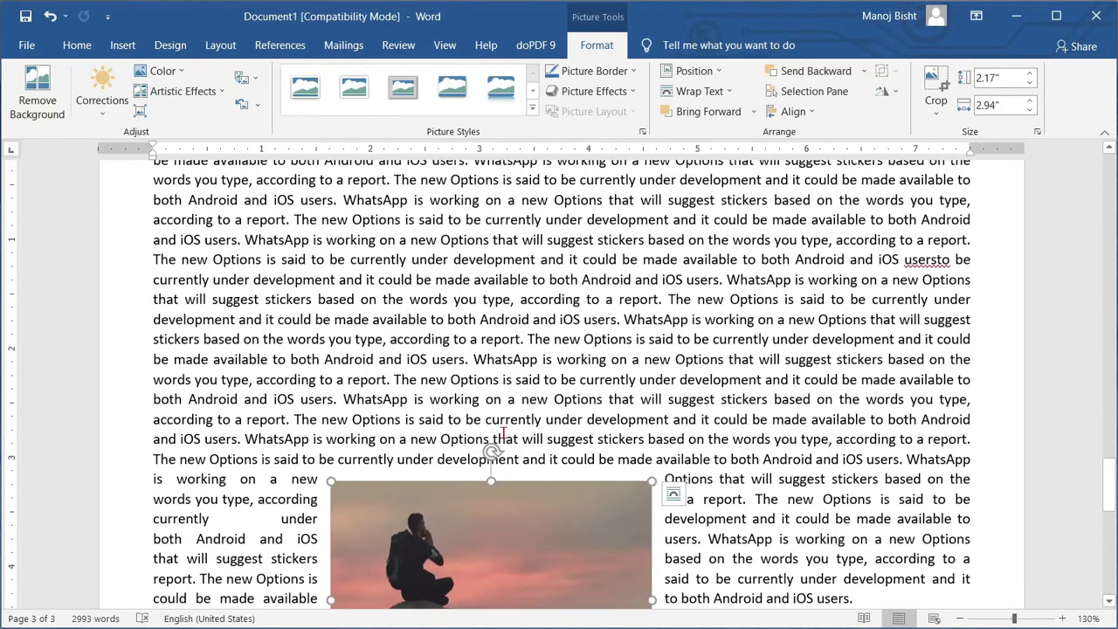
# Draw an oval about 2.27" high and 2.13" wide over the text above the picture.
pyautogui.click(504, 434)
pyautogui.click(122, 44)
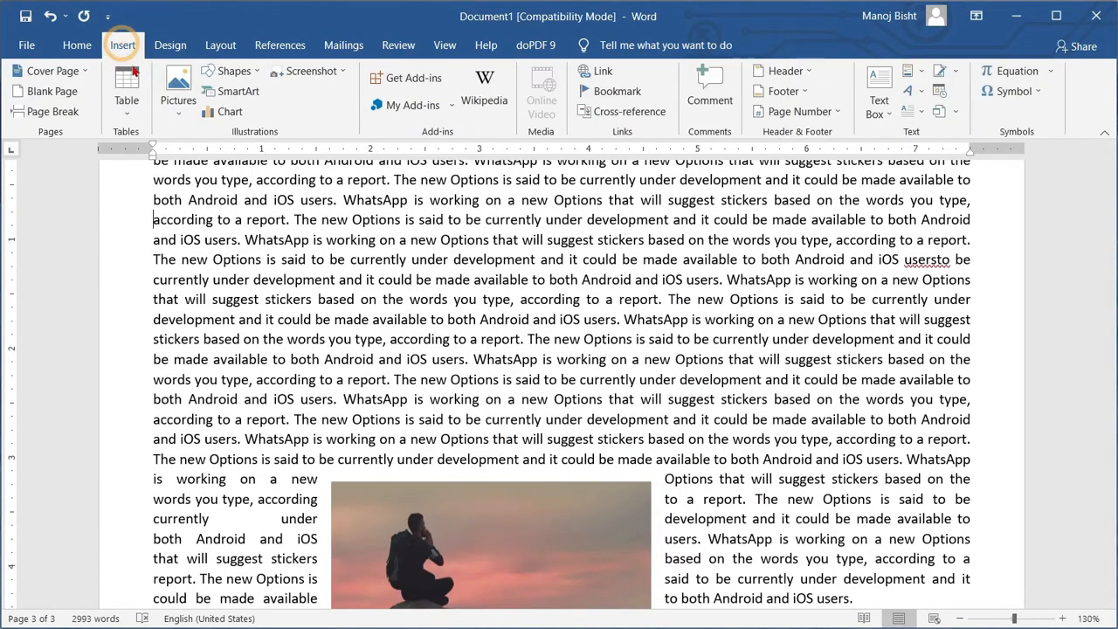
pyautogui.click(232, 71)
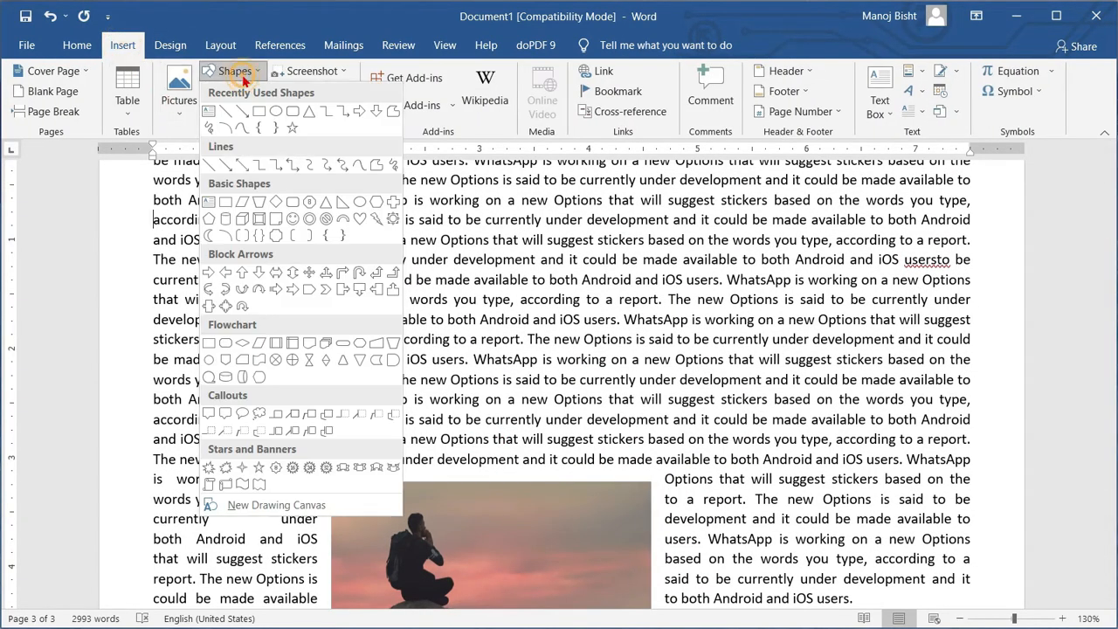
pyautogui.click(276, 112)
pyautogui.moveTo(345, 180)
pyautogui.mouseDown()
pyautogui.moveTo(585, 381)
pyautogui.moveTo(574, 422)
pyautogui.mouseUp()
# Move the oval to the middle of the text above the picture and reduce its height to about 2.08".
pyautogui.moveTo(463, 265); pyautogui.dragTo(580, 311)
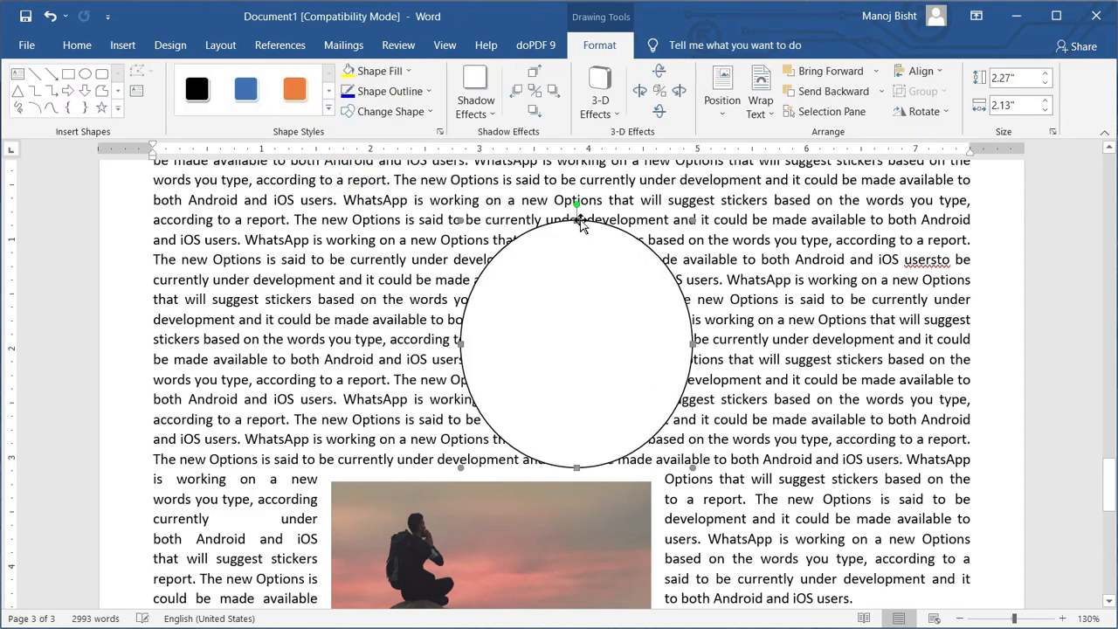
pyautogui.moveTo(582, 218); pyautogui.dragTo(582, 241)
pyautogui.moveTo(591, 309); pyautogui.dragTo(576, 282)
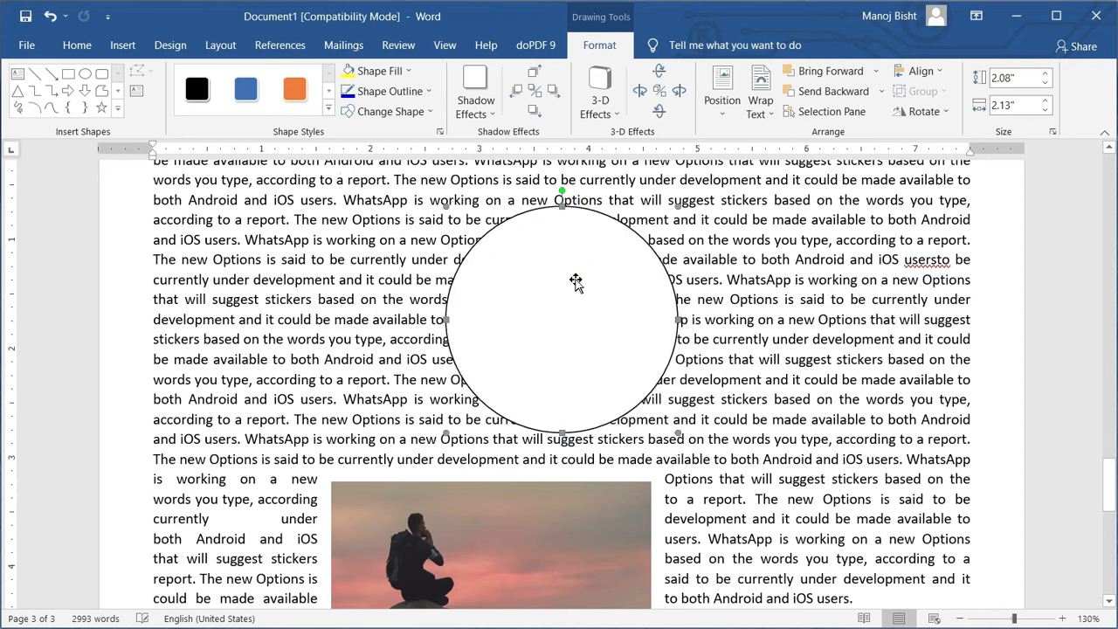
# Fill the oval with a darker blue theme colour and move it slightly to the left within the text.
pyautogui.click(407, 71)
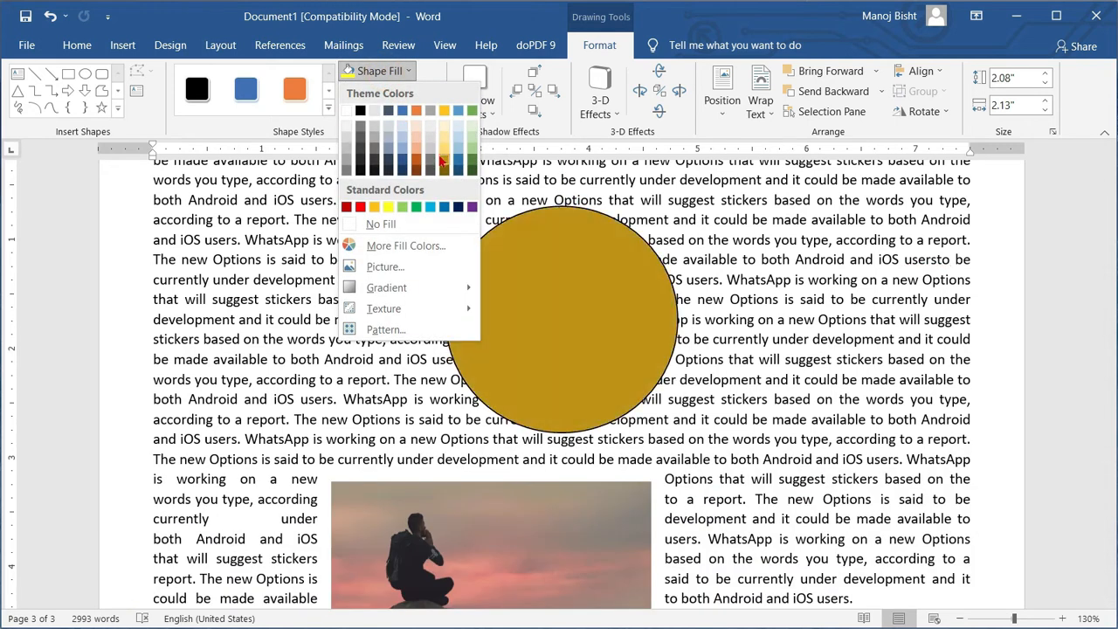
pyautogui.click(460, 163)
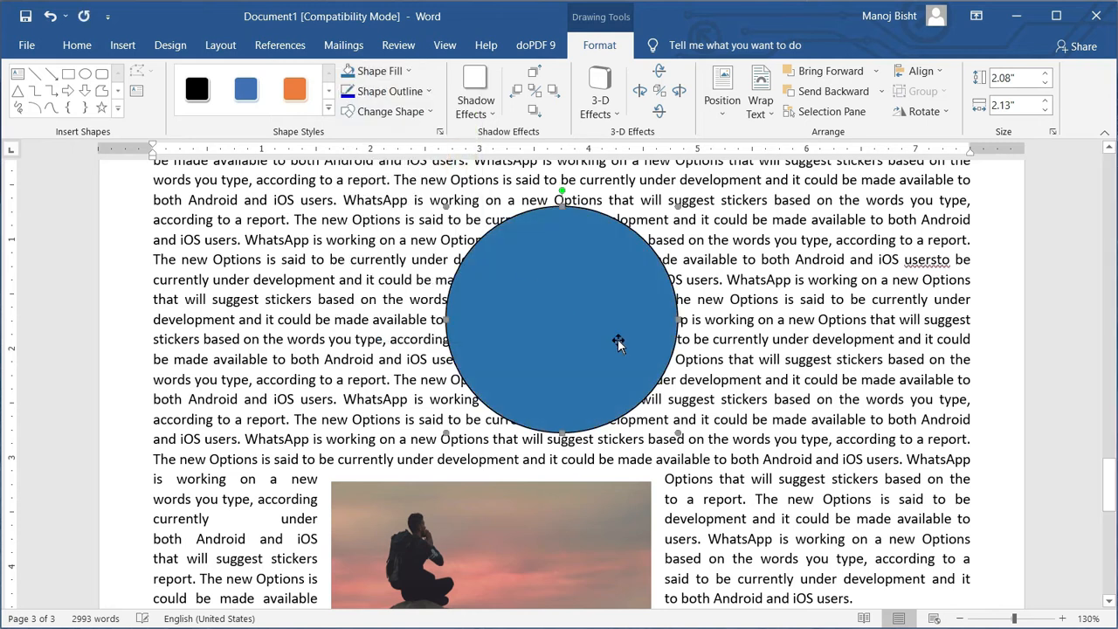
pyautogui.moveTo(596, 327); pyautogui.dragTo(583, 329)
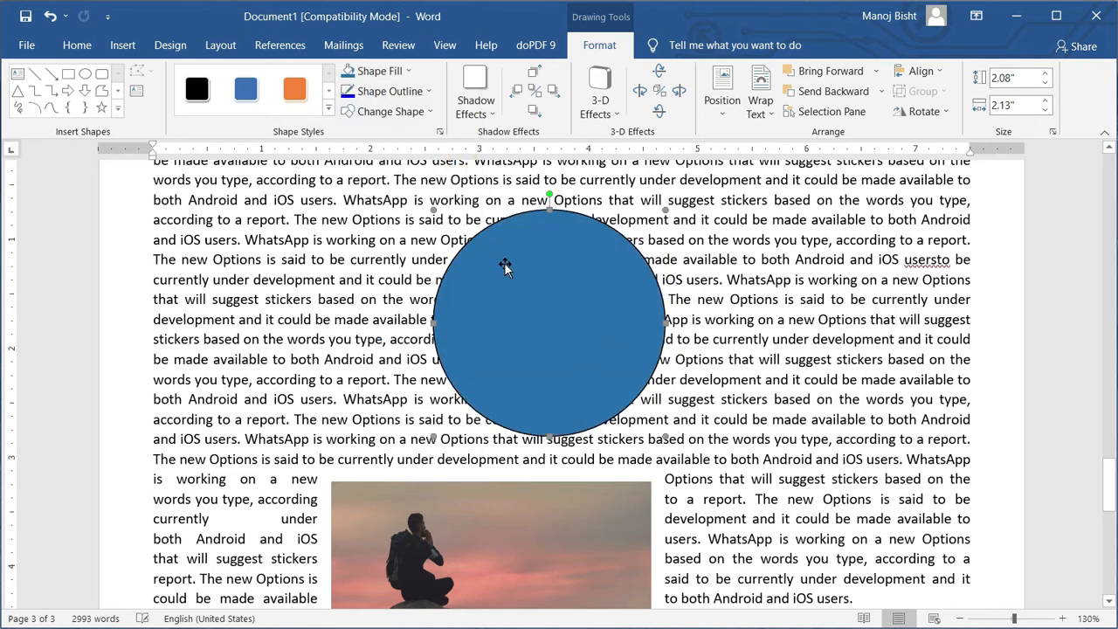
# Set the oval's text wrapping to Square and switch it to Tight so the lines follow its curve.
pyautogui.click(776, 112)
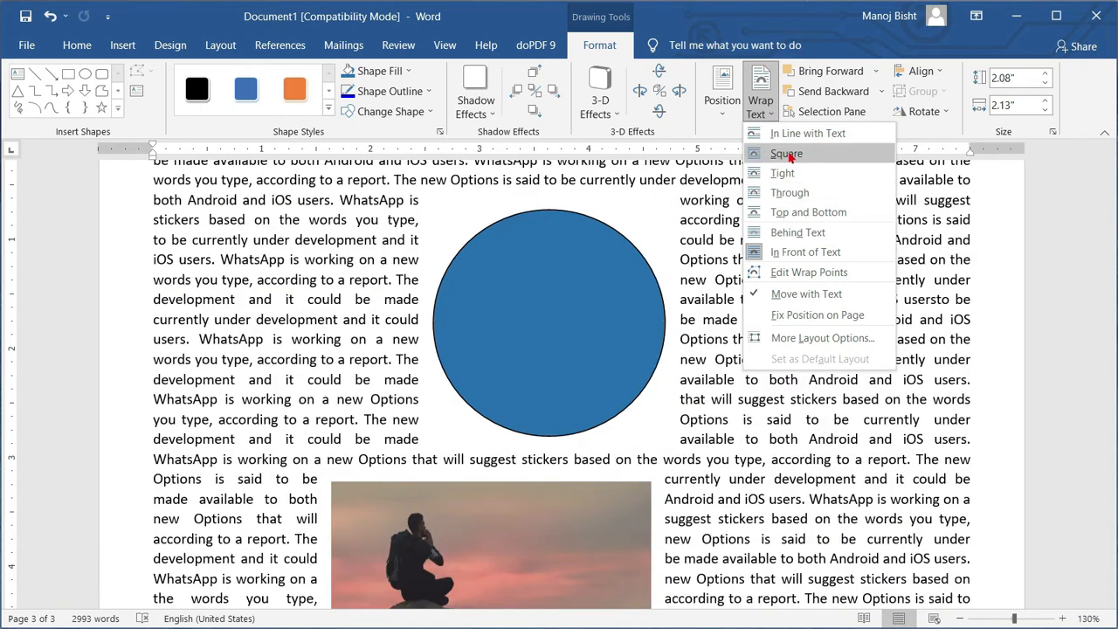
pyautogui.click(789, 154)
pyautogui.scroll(1, 629, 271)
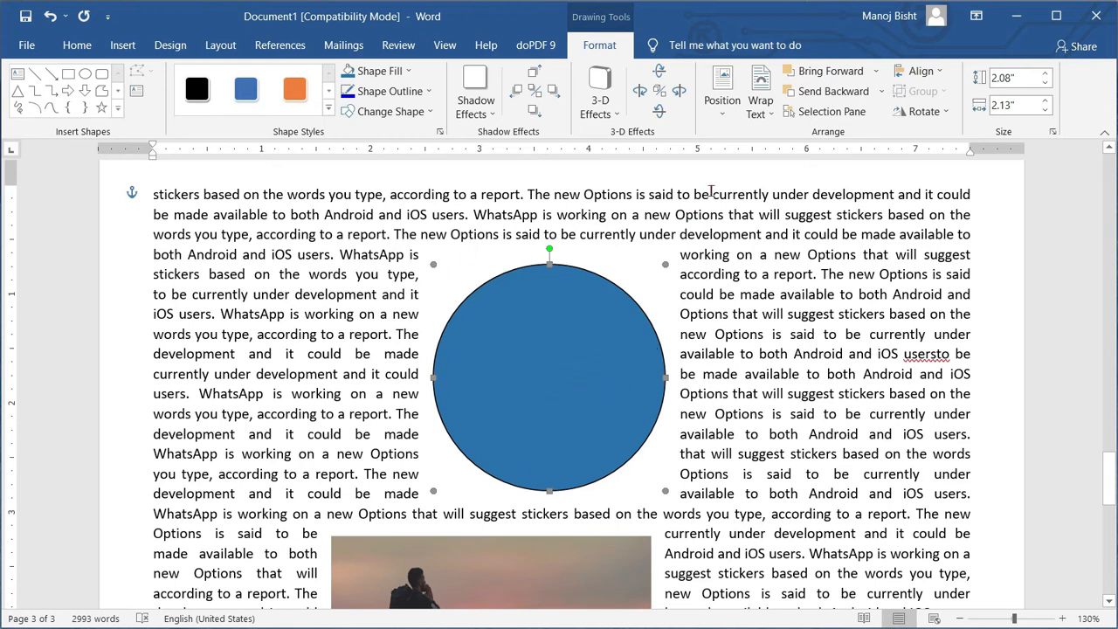
pyautogui.click(760, 103)
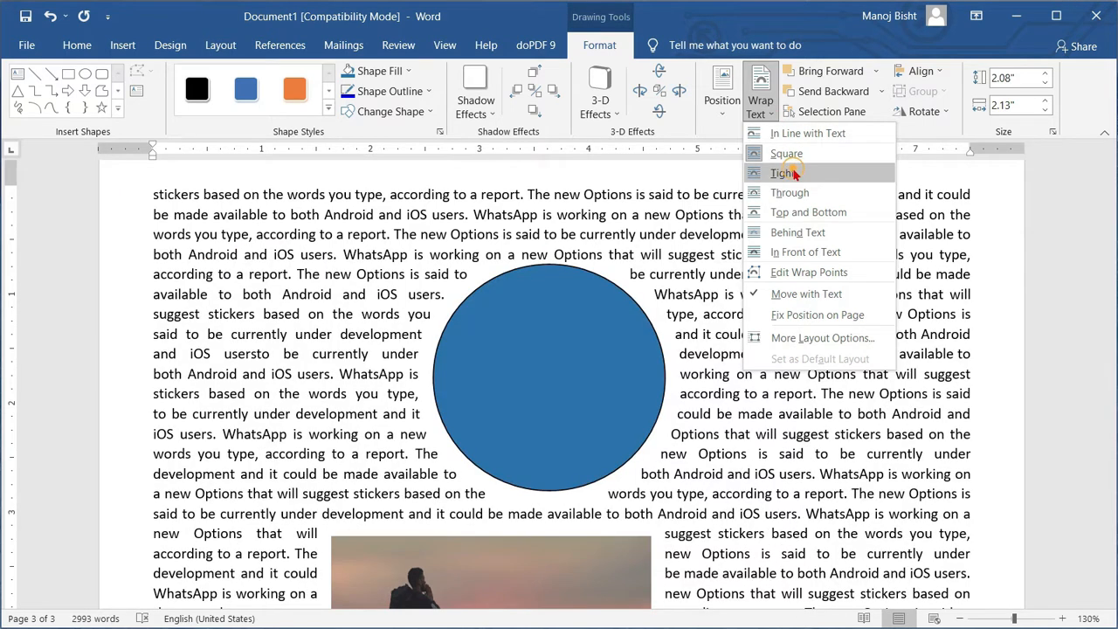
pyautogui.click(795, 174)
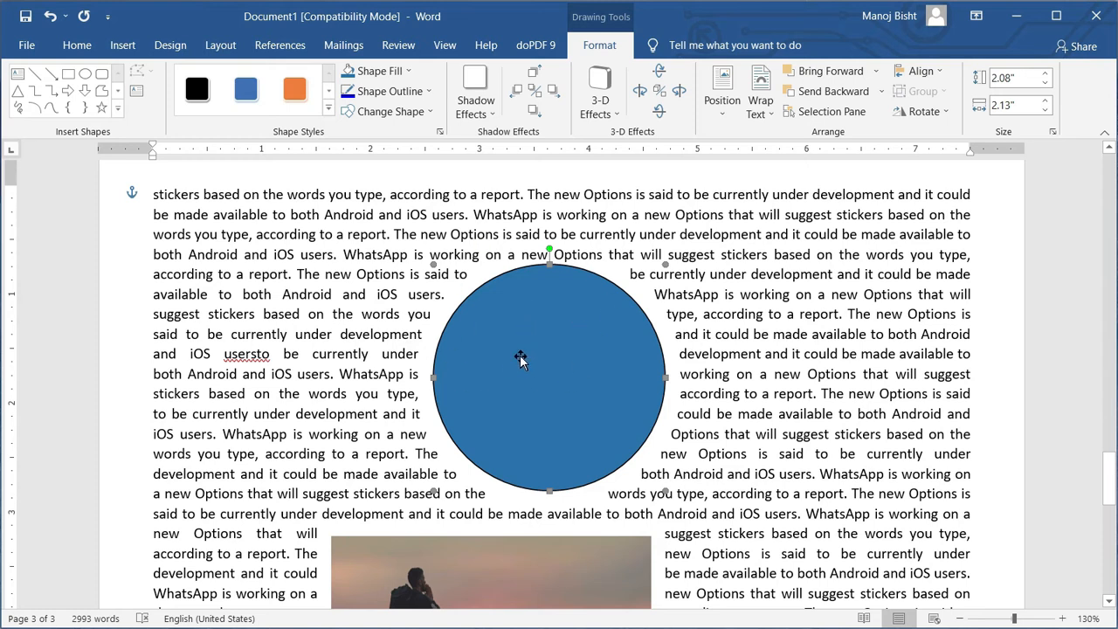
# Draw a right block arrow about 1.61" high and 1.67" wide and arrange it to the left of the oval, with the oval near the right margin.
pyautogui.click(67, 90)
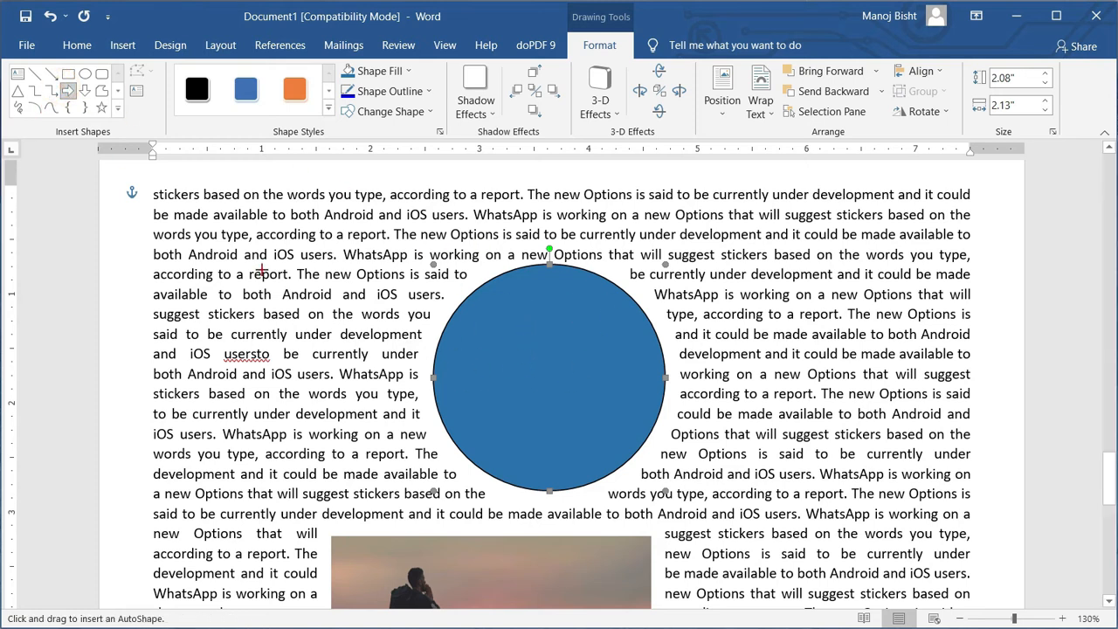
pyautogui.moveTo(176, 254)
pyautogui.mouseDown()
pyautogui.moveTo(372, 420)
pyautogui.moveTo(358, 434)
pyautogui.mouseUp()
pyautogui.moveTo(305, 342); pyautogui.dragTo(340, 347)
pyautogui.moveTo(528, 357); pyautogui.dragTo(804, 360)
pyautogui.moveTo(307, 352); pyautogui.dragTo(453, 354)
# Fill the arrow with a light blue theme colour and set its text wrapping to Square.
pyautogui.click(380, 71)
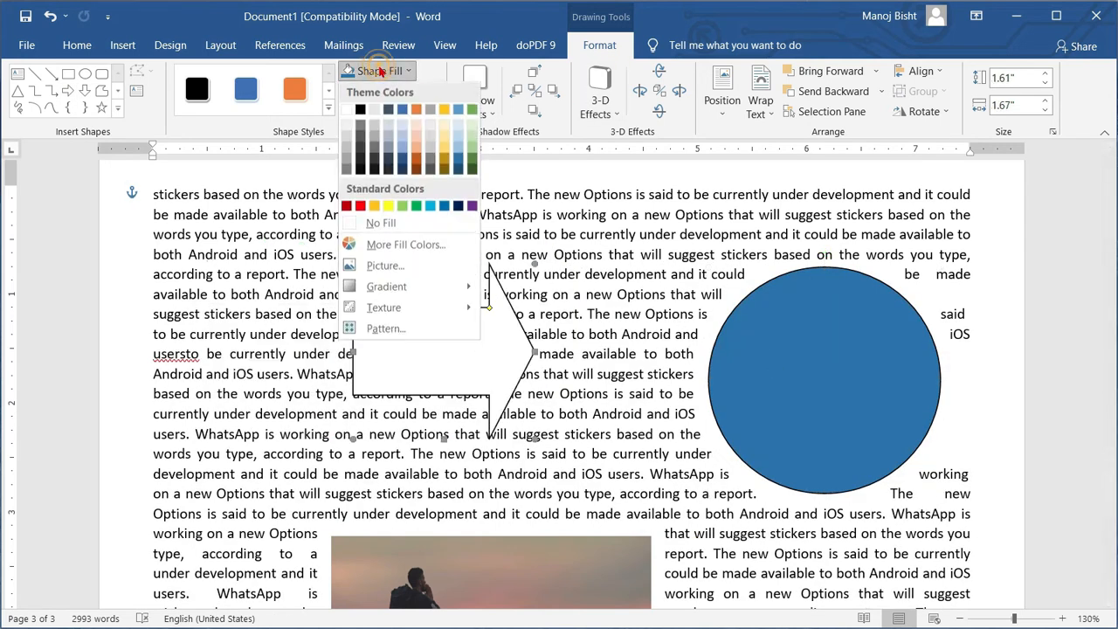
pyautogui.click(403, 148)
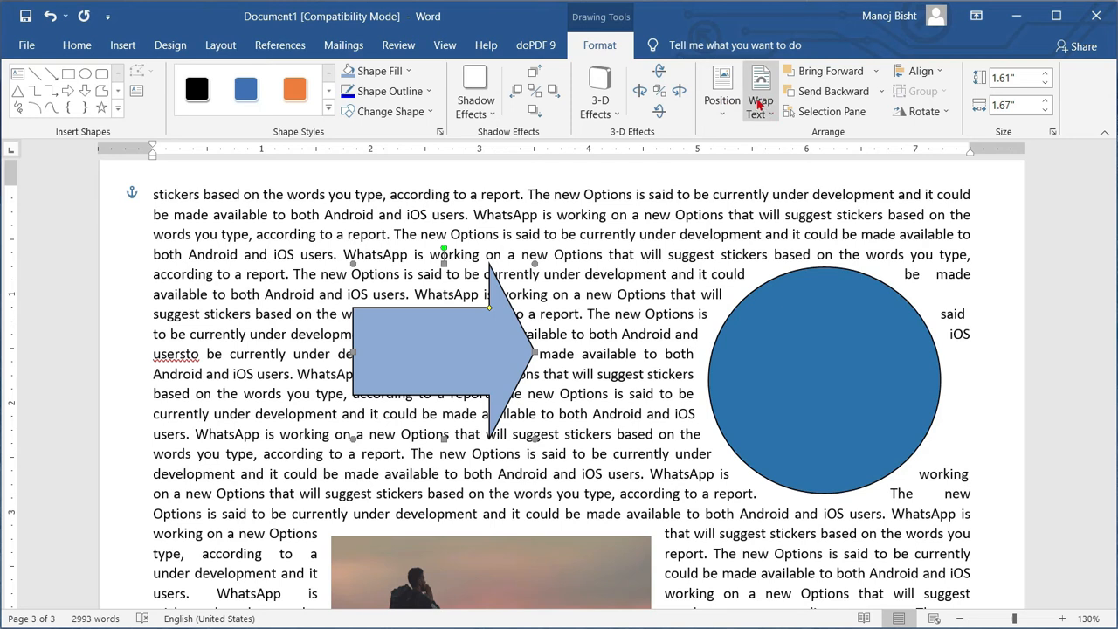
pyautogui.click(759, 105)
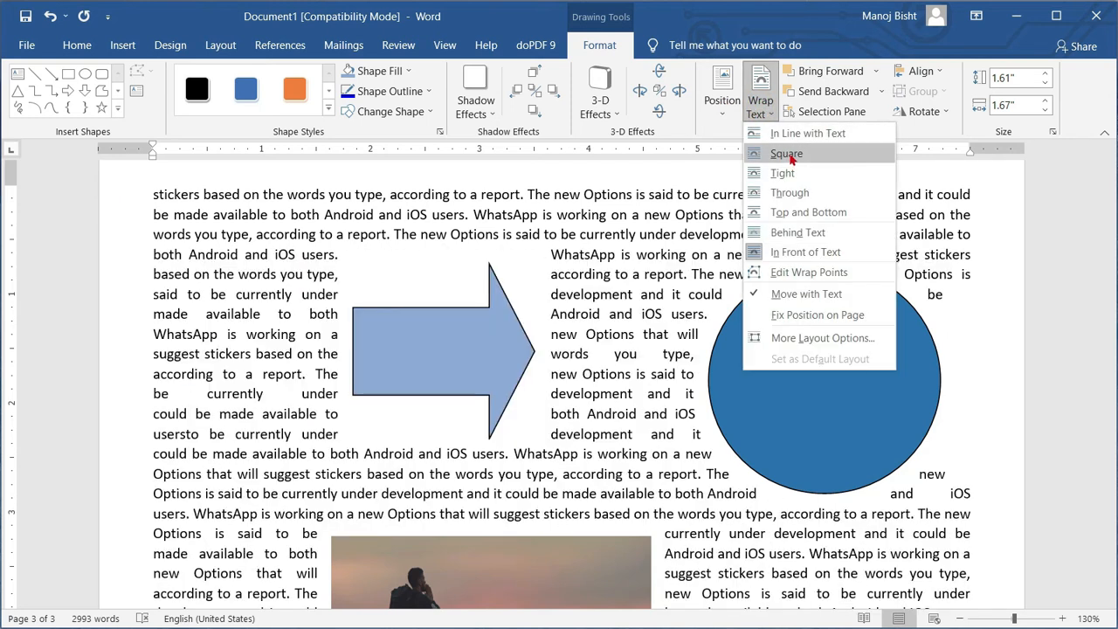
pyautogui.click(789, 154)
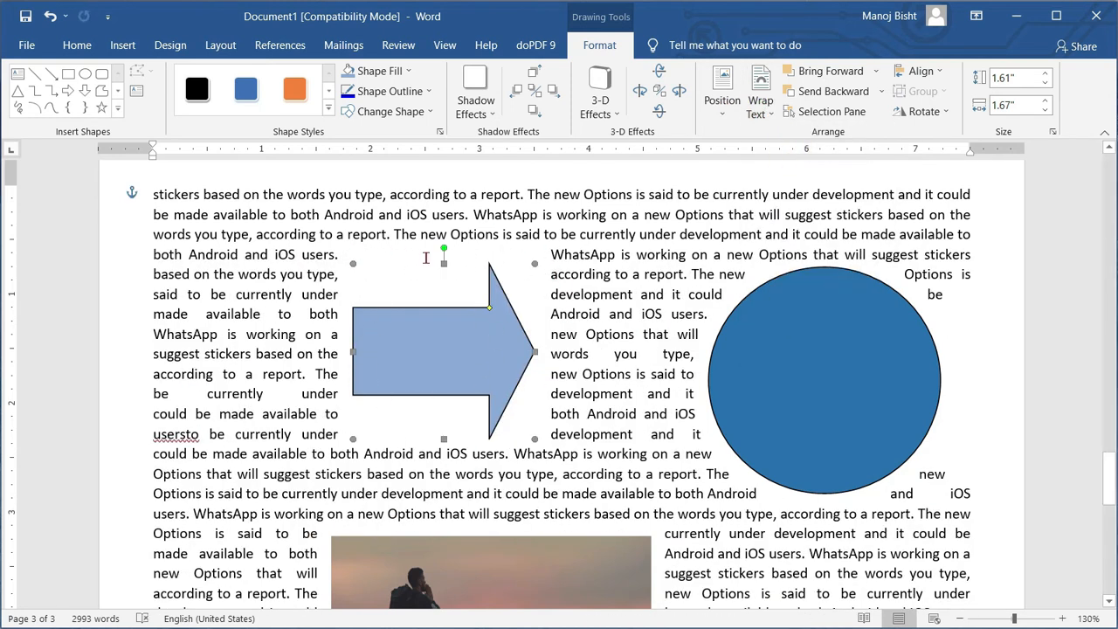
# Set the arrow's text wrapping to Tight and reduce its height to about 1.3".
pyautogui.click(735, 104)
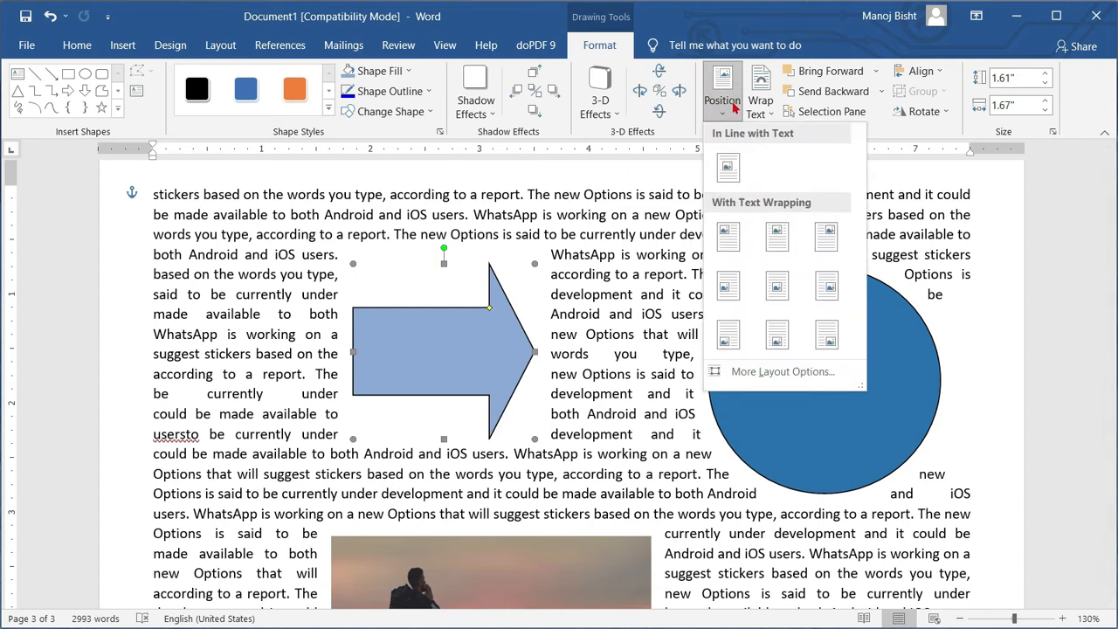
pyautogui.click(760, 105)
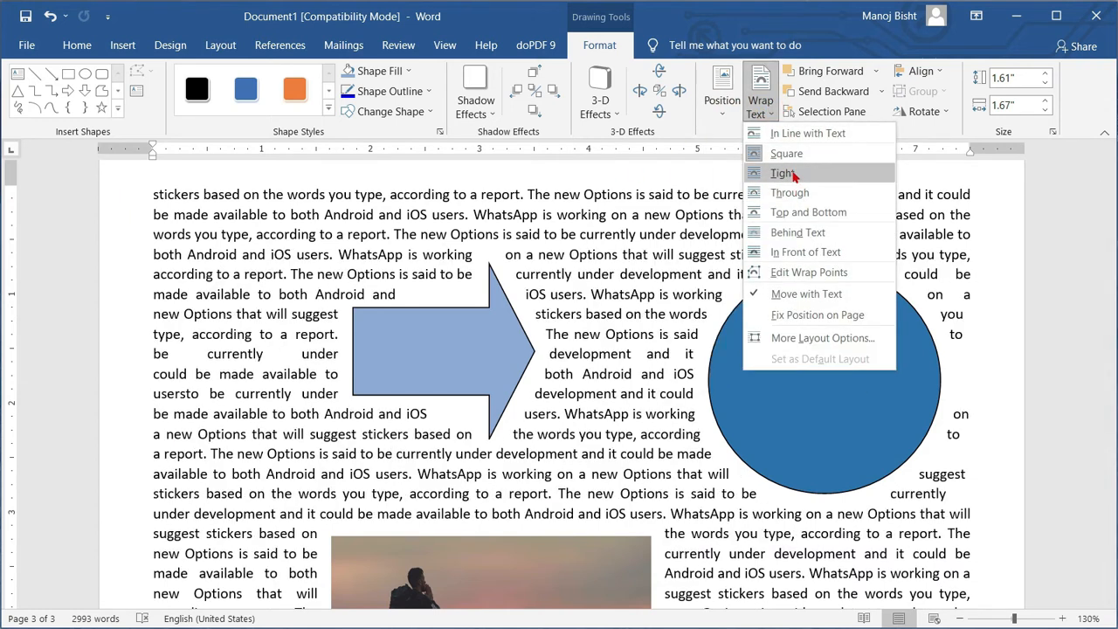
pyautogui.click(791, 174)
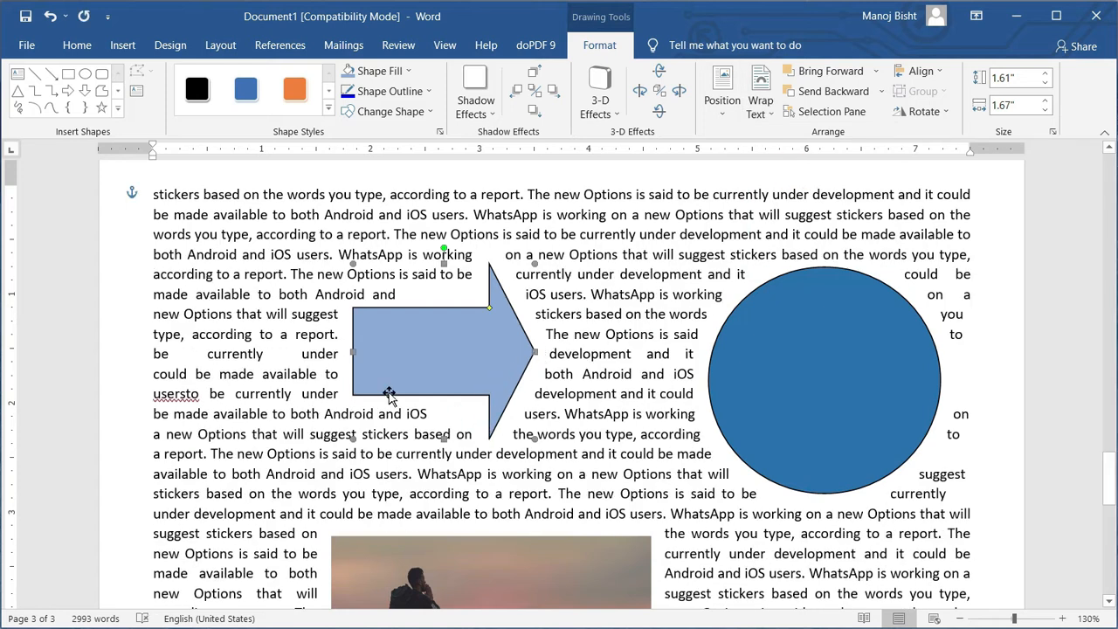
pyautogui.moveTo(444, 262); pyautogui.dragTo(443, 295)
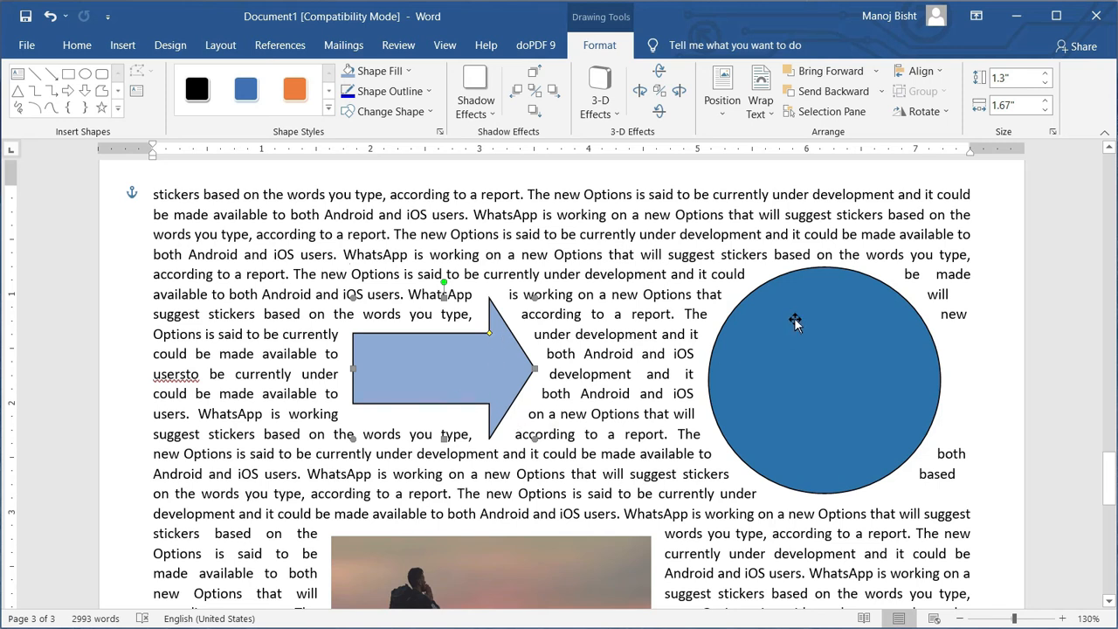
pyautogui.scroll(-4, 789, 359)
pyautogui.scroll(3, 728, 358)
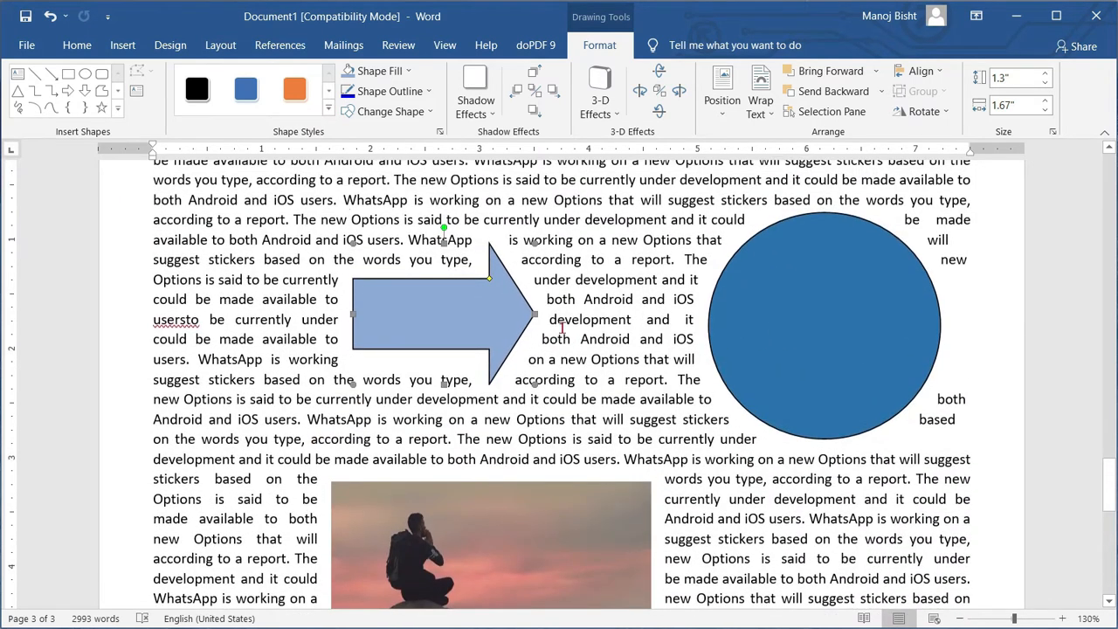
# Set the text wrapping of the arrow at the right margin to Through.
pyautogui.click(757, 119)
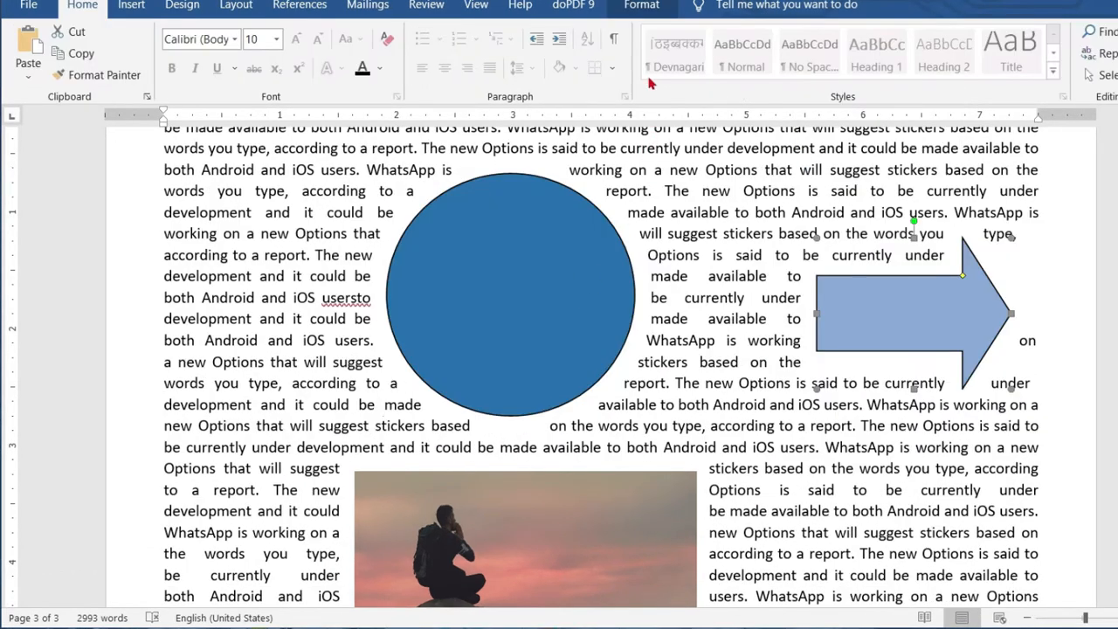
pyautogui.click(641, 6)
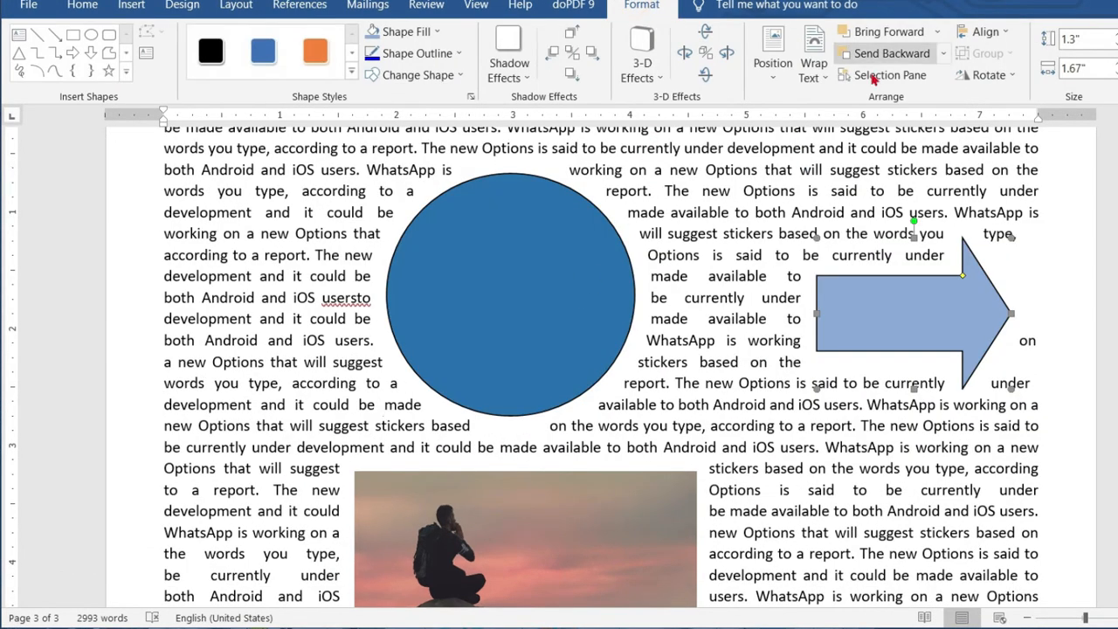
pyautogui.click(812, 77)
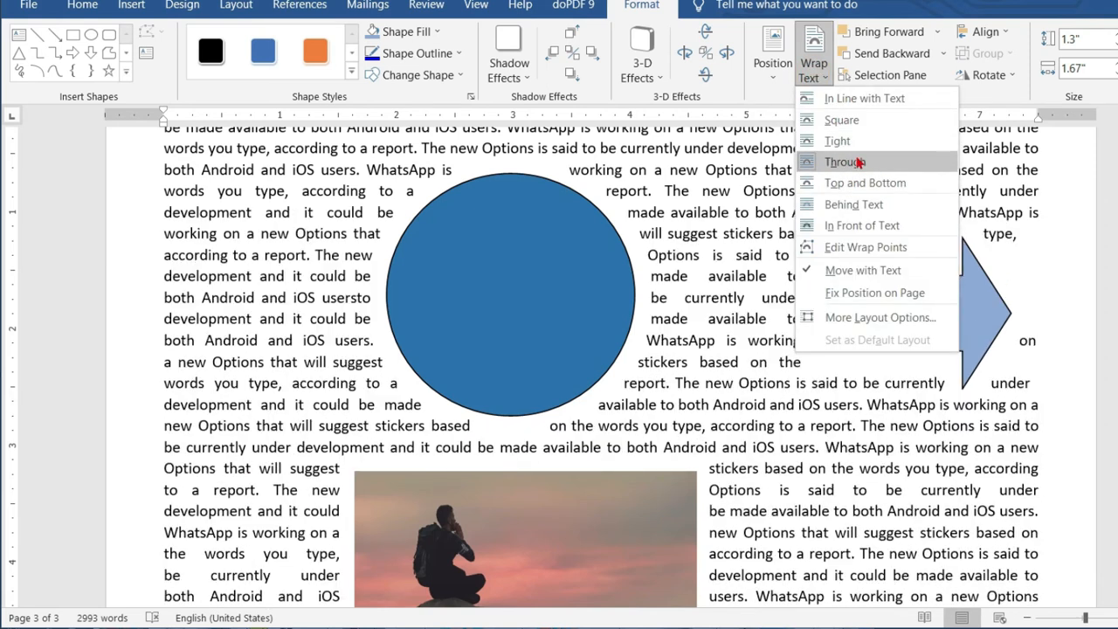
pyautogui.click(840, 150)
# Set the oval's text wrapping to Through and check how the surrounding lines follow it.
pyautogui.click(591, 265)
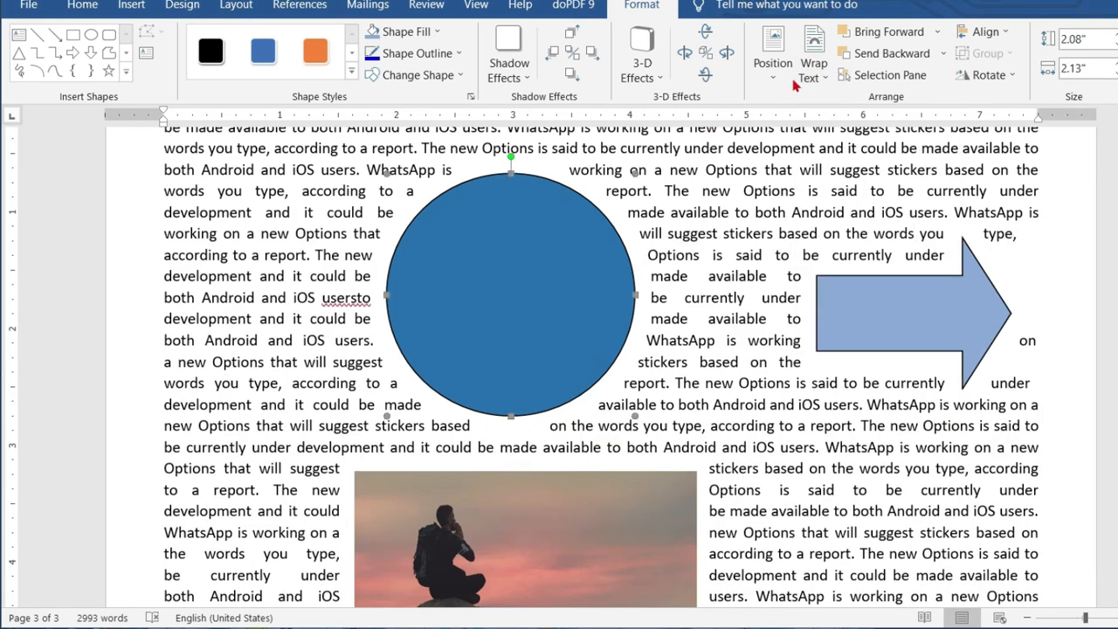
pyautogui.click(828, 76)
pyautogui.click(860, 159)
pyautogui.click(820, 75)
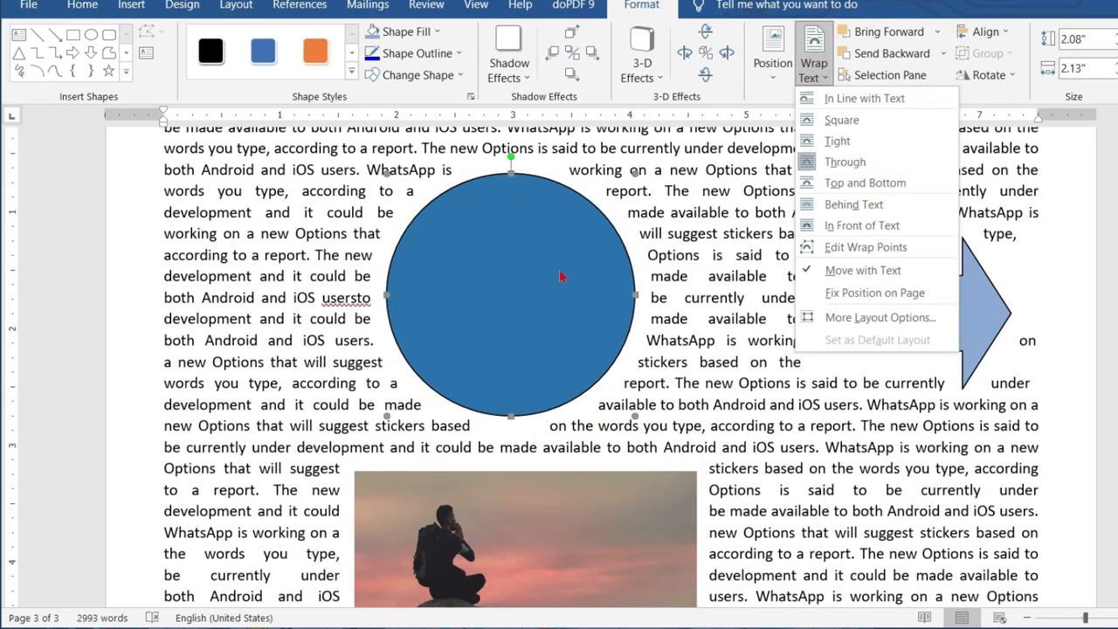
pyautogui.click(861, 162)
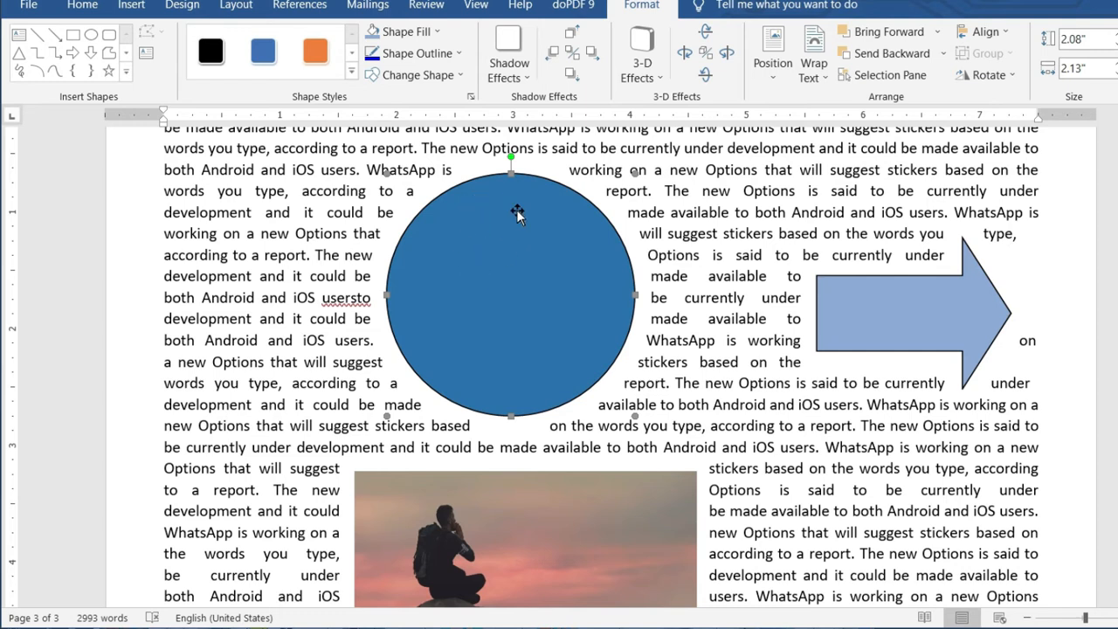
pyautogui.scroll(-1, 522, 245)
pyautogui.scroll(2, 532, 258)
pyautogui.scroll(1, 549, 268)
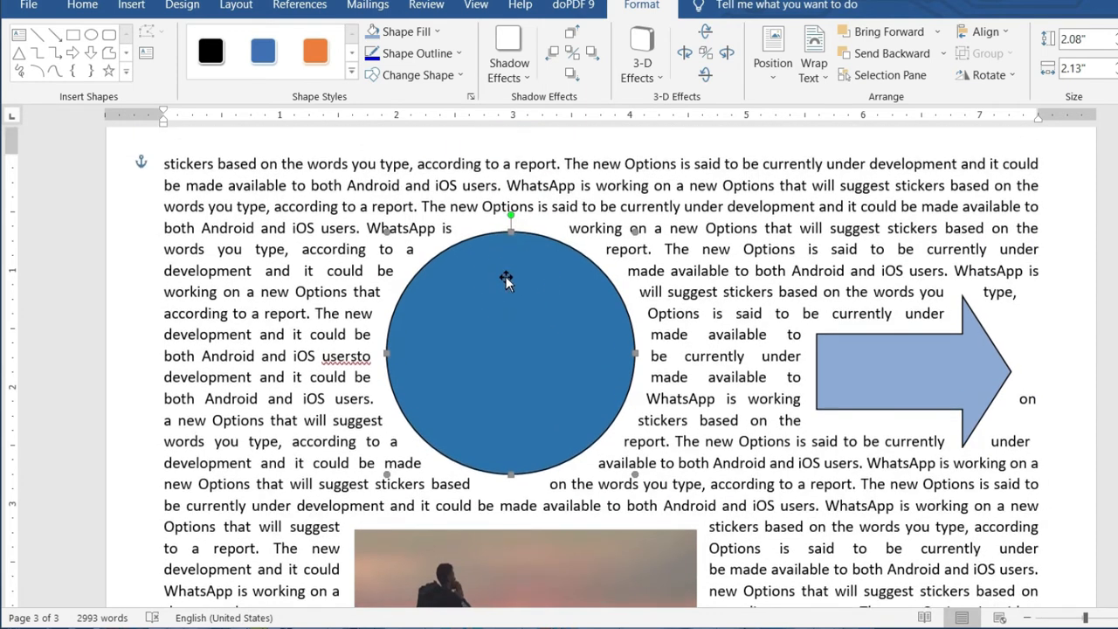
# Set the oval's text wrapping to Top and Bottom.
pyautogui.click(916, 372)
pyautogui.click(514, 388)
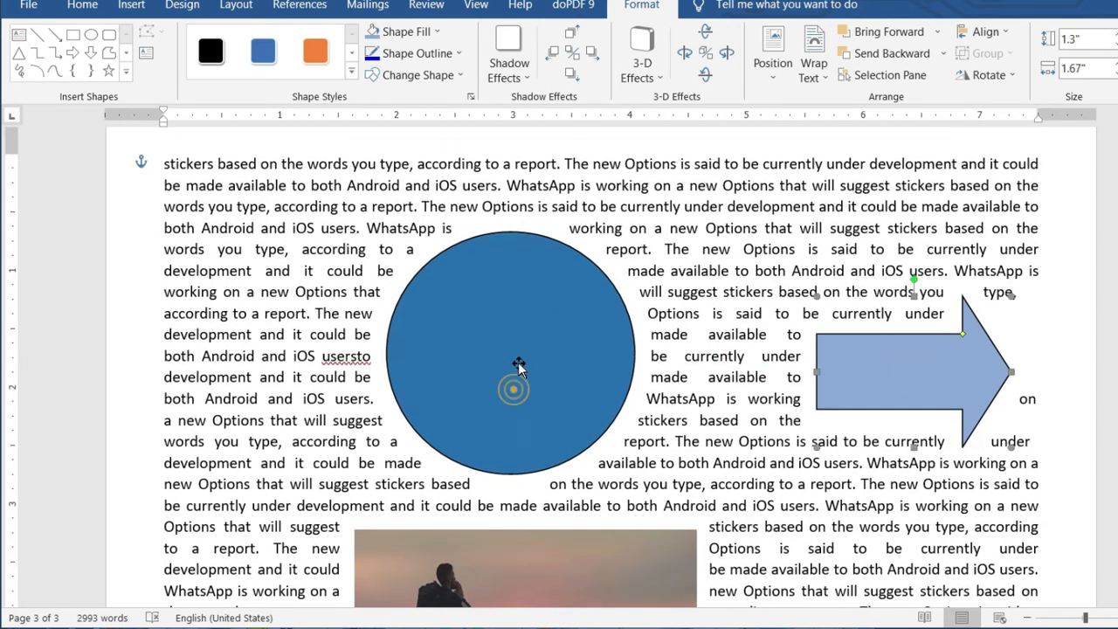
pyautogui.click(828, 77)
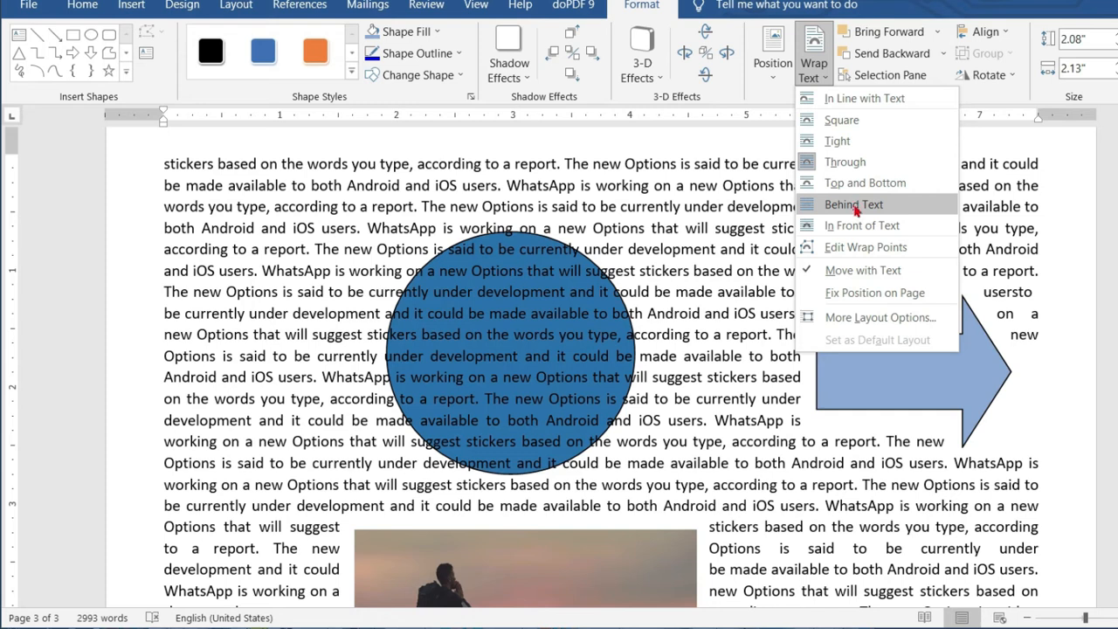
pyautogui.click(849, 188)
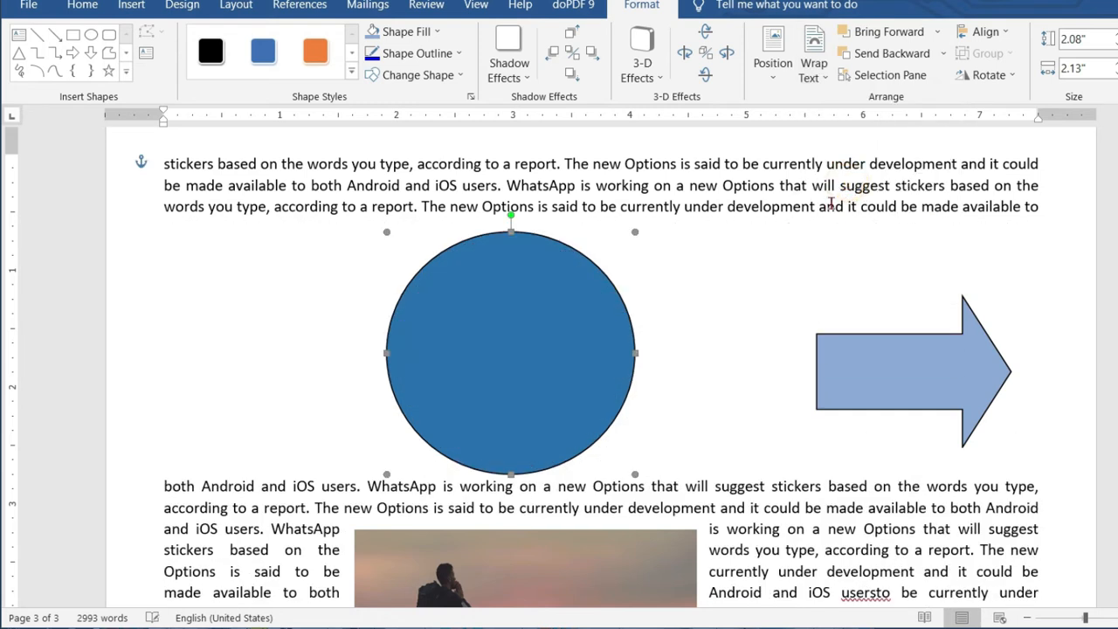
# Move the oval slightly to the right and review the text placed above and below it.
pyautogui.scroll(-4, 577, 267)
pyautogui.scroll(3, 600, 208)
pyautogui.moveTo(539, 294); pyautogui.dragTo(698, 300)
pyautogui.moveTo(697, 295); pyautogui.dragTo(583, 296)
pyautogui.scroll(2, 826, 270)
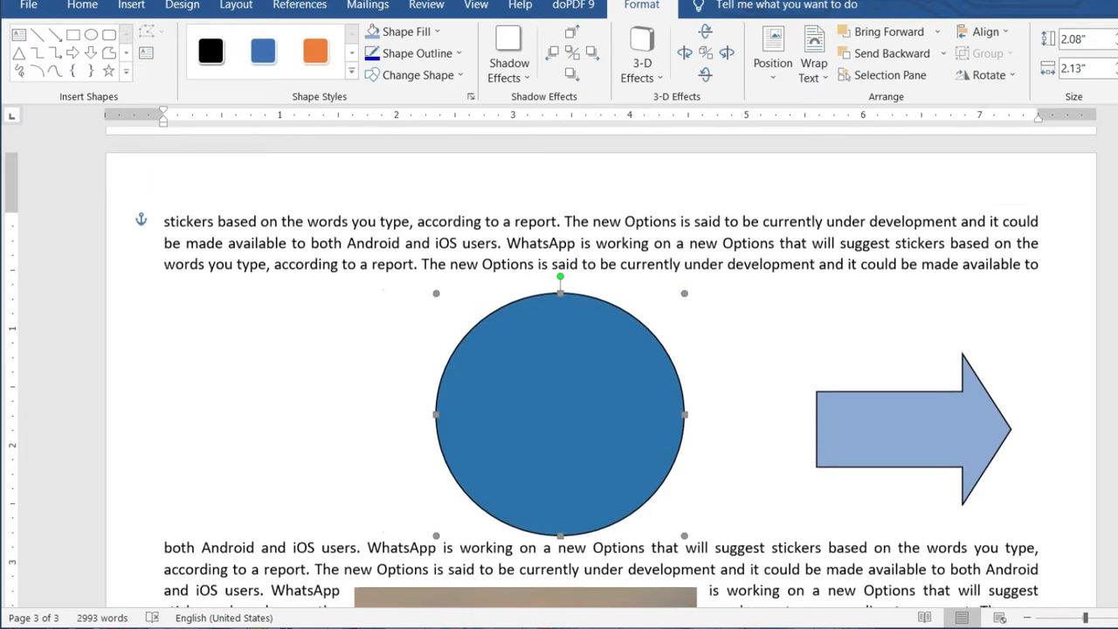
pyautogui.scroll(-5, 827, 270)
pyautogui.scroll(5, 609, 270)
pyautogui.scroll(-3, 666, 272)
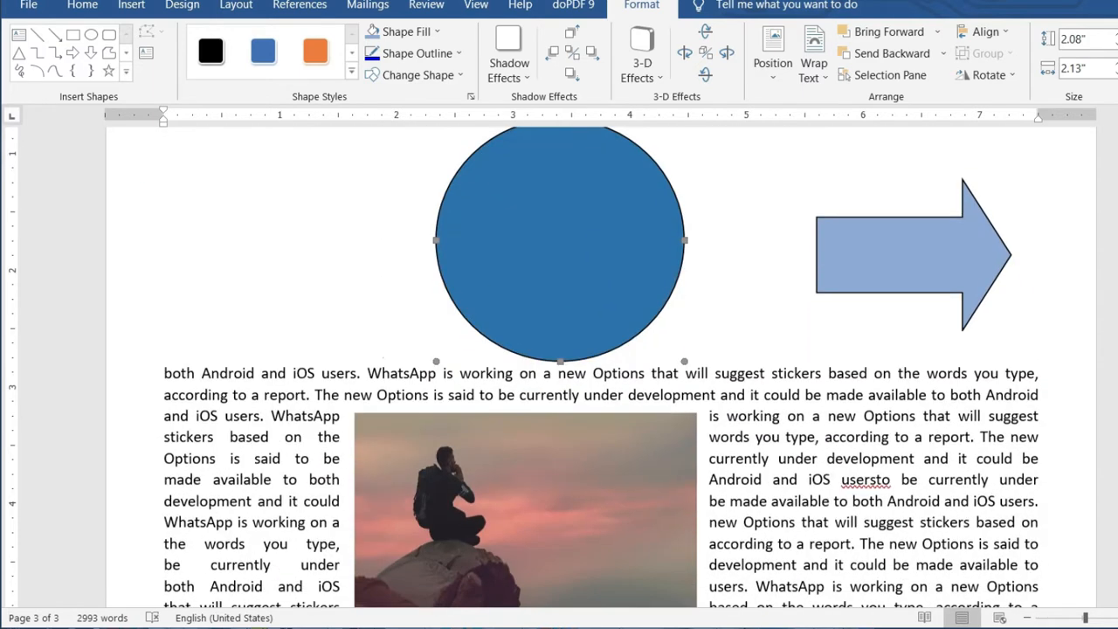
pyautogui.scroll(-1, 592, 249)
pyautogui.scroll(3, 591, 250)
pyautogui.scroll(1, 591, 262)
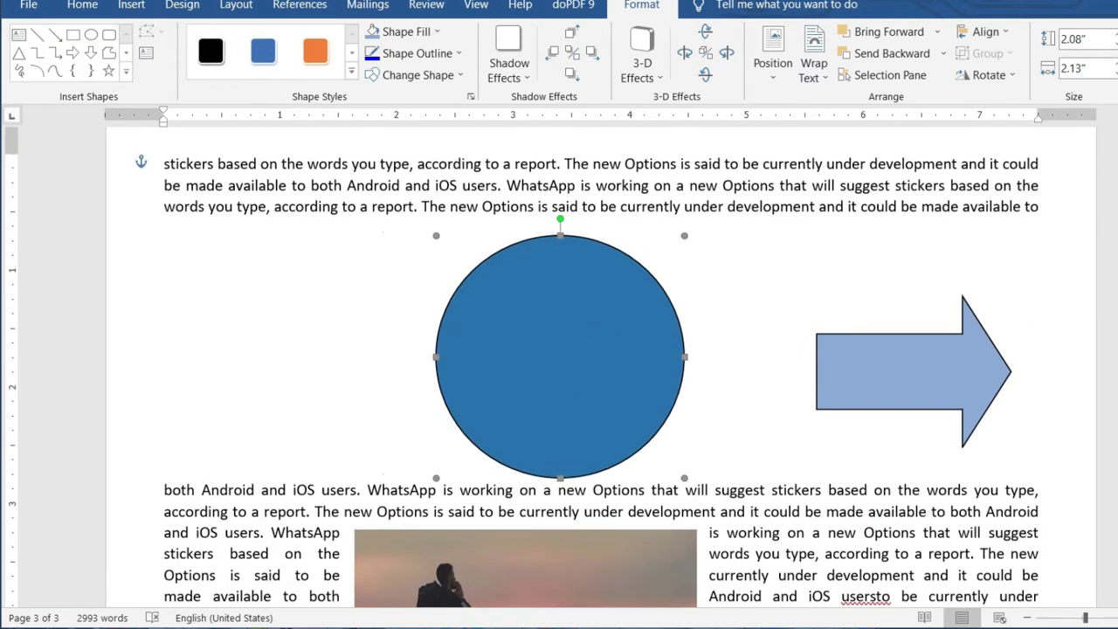
# Preview Behind Text wrapping on the oval without applying it, and set the picture's text wrapping to Behind Text.
pyautogui.click(812, 77)
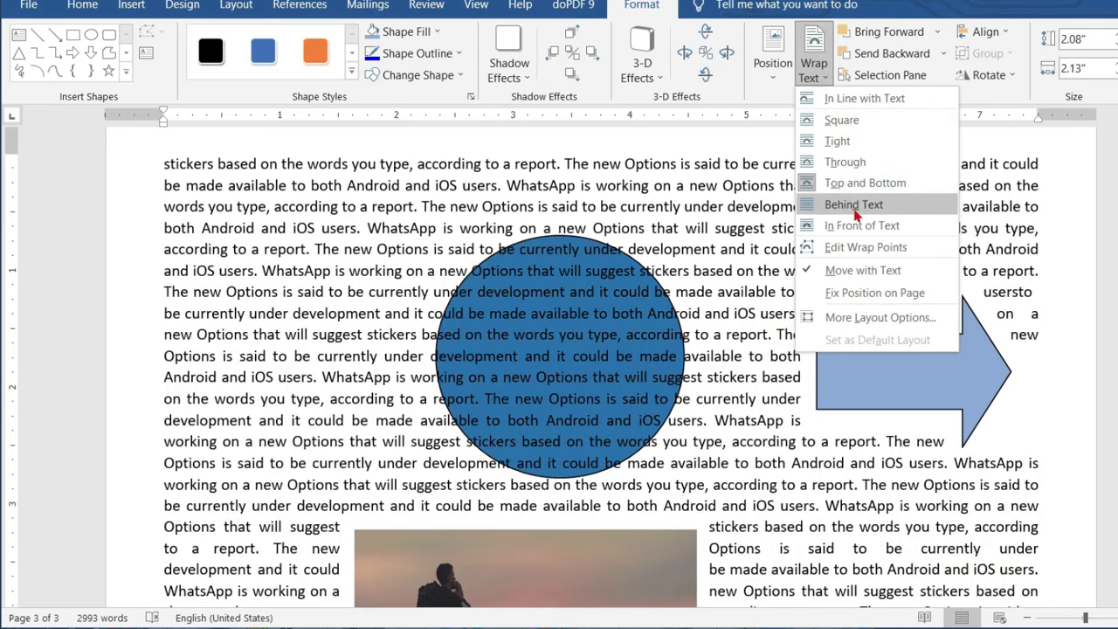
pyautogui.click(896, 384)
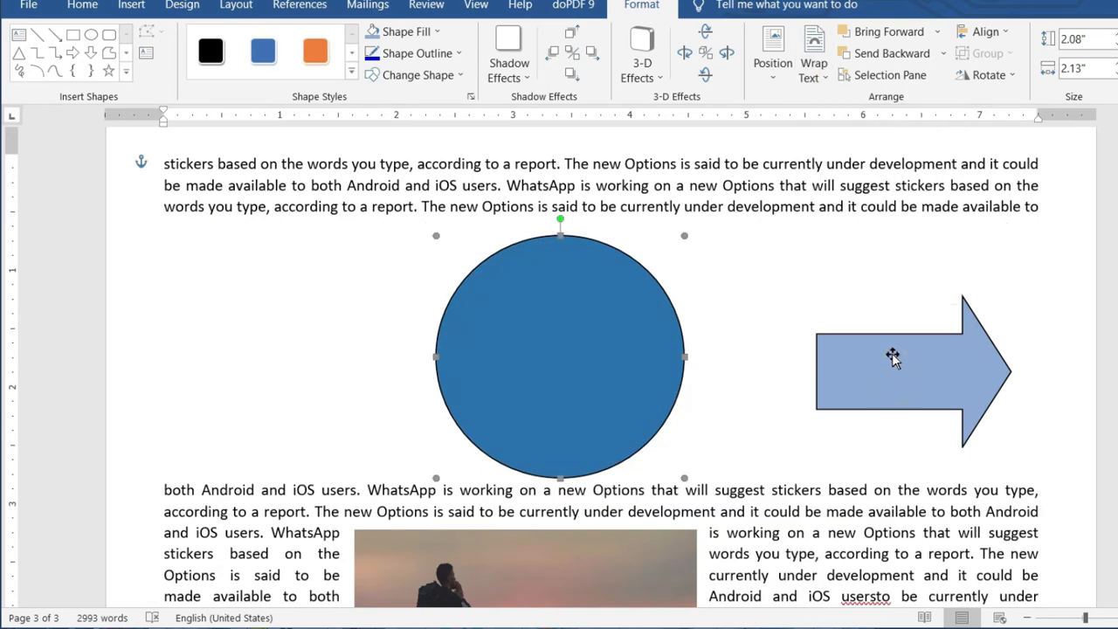
pyautogui.scroll(-5, 891, 356)
pyautogui.click(582, 457)
pyautogui.click(655, 7)
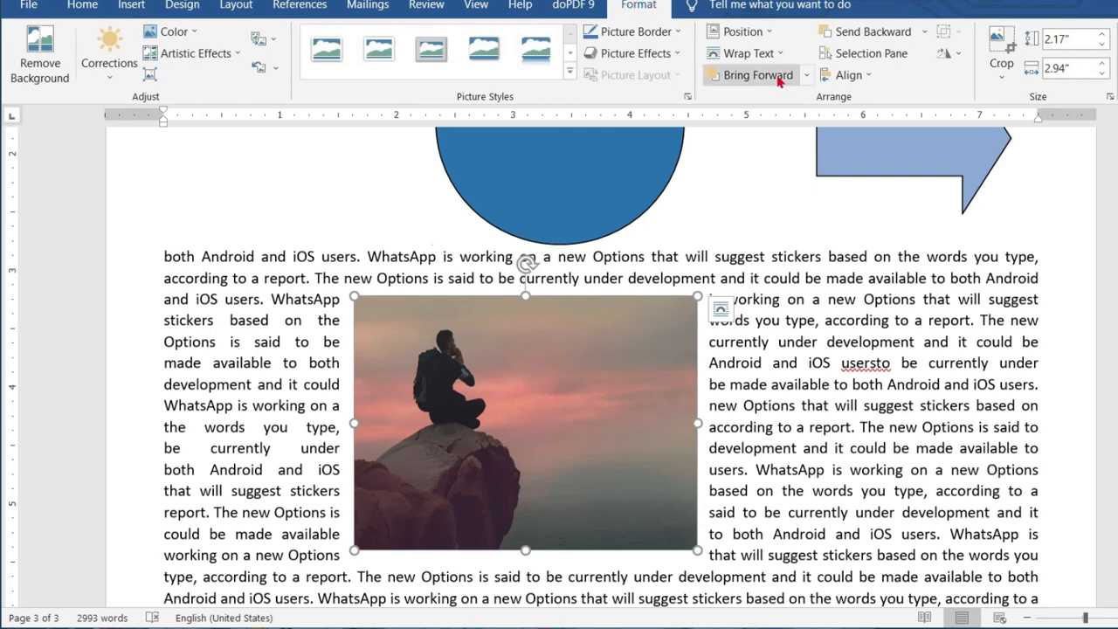
pyautogui.click(749, 53)
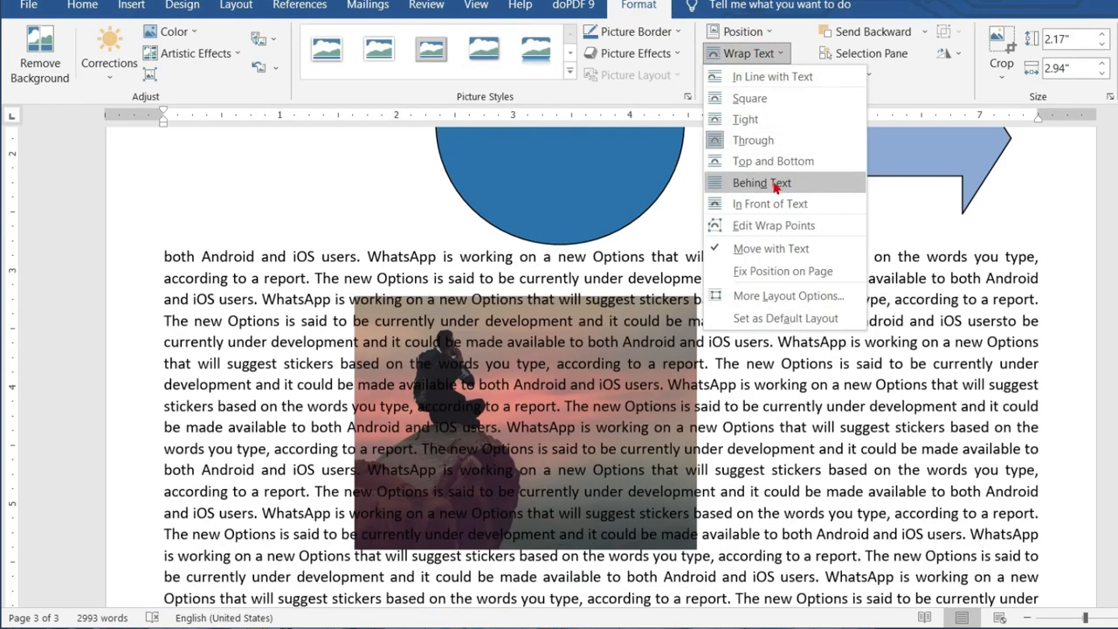
pyautogui.click(762, 183)
pyautogui.scroll(-3, 552, 252)
pyautogui.scroll(4, 547, 280)
pyautogui.scroll(-3, 651, 364)
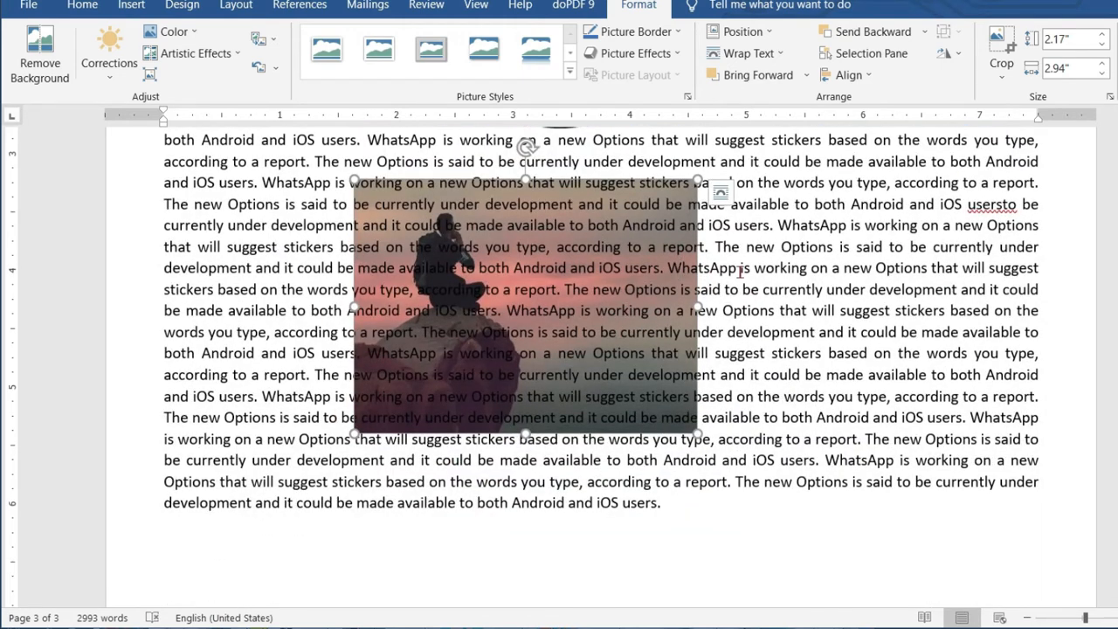
# Check how the text runs over the picture and preview Behind Text wrapping on the oval without applying it.
pyautogui.click(774, 289)
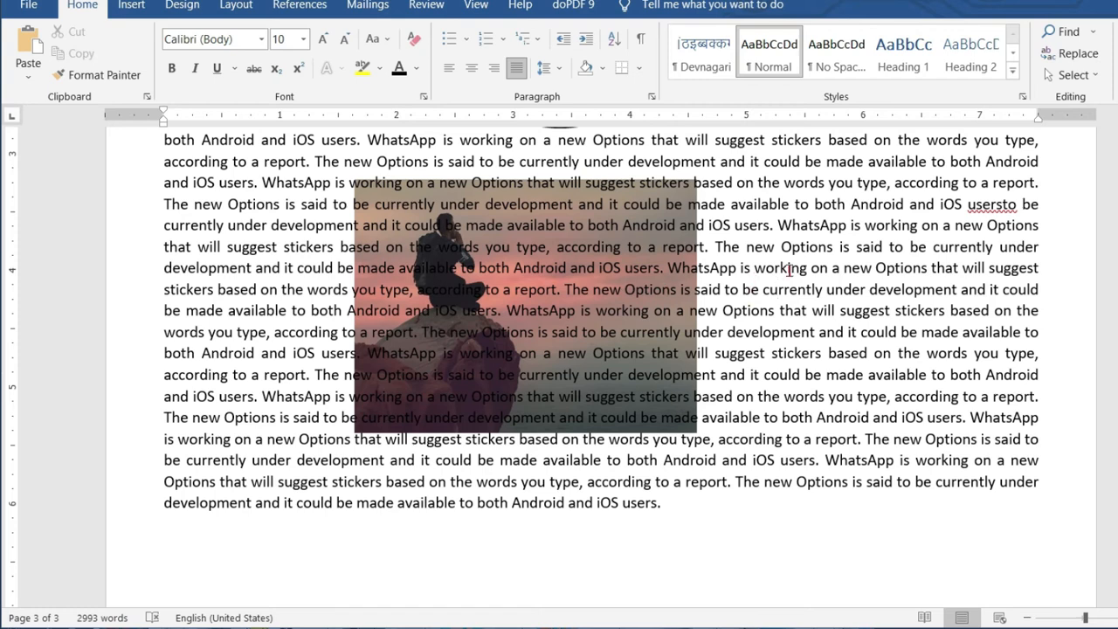
pyautogui.scroll(2, 789, 270)
pyautogui.scroll(-2, 662, 320)
pyautogui.scroll(2, 662, 319)
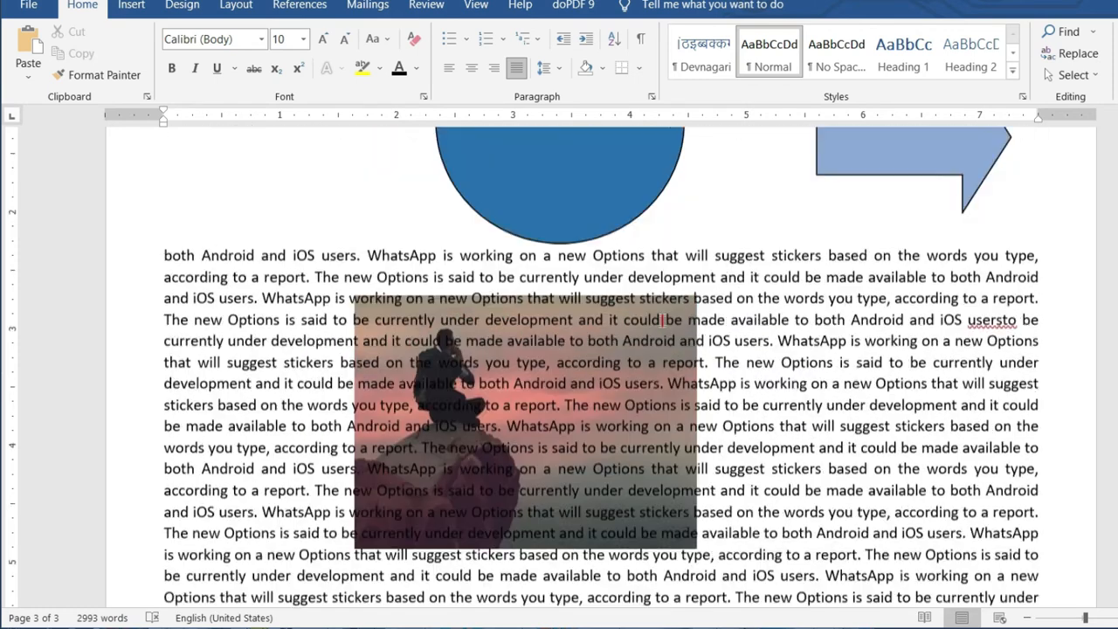
pyautogui.scroll(2, 662, 319)
pyautogui.click(586, 253)
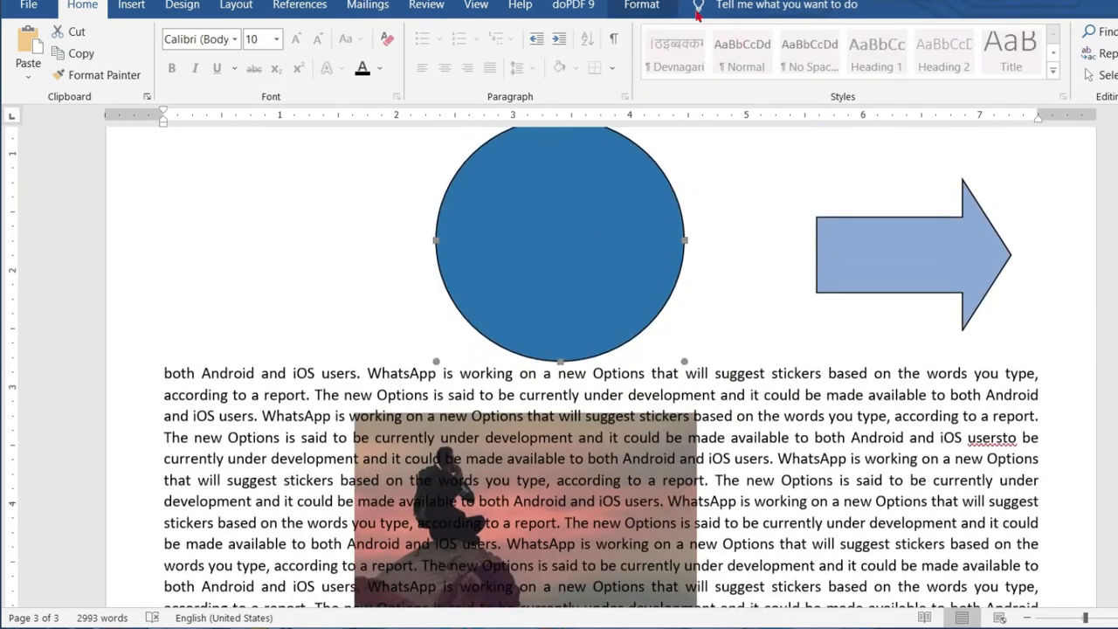
pyautogui.click(641, 6)
pyautogui.click(814, 66)
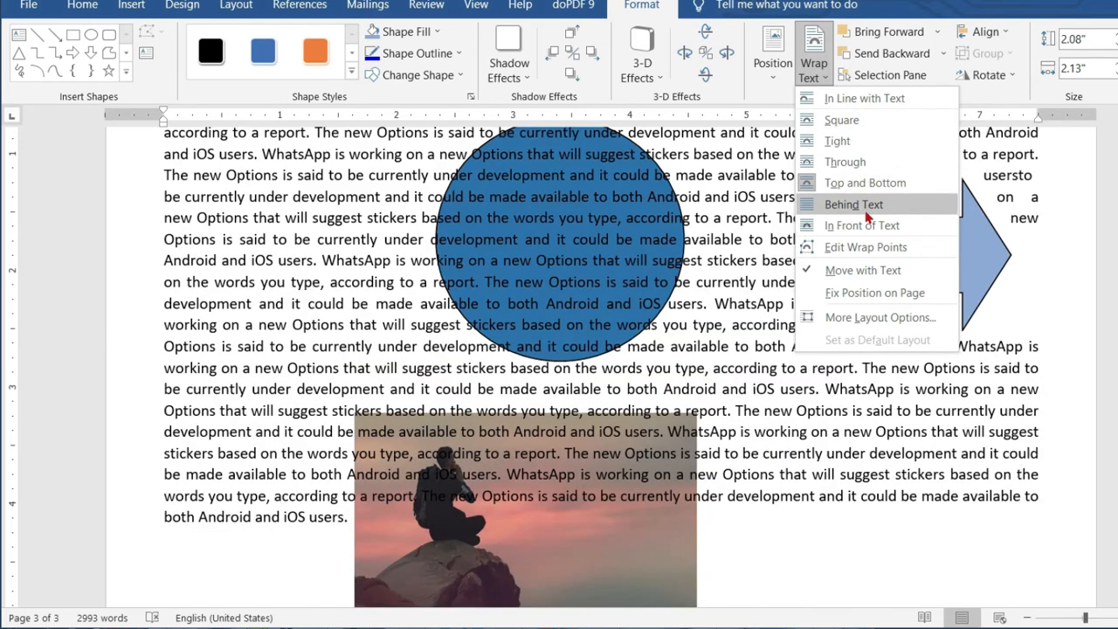
pyautogui.click(833, 442)
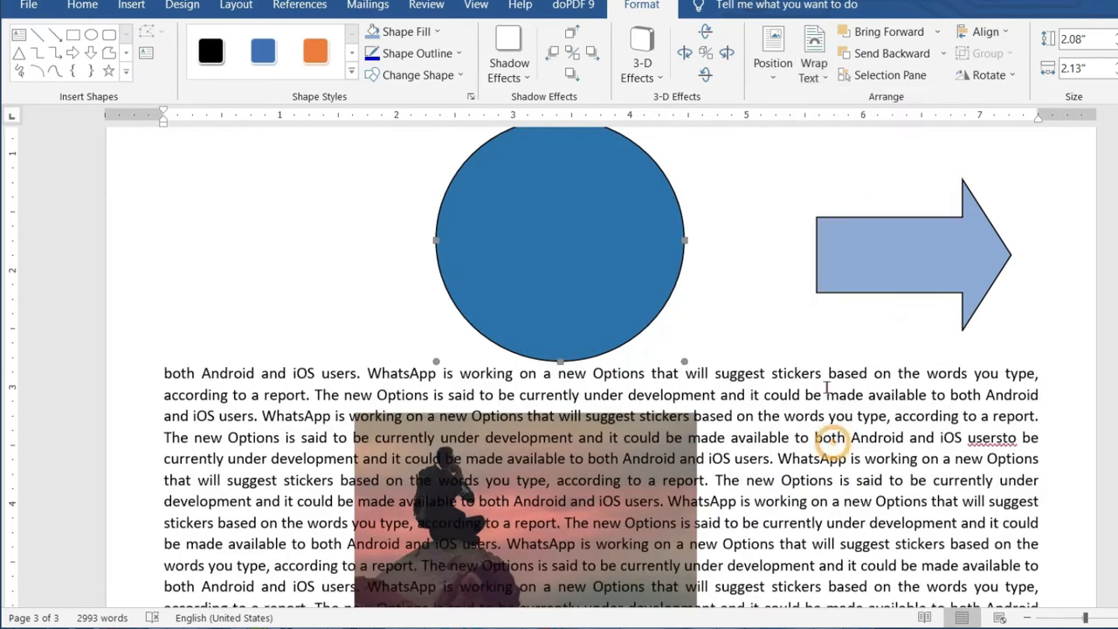
# Turn on Select Objects so that the picture lying behind the text can be picked.
pyautogui.scroll(-5, 826, 393)
pyautogui.click(577, 260)
pyautogui.scroll(3, 725, 258)
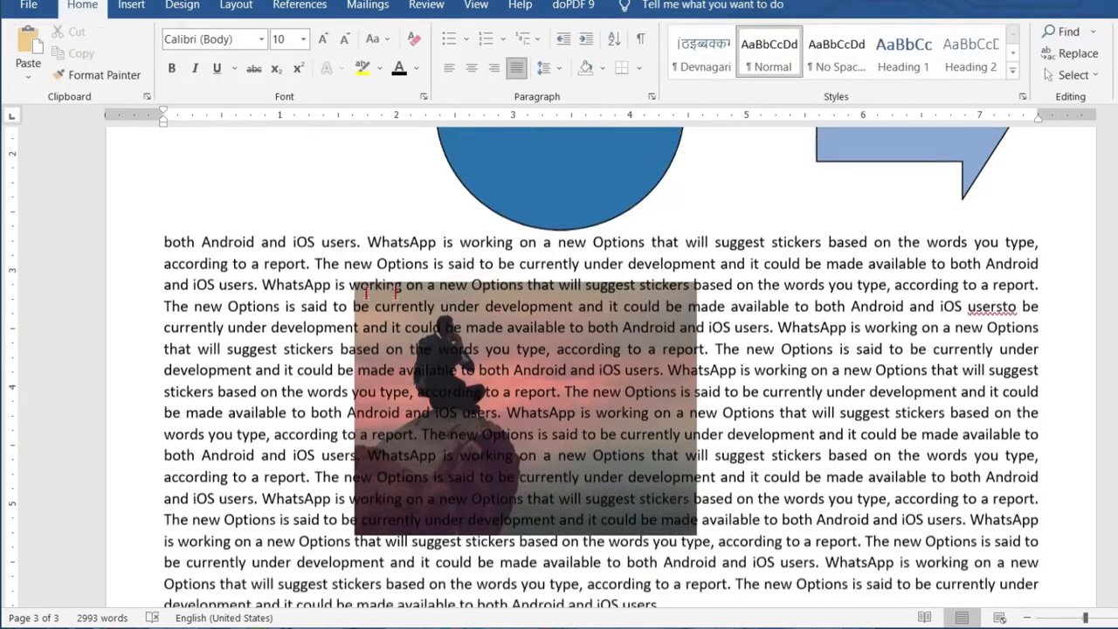
pyautogui.scroll(-2, 394, 293)
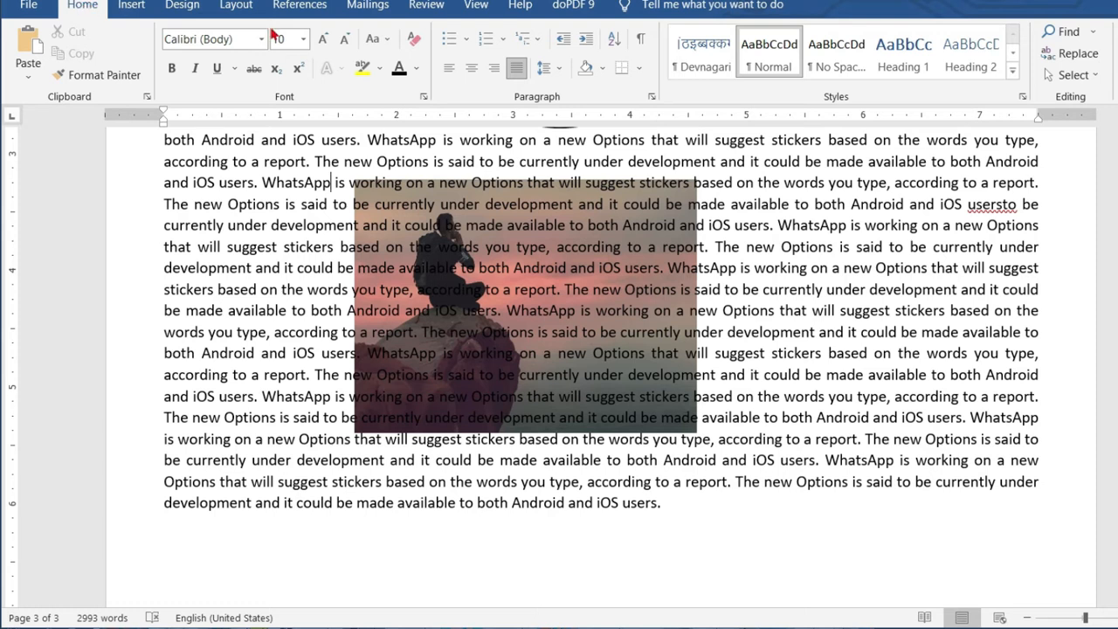
pyautogui.click(1096, 77)
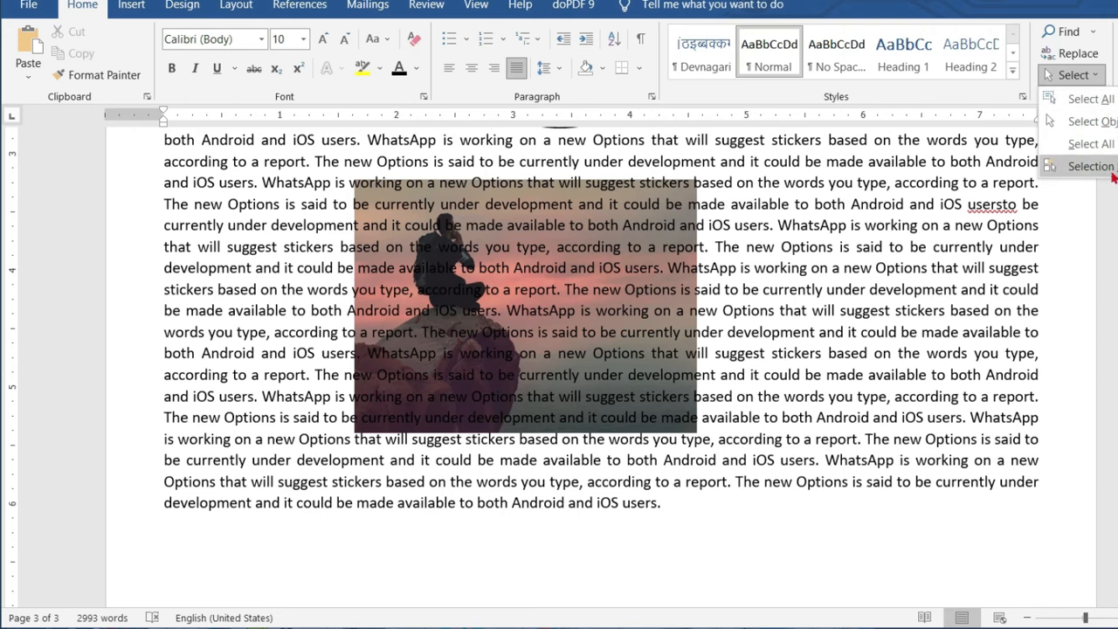
pyautogui.click(1086, 131)
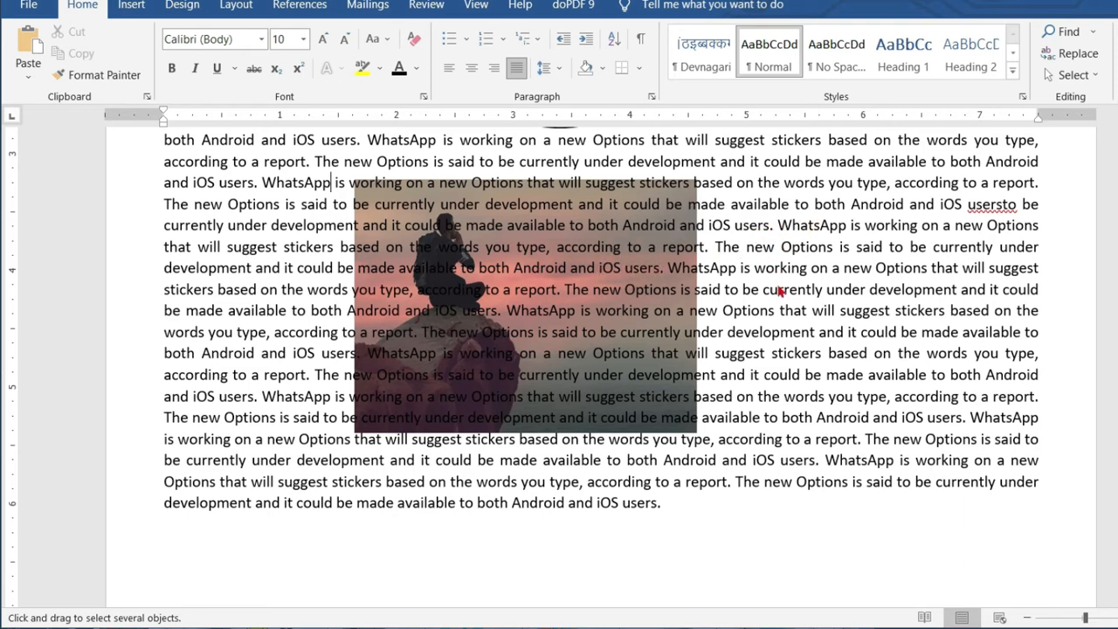
# Select the picture behind the text and enlarge it to 2.98" by 4.03".
pyautogui.scroll(3, 556, 276)
pyautogui.scroll(-3, 813, 323)
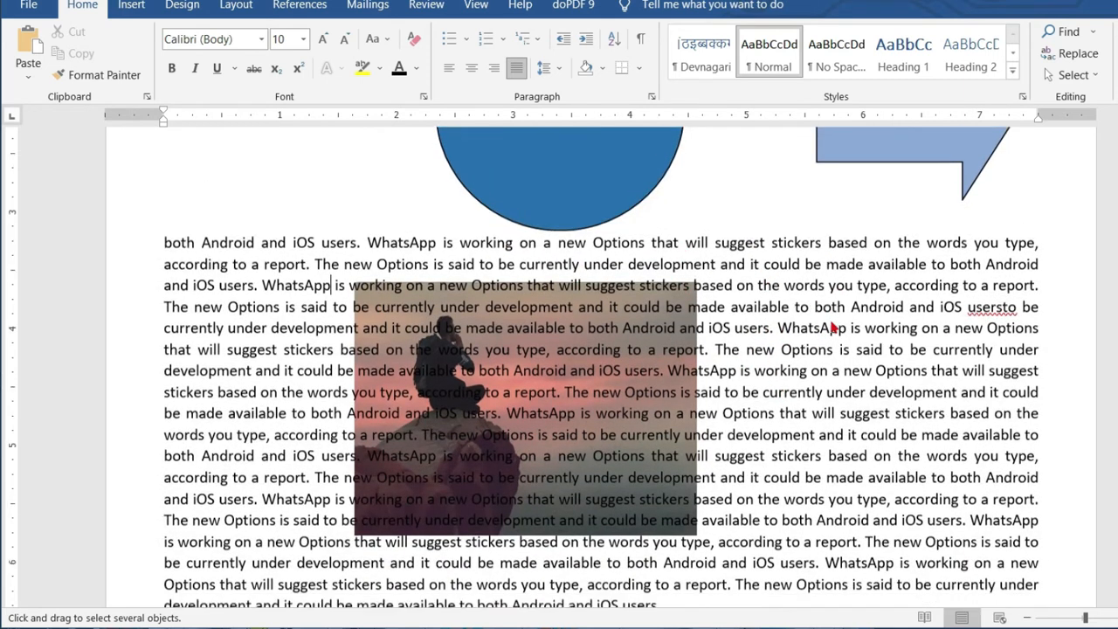
pyautogui.scroll(-1, 798, 301)
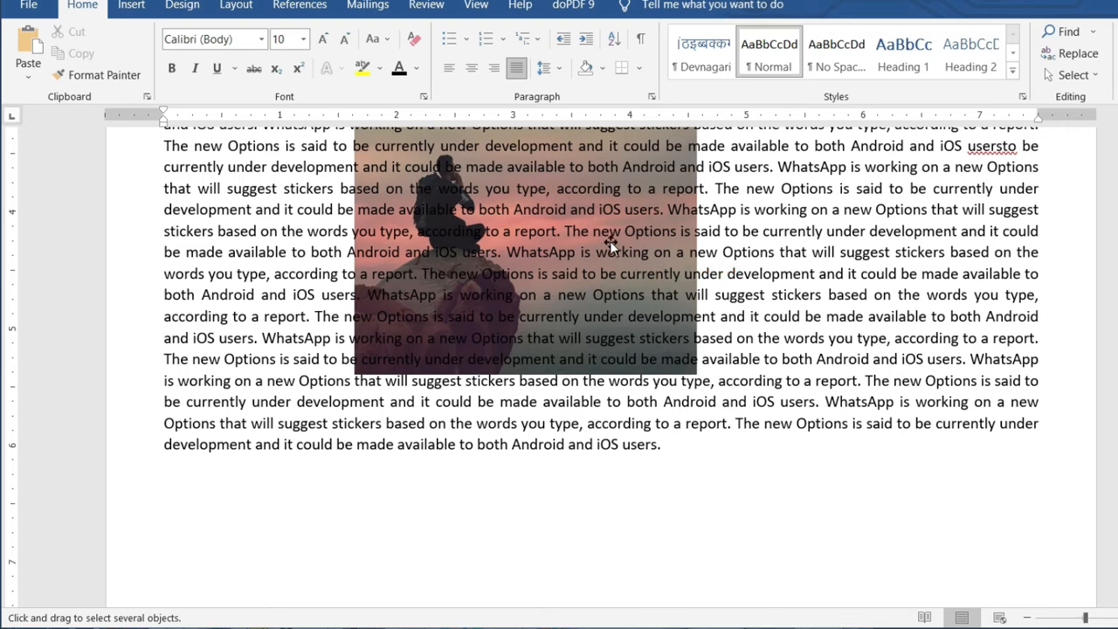
pyautogui.scroll(1, 538, 257)
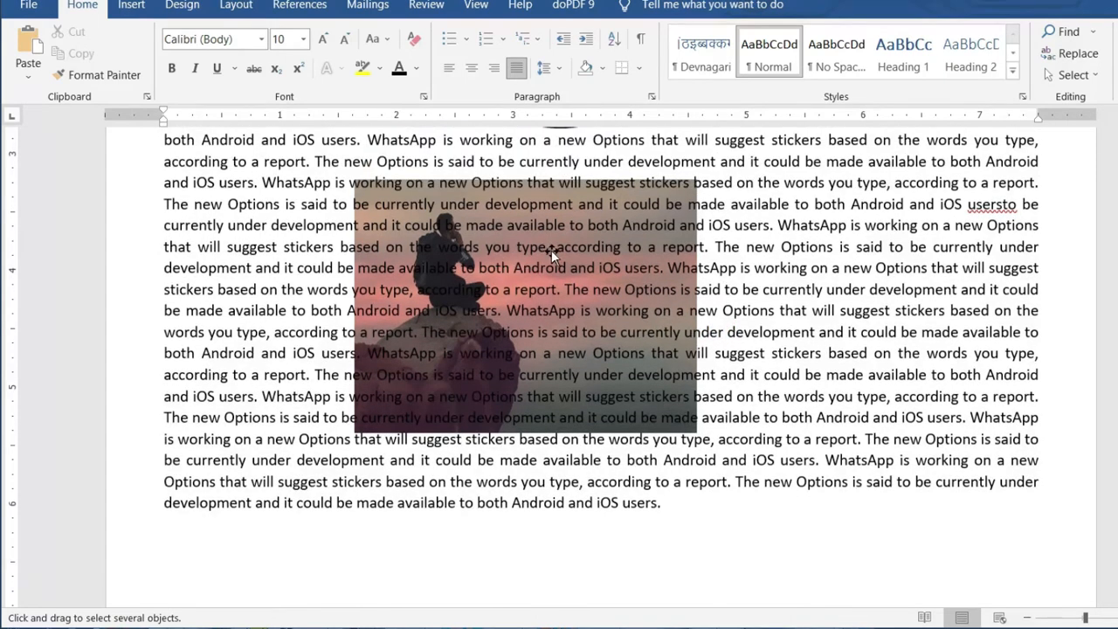
pyautogui.scroll(2, 704, 254)
pyautogui.doubleClick(611, 344)
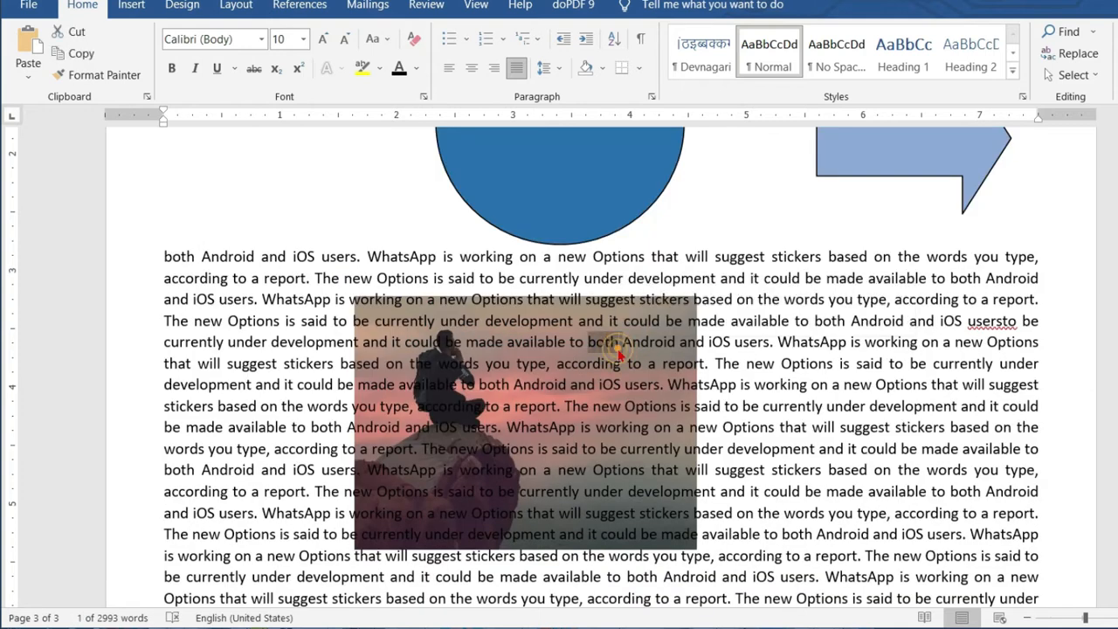
pyautogui.click(617, 351)
pyautogui.moveTo(354, 295); pyautogui.dragTo(226, 201)
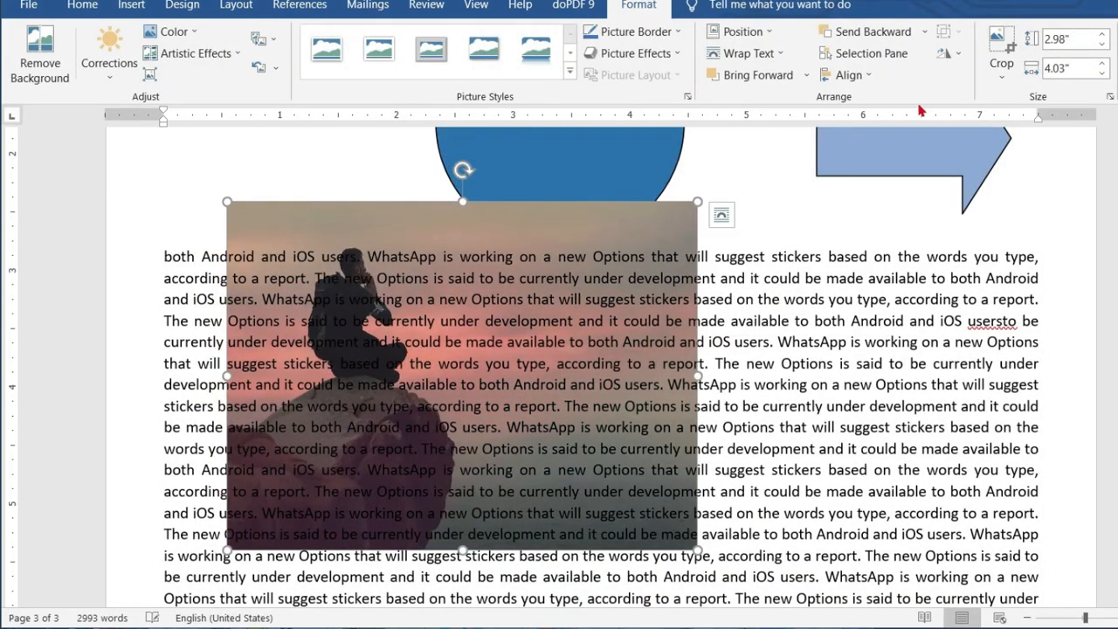
# Set the picture's text wrapping to In Front of Text.
pyautogui.rightClick(575, 223)
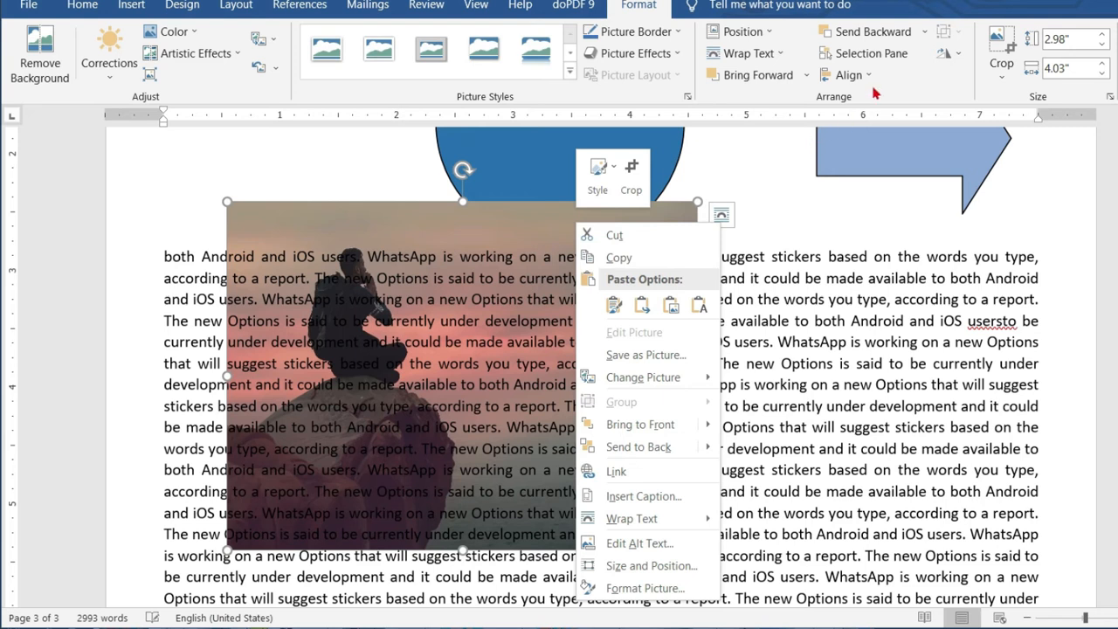
pyautogui.moveTo(658, 528)
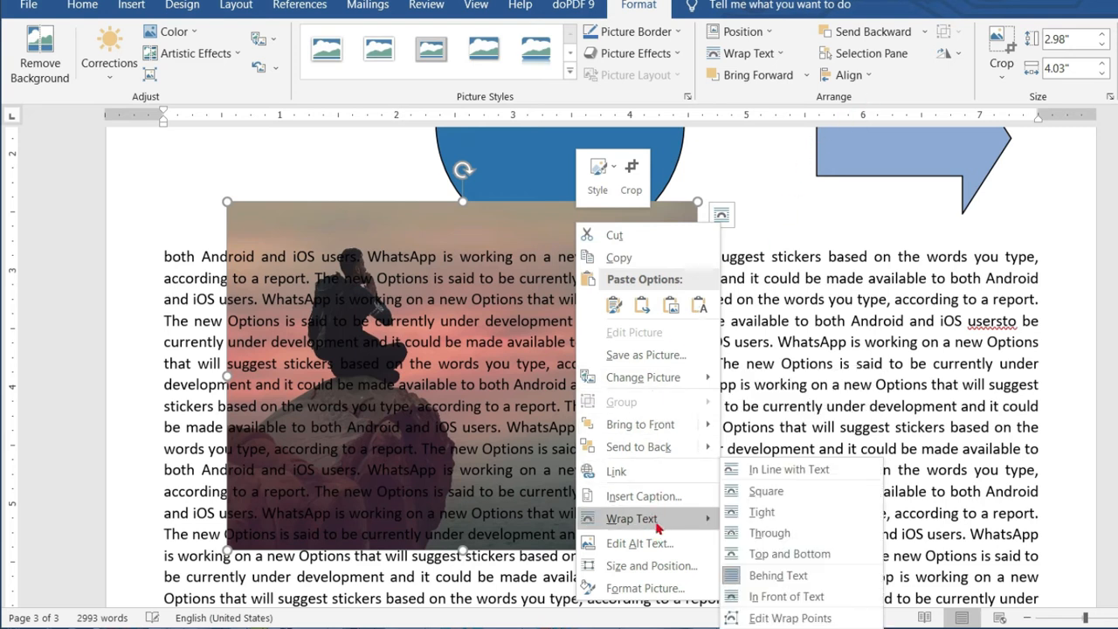
pyautogui.click(638, 5)
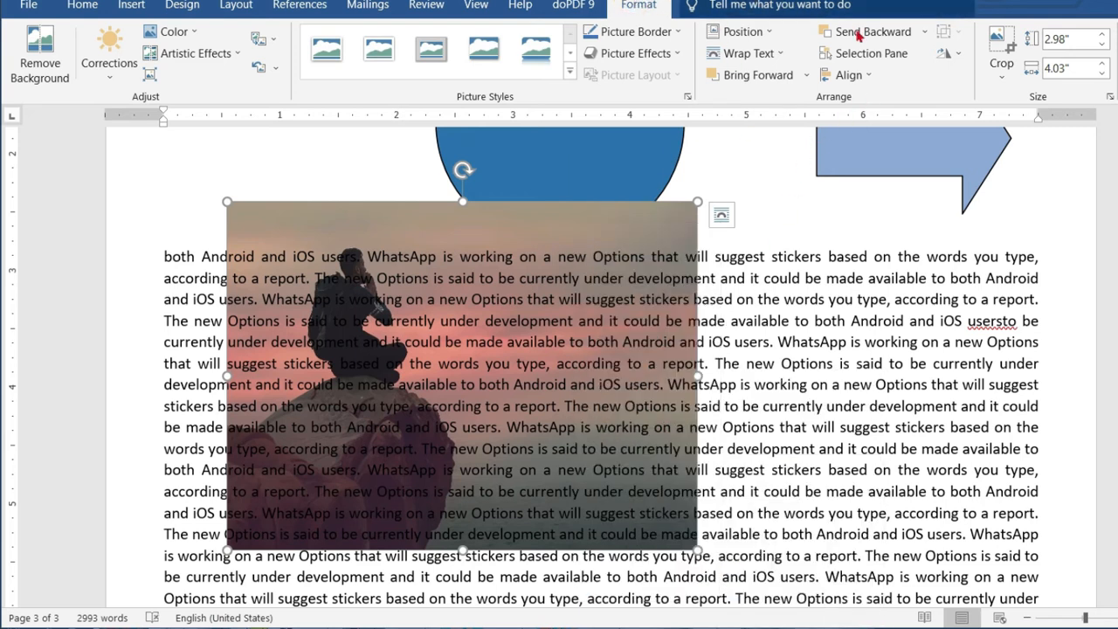
pyautogui.click(772, 54)
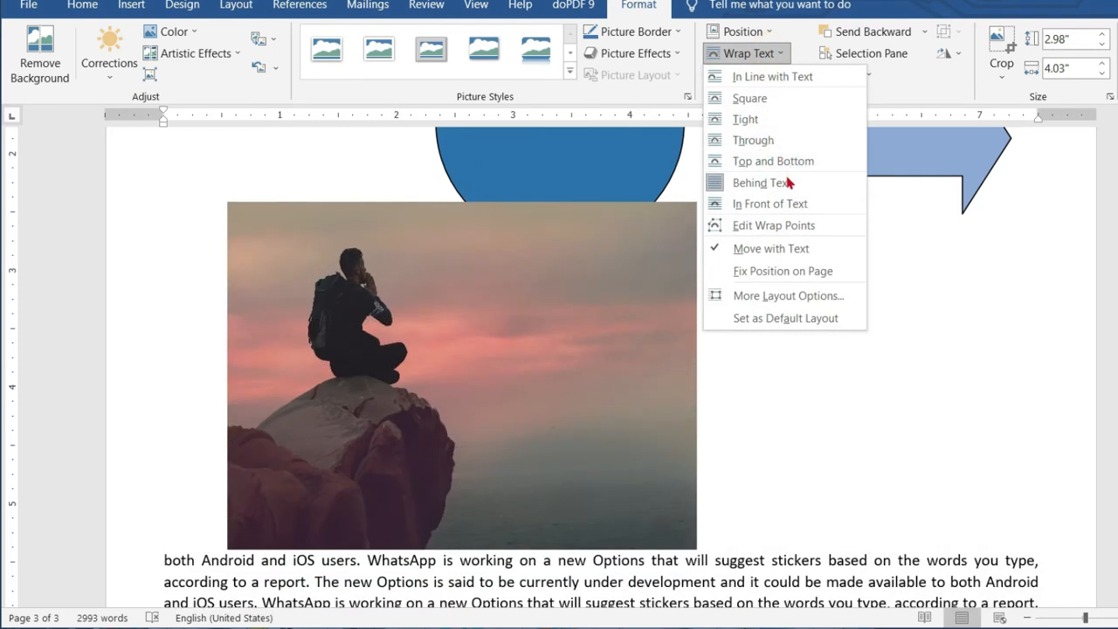
pyautogui.click(757, 211)
# Shrink the picture to 2.32" by 3.13" and move it over the last lines of the paragraph.
pyautogui.moveTo(594, 259); pyautogui.dragTo(769, 341)
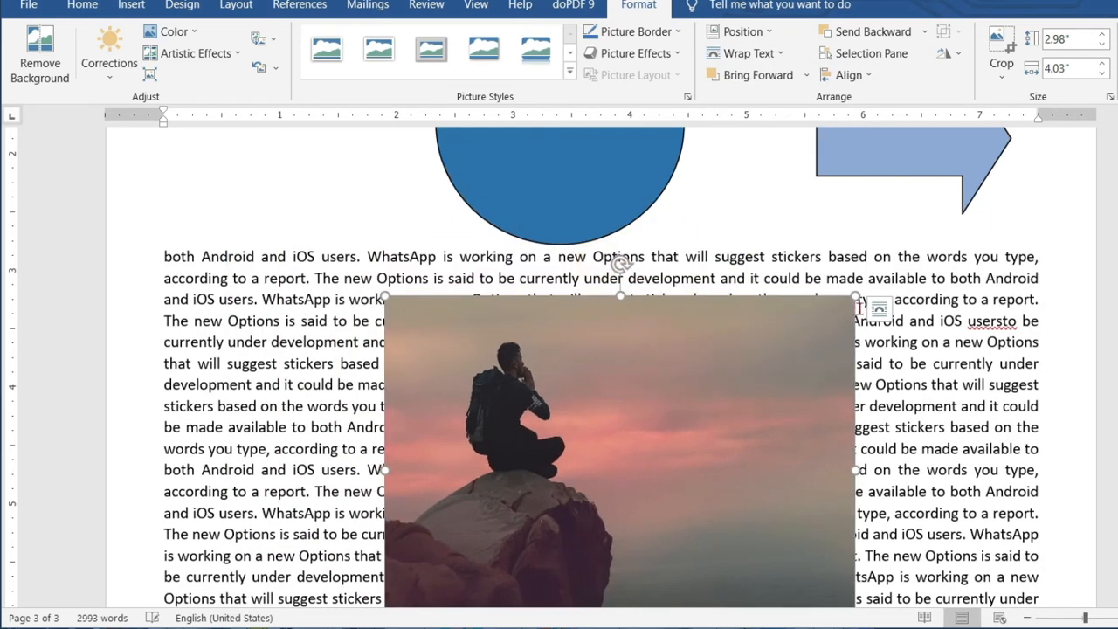
pyautogui.moveTo(855, 297); pyautogui.dragTo(751, 367)
pyautogui.scroll(-4, 716, 350)
pyautogui.click(599, 315)
pyautogui.moveTo(649, 316); pyautogui.dragTo(431, 382)
pyautogui.scroll(3, 693, 317)
pyautogui.moveTo(474, 345); pyautogui.dragTo(644, 414)
pyautogui.scroll(3, 643, 414)
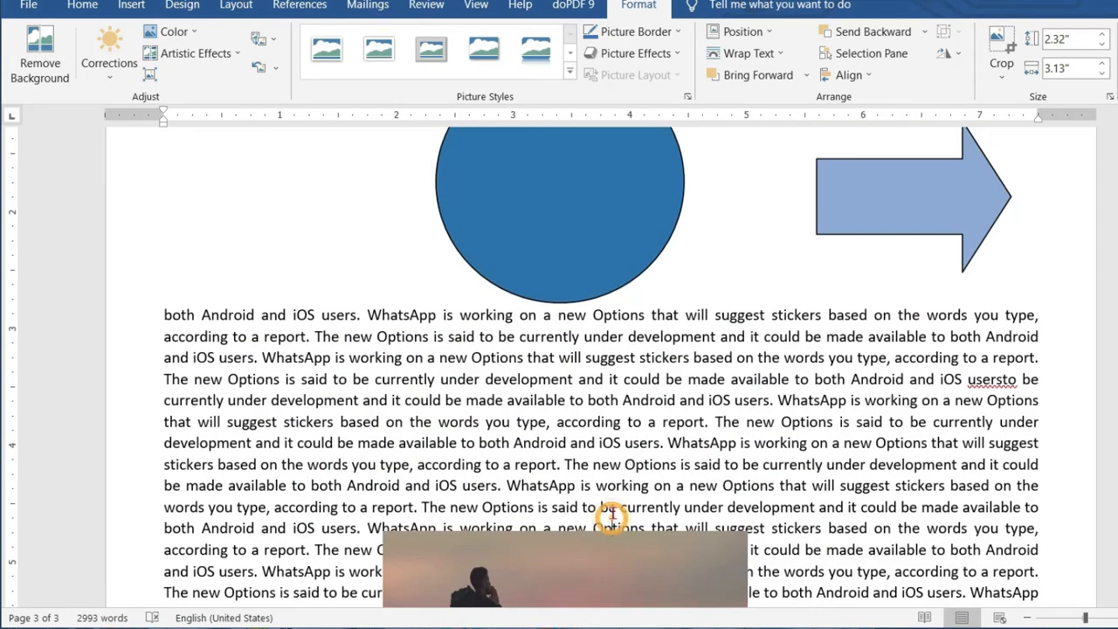
pyautogui.moveTo(613, 514); pyautogui.dragTo(358, 528)
pyautogui.scroll(-4, 661, 455)
pyautogui.click(661, 454)
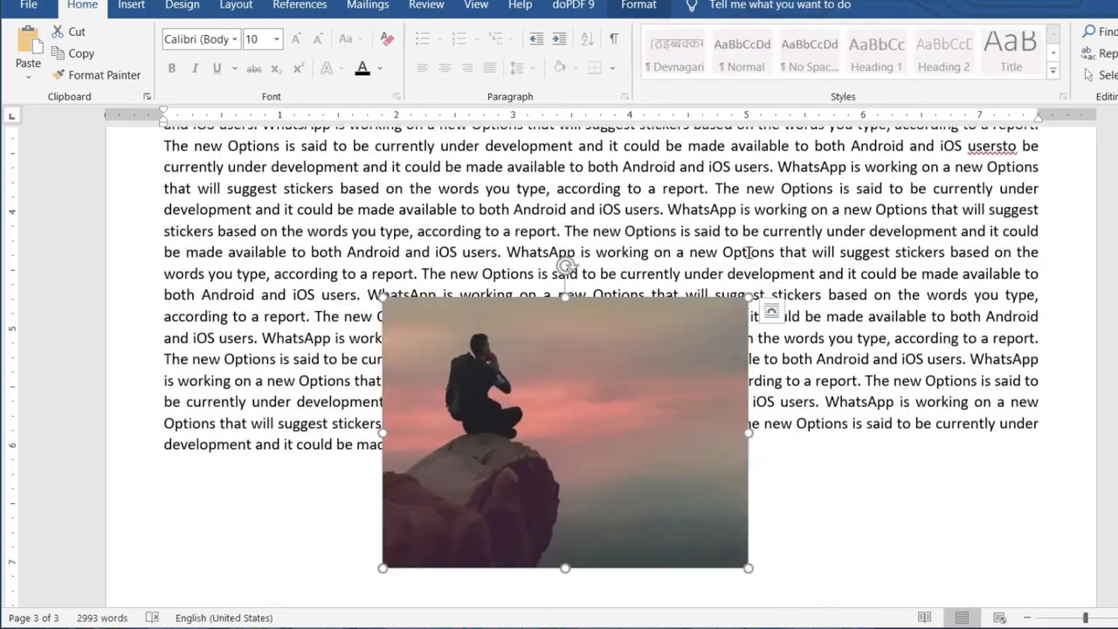
# Review the text wrapping options for the picture and compare its placement with the text and shapes above.
pyautogui.click(639, 4)
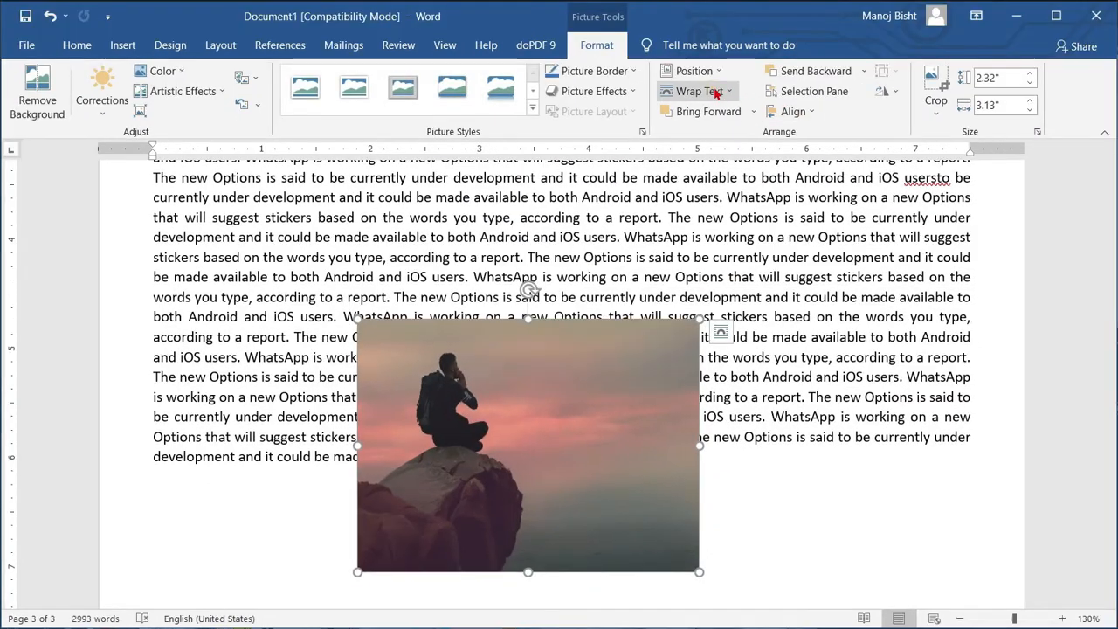
pyautogui.click(766, 56)
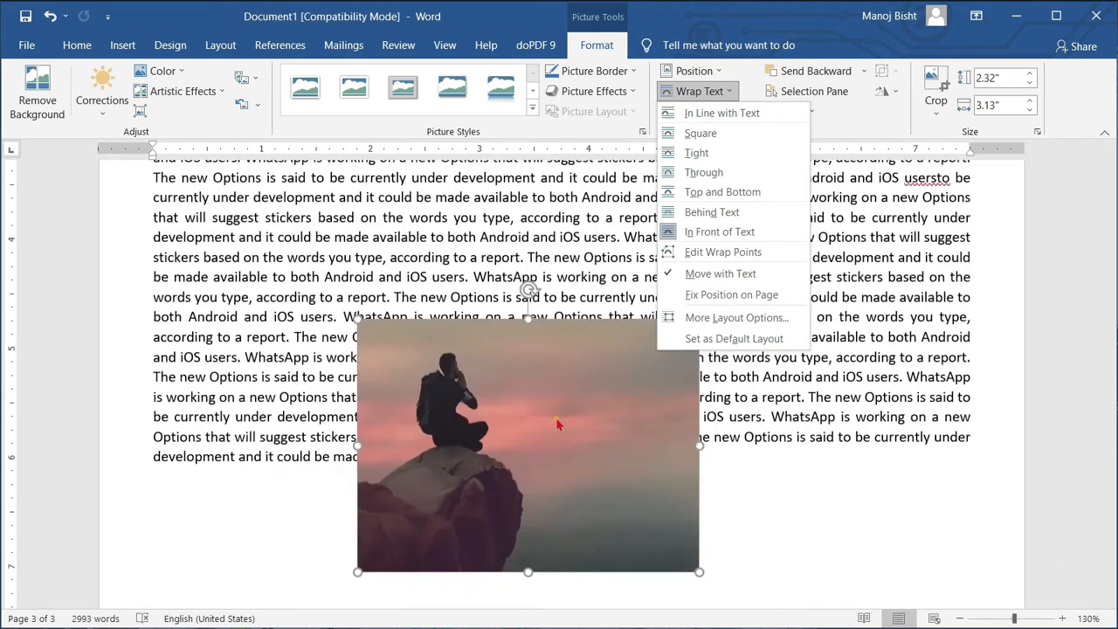
pyautogui.click(558, 425)
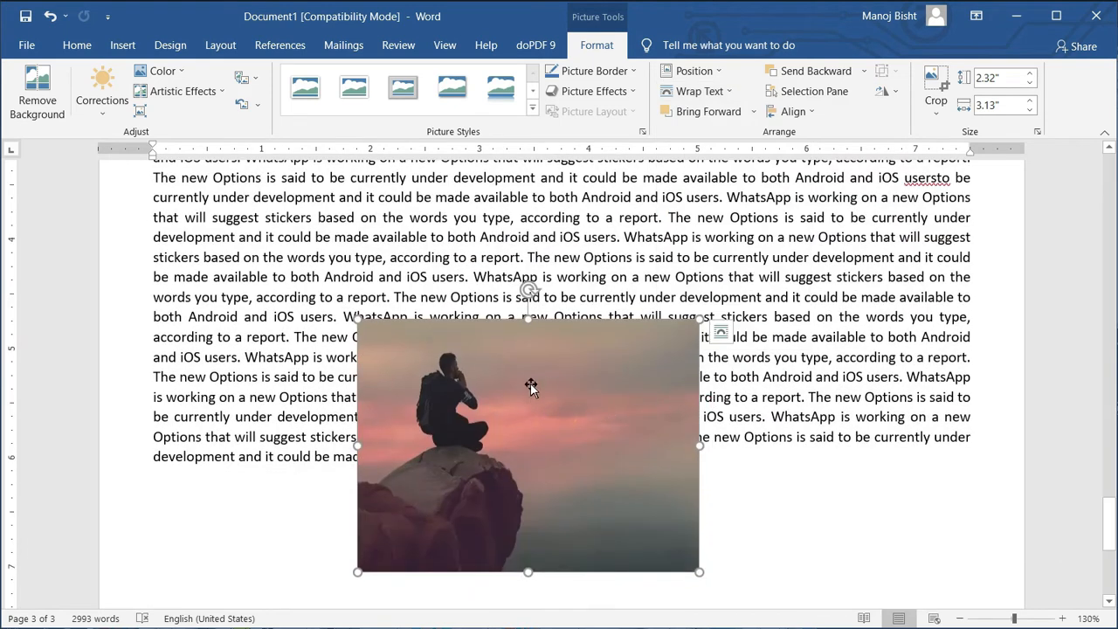
pyautogui.scroll(3, 607, 412)
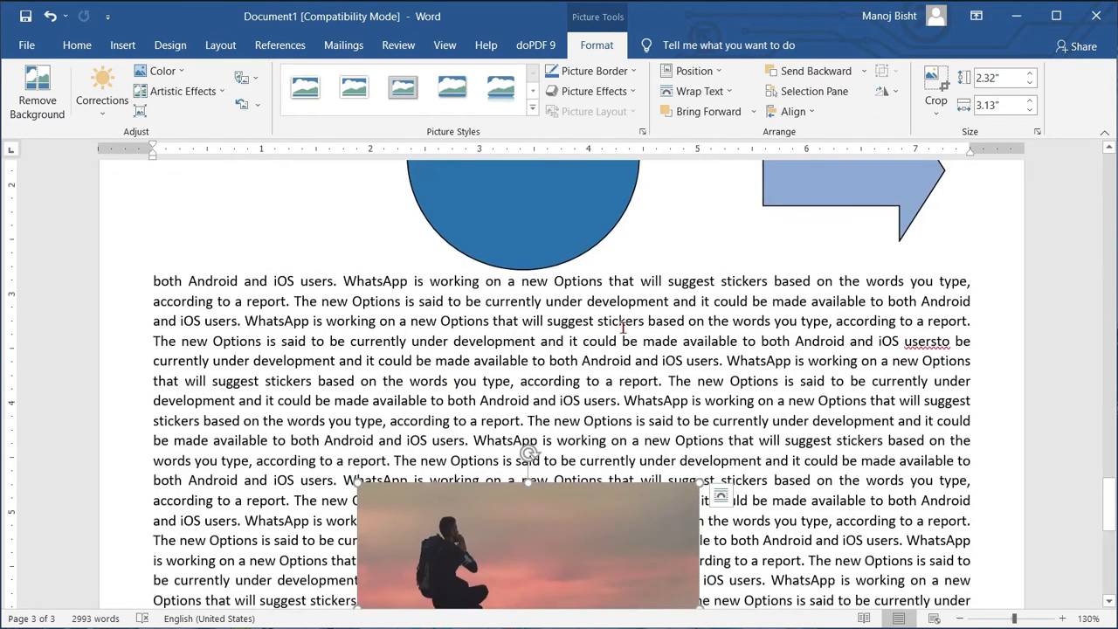
pyautogui.scroll(-2, 624, 329)
pyautogui.scroll(3, 722, 386)
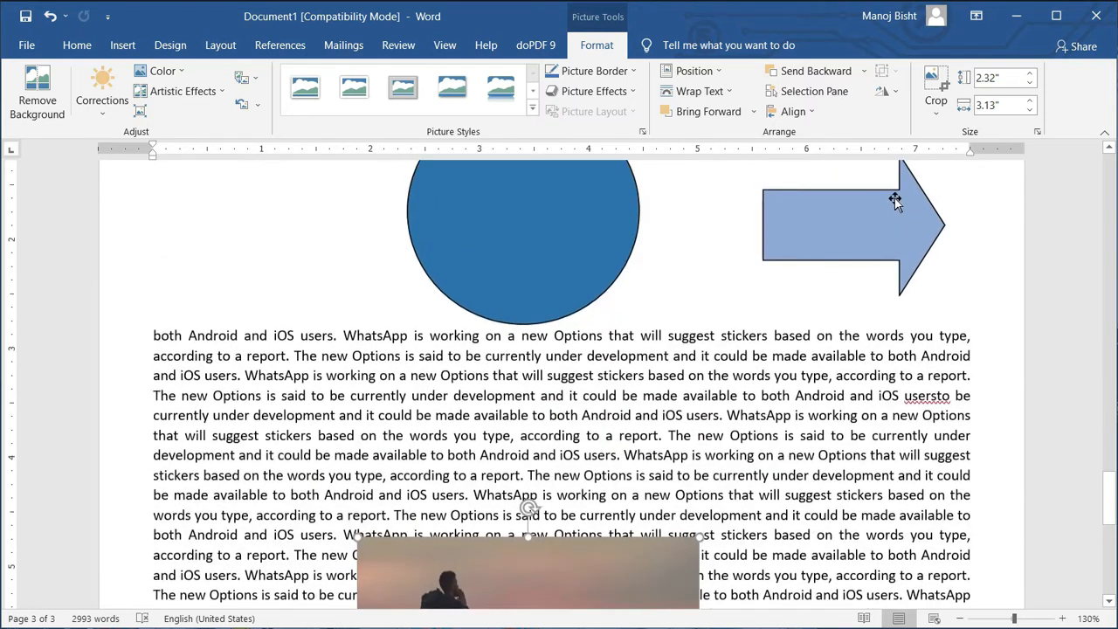
pyautogui.scroll(-4, 547, 458)
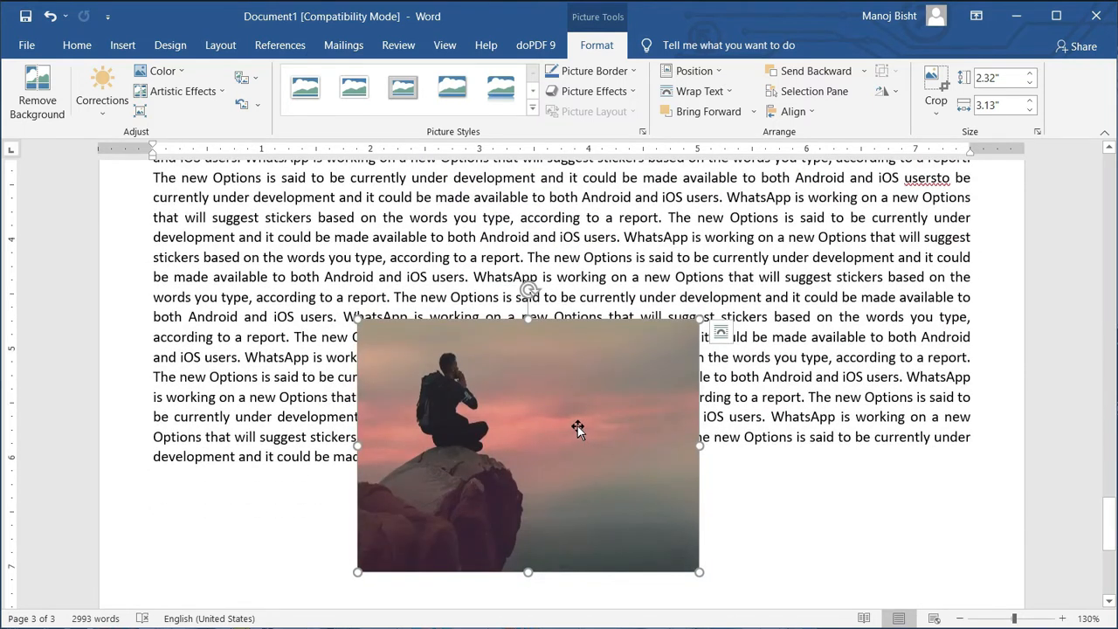
# Delete the picture of the man sitting on the rock.
pyautogui.click(577, 427)
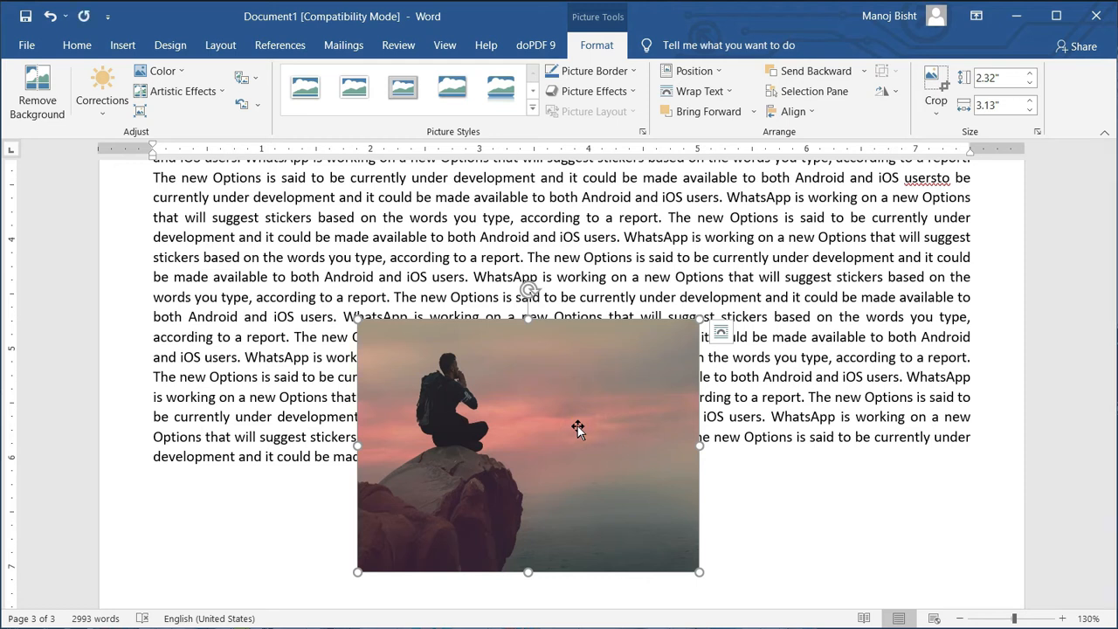
pyautogui.press('Delete')
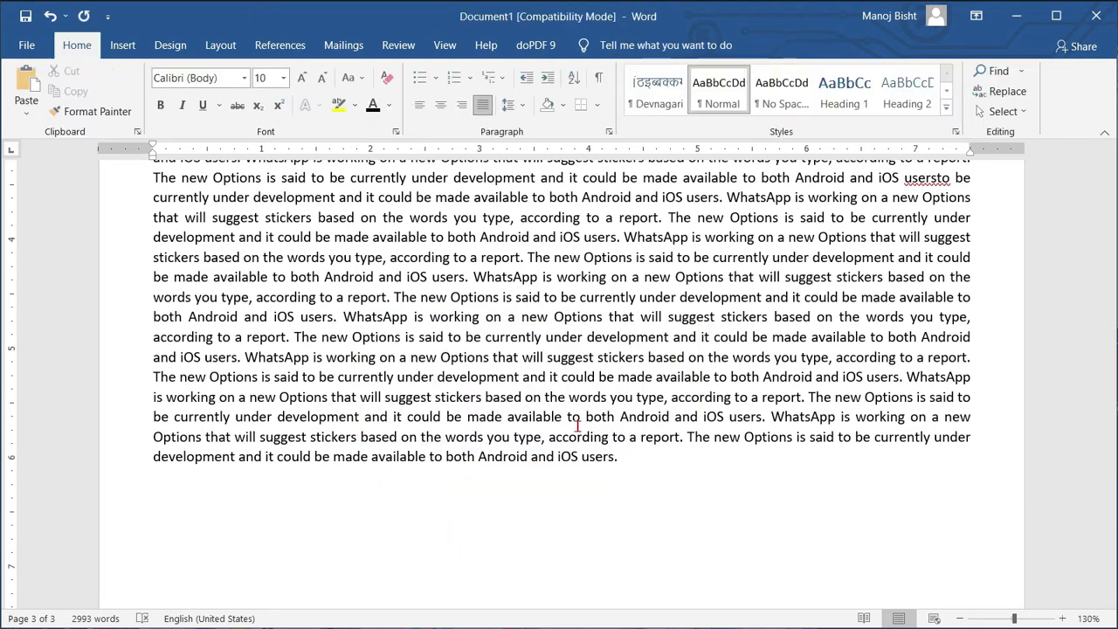
pyautogui.click(108, 16)
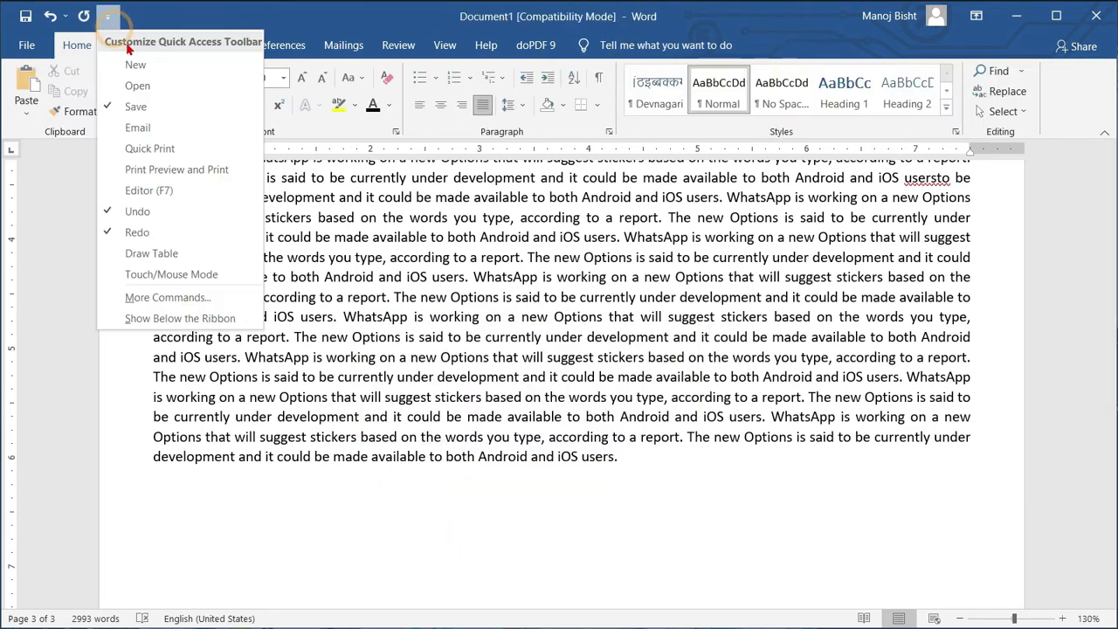
# Insert the picture grandma-304292_1280.png from the Downloads folder into the document's last paragraph.
pyautogui.click(122, 45)
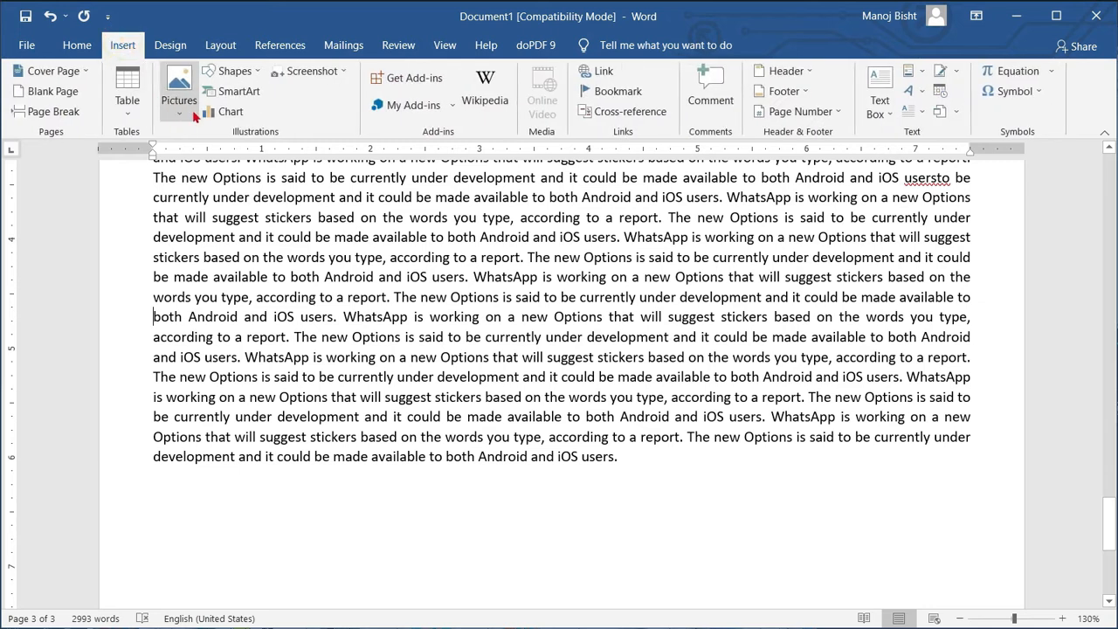
pyautogui.click(185, 119)
pyautogui.click(201, 180)
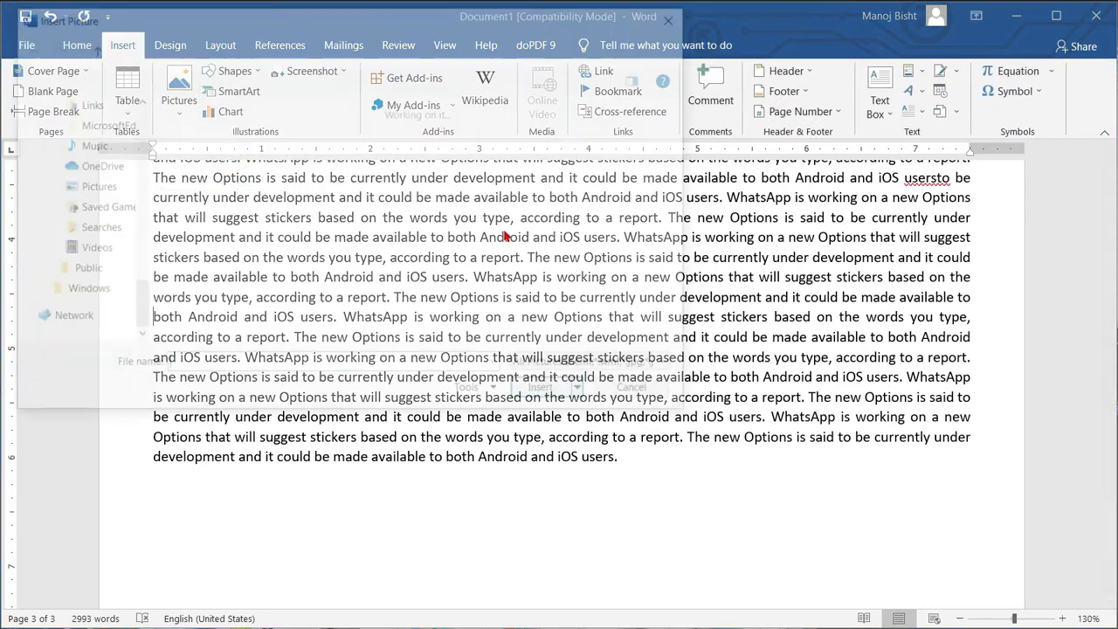
pyautogui.click(519, 247)
pyautogui.scroll(-6, 520, 247)
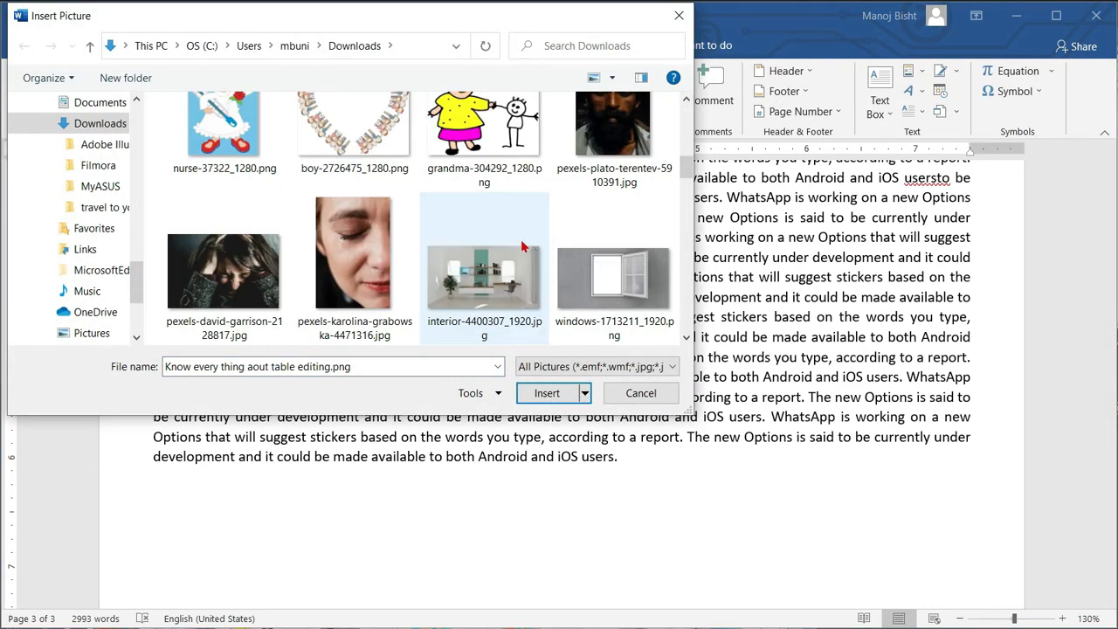
pyautogui.scroll(-3, 522, 248)
pyautogui.scroll(5, 524, 244)
pyautogui.click(502, 179)
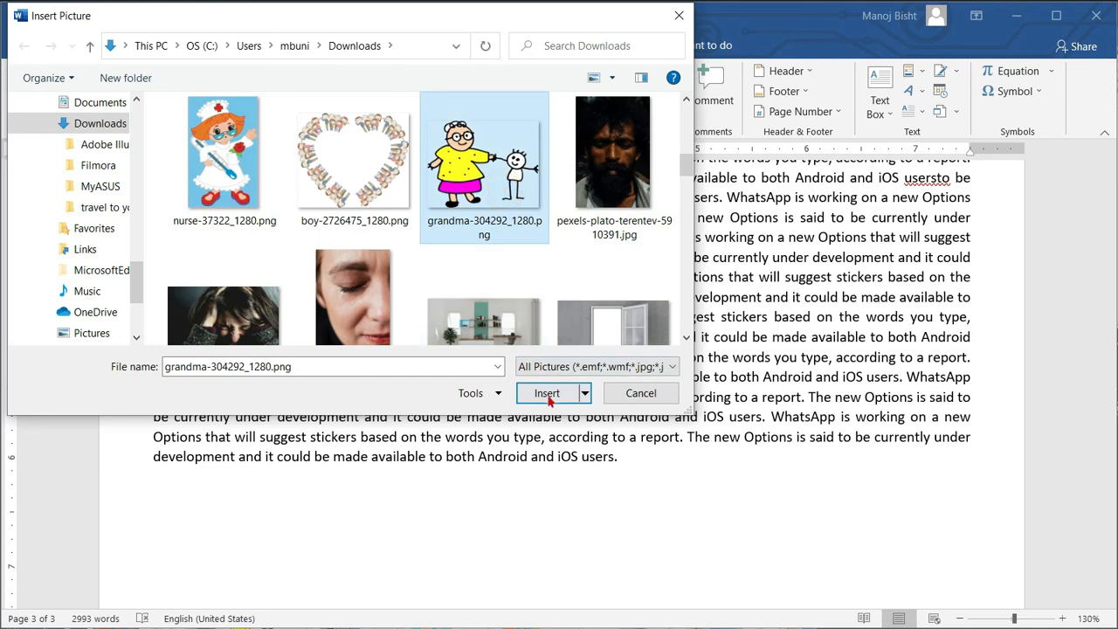
pyautogui.click(547, 393)
pyautogui.scroll(-2, 632, 344)
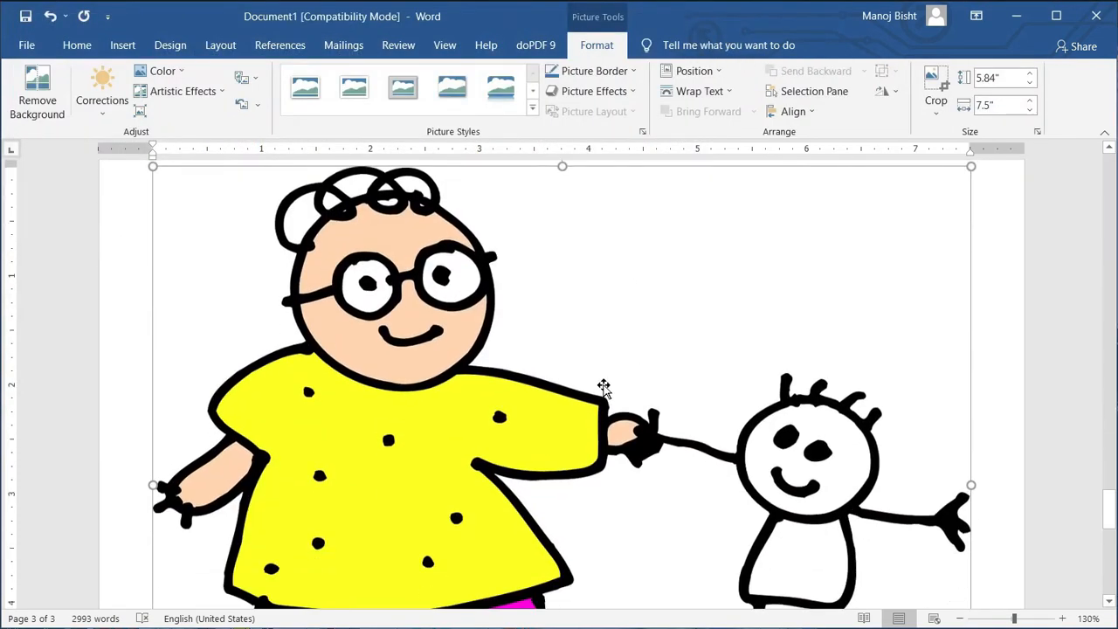
# Set the grandma picture's text wrapping to Tight.
pyautogui.click(698, 91)
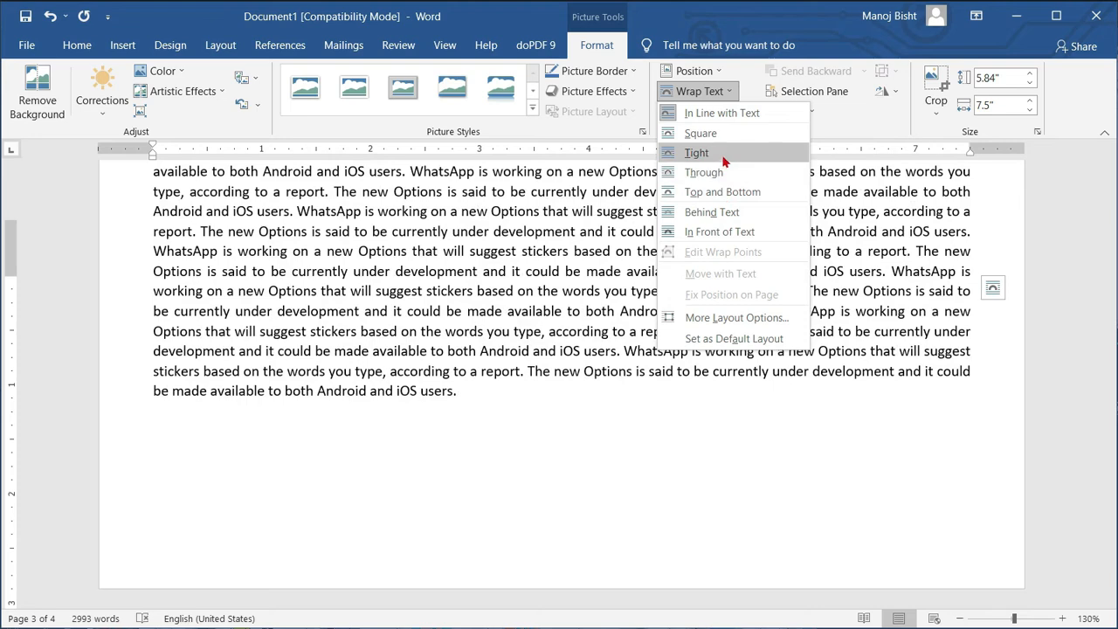
pyautogui.click(723, 161)
pyautogui.scroll(5, 721, 372)
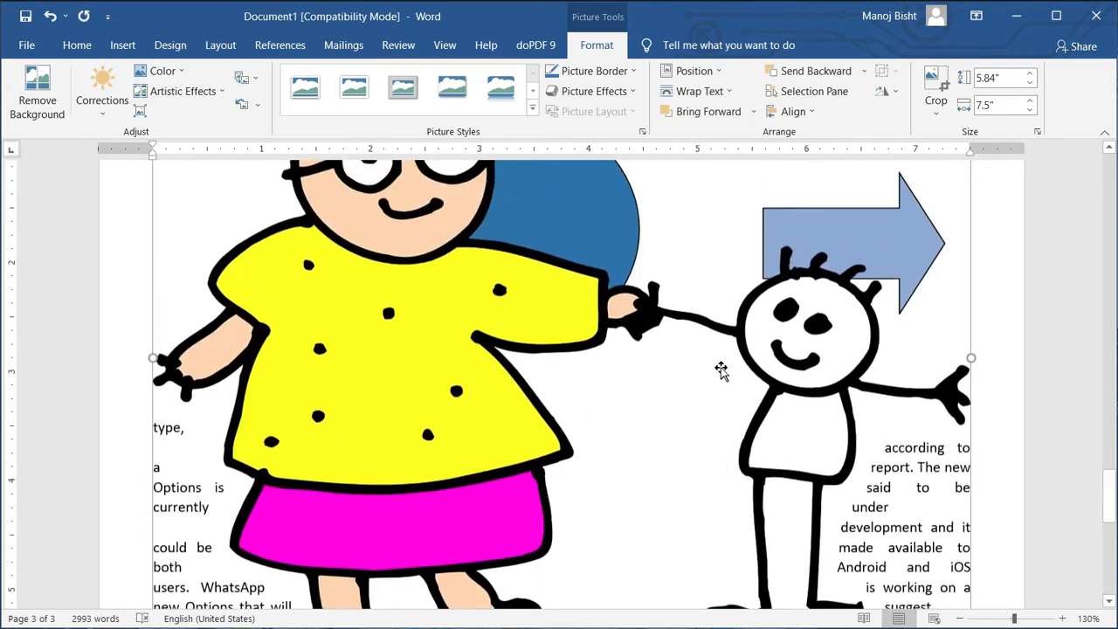
pyautogui.scroll(-3, 721, 372)
pyautogui.scroll(-3, 695, 360)
# Shrink the grandma picture to 5.19" by 6.66" and move it down into the paragraph text.
pyautogui.moveTo(970, 353); pyautogui.dragTo(878, 282)
pyautogui.scroll(5, 514, 282)
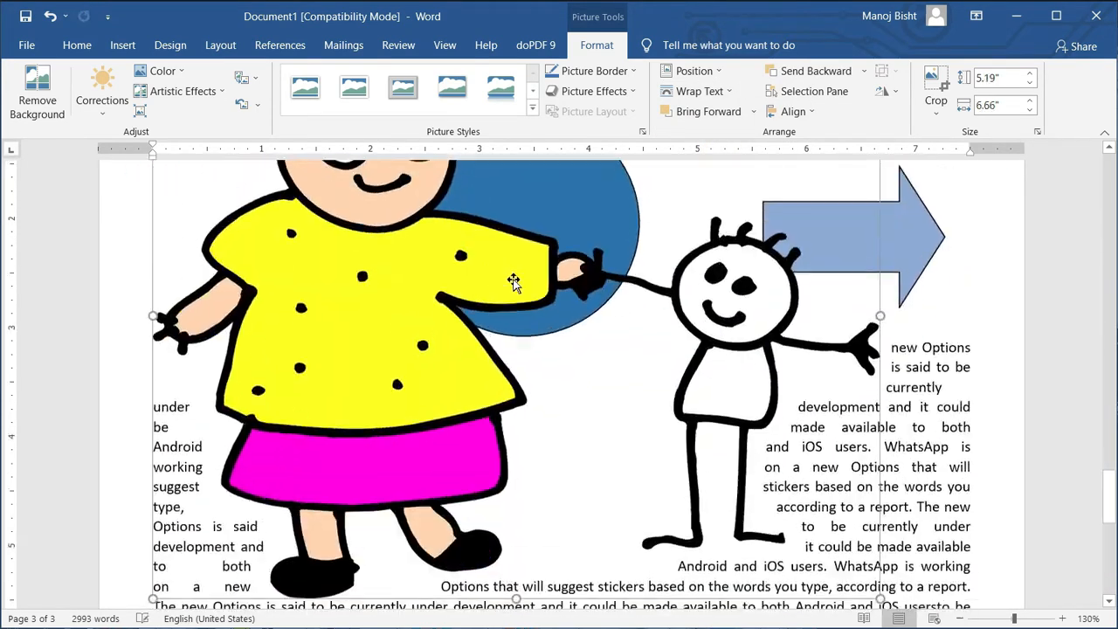
pyautogui.scroll(-1, 514, 280)
pyautogui.moveTo(402, 265); pyautogui.dragTo(421, 484)
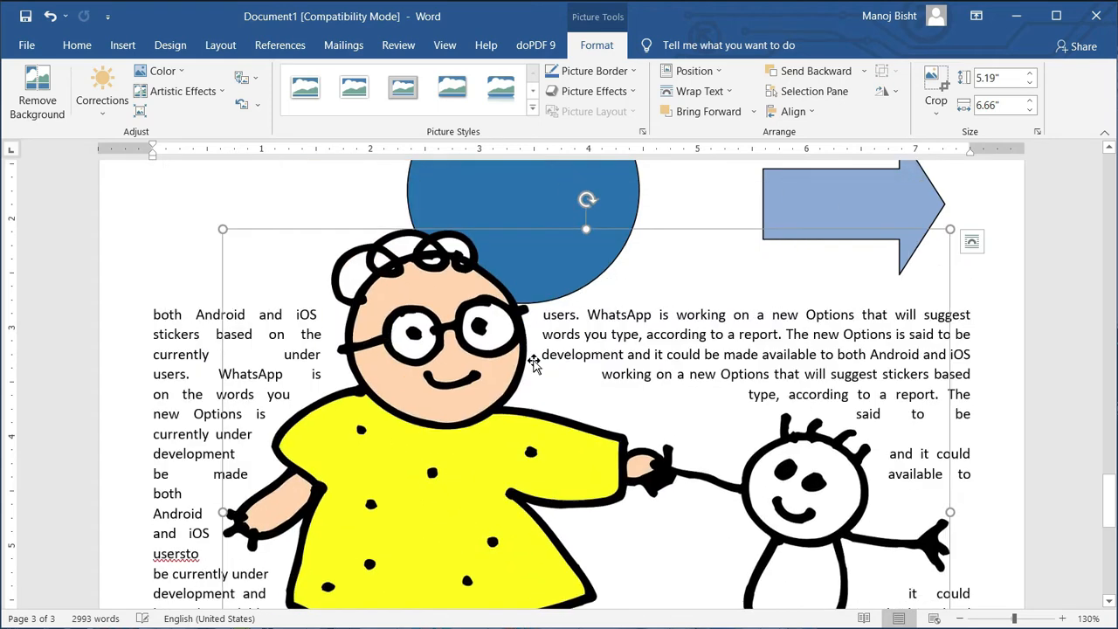
# Delete the light blue arrow and the blue circle above the paragraph.
pyautogui.click(778, 151)
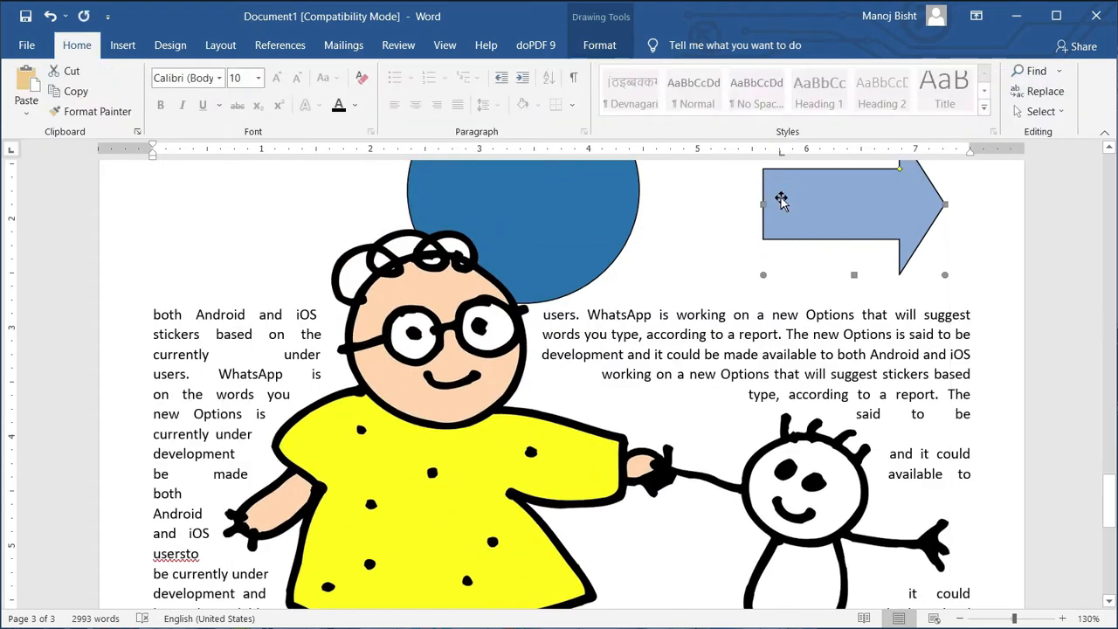
pyautogui.press('Delete')
pyautogui.click(604, 215)
pyautogui.press('Delete')
# Move the grandma picture to the right within the paragraph so text wraps along its left side.
pyautogui.scroll(-4, 687, 279)
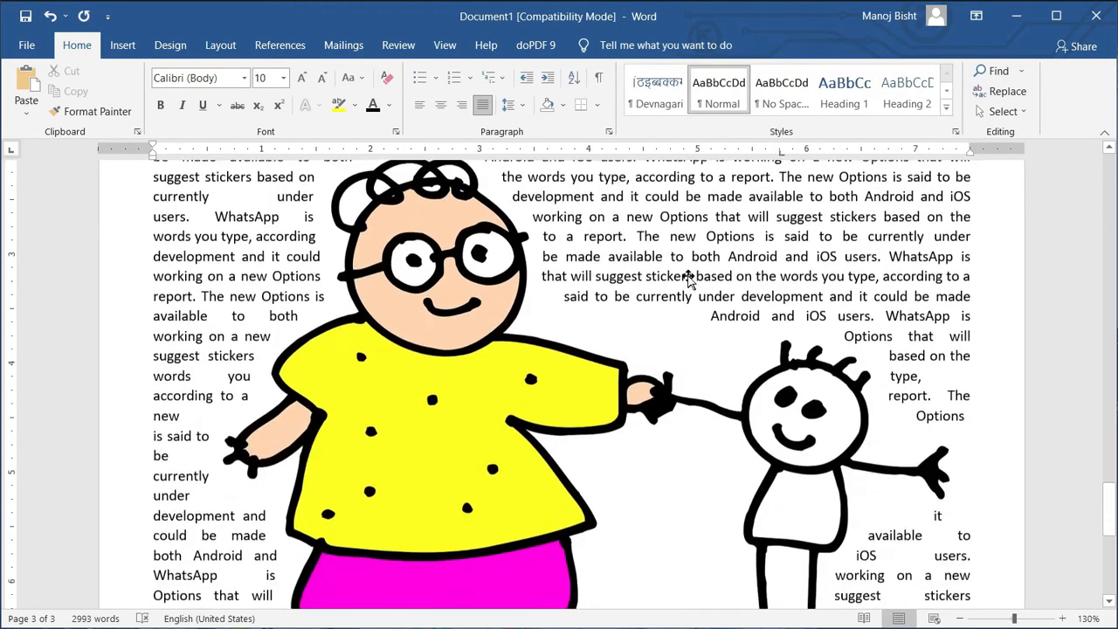
pyautogui.scroll(-4, 689, 278)
pyautogui.moveTo(561, 338); pyautogui.dragTo(679, 320)
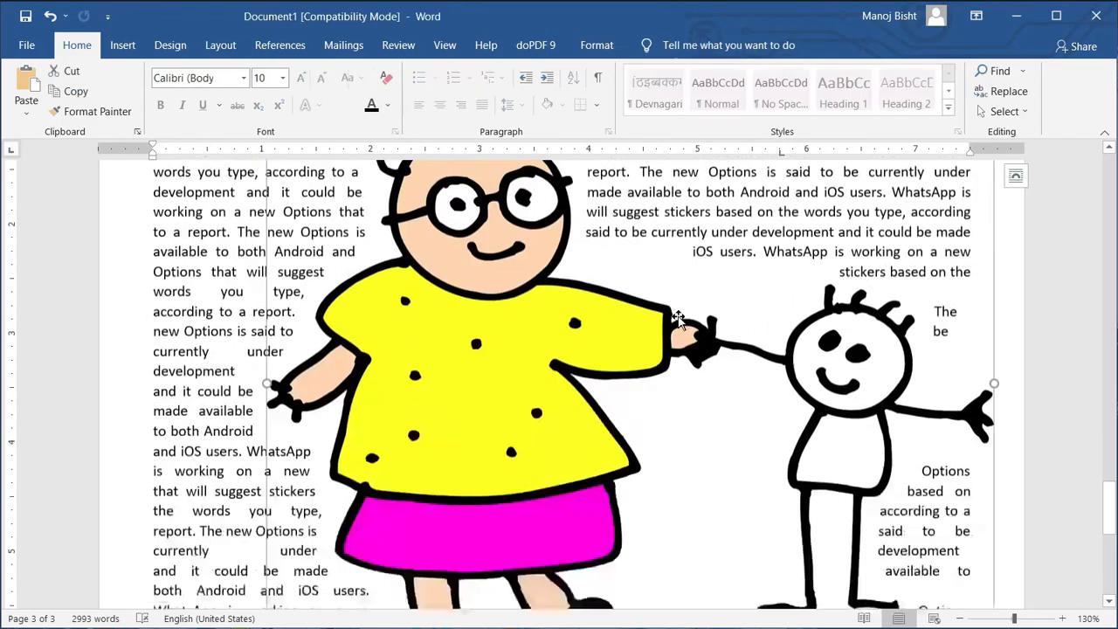
pyautogui.scroll(-2, 693, 446)
pyautogui.moveTo(576, 429)
pyautogui.mouseDown()
pyautogui.moveTo(621, 407)
pyautogui.moveTo(723, 408)
pyautogui.mouseUp()
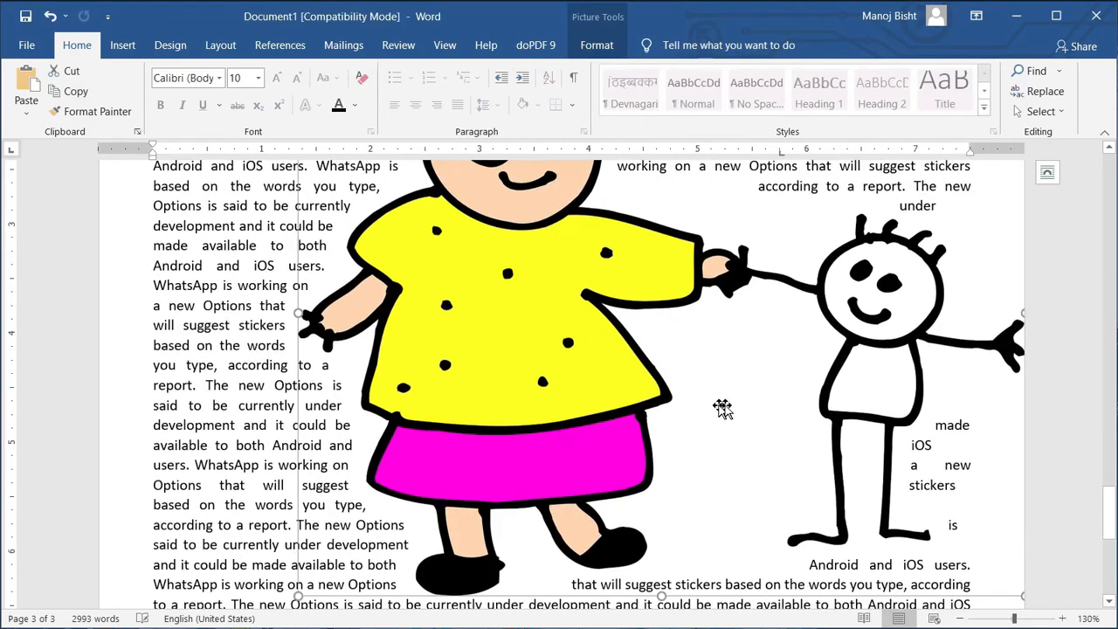
# Shrink the grandma picture to 4.49" by 5.77" and check how the text follows its outline.
pyautogui.scroll(-2, 722, 408)
pyautogui.moveTo(1024, 542)
pyautogui.mouseDown()
pyautogui.moveTo(769, 497)
pyautogui.moveTo(727, 462)
pyautogui.moveTo(776, 473)
pyautogui.mouseUp()
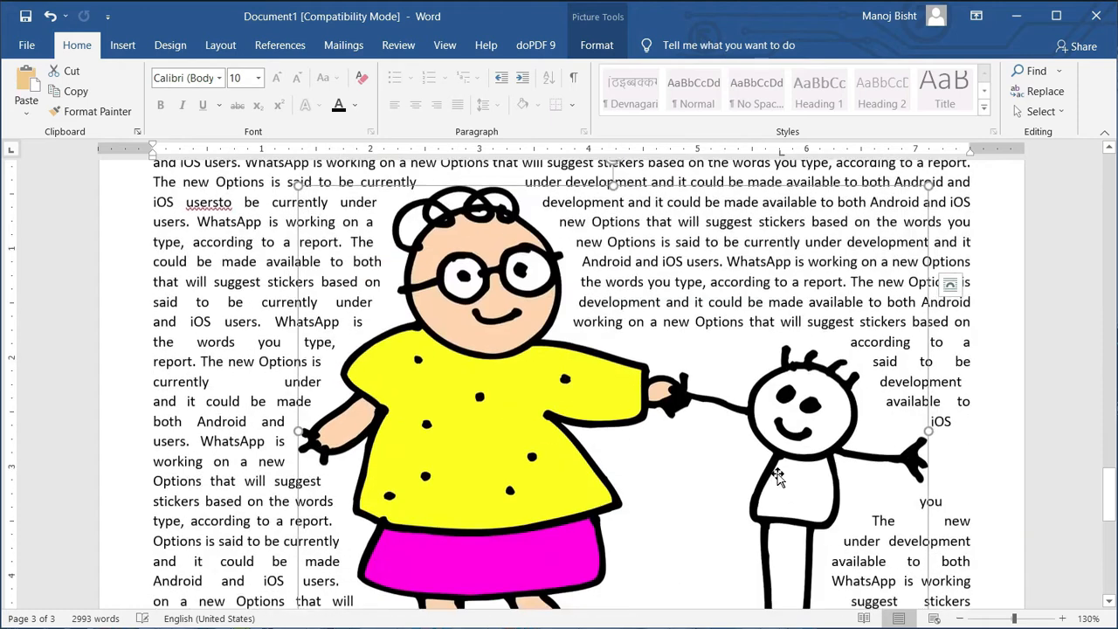
pyautogui.scroll(2, 778, 476)
pyautogui.scroll(-3, 778, 477)
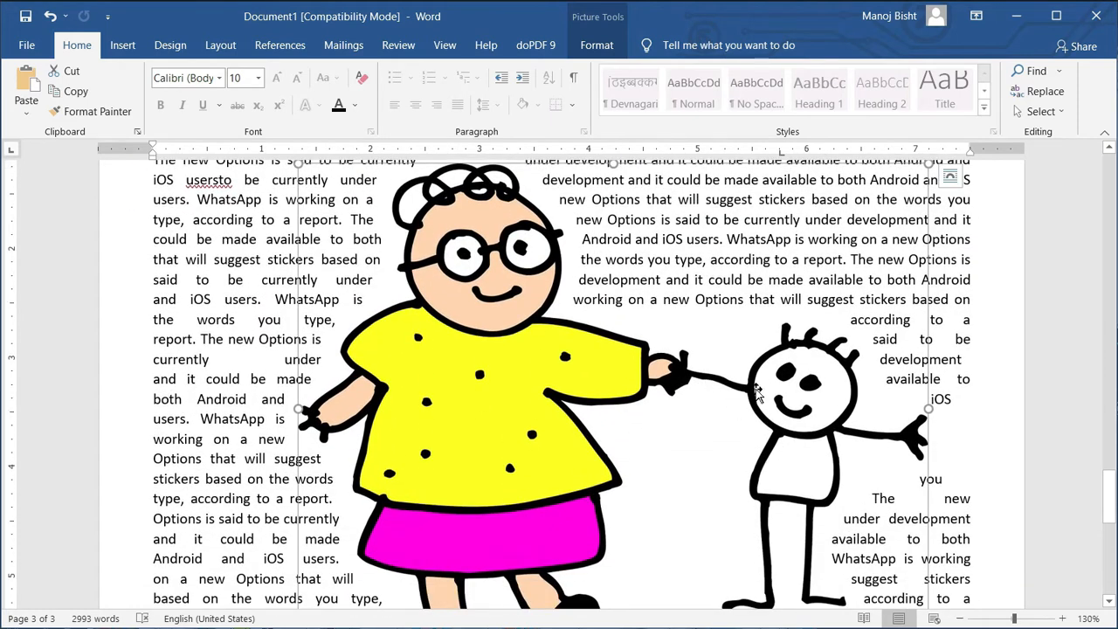
pyautogui.scroll(-2, 757, 393)
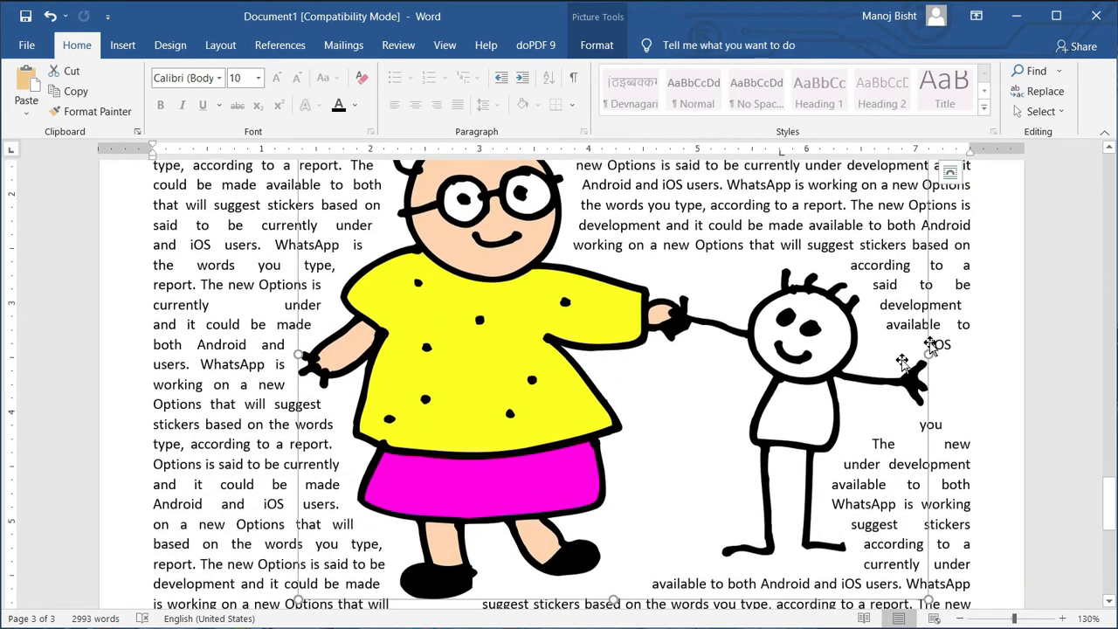
# Show the grandma picture's wrap points and pull the point beside the right eyeglass lens slightly outward.
pyautogui.click(596, 44)
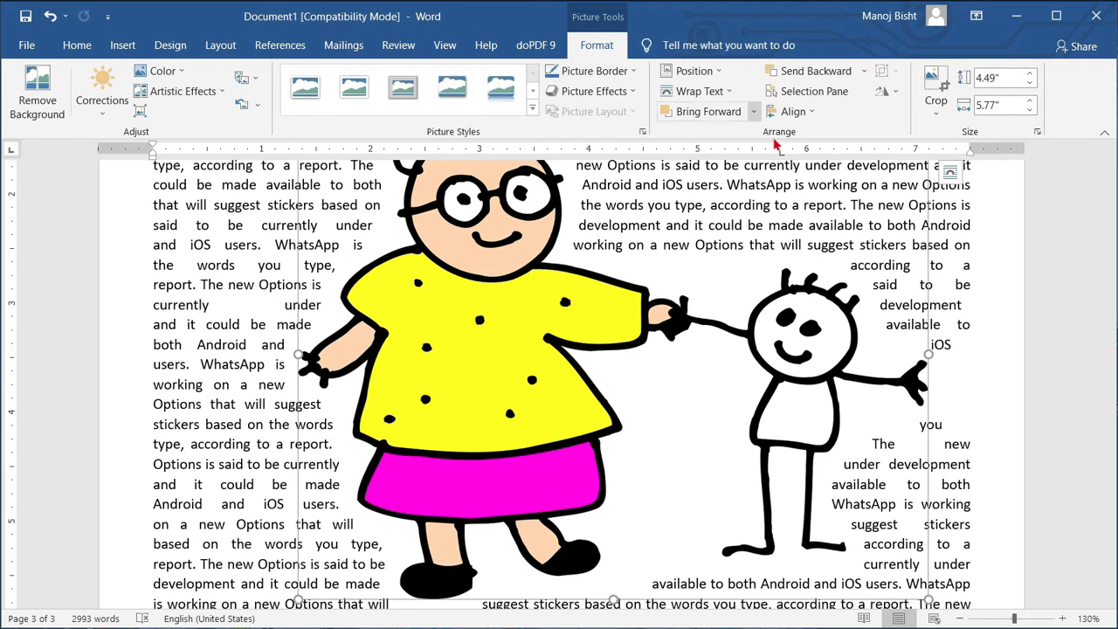
pyautogui.click(725, 92)
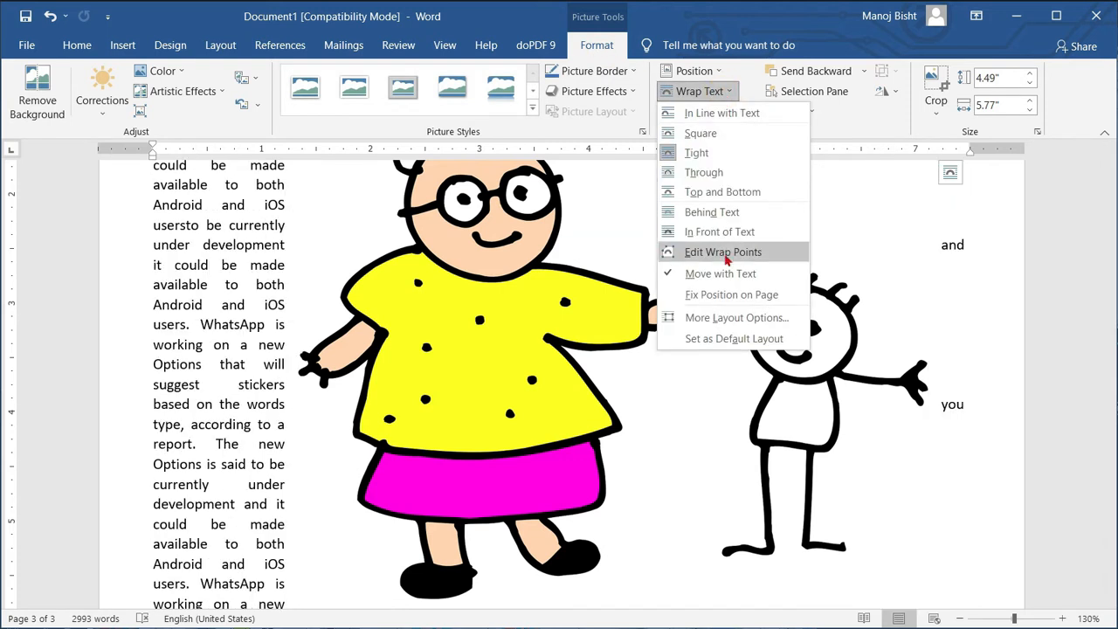
pyautogui.click(723, 253)
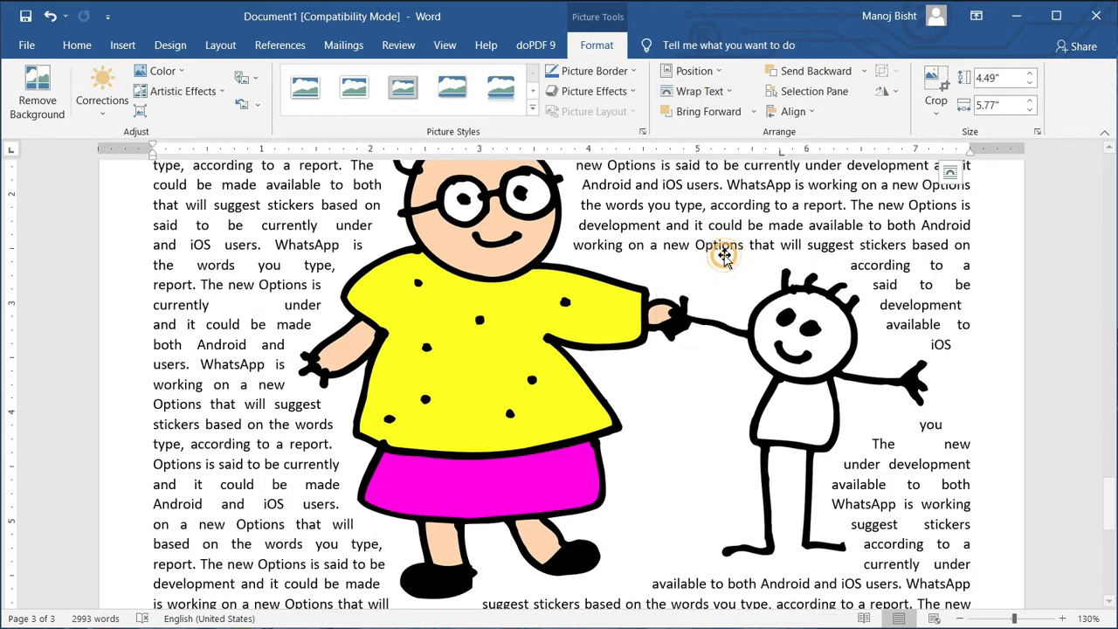
pyautogui.scroll(2, 637, 281)
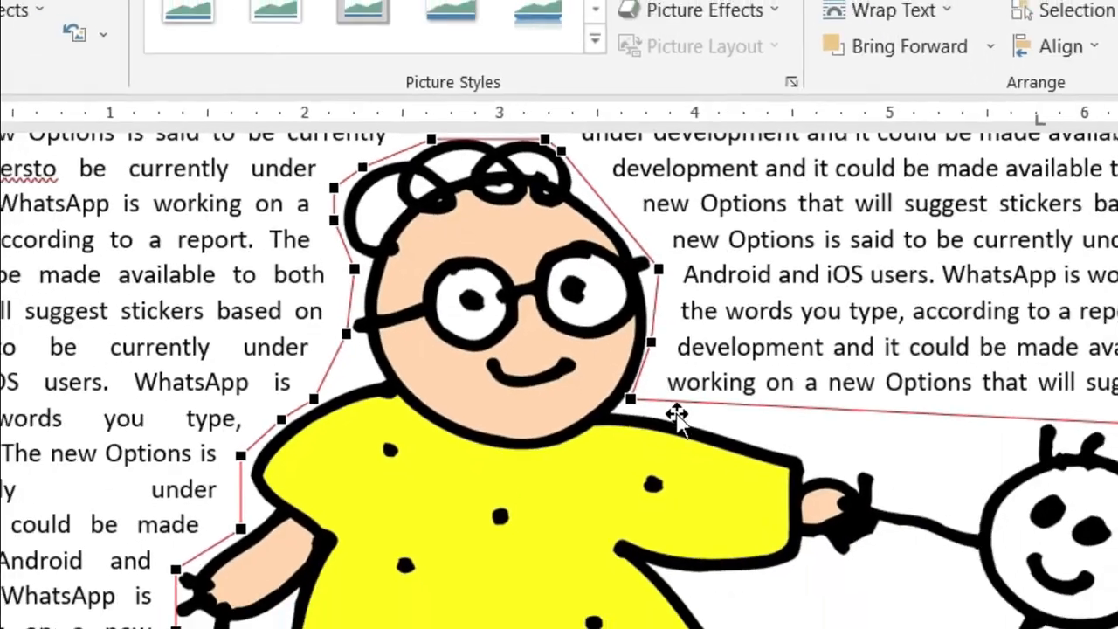
pyautogui.scroll(-2, 979, 381)
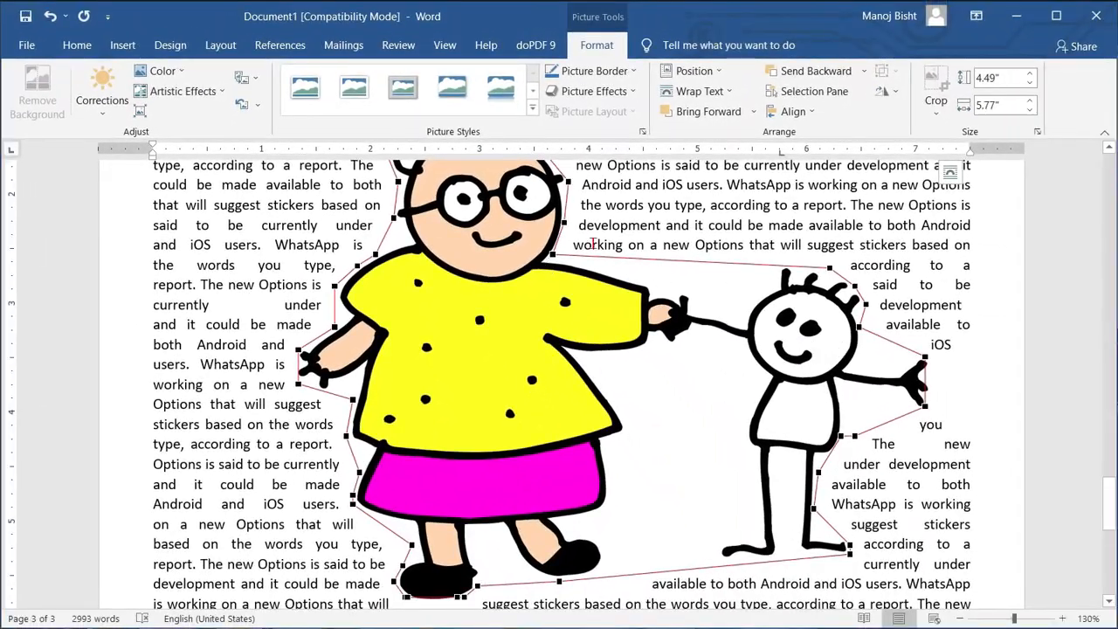
pyautogui.scroll(2, 594, 246)
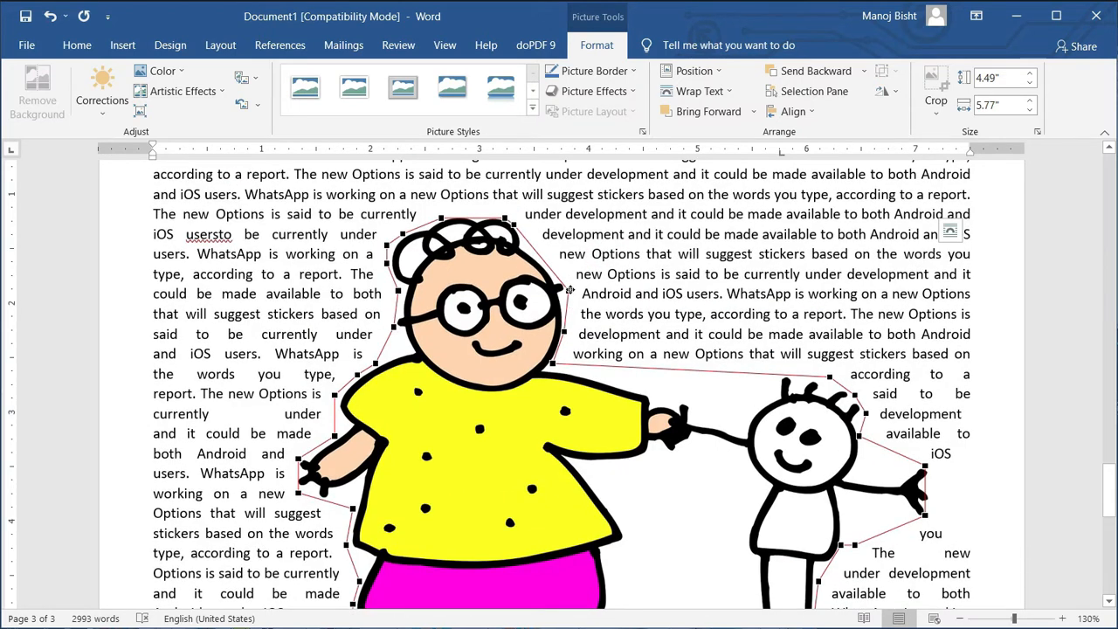
pyautogui.moveTo(569, 289); pyautogui.dragTo(584, 281)
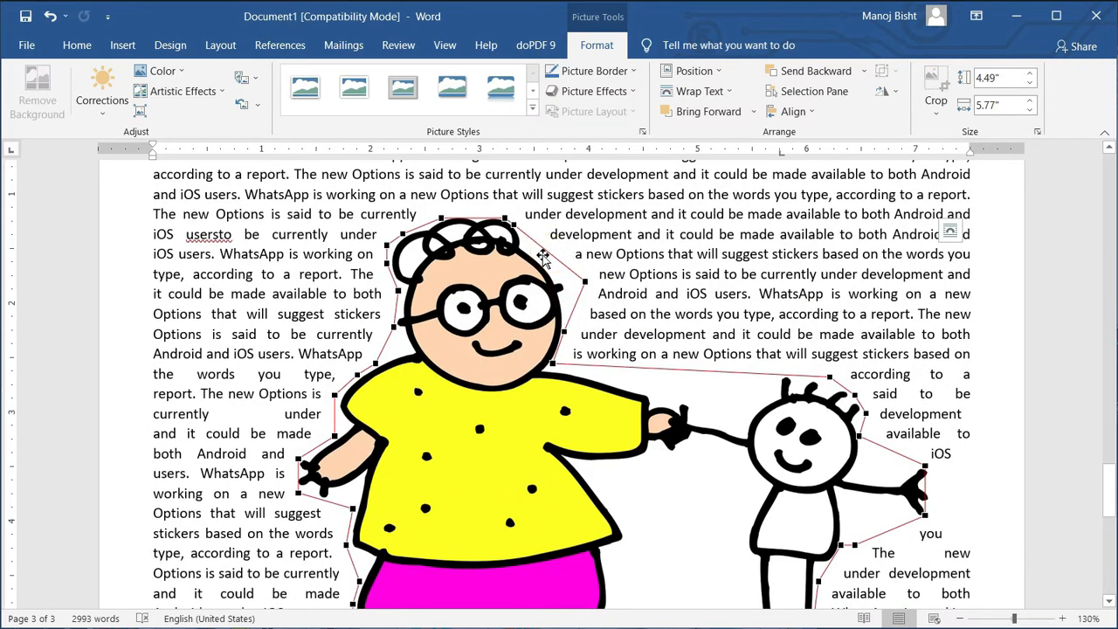
pyautogui.click(546, 254)
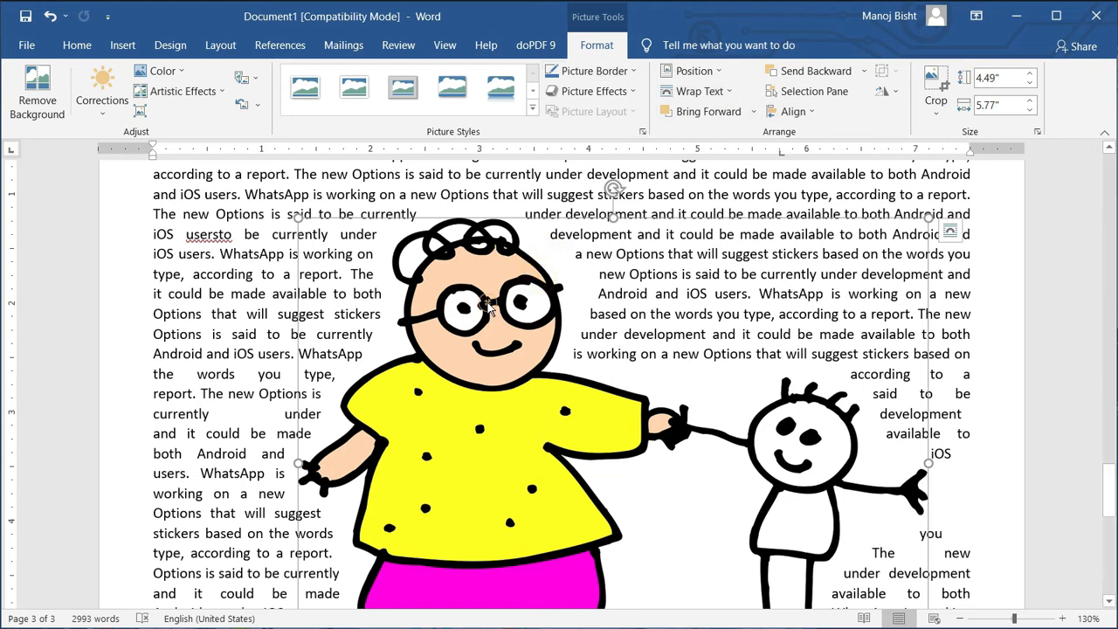
# Edit the wrap points again, pulling those beside the grandma's cheek and around her hair outward.
pyautogui.click(706, 91)
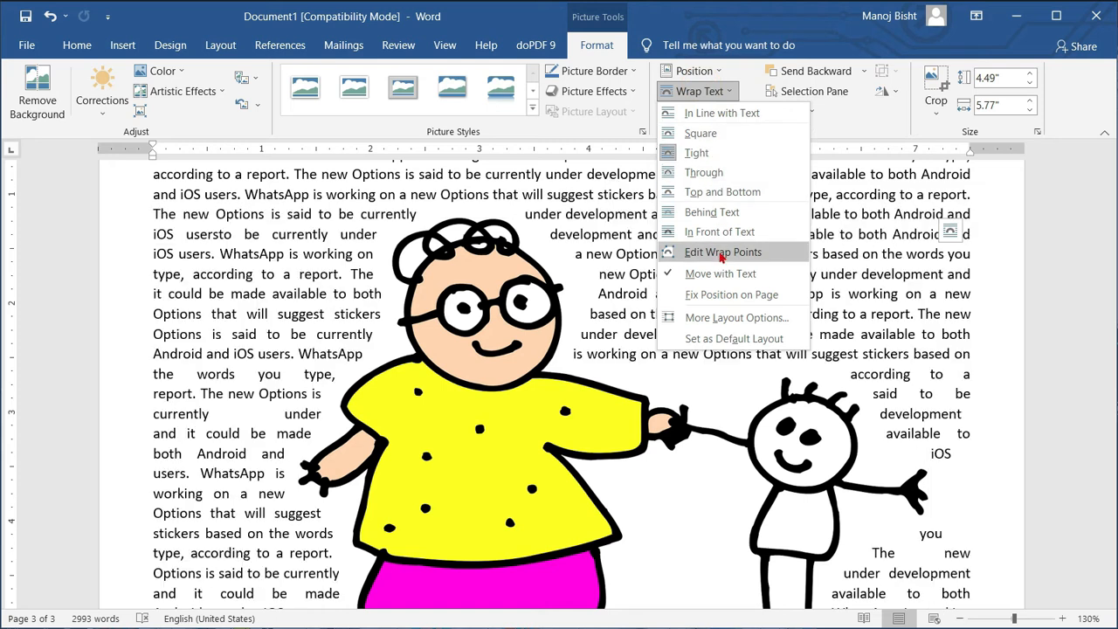
pyautogui.click(723, 252)
pyautogui.moveTo(564, 332); pyautogui.dragTo(587, 363)
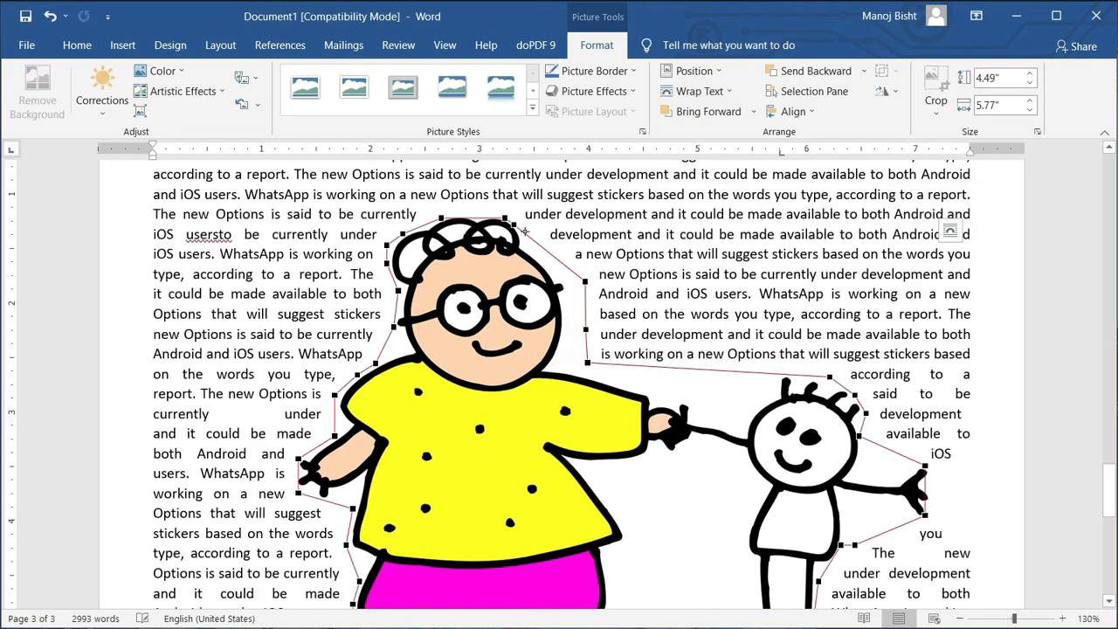
pyautogui.moveTo(512, 223); pyautogui.dragTo(421, 205)
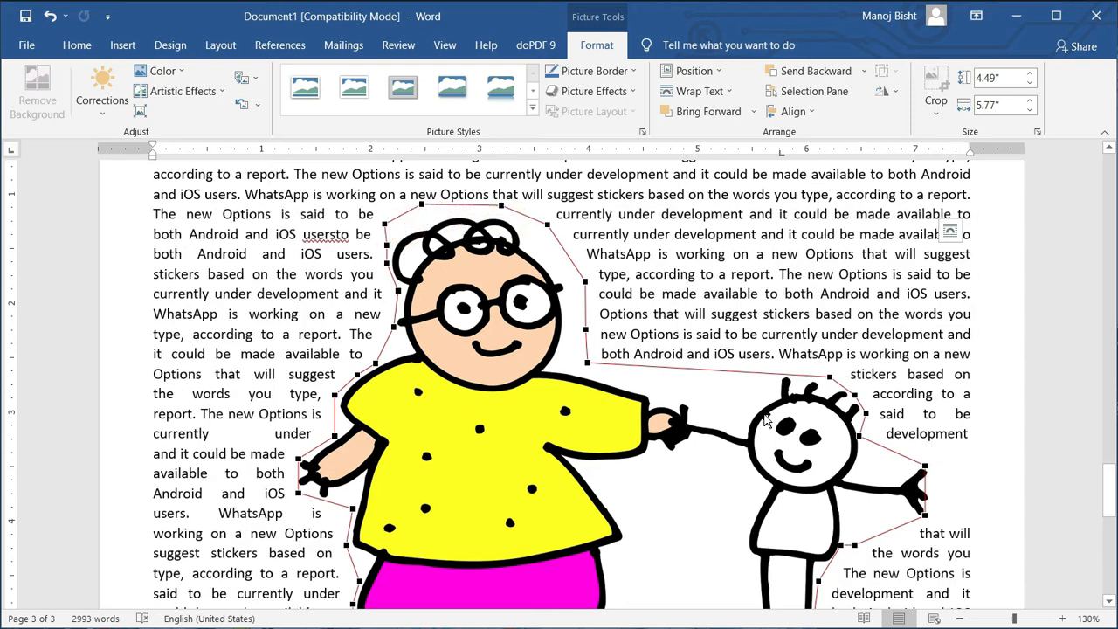
pyautogui.moveTo(696, 370); pyautogui.dragTo(697, 358)
# Pull the three wrap points beside the child's legs and foot inward to the gap between the two figures.
pyautogui.scroll(-4, 812, 450)
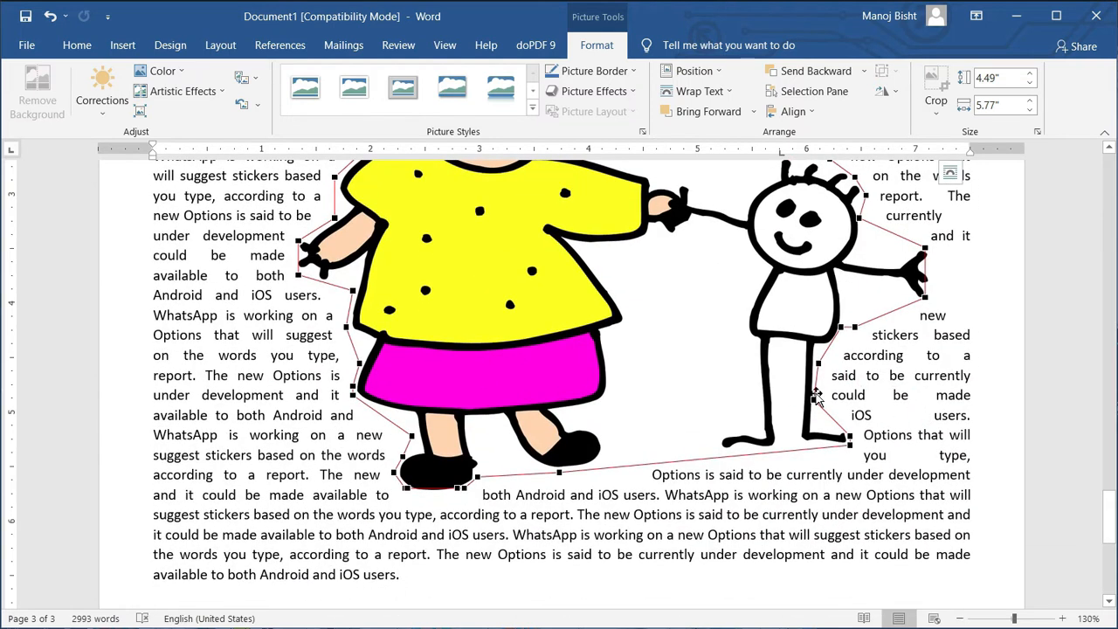
pyautogui.moveTo(813, 400); pyautogui.dragTo(698, 392)
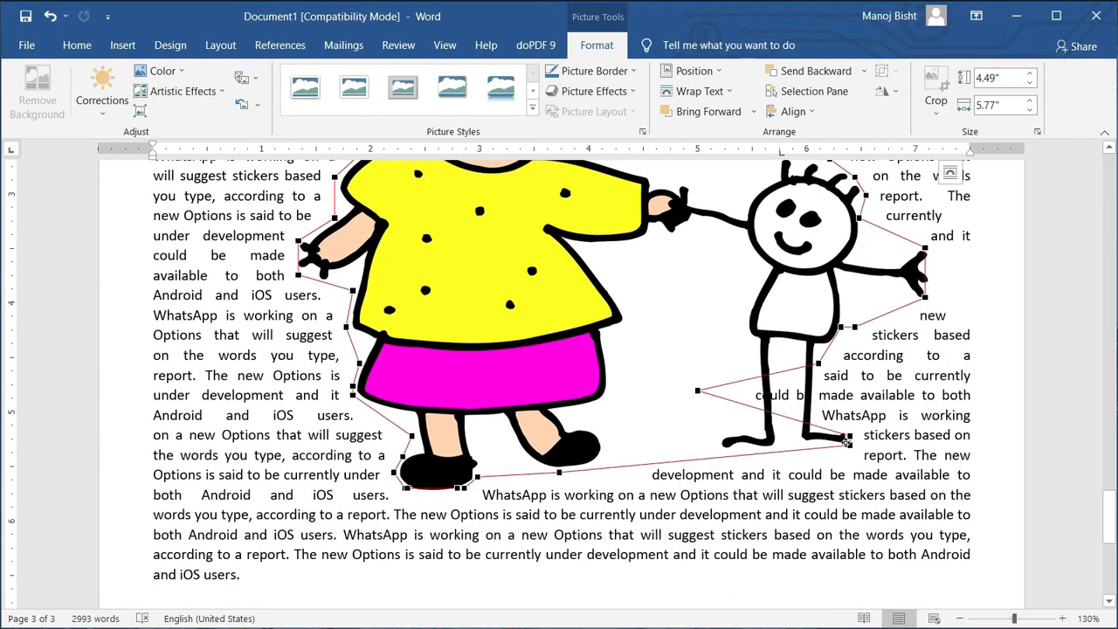
pyautogui.moveTo(843, 435); pyautogui.dragTo(697, 427)
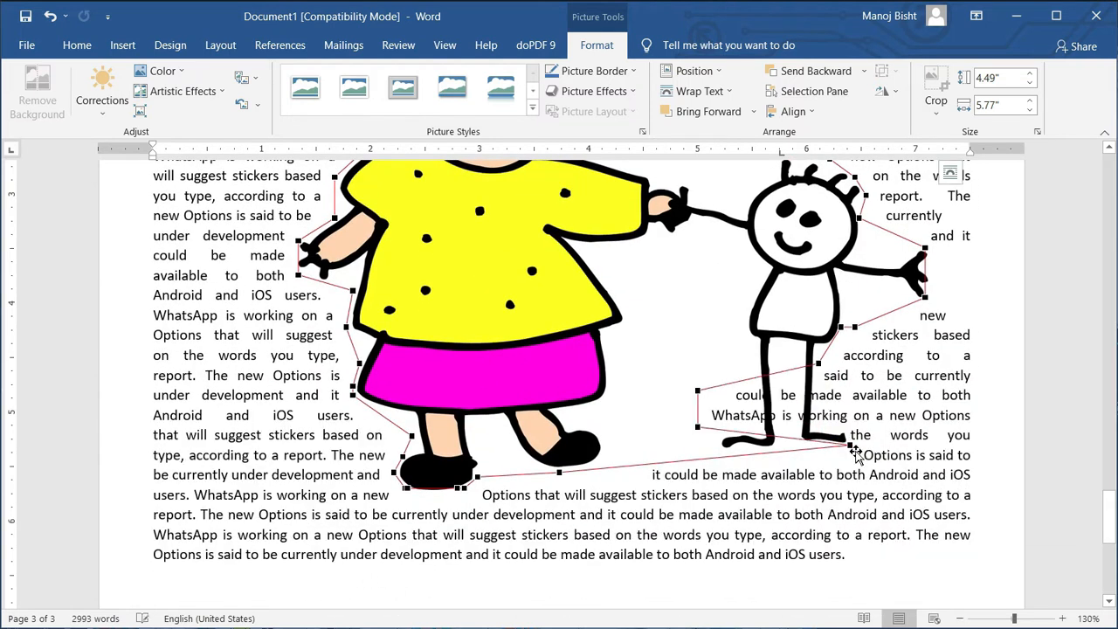
pyautogui.moveTo(844, 446); pyautogui.dragTo(697, 445)
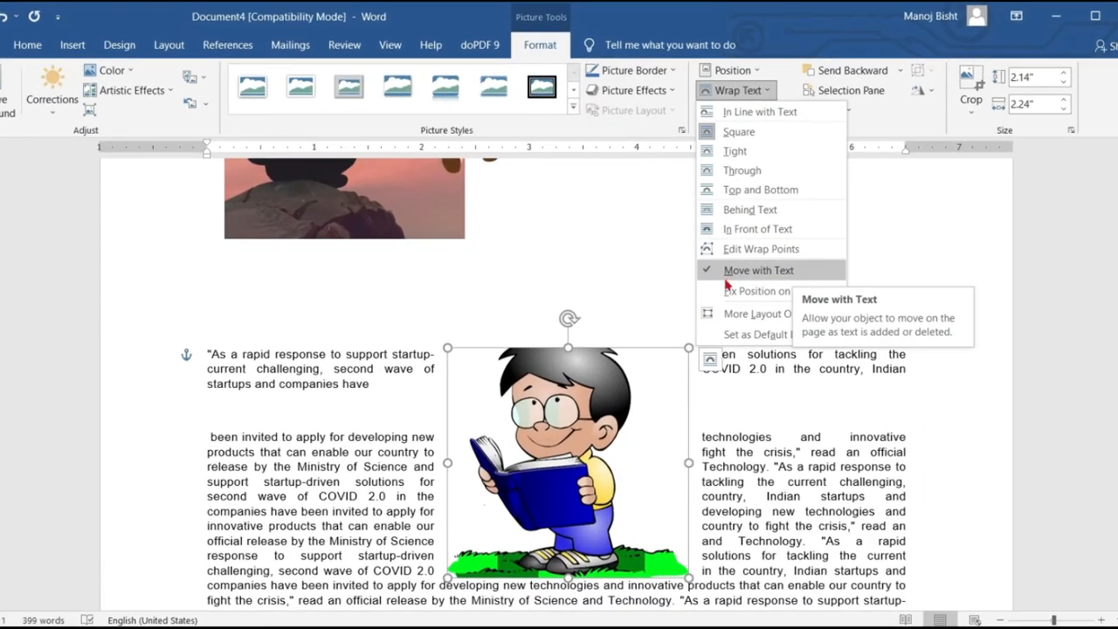
# In Document4, add blank lines before the opening paragraph to test the boy picture moving with the text, then remove some.
pyautogui.click(244, 365)
pyautogui.click(209, 354)
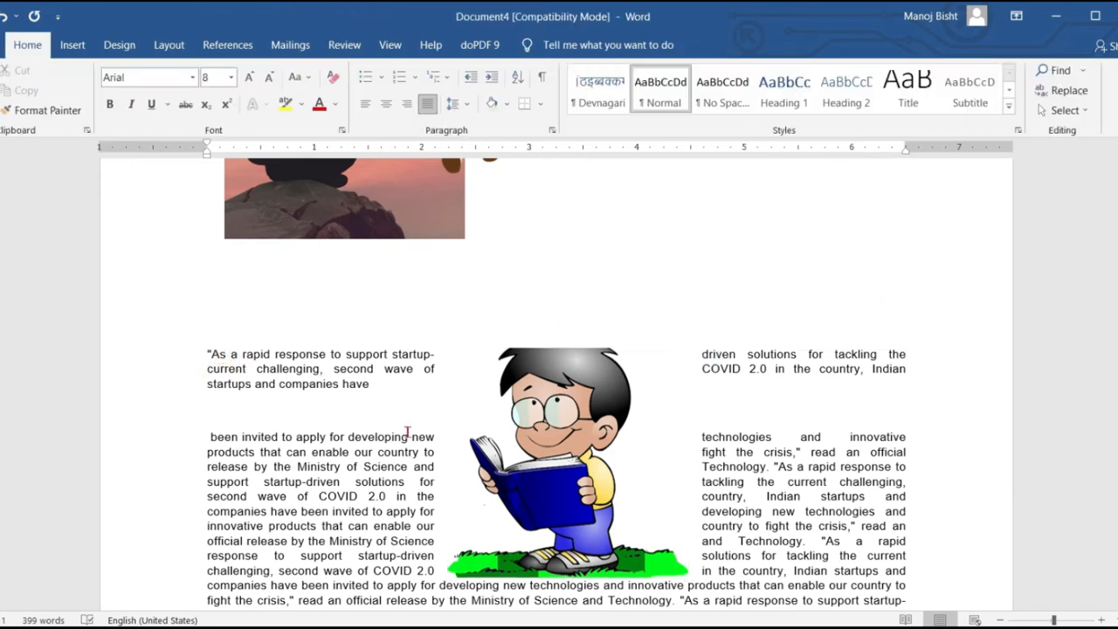
pyautogui.scroll(3, 448, 427)
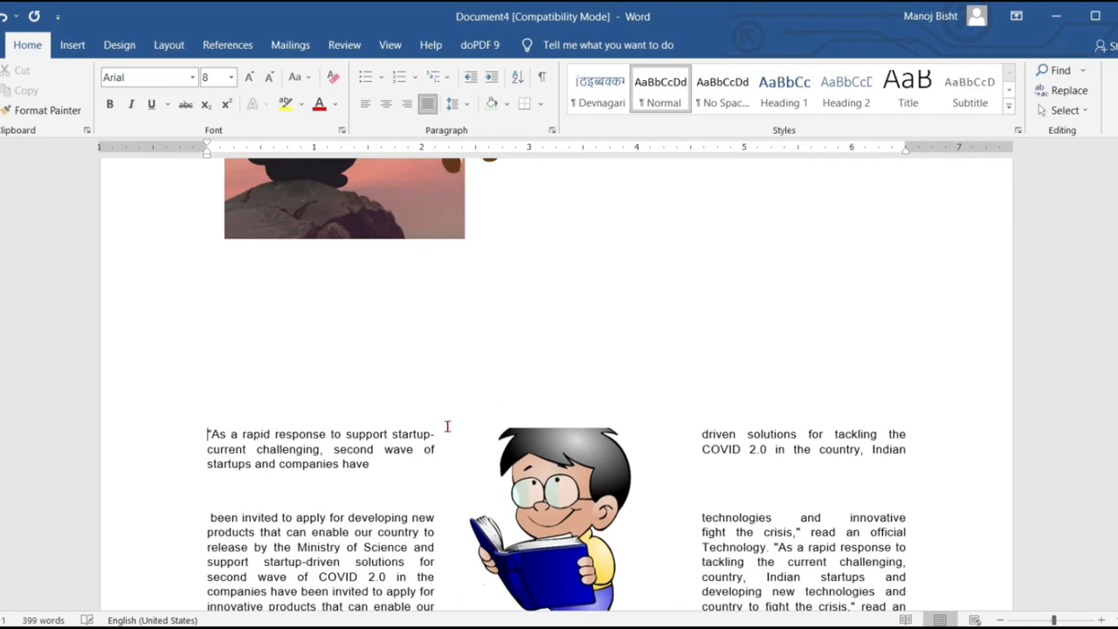
pyautogui.scroll(-2, 447, 427)
pyautogui.scroll(-4, 465, 427)
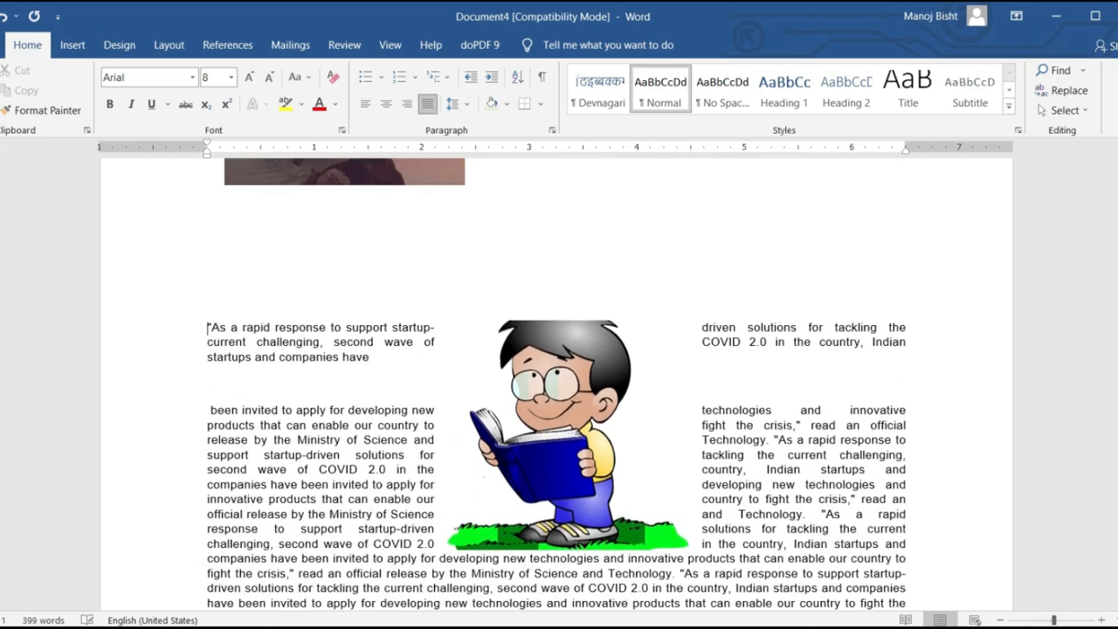
pyautogui.scroll(2, 513, 426)
# Fix the position of the reading boy picture on the page.
pyautogui.click(583, 403)
pyautogui.click(559, 46)
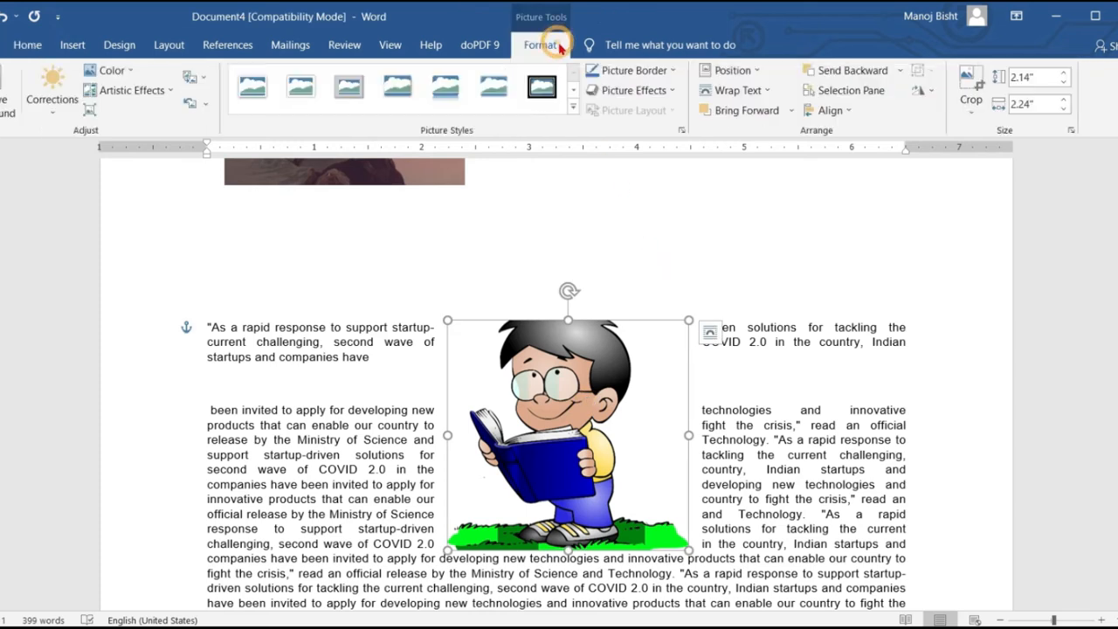
pyautogui.click(759, 96)
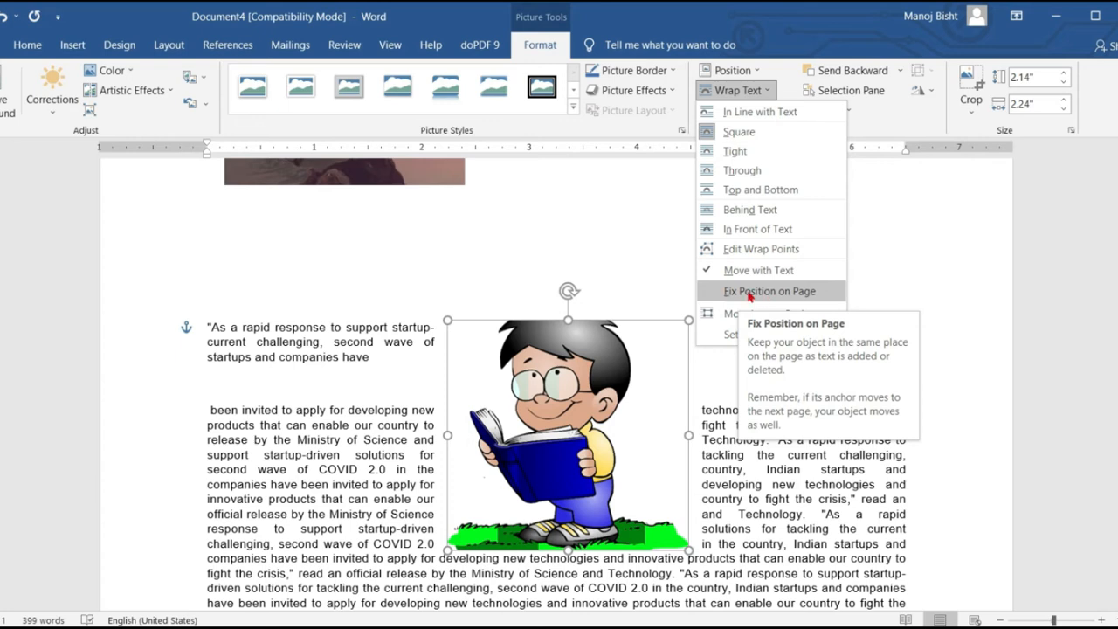
pyautogui.click(745, 294)
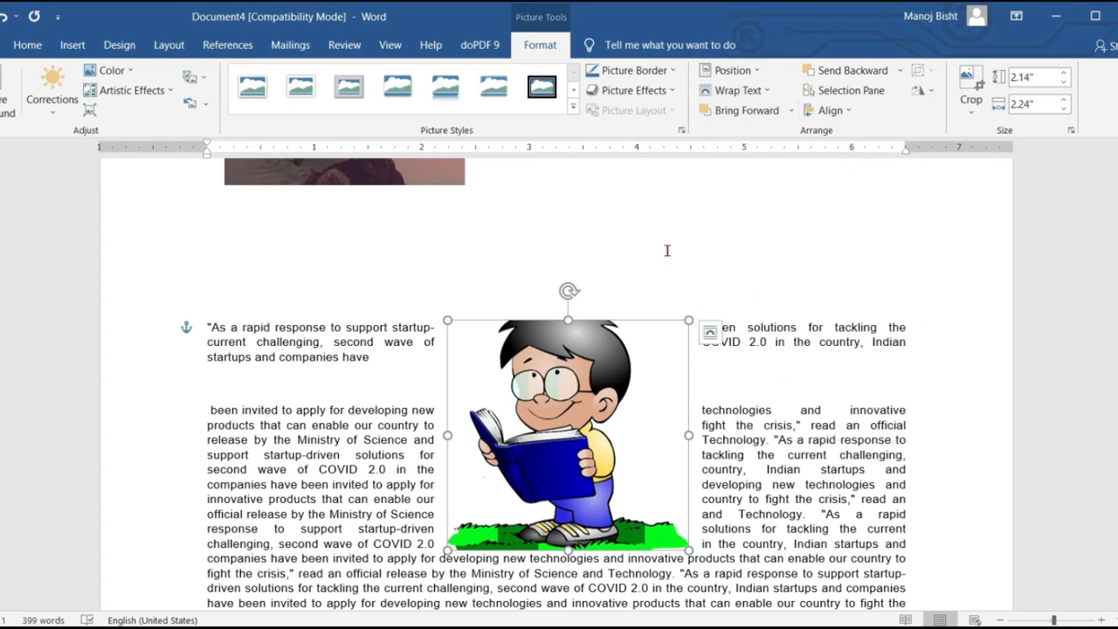
# Insert blank lines right after the paragraph's opening quotation mark to push the text down past the fixed picture.
pyautogui.click(291, 367)
pyautogui.click(210, 329)
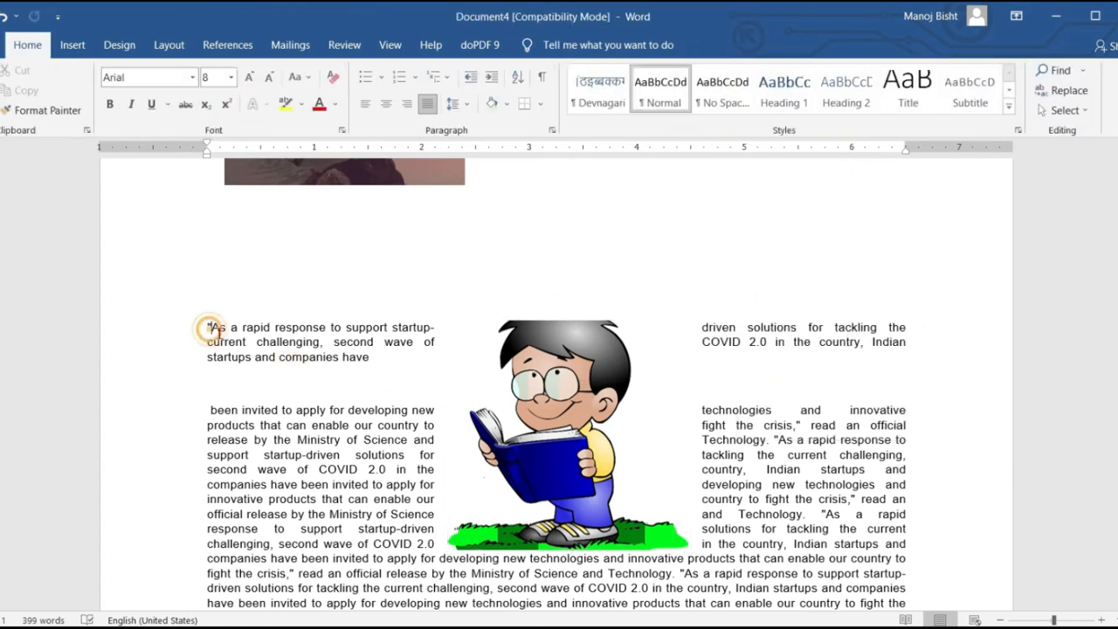
pyautogui.press('Return')
pyautogui.press('Return')
pyautogui.press('Return')
pyautogui.press('Return')
pyautogui.press('Return')
pyautogui.press('Return')
pyautogui.press('Return')
pyautogui.press('Return')
pyautogui.press('Return')
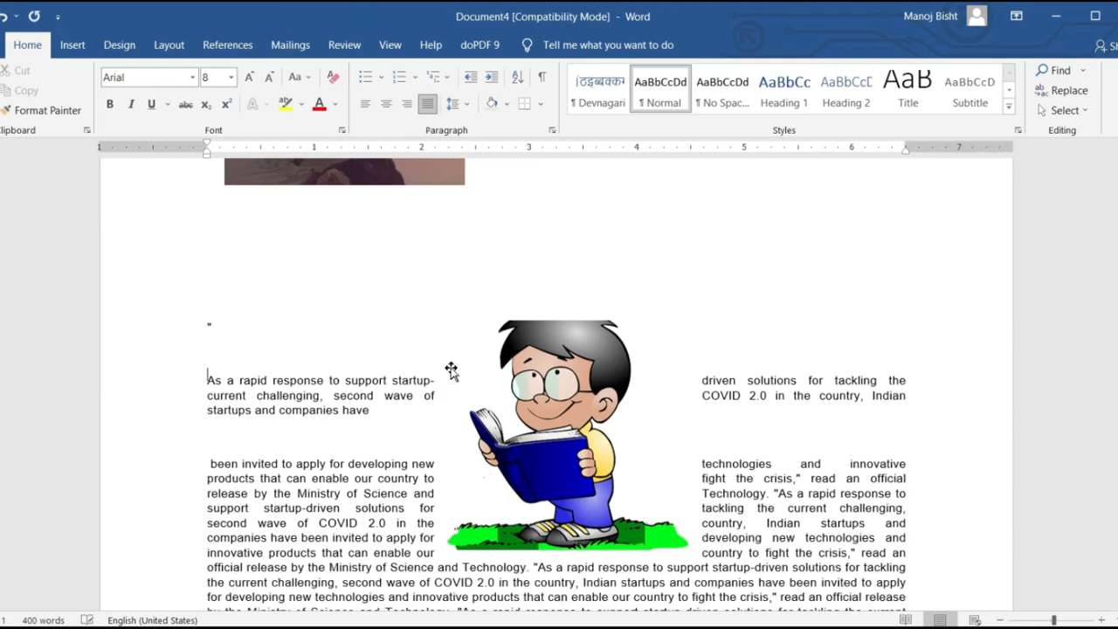
pyautogui.press('Return')
pyautogui.press('Return')
pyautogui.press('Return')
pyautogui.press('Return')
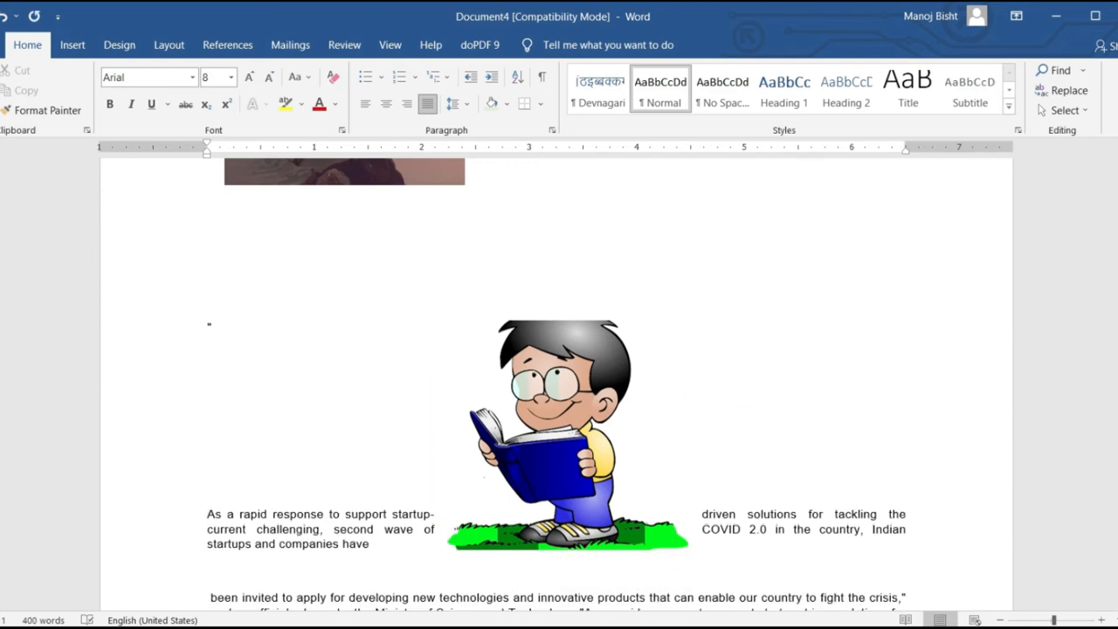
# Add more blank lines before the text starting "As a rapid response" to push it further down.
pyautogui.press('Return')
pyautogui.press('Return')
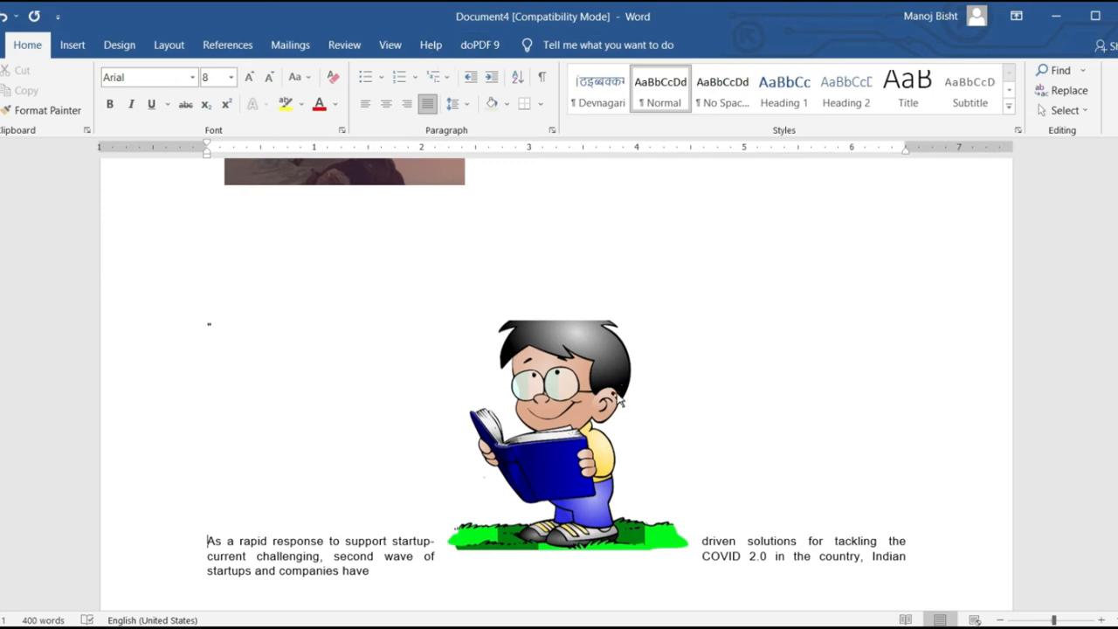
# Open the boy picture's layout options and try Square wrapping with Left only, Right only and Largest only, then cancel.
pyautogui.click(616, 398)
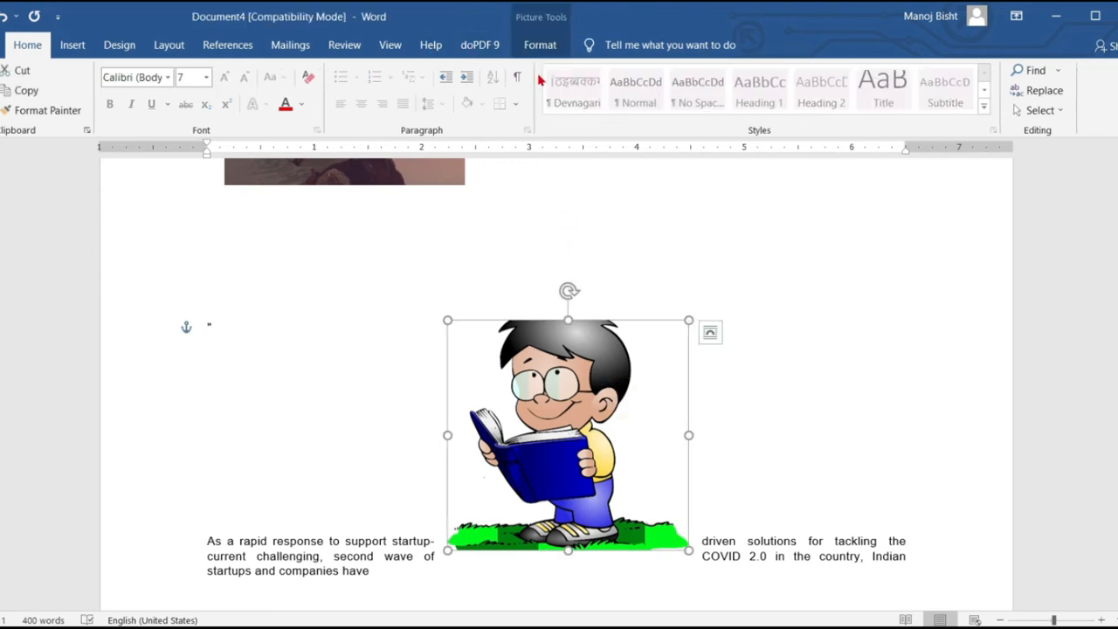
pyautogui.click(540, 45)
pyautogui.click(733, 90)
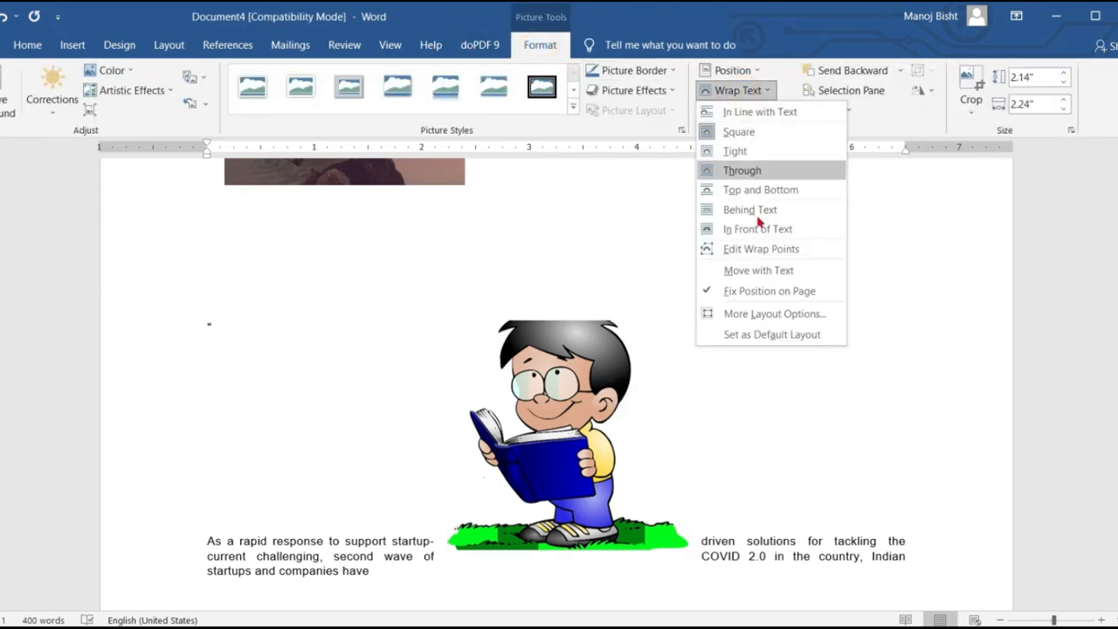
pyautogui.click(765, 320)
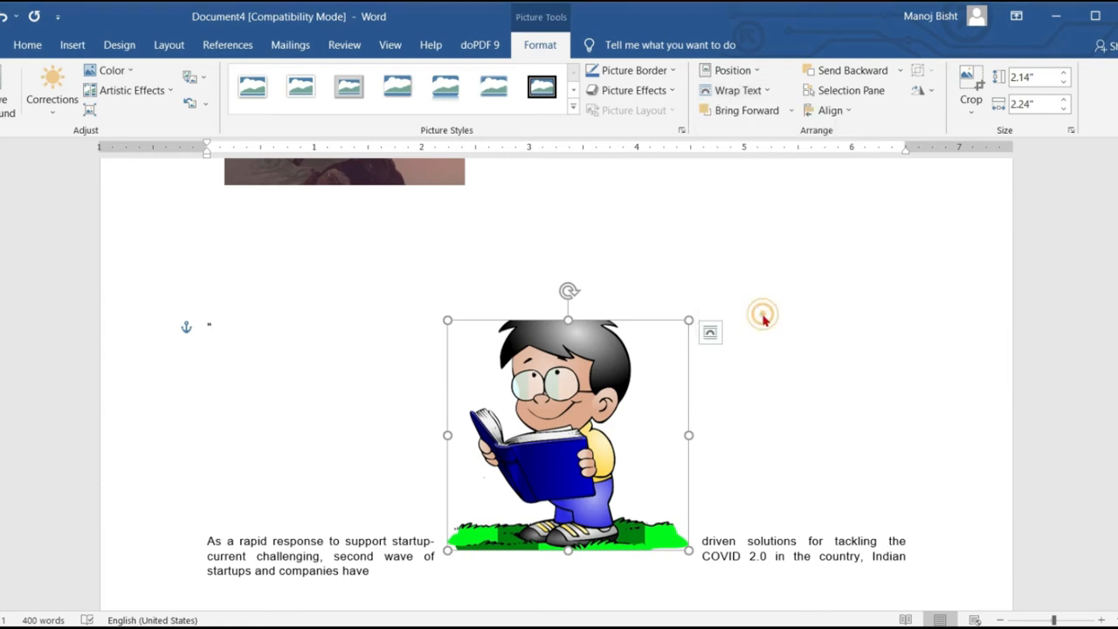
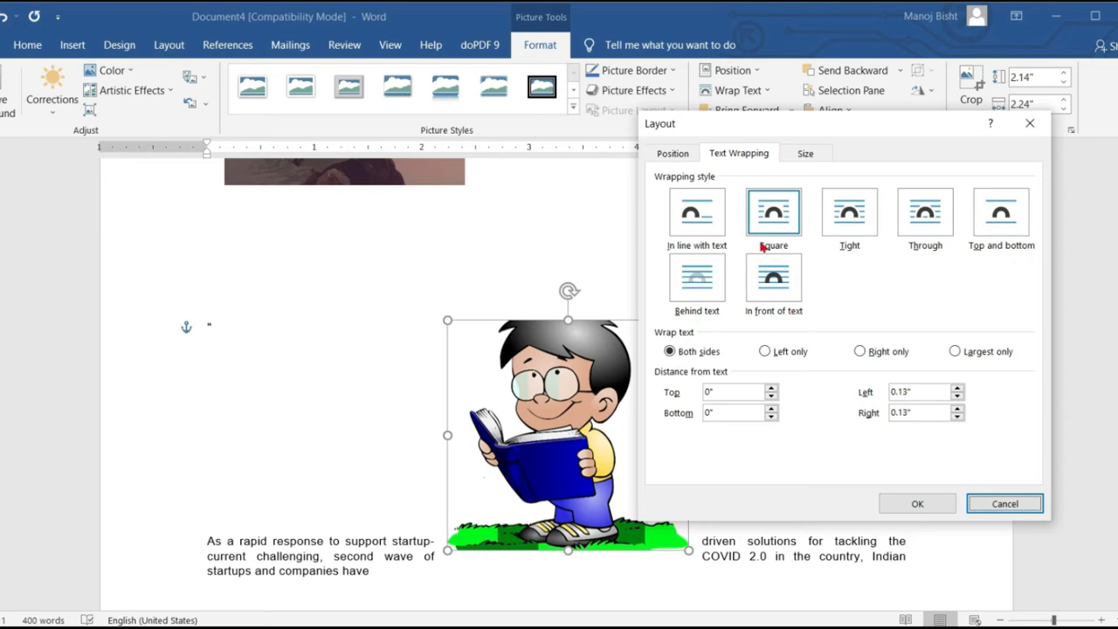
pyautogui.click(821, 234)
pyautogui.click(773, 241)
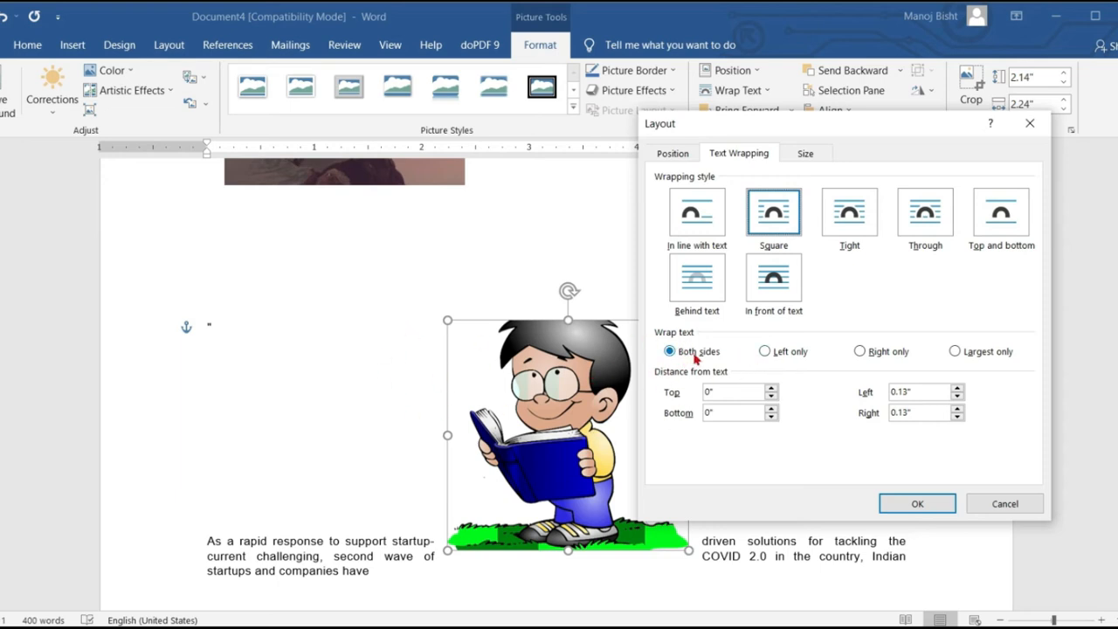
pyautogui.click(781, 354)
pyautogui.click(872, 355)
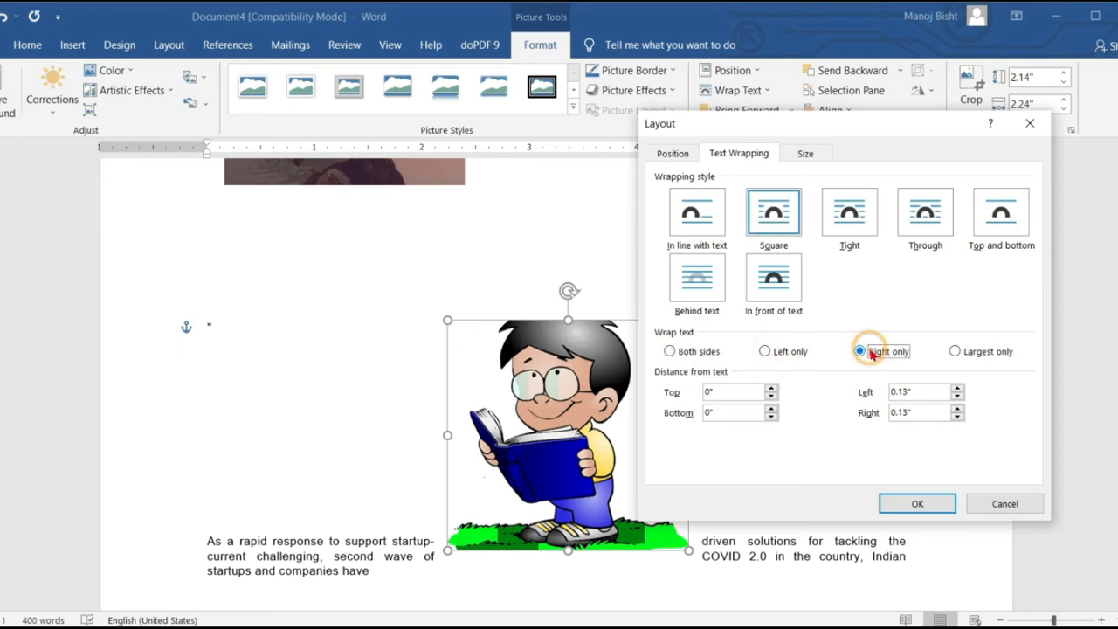
pyautogui.click(956, 352)
pyautogui.click(765, 353)
pyautogui.click(861, 352)
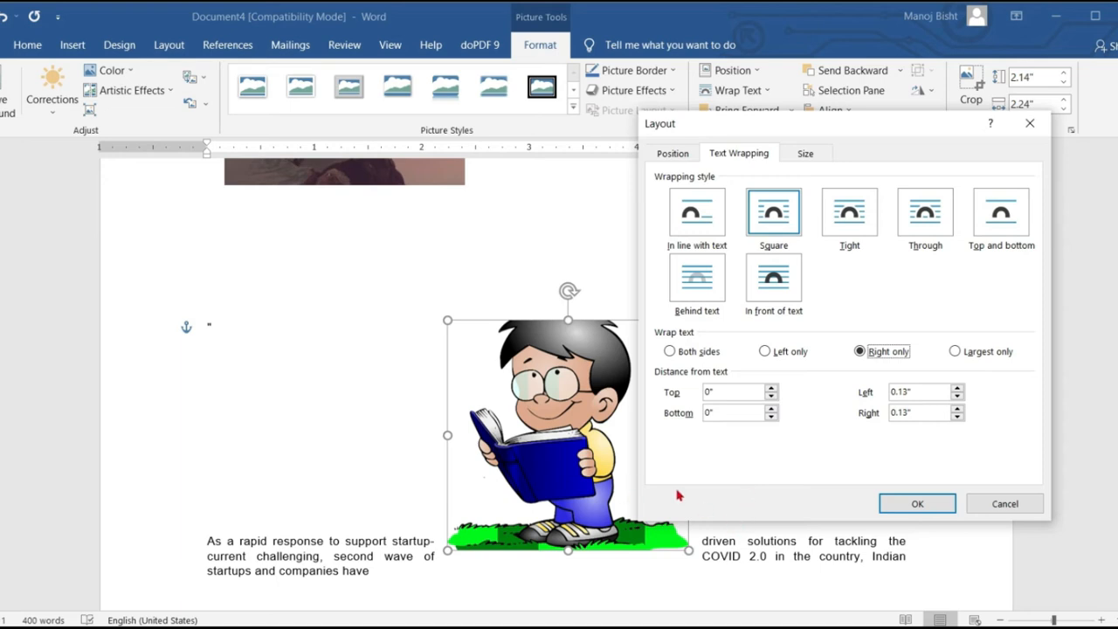
pyautogui.moveTo(857, 130); pyautogui.dragTo(957, 132)
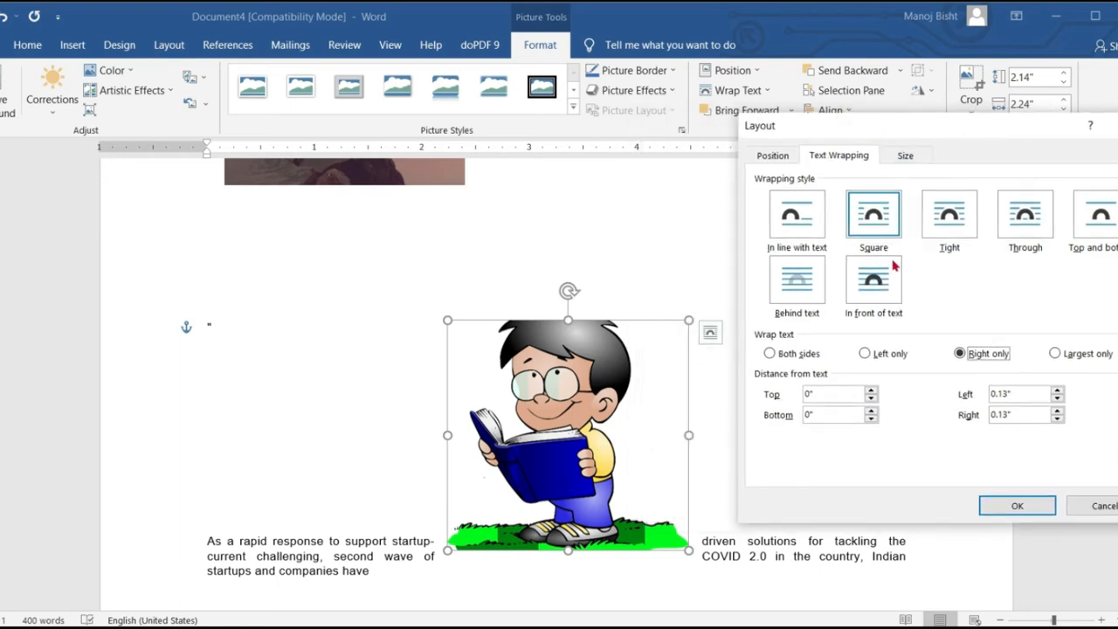
pyautogui.click(1088, 505)
# Move the reading boy picture to the next page, into the middle of the main text block.
pyautogui.scroll(6, 511, 426)
pyautogui.scroll(-8, 513, 428)
pyautogui.moveTo(584, 189); pyautogui.dragTo(549, 550)
pyautogui.moveTo(559, 479); pyautogui.dragTo(584, 394)
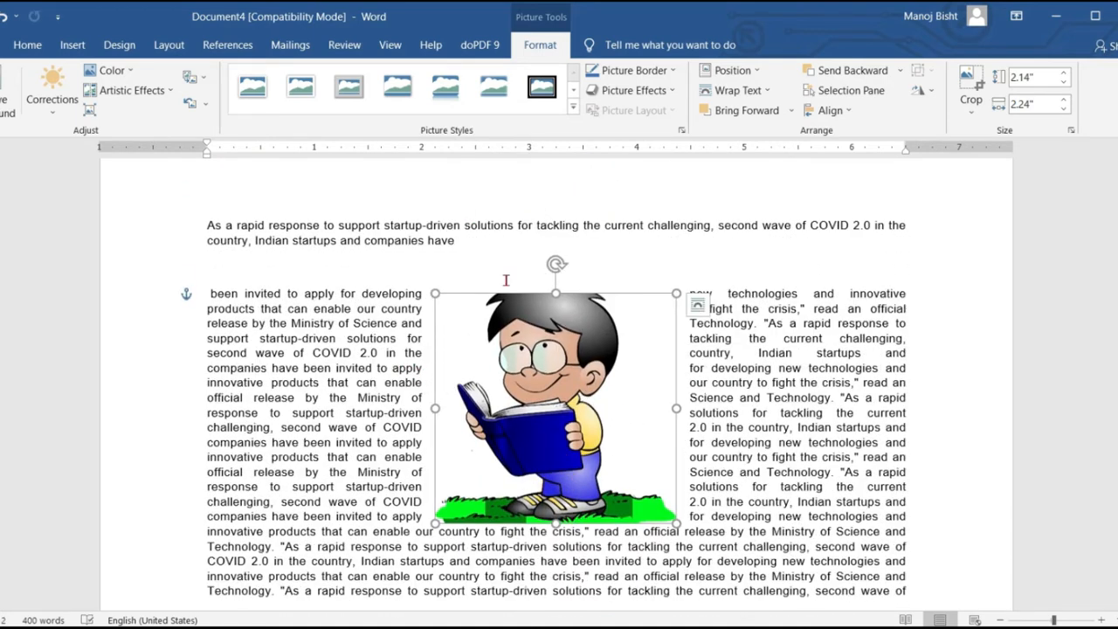
# Increase the boy picture's right-side distance from text in the advanced layout options.
pyautogui.click(738, 90)
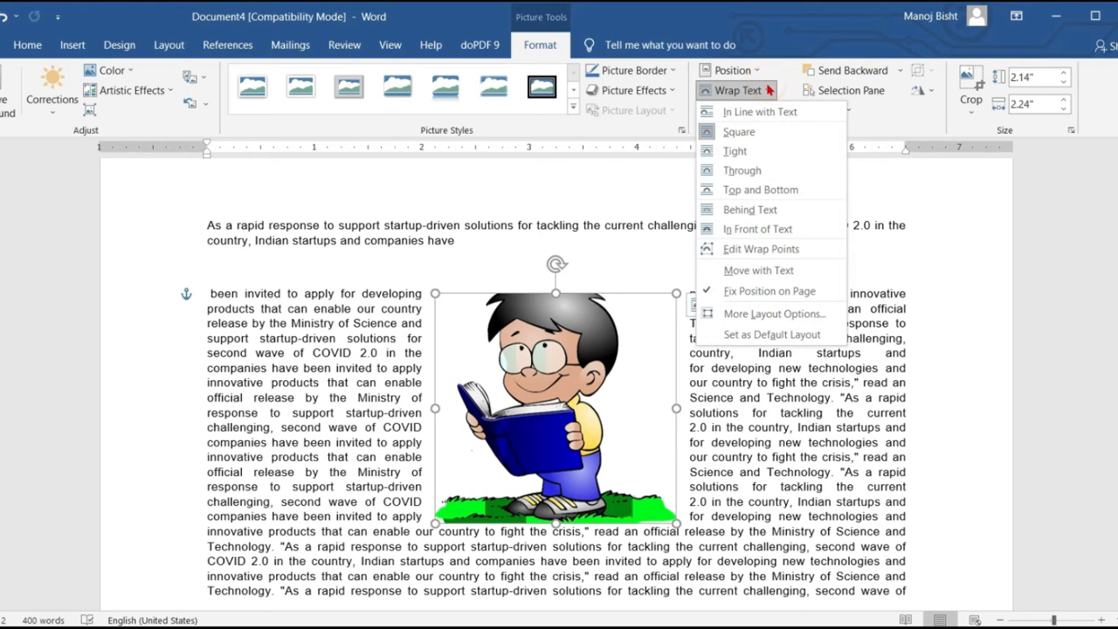
pyautogui.click(774, 314)
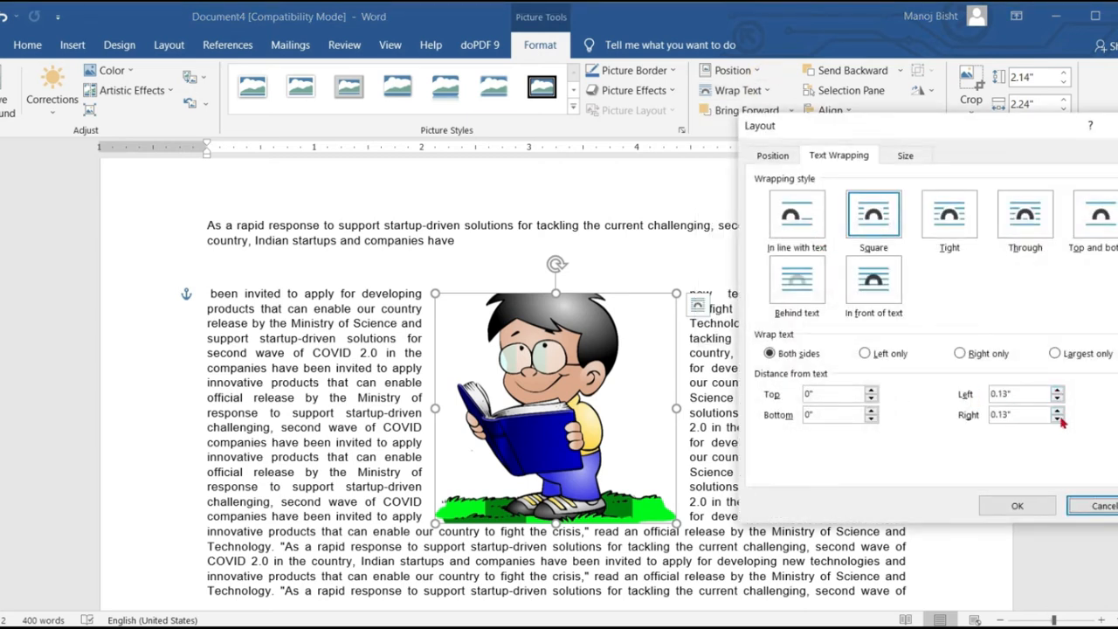
pyautogui.click(1057, 410)
pyautogui.click(1057, 411)
pyautogui.click(1057, 411)
pyautogui.click(1057, 410)
pyautogui.click(1057, 411)
pyautogui.click(1057, 411)
pyautogui.click(995, 503)
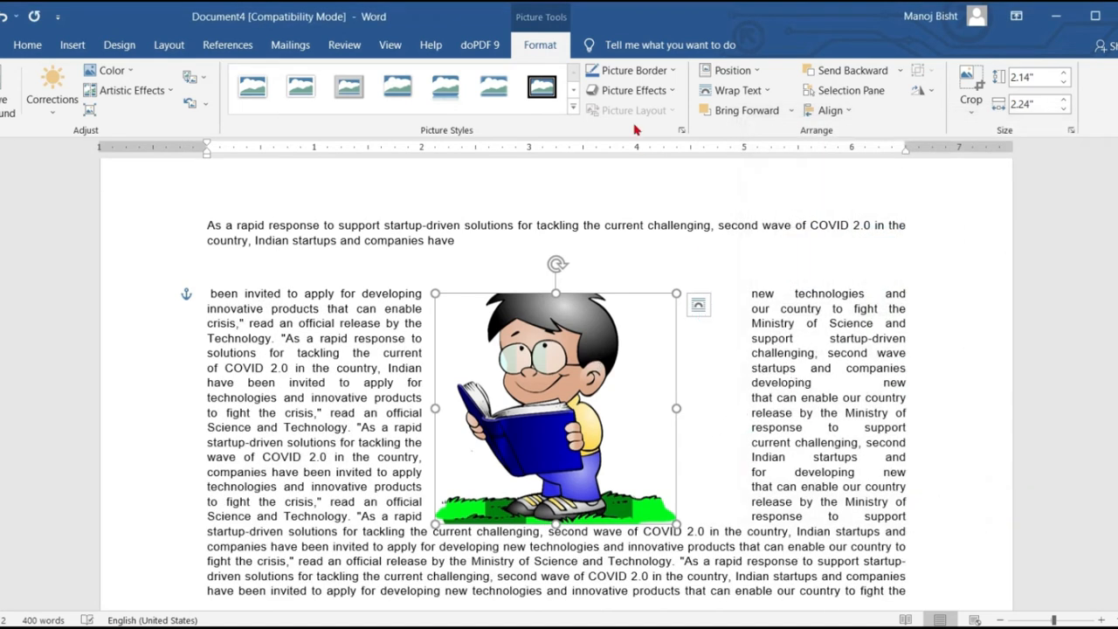
# Move the boy picture up beside the opening lines of that page and set its layout as the default.
pyautogui.click(734, 91)
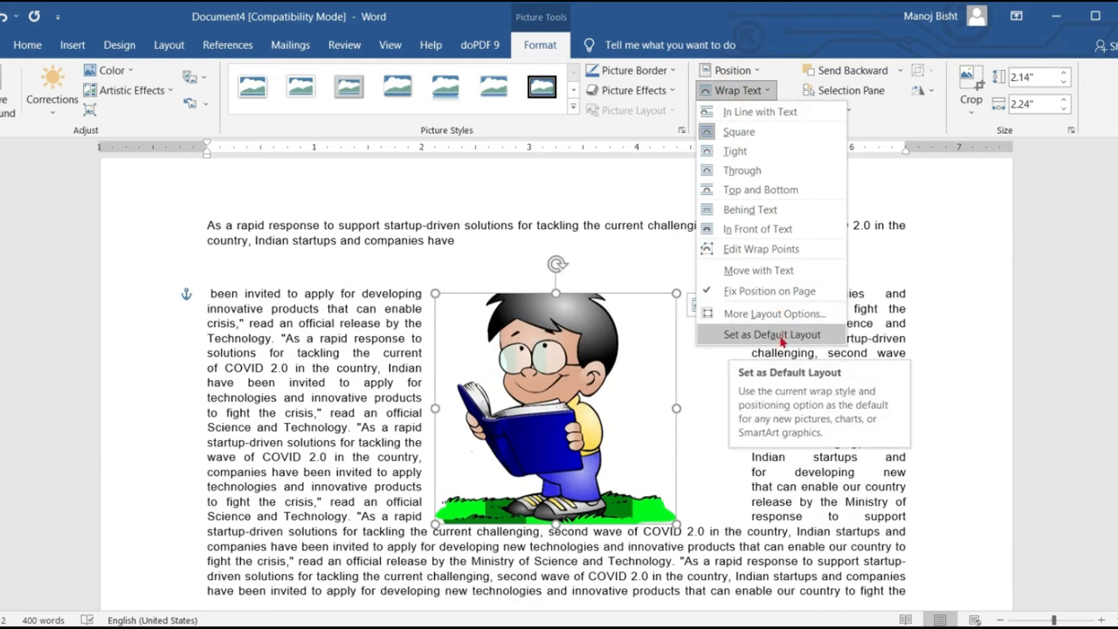
pyautogui.click(587, 449)
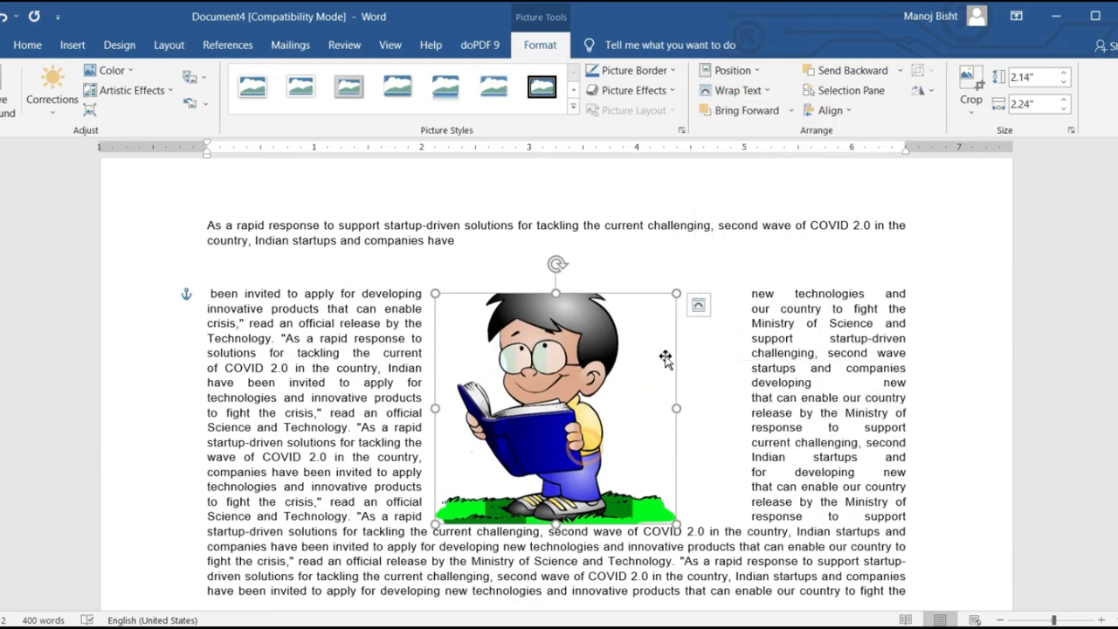
pyautogui.scroll(2, 594, 412)
pyautogui.scroll(-3, 596, 407)
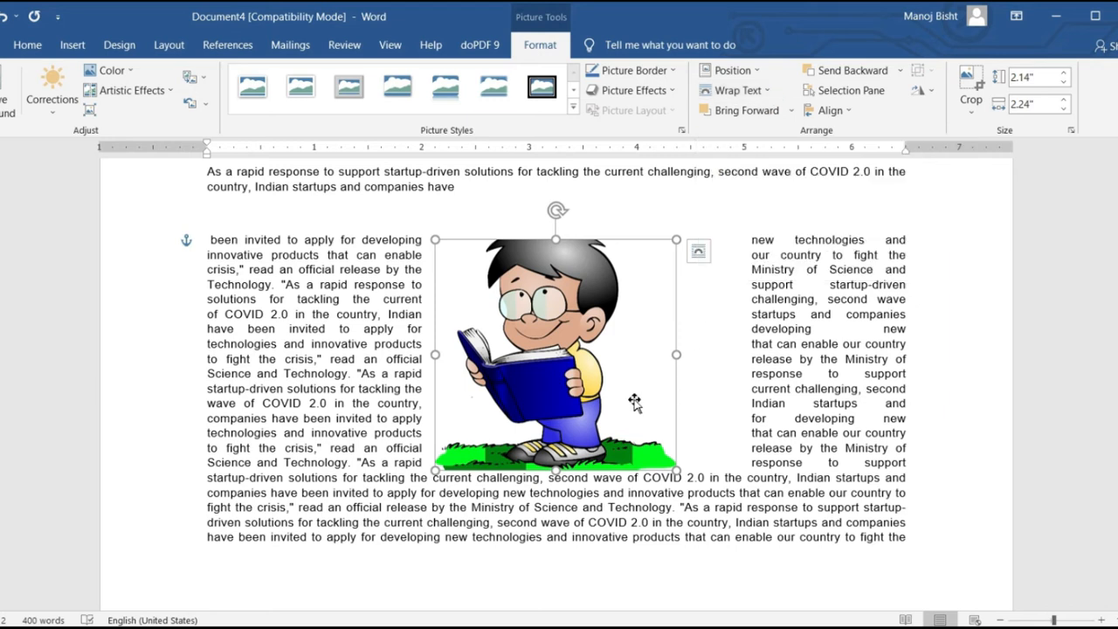
pyautogui.moveTo(612, 395); pyautogui.dragTo(523, 279)
pyautogui.scroll(1, 539, 329)
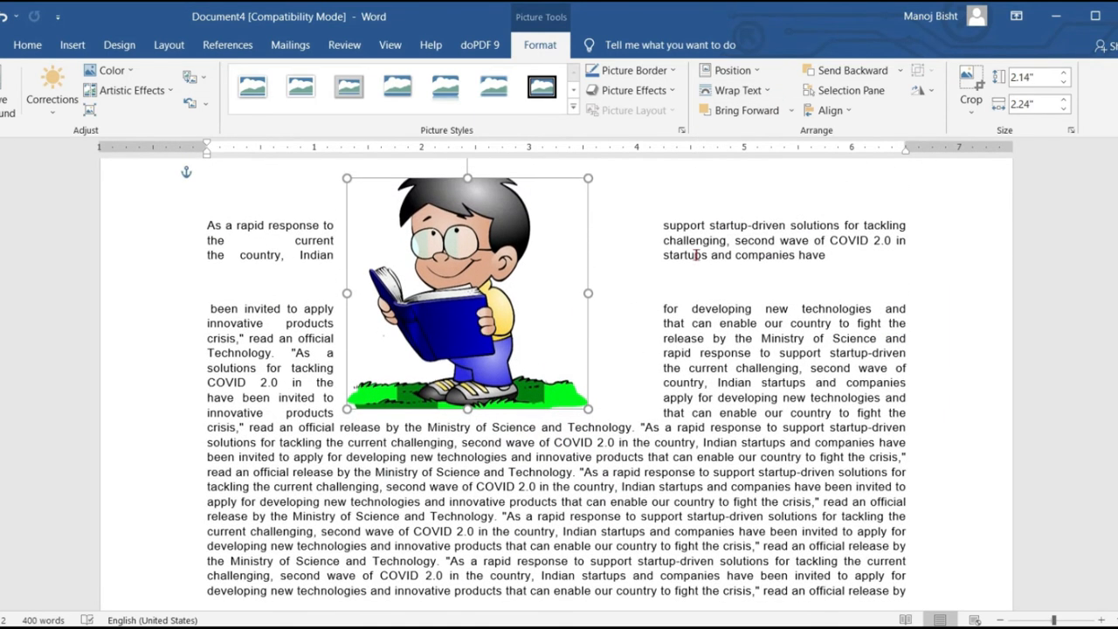
pyautogui.click(769, 95)
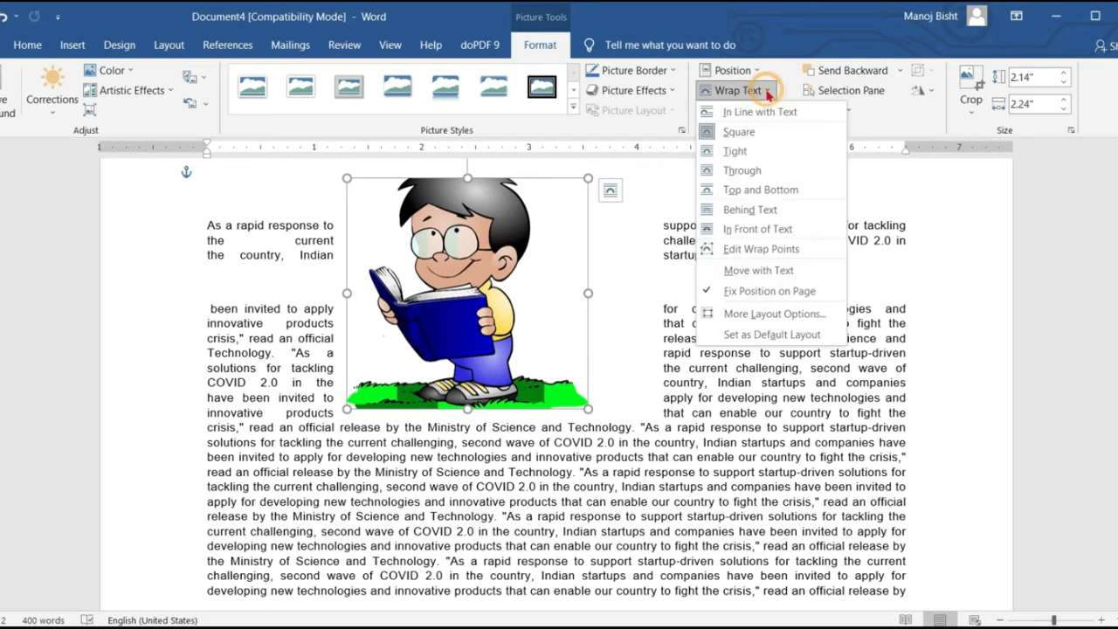
pyautogui.click(794, 341)
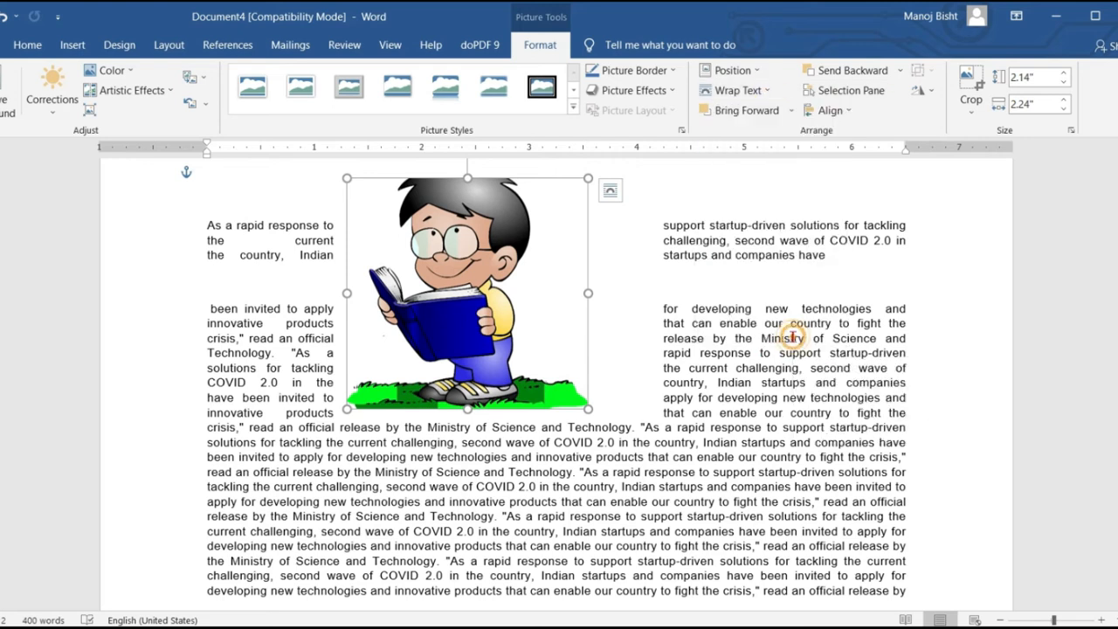
# Insert the Downloads photo of hands pulling paper from a folder (pexels, 4792284.jpg) before "Ministry" in the text below the boy.
pyautogui.click(273, 370)
pyautogui.click(367, 472)
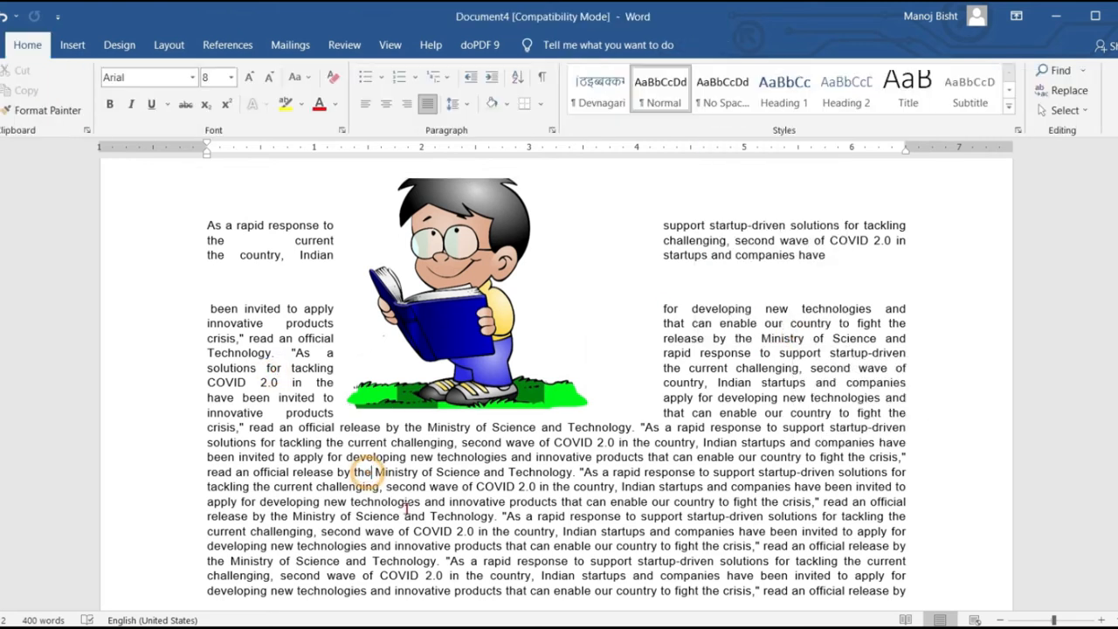
pyautogui.click(73, 45)
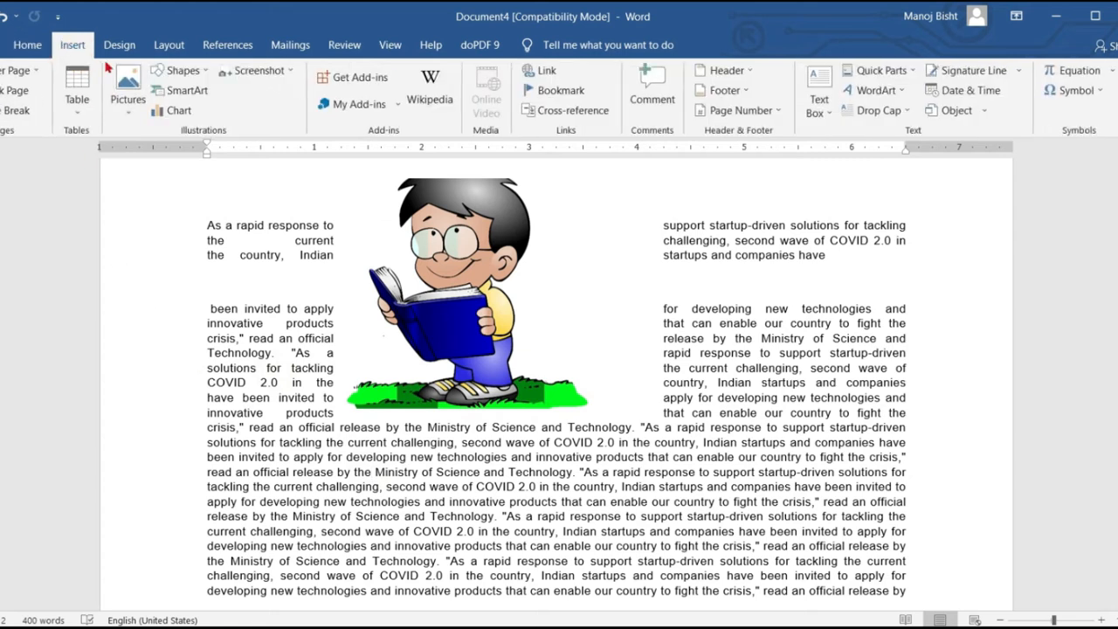
pyautogui.click(131, 111)
pyautogui.click(166, 155)
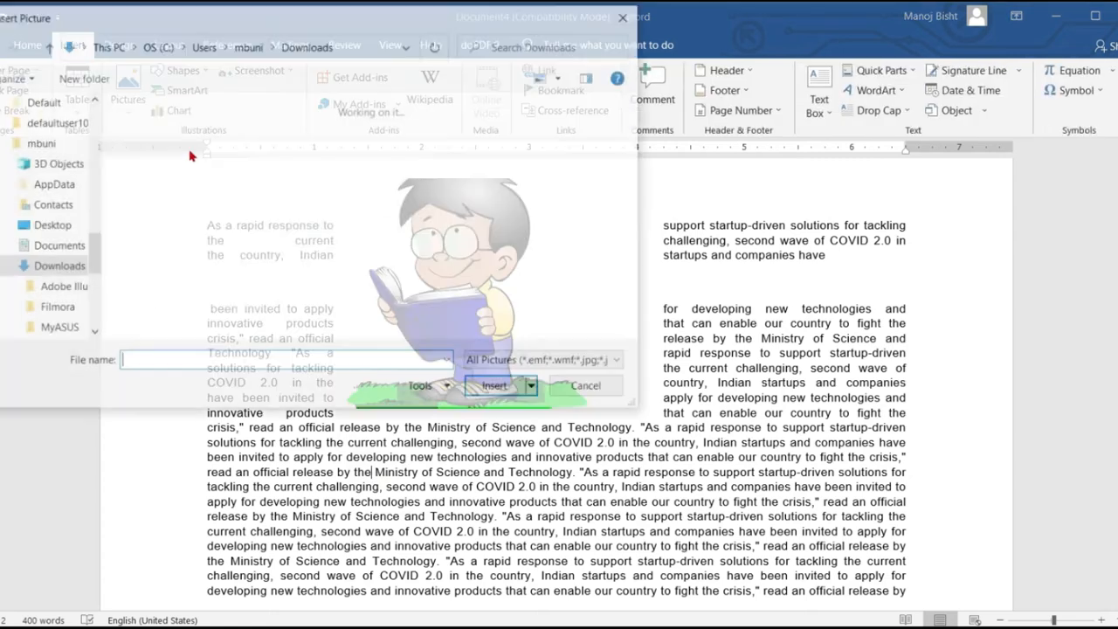
pyautogui.click(326, 228)
pyautogui.scroll(-5, 393, 245)
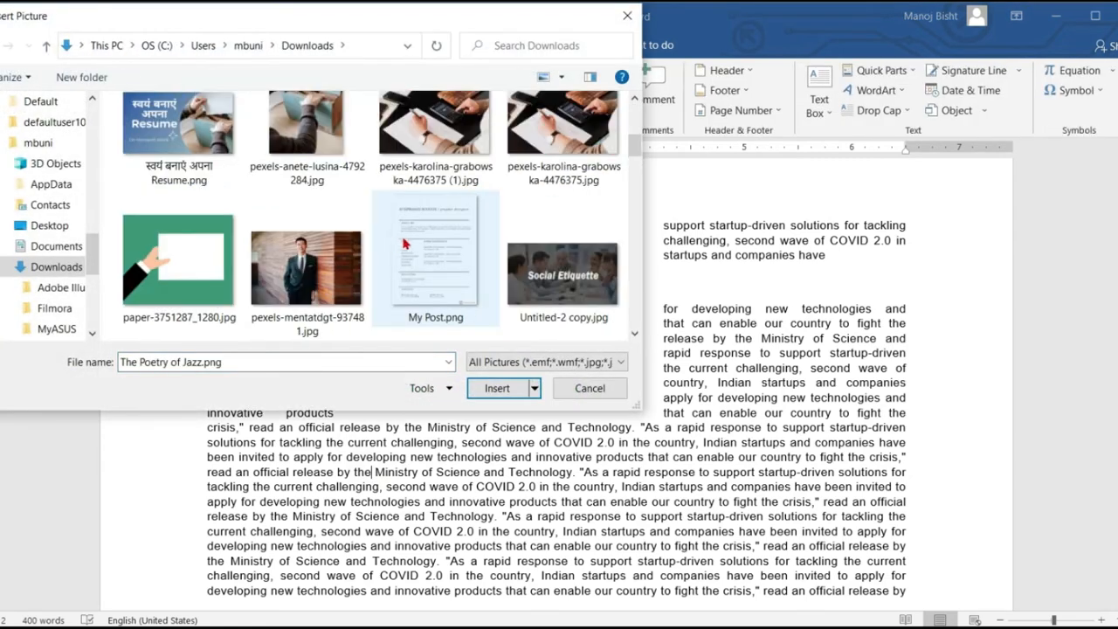
pyautogui.scroll(1, 506, 260)
pyautogui.click(311, 186)
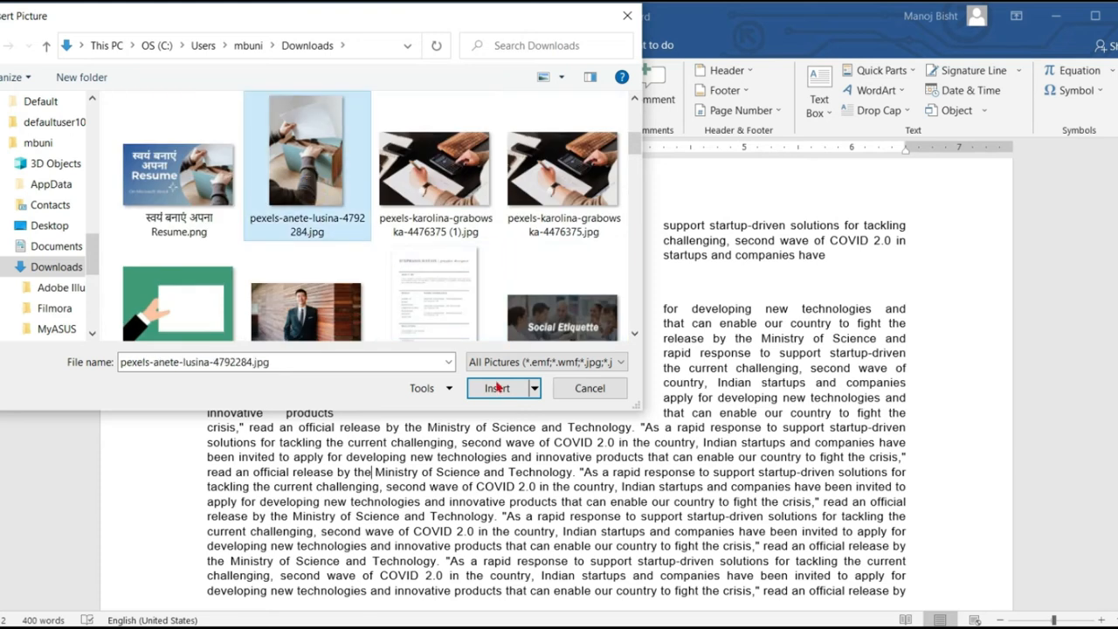
pyautogui.click(495, 389)
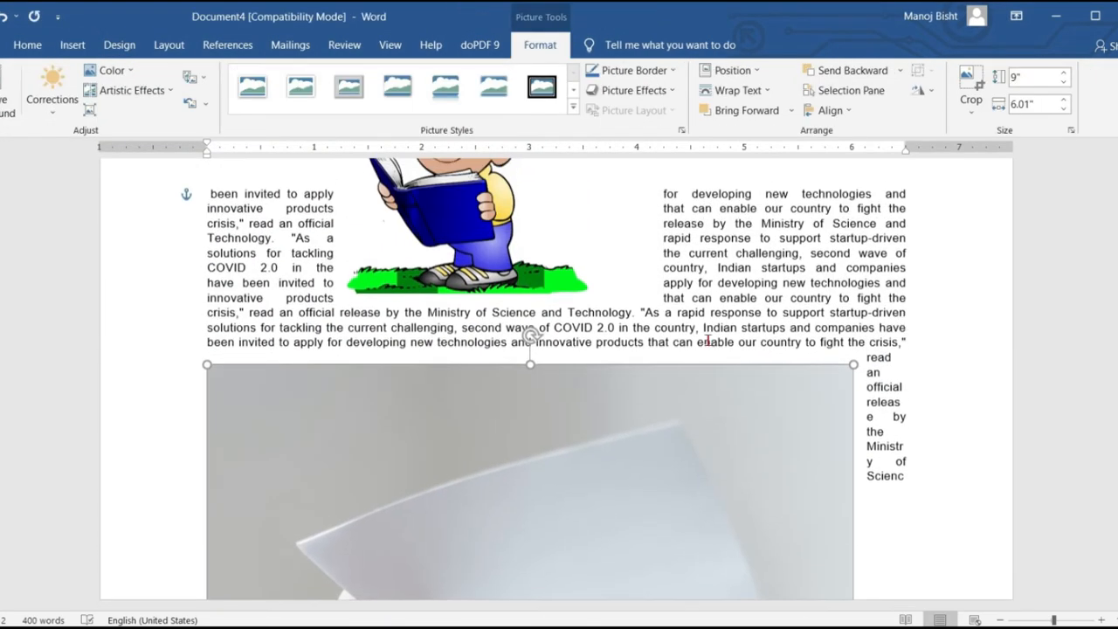
# Move the inserted folder photo around the pages and onto the sunset picture on the first page.
pyautogui.scroll(-3, 703, 350)
pyautogui.moveTo(582, 372); pyautogui.dragTo(594, 215)
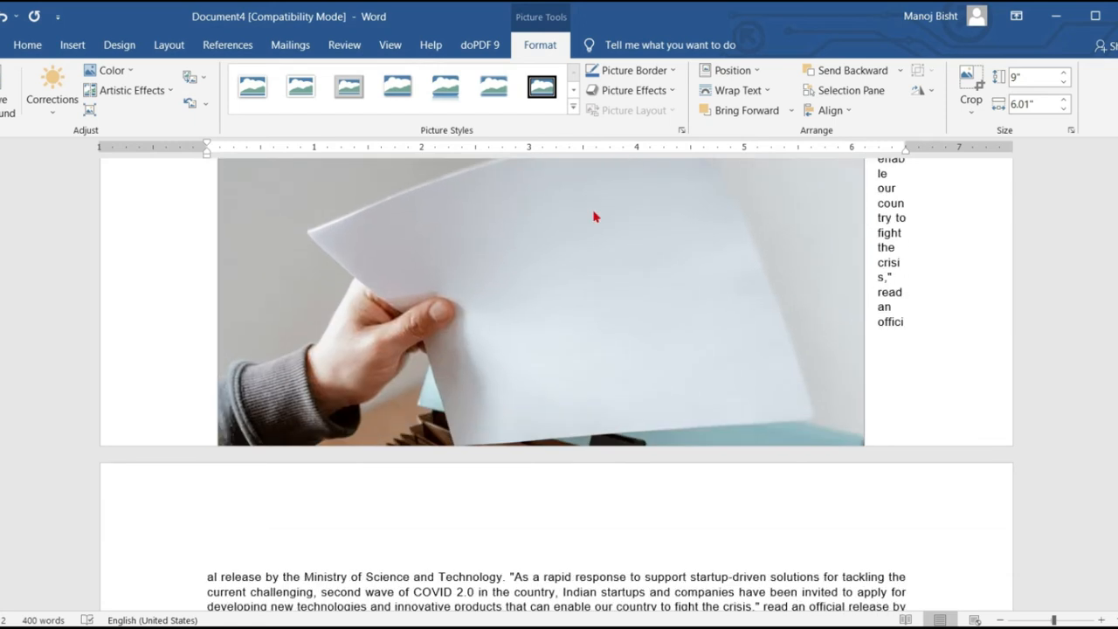
pyautogui.scroll(4, 667, 343)
pyautogui.scroll(1, 667, 343)
pyautogui.moveTo(655, 417); pyautogui.dragTo(622, 271)
pyautogui.scroll(-6, 647, 288)
pyautogui.scroll(5, 602, 328)
pyautogui.moveTo(582, 337); pyautogui.dragTo(679, 297)
pyautogui.moveTo(616, 391); pyautogui.dragTo(480, 405)
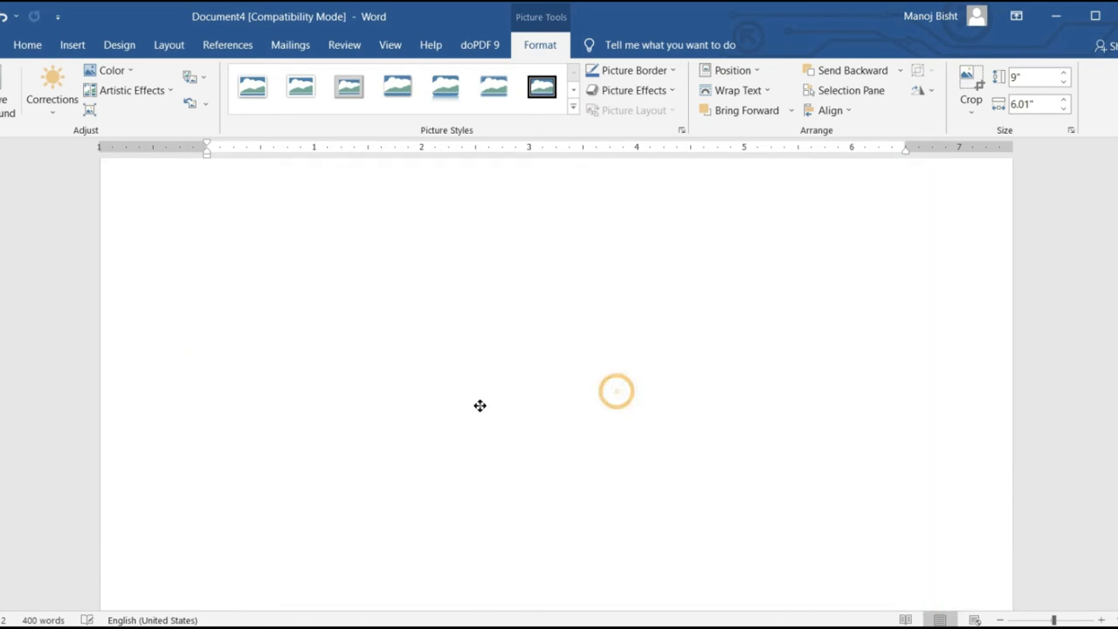
pyautogui.scroll(-7, 682, 262)
pyautogui.moveTo(582, 277); pyautogui.dragTo(733, 377)
pyautogui.scroll(-5, 624, 275)
pyautogui.moveTo(623, 240); pyautogui.dragTo(580, 524)
pyautogui.scroll(-5, 653, 336)
pyautogui.moveTo(584, 257); pyautogui.dragTo(579, 428)
pyautogui.scroll(-4, 612, 367)
pyautogui.scroll(4, 742, 310)
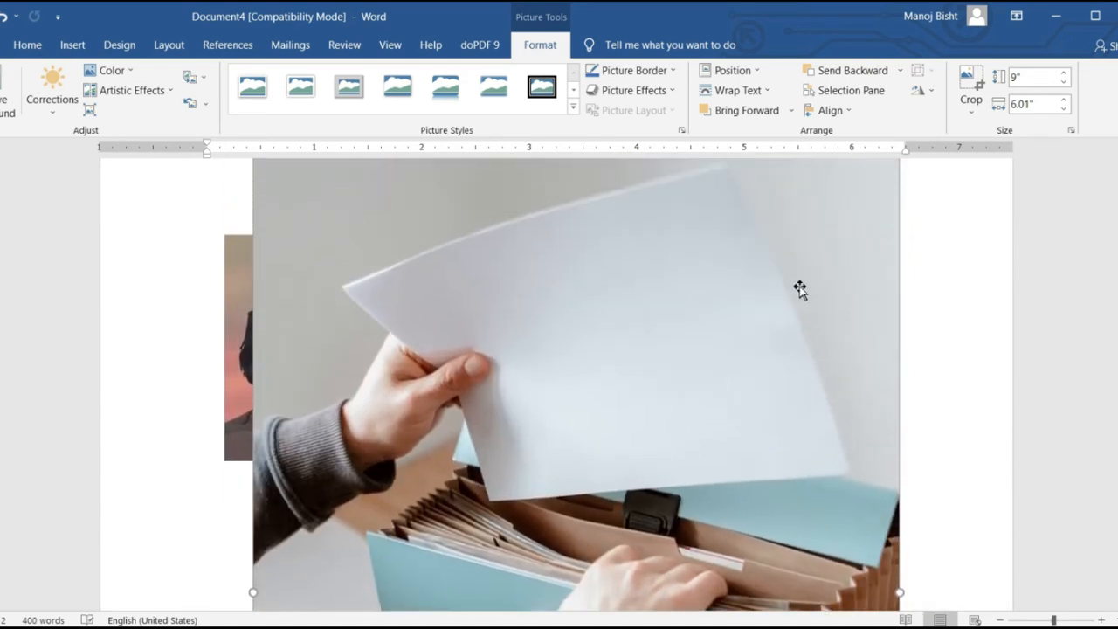
# Shrink the folder photo to about 6.64" by 4.43", place it in the second page's text and review its wrap settings.
pyautogui.click(850, 230)
pyautogui.moveTo(848, 240); pyautogui.dragTo(603, 424)
pyautogui.scroll(-10, 606, 387)
pyautogui.moveTo(531, 354); pyautogui.dragTo(715, 384)
pyautogui.scroll(-1, 694, 360)
pyautogui.scroll(-3, 694, 365)
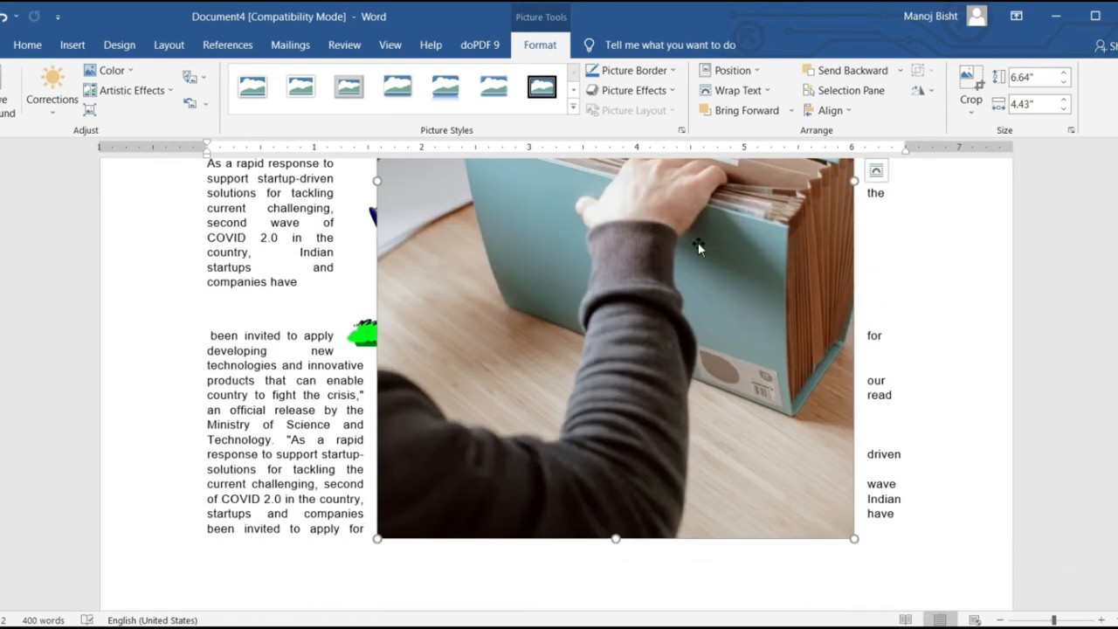
pyautogui.click(770, 92)
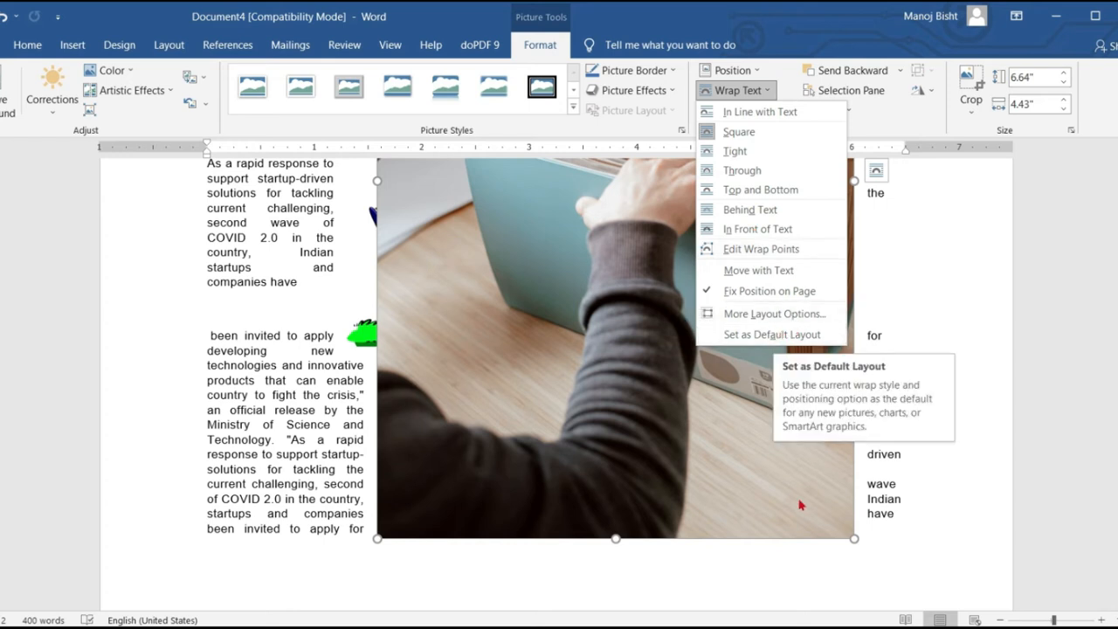
pyautogui.click(856, 540)
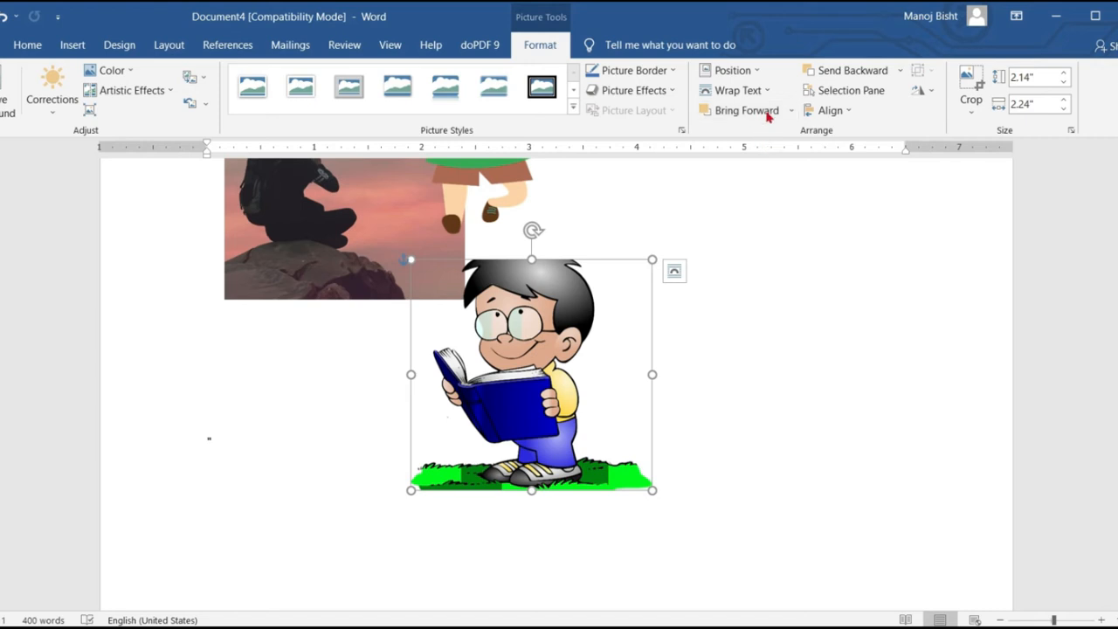
# Overlap the pictures by moving the backpack child onto the sunset photo and the reading boy onto the child.
pyautogui.scroll(3, 664, 271)
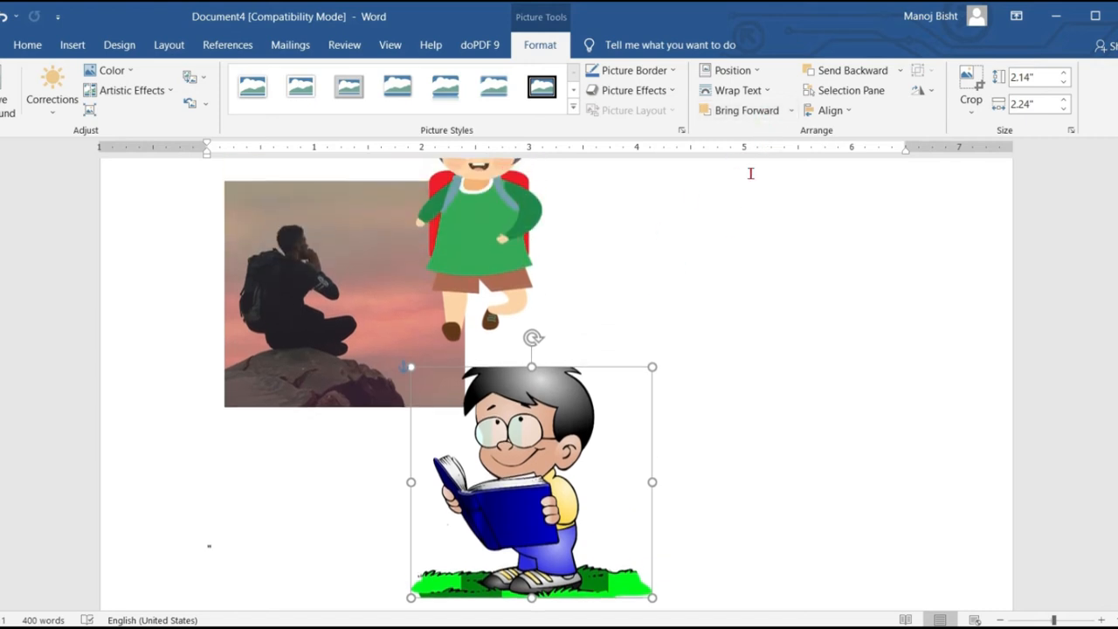
pyautogui.click(793, 112)
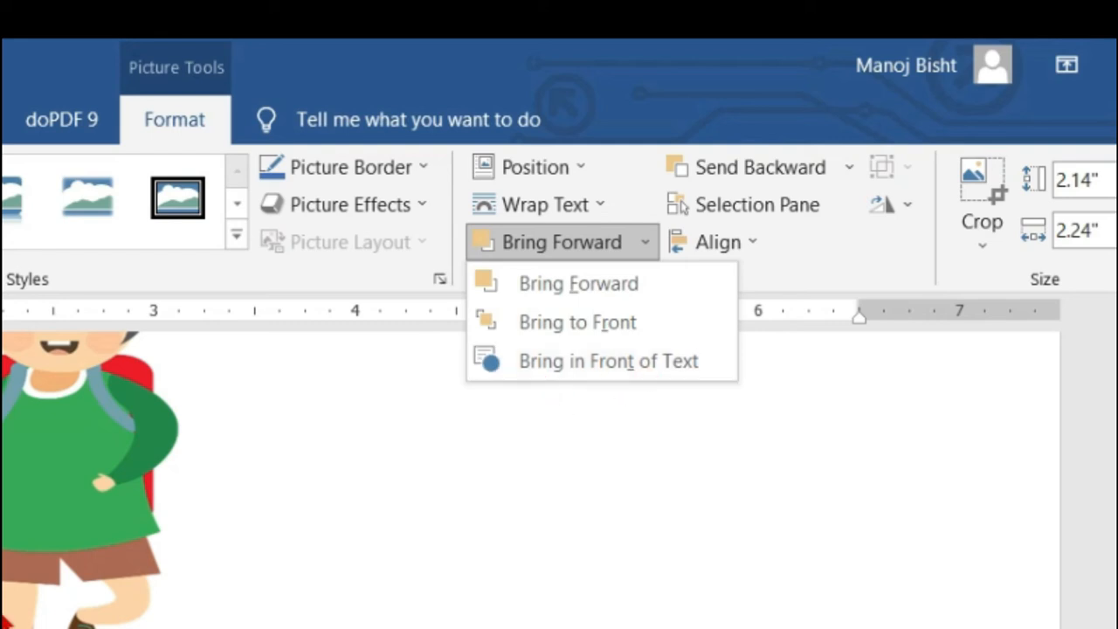
pyautogui.click(39, 485)
pyautogui.moveTo(519, 232); pyautogui.dragTo(430, 398)
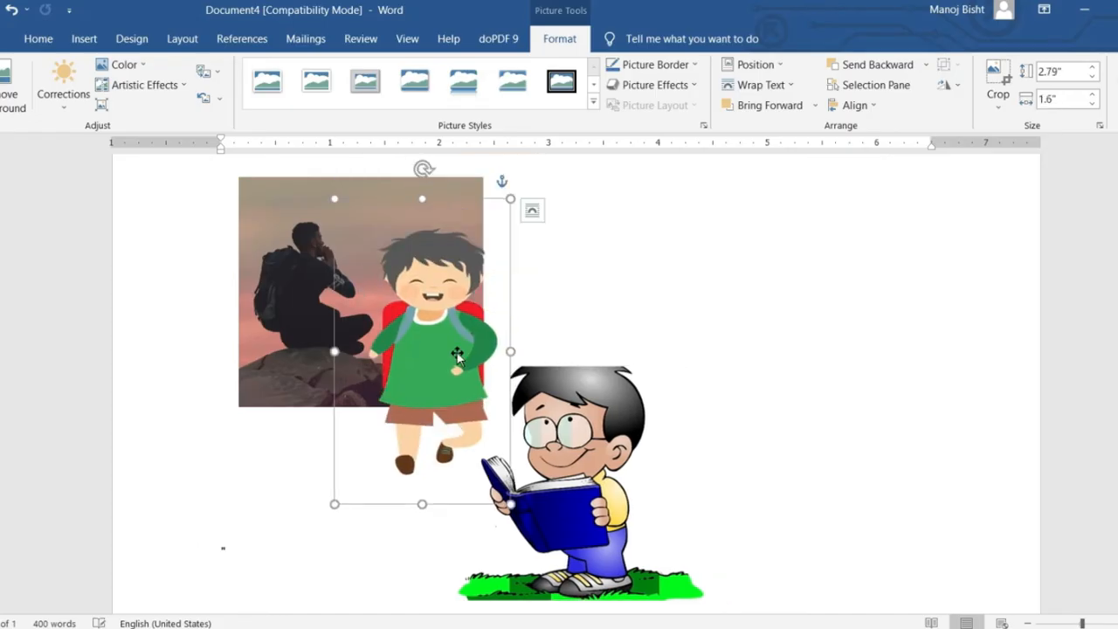
pyautogui.moveTo(542, 463); pyautogui.dragTo(416, 442)
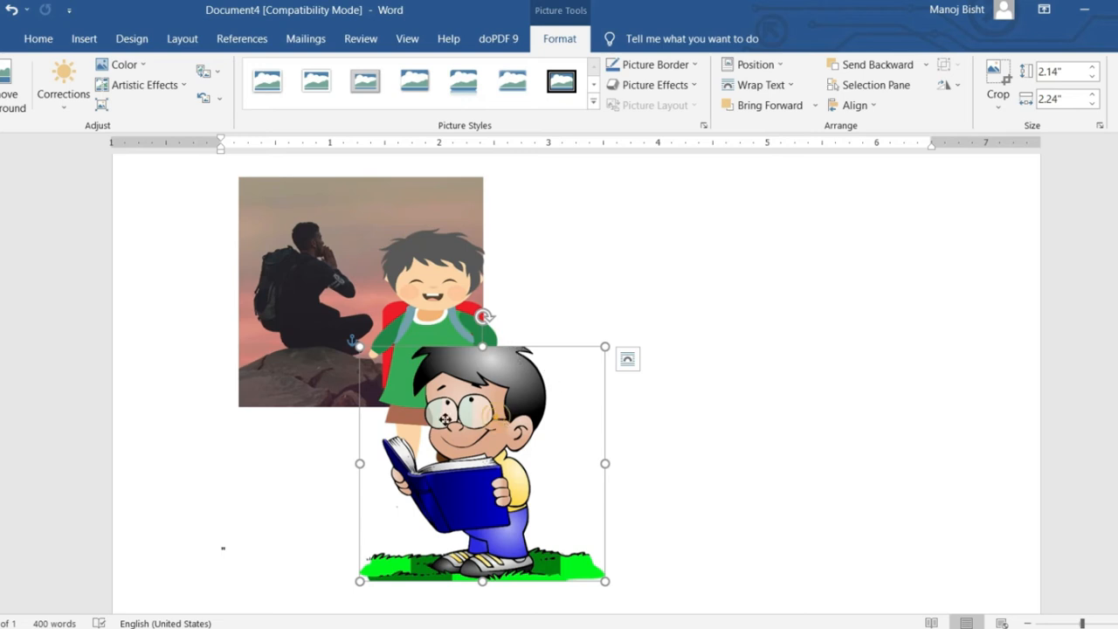
# Move the reading boy across the sunset photo's lower edge and bring the sunset photo forward two levels above both cartoon pictures.
pyautogui.moveTo(502, 415); pyautogui.dragTo(394, 419)
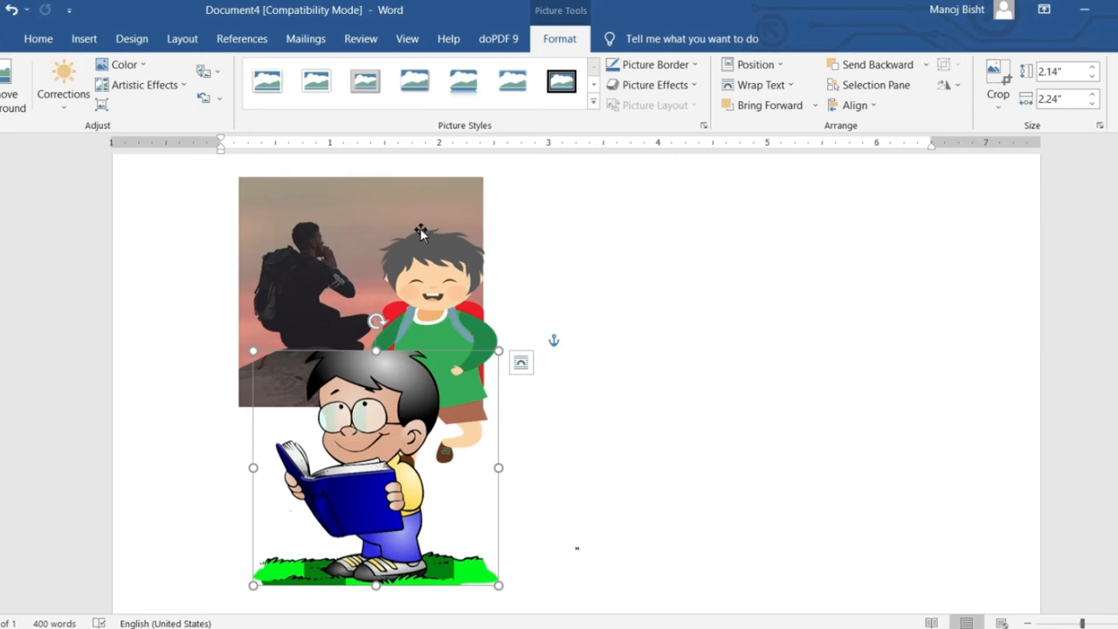
pyautogui.click(441, 208)
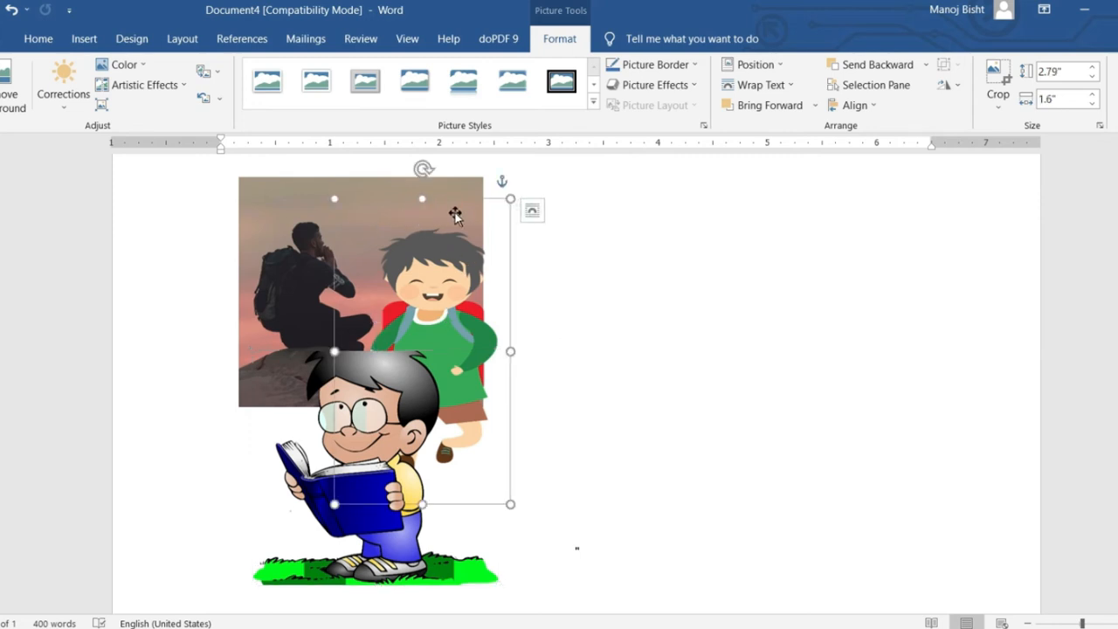
pyautogui.click(279, 196)
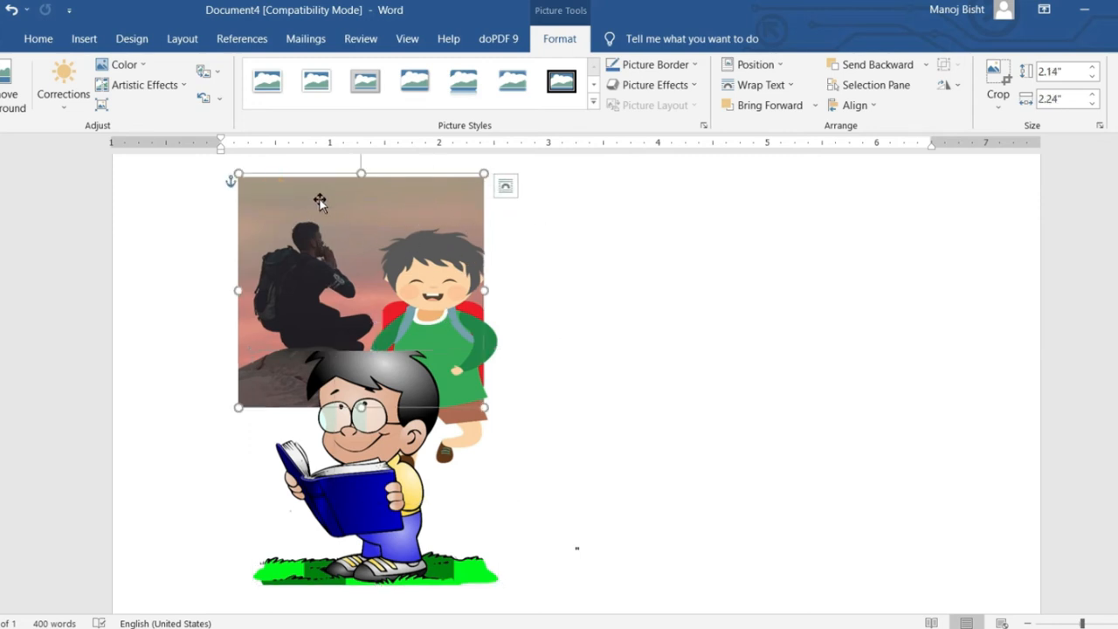
pyautogui.click(760, 108)
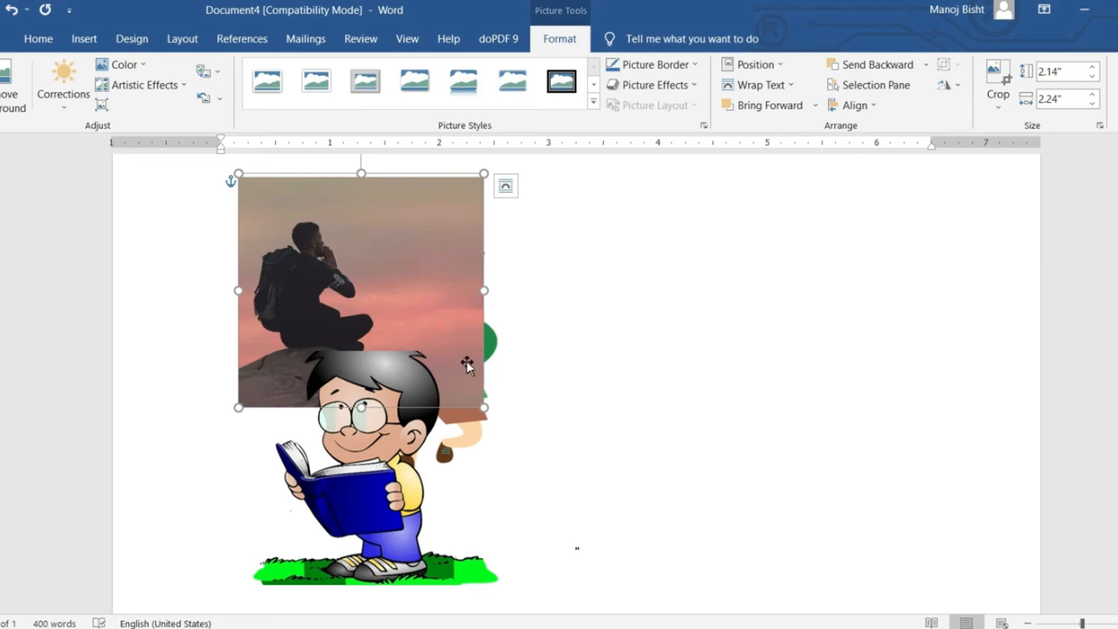
pyautogui.click(766, 110)
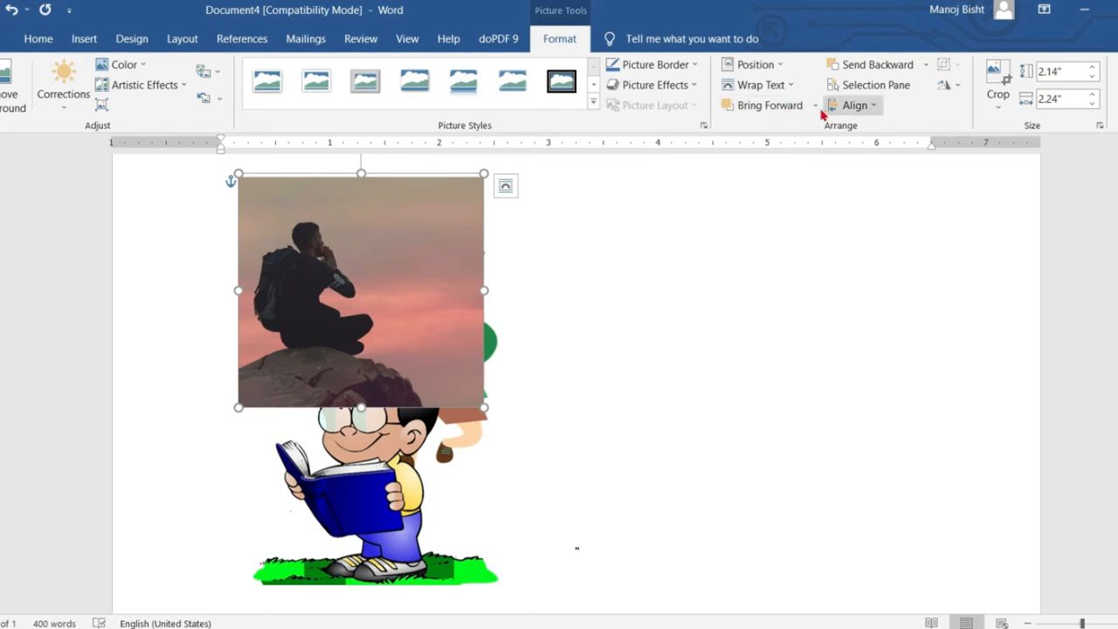
# Send the sunset photo backward two levels behind both cartoons, bring it forward two levels, and send it back again.
pyautogui.click(816, 112)
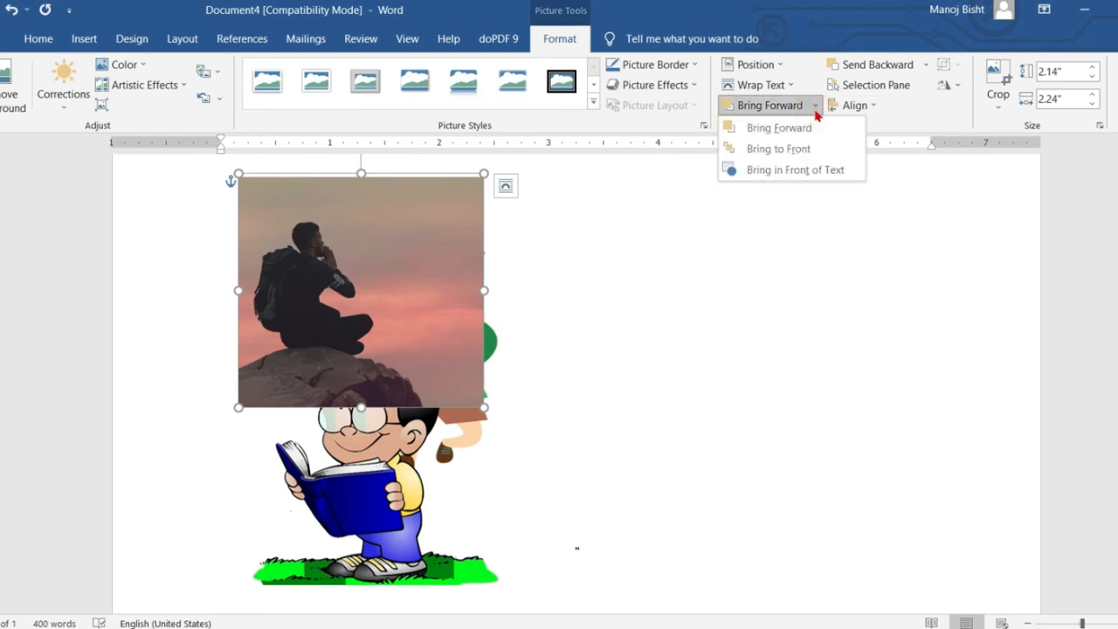
pyautogui.click(918, 137)
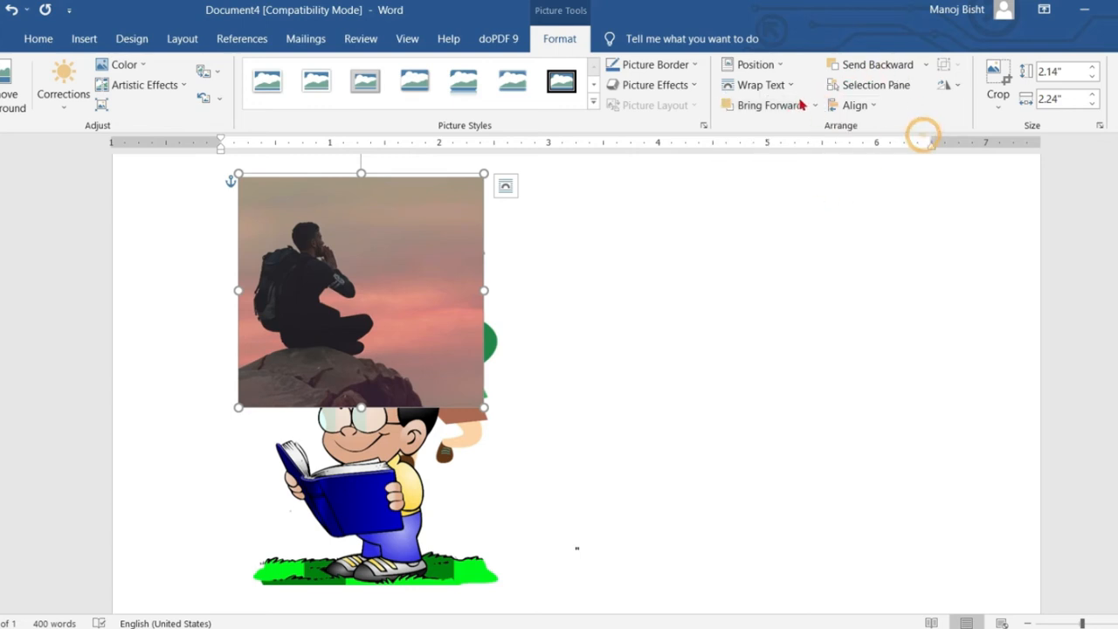
pyautogui.click(894, 67)
pyautogui.click(893, 68)
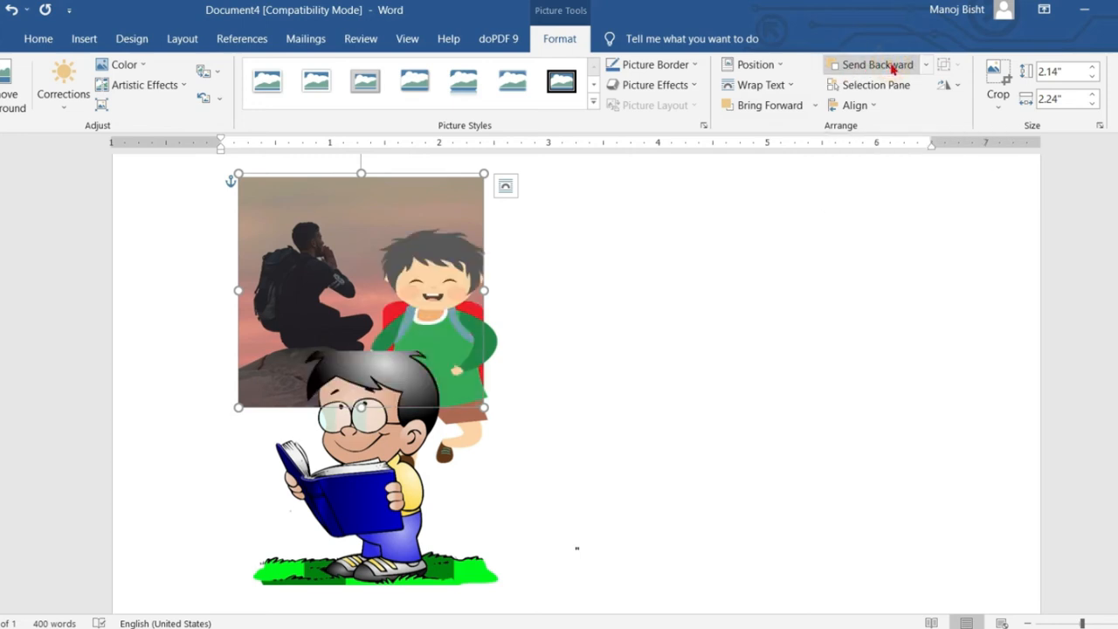
pyautogui.click(780, 107)
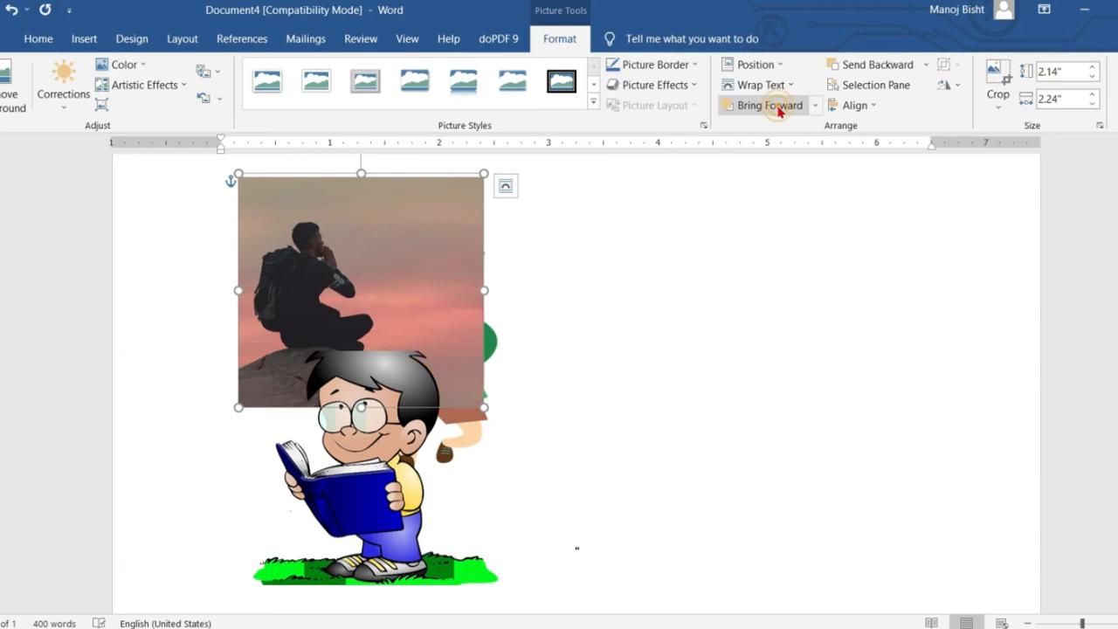
pyautogui.click(780, 107)
pyautogui.click(882, 70)
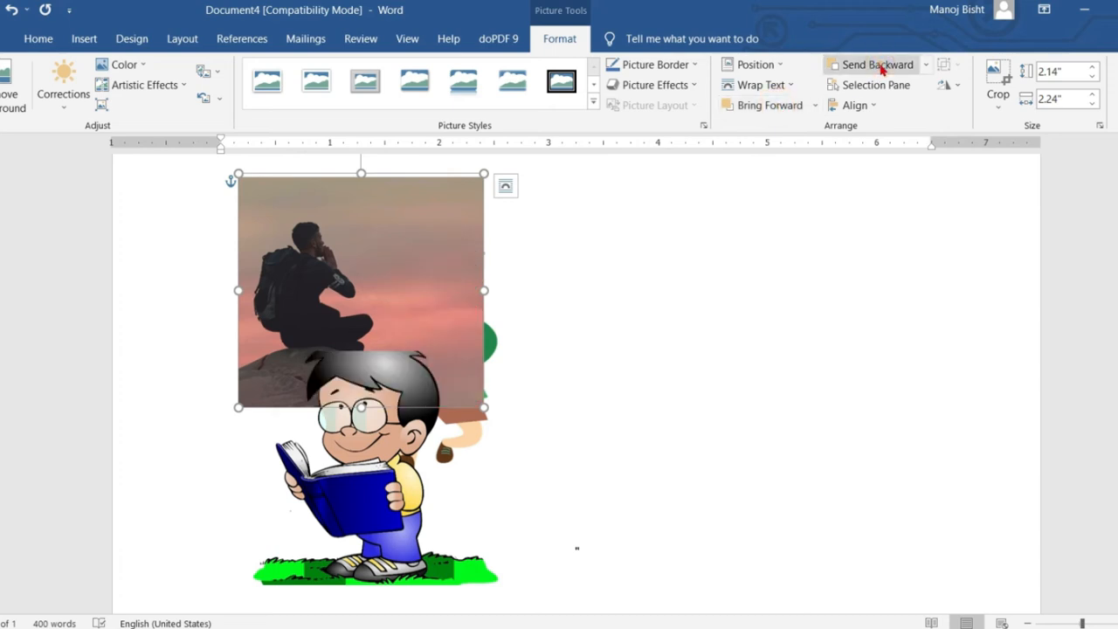
pyautogui.click(882, 70)
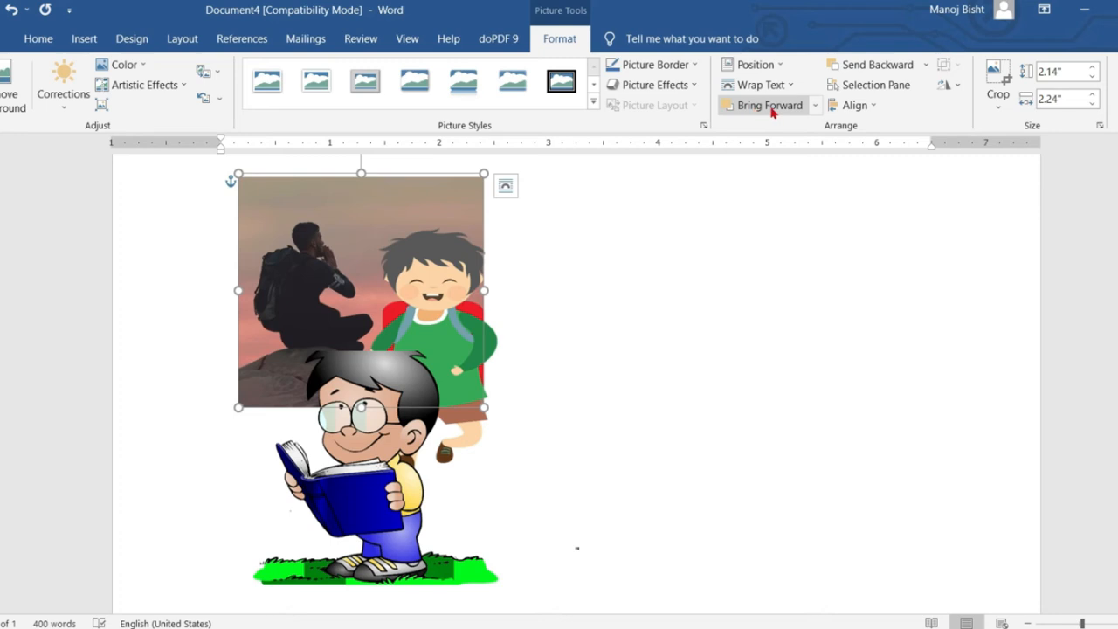
# Rearrange the overlap by moving the sunset photo behind the backpack child and the reading boy over the photo's lower-left corner.
pyautogui.click(816, 106)
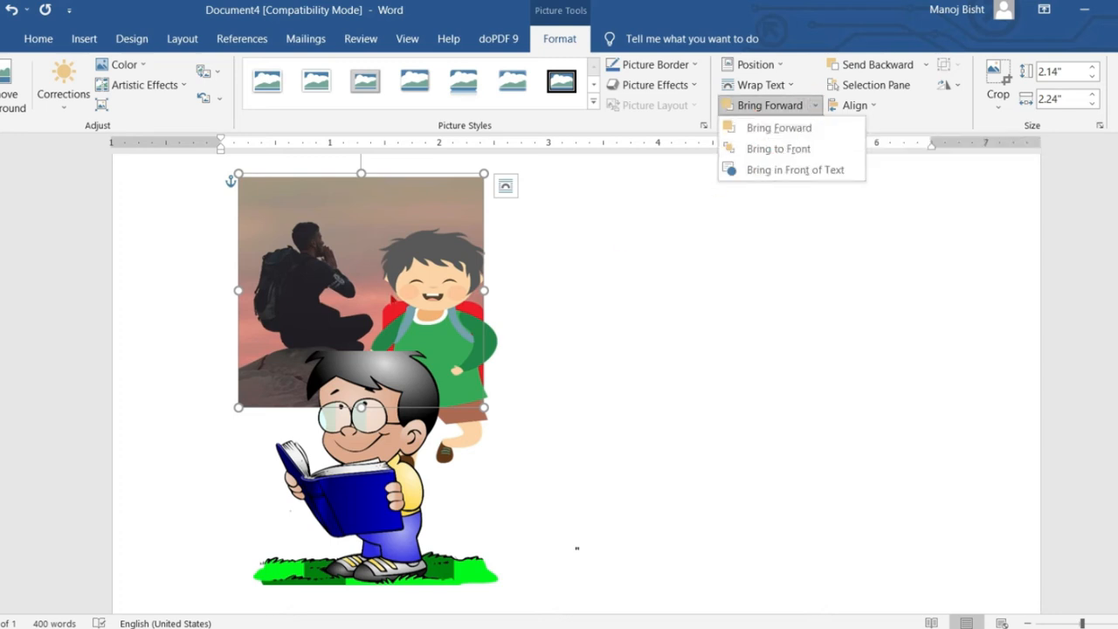
pyautogui.click(306, 215)
pyautogui.moveTo(326, 205); pyautogui.dragTo(386, 237)
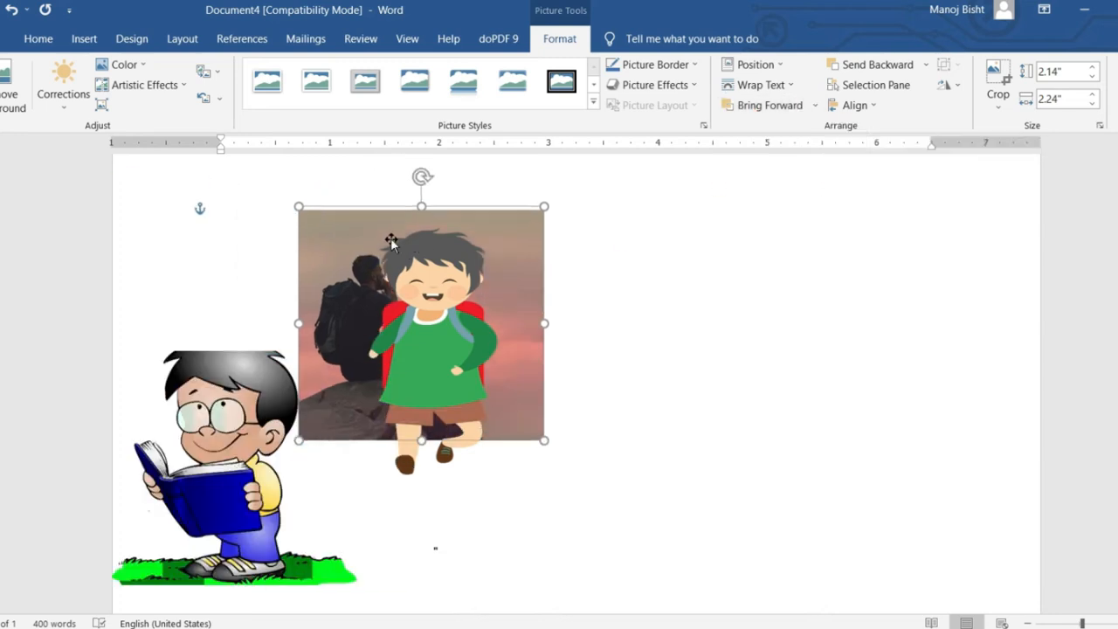
pyautogui.moveTo(240, 410); pyautogui.dragTo(350, 417)
pyautogui.click(368, 241)
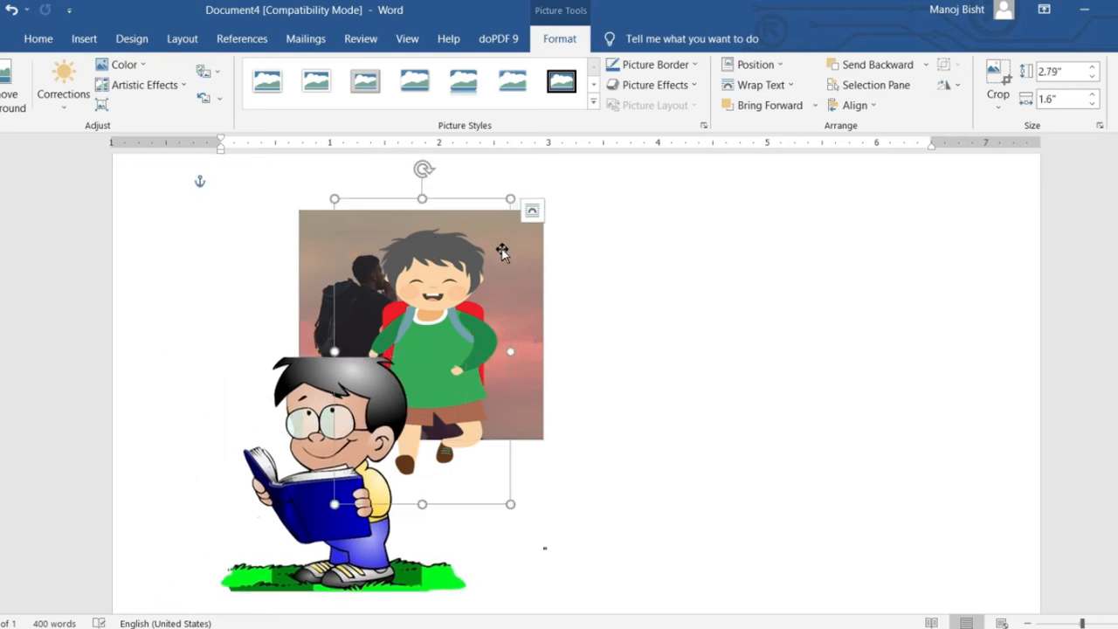
# Bring the sunset photo to the front of all pictures and move it down over the two cartoons.
pyautogui.click(313, 237)
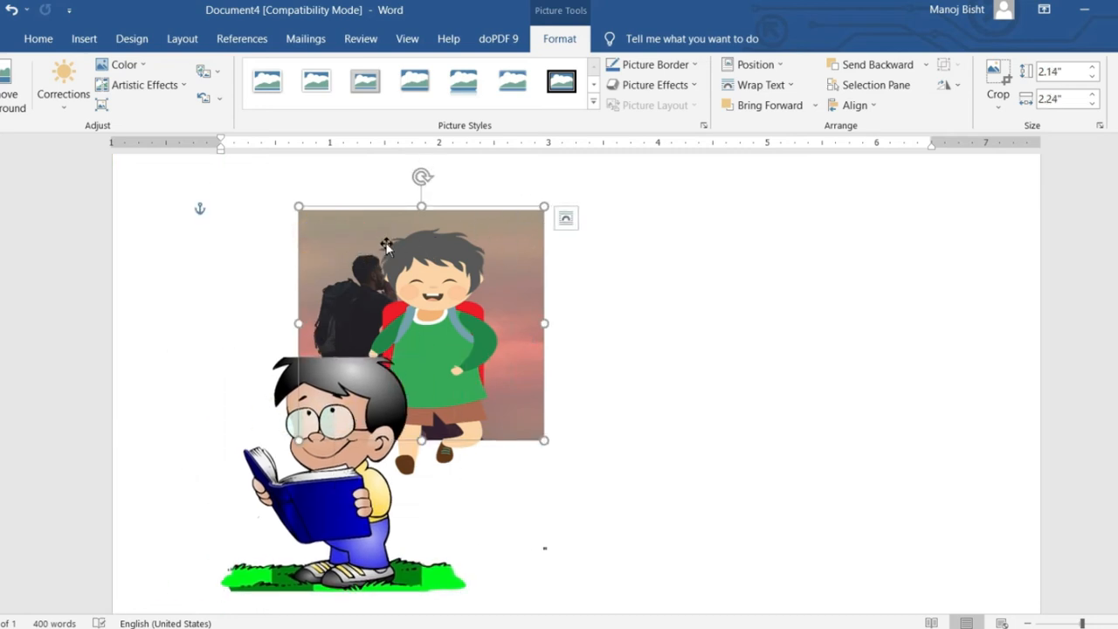
pyautogui.click(816, 105)
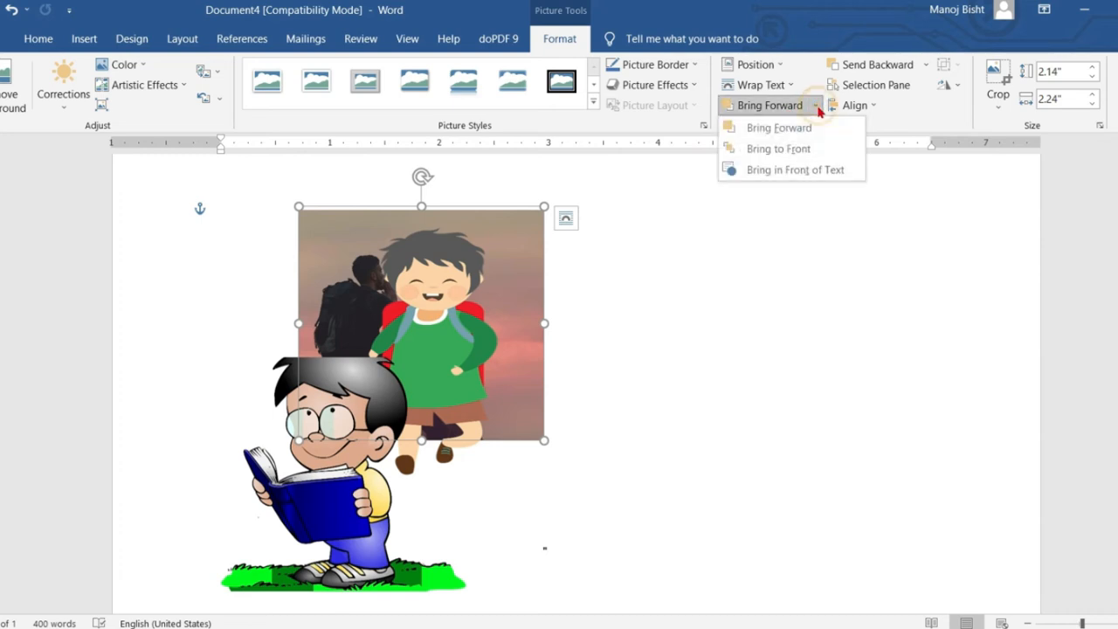
pyautogui.click(797, 149)
pyautogui.moveTo(457, 339); pyautogui.dragTo(511, 468)
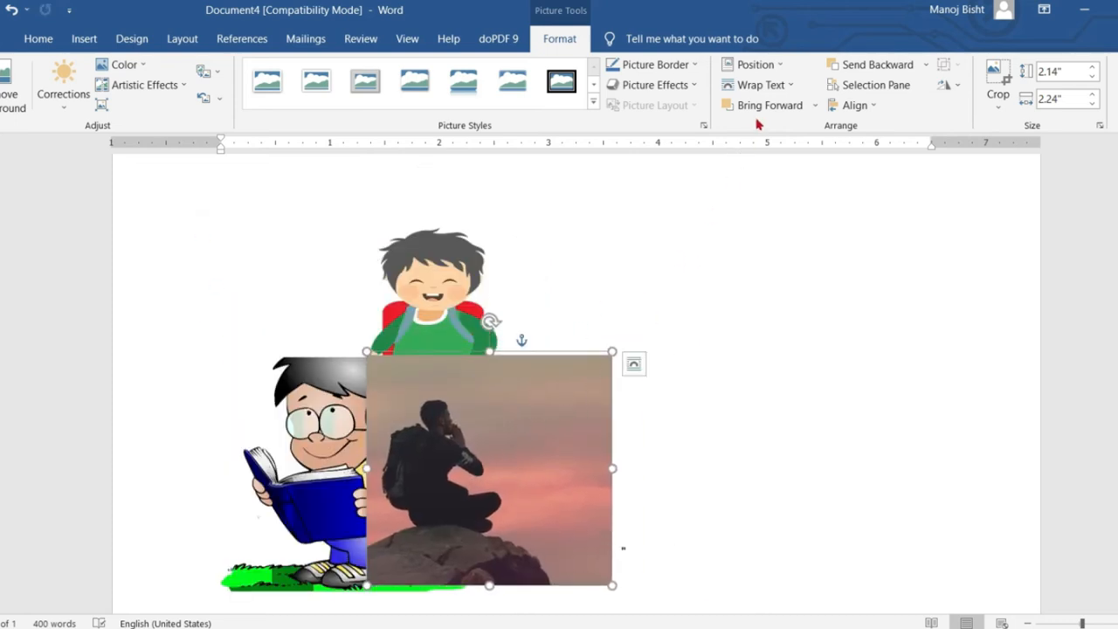
# Review the Bring Forward options and move the sunset photo down into the middle of the article text.
pyautogui.click(813, 106)
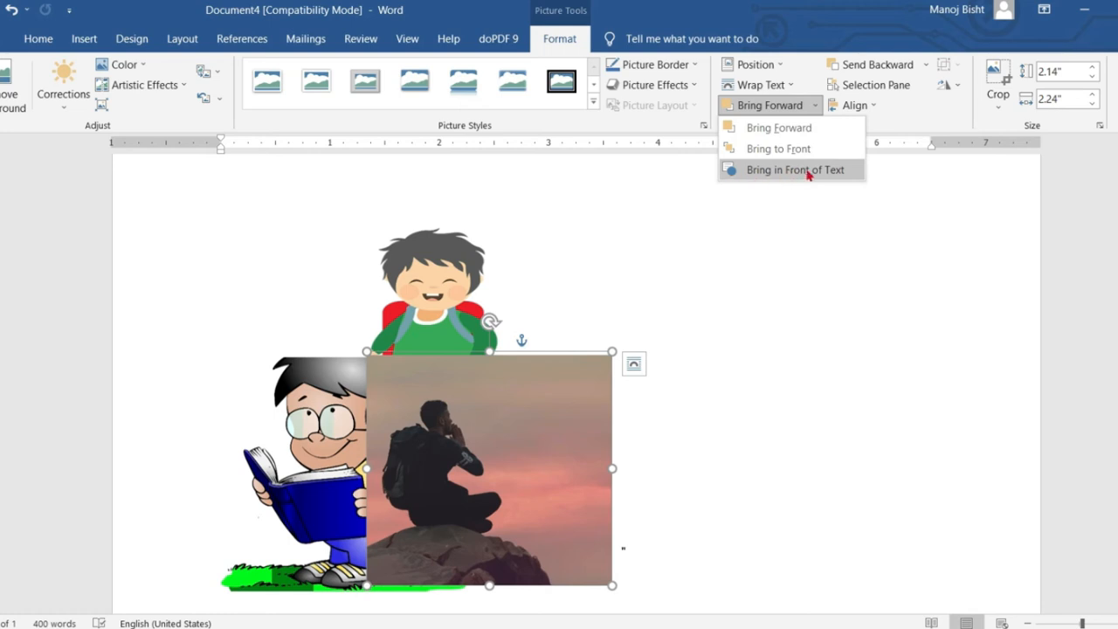
pyautogui.click(531, 404)
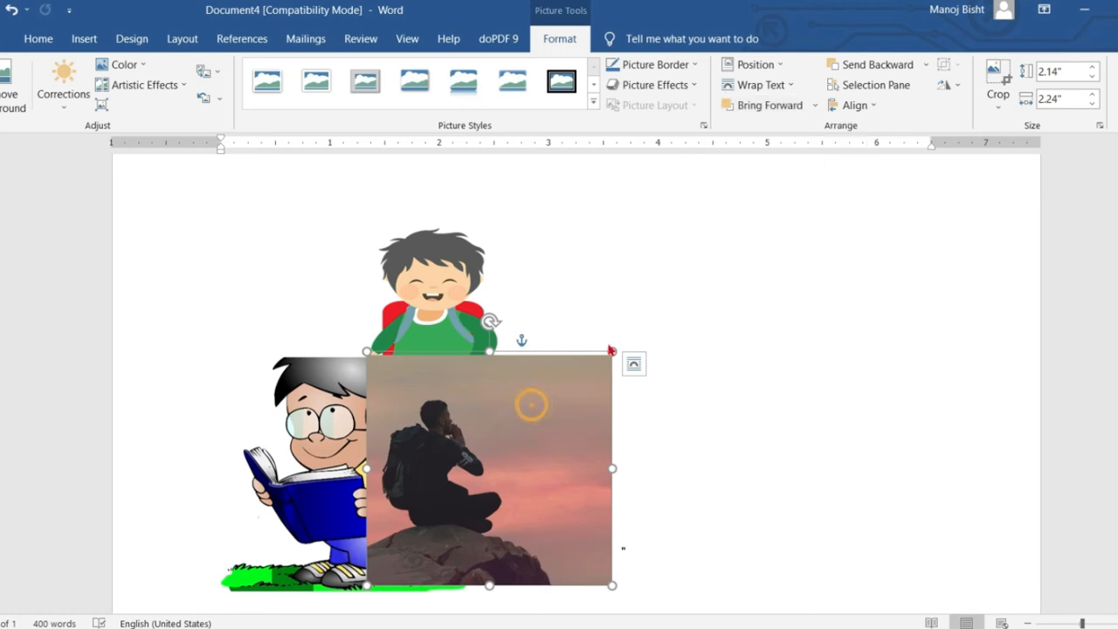
pyautogui.scroll(-5, 531, 405)
pyautogui.moveTo(509, 261); pyautogui.dragTo(598, 468)
pyautogui.scroll(-4, 686, 383)
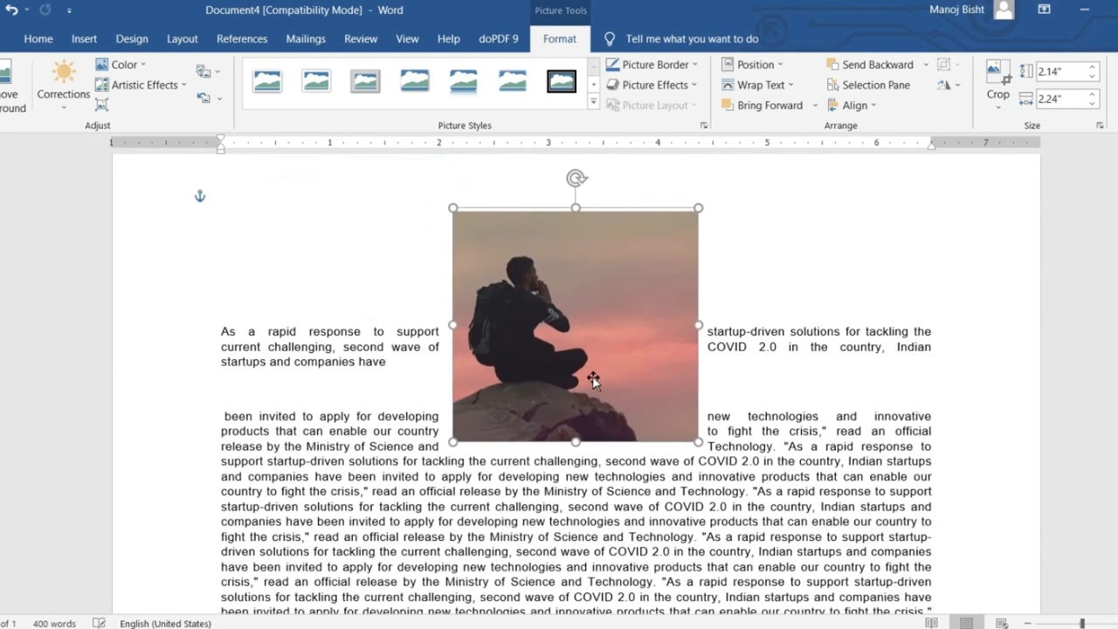
pyautogui.moveTo(594, 376); pyautogui.dragTo(608, 459)
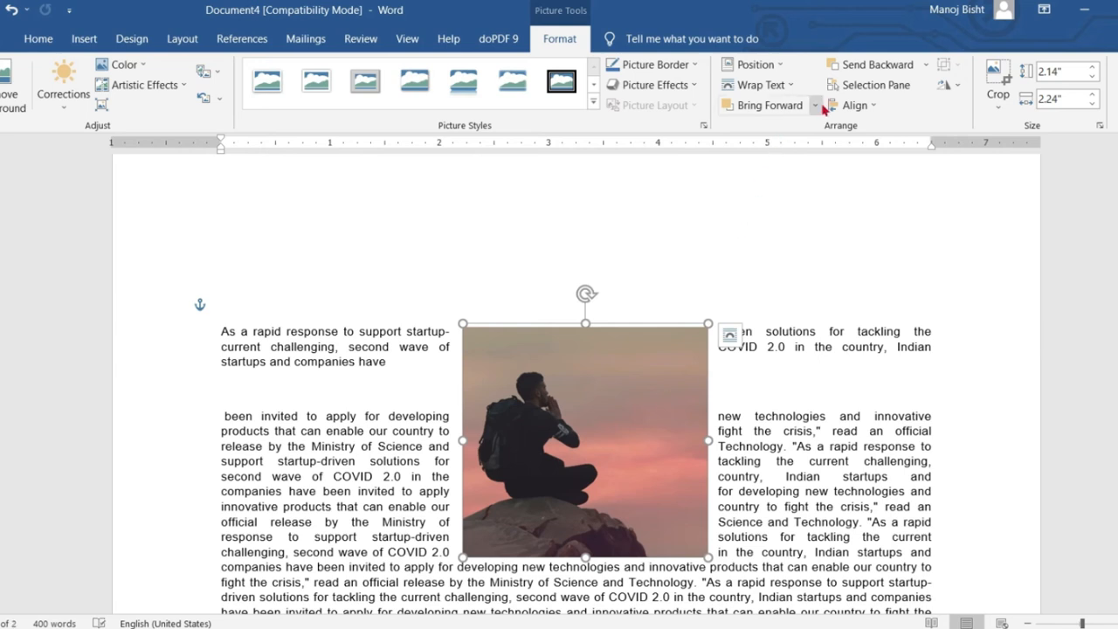
# Set the sunset photo's wrapping to Behind Text and bring it in front of the text with Bring in Front of Text.
pyautogui.click(760, 84)
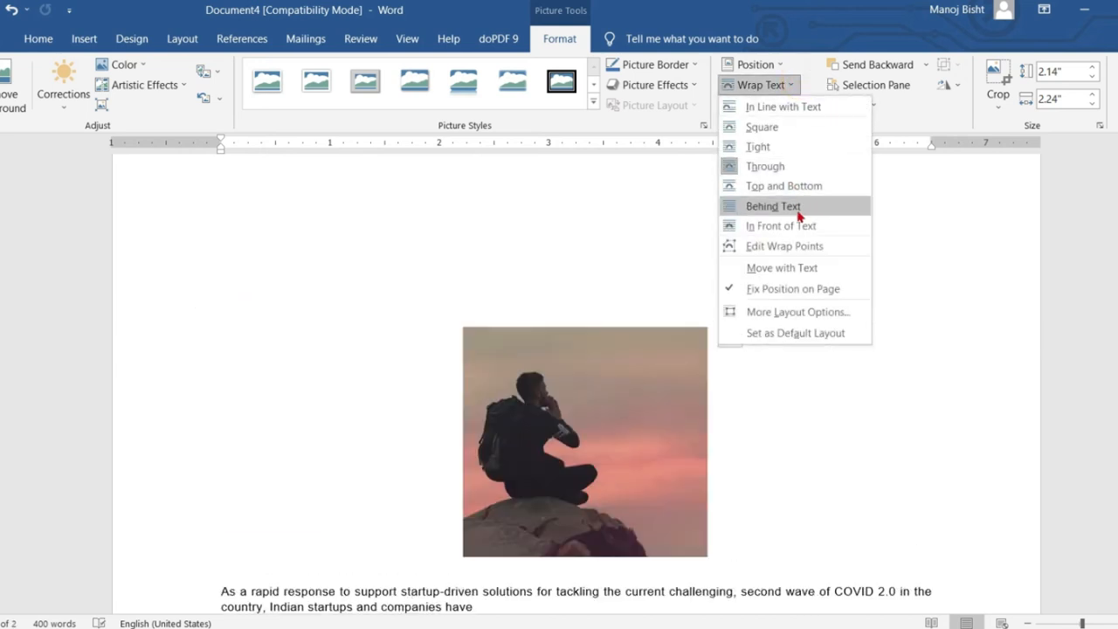
pyautogui.click(797, 208)
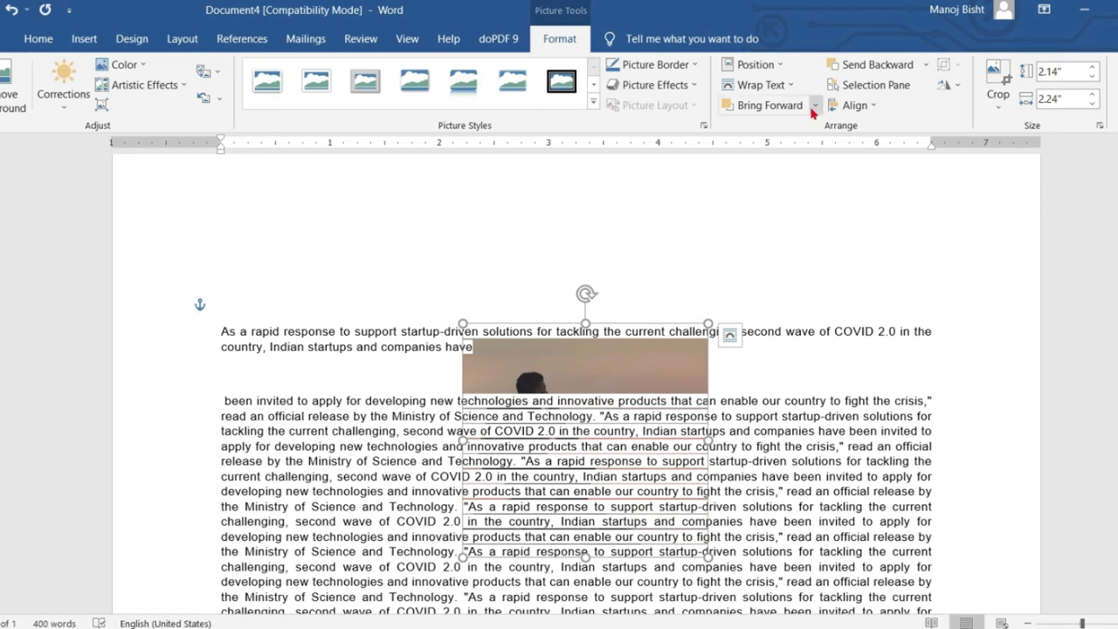
pyautogui.click(814, 106)
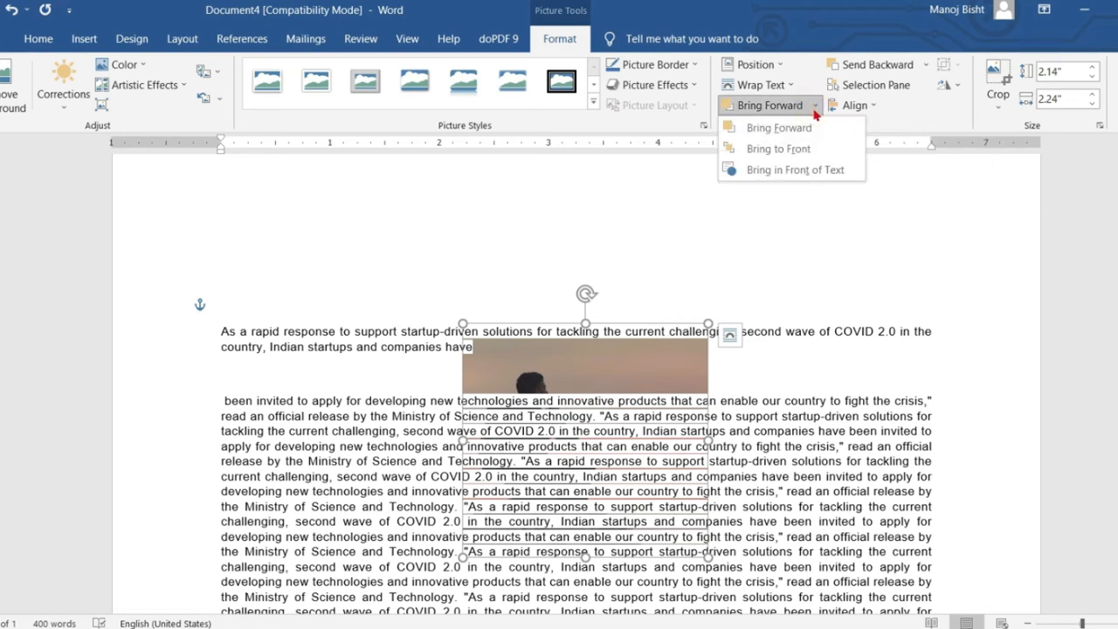
pyautogui.click(793, 172)
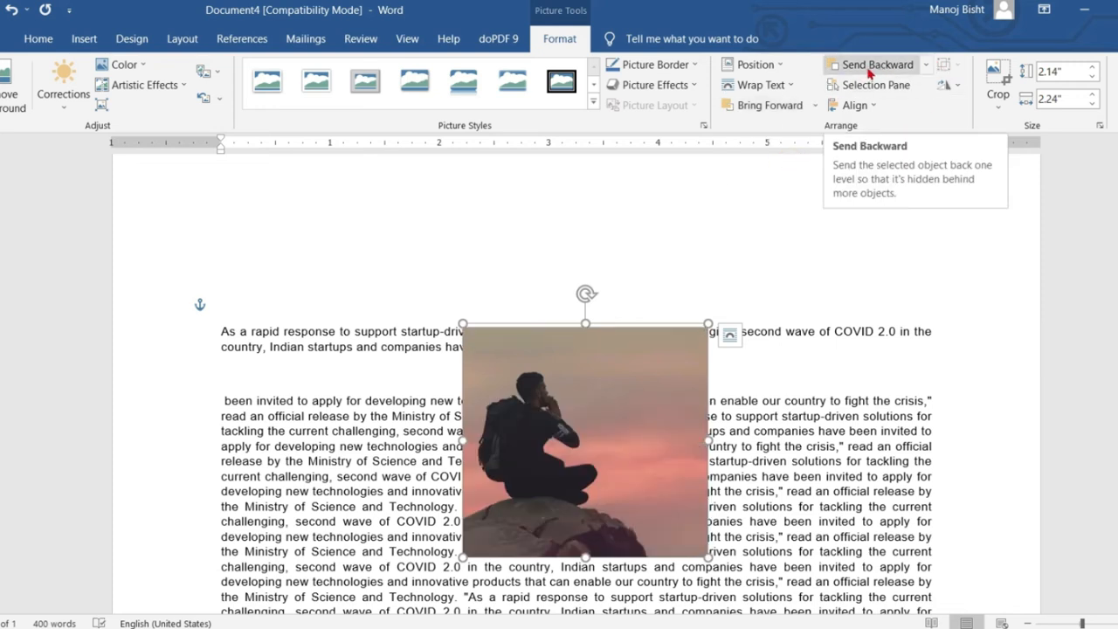
# Move the sunset photo out of the text back to the cartoons, overlapping the boy with the child and the photo with the boy.
pyautogui.scroll(1, 873, 88)
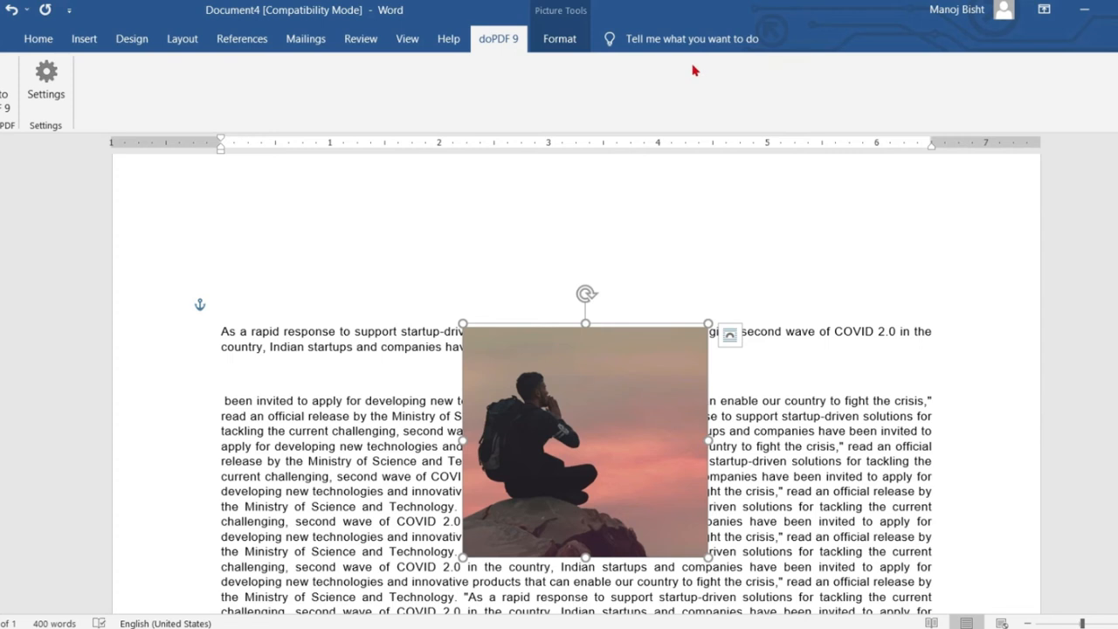
pyautogui.click(560, 38)
pyautogui.moveTo(650, 429); pyautogui.dragTo(437, 237)
pyautogui.scroll(3, 564, 259)
pyautogui.moveTo(438, 376); pyautogui.dragTo(447, 295)
pyautogui.scroll(3, 496, 274)
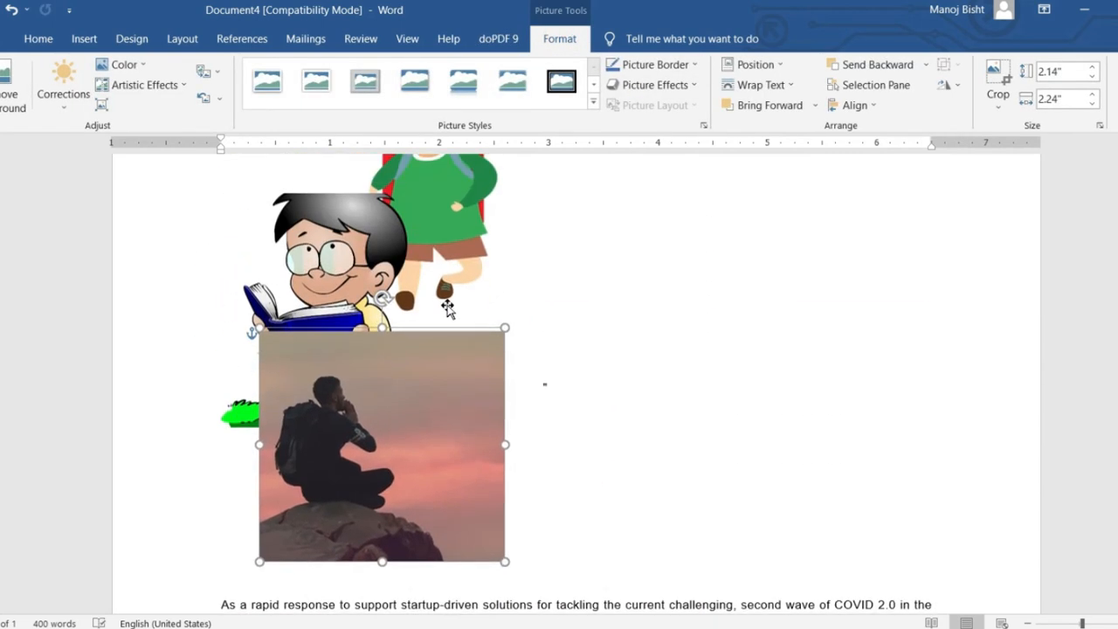
pyautogui.moveTo(379, 251); pyautogui.dragTo(440, 242)
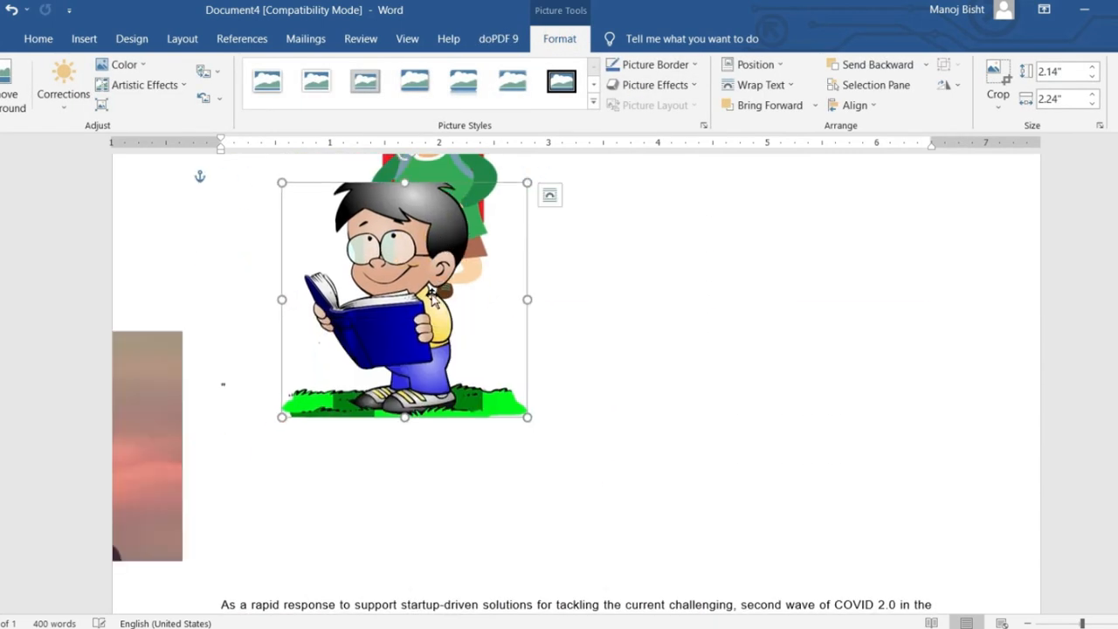
pyautogui.click(187, 382)
pyautogui.moveTo(166, 387); pyautogui.dragTo(565, 377)
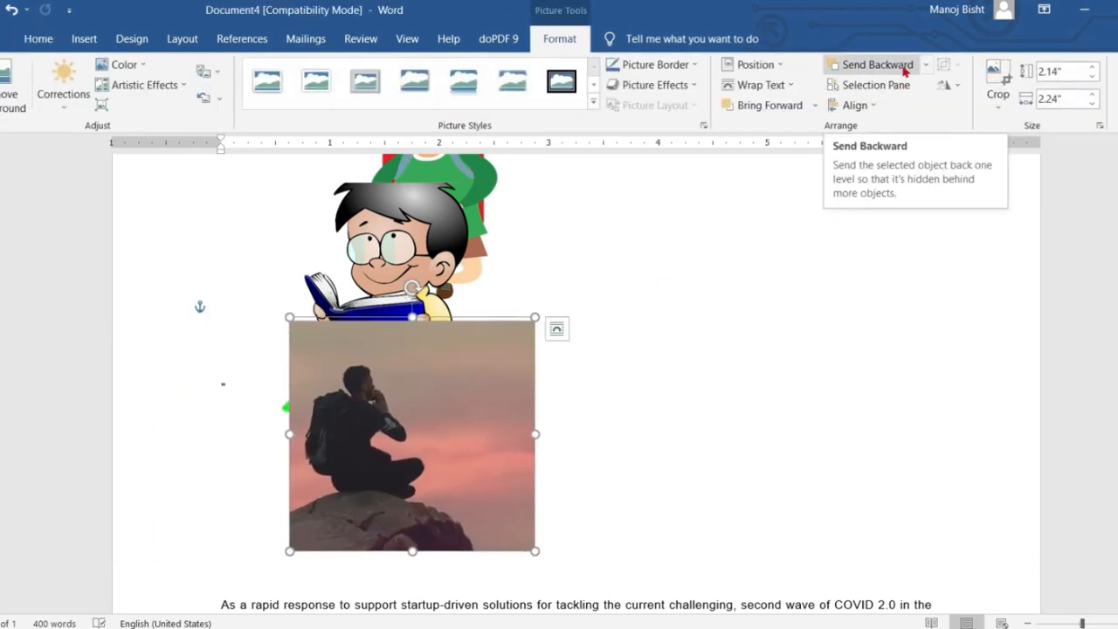
# Send the sunset photo backward one level and move it up behind the reading boy.
pyautogui.click(914, 70)
pyautogui.moveTo(511, 391); pyautogui.dragTo(518, 422)
pyautogui.moveTo(474, 471); pyautogui.dragTo(507, 356)
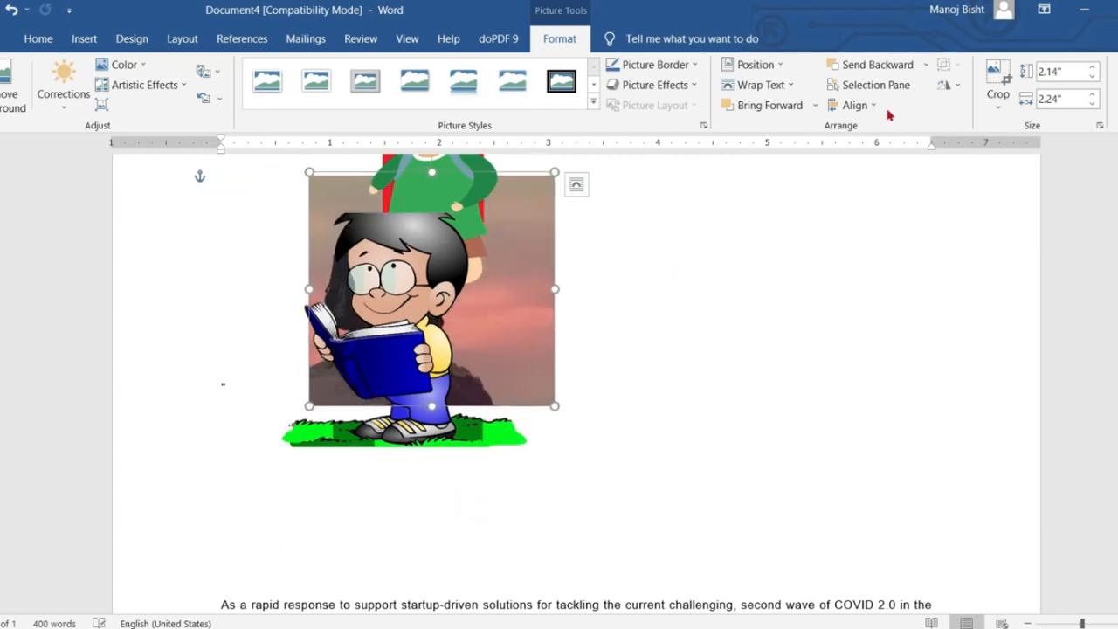
# Rearrange the pictures by placing the backpack child on the right side of the sunset photo and the reading boy partly over the child.
pyautogui.click(387, 335)
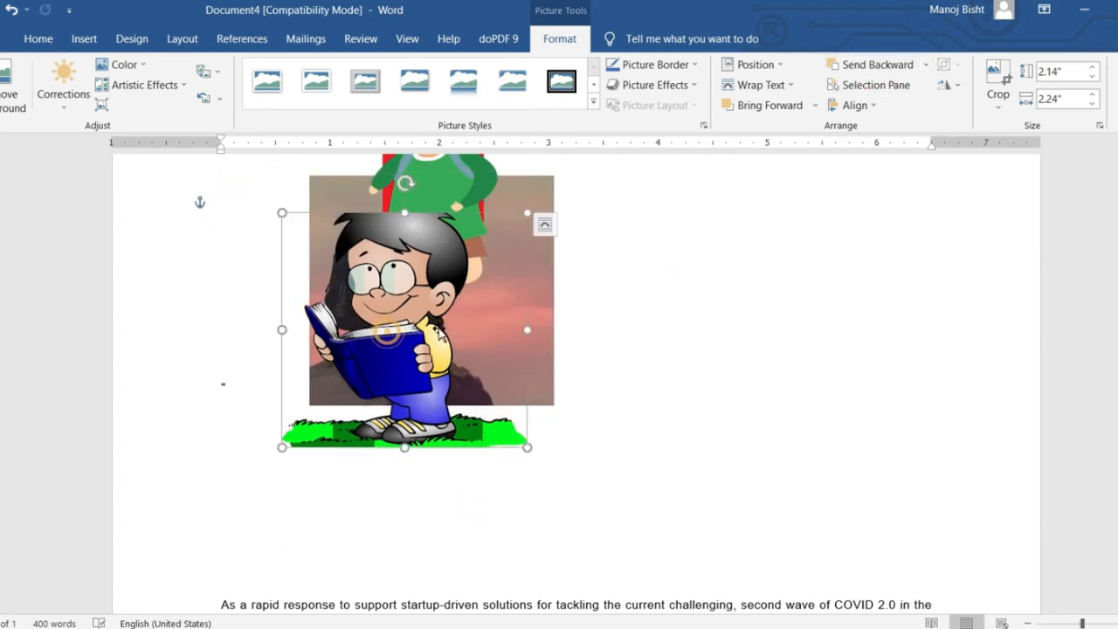
pyautogui.scroll(1, 609, 299)
pyautogui.moveTo(415, 353); pyautogui.dragTo(608, 366)
pyautogui.moveTo(411, 252); pyautogui.dragTo(490, 373)
pyautogui.click(679, 340)
pyautogui.moveTo(679, 340); pyautogui.dragTo(605, 326)
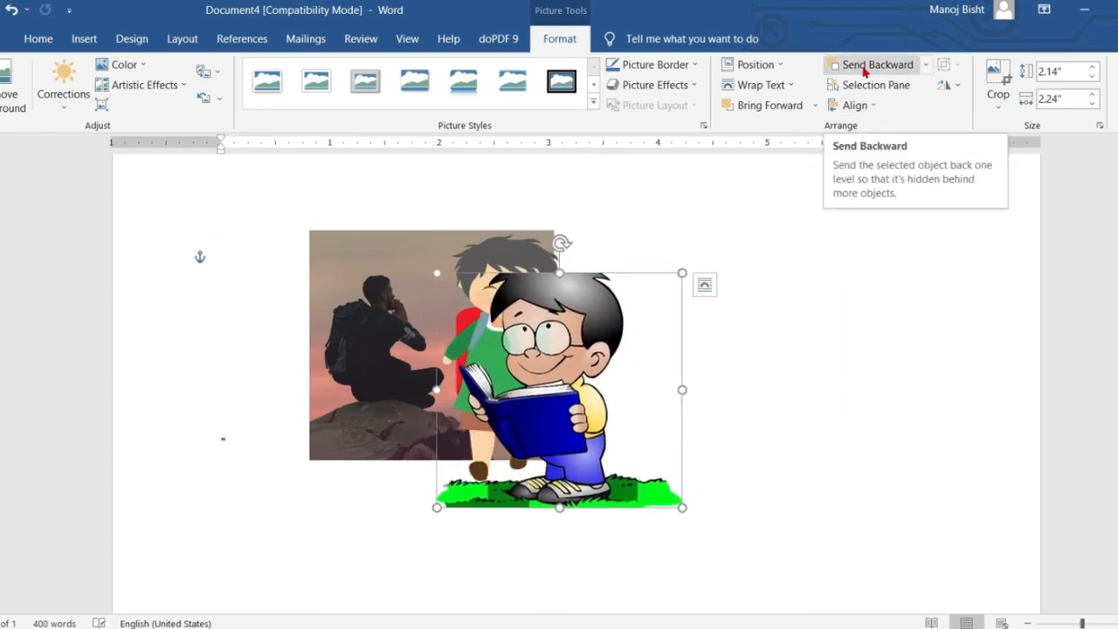
# Send the reading boy to the back of all pictures and shift him slightly left behind the child and sunset photo.
pyautogui.click(926, 68)
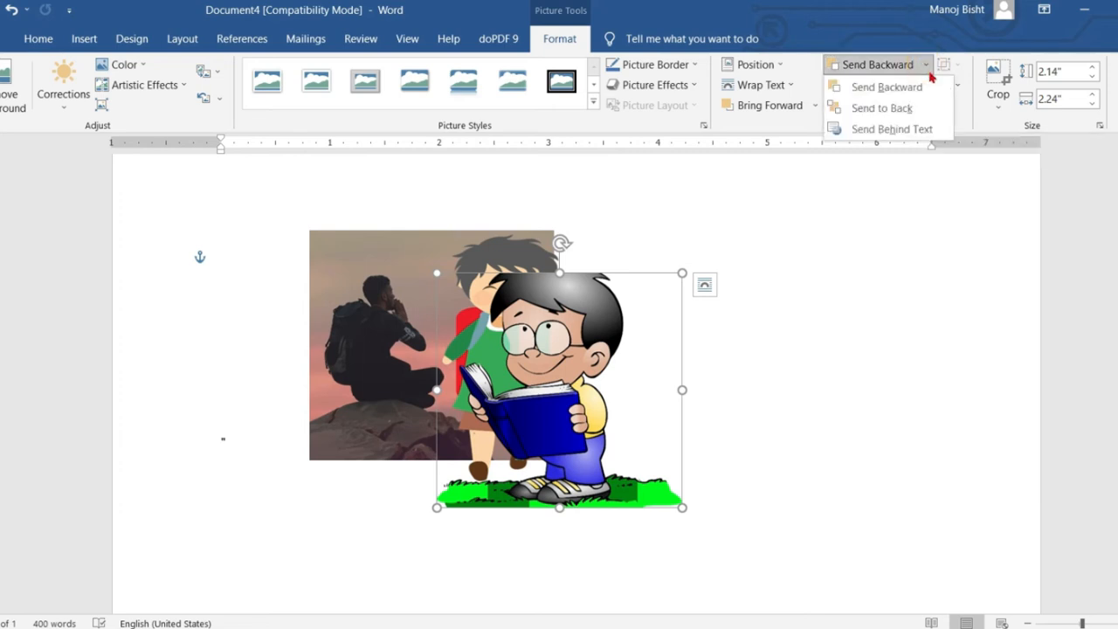
pyautogui.click(872, 108)
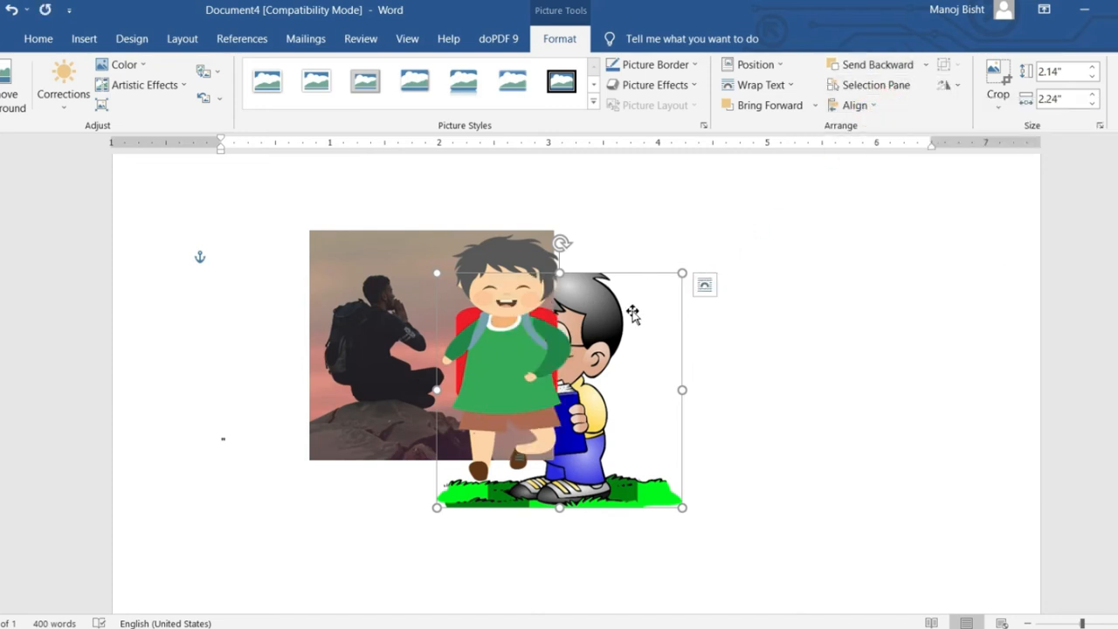
pyautogui.moveTo(611, 303); pyautogui.dragTo(570, 310)
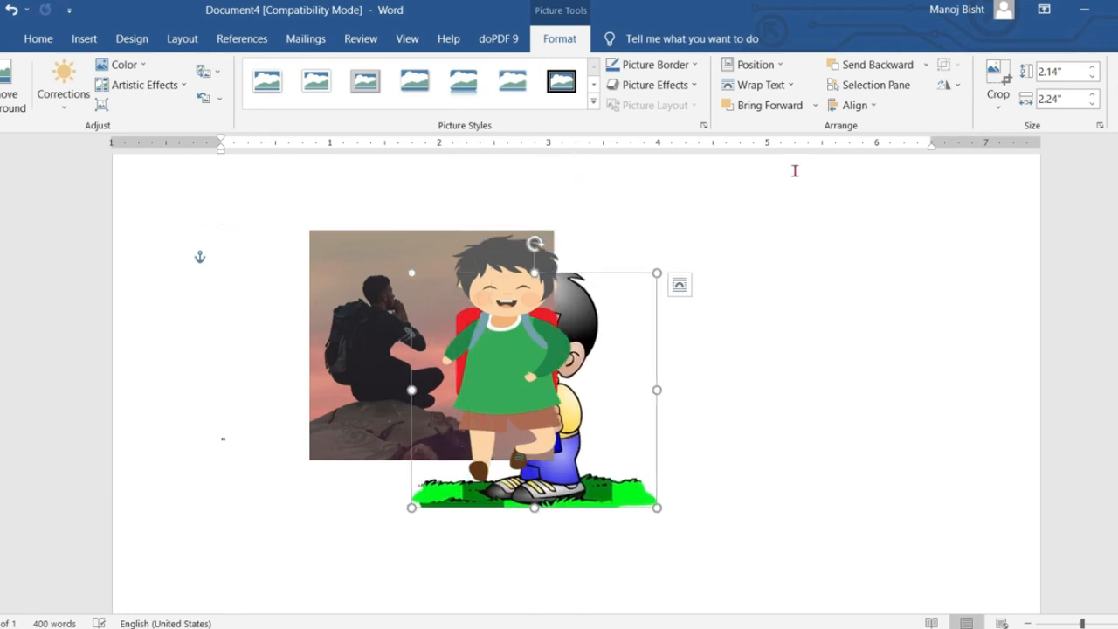
# Move the backpack child out of the overlapping pictures down into the middle of the text paragraph.
pyautogui.click(926, 64)
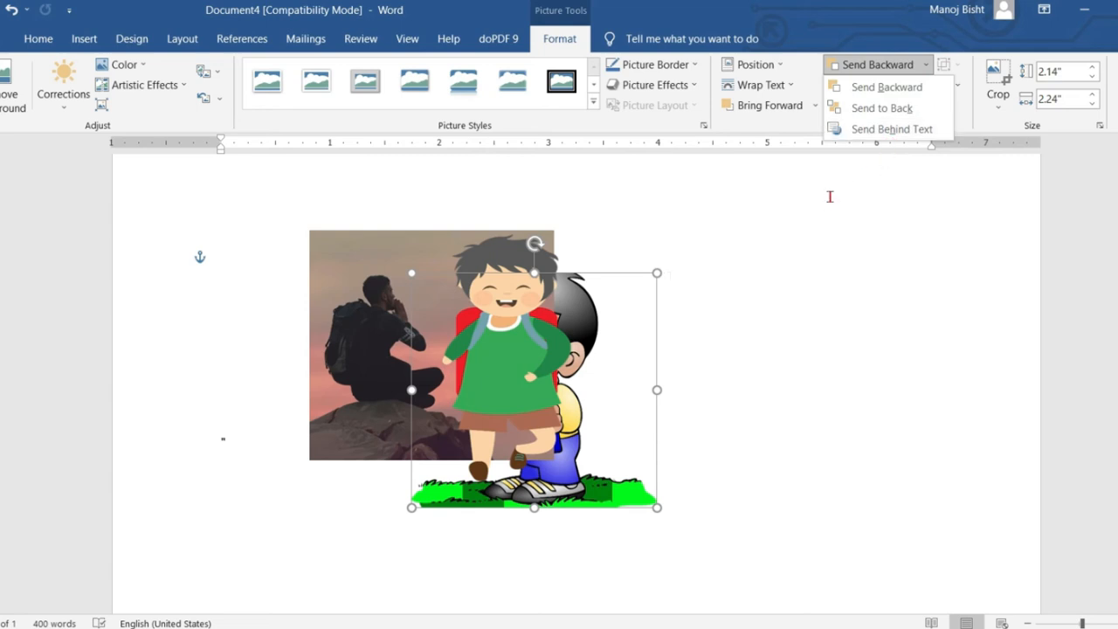
pyautogui.scroll(-5, 511, 181)
pyautogui.click(512, 182)
pyautogui.moveTo(521, 221); pyautogui.dragTo(556, 472)
pyautogui.scroll(-6, 709, 283)
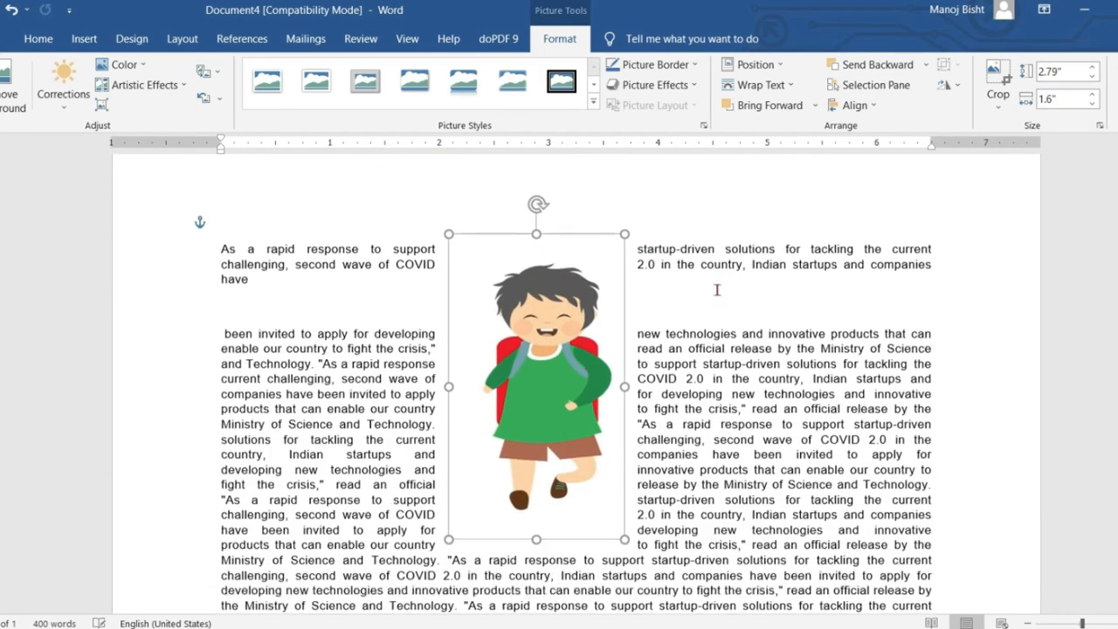
# Try to place the backpack child behind the paragraph with Send Behind Text.
pyautogui.click(924, 65)
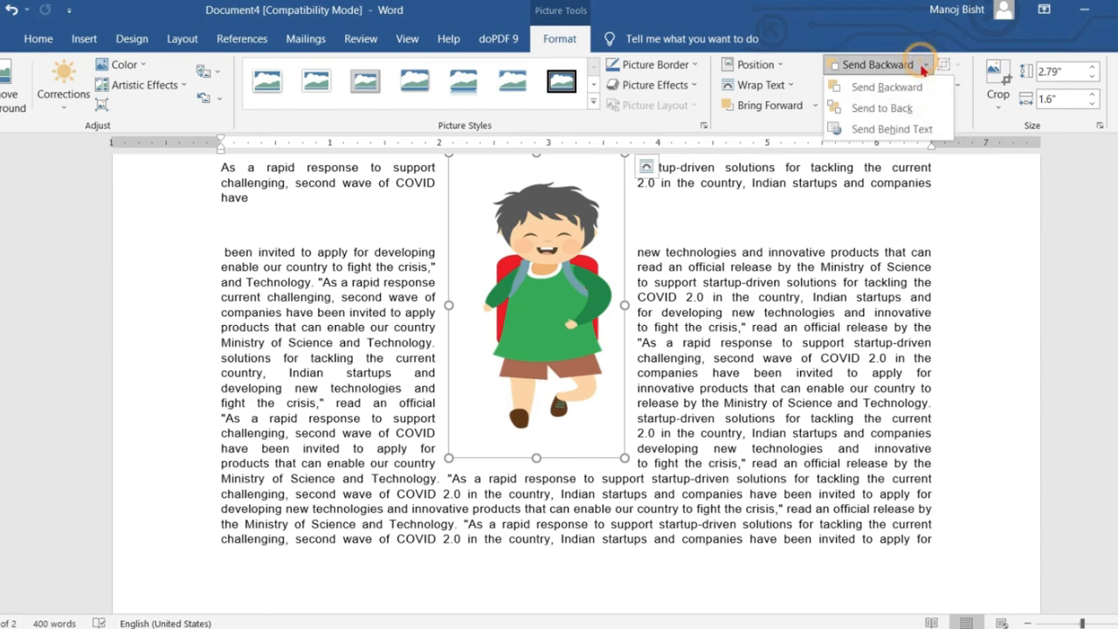
pyautogui.click(868, 131)
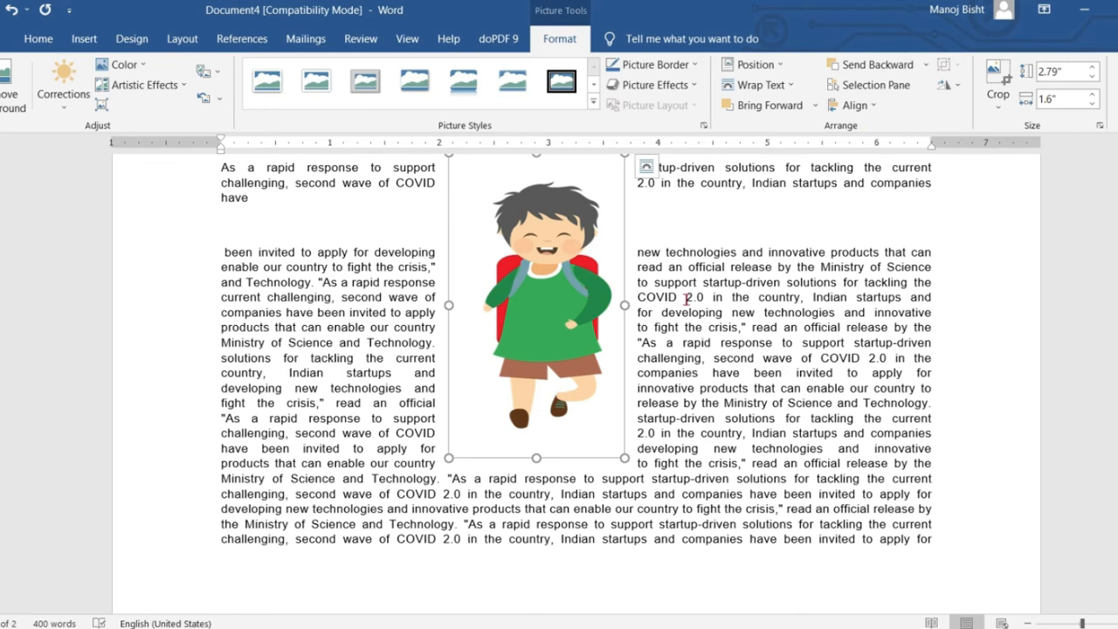
pyautogui.scroll(2, 686, 298)
pyautogui.scroll(-1, 678, 292)
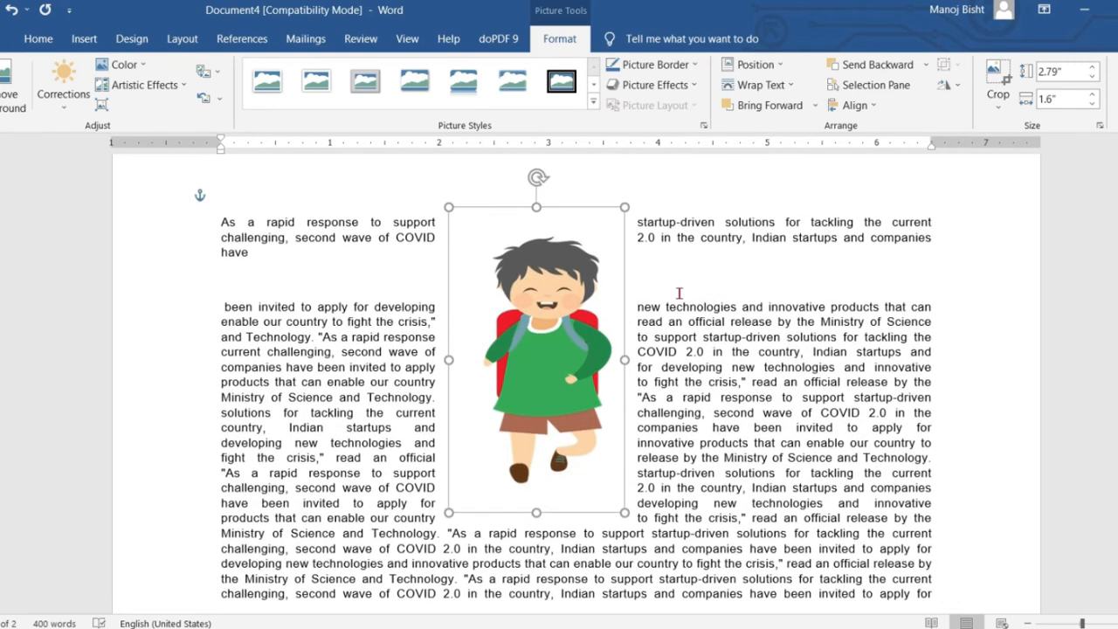
pyautogui.click(925, 64)
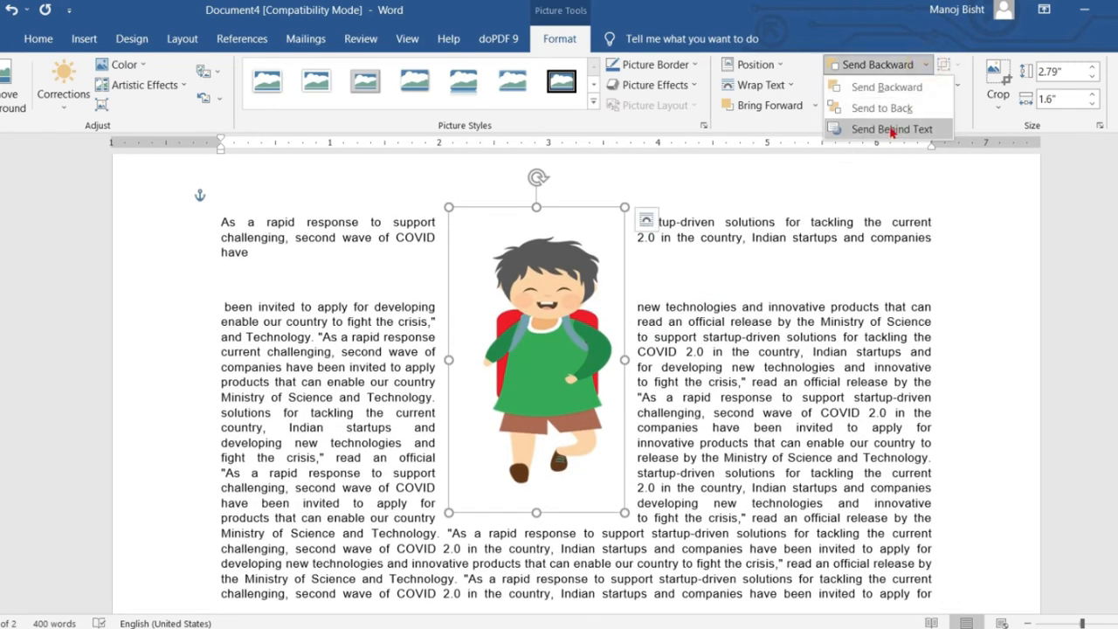
pyautogui.click(891, 130)
# Move the backpack child up and left in the paragraph and place the sunset photo over the text beside him.
pyautogui.scroll(2, 576, 349)
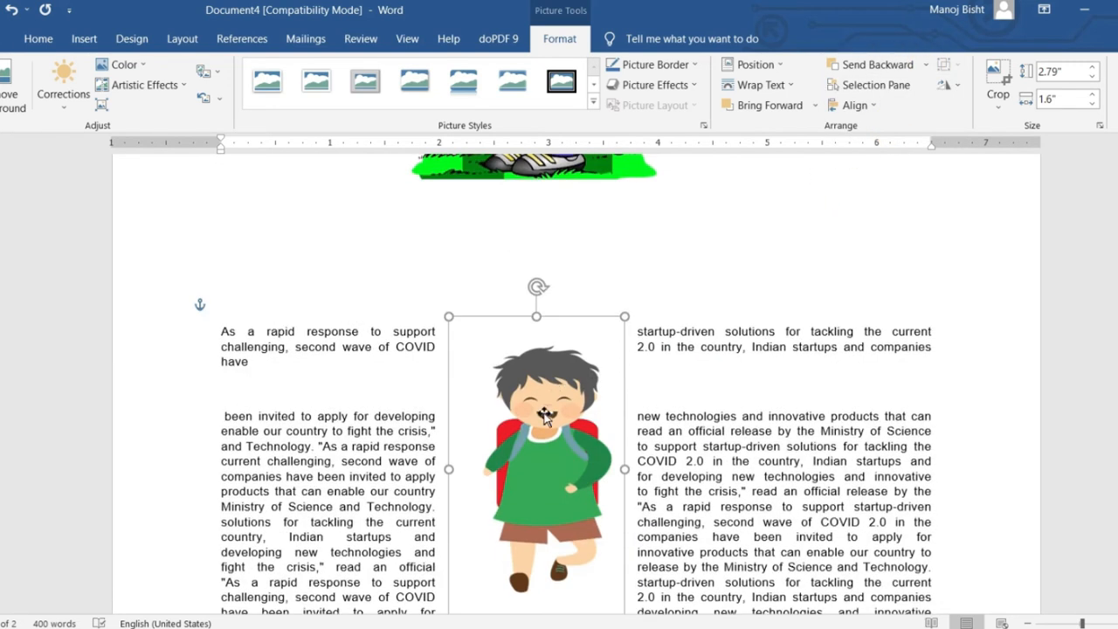
pyautogui.moveTo(545, 416); pyautogui.dragTo(394, 315)
pyautogui.scroll(2, 559, 292)
pyautogui.click(558, 236)
pyautogui.moveTo(530, 234); pyautogui.dragTo(662, 439)
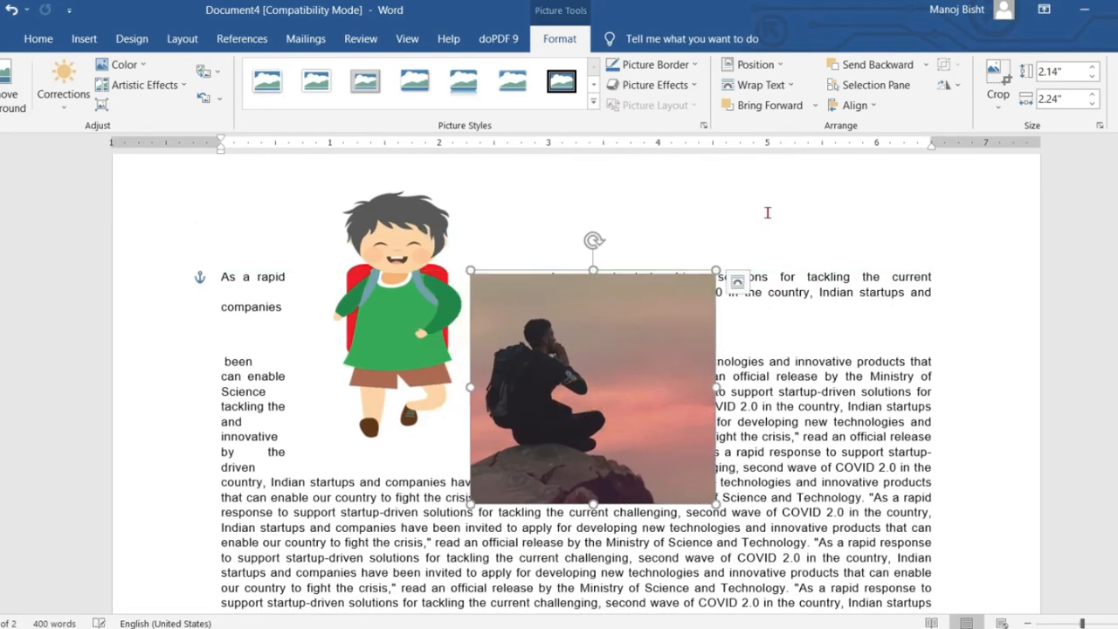
# Send the sunset photo behind the text and shift it up and to the right.
pyautogui.click(926, 64)
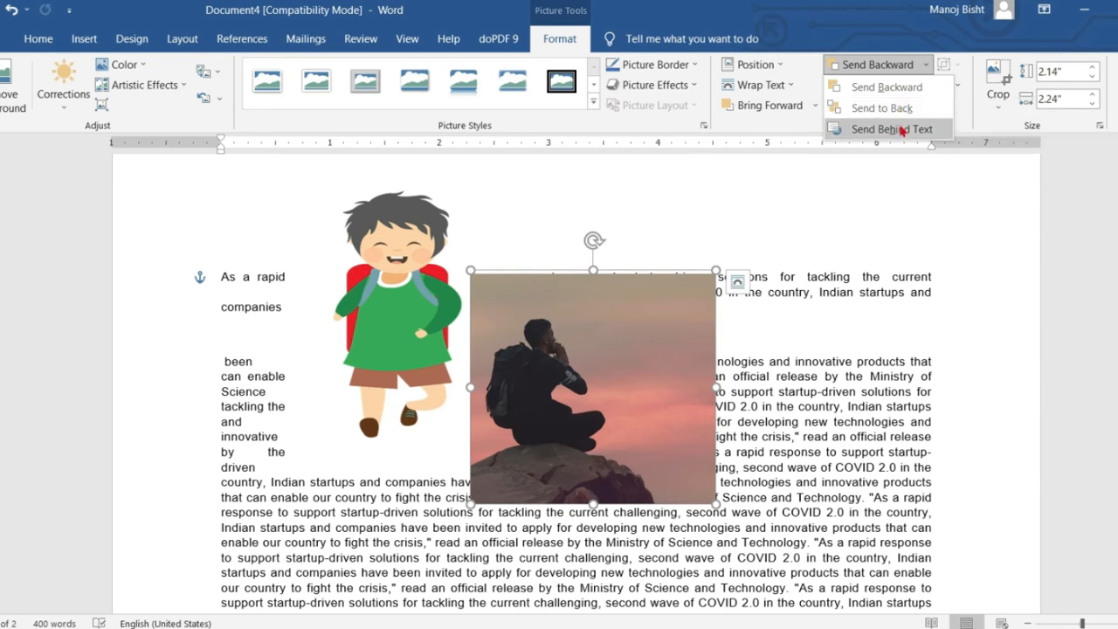
pyautogui.click(902, 128)
pyautogui.moveTo(549, 348); pyautogui.dragTo(666, 253)
pyautogui.scroll(2, 686, 328)
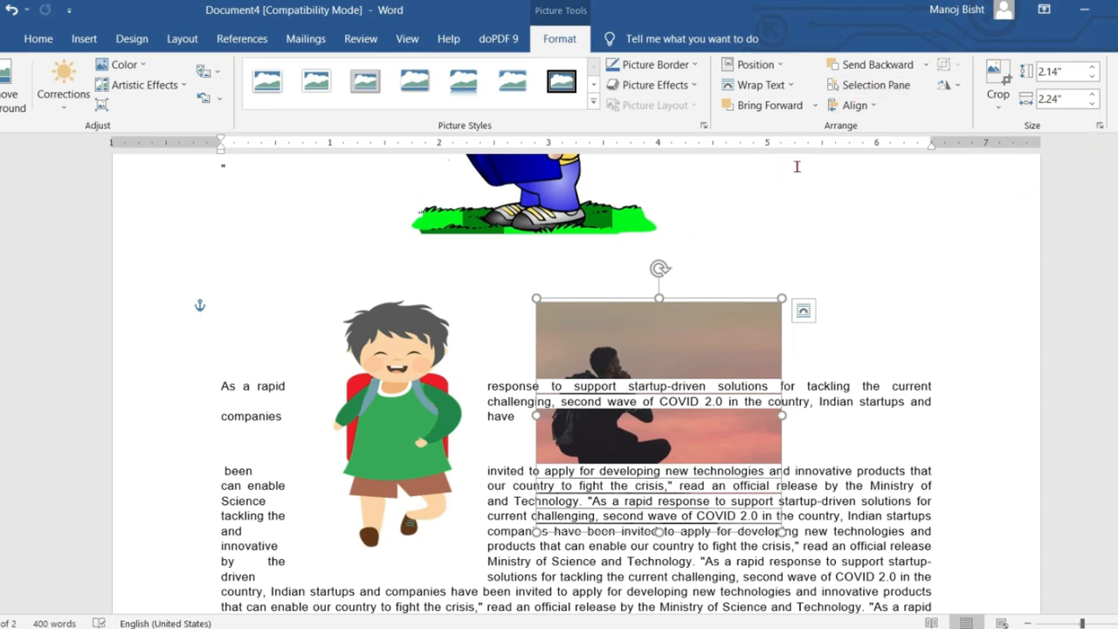
# Show the Selection Pane and move the sunset photo further up and right, touching the reading boy's grass.
pyautogui.click(873, 85)
pyautogui.scroll(2, 493, 272)
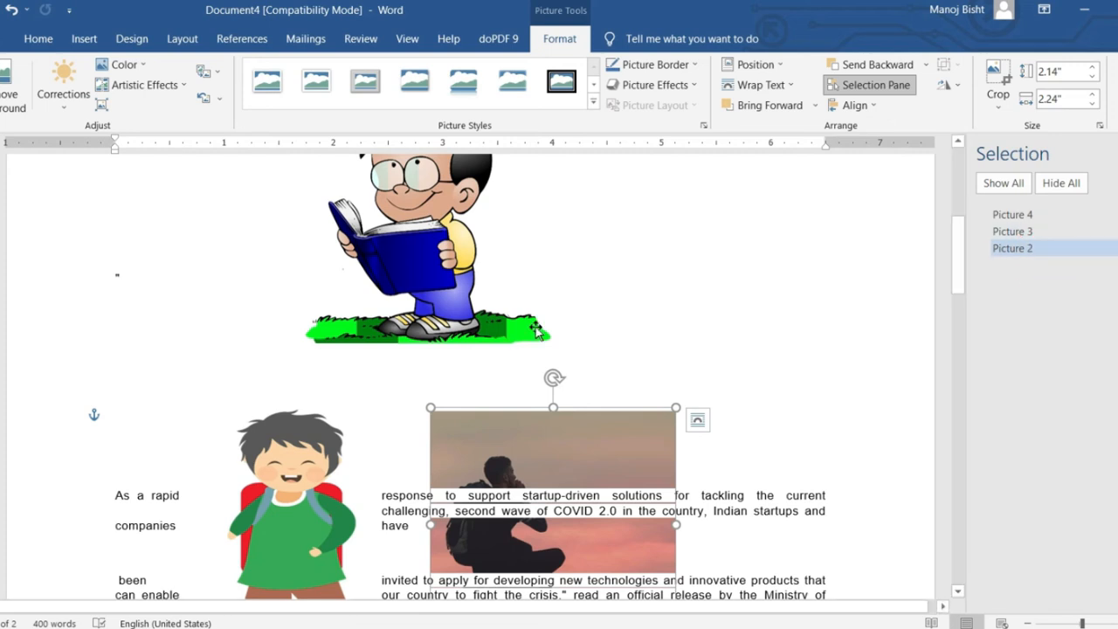
pyautogui.scroll(-2, 524, 380)
pyautogui.scroll(-1, 524, 381)
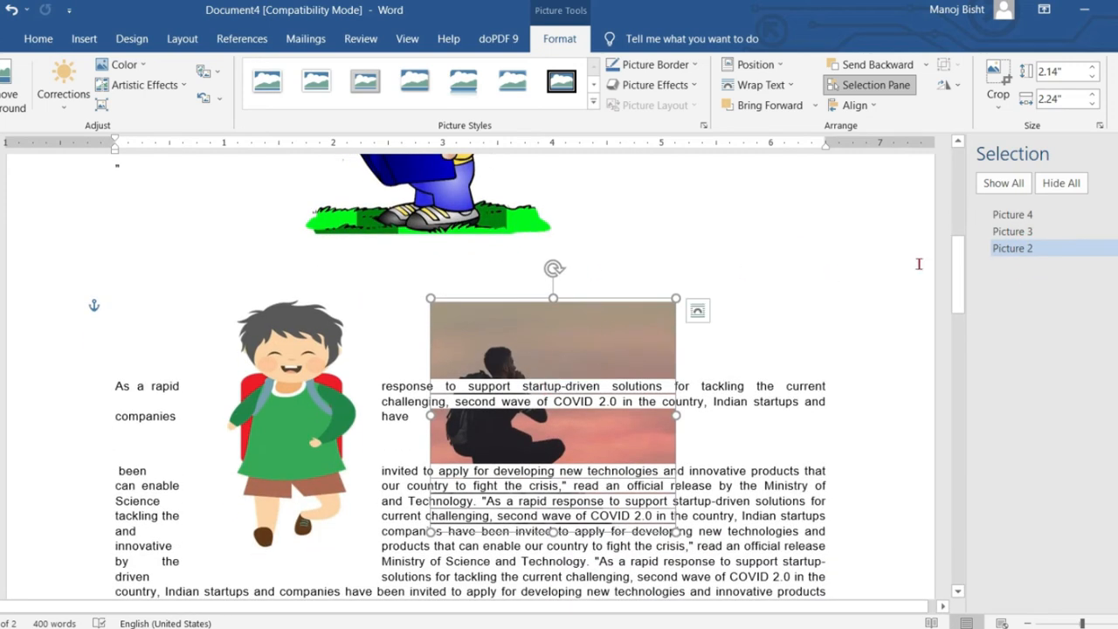
pyautogui.moveTo(524, 353); pyautogui.dragTo(622, 283)
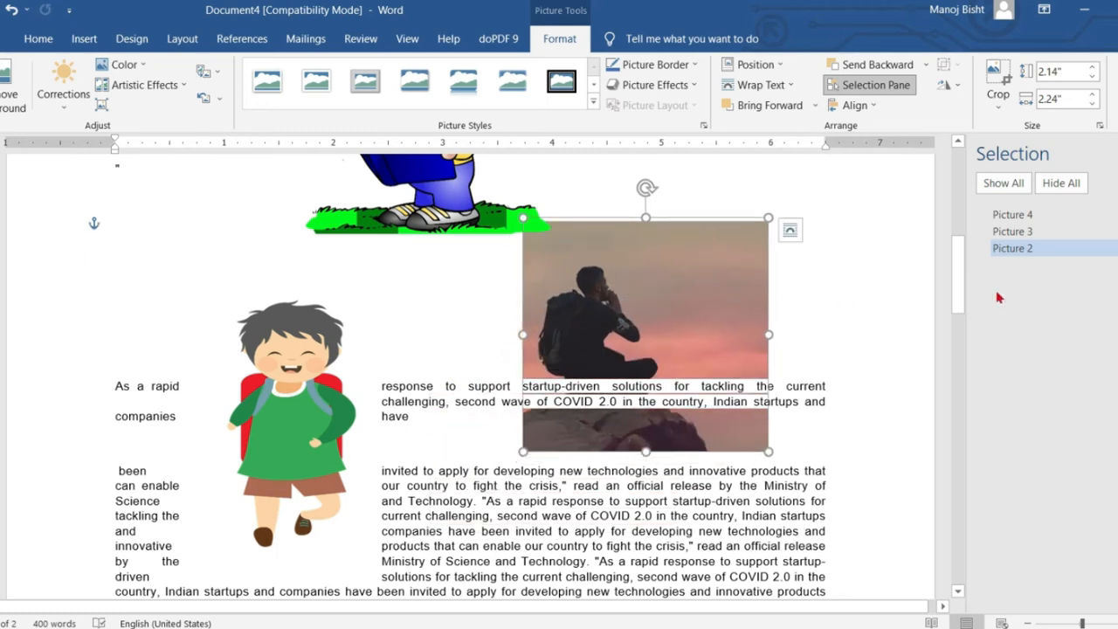
# Hide and show individual pictures in the Selection Pane, ending with all three pictures visible.
pyautogui.click(1095, 250)
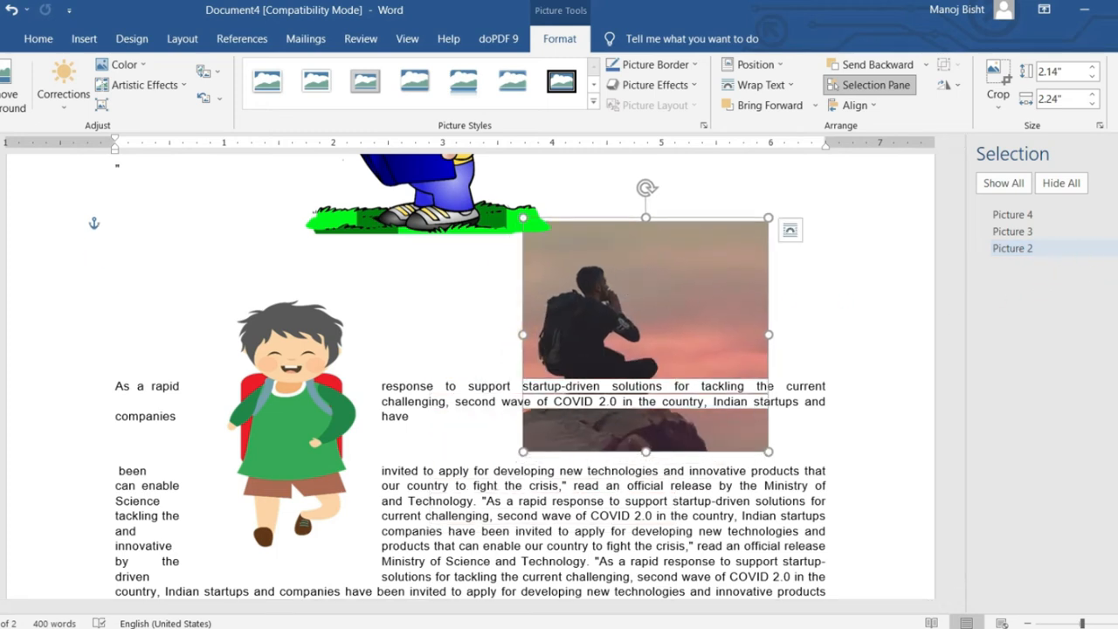
pyautogui.click(1116, 249)
pyautogui.click(1116, 249)
pyautogui.click(1116, 215)
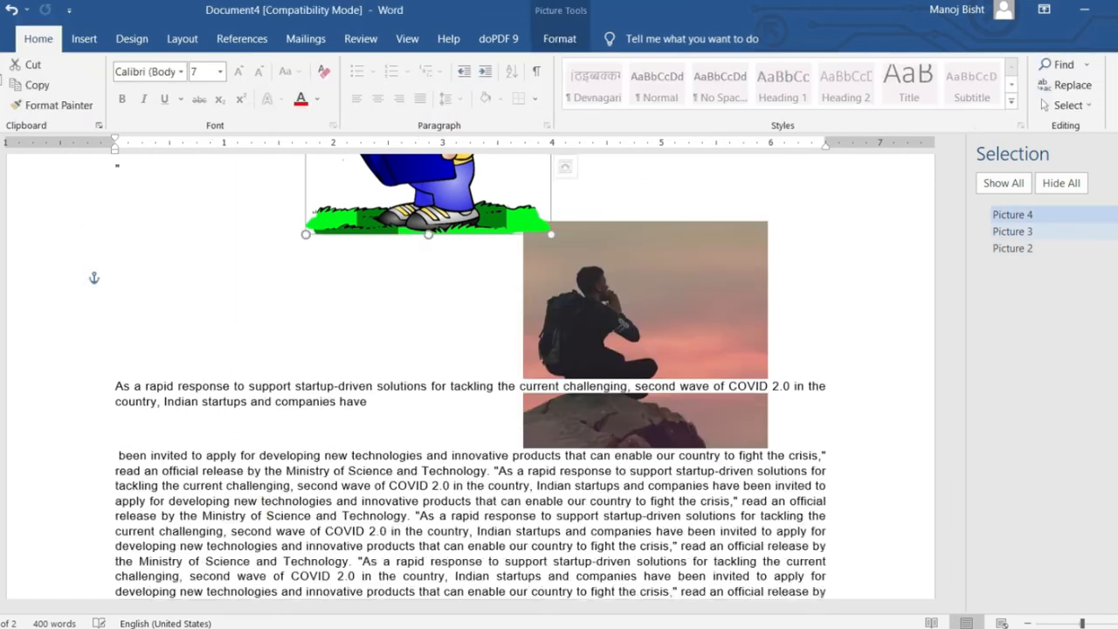
pyautogui.click(1117, 215)
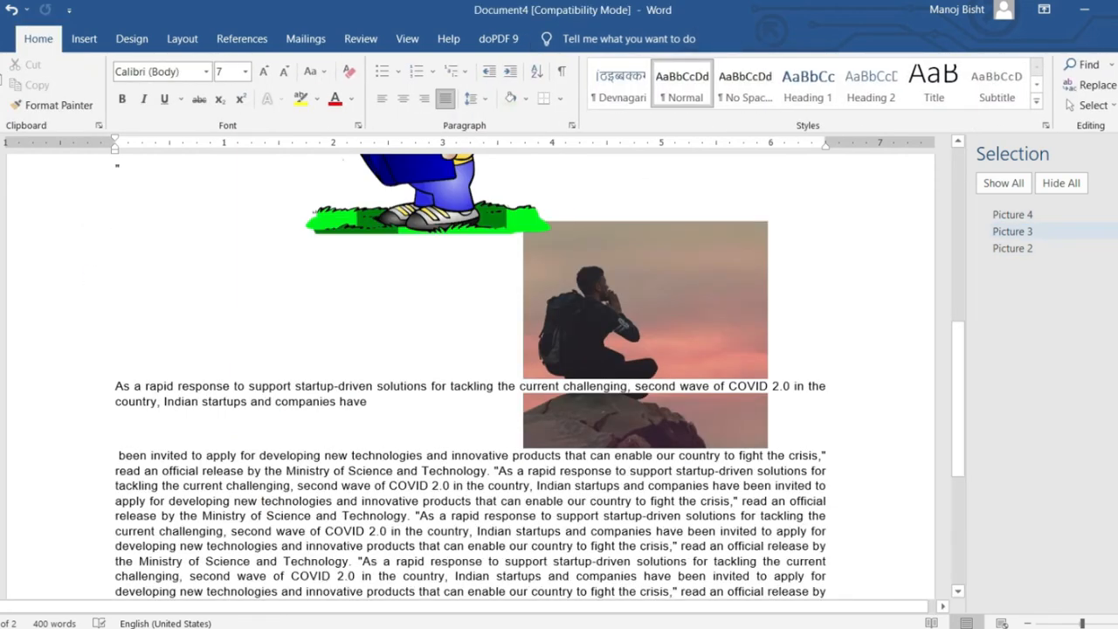
pyautogui.click(1108, 232)
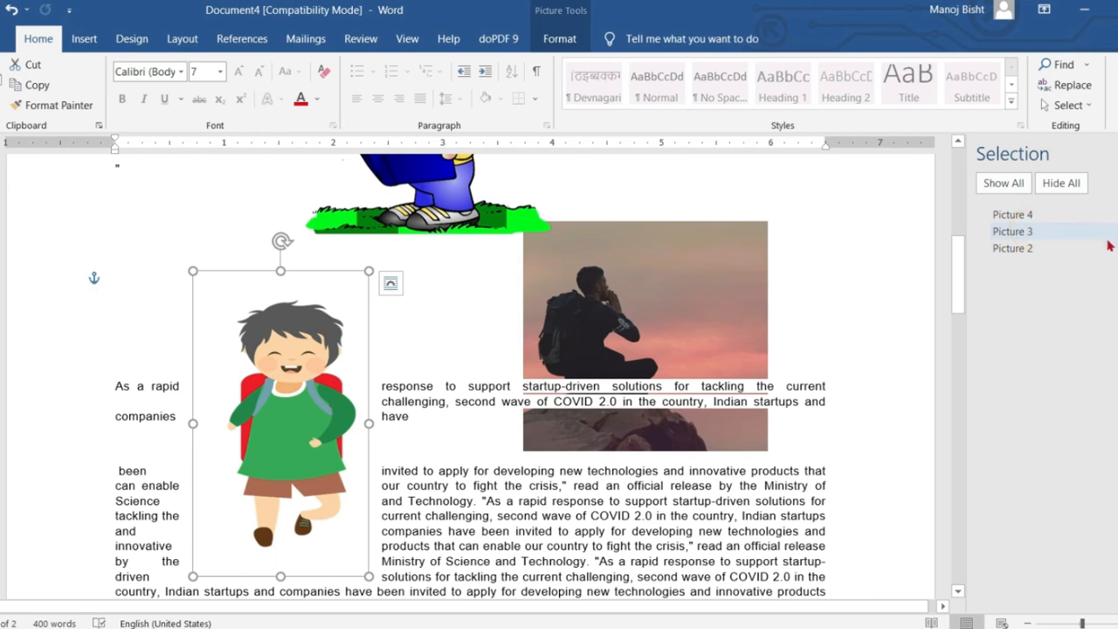
# Hide the sunset photo and the reading boy, keeping only the backpack child visible and selected.
pyautogui.click(1114, 249)
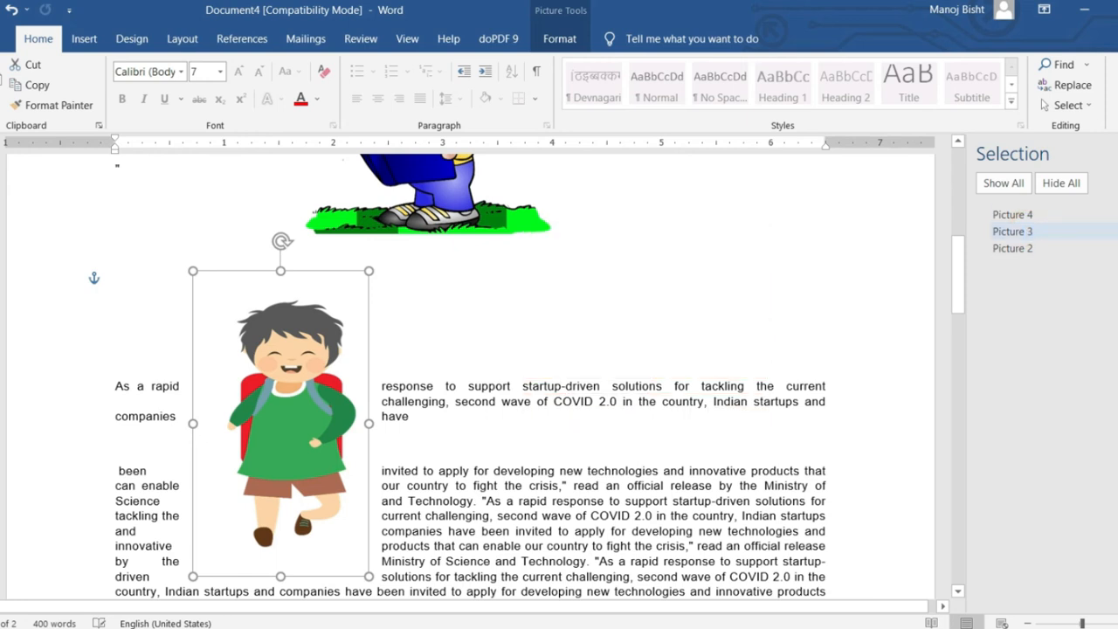
pyautogui.click(1114, 232)
pyautogui.click(1114, 215)
pyautogui.click(1114, 232)
pyautogui.click(1029, 233)
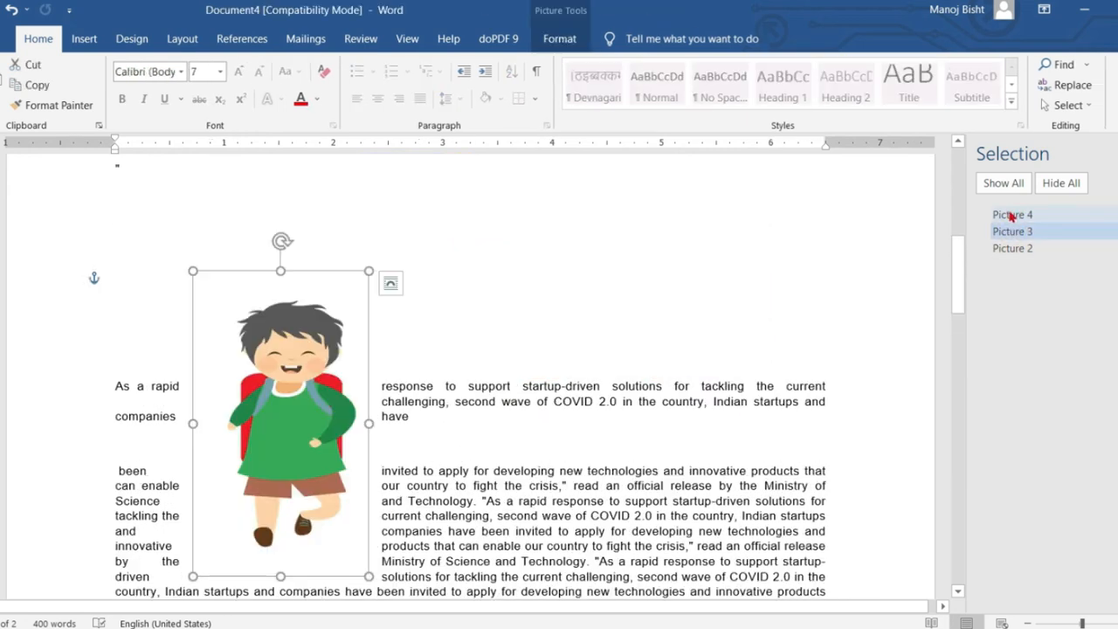
# Hide the backpack child as well, so that none of the three pictures is shown.
pyautogui.click(1114, 232)
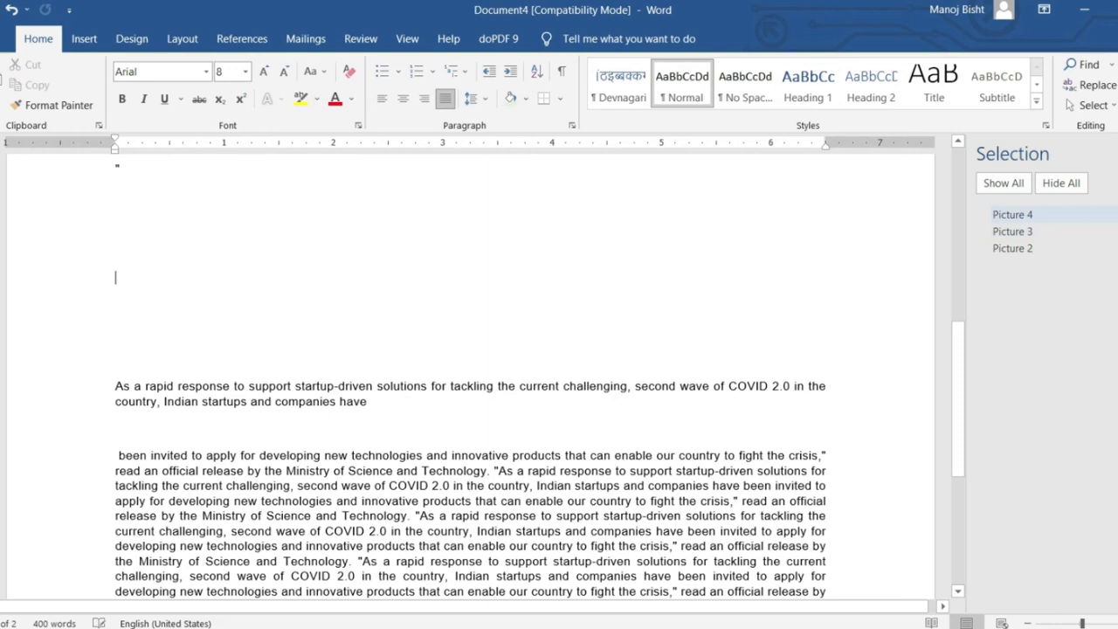
pyautogui.click(1114, 215)
pyautogui.click(1114, 231)
pyautogui.click(1114, 215)
pyautogui.click(1114, 232)
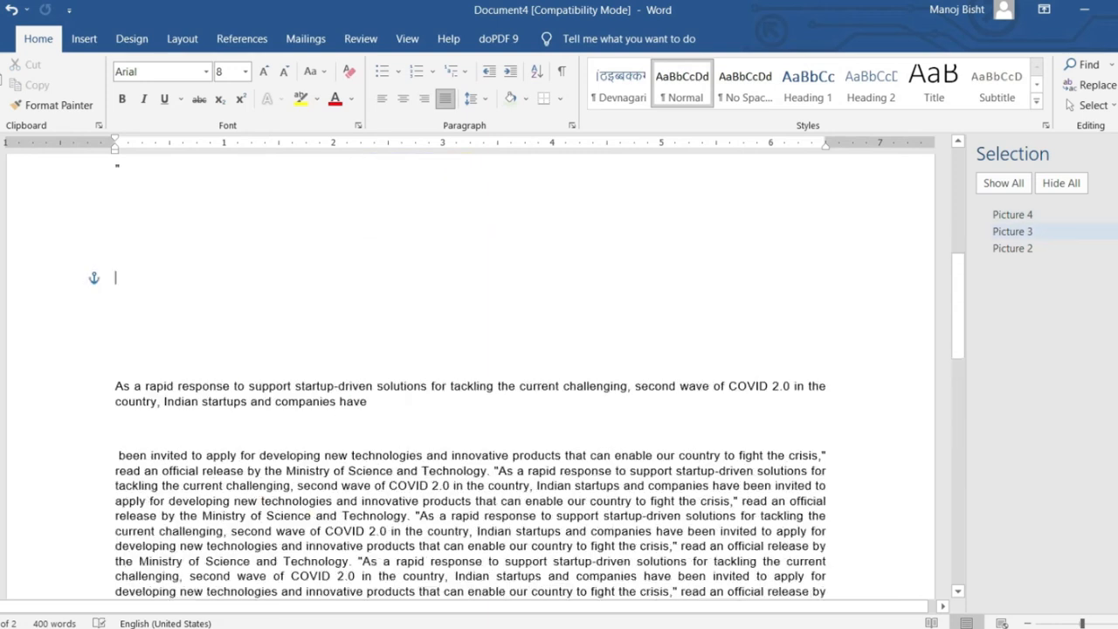
# Show all pictures at once, hide them all, and undo the visibility changes.
pyautogui.click(1001, 183)
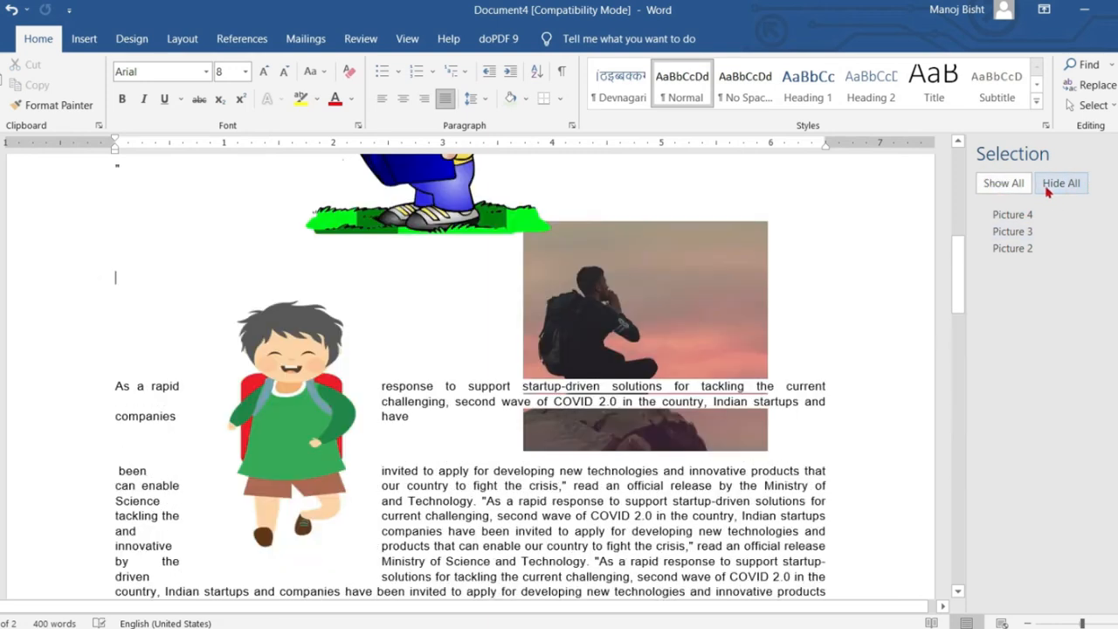
pyautogui.click(1055, 185)
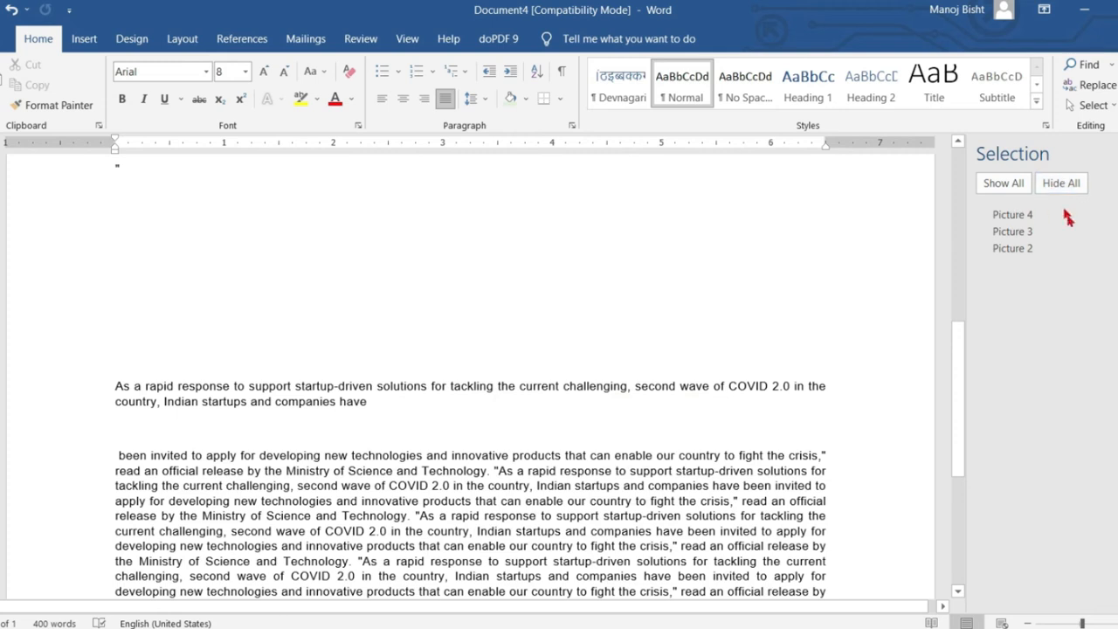
pyautogui.hotkey('ctrl', 'z')
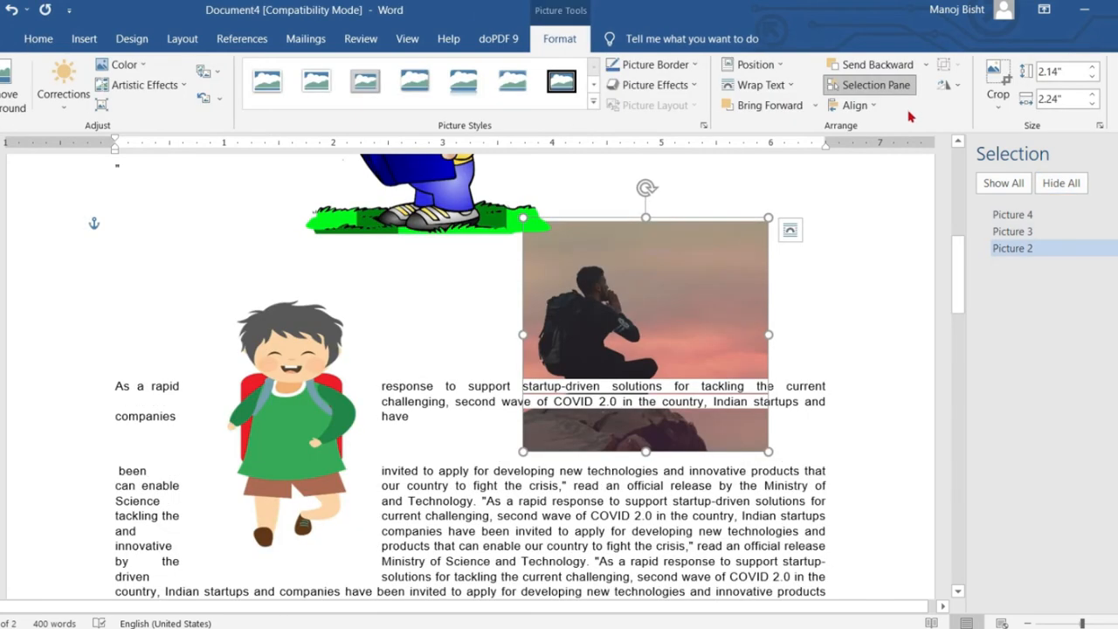
# Select the reading boy, backpack child and sunset photo together and align them by their left edges.
pyautogui.click(872, 108)
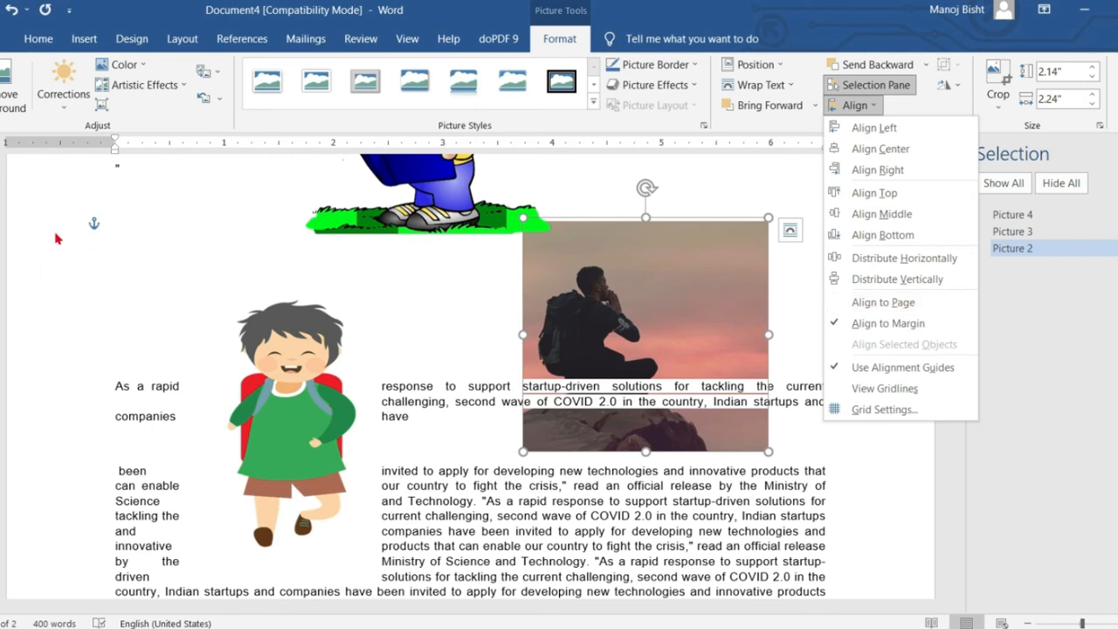
pyautogui.scroll(-3, 465, 316)
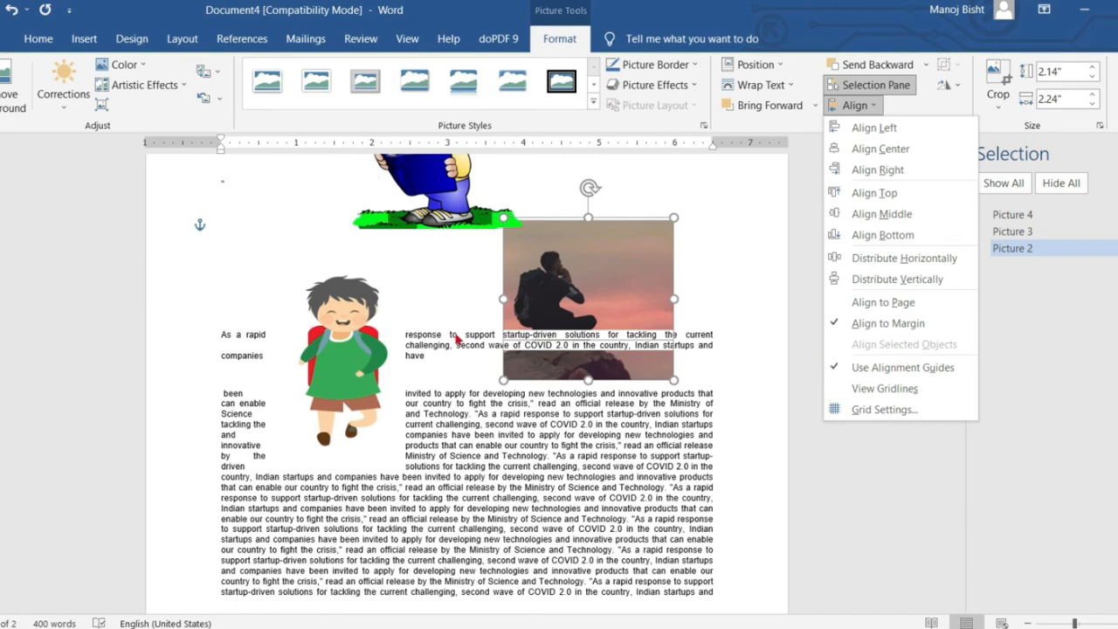
pyautogui.scroll(3, 447, 344)
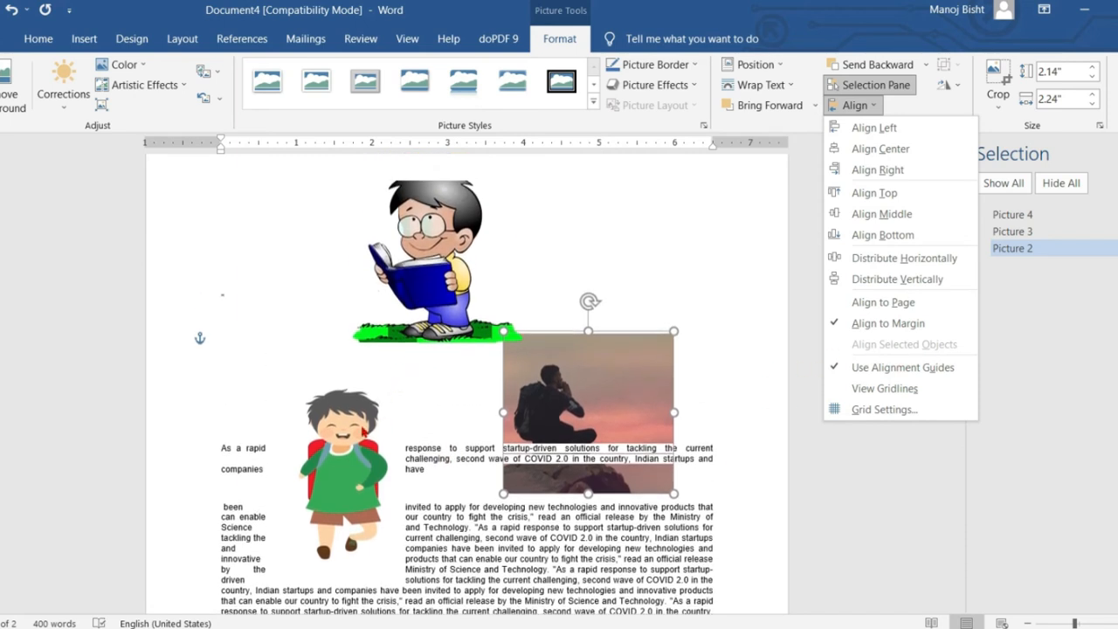
pyautogui.click(363, 431)
pyautogui.keyDown('shift'); pyautogui.click(411, 306); pyautogui.keyUp('shift')
pyautogui.keyDown('shift'); pyautogui.click(354, 439); pyautogui.keyUp('shift')
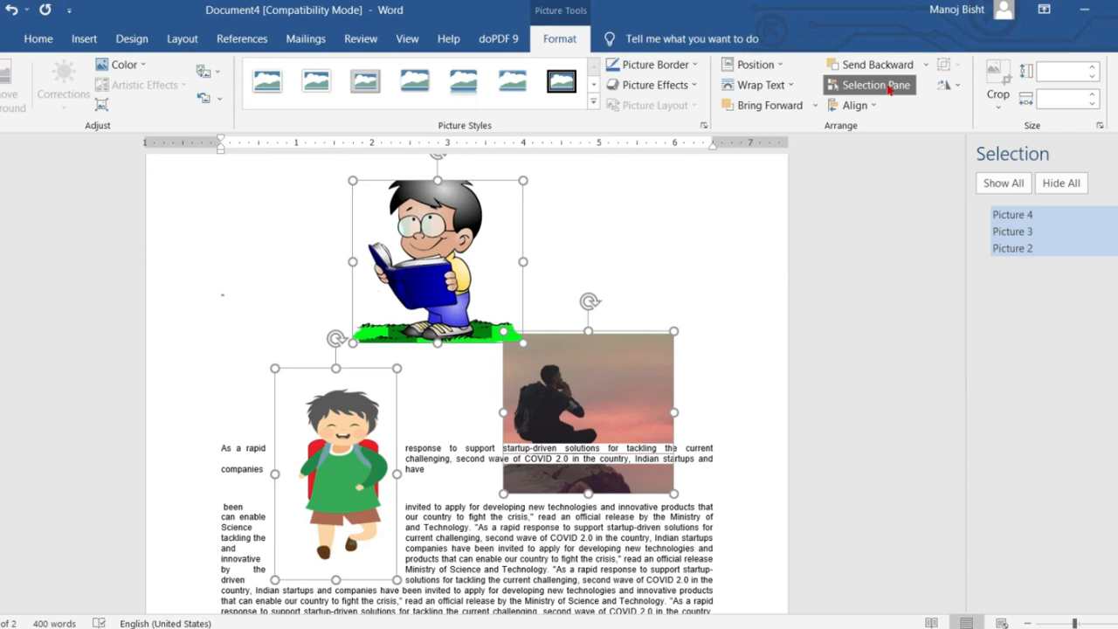
pyautogui.click(872, 106)
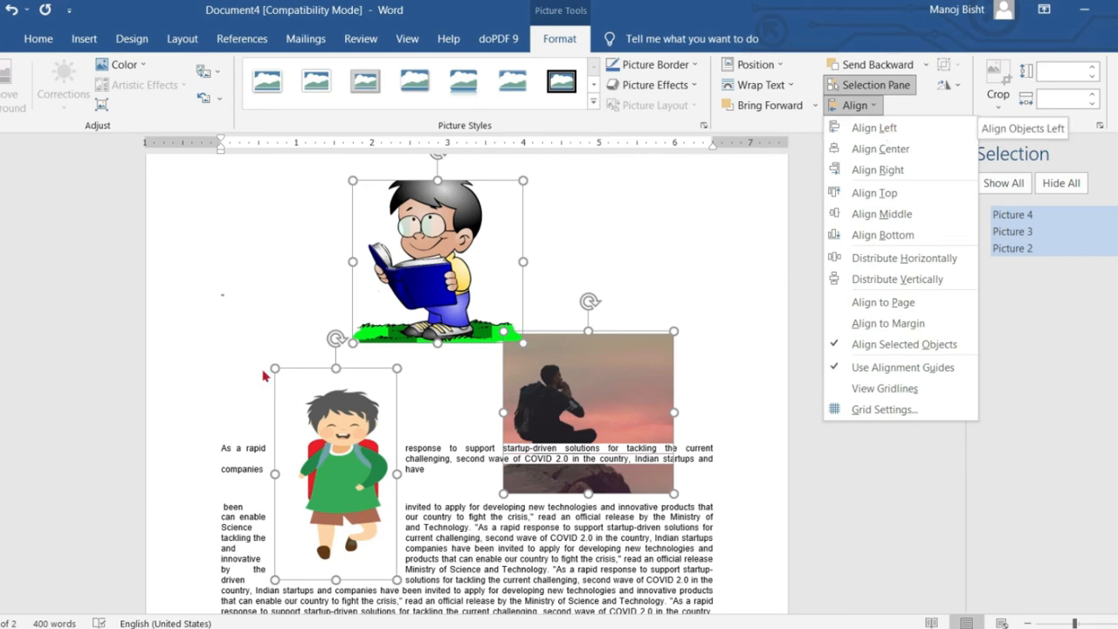
pyautogui.click(861, 127)
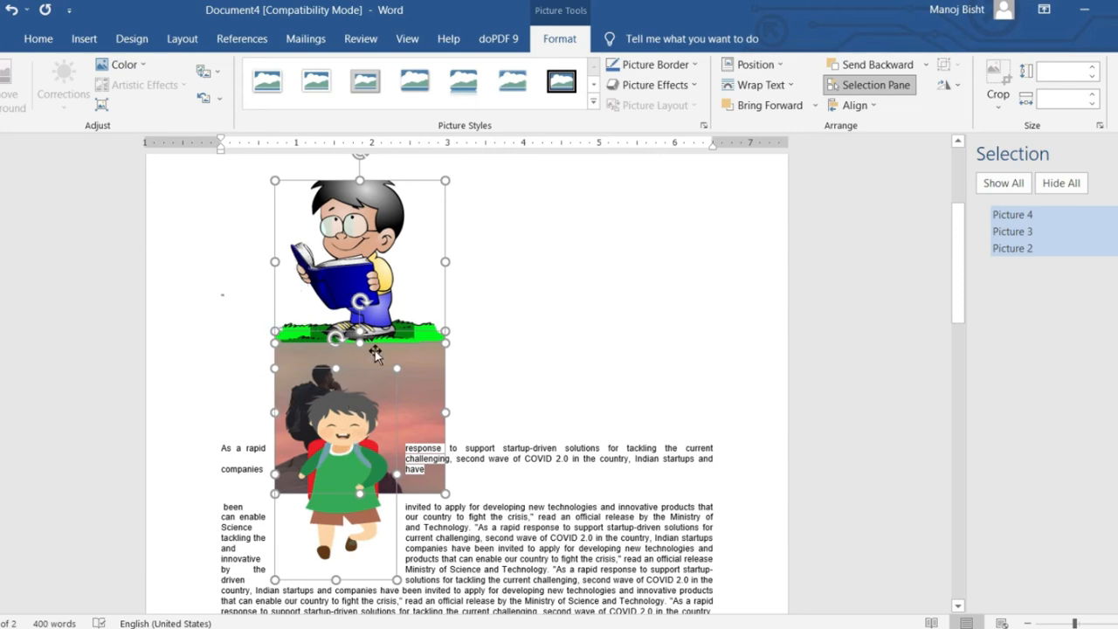
# Align the three selected pictures by their centers and by their right edges, and deselect them.
pyautogui.click(872, 106)
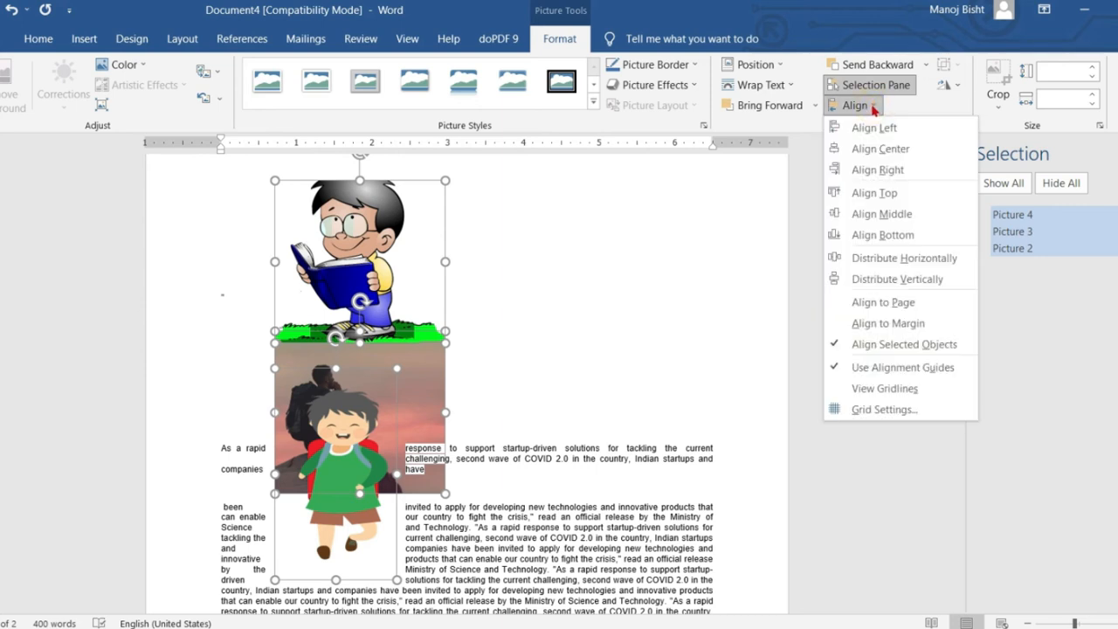
pyautogui.click(883, 149)
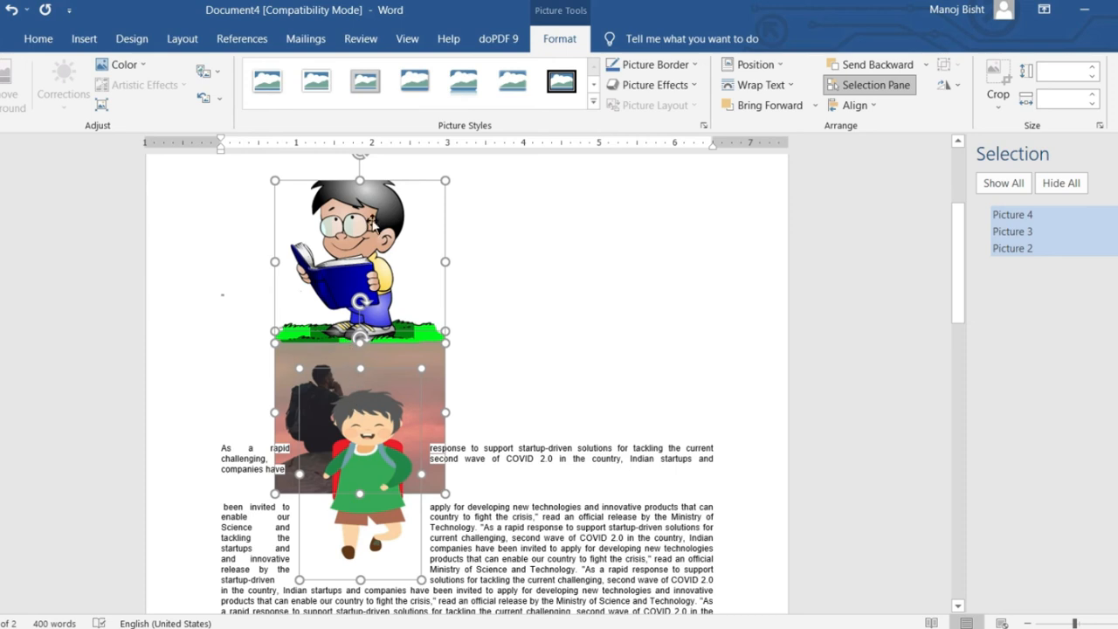
pyautogui.click(873, 109)
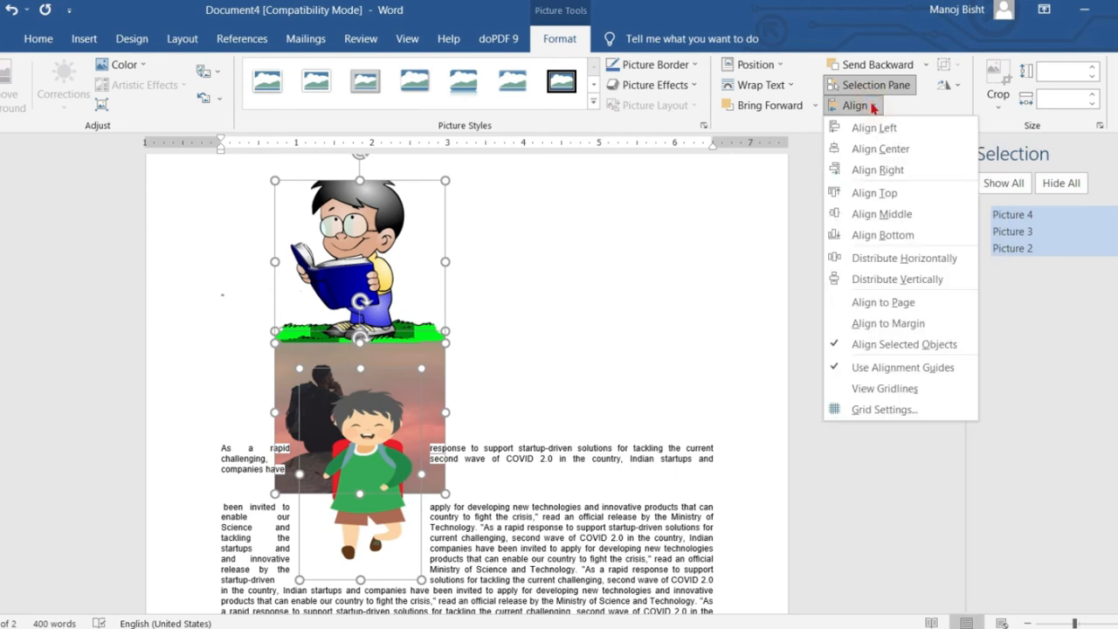
pyautogui.click(884, 180)
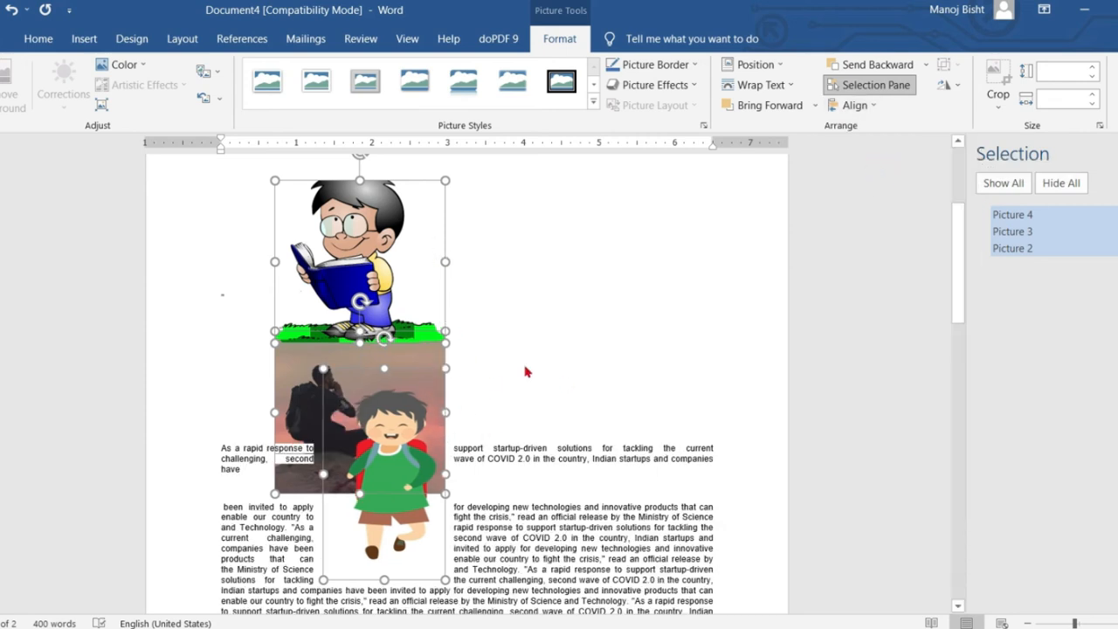
pyautogui.click(547, 352)
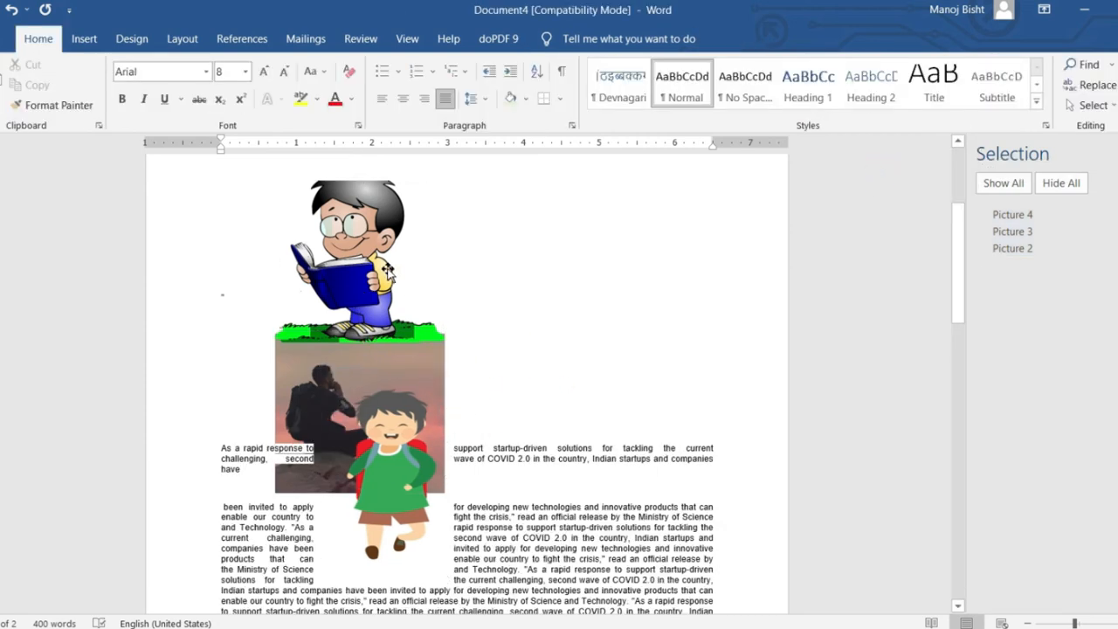
# Move the reading boy and the backpack child to the right, clear of the sunset photo and at different horizontal positions.
pyautogui.moveTo(387, 269); pyautogui.dragTo(562, 260)
pyautogui.moveTo(382, 380); pyautogui.dragTo(339, 328)
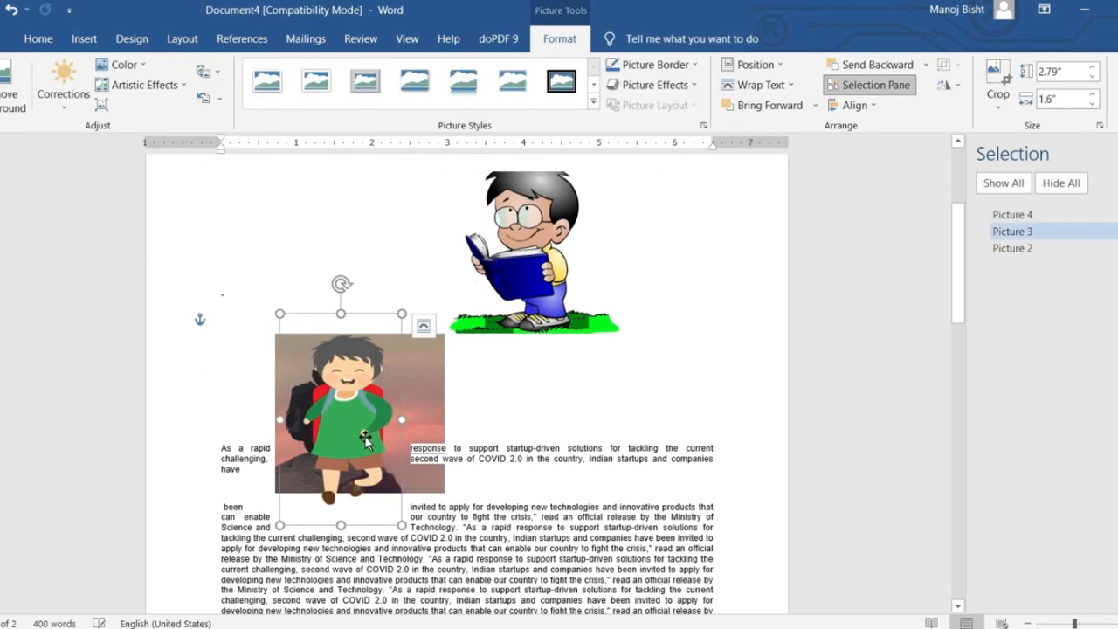
pyautogui.click(361, 416)
pyautogui.moveTo(378, 422); pyautogui.dragTo(564, 502)
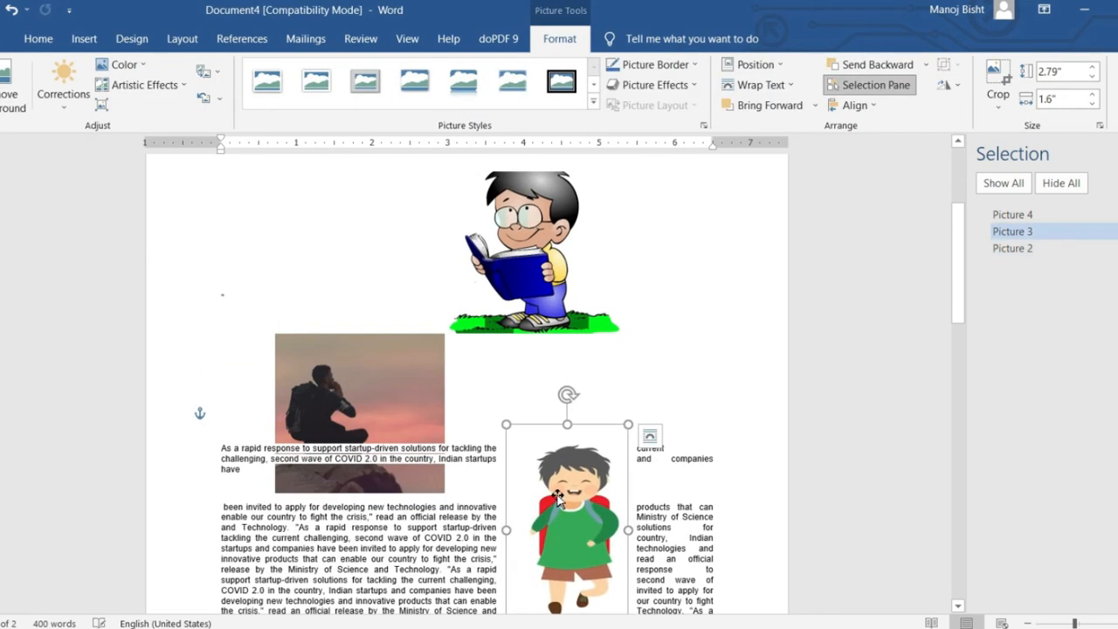
# Select the sunset photo, reading boy and backpack child together and align them by their right edges.
pyautogui.click(376, 411)
pyautogui.keyDown('ctrl'); pyautogui.click(559, 280); pyautogui.keyUp('ctrl')
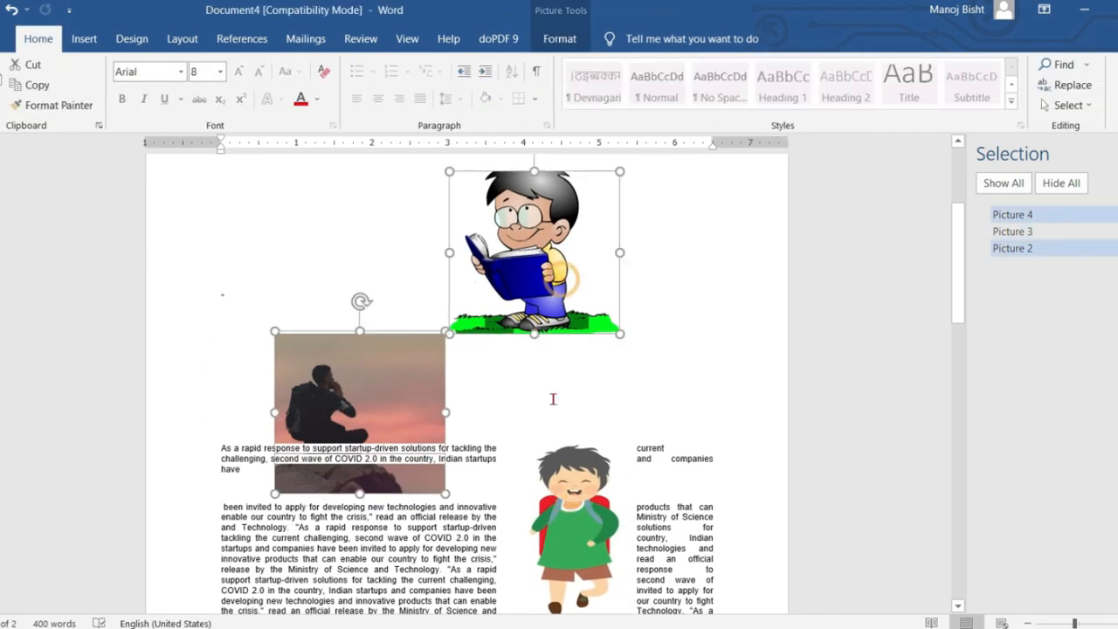
pyautogui.keyDown('ctrl'); pyautogui.click(594, 498); pyautogui.keyUp('ctrl')
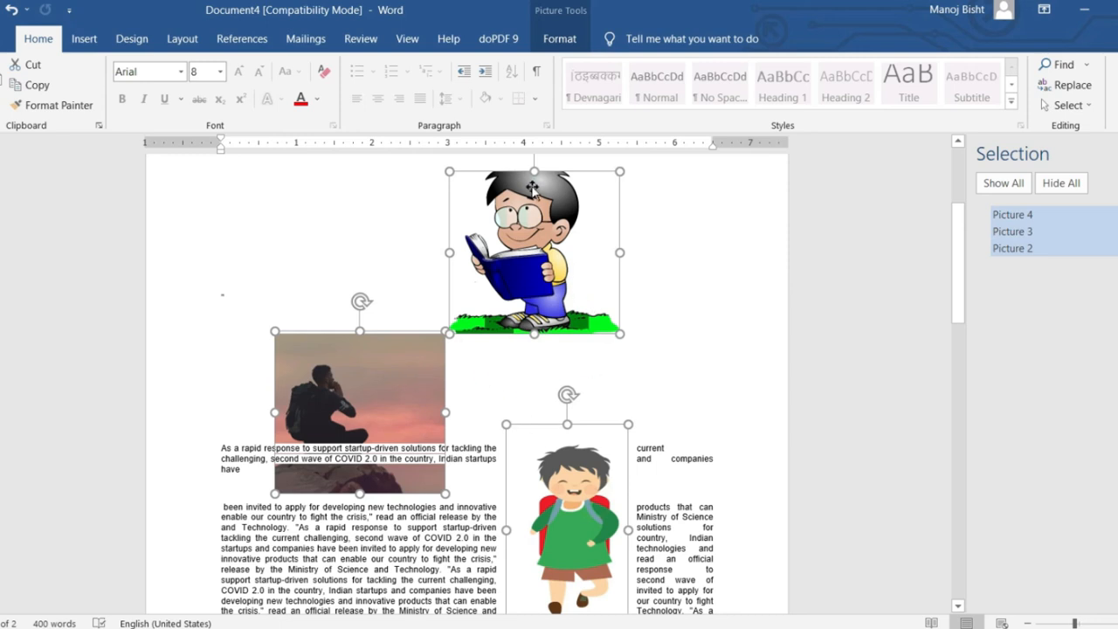
pyautogui.click(559, 40)
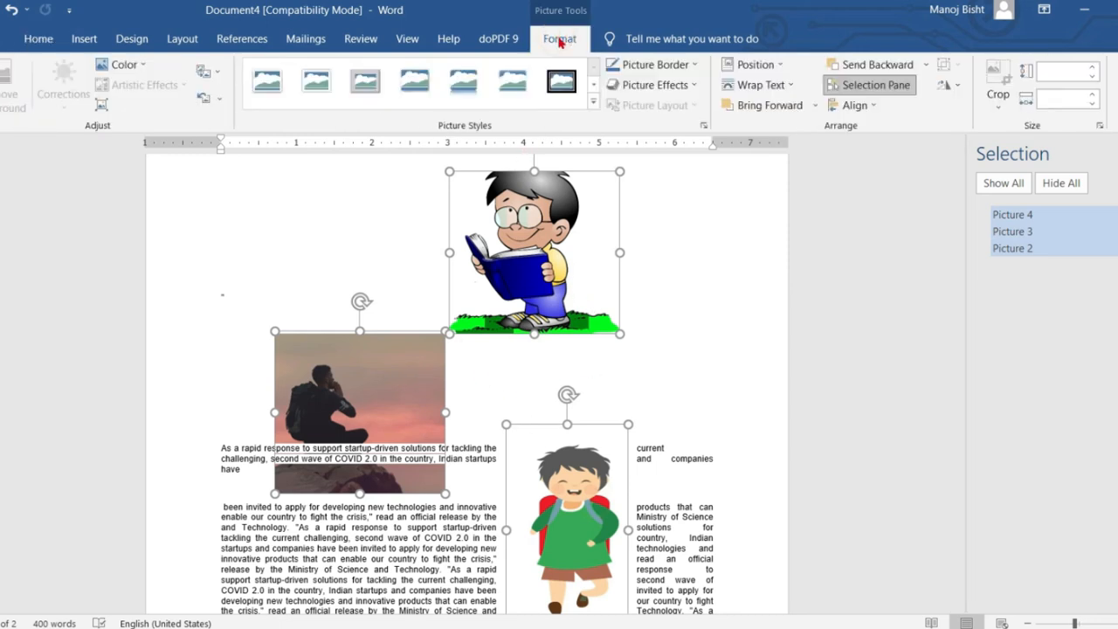
pyautogui.click(874, 105)
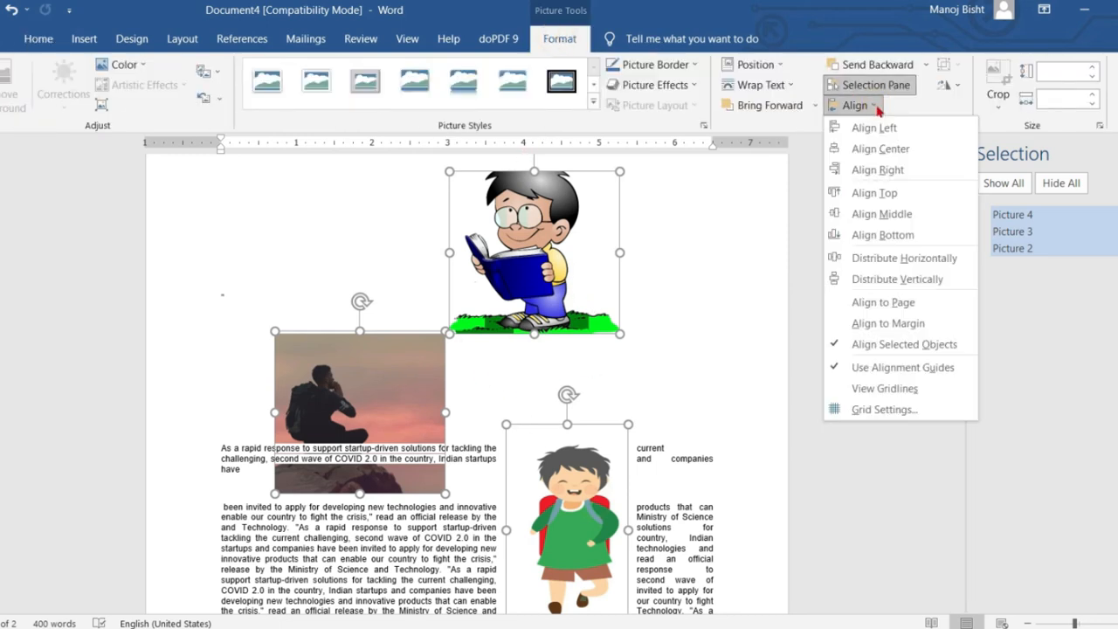
pyautogui.click(881, 170)
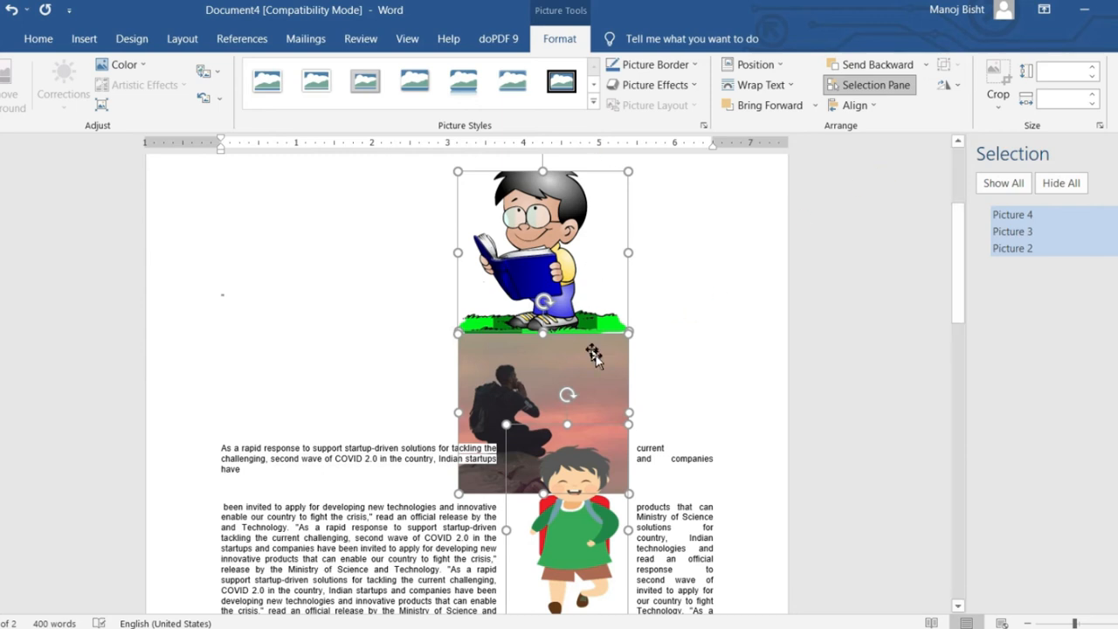
pyautogui.scroll(-1, 622, 274)
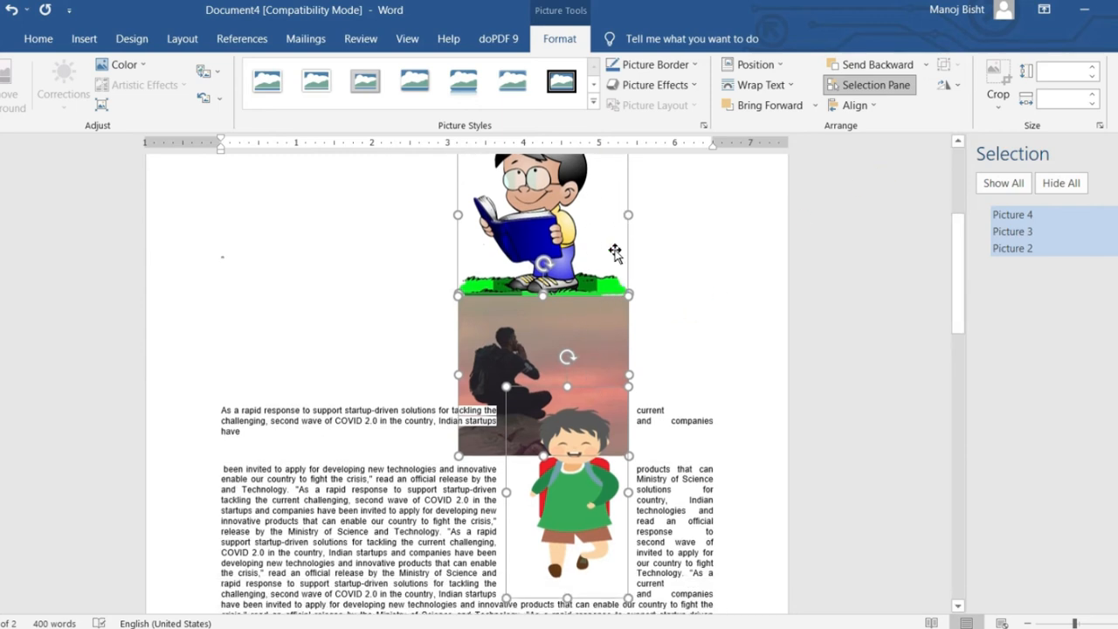
# Spread the reading boy, sunset photo and backpack child side by side above the text, each at a different height.
pyautogui.click(873, 106)
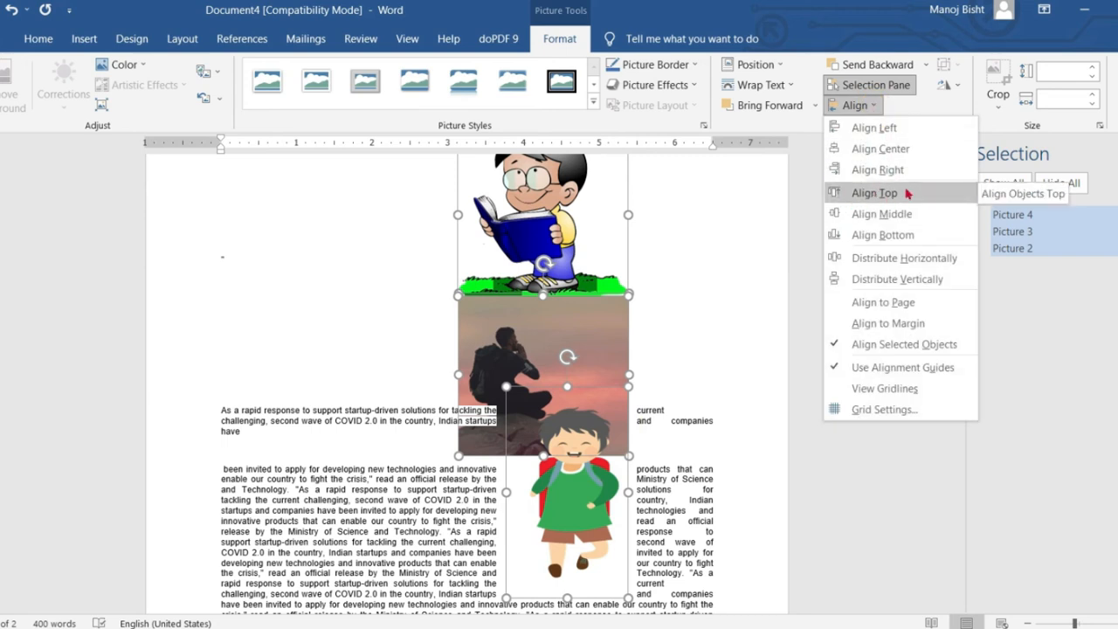
pyautogui.click(585, 371)
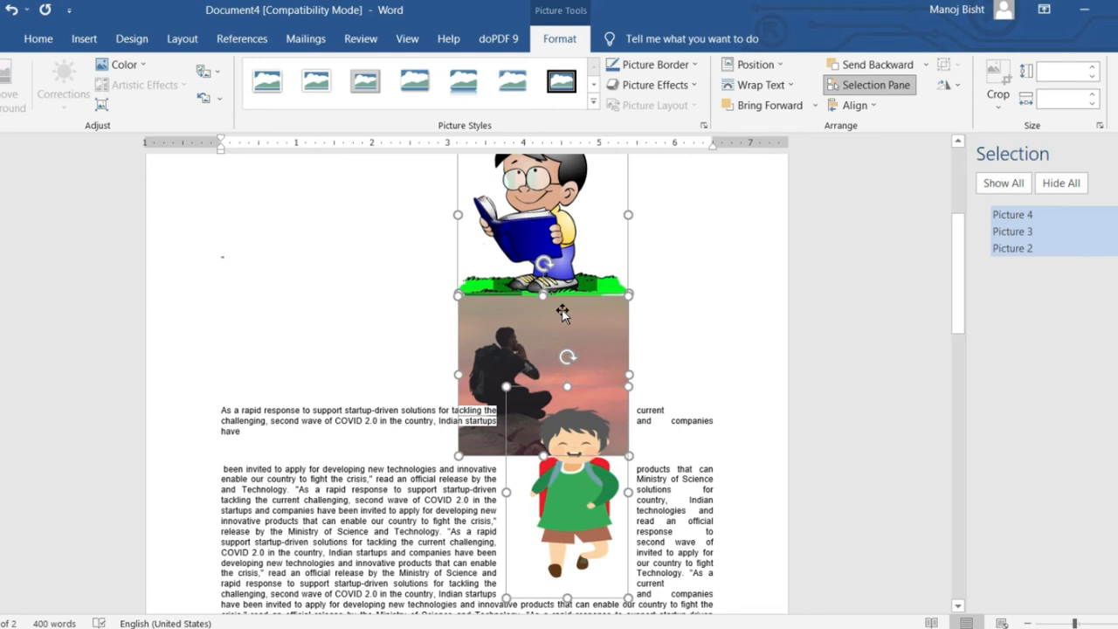
pyautogui.moveTo(564, 313); pyautogui.dragTo(347, 316)
pyautogui.moveTo(525, 333)
pyautogui.mouseDown()
pyautogui.moveTo(438, 430)
pyautogui.moveTo(630, 394)
pyautogui.mouseUp()
pyautogui.moveTo(365, 373); pyautogui.dragTo(574, 271)
pyautogui.moveTo(594, 454); pyautogui.dragTo(724, 321)
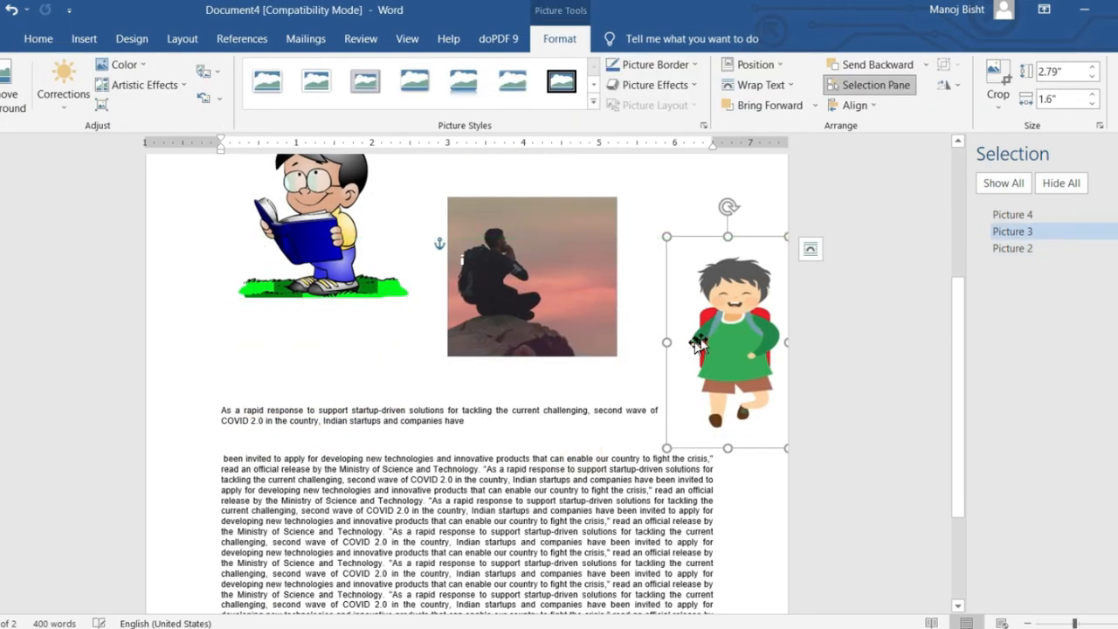
pyautogui.scroll(2, 699, 367)
# Select all three pictures in the row and align them by their top edges.
pyautogui.click(586, 367)
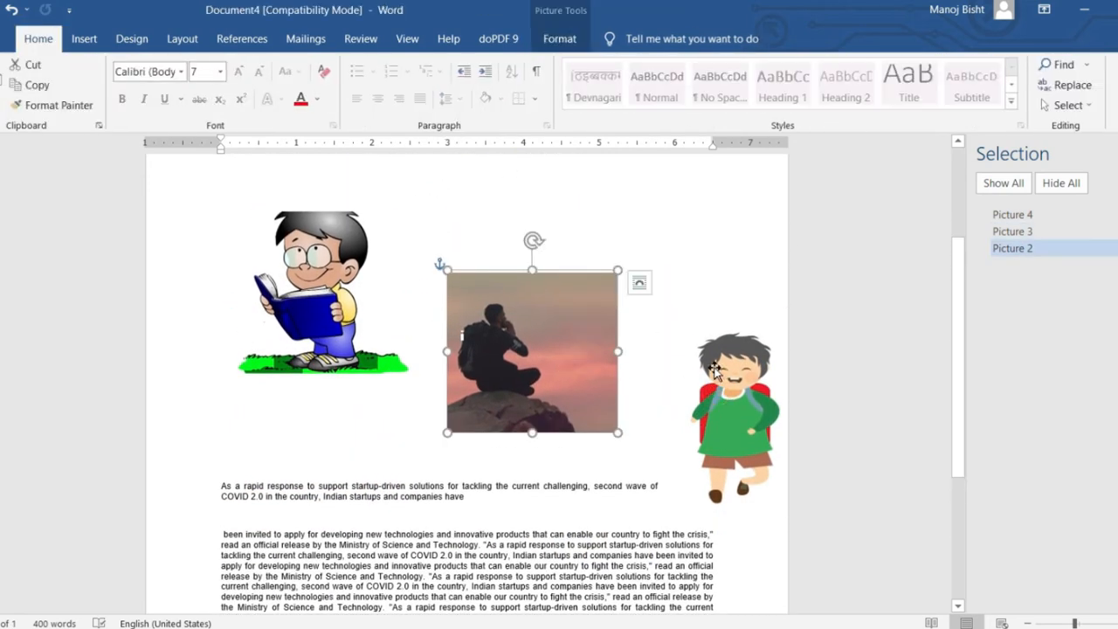
pyautogui.keyDown('ctrl'); pyautogui.click(723, 386); pyautogui.keyUp('ctrl')
pyautogui.keyDown('ctrl'); pyautogui.click(366, 333); pyautogui.keyUp('ctrl')
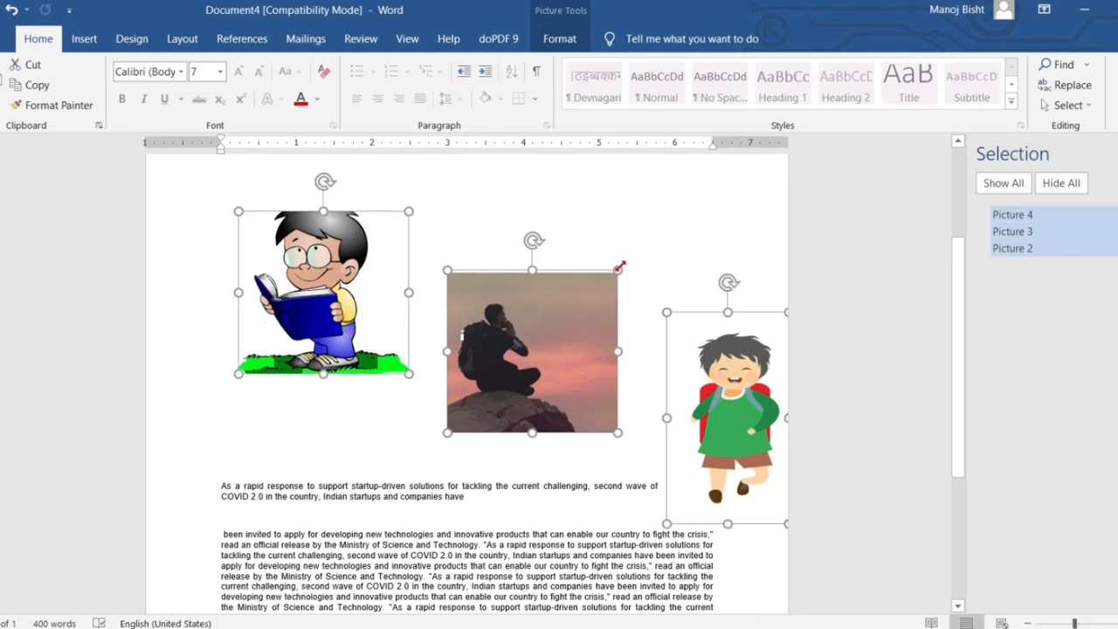
pyautogui.click(559, 39)
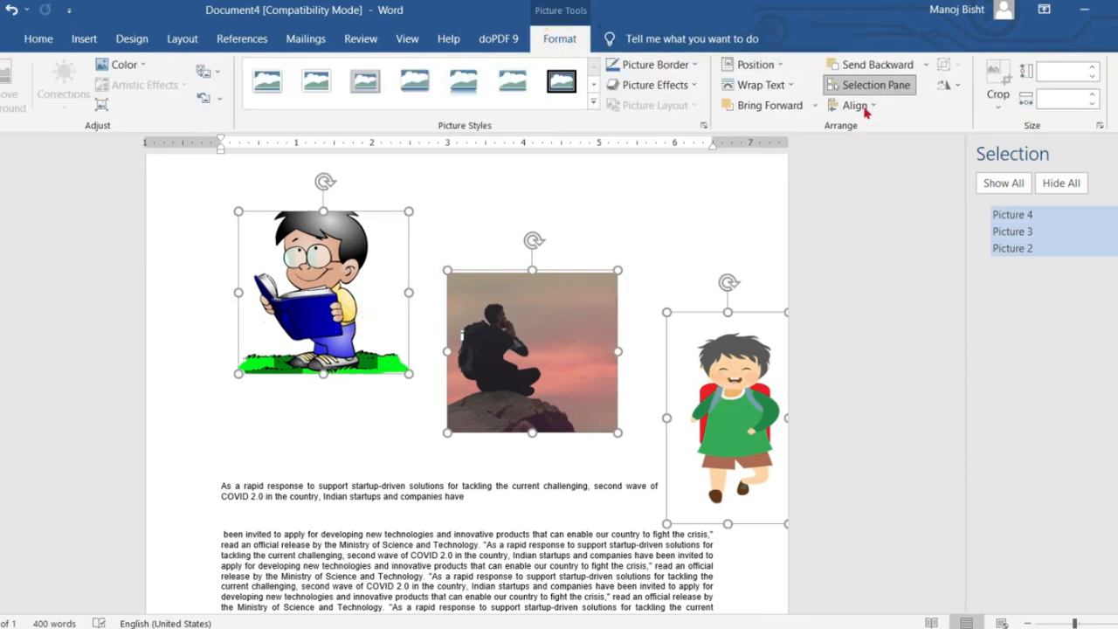
pyautogui.click(866, 106)
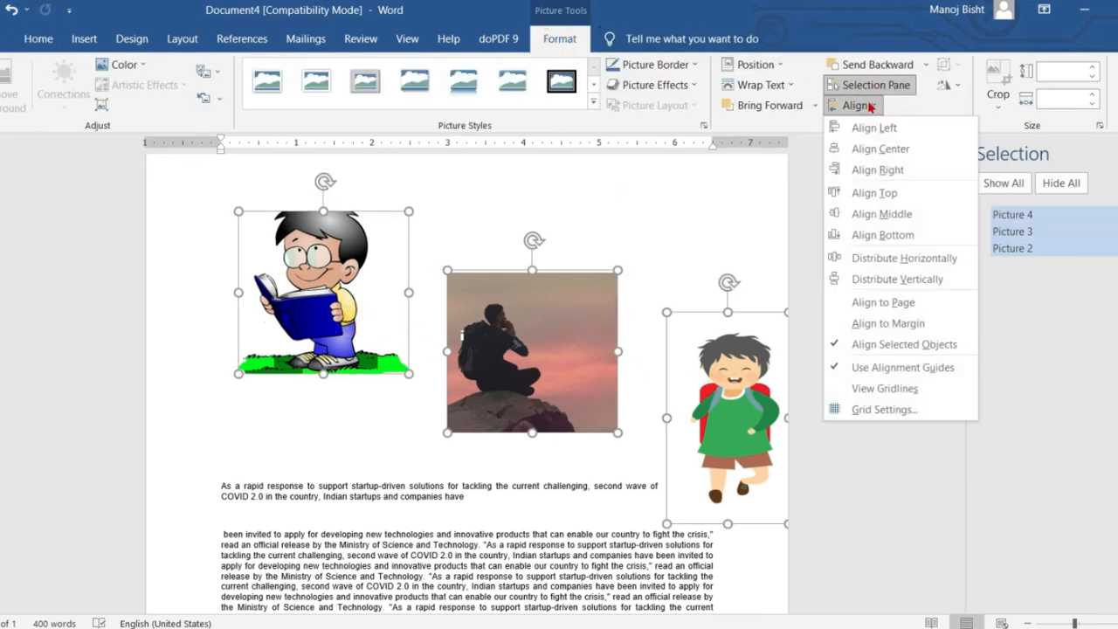
pyautogui.click(879, 200)
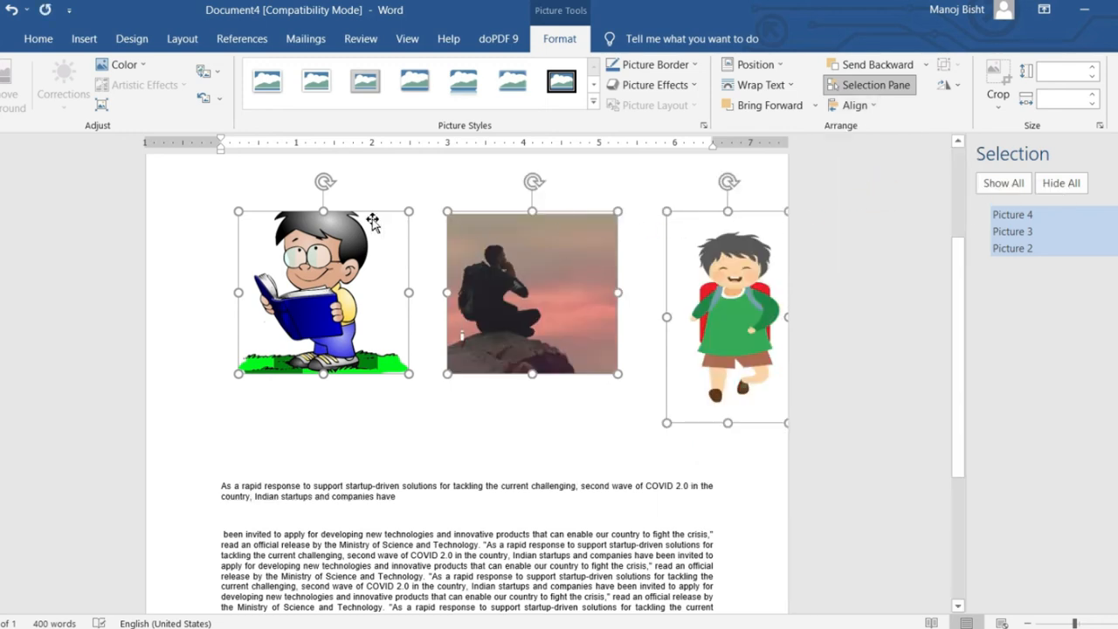
# Shift the three pictures left, then space them unevenly, with the sunset photo against the reading boy and the backpack child farther right.
pyautogui.click(873, 106)
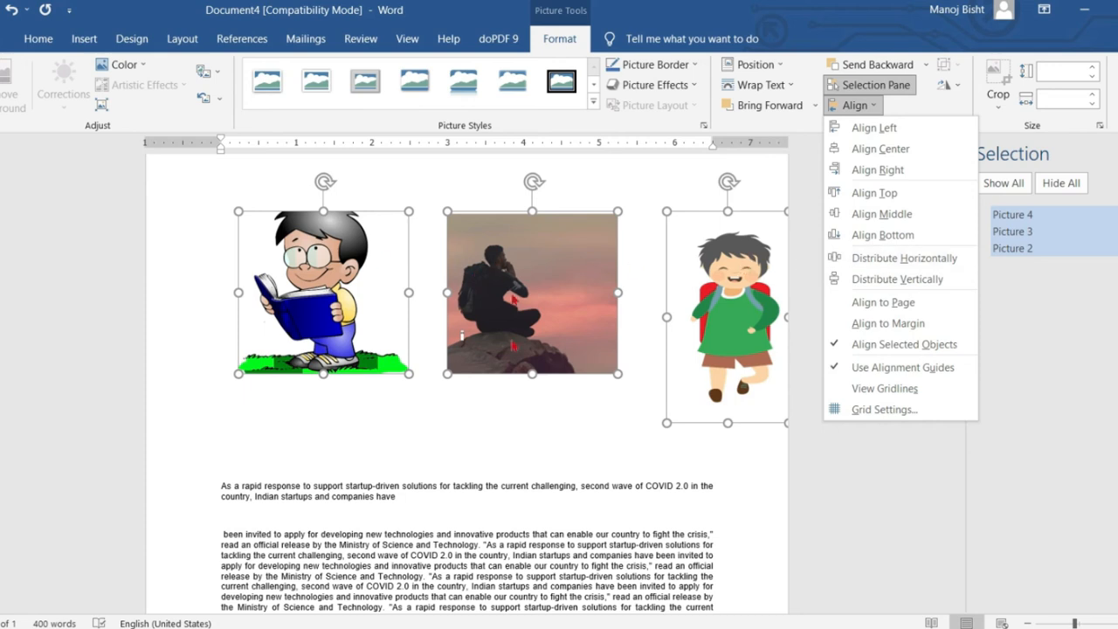
pyautogui.click(503, 434)
pyautogui.moveTo(350, 304); pyautogui.dragTo(291, 308)
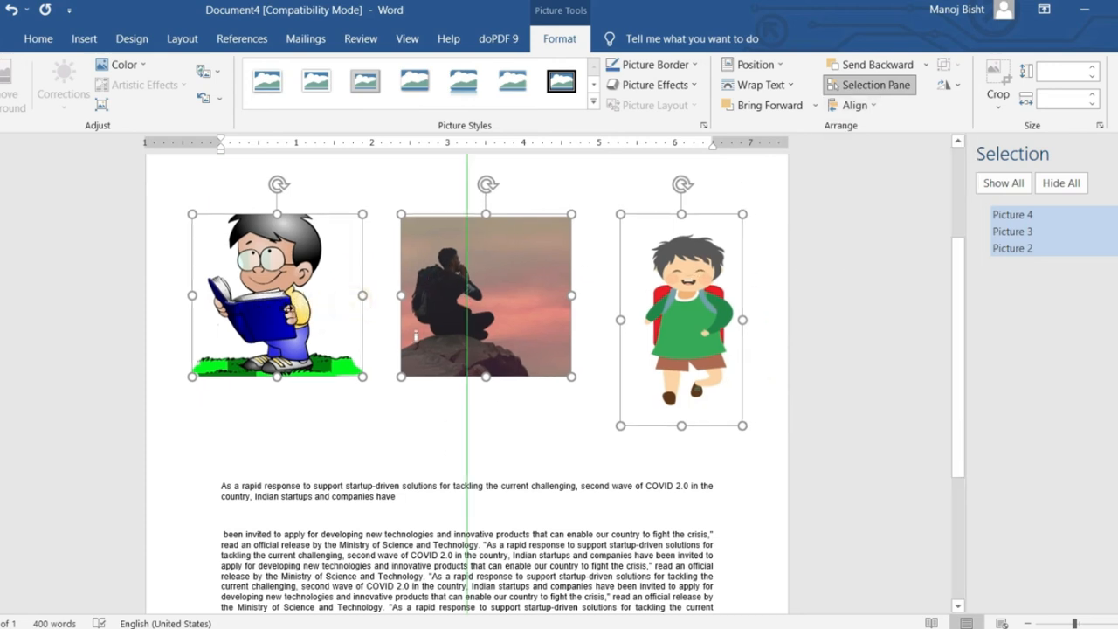
pyautogui.click(400, 387)
pyautogui.moveTo(455, 321); pyautogui.dragTo(393, 319)
pyautogui.moveTo(684, 311); pyautogui.dragTo(708, 299)
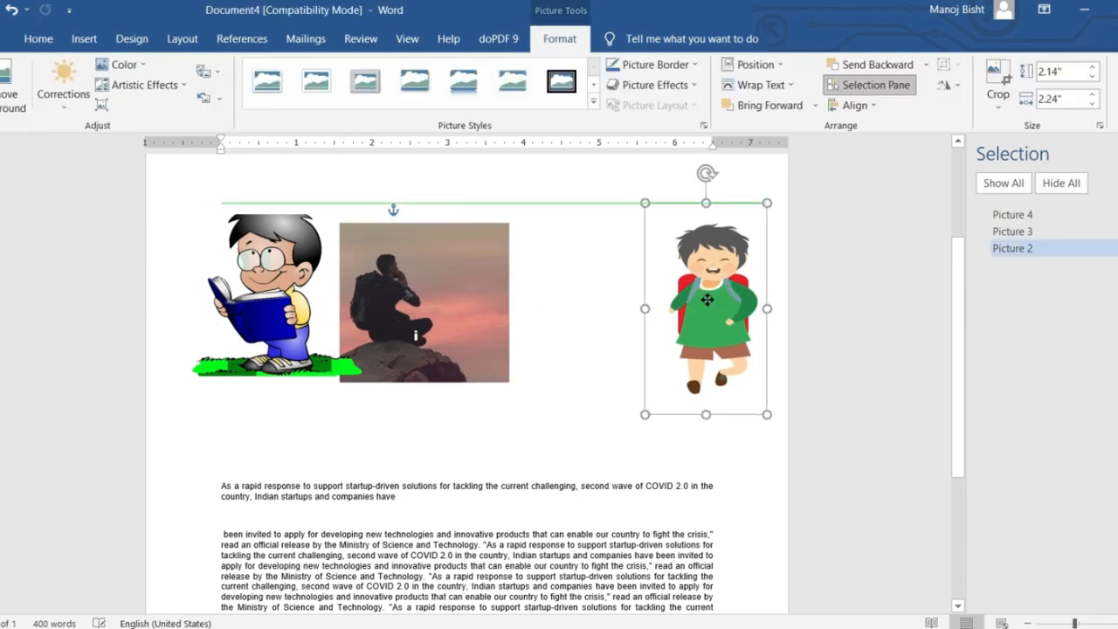
pyautogui.click(500, 306)
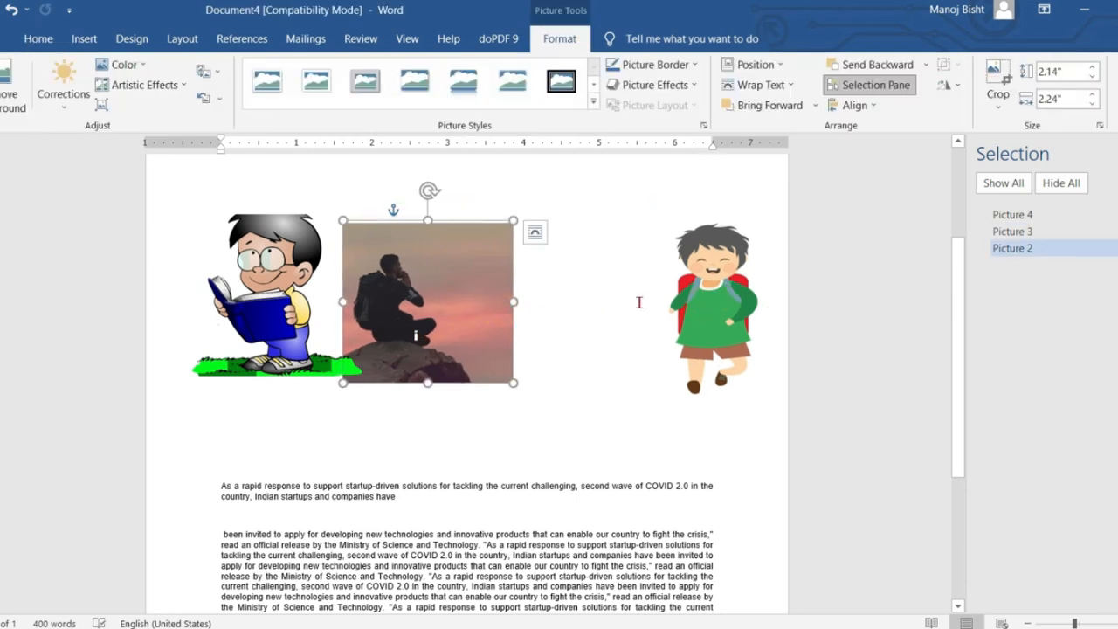
pyautogui.click(704, 306)
pyautogui.click(457, 309)
# Select the reading boy, sunset photo and backpack child together and distribute them horizontally.
pyautogui.click(277, 300)
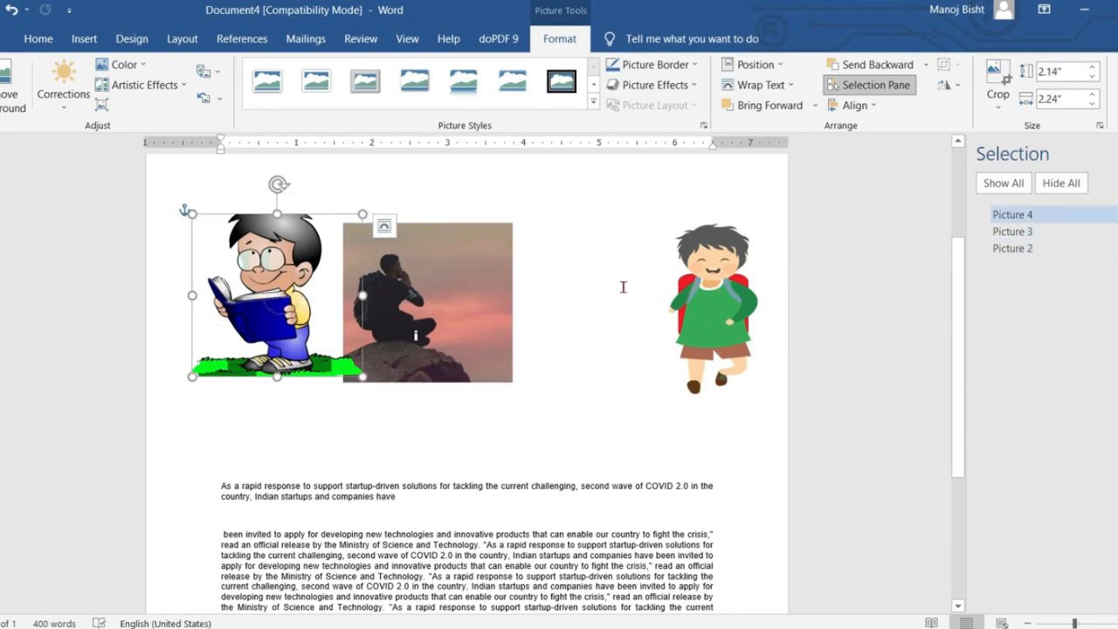
pyautogui.keyDown('ctrl'); pyautogui.click(505, 307); pyautogui.keyUp('ctrl')
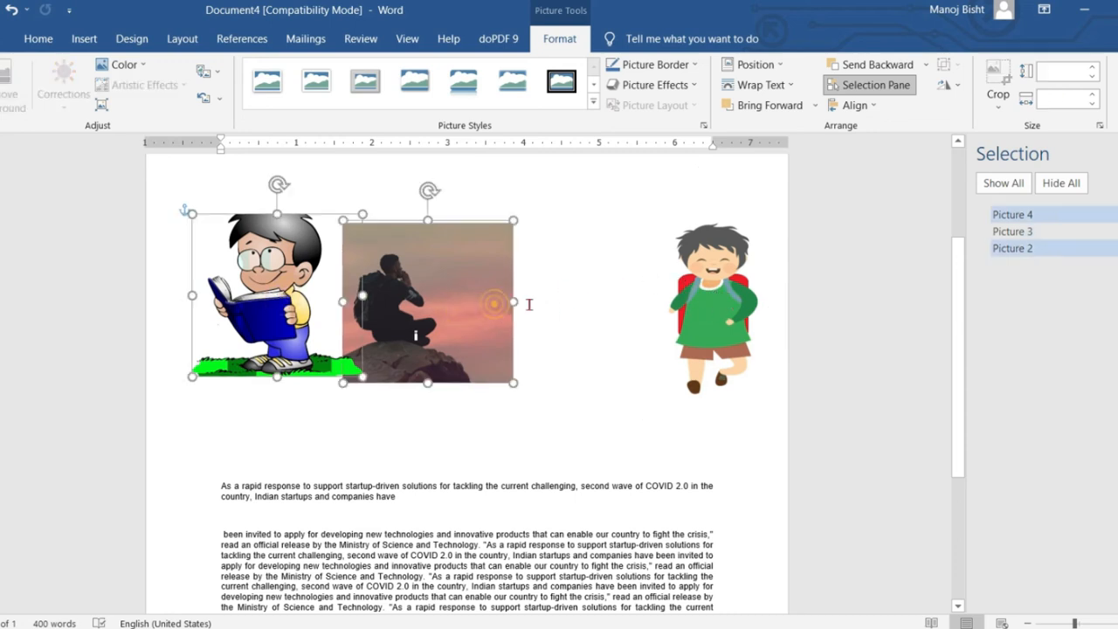
pyautogui.keyDown('ctrl'); pyautogui.click(727, 308); pyautogui.keyUp('ctrl')
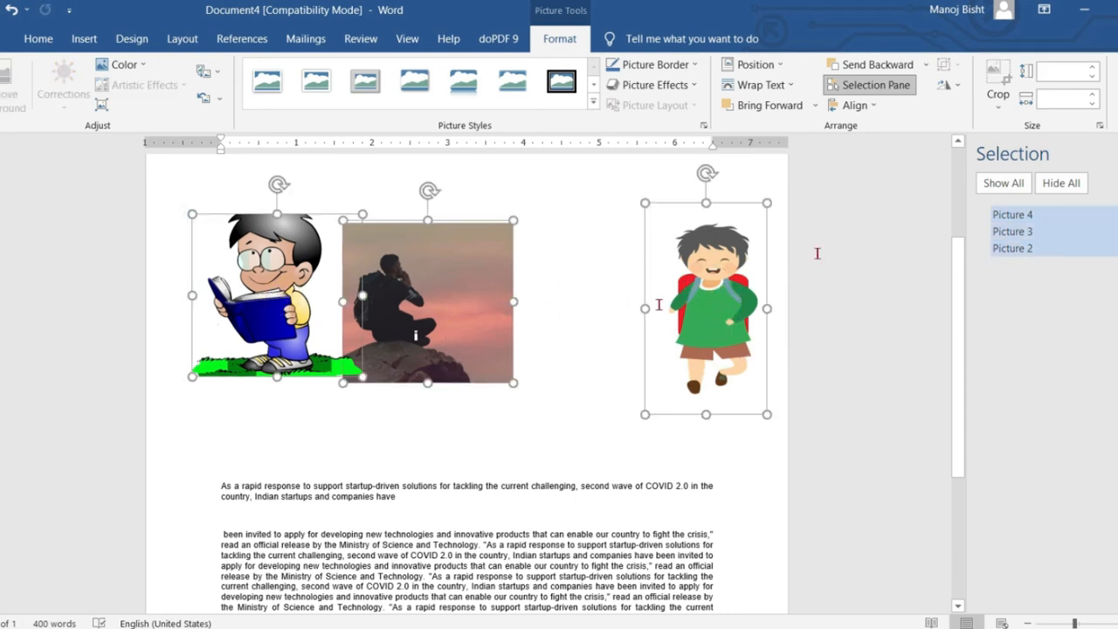
pyautogui.click(874, 109)
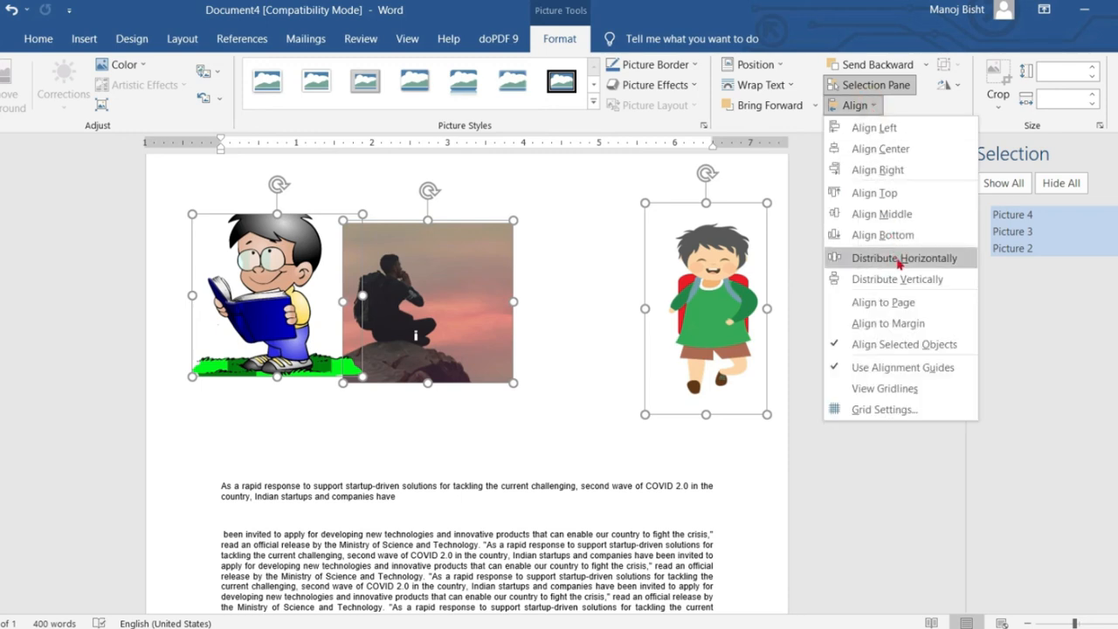
pyautogui.click(900, 260)
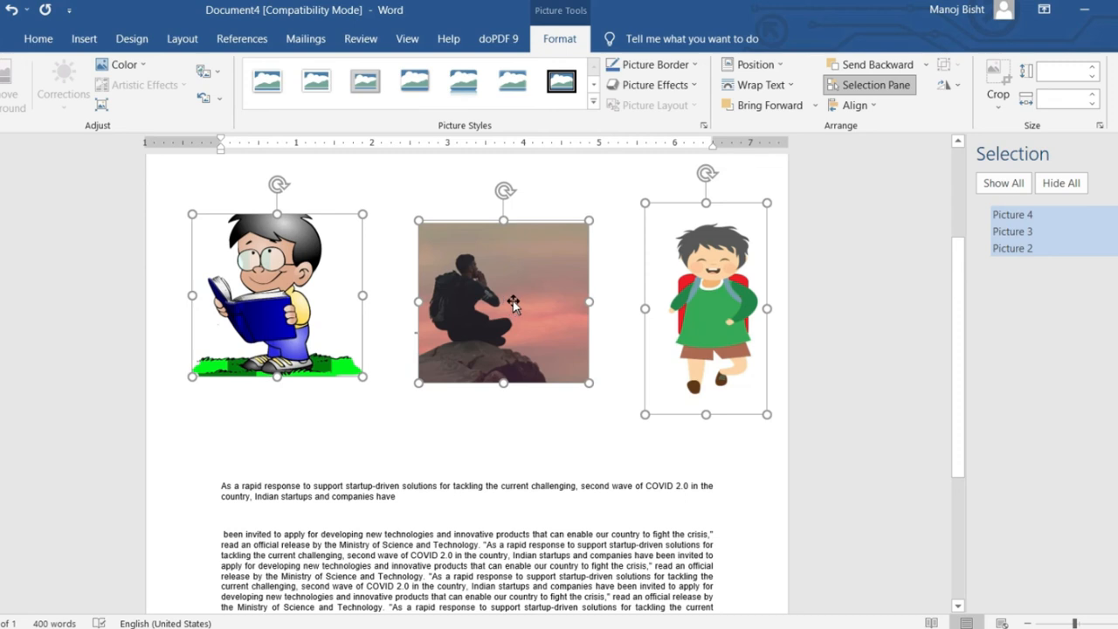
pyautogui.click(853, 106)
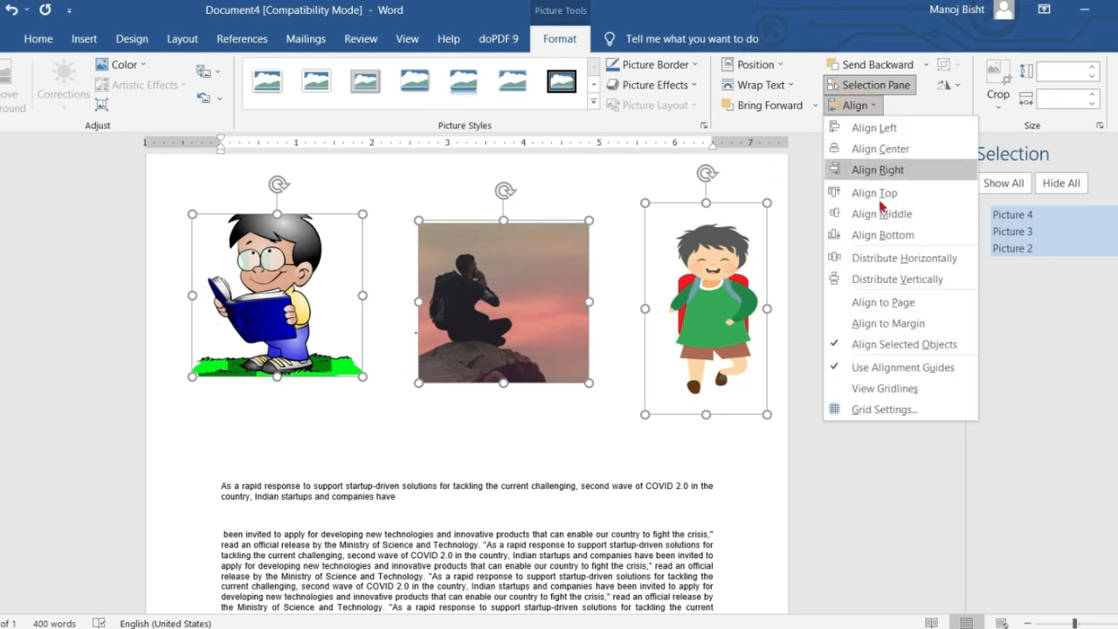
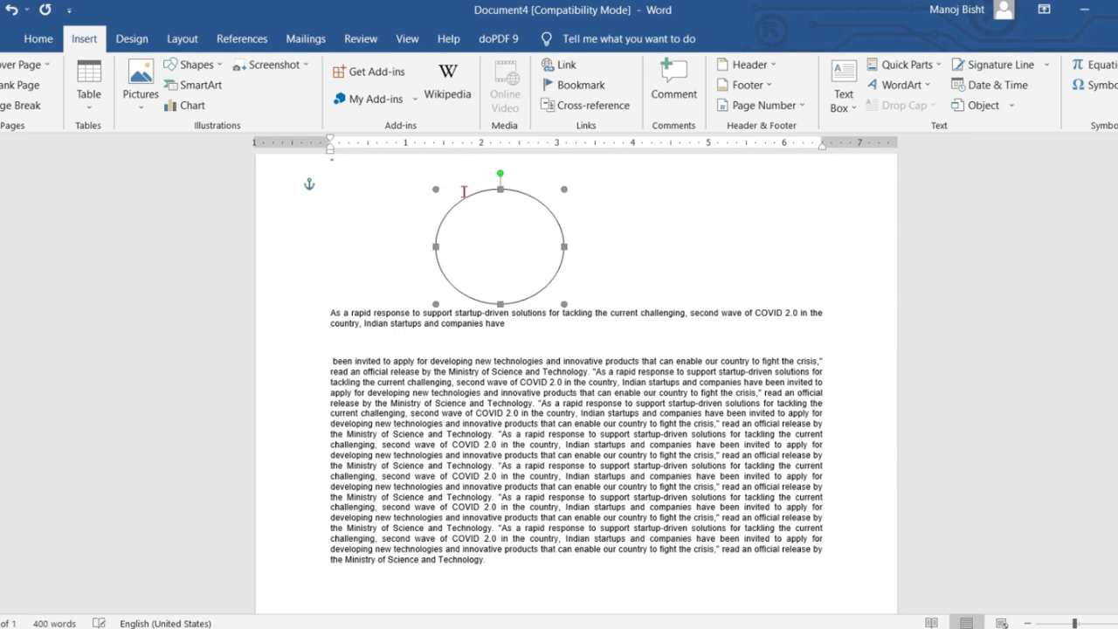
# Fill the circle with gold, and draw a light blue rectangle about 1.37" high and 1.47" wide to its right.
pyautogui.click(438, 70)
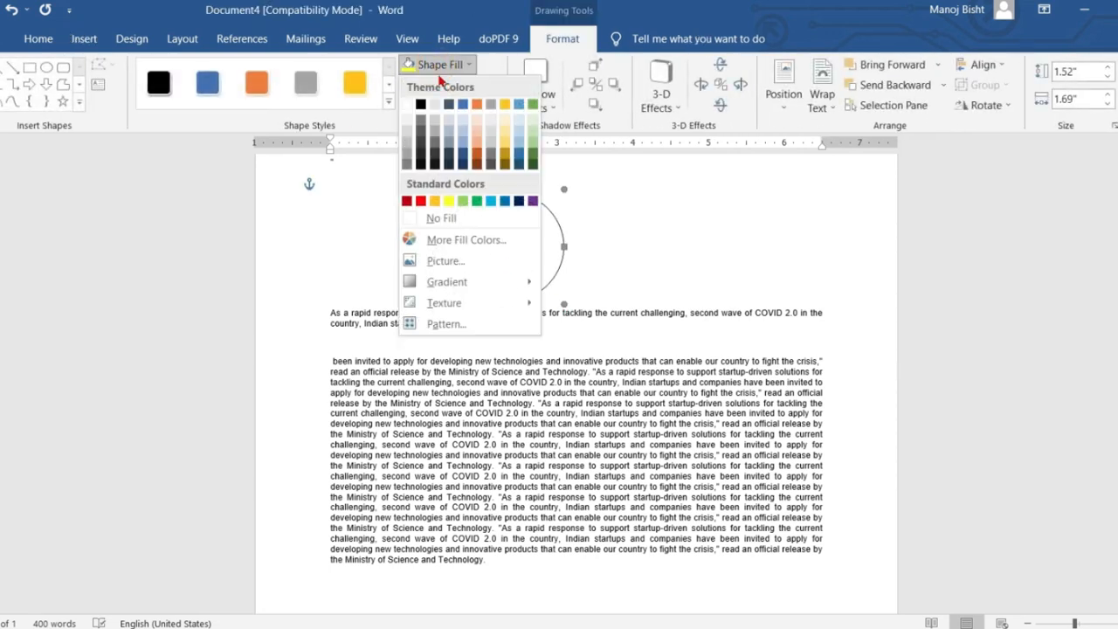
pyautogui.click(505, 104)
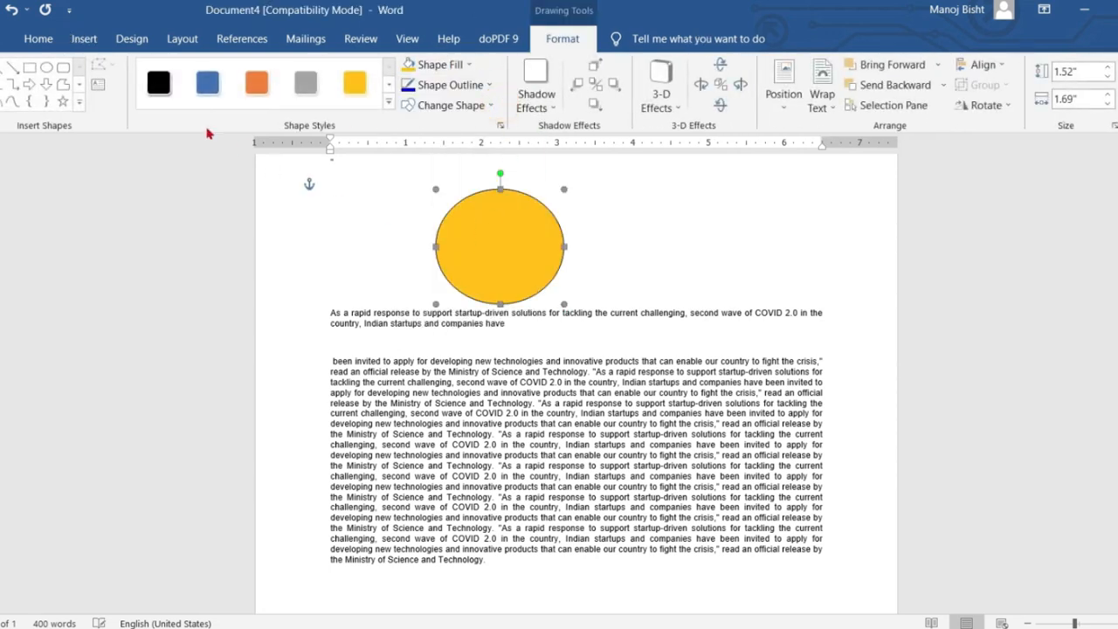
pyautogui.click(29, 67)
pyautogui.moveTo(635, 185); pyautogui.dragTo(745, 289)
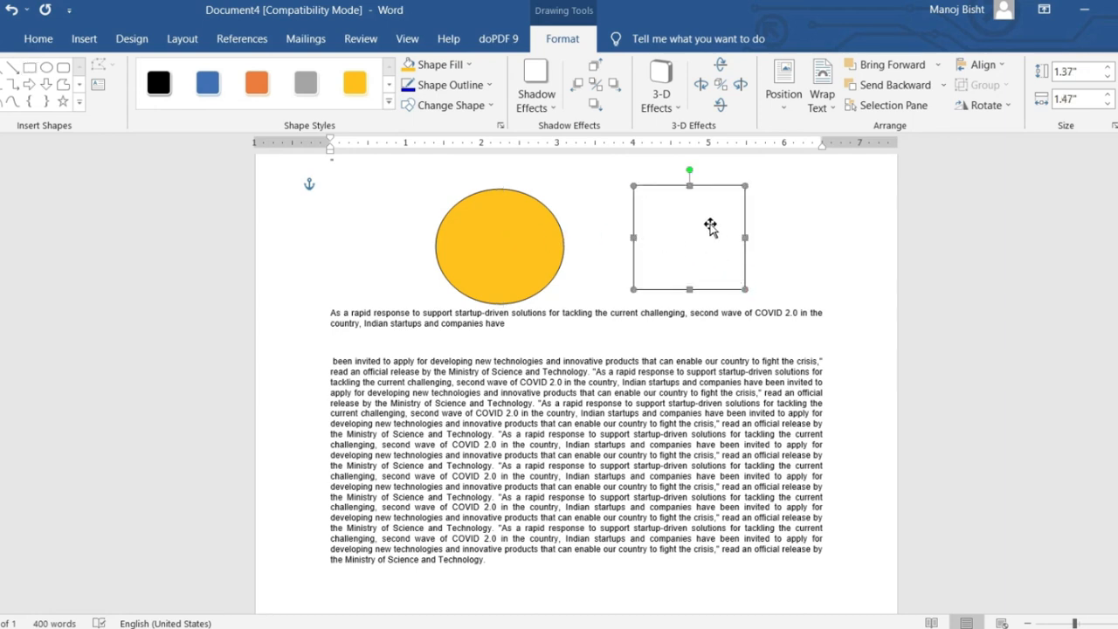
pyautogui.click(437, 64)
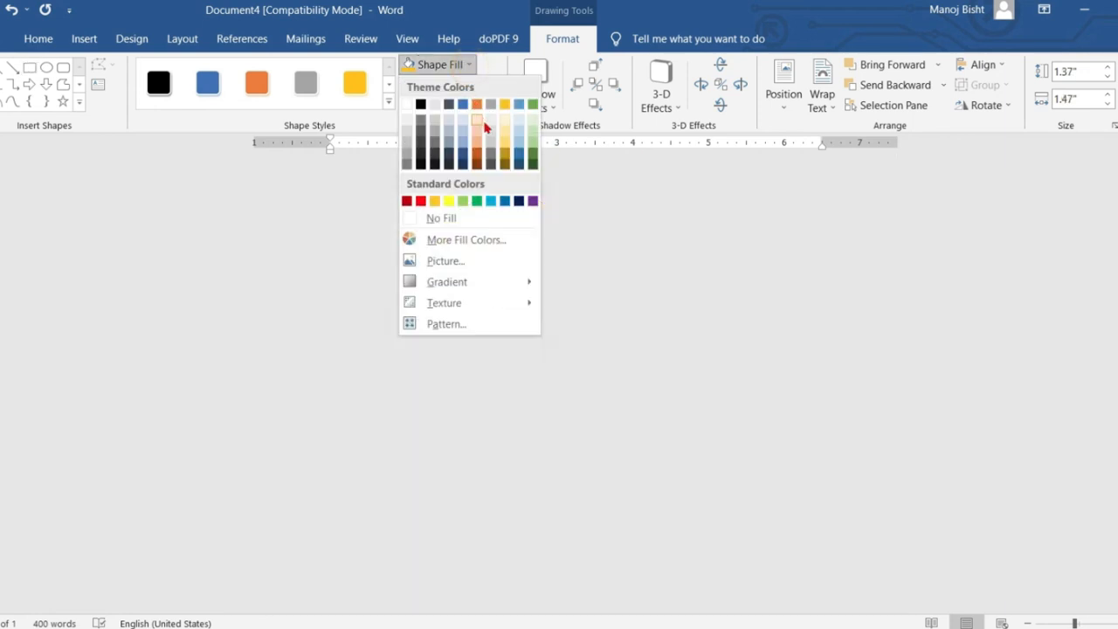
pyautogui.click(519, 132)
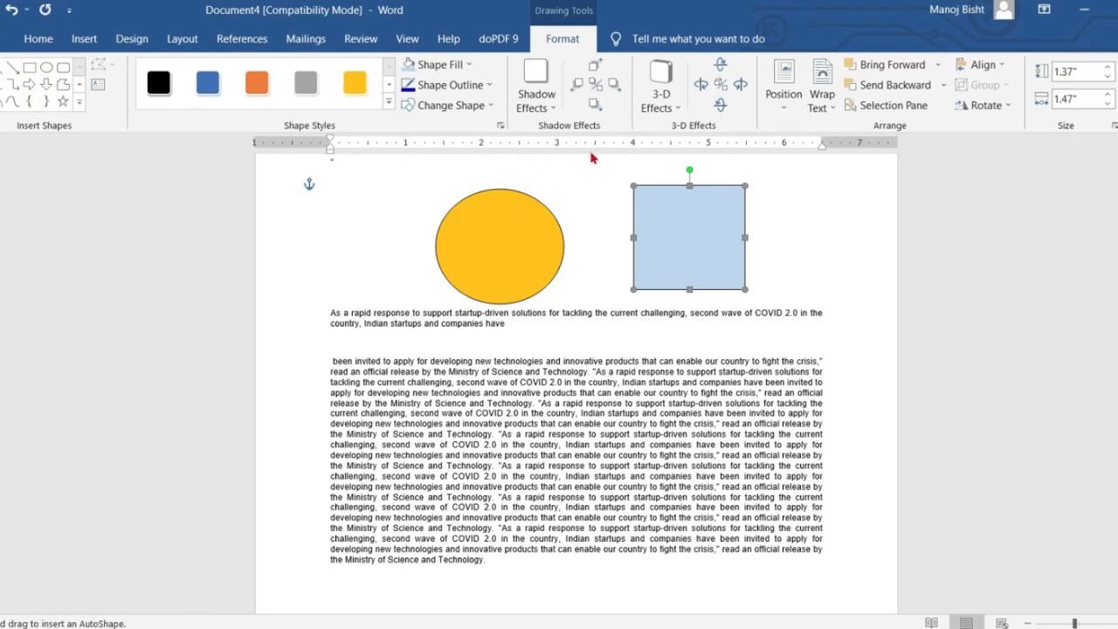
# Draw a triangle overlapping the circle and rectangle, enlarge it to about 1.5" high and 1.88" wide, and fill it light orange.
pyautogui.moveTo(349, 188); pyautogui.dragTo(437, 265)
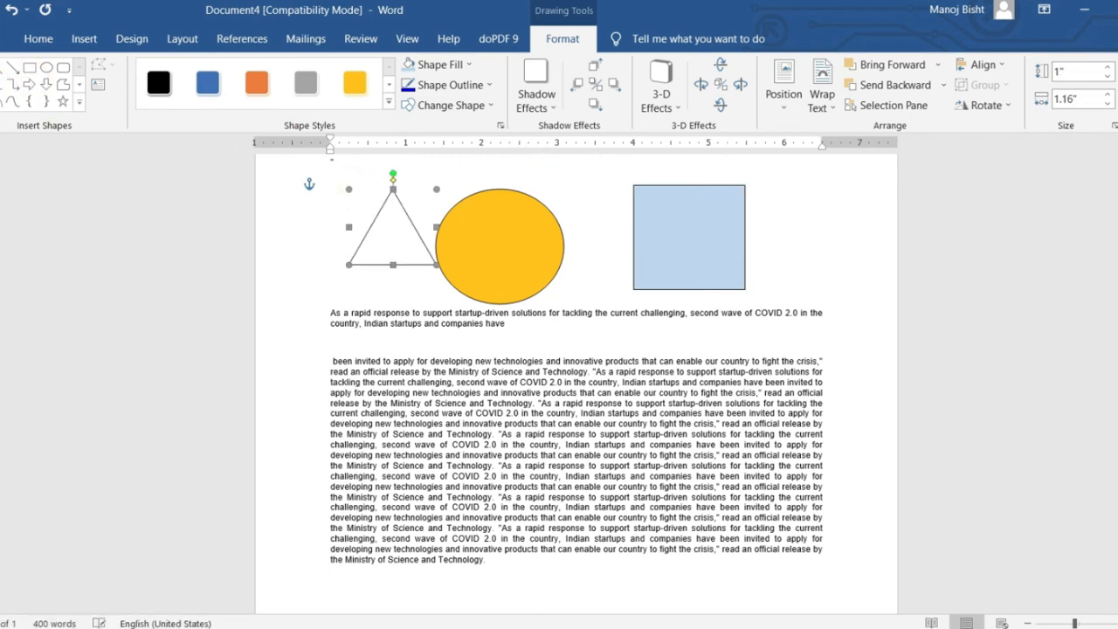
pyautogui.moveTo(381, 220)
pyautogui.mouseDown()
pyautogui.moveTo(569, 210)
pyautogui.moveTo(610, 196)
pyautogui.mouseUp()
pyautogui.moveTo(624, 252); pyautogui.dragTo(676, 289)
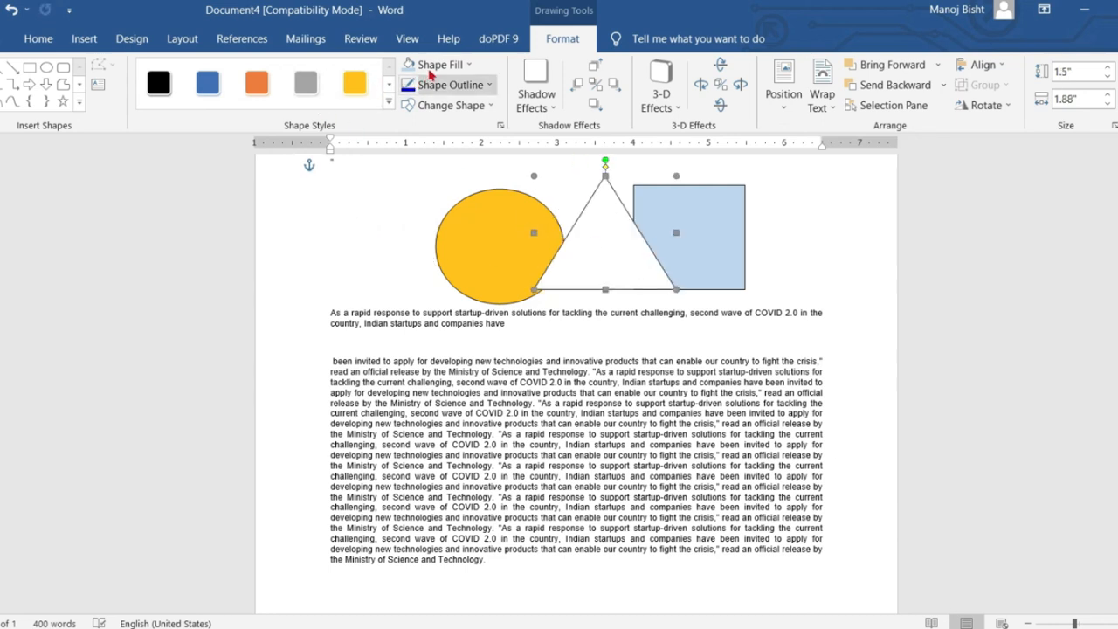
pyautogui.click(429, 70)
pyautogui.click(476, 132)
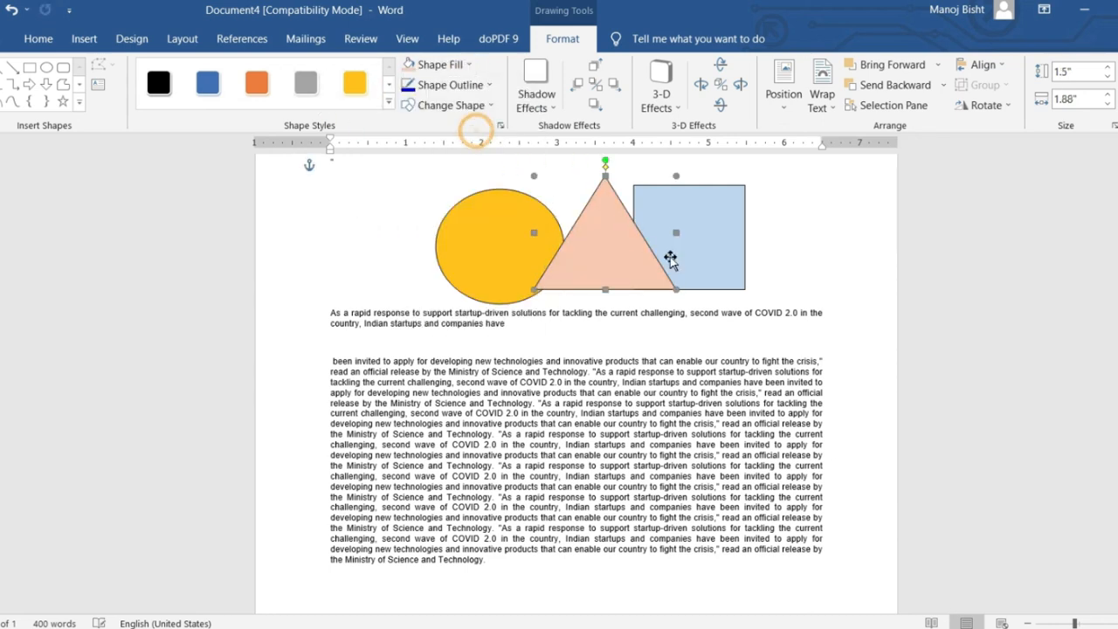
# Separate the overlapping shapes by moving the triangle above the circle and shifting the circle against the rectangle's left edge.
pyautogui.scroll(3, 664, 304)
pyautogui.moveTo(580, 389); pyautogui.dragTo(553, 208)
pyautogui.moveTo(510, 412); pyautogui.dragTo(578, 434)
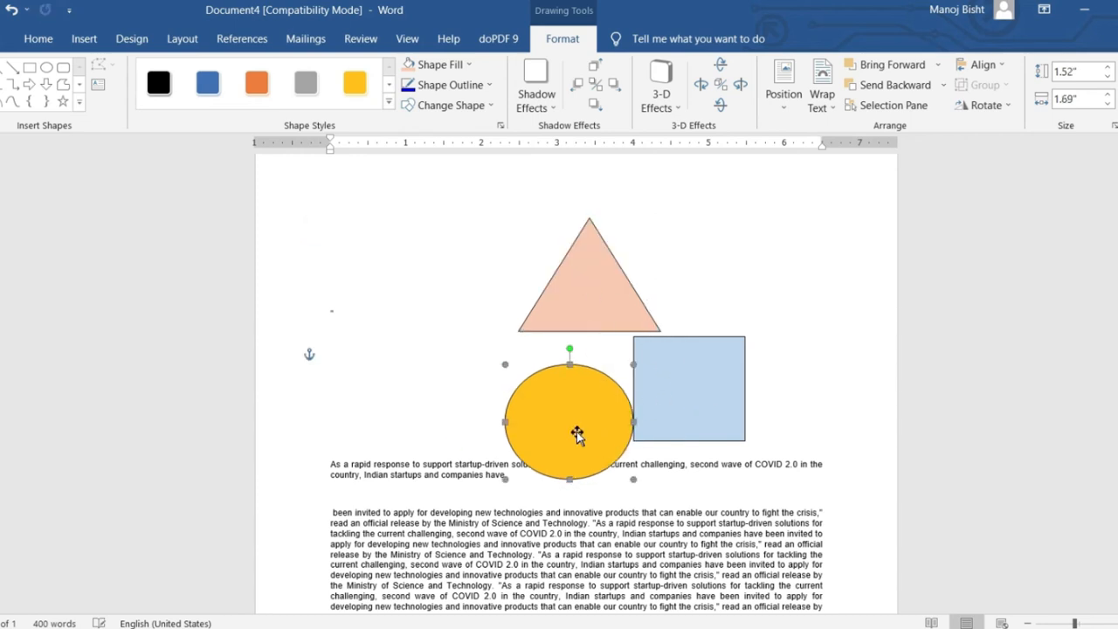
# Select the circle, rectangle and triangle together and group them.
pyautogui.keyDown('shift'); pyautogui.click(705, 397); pyautogui.keyUp('shift')
pyautogui.keyDown('shift'); pyautogui.click(603, 292); pyautogui.keyUp('shift')
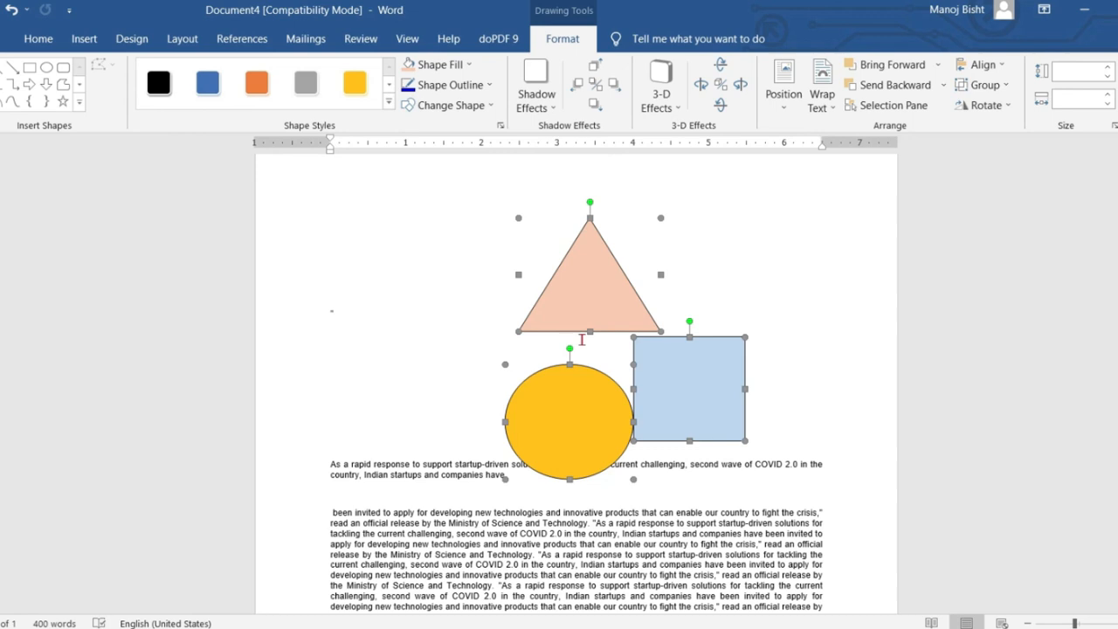
pyautogui.click(999, 94)
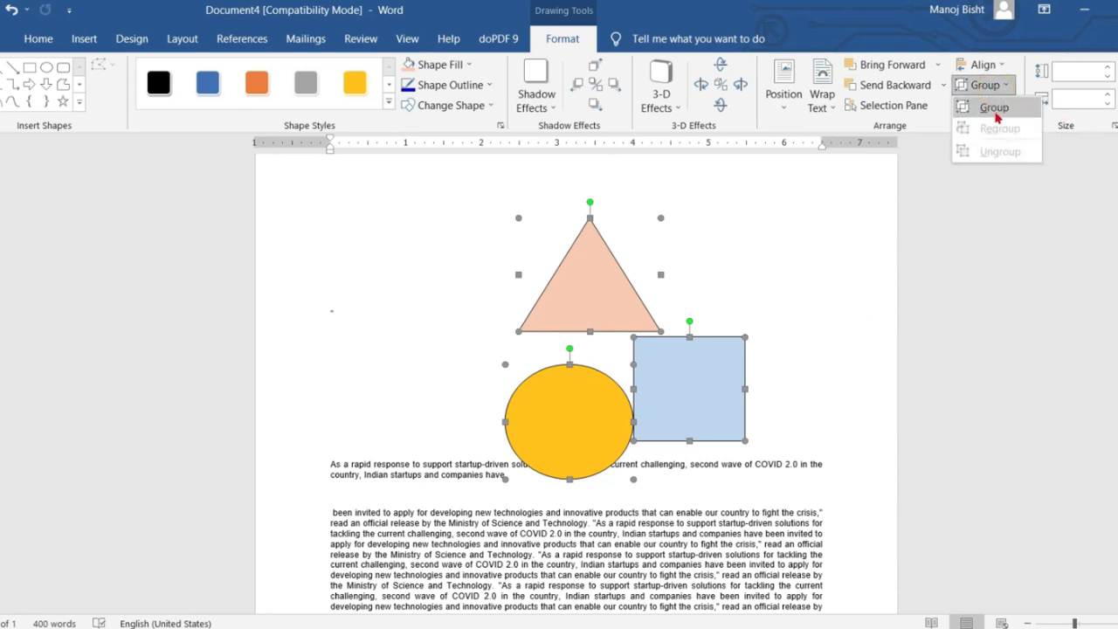
pyautogui.rightClick(599, 311)
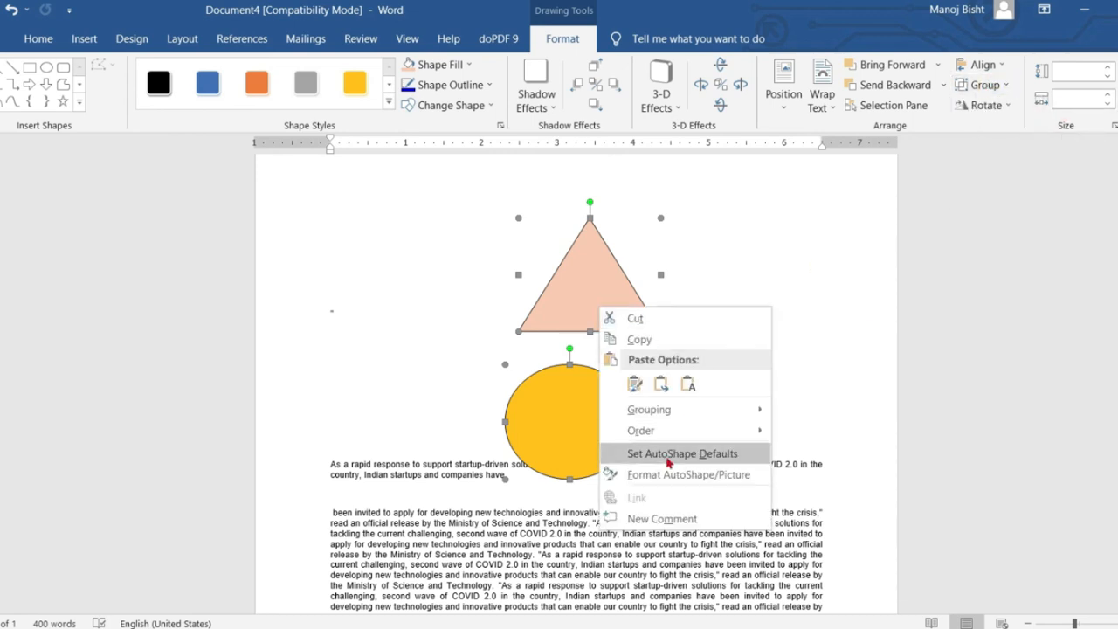
pyautogui.moveTo(703, 414)
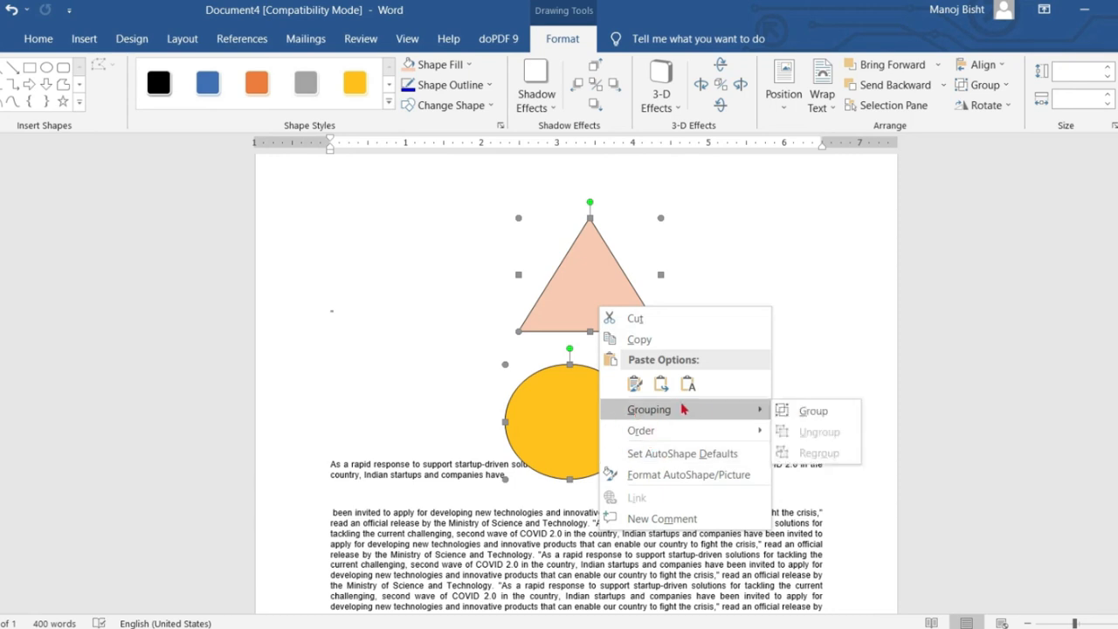
pyautogui.click(798, 414)
pyautogui.click(779, 344)
# Try moving the grouped shapes around the page, undo one move, and place the group above the first paragraph.
pyautogui.moveTo(677, 424); pyautogui.dragTo(526, 375)
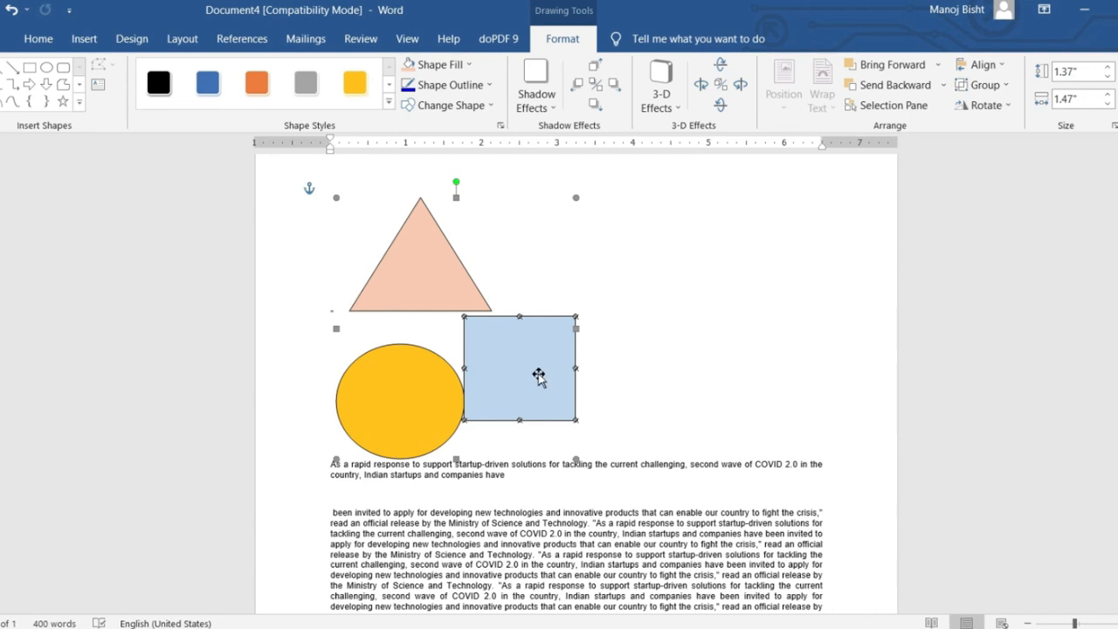
pyautogui.moveTo(529, 358); pyautogui.dragTo(622, 414)
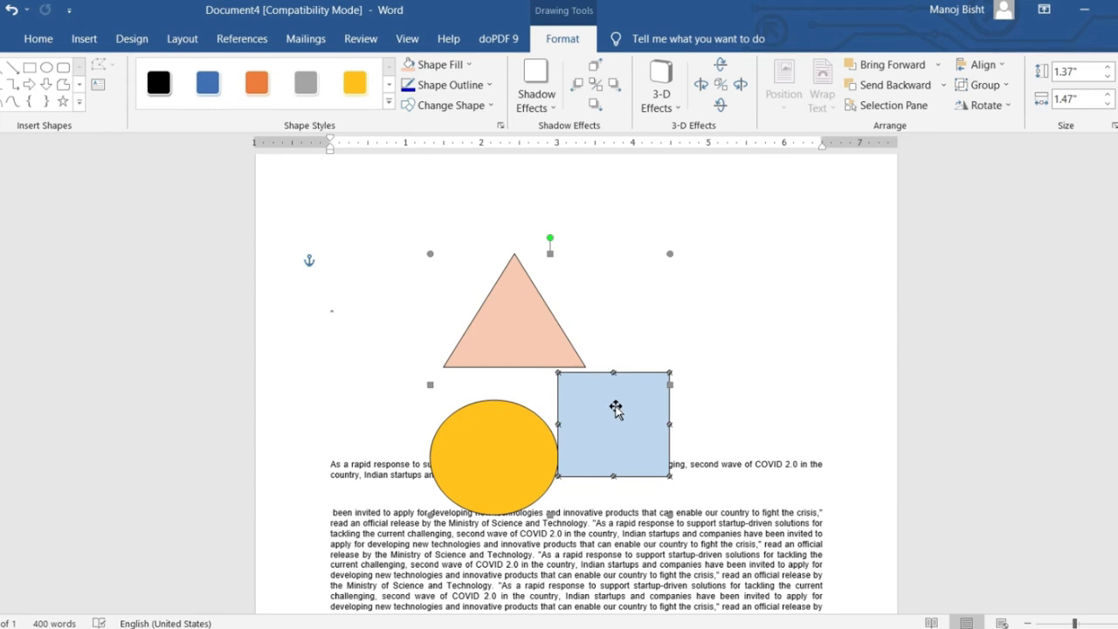
pyautogui.hotkey('ctrl', 'z')
pyautogui.moveTo(546, 414); pyautogui.dragTo(575, 393)
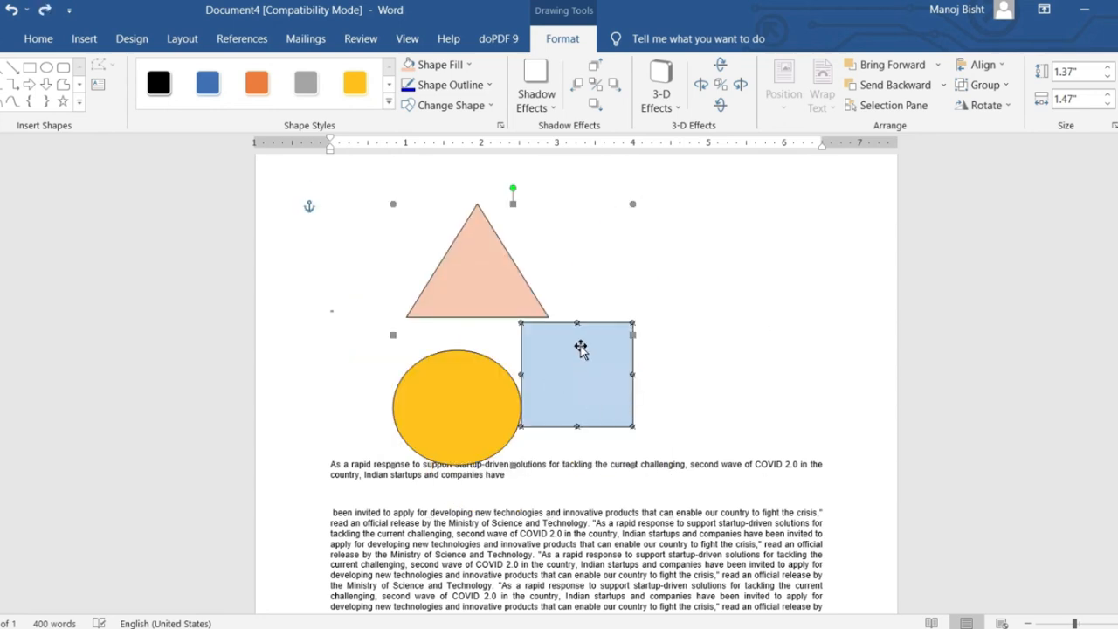
# Ungroup the three shapes and spread them apart, with the circle at the left margin and the rectangle well to its right.
pyautogui.rightClick(537, 374)
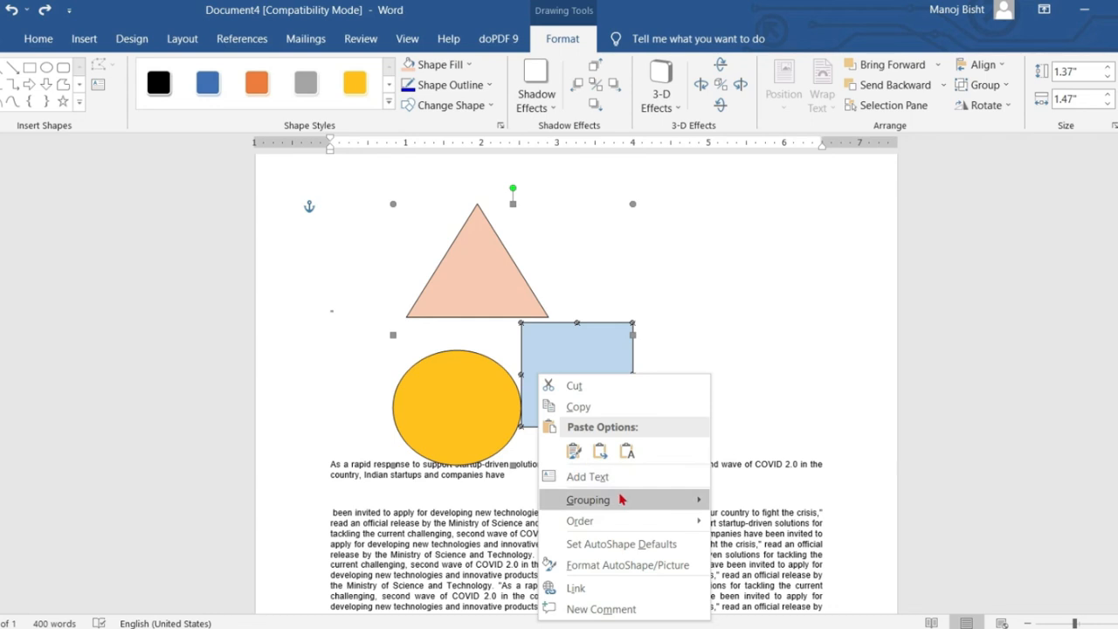
pyautogui.moveTo(629, 504)
pyautogui.click(757, 522)
pyautogui.moveTo(586, 375); pyautogui.dragTo(665, 389)
pyautogui.click(716, 385)
pyautogui.moveTo(535, 345); pyautogui.dragTo(400, 380)
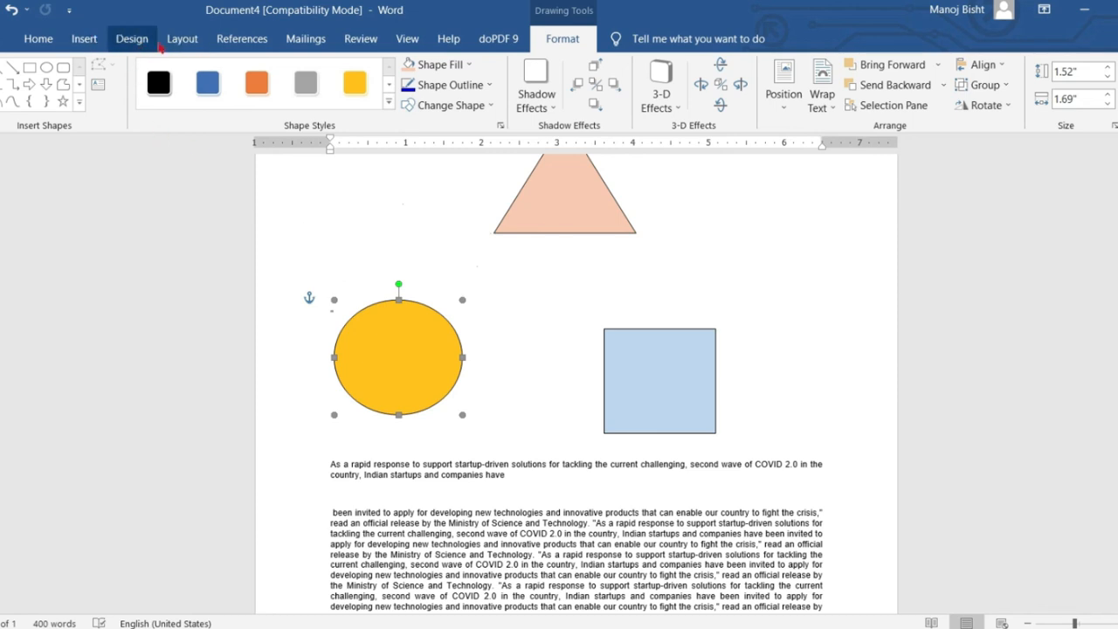
# Insert WordArt reading "GITI" in the plain blue shadowed style, keeping Times New Roman at size 36.
pyautogui.click(86, 38)
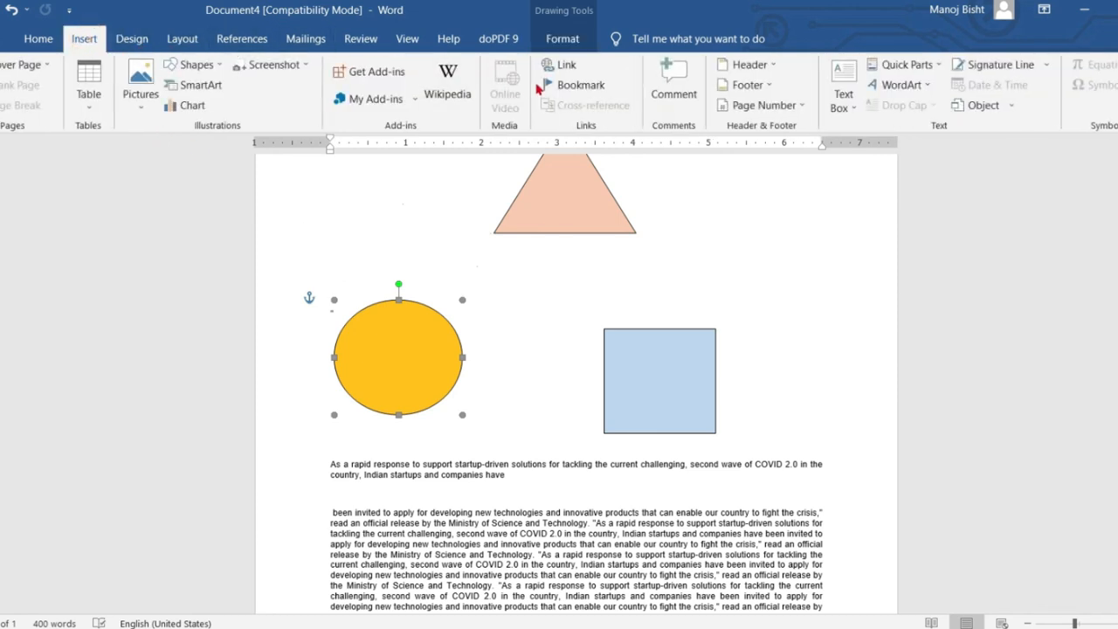
pyautogui.click(893, 87)
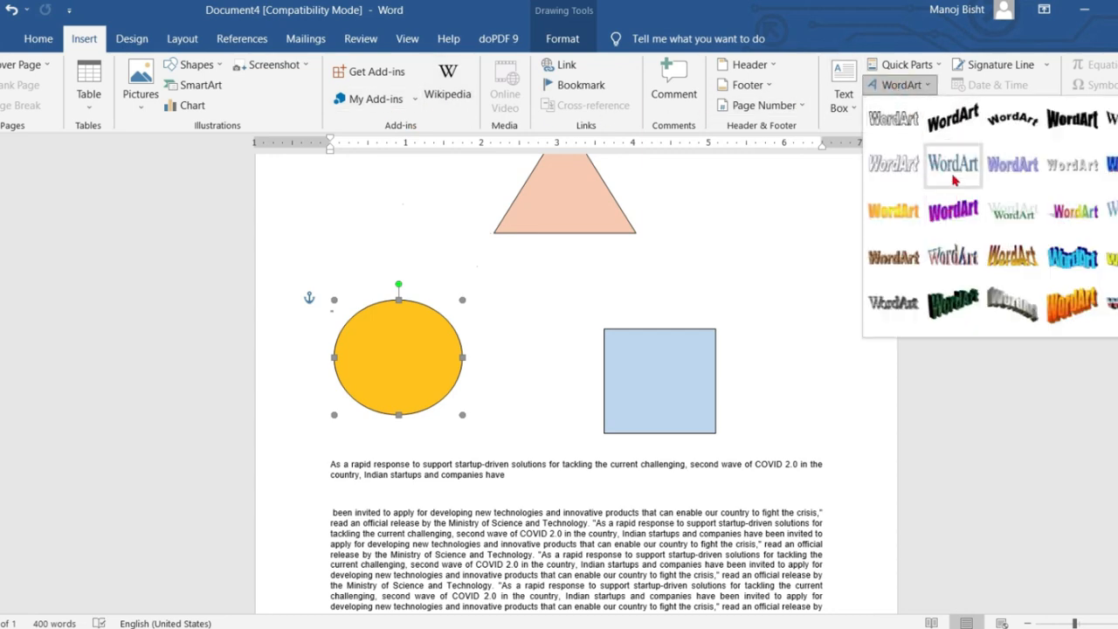
pyautogui.click(953, 178)
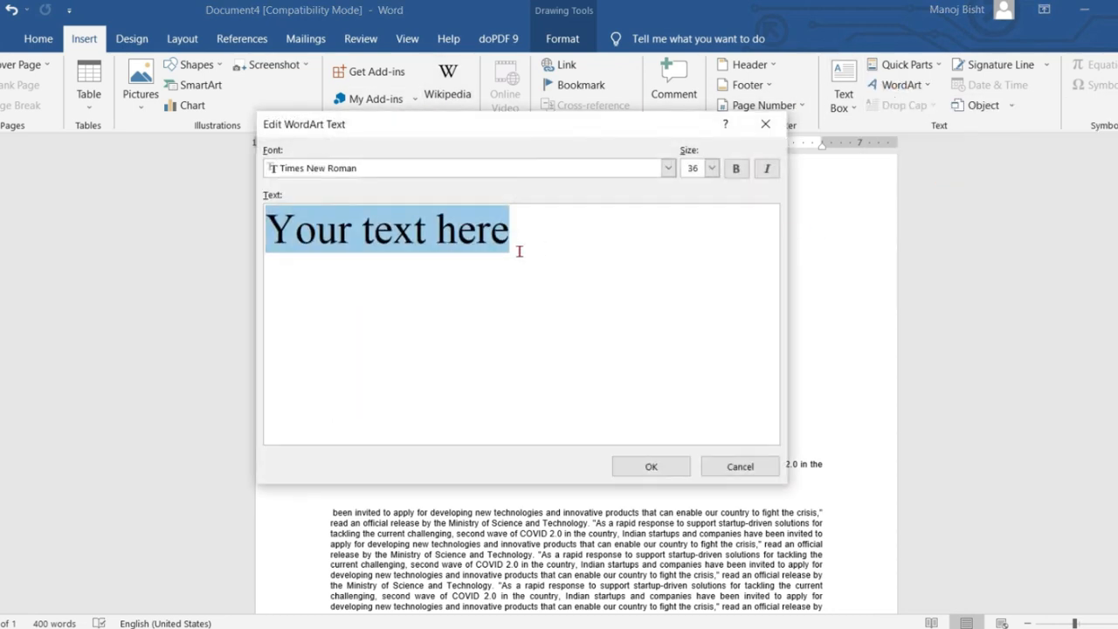
pyautogui.write('GI')
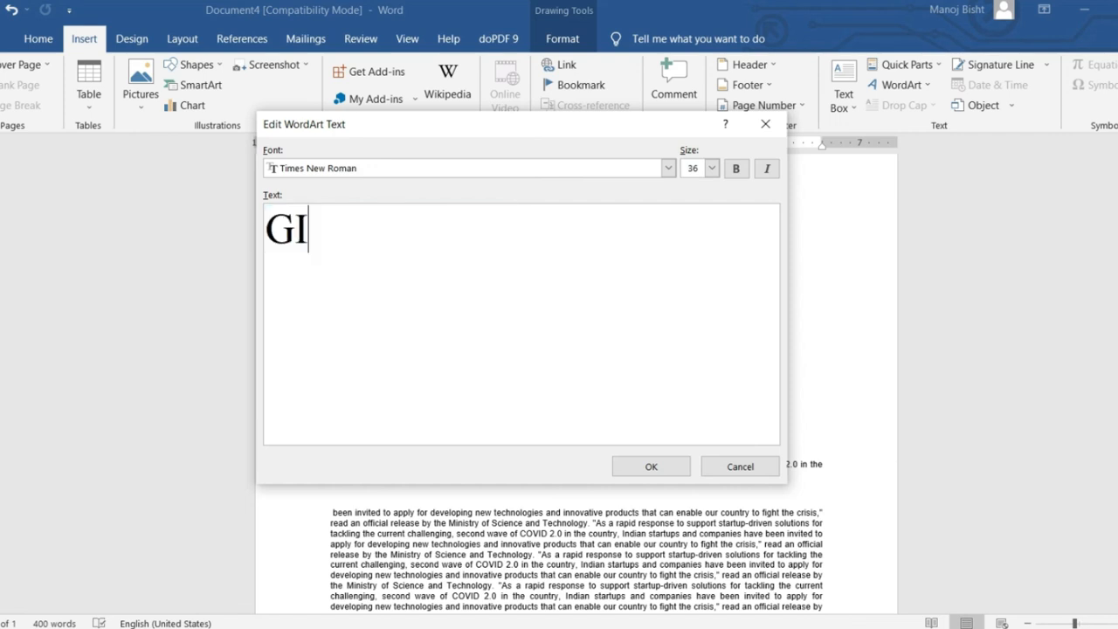
pyautogui.write('TI')
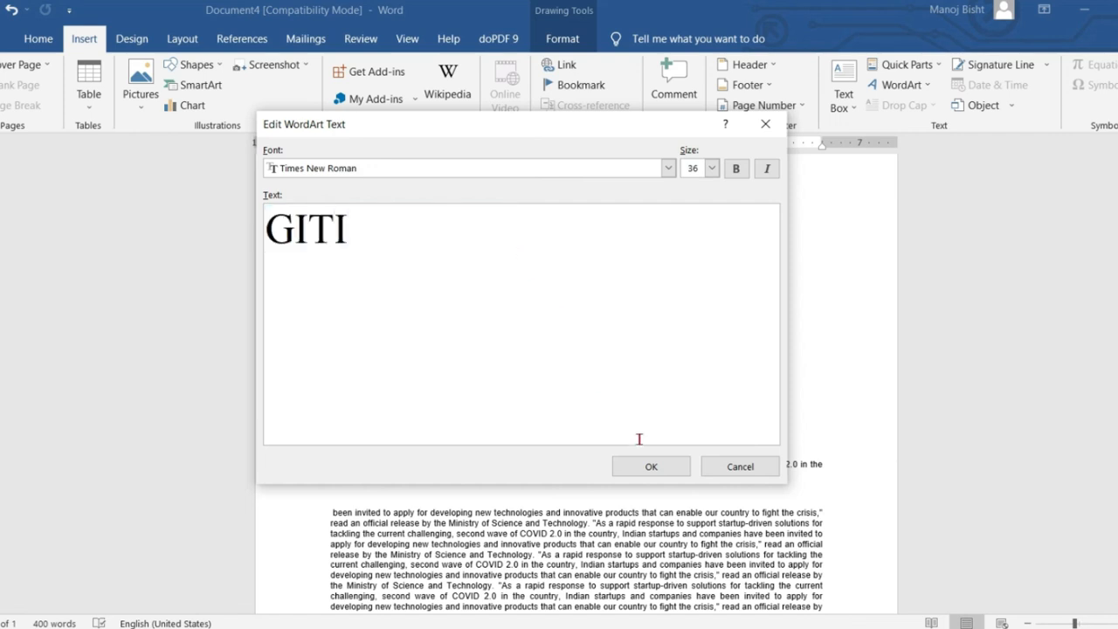
pyautogui.click(650, 467)
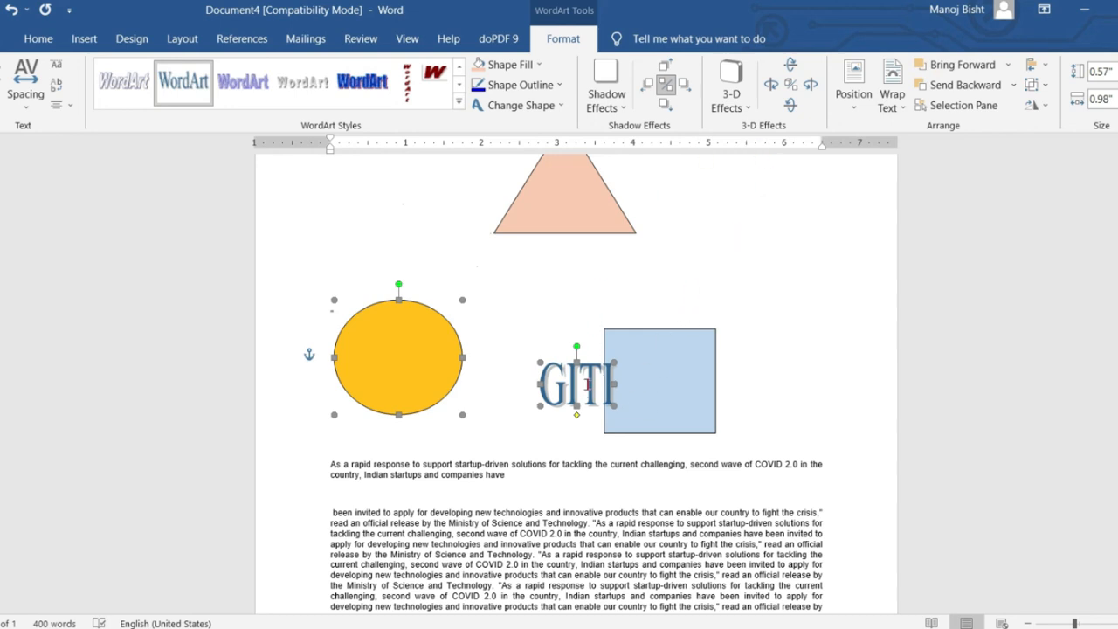
# Move the GITI WordArt onto the gold circle and shift the circle right so it surrounds the text.
pyautogui.moveTo(588, 387); pyautogui.dragTo(415, 358)
pyautogui.moveTo(373, 327); pyautogui.dragTo(439, 327)
pyautogui.click(450, 359)
pyautogui.click(450, 359)
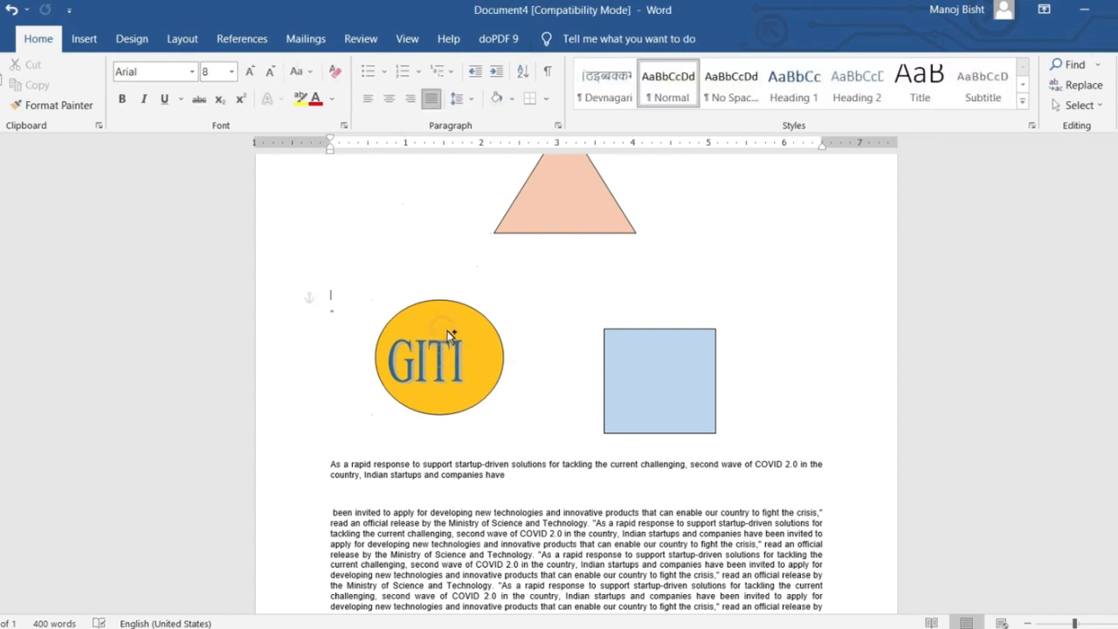
# Select the gold circle and the GITI WordArt together and group them.
pyautogui.click(476, 346)
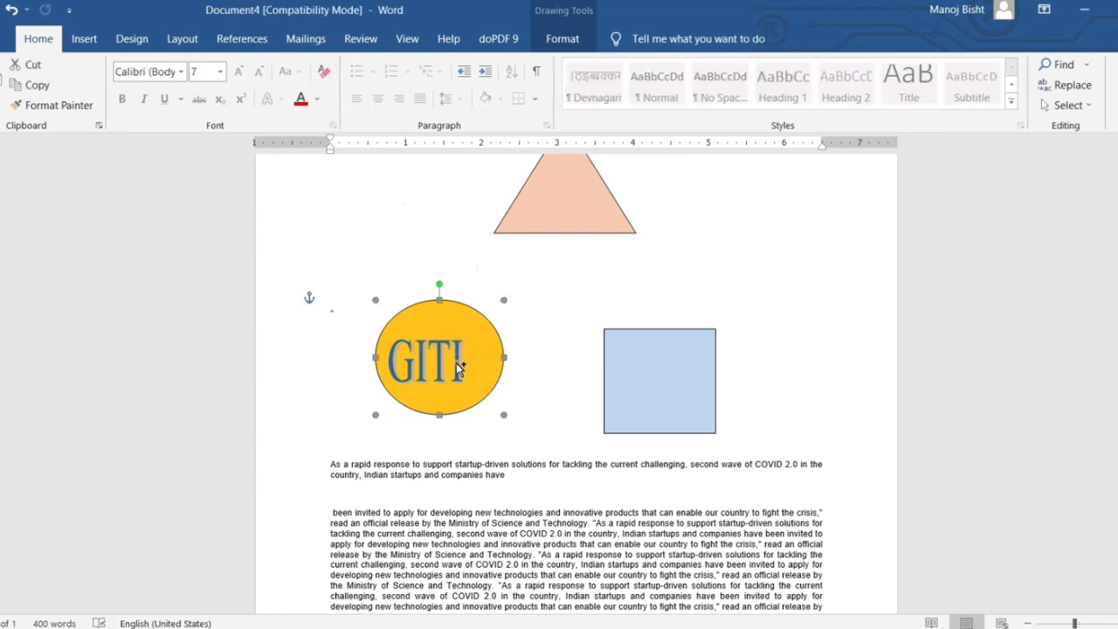
pyautogui.click(458, 366)
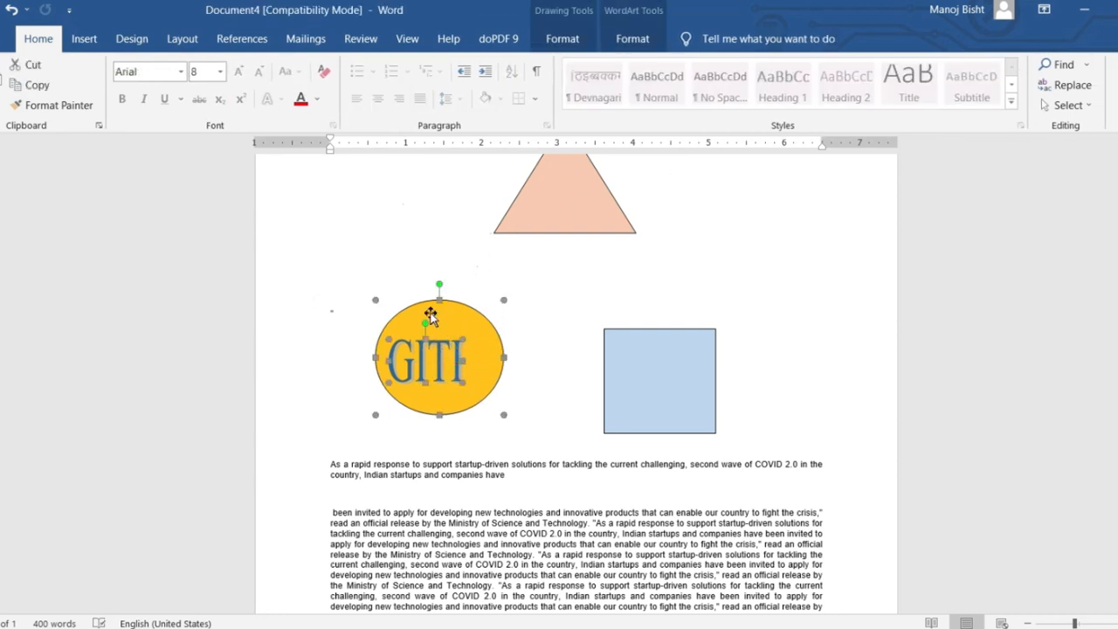
pyautogui.rightClick(460, 327)
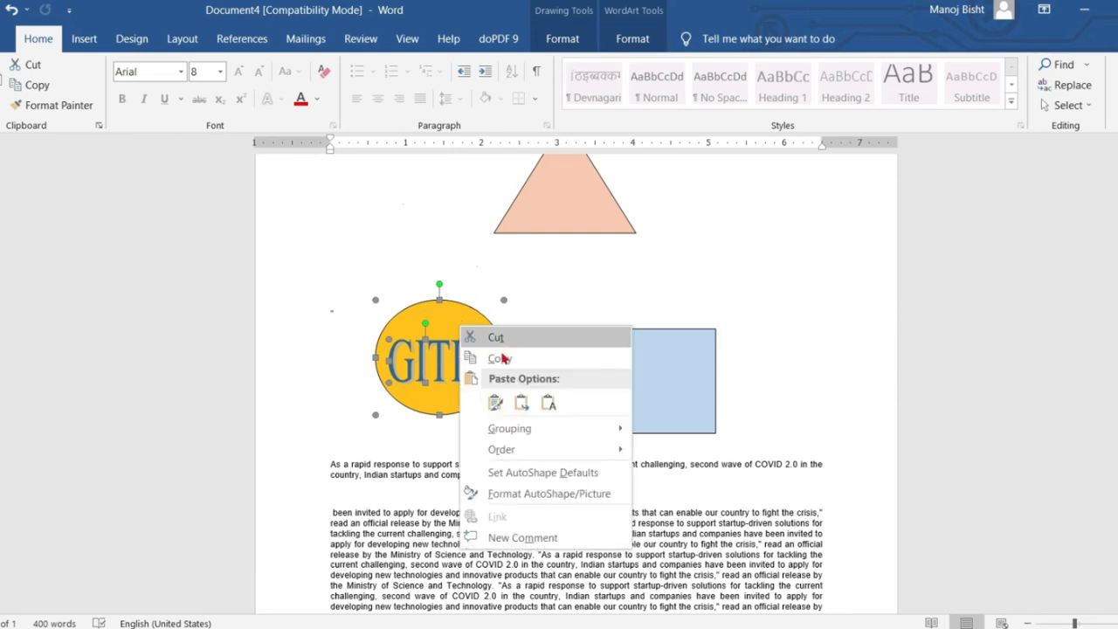
pyautogui.moveTo(576, 428)
pyautogui.click(671, 428)
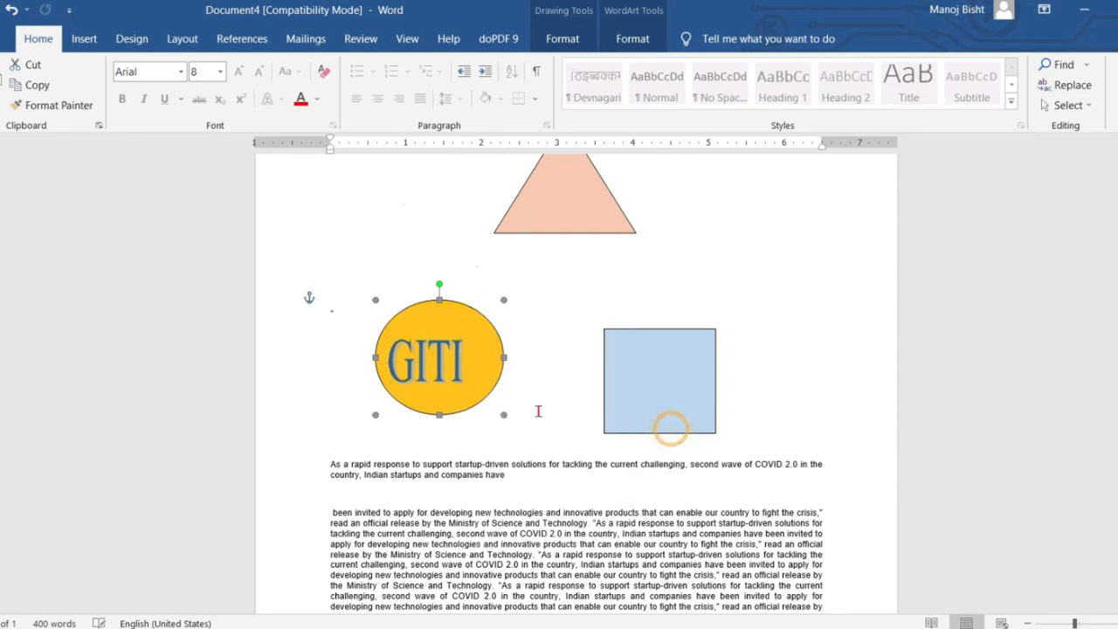
# Move the blue rectangle to the left and place the GITI circle group to its right.
pyautogui.moveTo(469, 375); pyautogui.dragTo(725, 267)
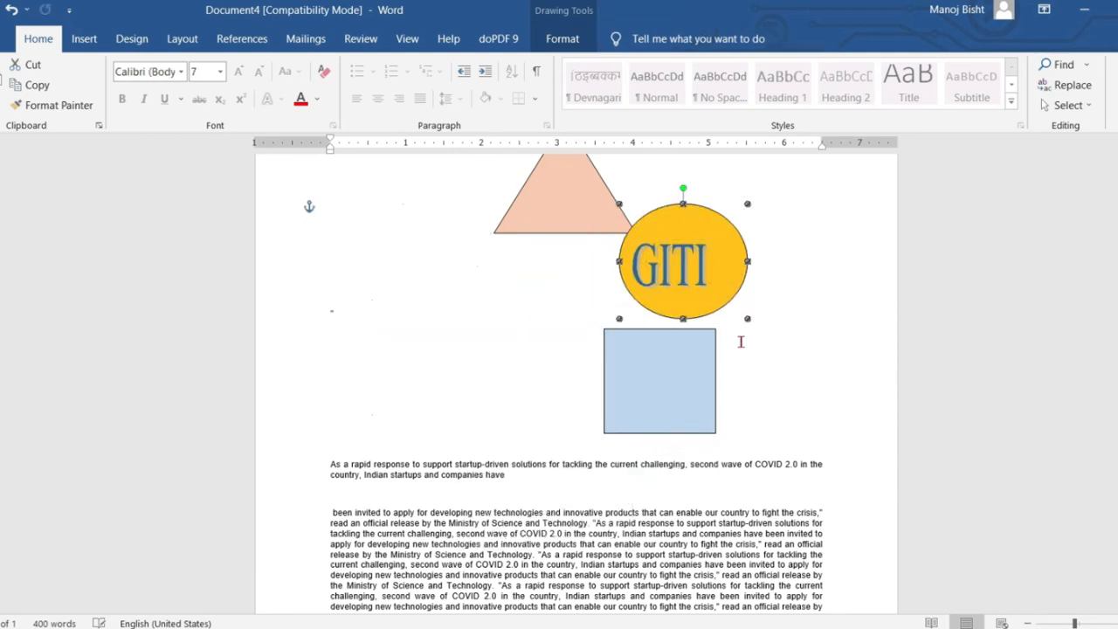
pyautogui.moveTo(706, 357); pyautogui.dragTo(527, 342)
pyautogui.moveTo(679, 312); pyautogui.dragTo(692, 395)
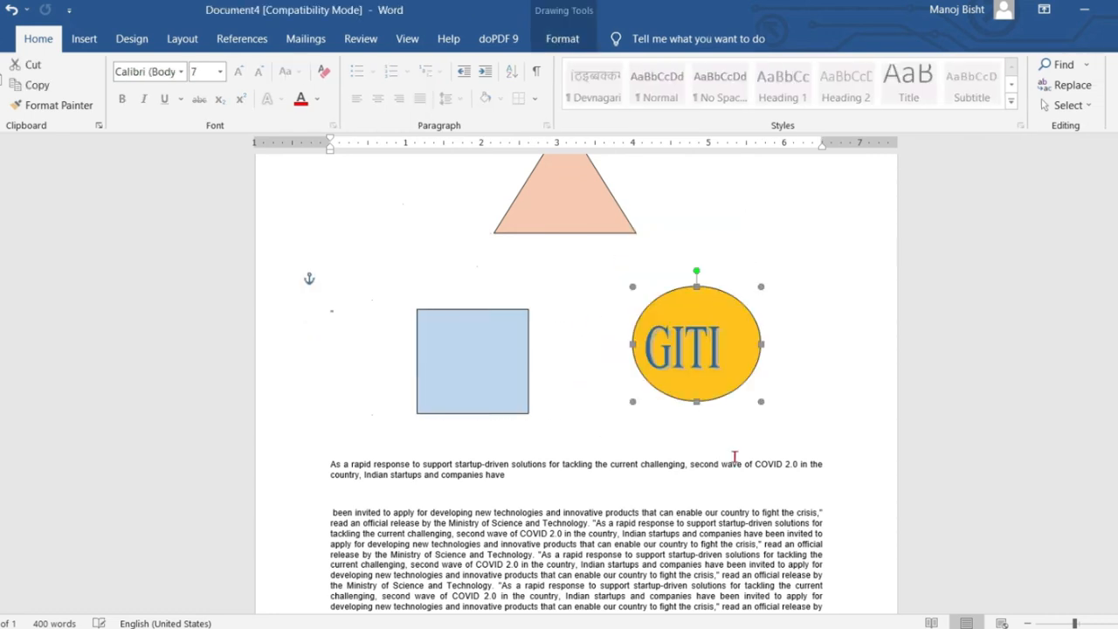
# Shrink the GITI circle group to about 1.09" high and 1.15" wide and bring it closer to the rectangle.
pyautogui.moveTo(762, 401); pyautogui.dragTo(744, 329)
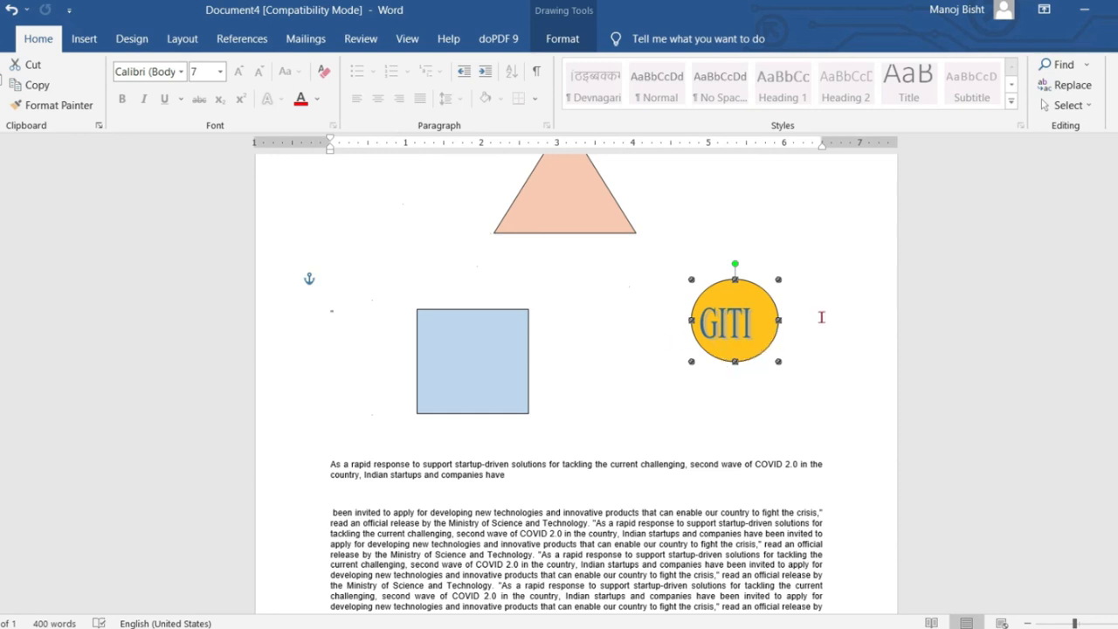
pyautogui.moveTo(743, 302); pyautogui.dragTo(753, 327)
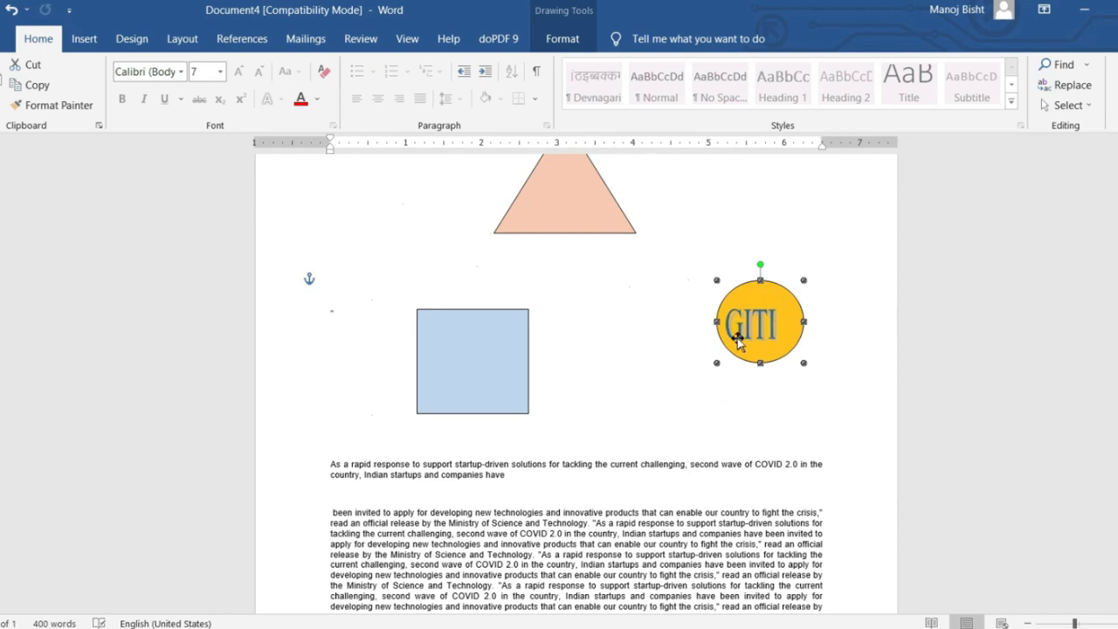
pyautogui.moveTo(756, 307); pyautogui.dragTo(645, 314)
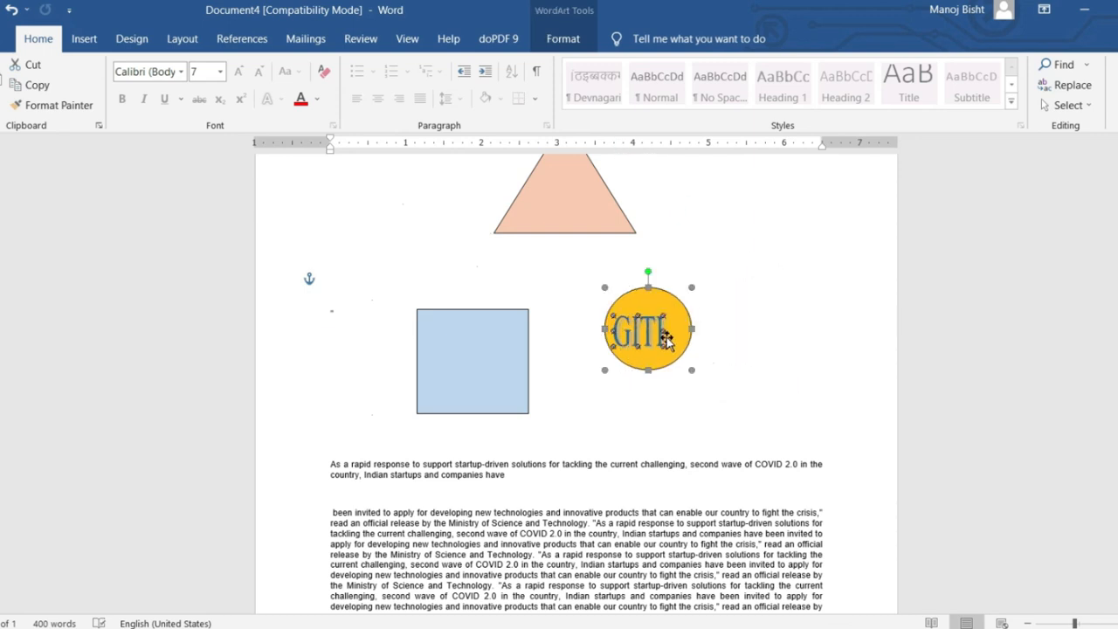
# Ungroup the GITI circle and shift the WordArt slightly right to centre it on the circle.
pyautogui.rightClick(648, 309)
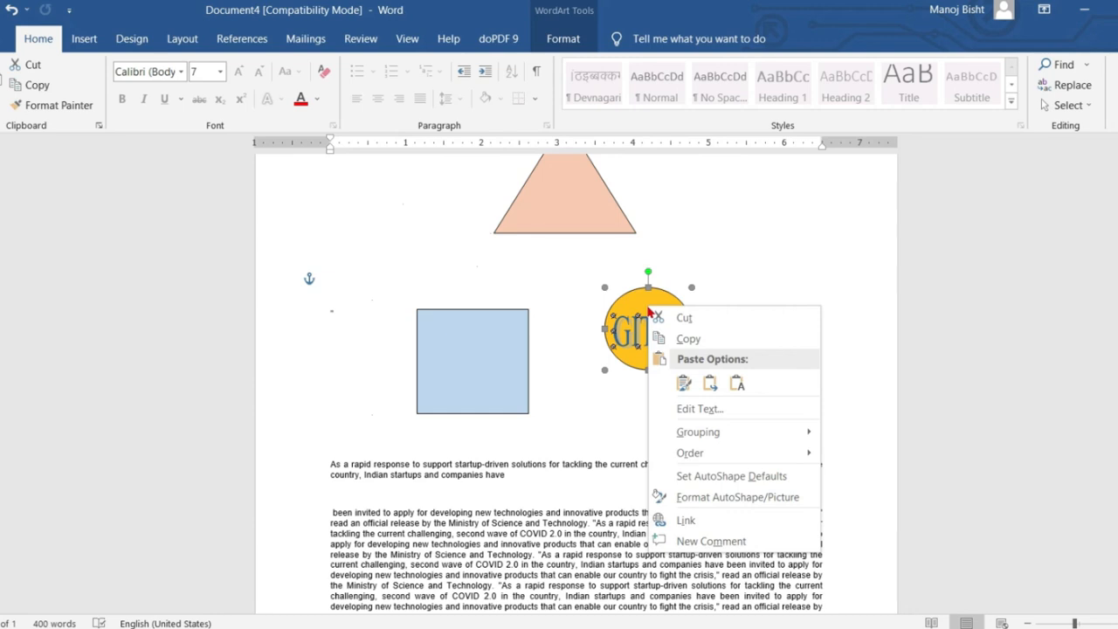
pyautogui.moveTo(712, 433)
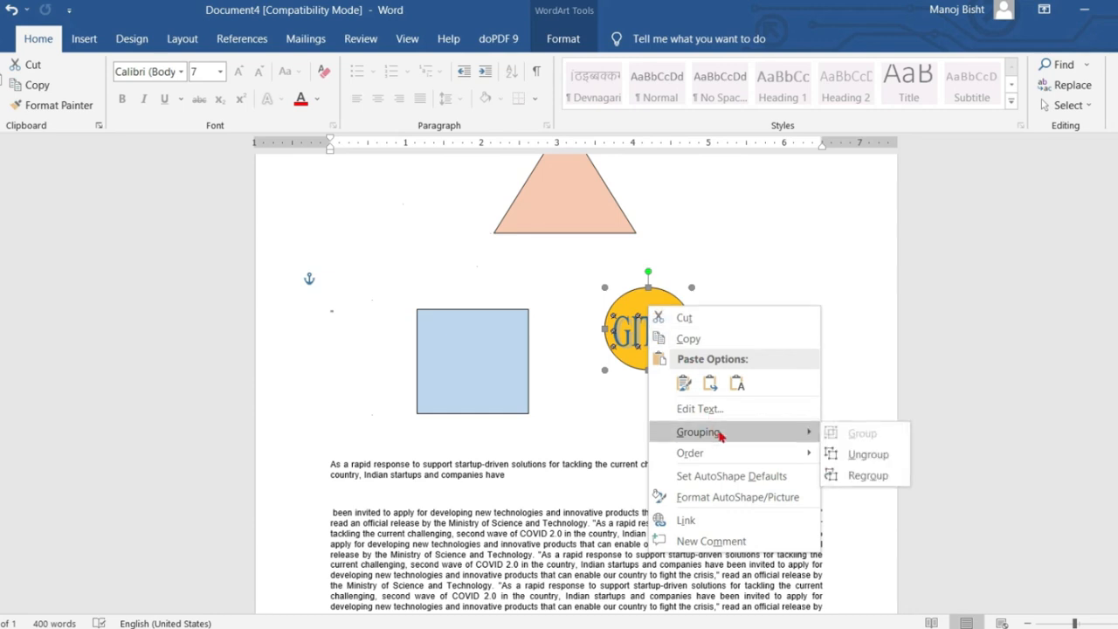
pyautogui.click(883, 455)
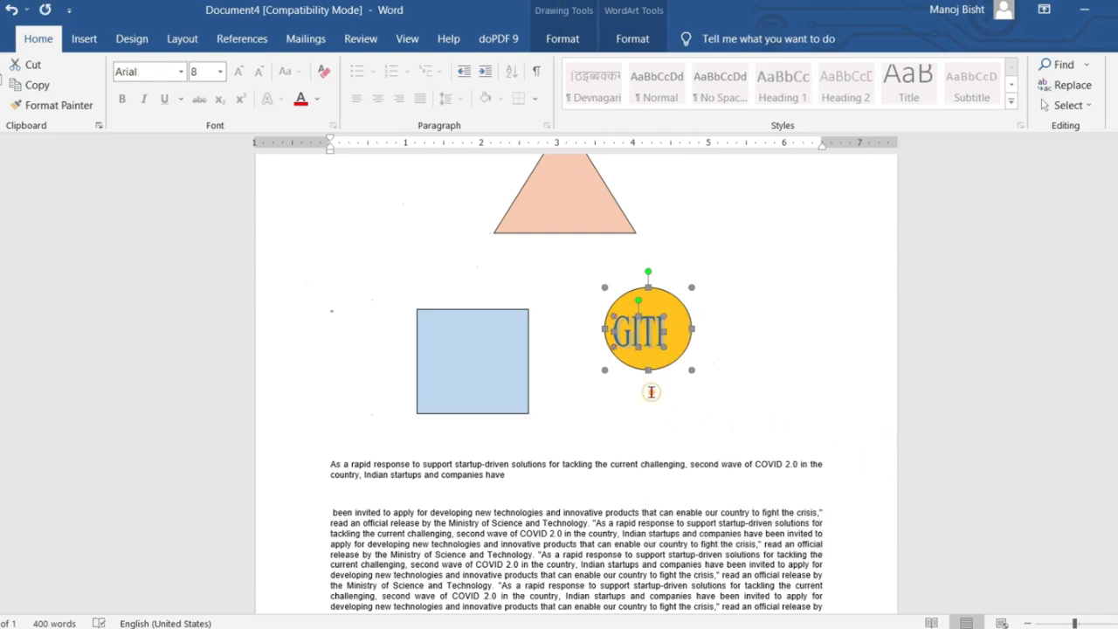
pyautogui.click(644, 326)
pyautogui.moveTo(644, 326)
pyautogui.mouseDown()
pyautogui.moveTo(673, 324)
pyautogui.moveTo(655, 330)
pyautogui.mouseUp()
# Regroup the WordArt with the gold circle and move the group left, closer to the blue rectangle.
pyautogui.rightClick(656, 331)
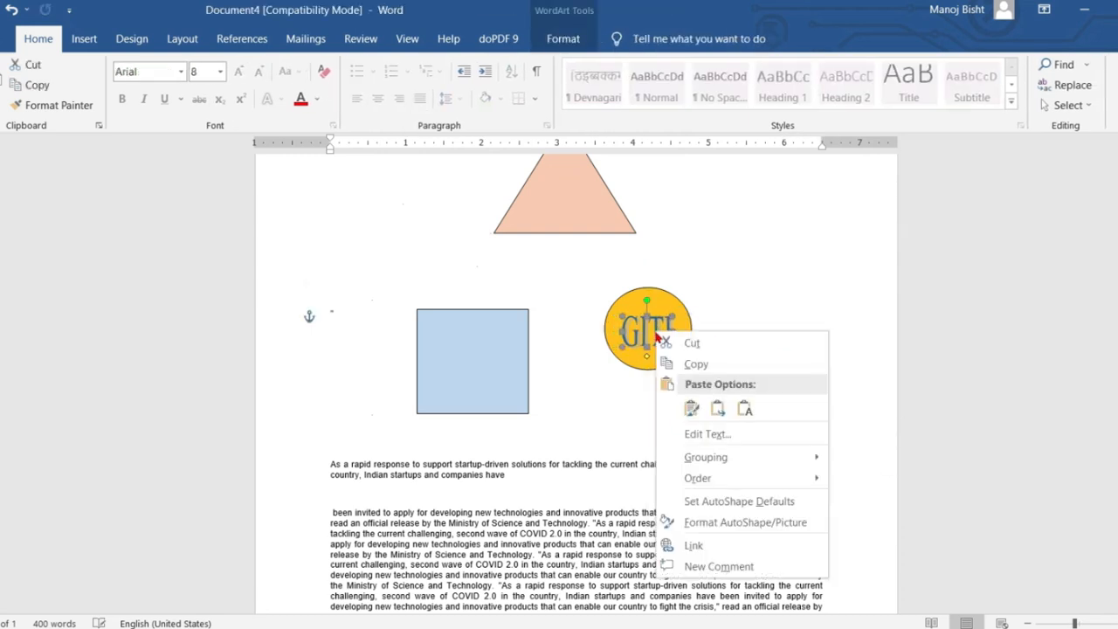
pyautogui.moveTo(817, 457)
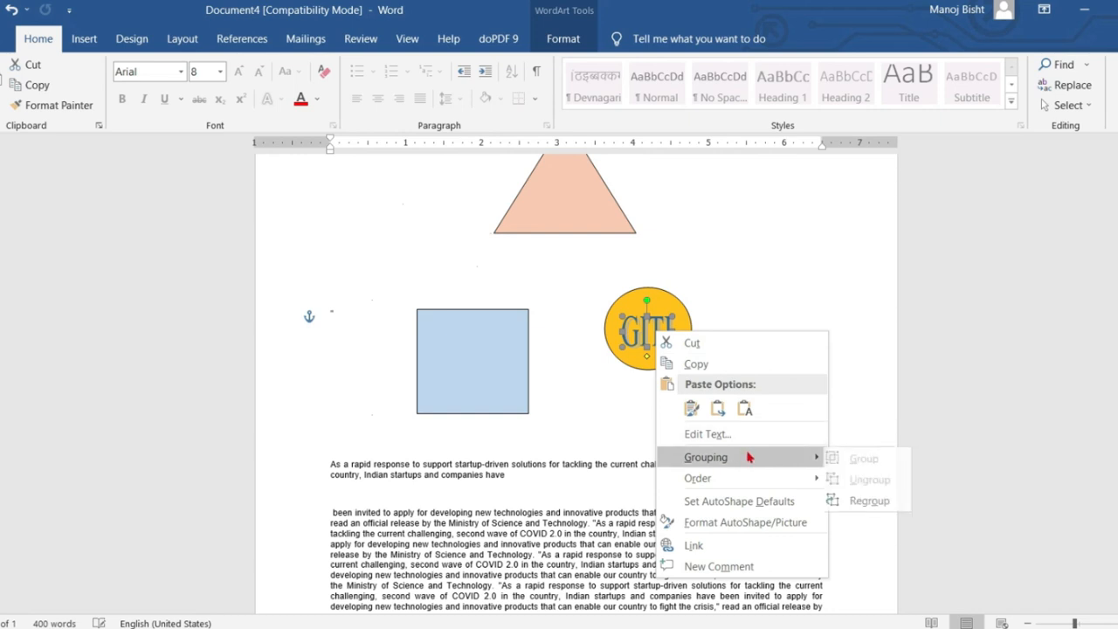
pyautogui.click(875, 501)
pyautogui.moveTo(653, 330); pyautogui.dragTo(605, 320)
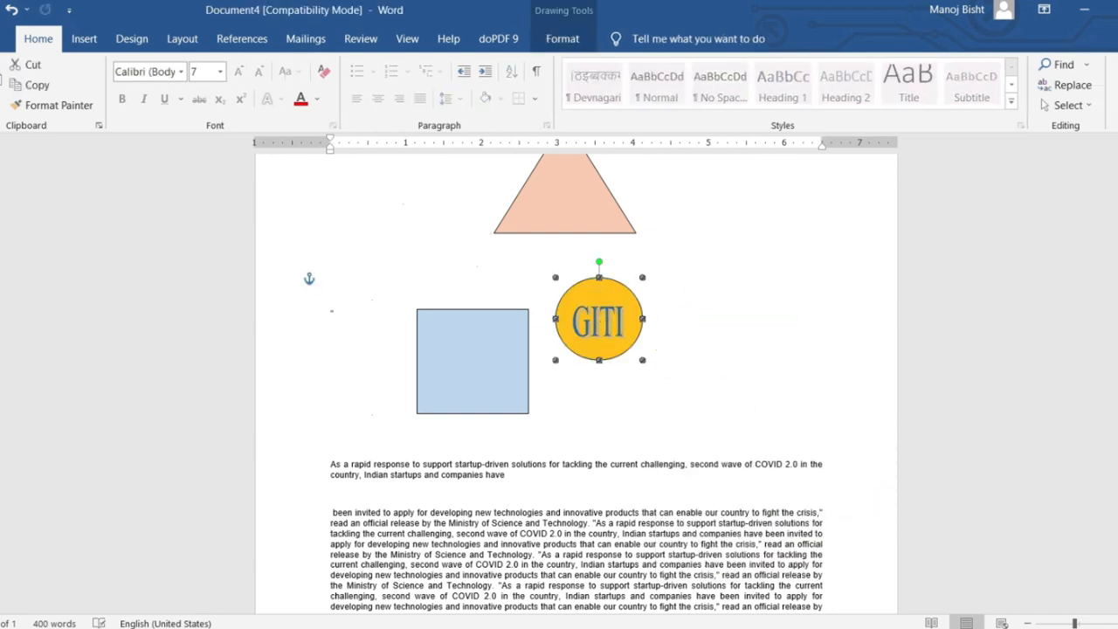
# Deselect the GITI circle group and undo back to the large sunset photo of the seated man.
pyautogui.click(563, 39)
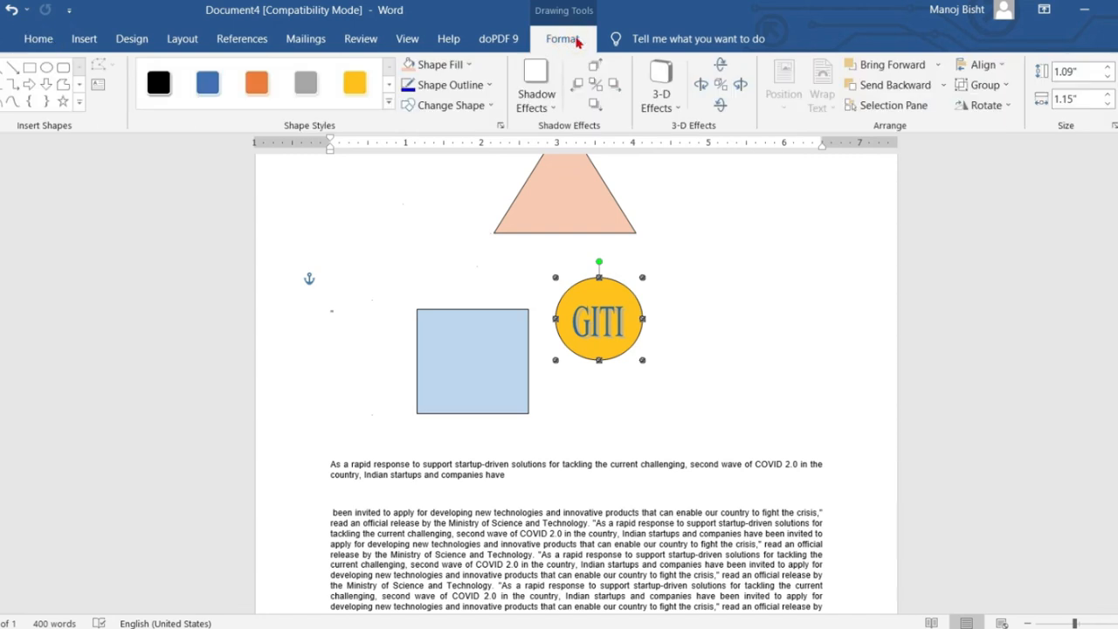
pyautogui.click(709, 295)
pyautogui.scroll(-3, 743, 350)
pyautogui.scroll(5, 679, 354)
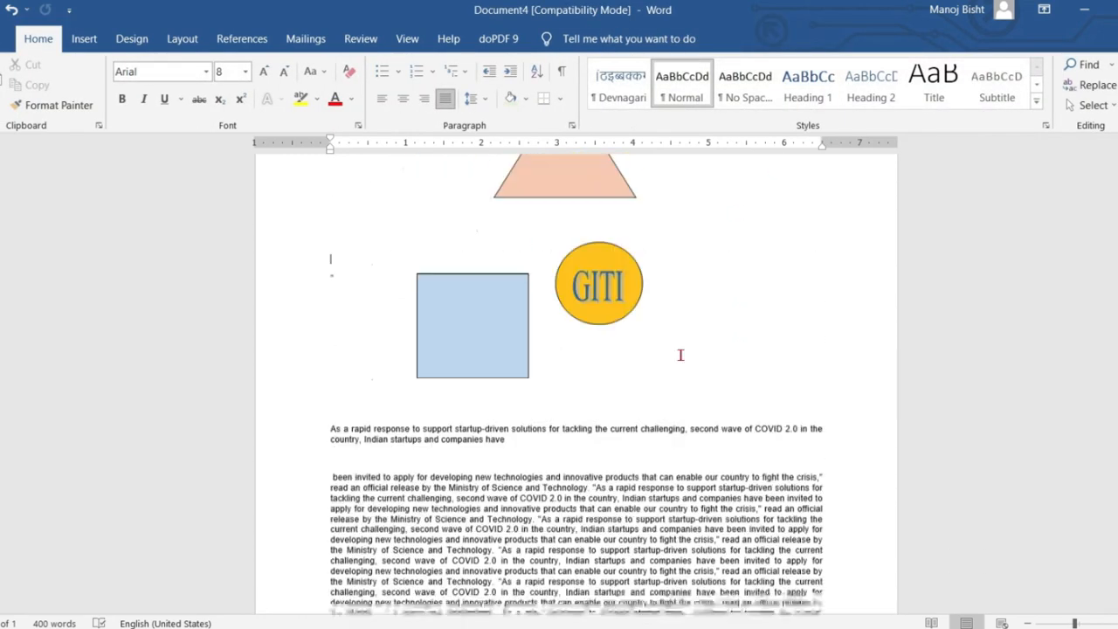
pyautogui.hotkey('ctrl', 'z')
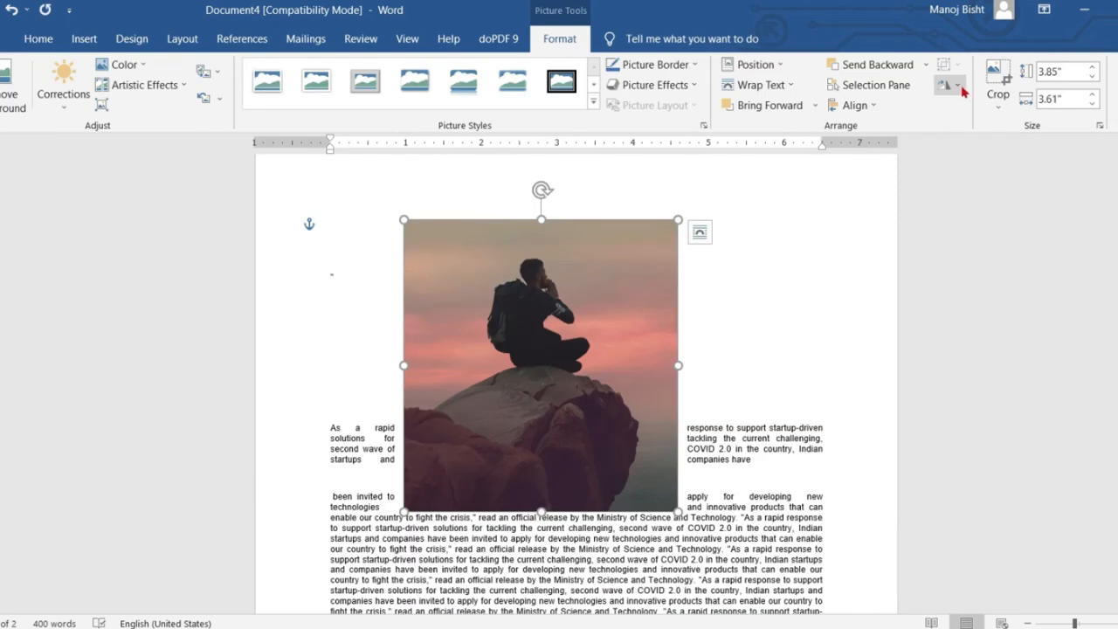
# Open the sunset photo's advanced rotation options, review the size and text wrapping settings, and close the dialog.
pyautogui.click(958, 87)
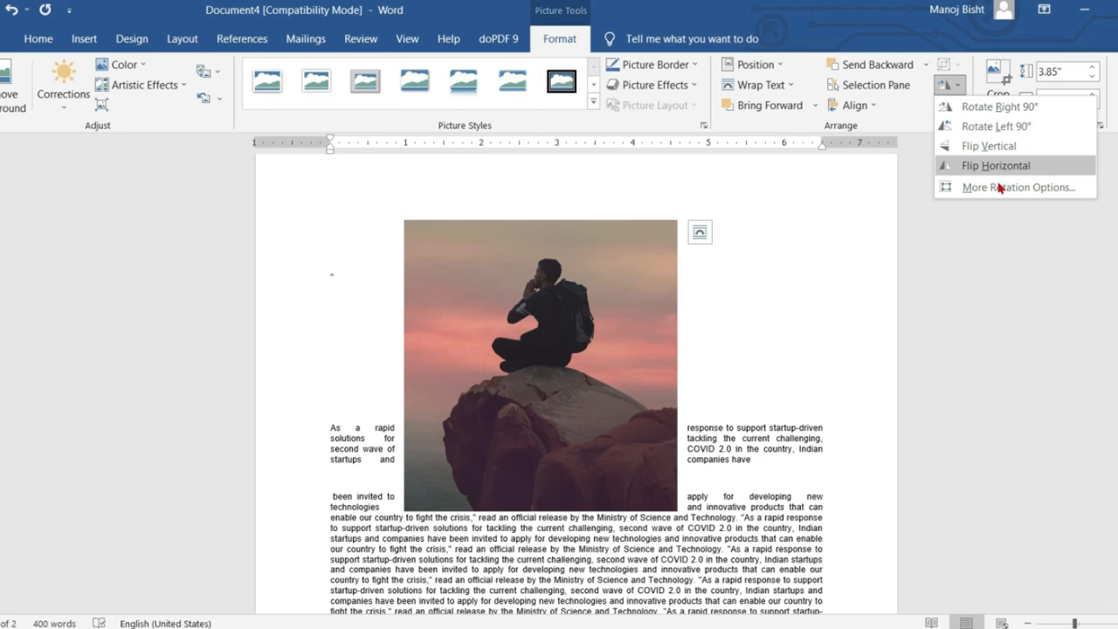
pyautogui.click(992, 188)
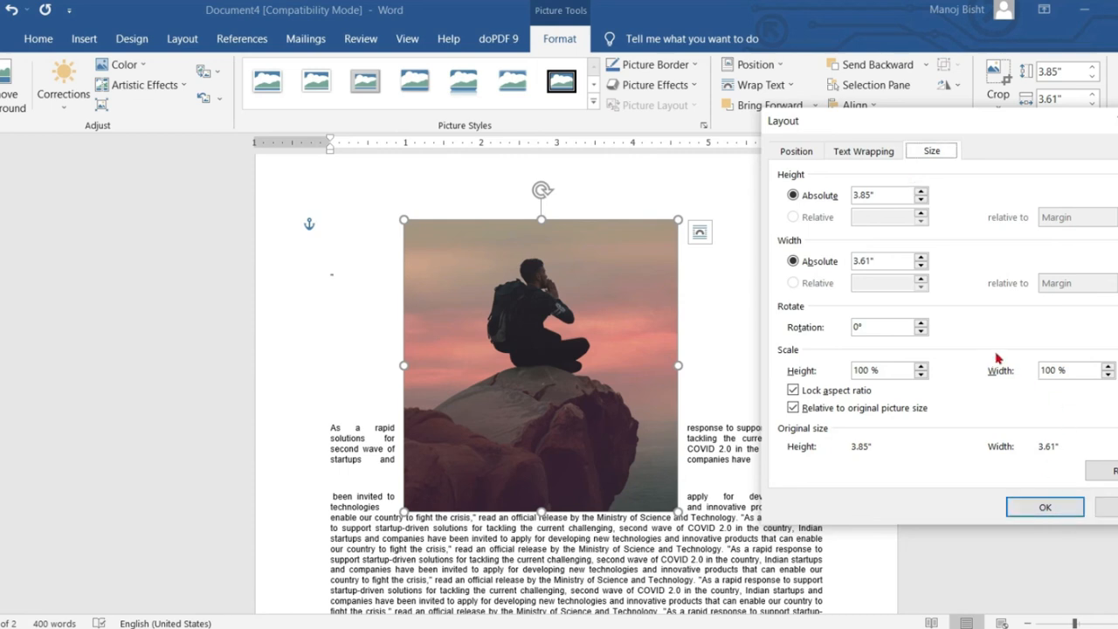
pyautogui.click(862, 152)
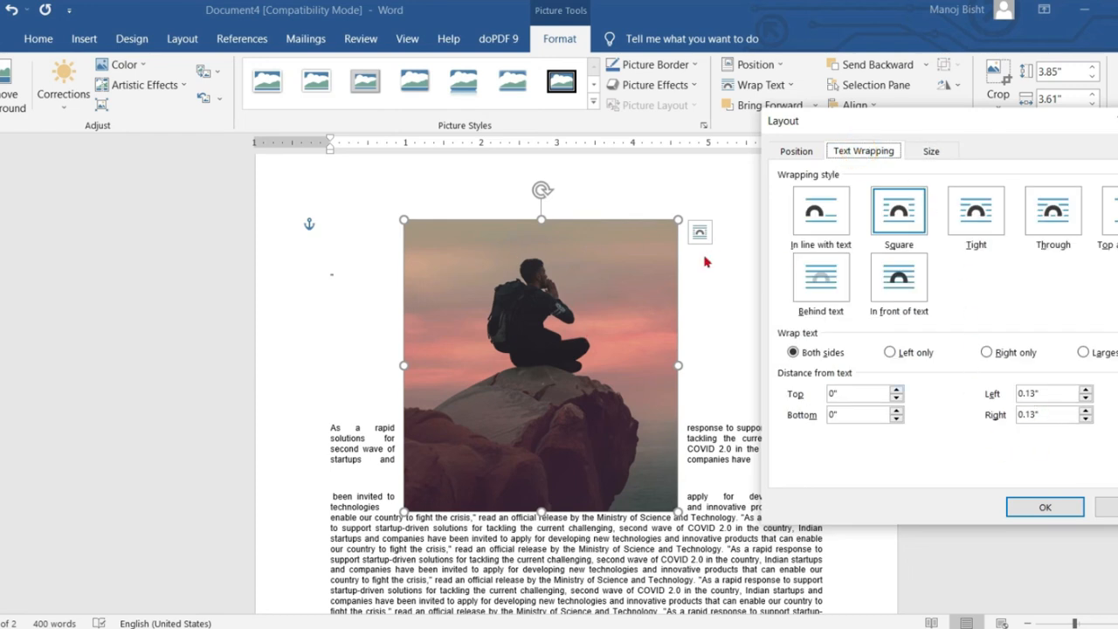
pyautogui.click(1042, 508)
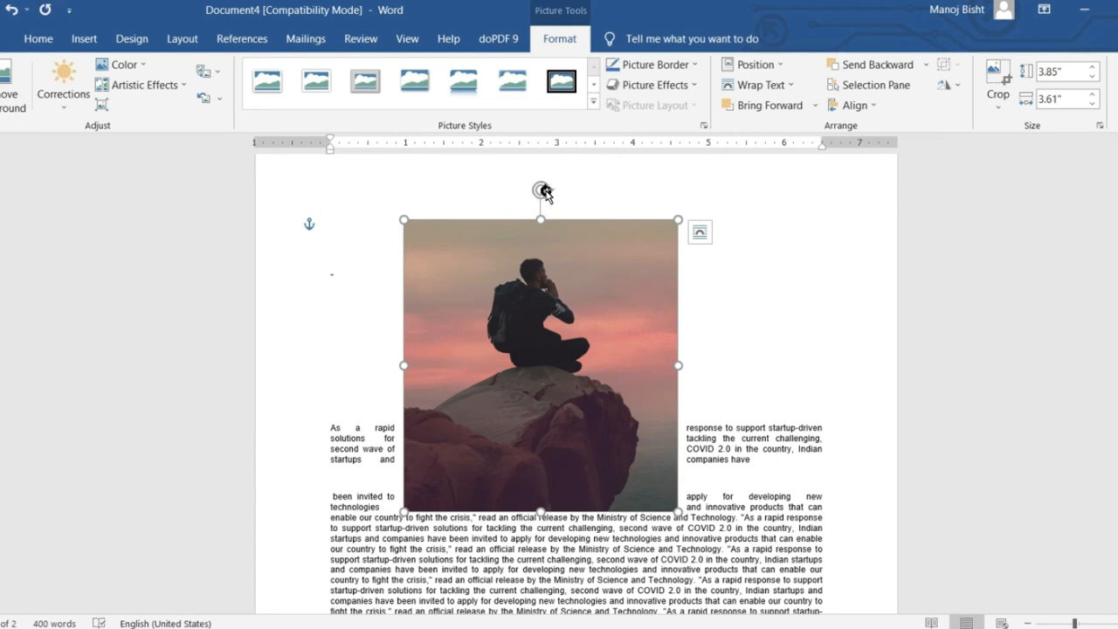
# Rotate the photo freehand clockwise, look over the rotate and flip choices, and undo the rotation.
pyautogui.moveTo(540, 191); pyautogui.dragTo(633, 217)
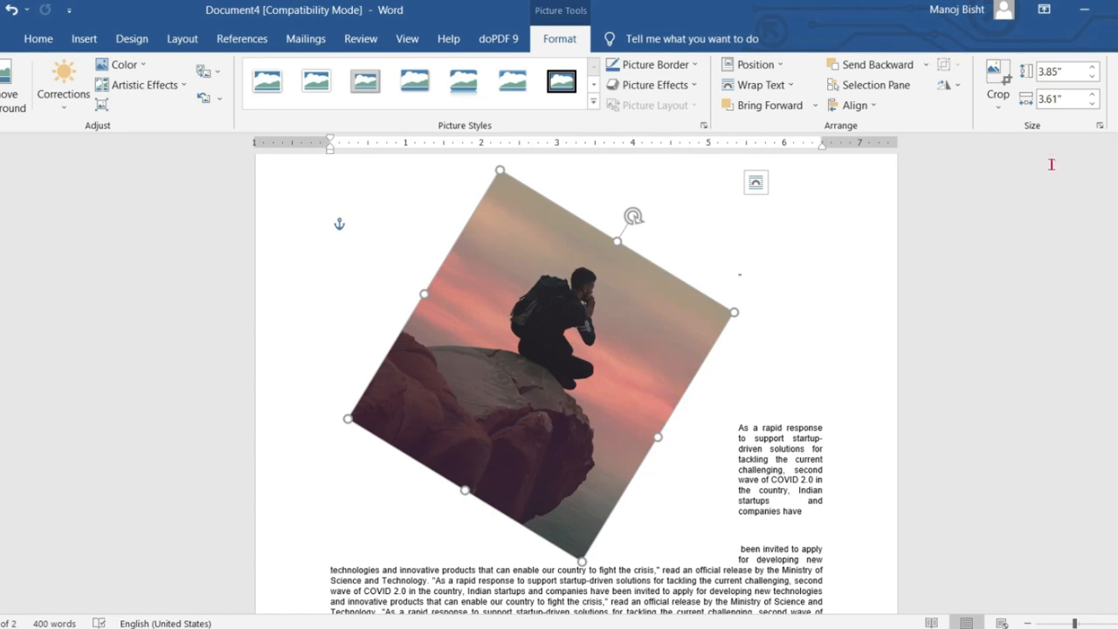
pyautogui.click(948, 84)
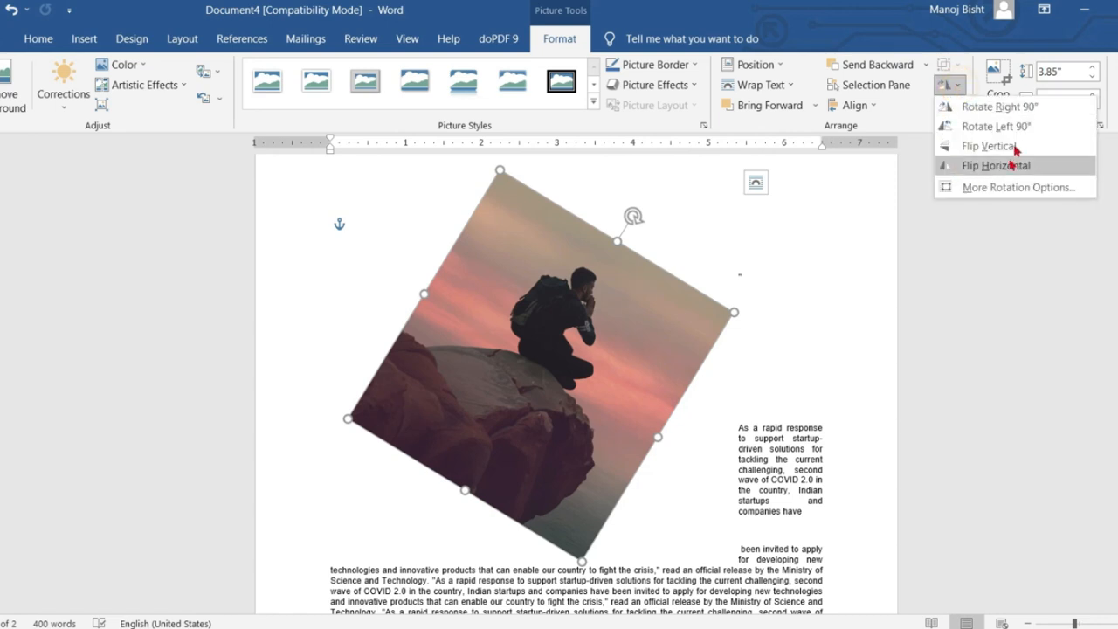
pyautogui.click(884, 275)
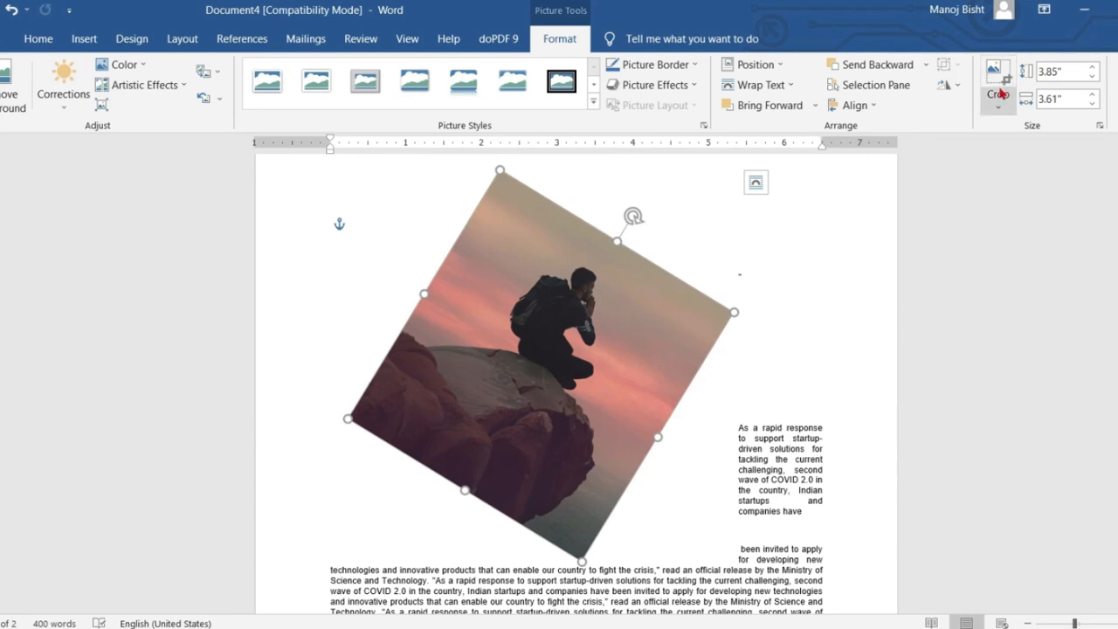
pyautogui.hotkey('ctrl', 'z')
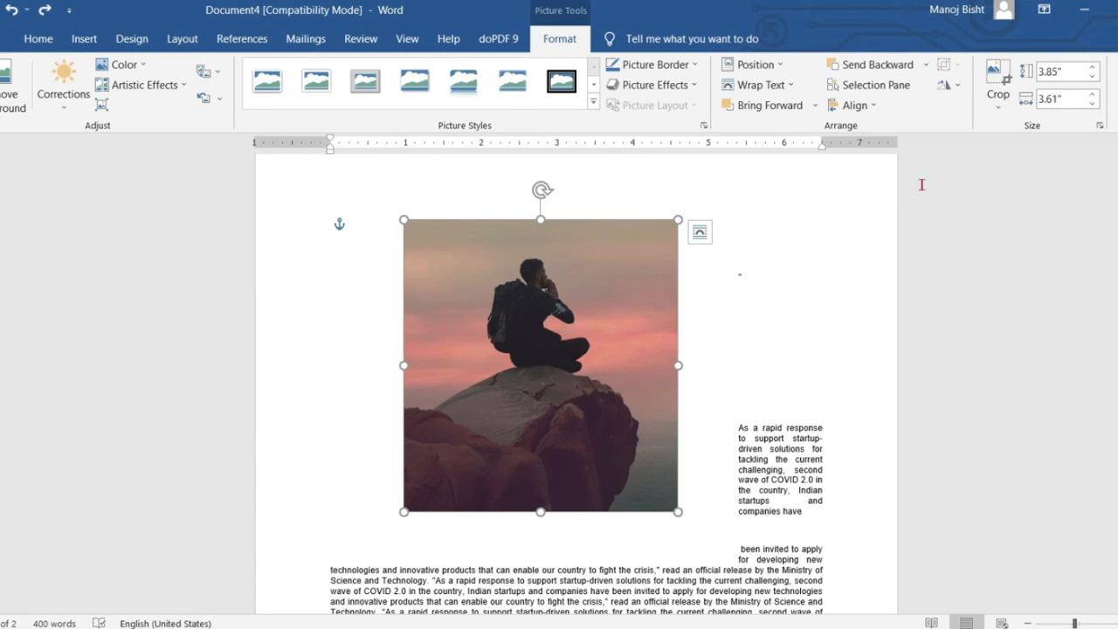
# Extend the photo's crop to restore its hidden right part, 6.4" wide, and move the picture left and slightly up.
pyautogui.click(1002, 87)
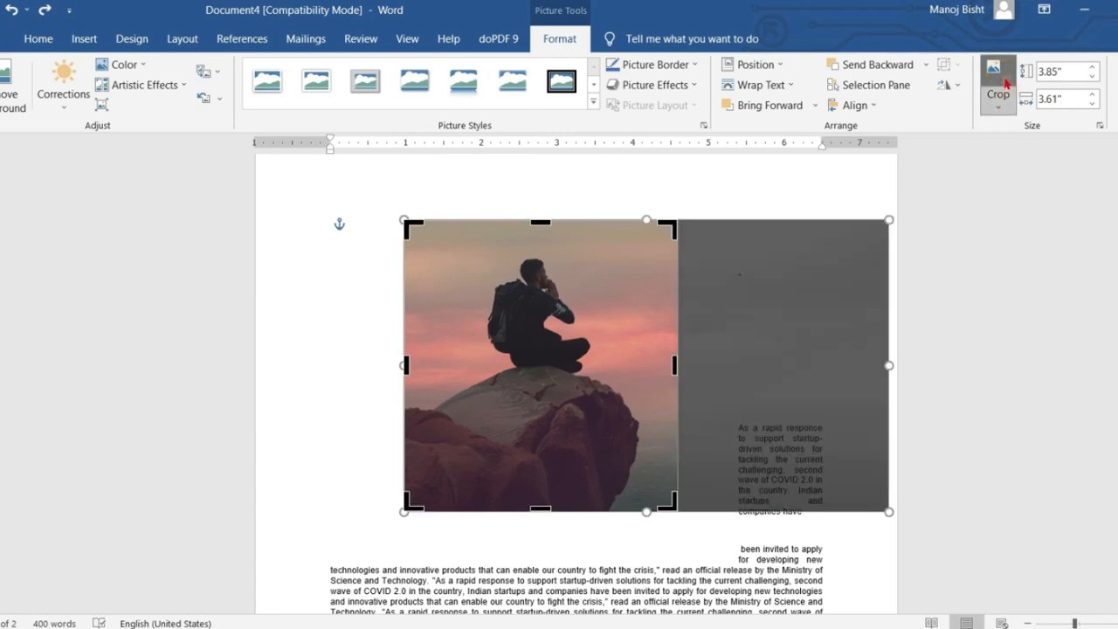
pyautogui.moveTo(671, 368); pyautogui.dragTo(888, 374)
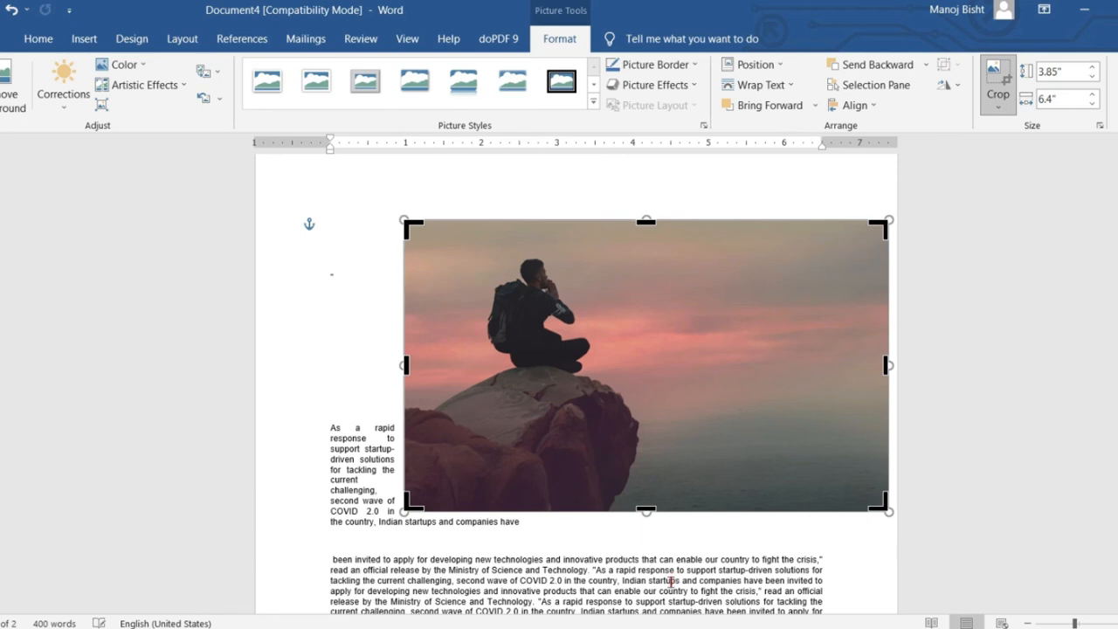
pyautogui.click(666, 580)
pyautogui.moveTo(718, 382)
pyautogui.mouseDown()
pyautogui.moveTo(627, 379)
pyautogui.moveTo(708, 375)
pyautogui.mouseUp()
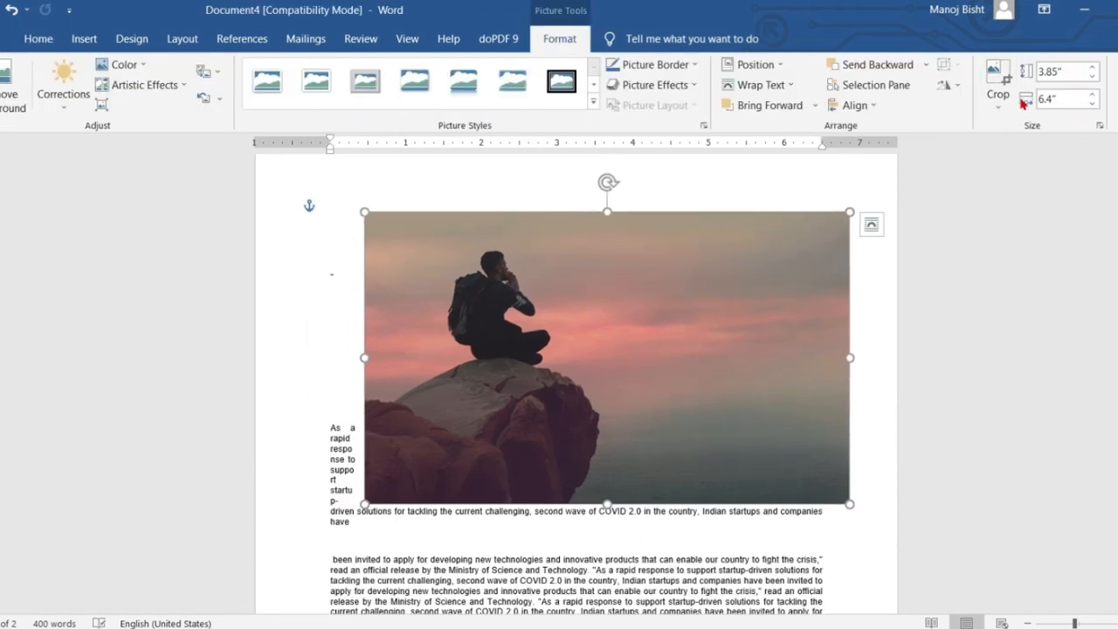
# Crop the photo from the right, top and bottom-left corner around the seated man, to about 2.32" high and 2.66" wide.
pyautogui.click(998, 80)
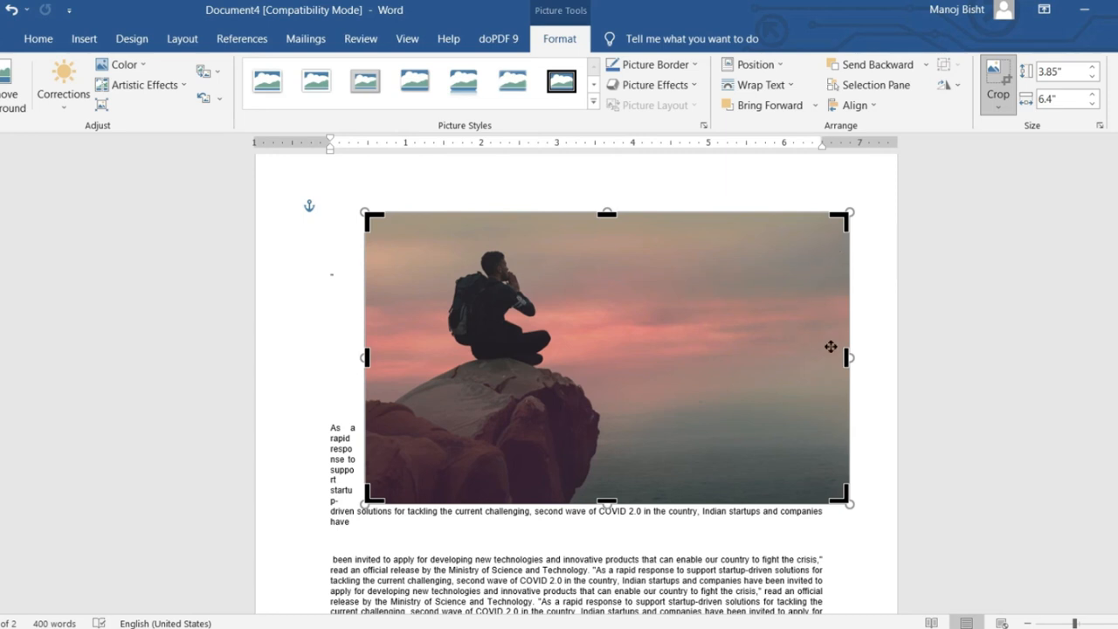
pyautogui.moveTo(848, 357); pyautogui.dragTo(626, 357)
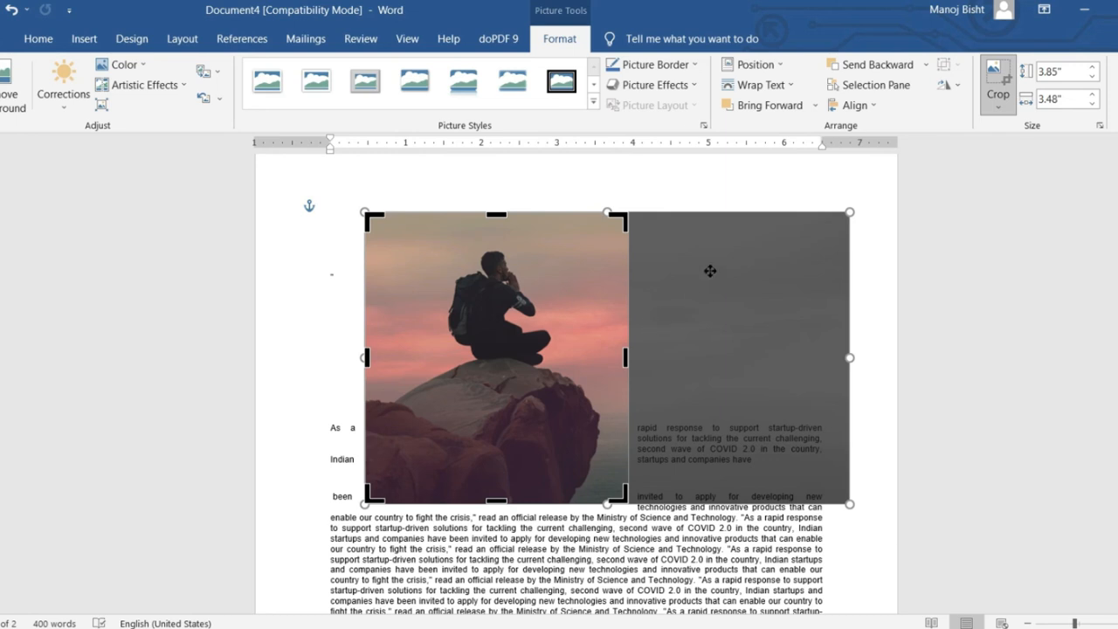
pyautogui.moveTo(621, 219); pyautogui.dragTo(600, 238)
pyautogui.moveTo(374, 495); pyautogui.dragTo(407, 404)
pyautogui.click(529, 578)
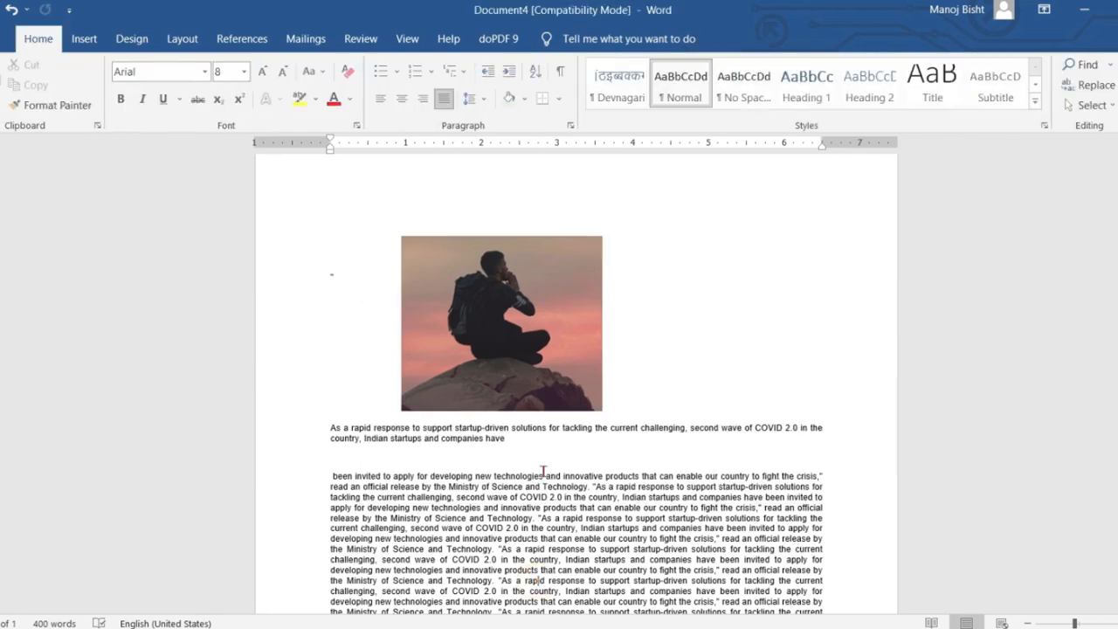
# Show the cropped photo's hidden areas in crop mode and look over the Artistic Effects and Color galleries.
pyautogui.click(551, 393)
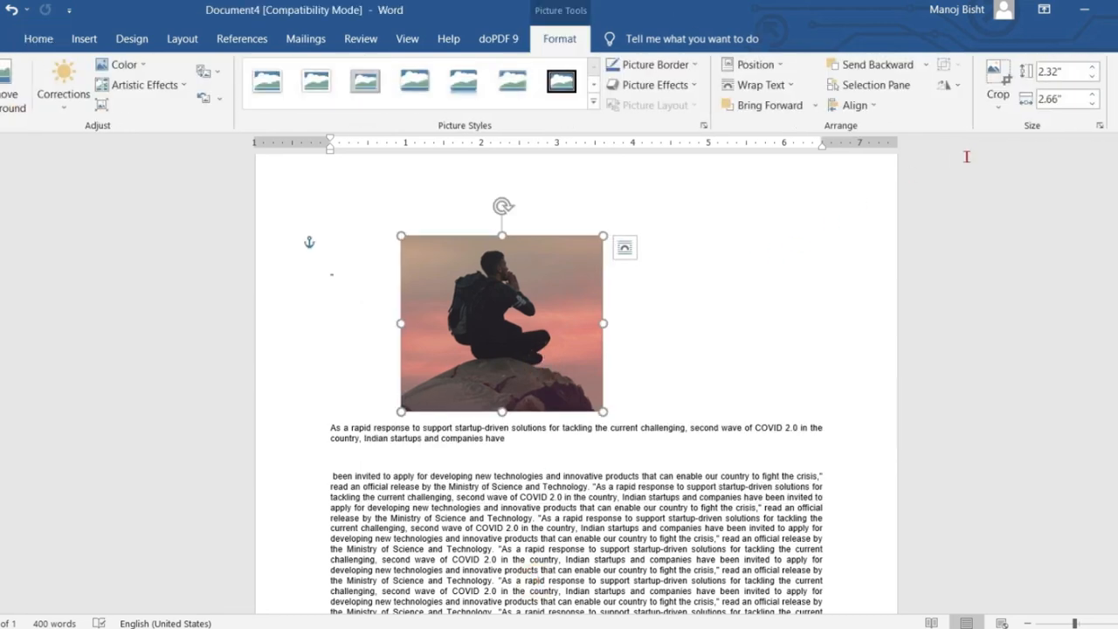
pyautogui.click(993, 72)
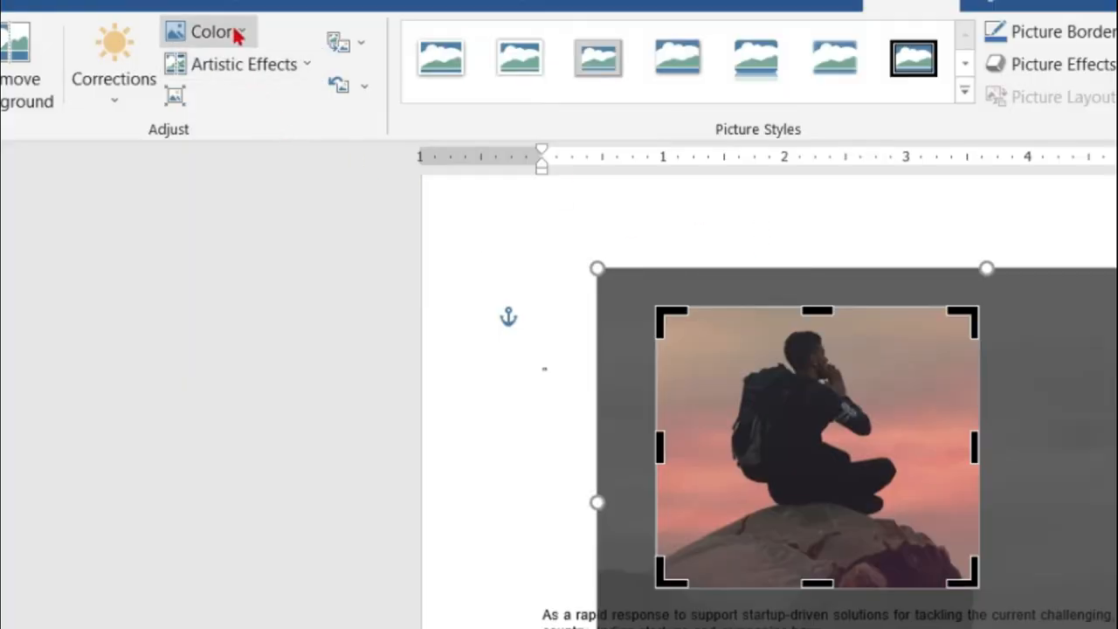
pyautogui.click(299, 73)
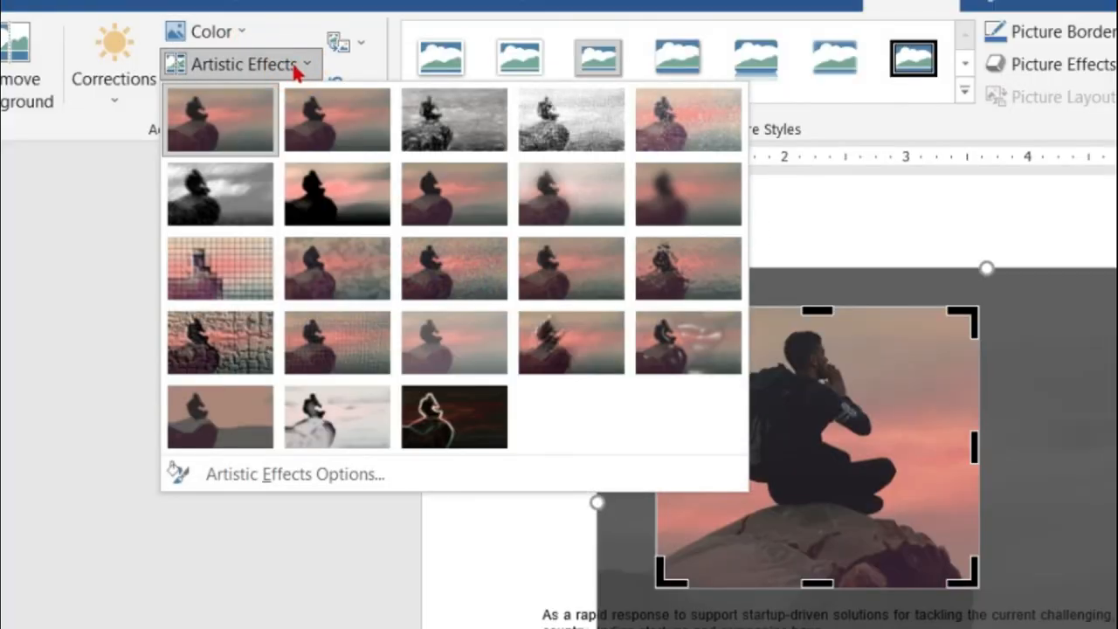
pyautogui.click(234, 33)
pyautogui.click(234, 33)
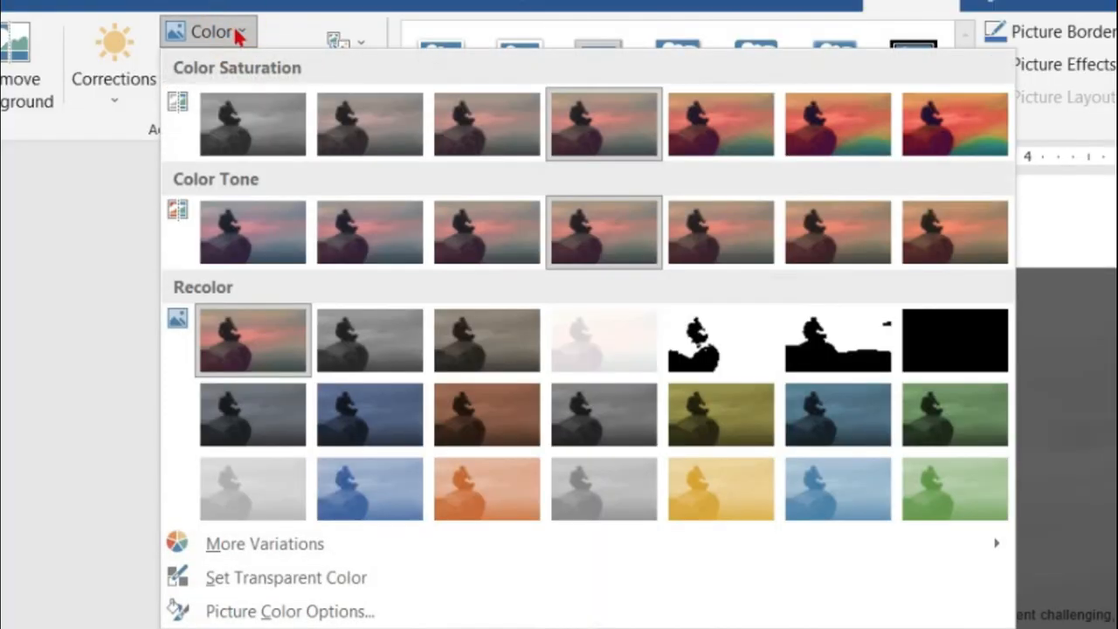
pyautogui.click(244, 33)
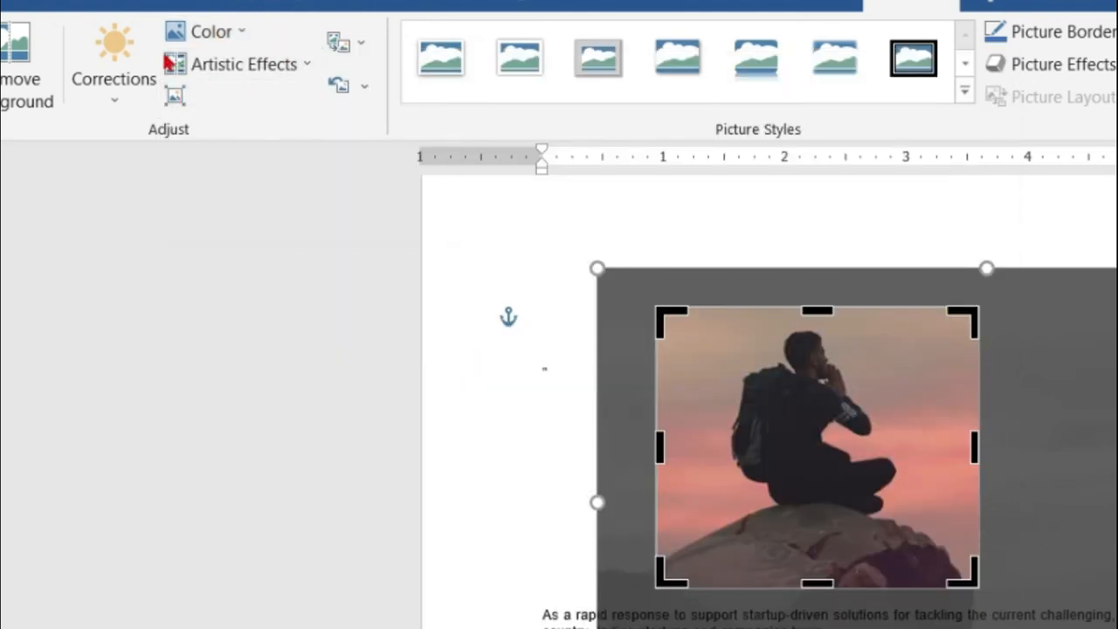
# Compress only this picture at the default resolution, deleting its cropped areas, and check the picture again in crop mode.
pyautogui.click(179, 101)
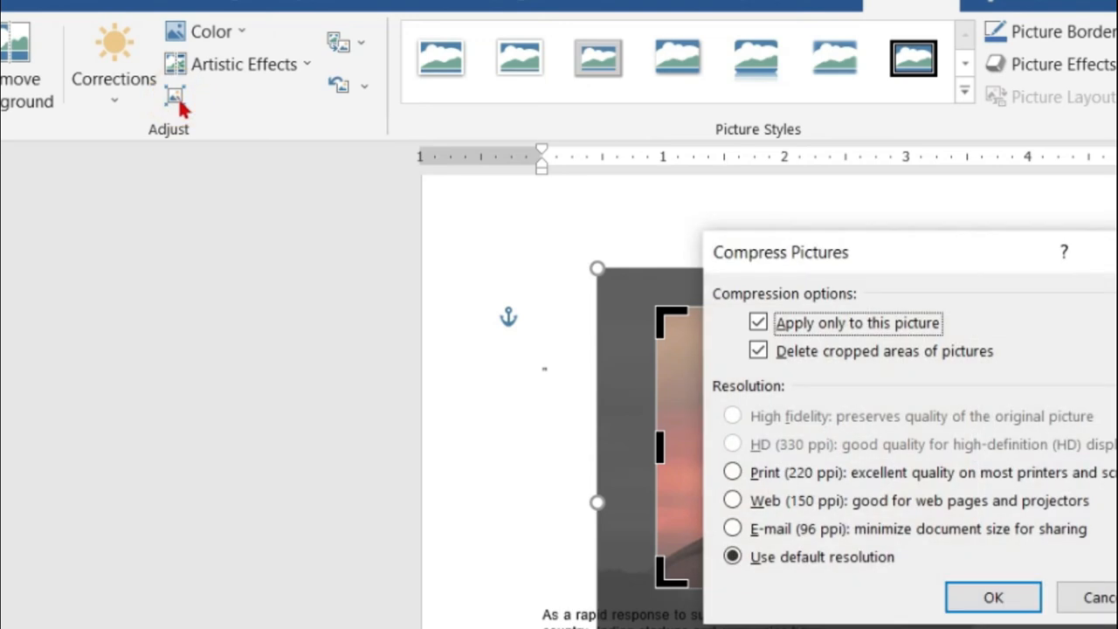
pyautogui.click(1105, 251)
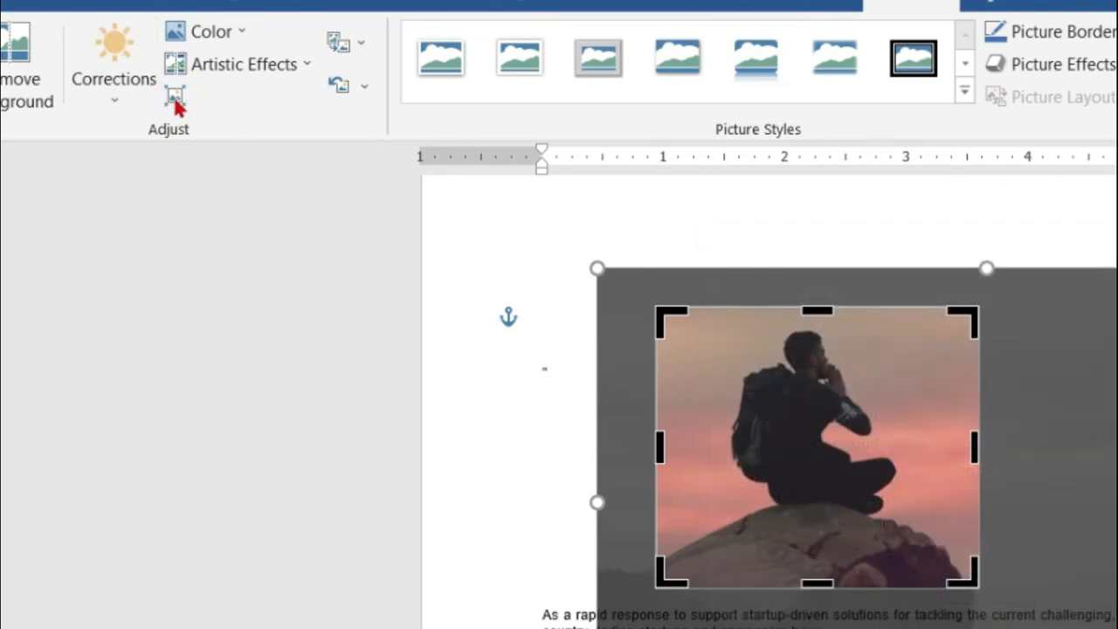
pyautogui.click(175, 96)
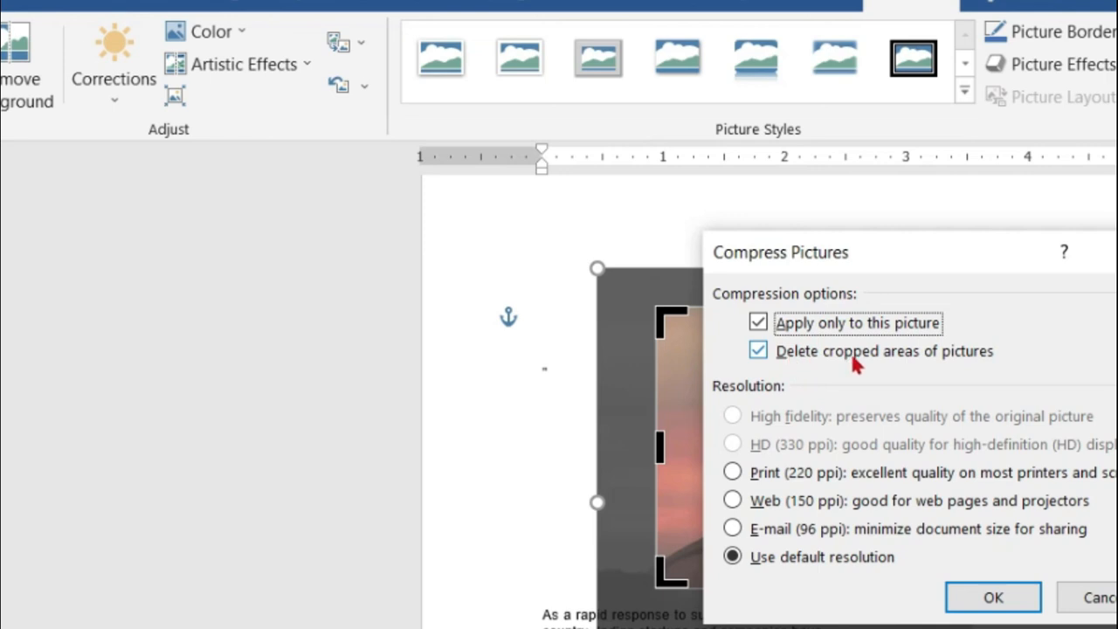
pyautogui.moveTo(949, 240); pyautogui.dragTo(1117, 243)
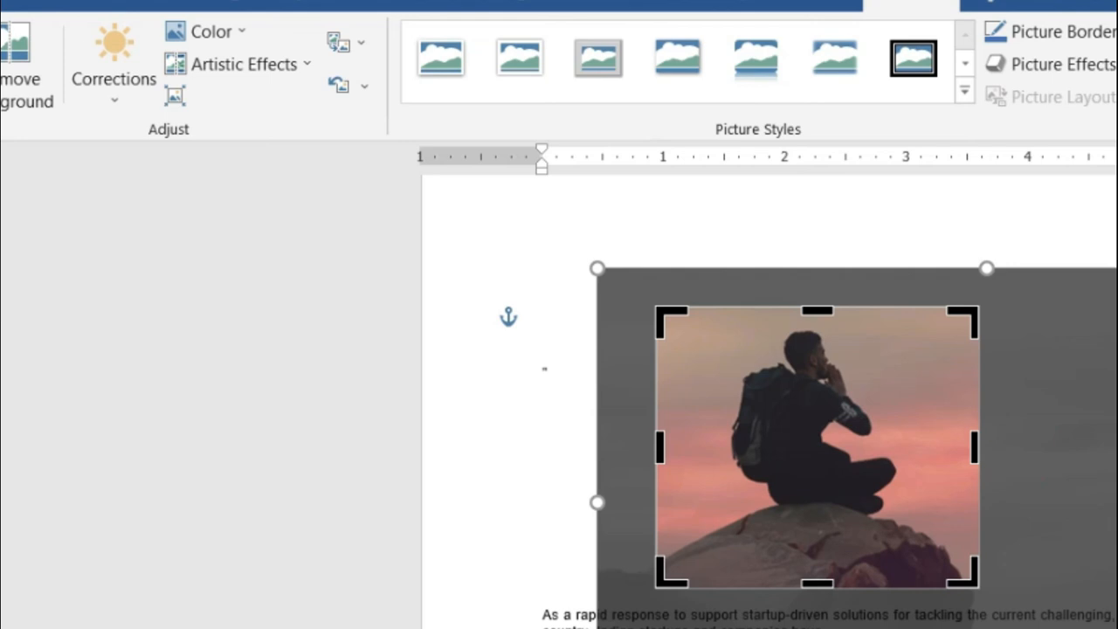
pyautogui.click(927, 458)
pyautogui.click(683, 460)
pyautogui.click(554, 364)
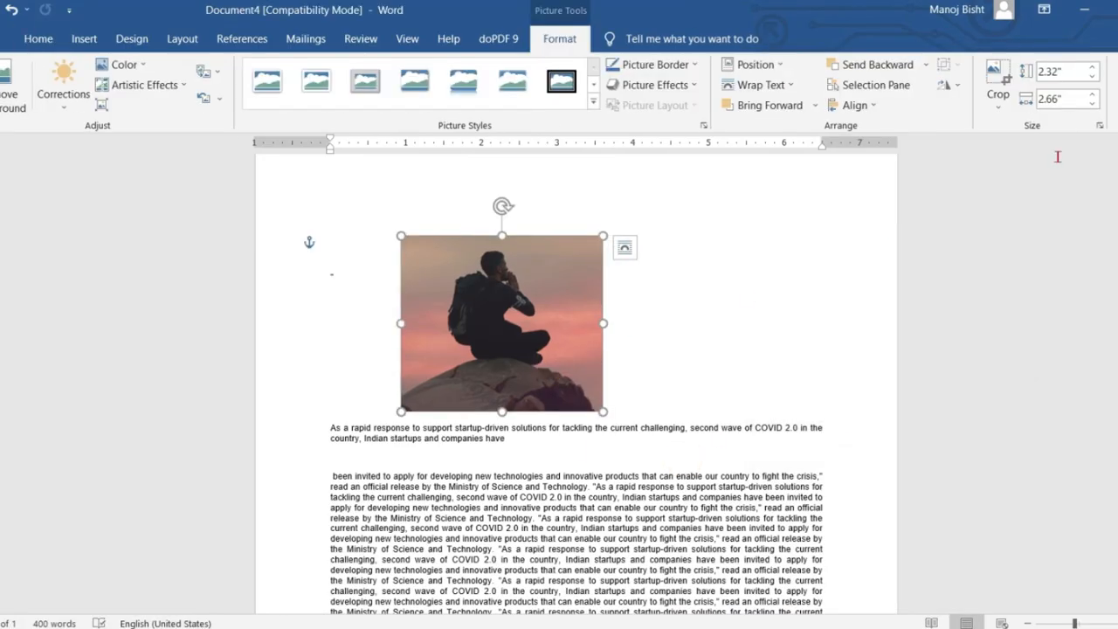
pyautogui.click(998, 79)
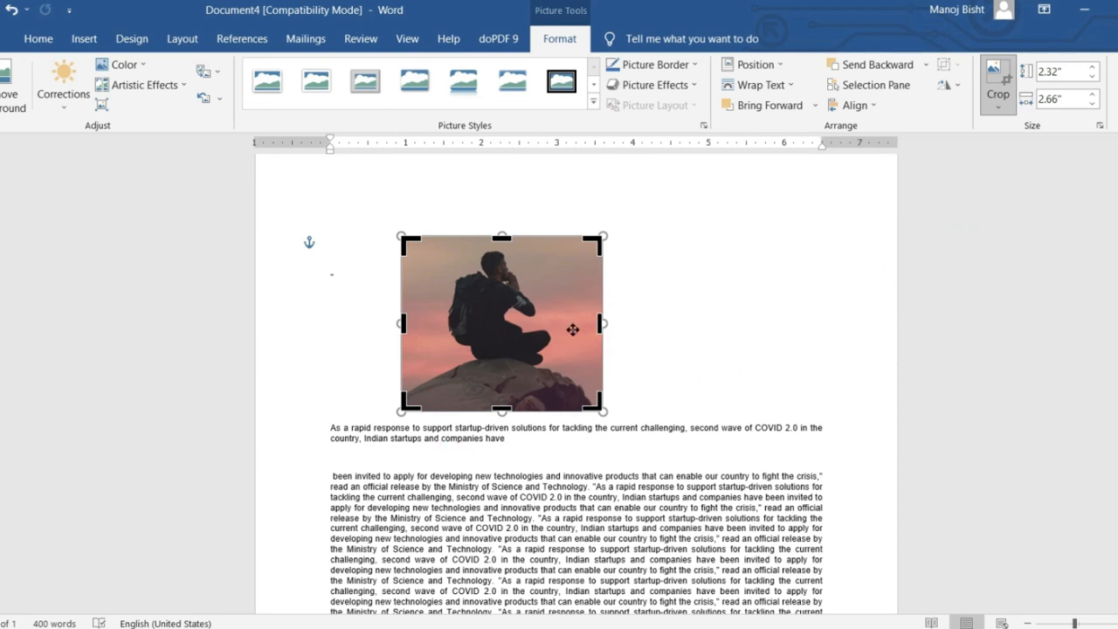
pyautogui.click(629, 327)
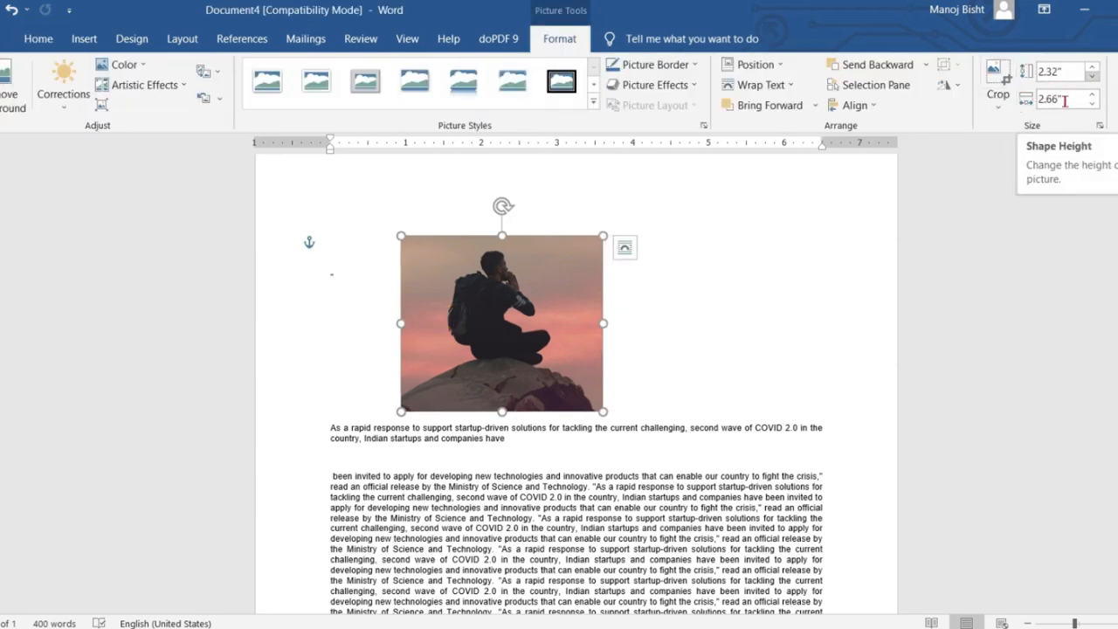
# Adjust the photo's height up and down in increments, ending at 3.2" high and 3.67" wide.
pyautogui.click(1095, 66)
pyautogui.click(1095, 66)
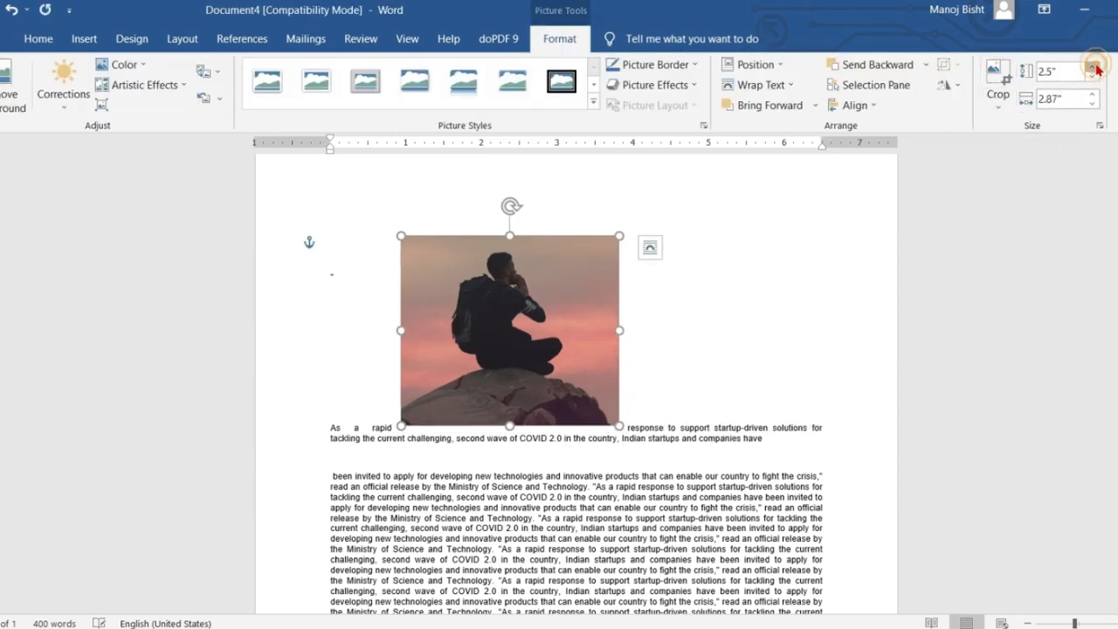
pyautogui.doubleClick(1094, 68)
pyautogui.doubleClick(1094, 76)
pyautogui.click(1094, 77)
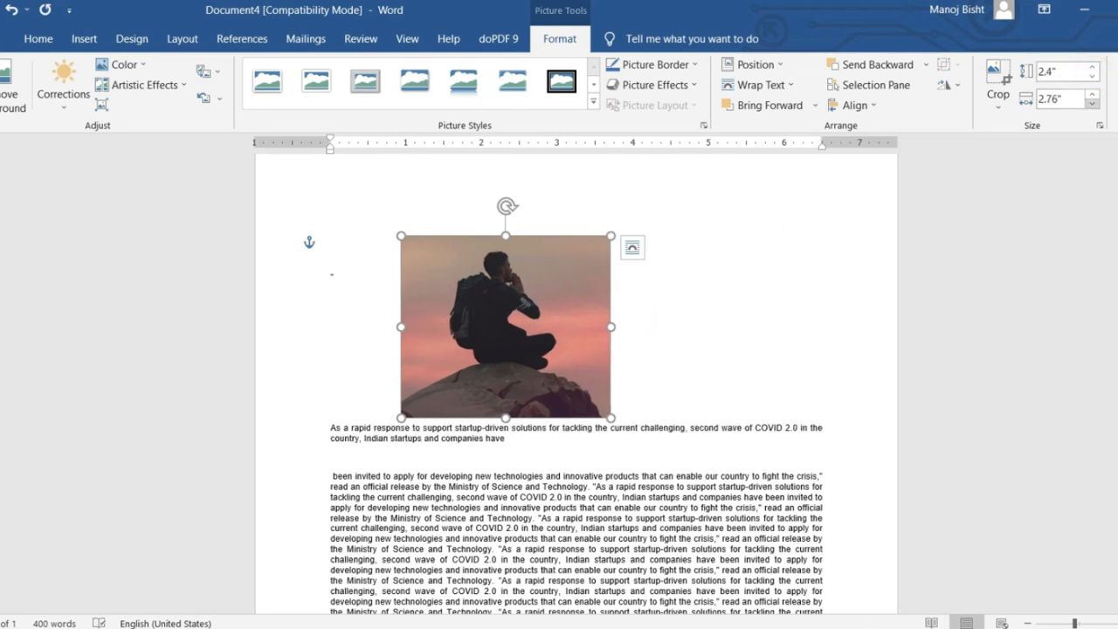
pyautogui.click(1095, 69)
pyautogui.doubleClick(1094, 68)
pyautogui.doubleClick(1093, 67)
pyautogui.click(1093, 68)
pyautogui.click(1093, 67)
pyautogui.click(1093, 67)
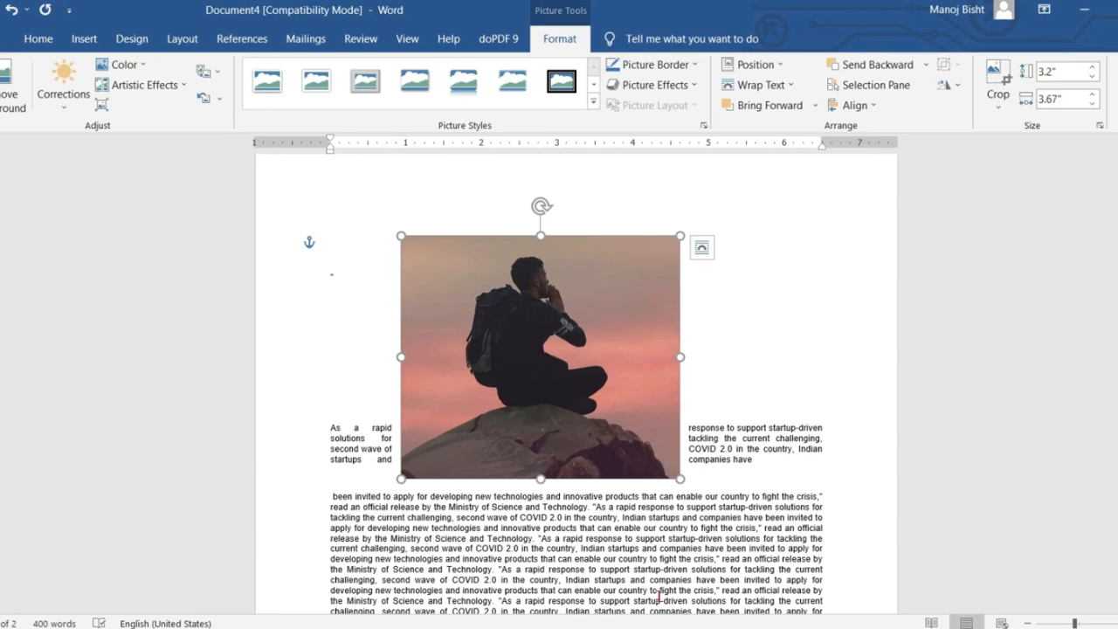
# Enlarge the photo freehand from its bottom-right corner to about 3.52" high and 4.04" wide.
pyautogui.moveTo(680, 479); pyautogui.dragTo(703, 501)
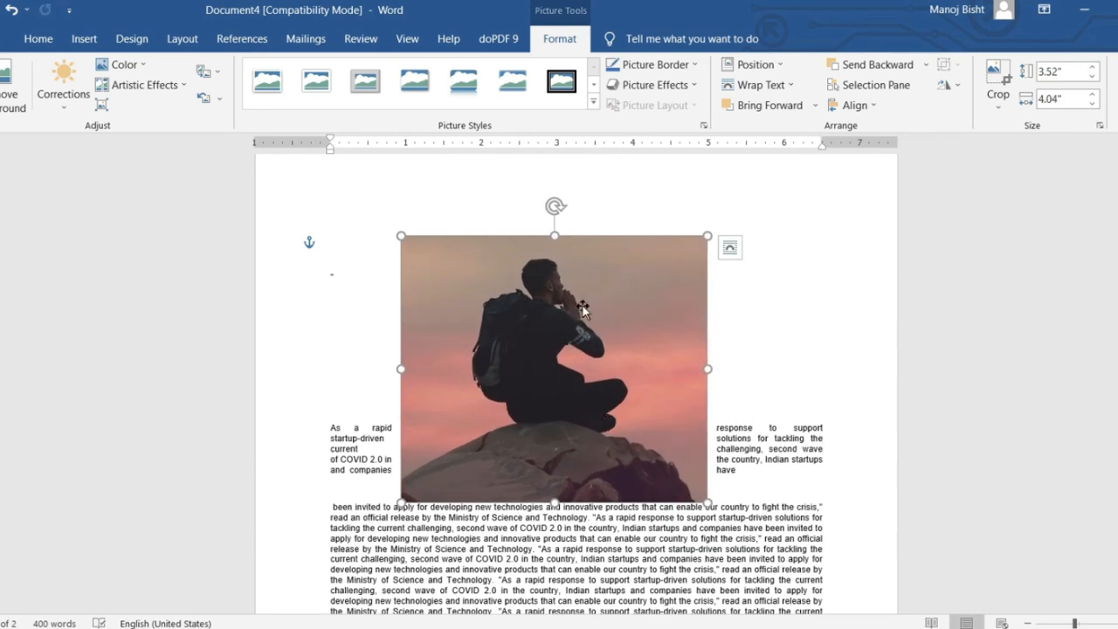
pyautogui.scroll(-2, 697, 339)
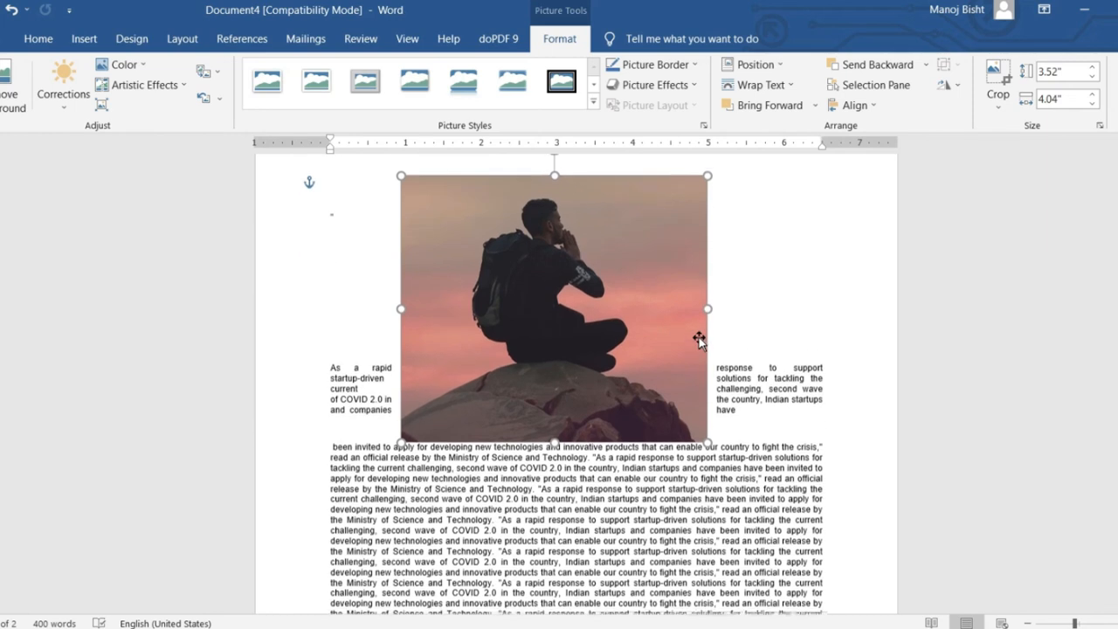
pyautogui.scroll(2, 687, 343)
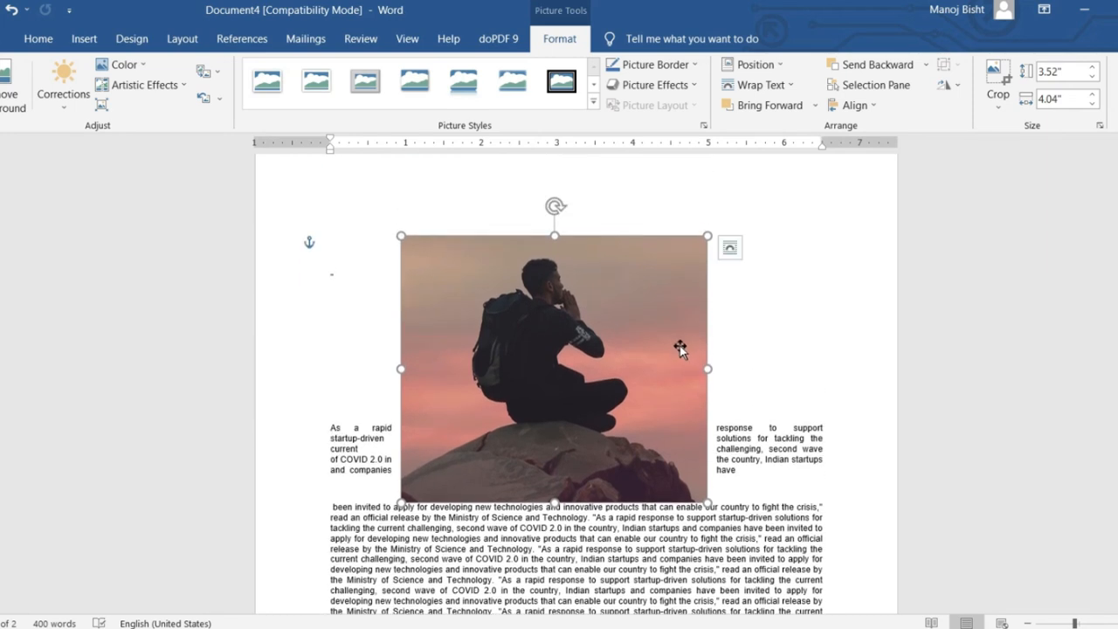